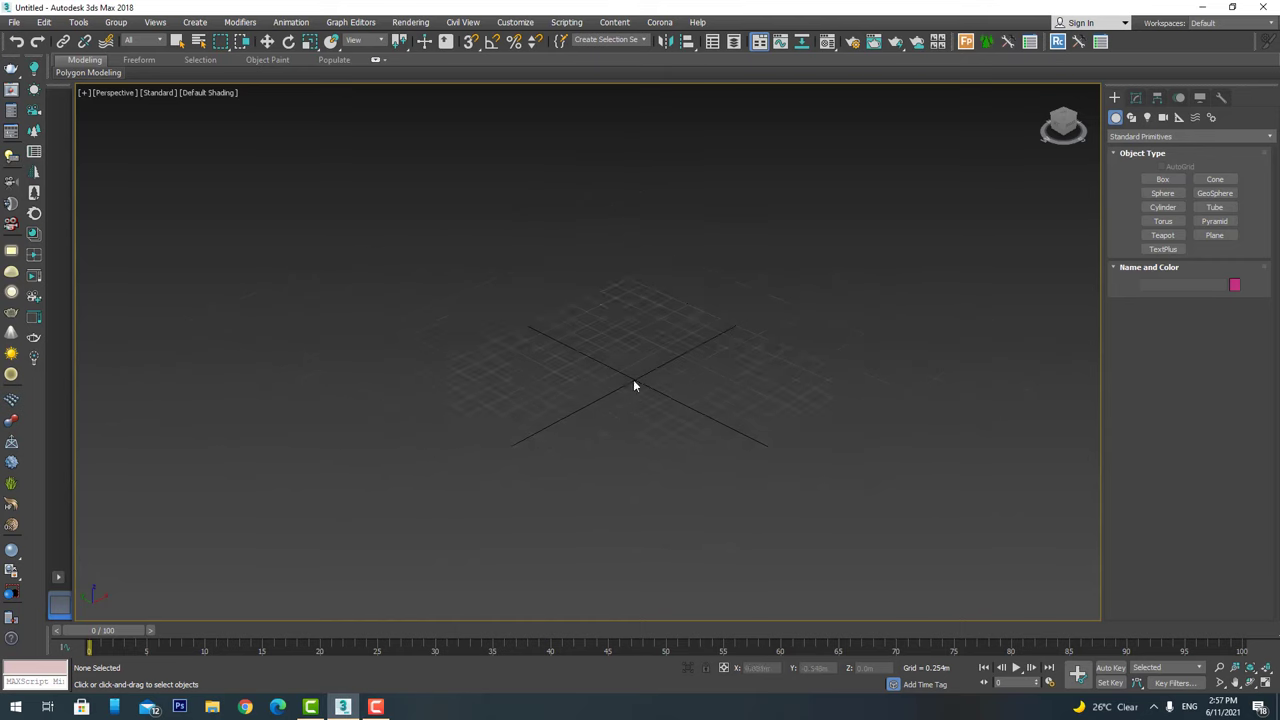
Confirm in Units Setup that the scene uses metric system and display units.
left_click(515, 22)
left_click(545, 196)
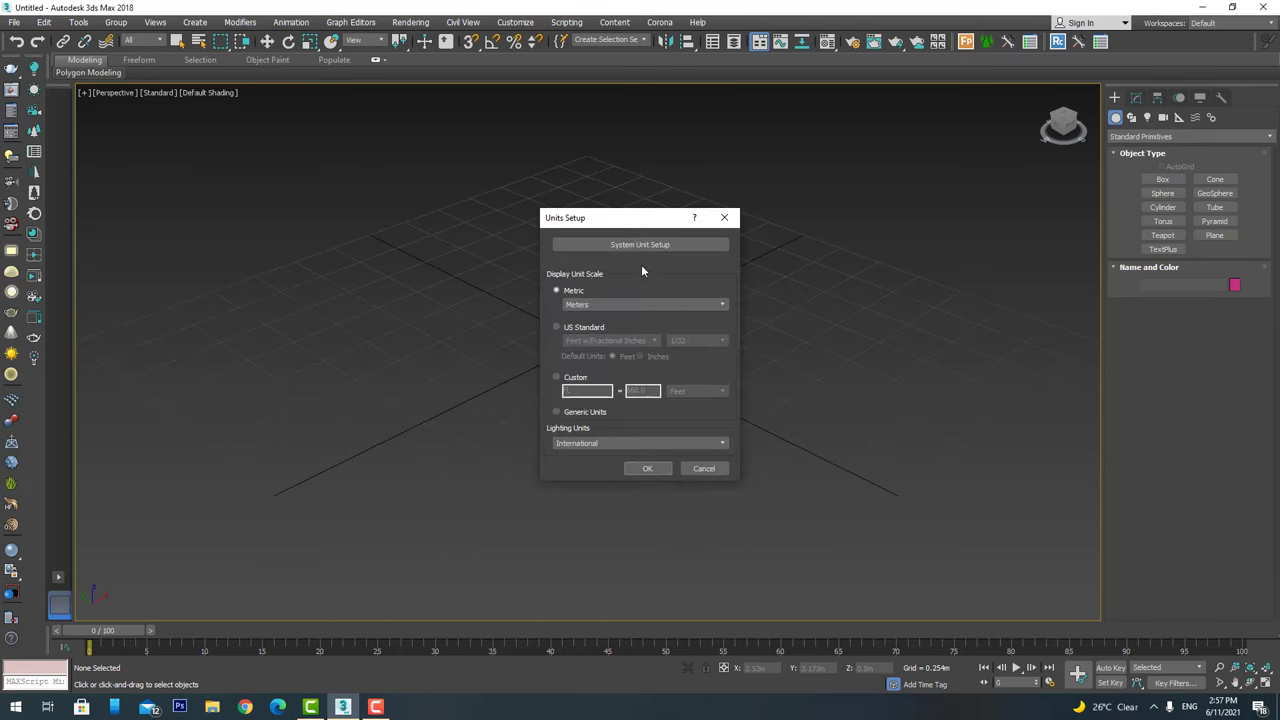
left_click(640, 245)
left_click(639, 415)
left_click(647, 468)
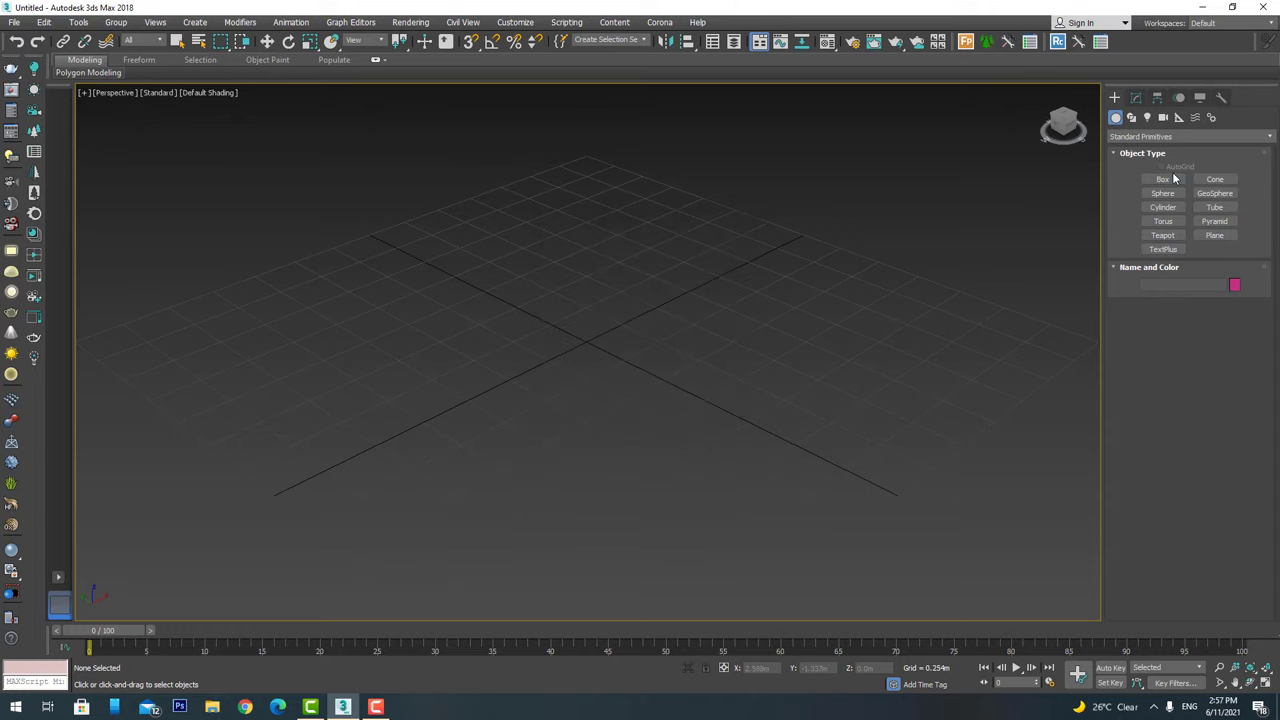
Draw a Box primitive on the grid in the Perspective view.
left_click(1162, 179)
scroll(573, 326, "down", 3)
left_click_drag(595, 264, 597, 420)
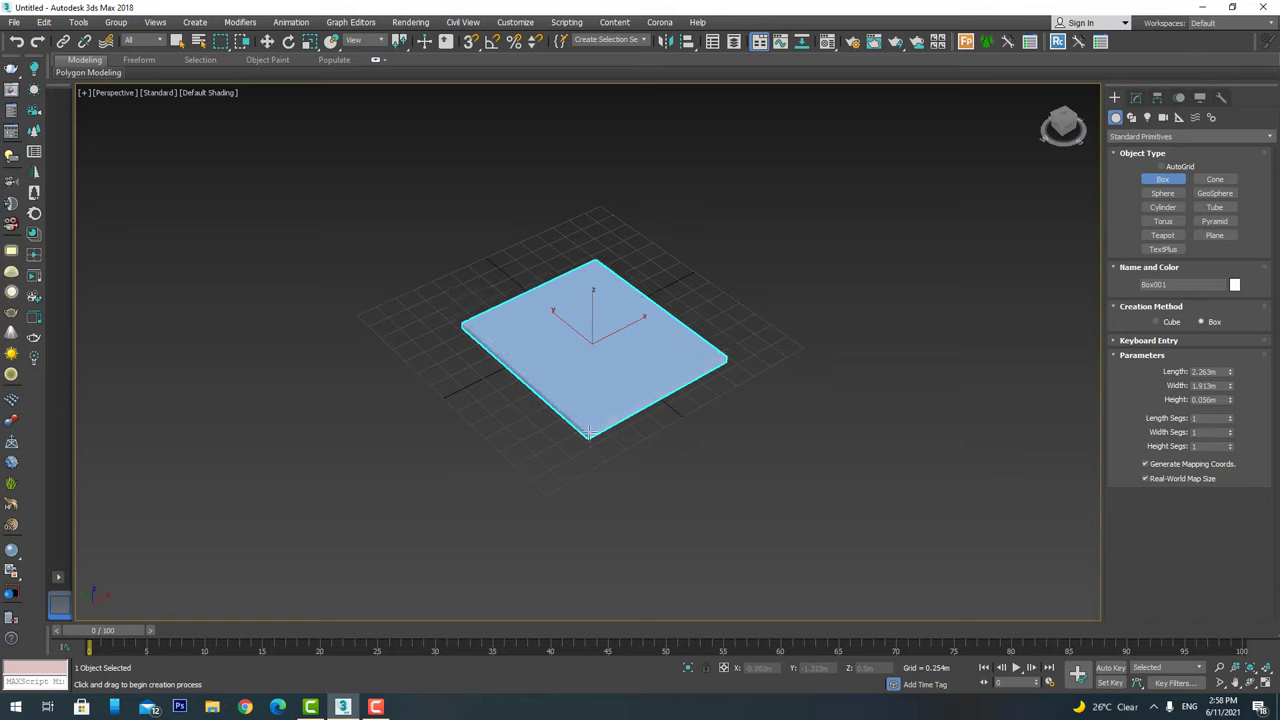
left_click(592, 405)
Set the box's X and Y position to 0 to centre it on the origin.
key("w")
mouse_move(586, 357)
middle_mouse_down("alt")
mouse_move(609, 323)
mouse_move(565, 329)
middle_mouse_up("alt")
left_click_drag(565, 329, 565, 325)
type("0")
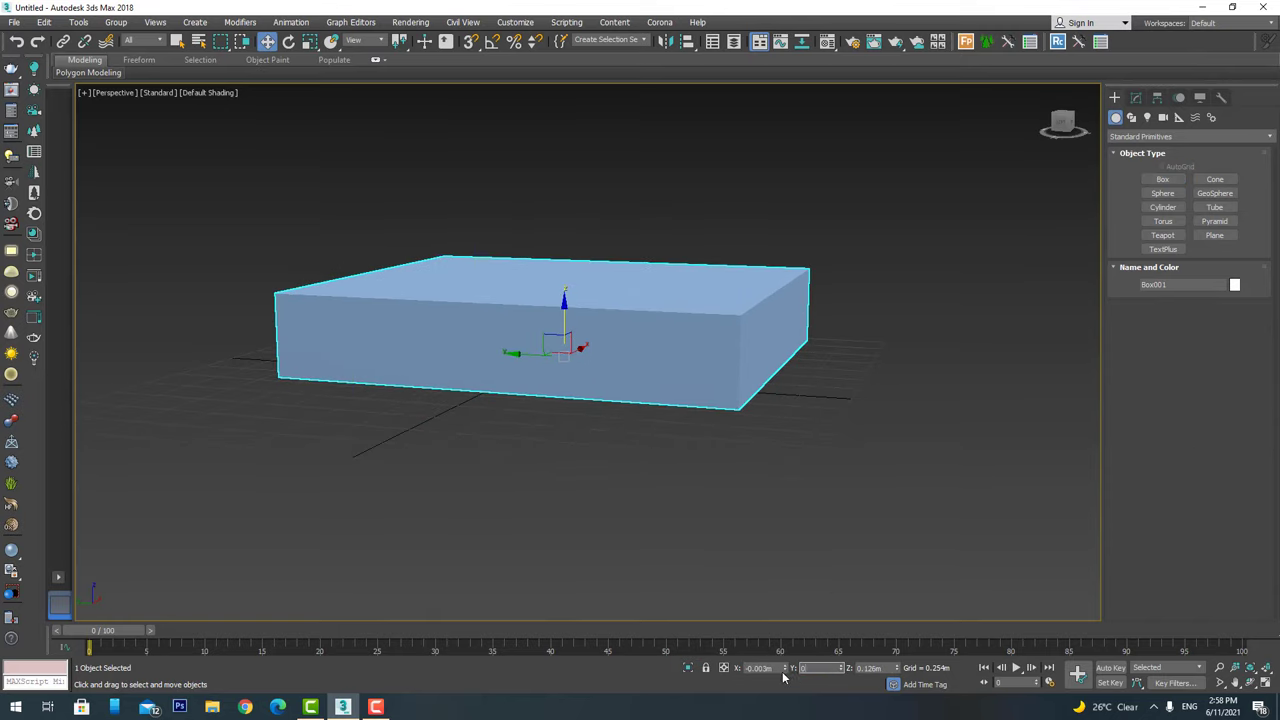
key("Return")
Size the box to about 2.426 m long, 1.932 m wide and 0.407 m high.
mouse_move(676, 469)
middle_mouse_down("alt")
mouse_move(579, 452)
mouse_move(668, 490)
mouse_move(576, 419)
middle_mouse_up("alt")
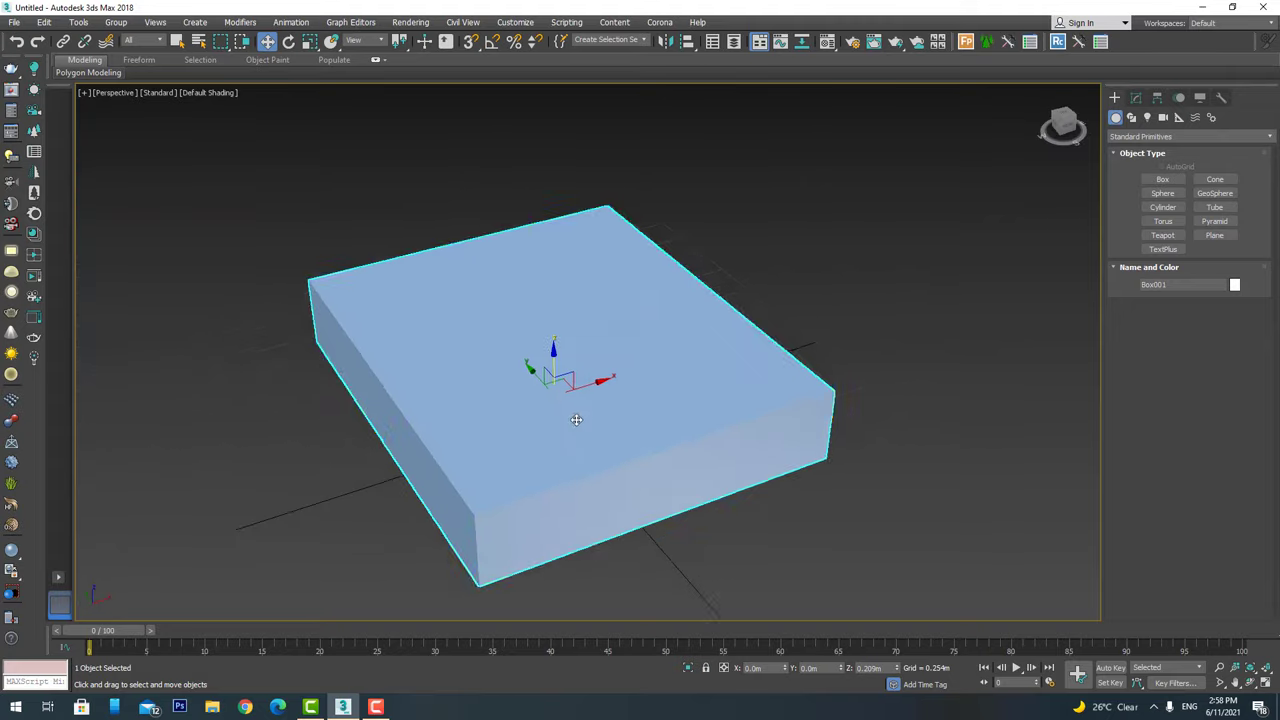
left_click(1063, 120)
left_click(1136, 97)
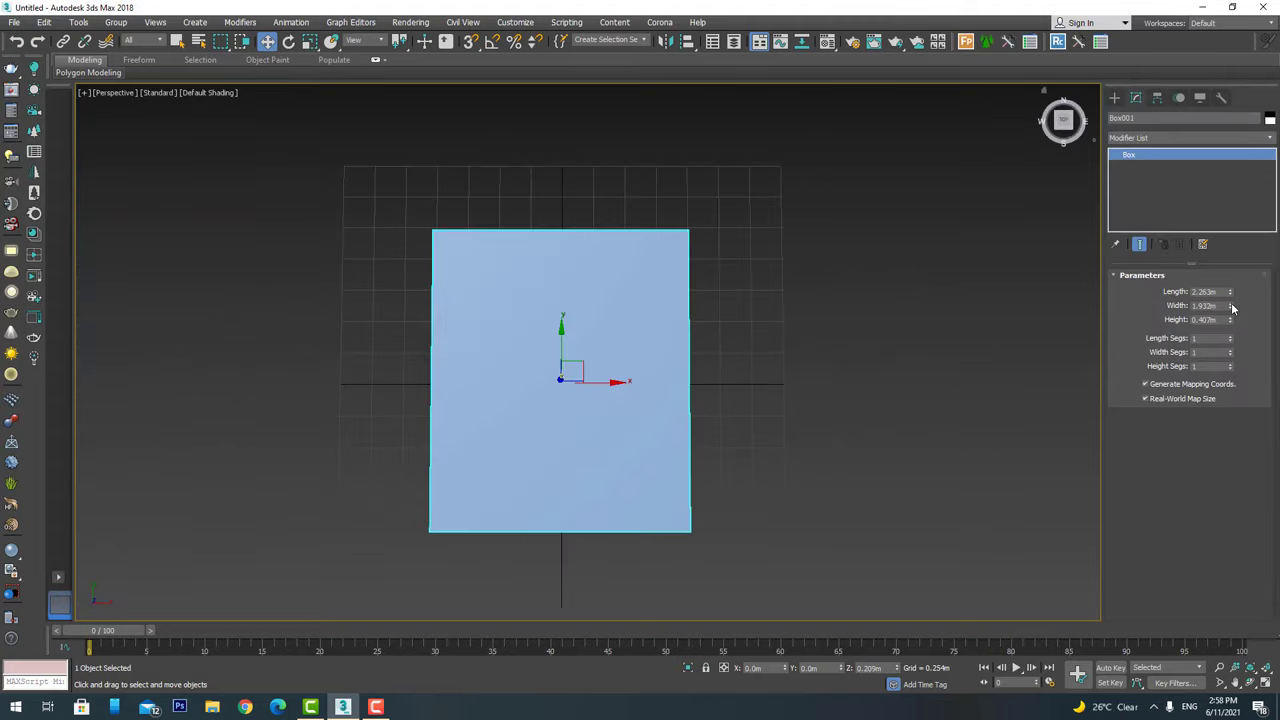
mouse_move(1000, 300)
middle_mouse_down("alt")
mouse_move(763, 254)
mouse_move(711, 286)
middle_mouse_up("alt")
scroll(711, 286, "up", 2)
mouse_move(623, 380)
middle_mouse_down("alt")
mouse_move(621, 393)
mouse_move(627, 380)
middle_mouse_up("alt")
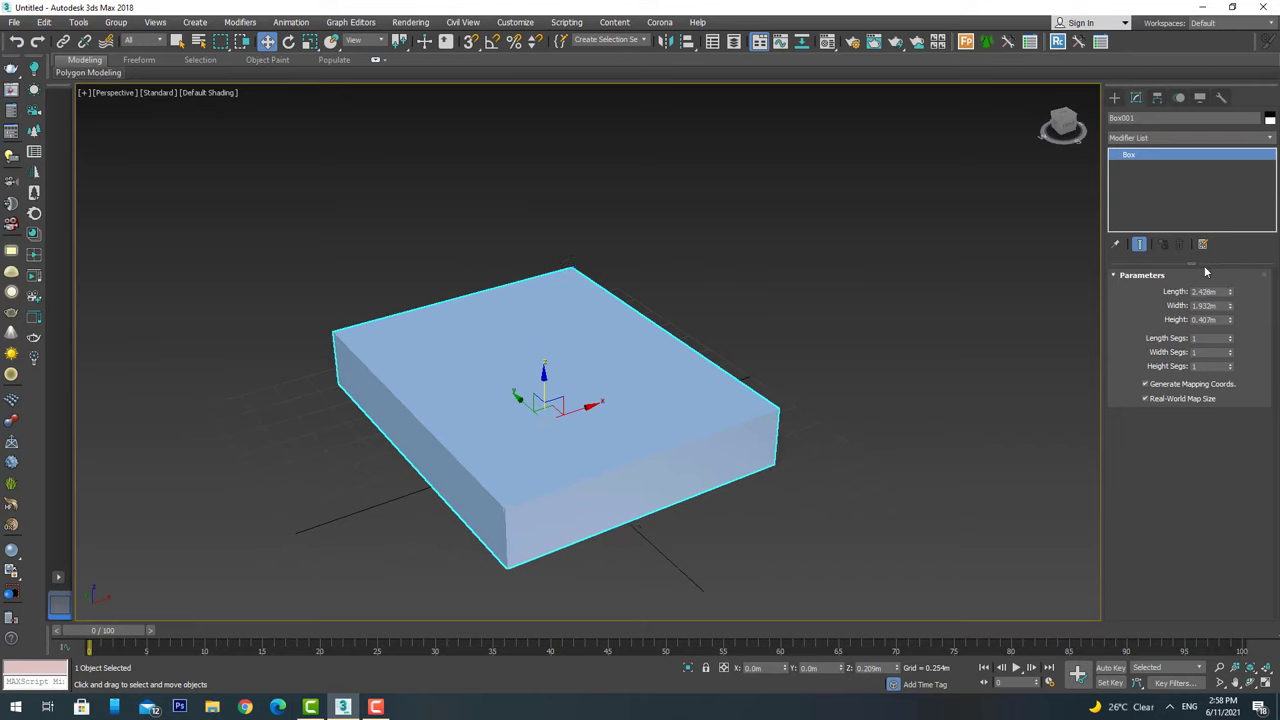
Convert the box to an Editable Poly and select its long side edges.
right_click(1205, 216)
left_click(1213, 311)
key("2")
middle_click_drag(666, 426, 789, 434, "alt")
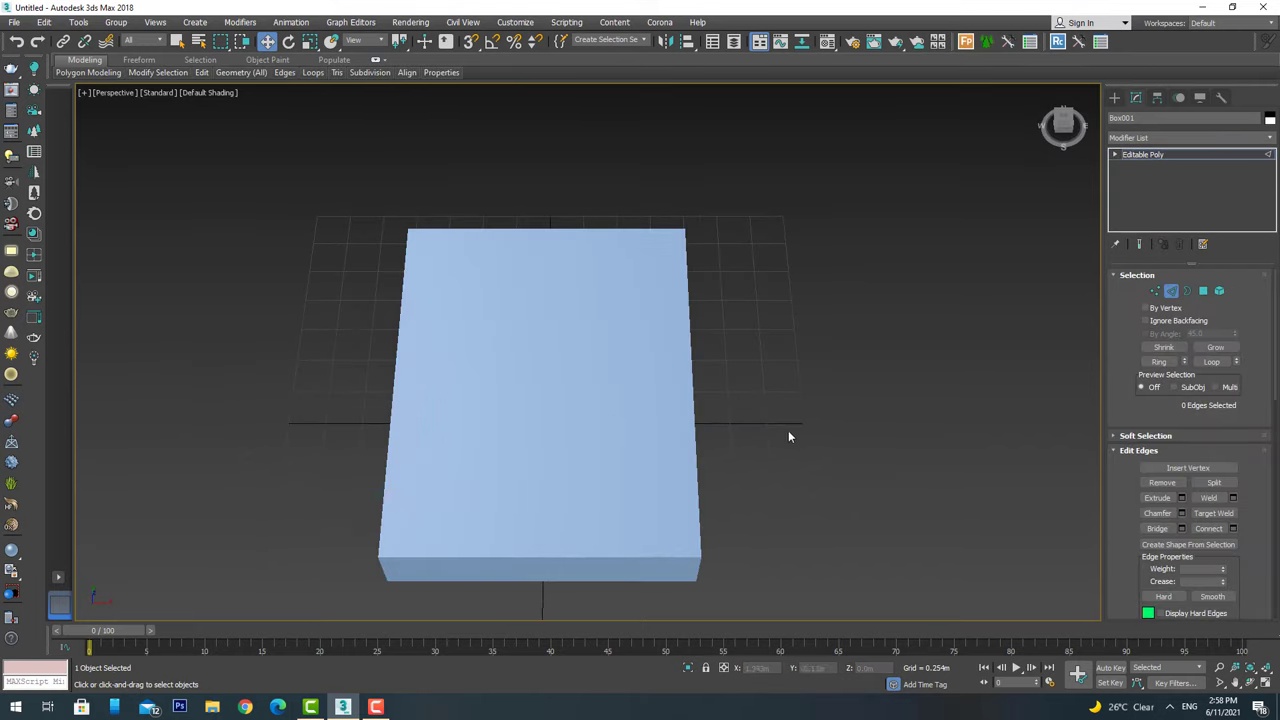
Connect the side edges with 2 loops at pinch 80 near the mattress borders.
right_click(609, 389)
left_click(494, 450)
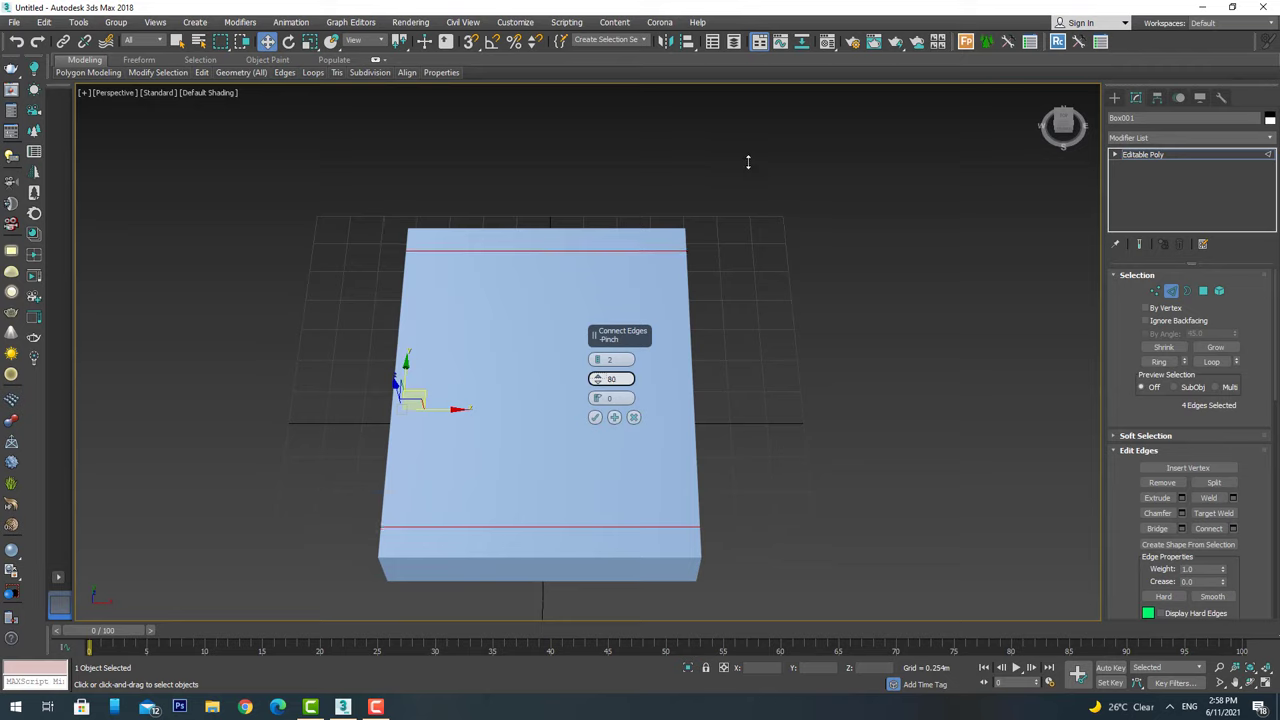
right_click(577, 423)
left_click(443, 514)
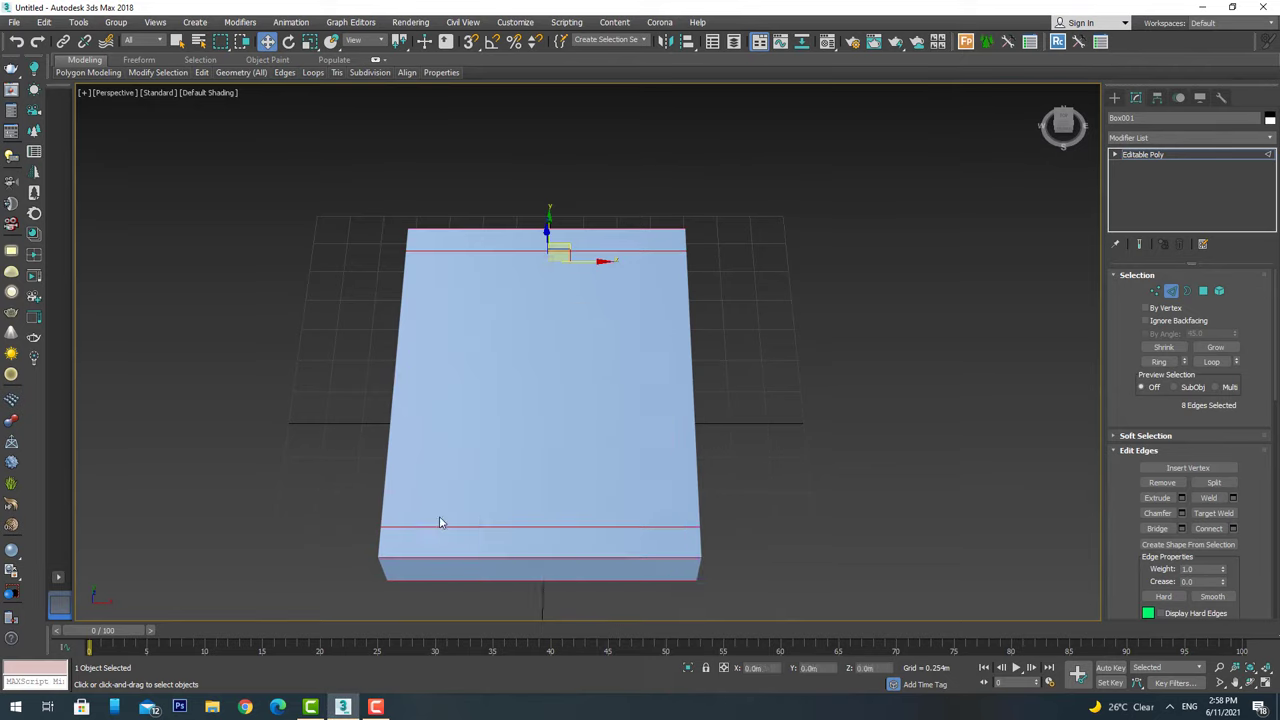
key("F4")
left_click(595, 417)
key("2")
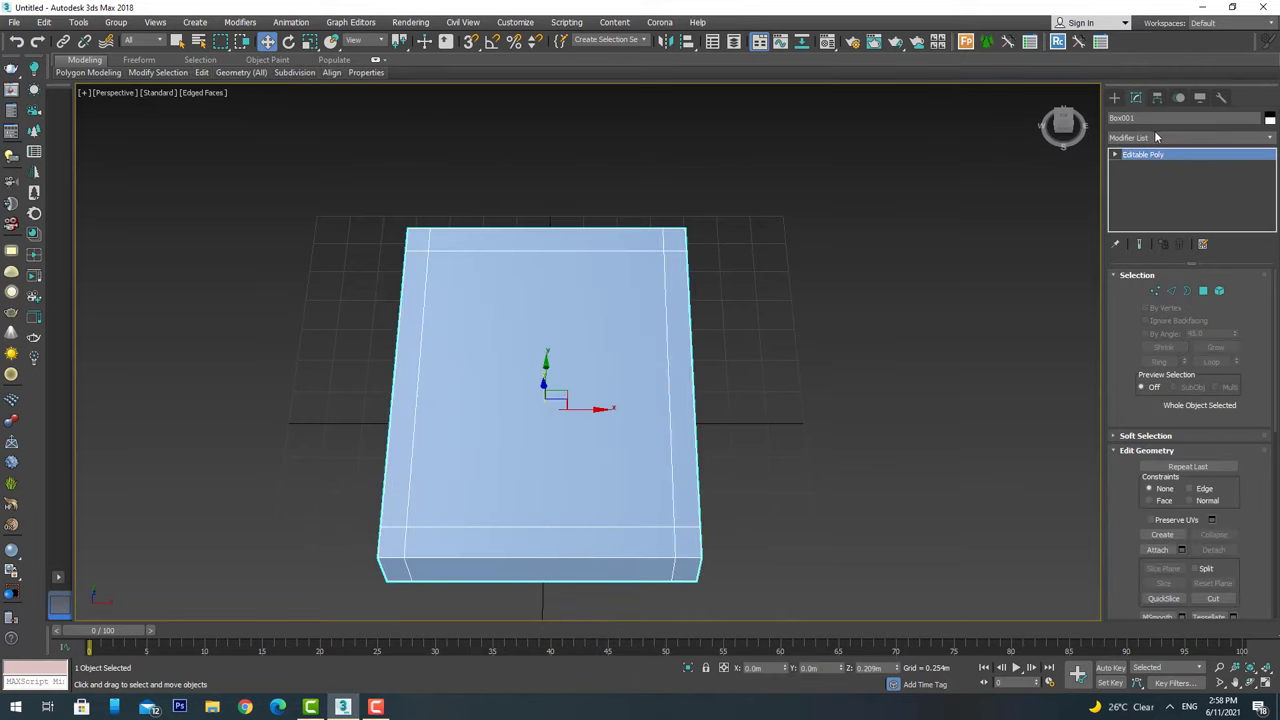
Add a TurboSmooth modifier to the mattress.
left_click(1190, 137)
key("t")
left_click(1141, 434)
Set TurboSmooth iterations to 2 and raise the mattress slightly on Z.
left_click(1232, 296)
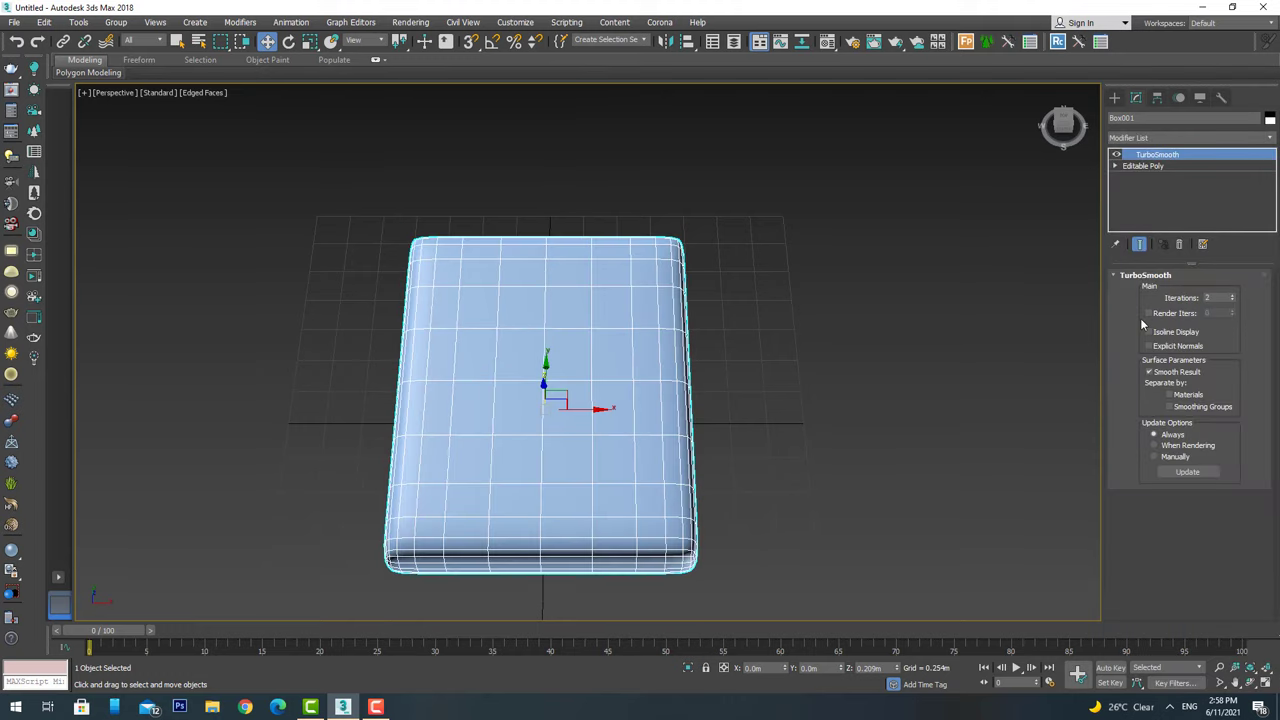
middle_click_drag(700, 300, 547, 400, "alt")
left_click_drag(547, 400, 545, 388)
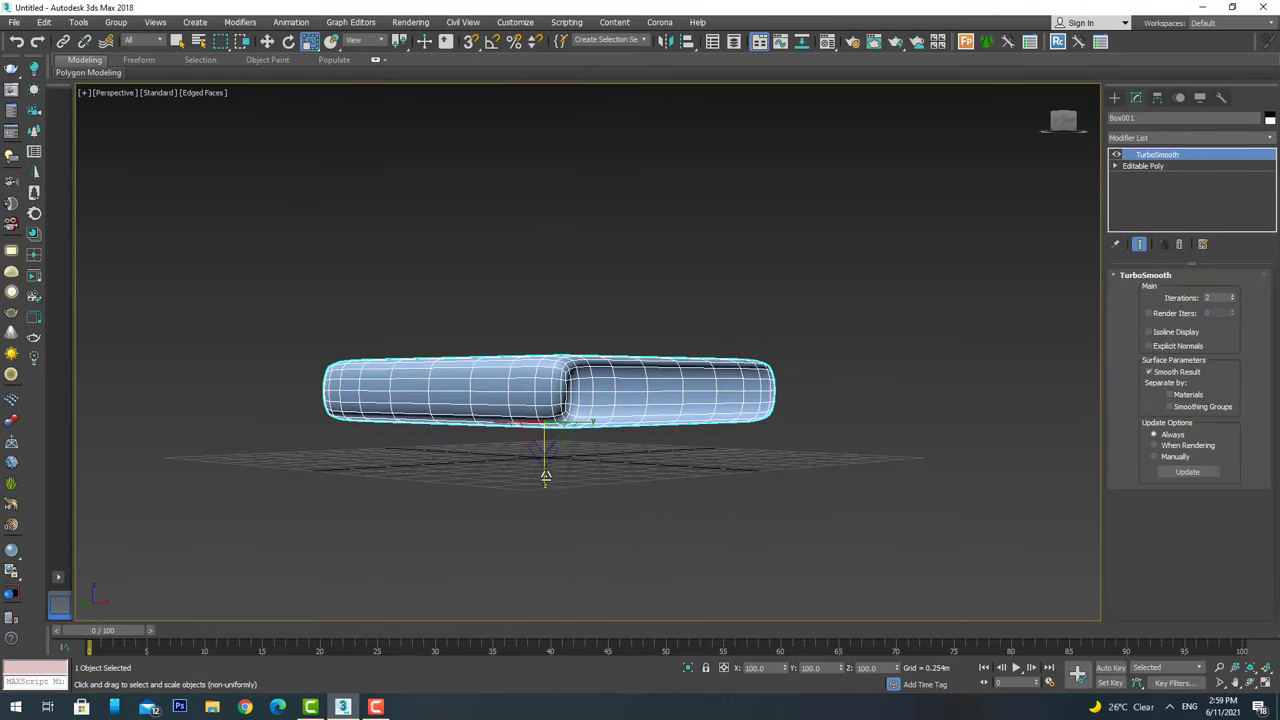
key("w")
mouse_move(545, 477)
middle_mouse_down("alt")
mouse_move(515, 345)
mouse_move(543, 357)
mouse_move(530, 372)
mouse_move(600, 450)
middle_mouse_up("alt")
scroll(697, 510, "down", 5)
scroll(697, 510, "up", 3)
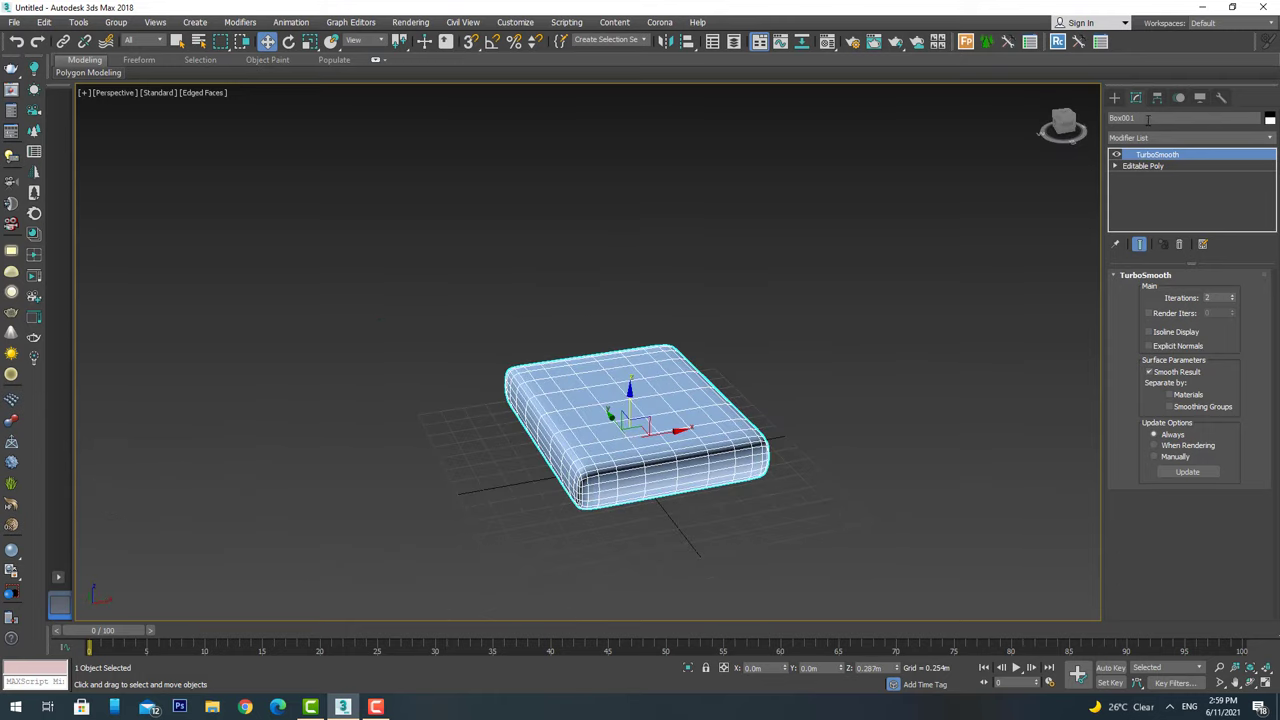
Rename the mattress 'bed' and export it as bedmodel.obj.
left_click(803, 286)
left_click(643, 428)
left_click(14, 22)
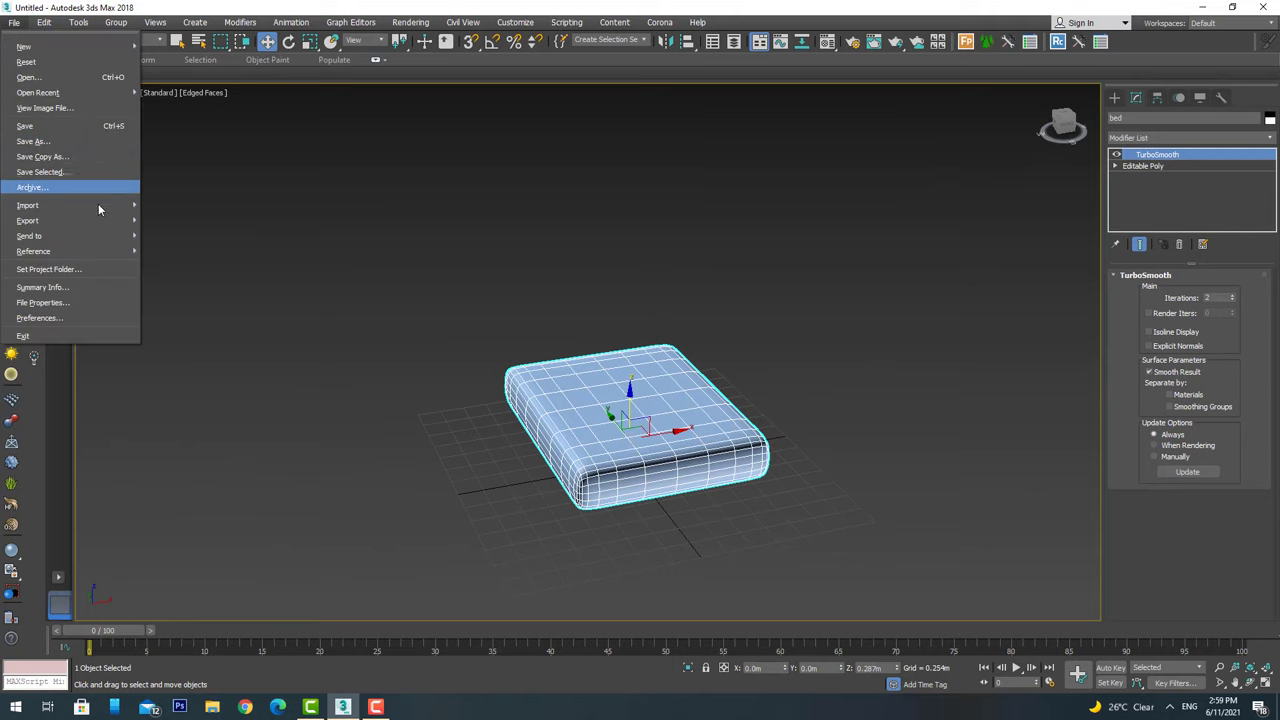
left_click(166, 228)
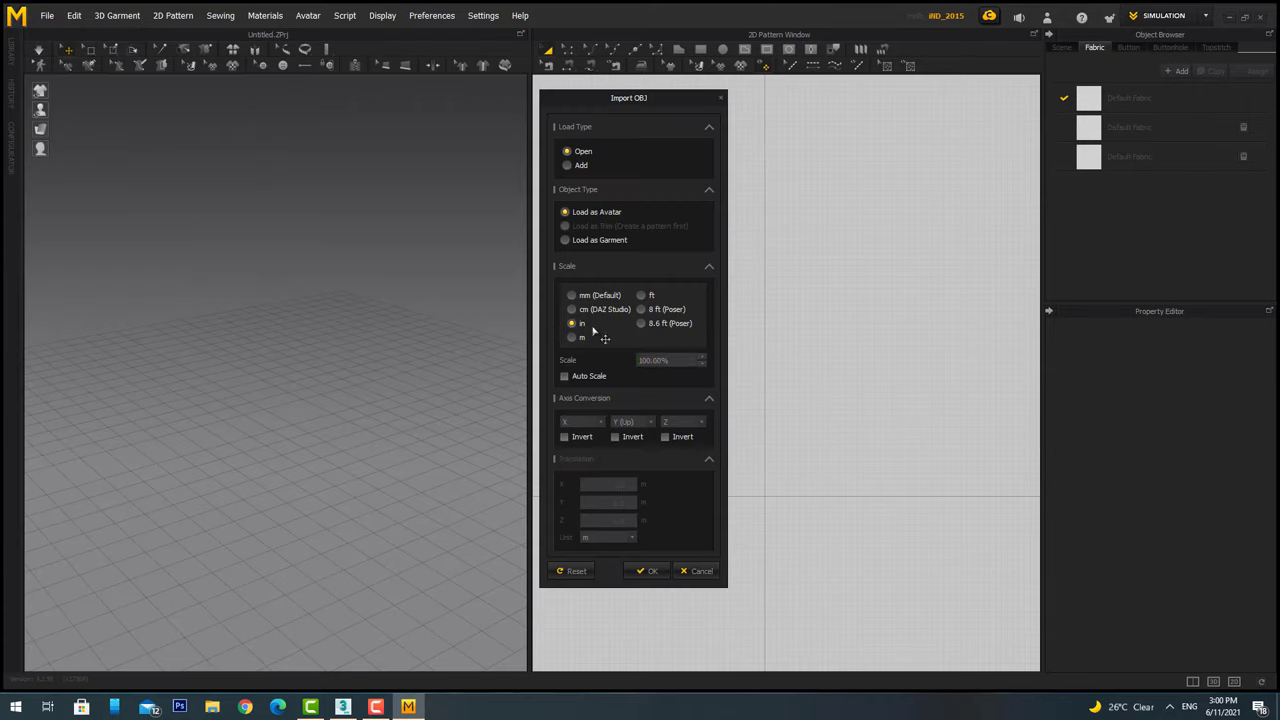
Import bedmodel.obj, lift the 97.86 cm square fabric onto the bed top, and view it from above.
left_click(648, 571)
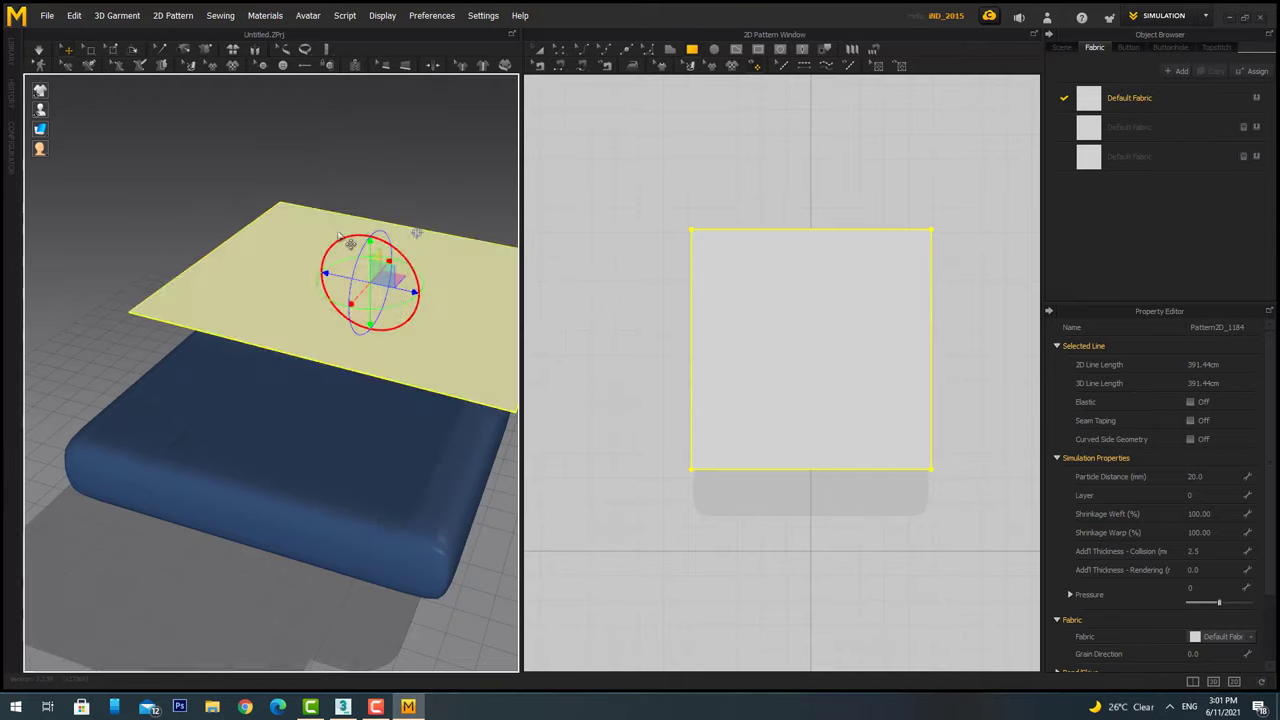
left_click_drag(335, 400, 386, 400)
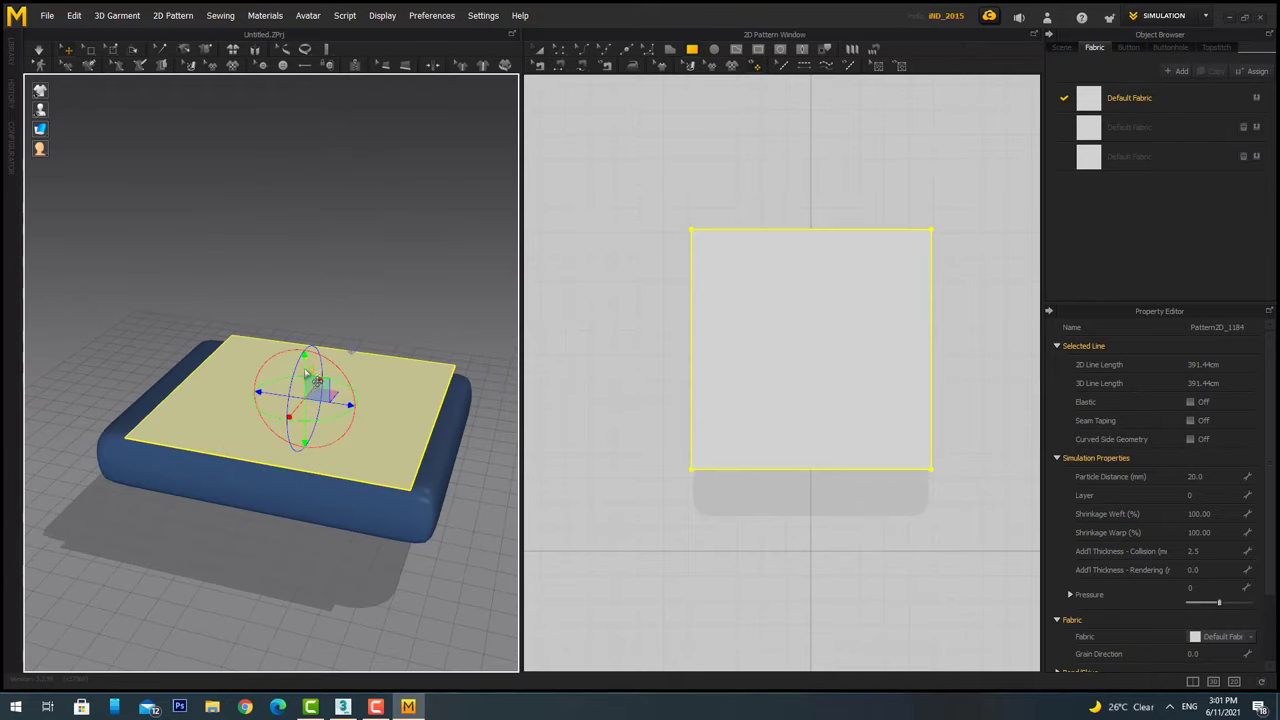
key("2")
key("0")
key("8")
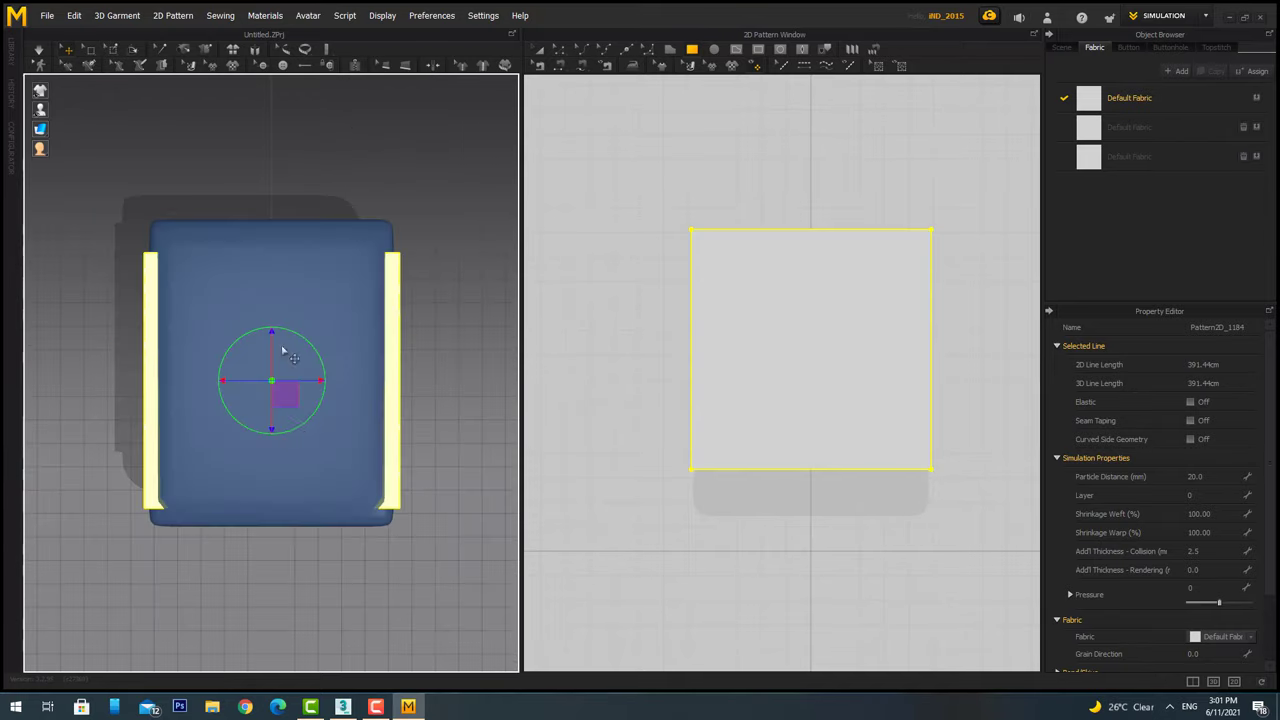
key("z")
left_click(808, 198)
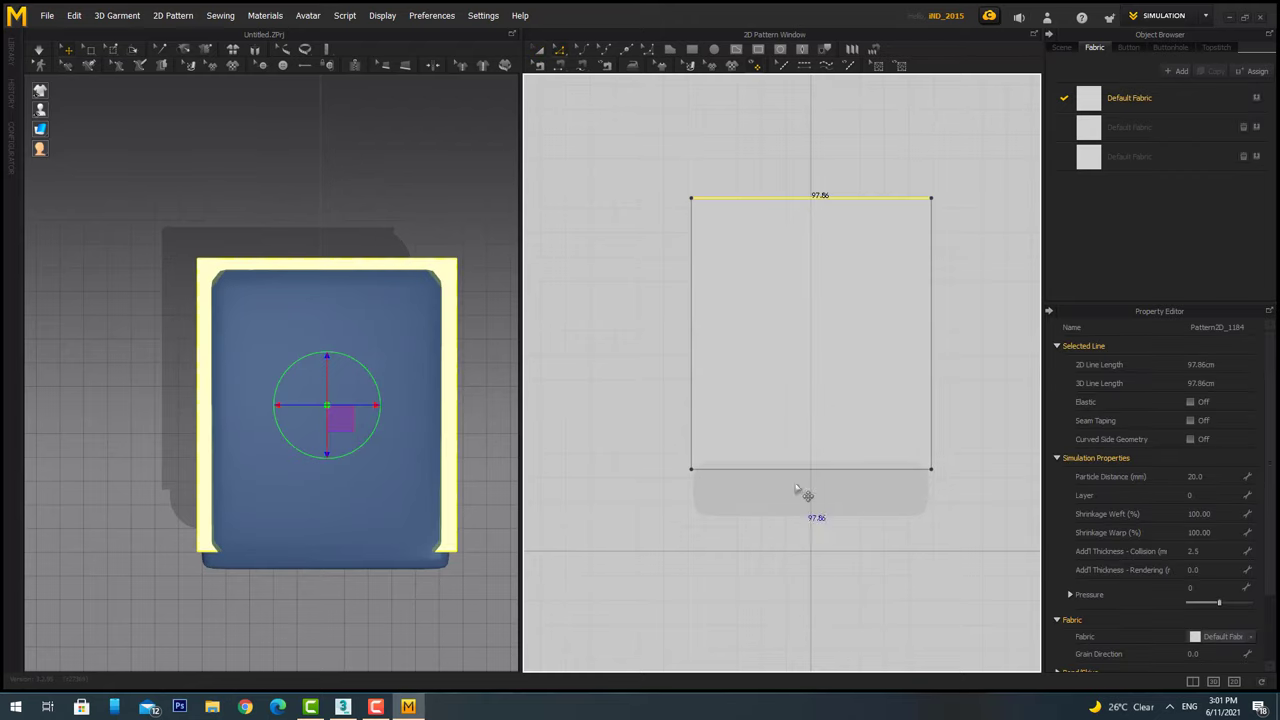
Drag the square's top, left, right and bottom edges outward into a cross shape.
left_click_drag(797, 492, 797, 492)
key("0")
key("8")
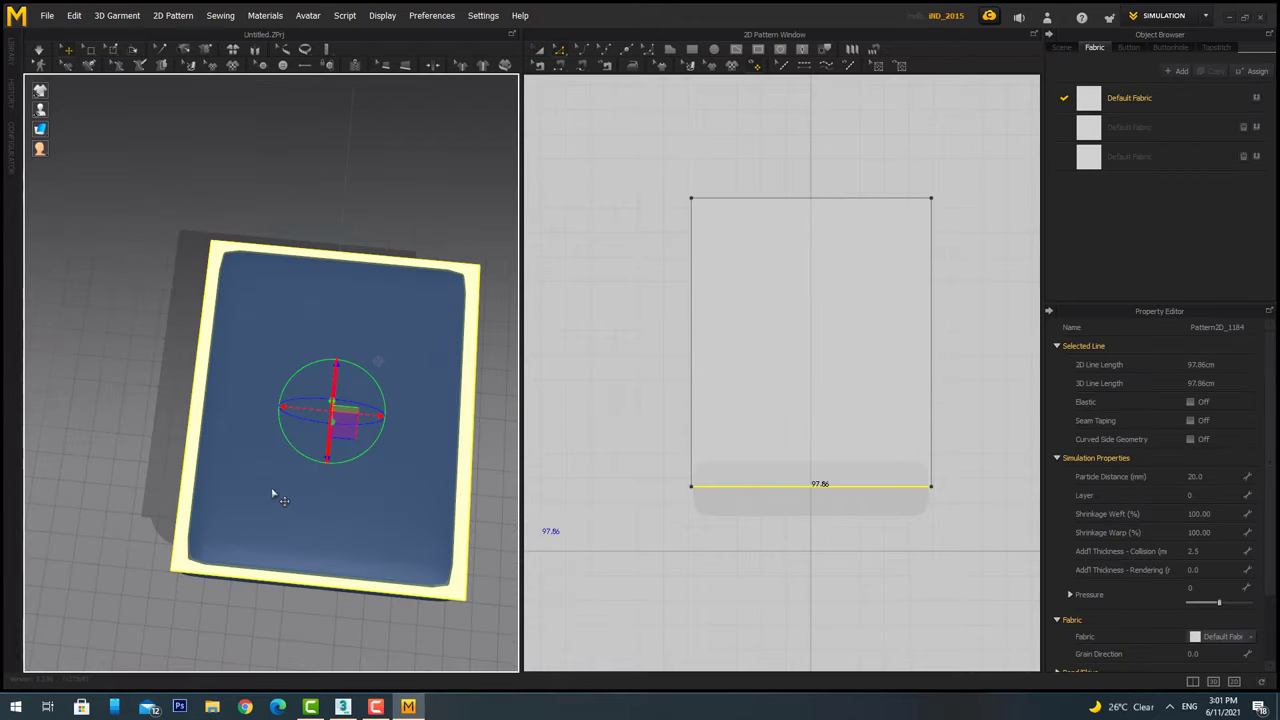
left_click(930, 199)
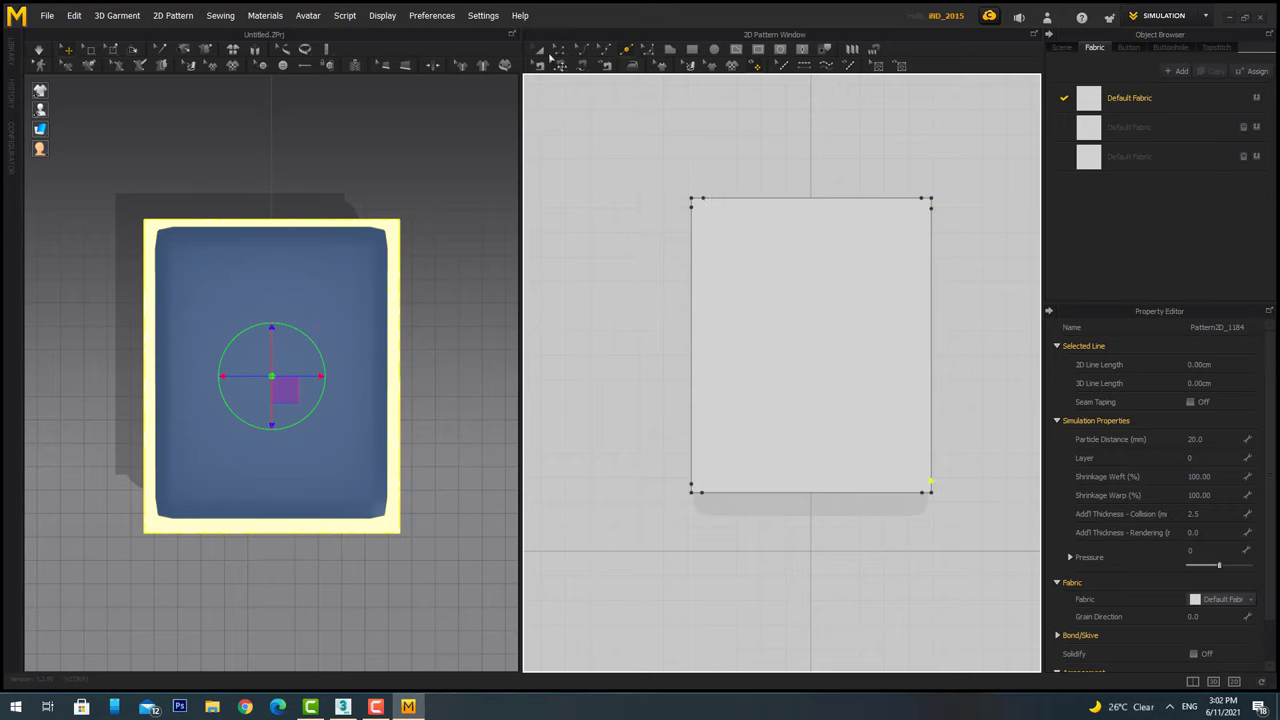
left_click_drag(808, 198, 810, 153)
left_click_drag(690, 340, 632, 340)
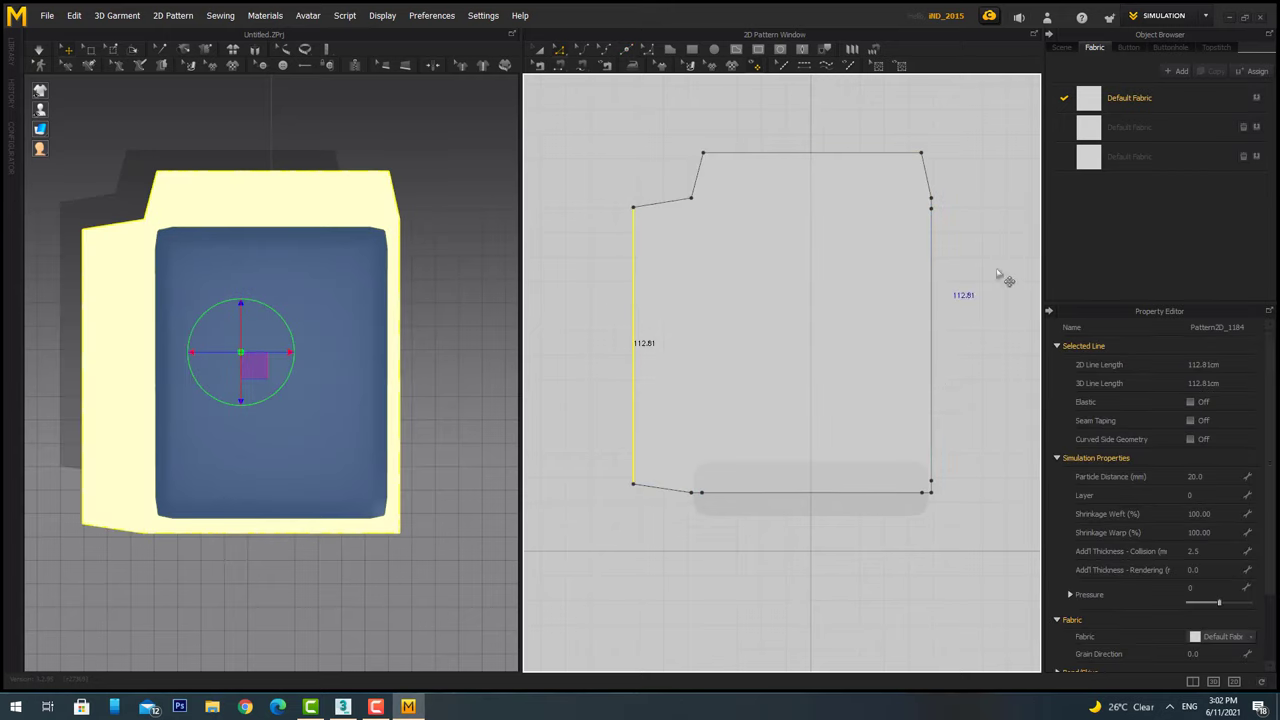
left_click_drag(993, 285, 997, 285)
left_click_drag(820, 490, 820, 549)
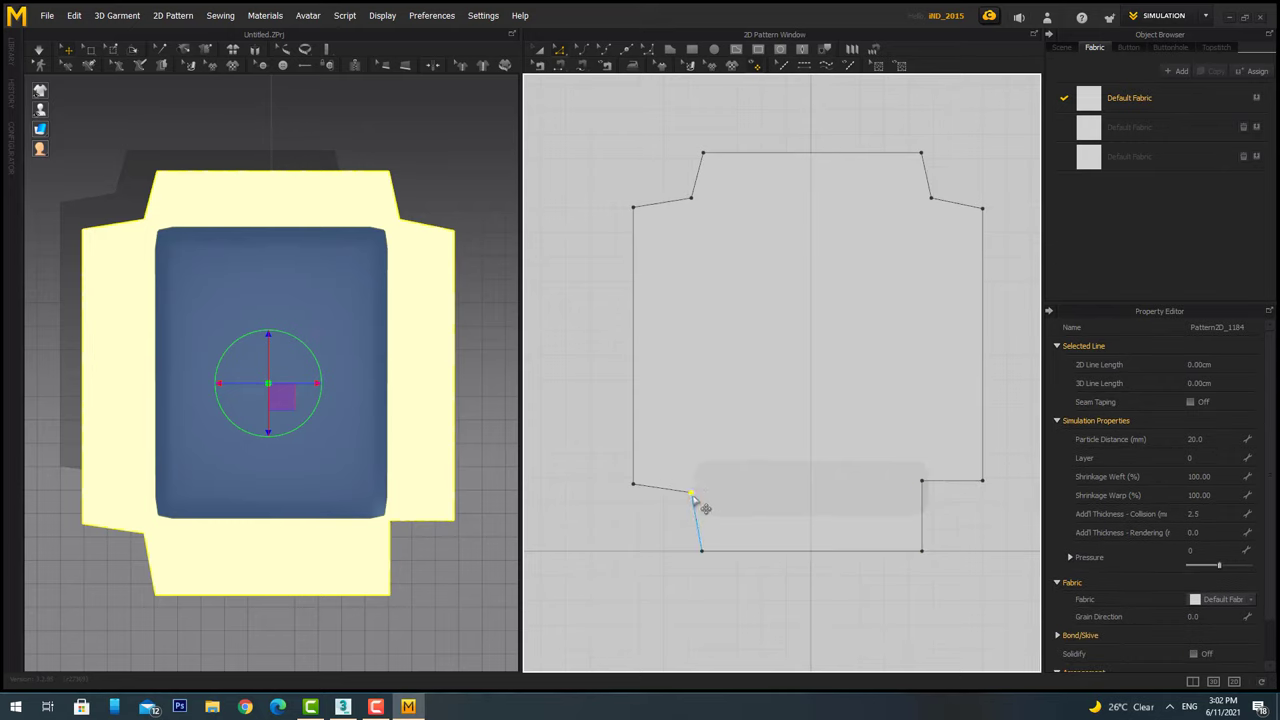
Nudge the bottom flap's edge and simulate the sheet draping over the mattress.
scroll(826, 480, "down", 2)
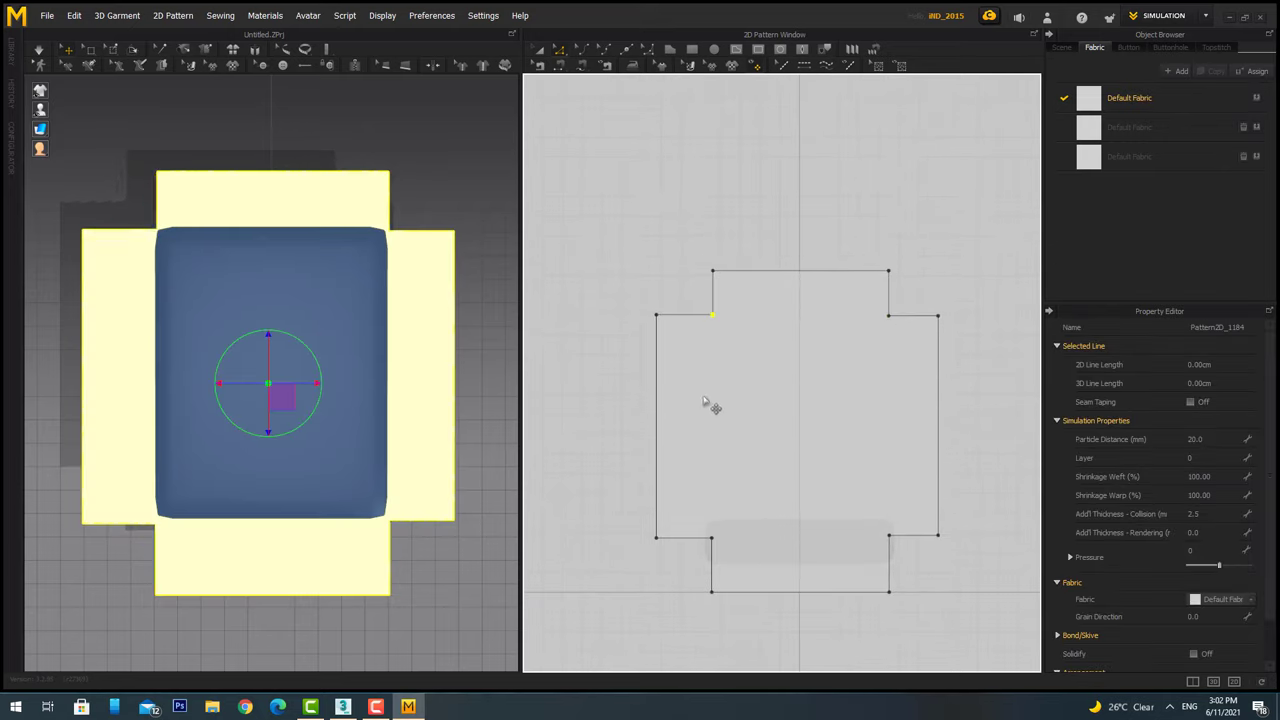
right_click_drag(300, 400, 280, 360)
left_click_drag(800, 591, 800, 584)
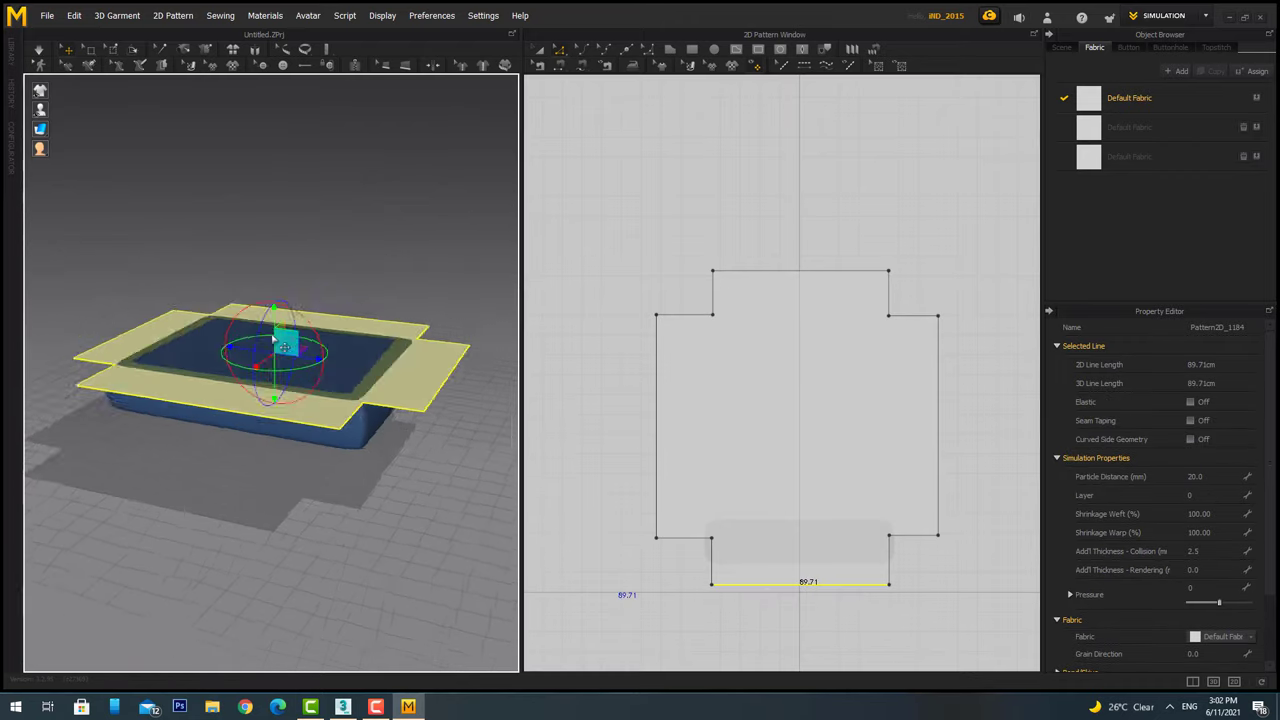
key("space")
Stop the simulation and widen the sheet pattern's top and right edges.
left_click(286, 500)
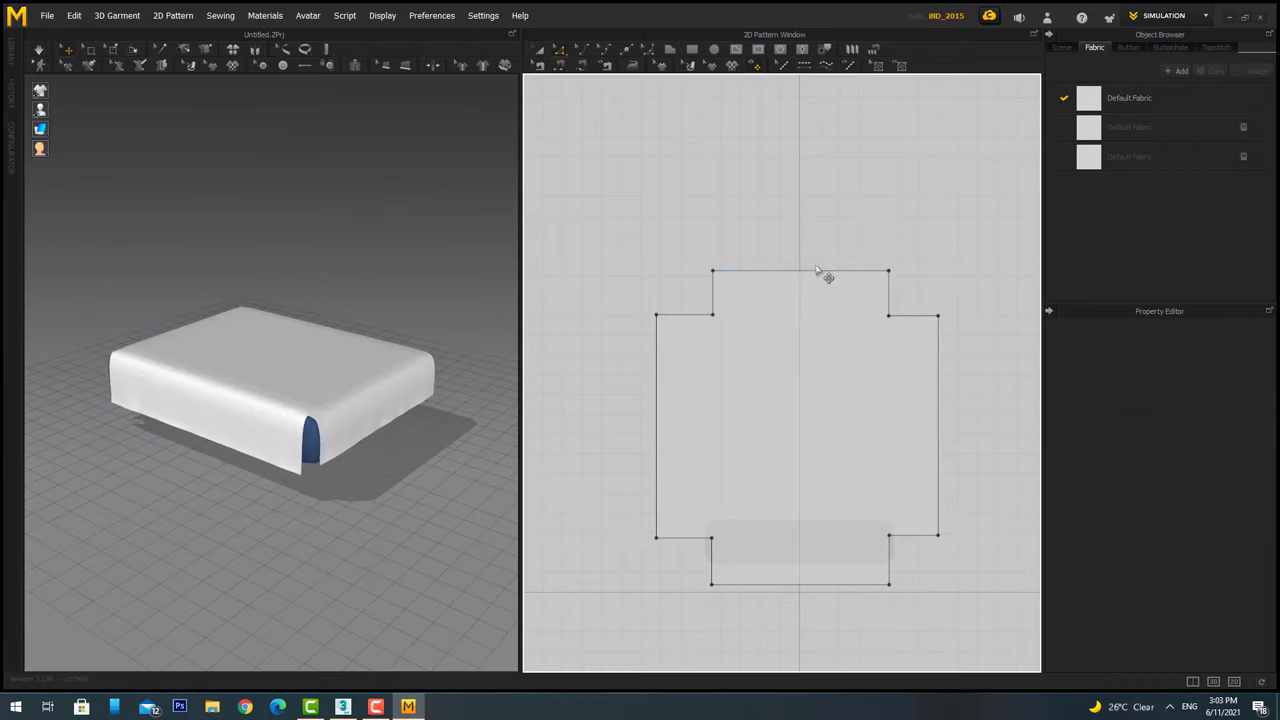
left_click_drag(817, 270, 817, 258)
right_click_drag(474, 371, 430, 380)
left_click(777, 260)
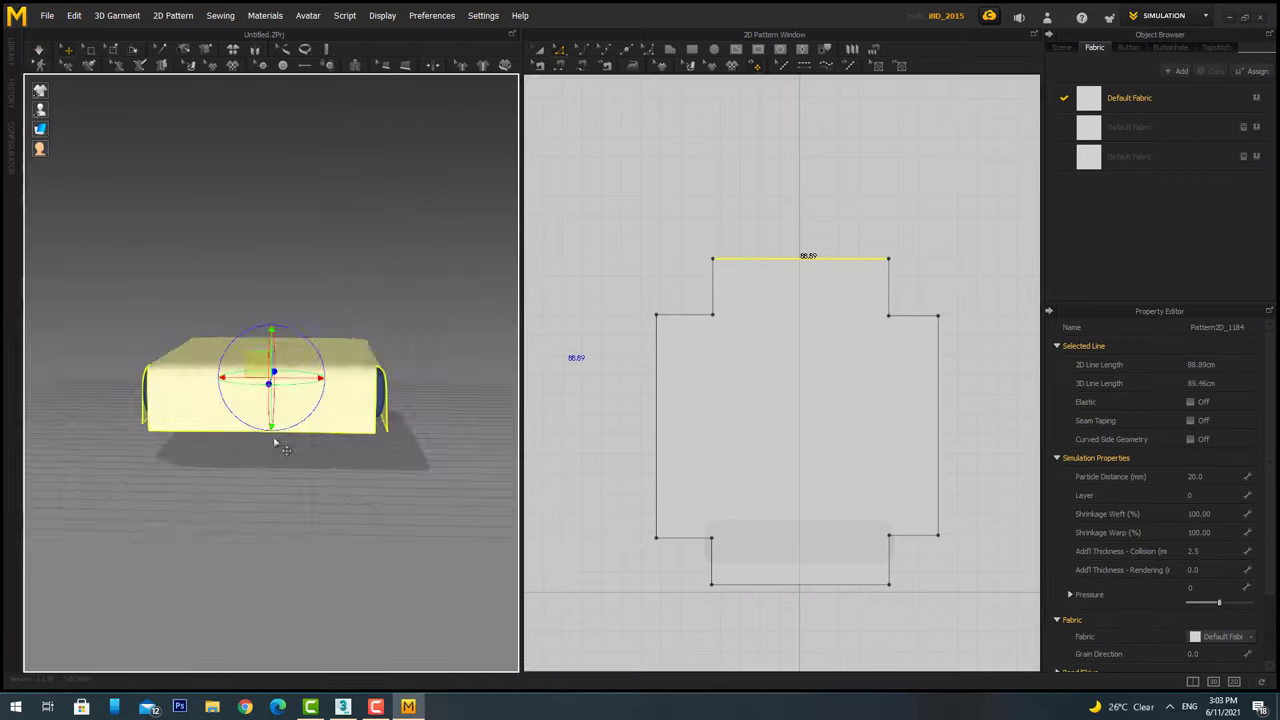
right_click_drag(276, 444, 297, 434)
left_click_drag(809, 584, 809, 591)
left_click_drag(938, 440, 948, 440)
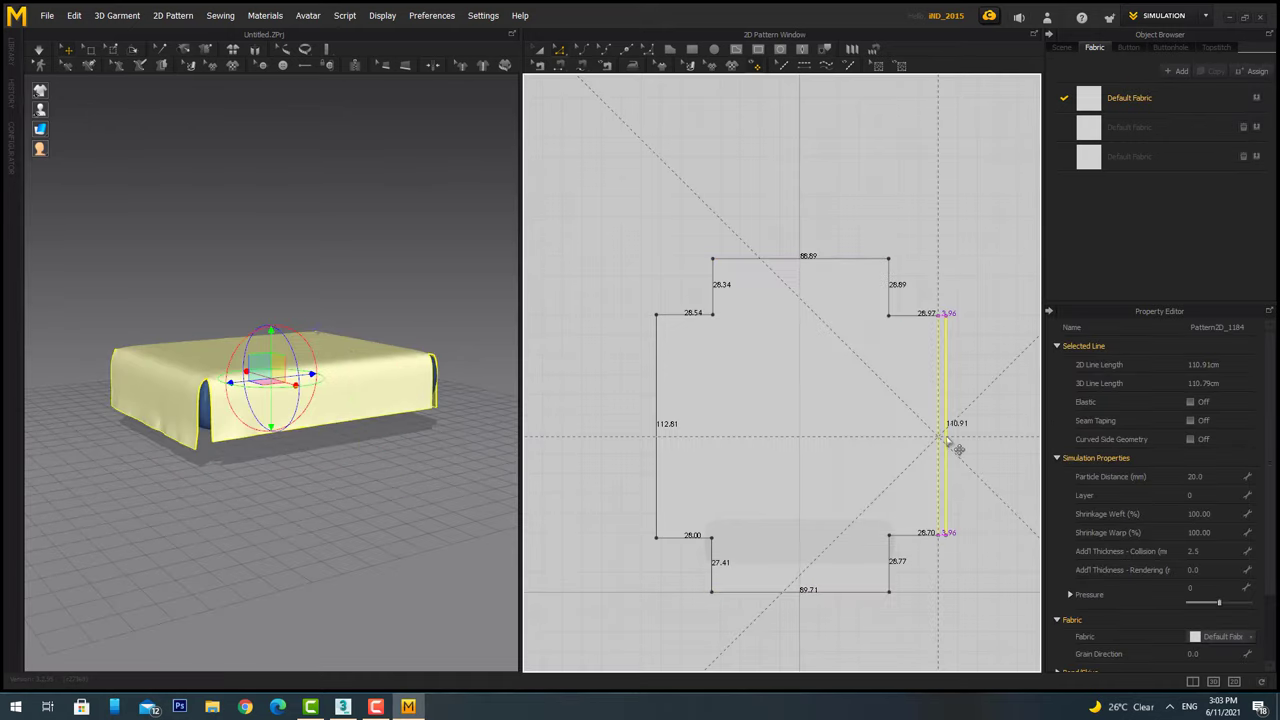
Segment-sew the 28.34 cm and 28.54 cm notch edges of the top-left corner together.
left_click(186, 491)
scroll(729, 334, "down", 2)
left_click(571, 65)
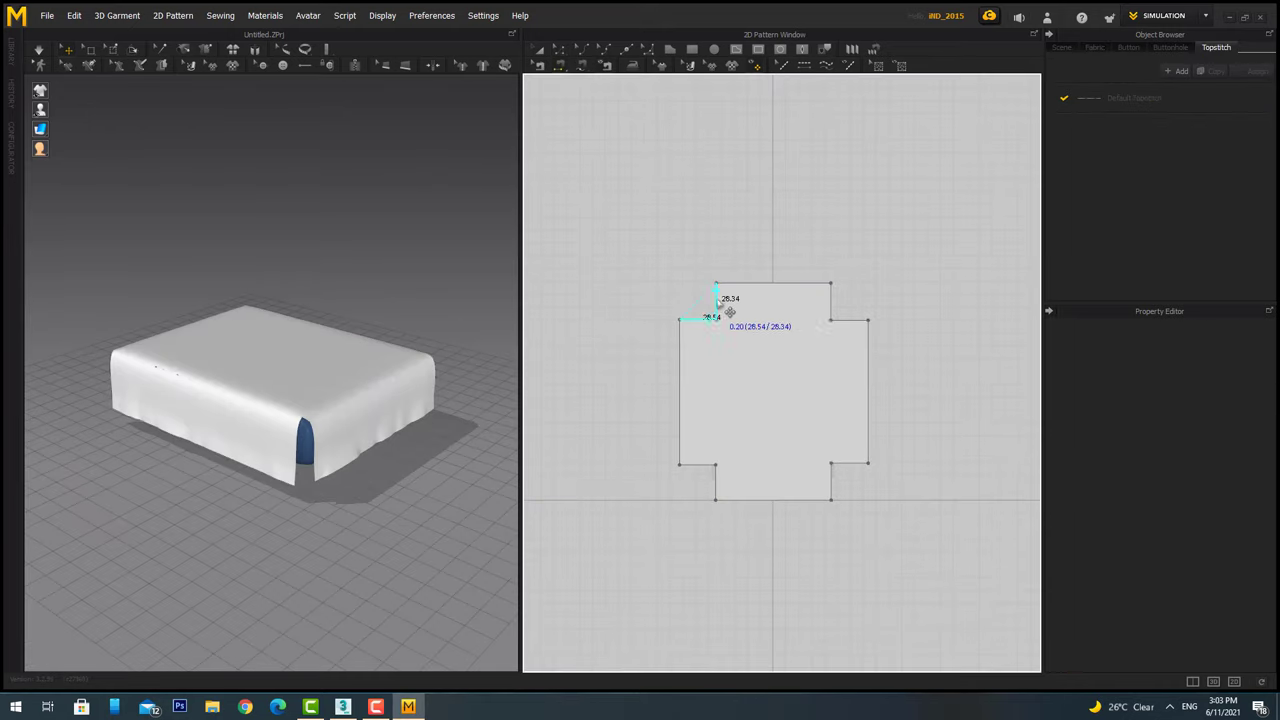
left_click(714, 320)
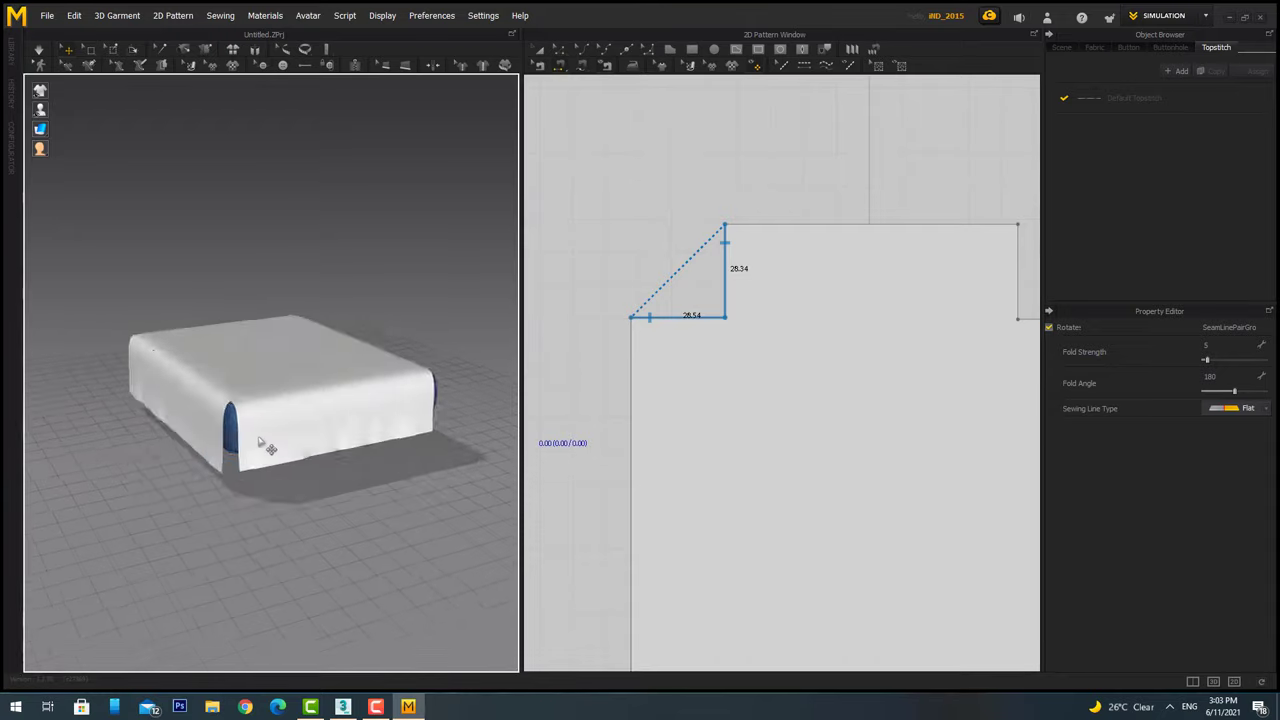
scroll(740, 355, "up", 2)
Return to Transform Pattern and select the draped cloth in the 3D view.
key("a")
right_click_drag(420, 330, 376, 292)
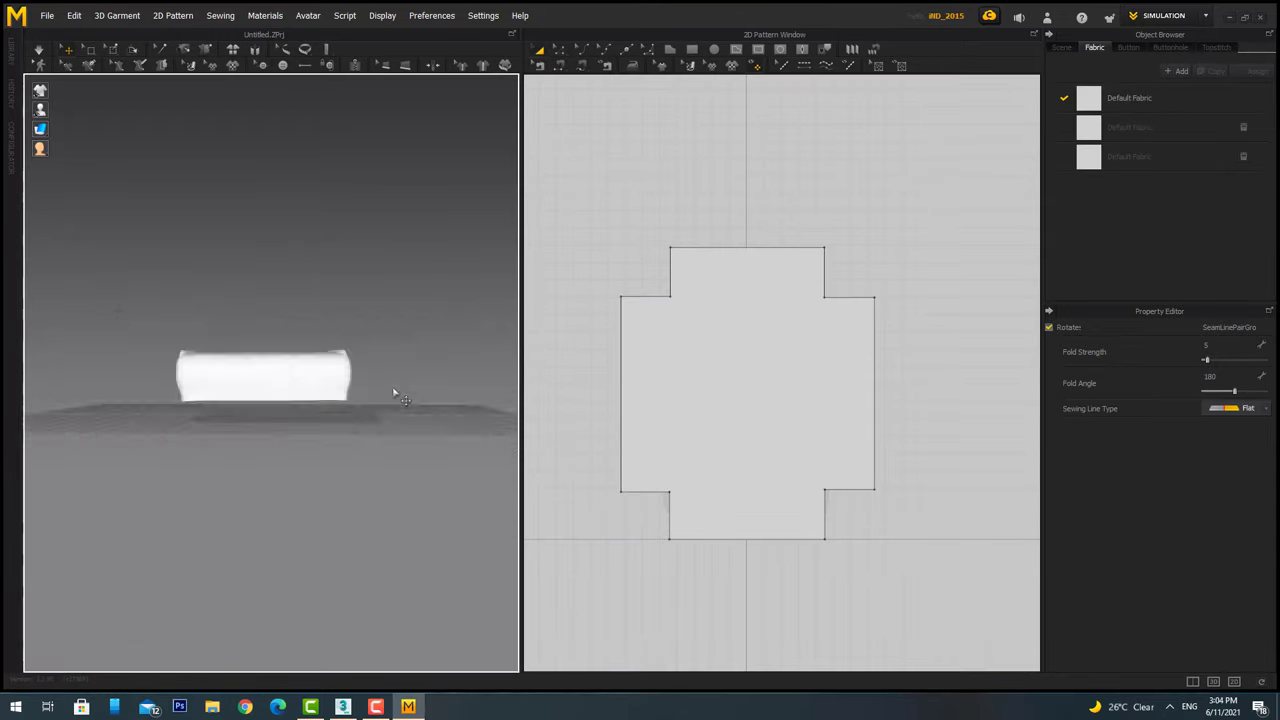
left_click(270, 389)
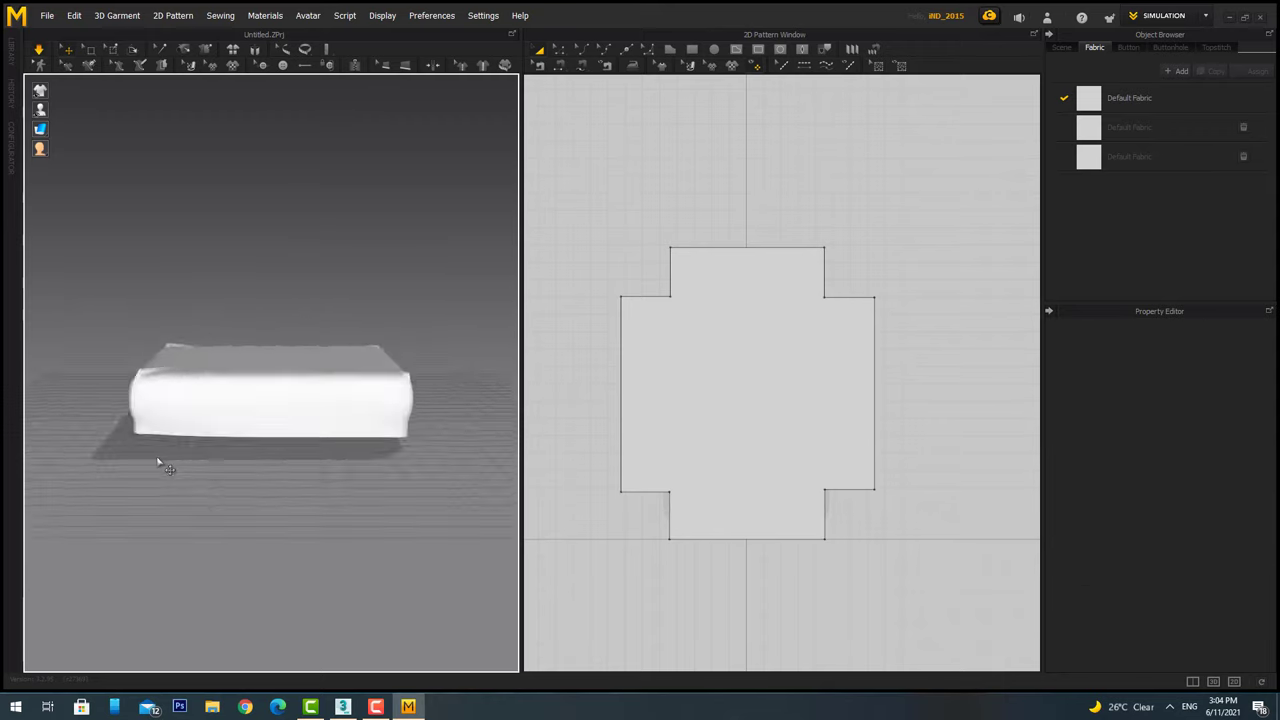
right_click_drag(340, 440, 333, 383)
left_click(333, 383)
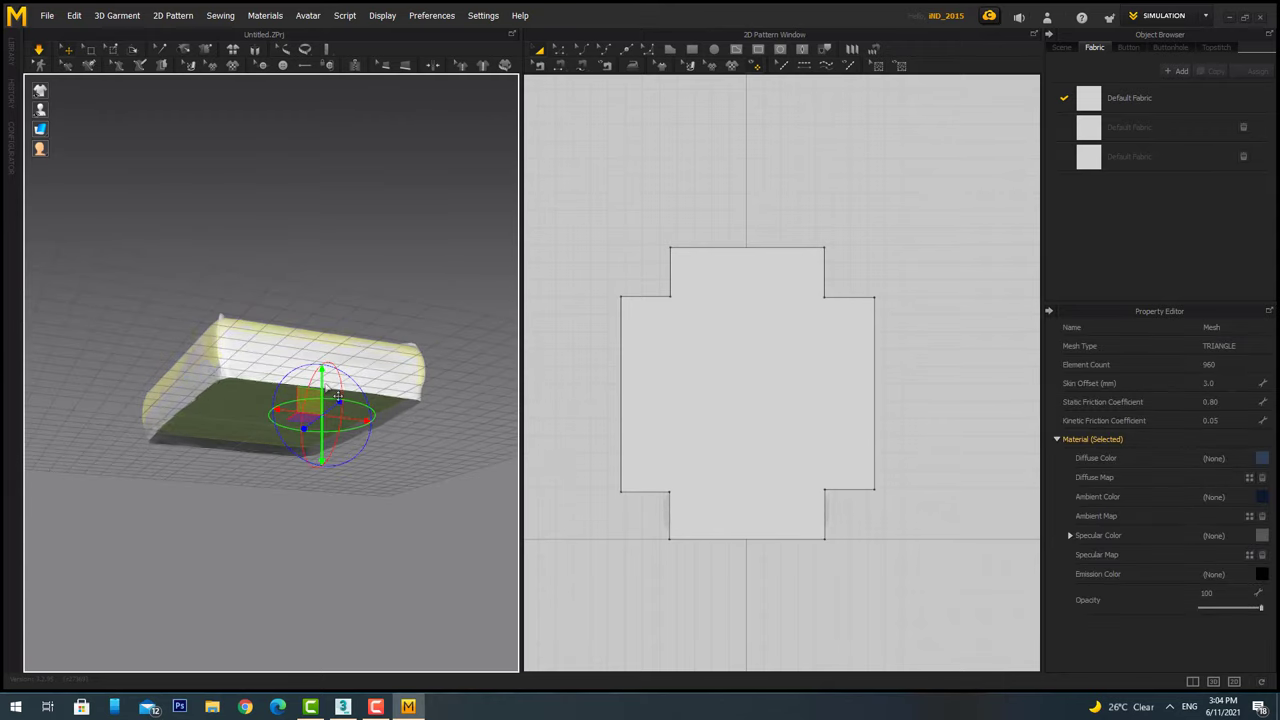
Simulate the sheet, apply pressure briefly, then set pressure back to 0.
scroll(248, 468, "up", 3)
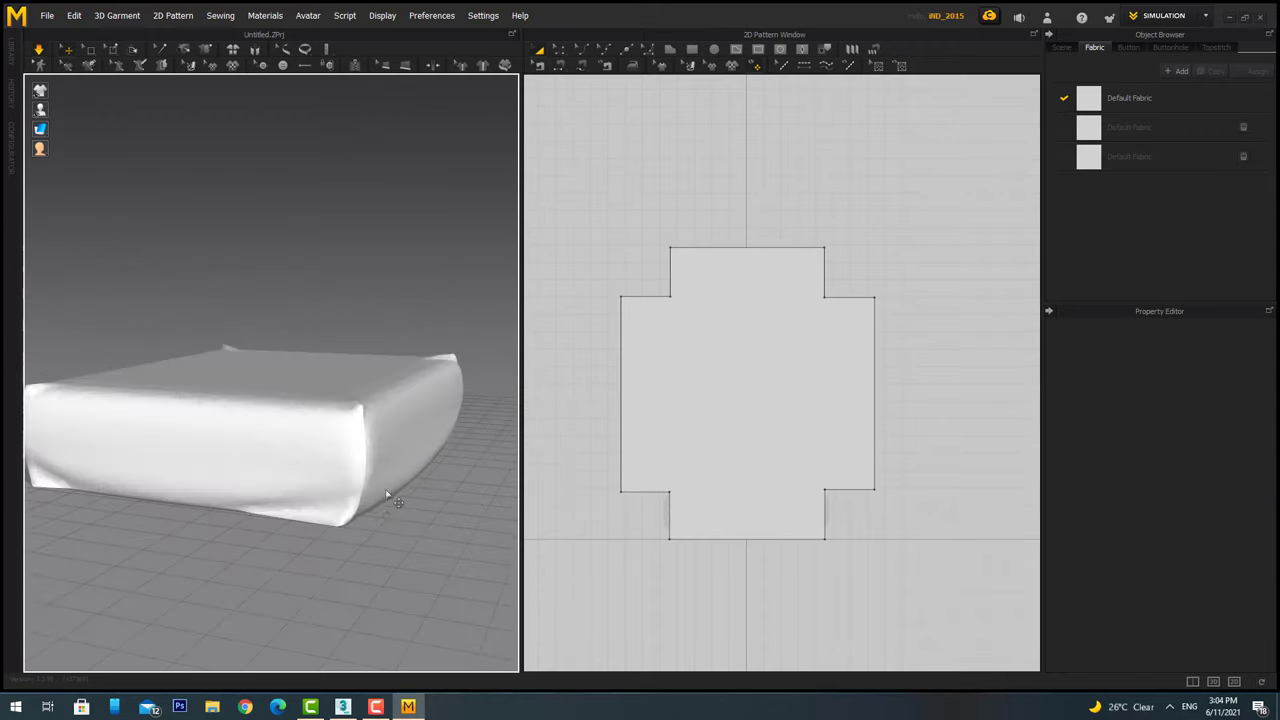
left_click(300, 505)
key("space")
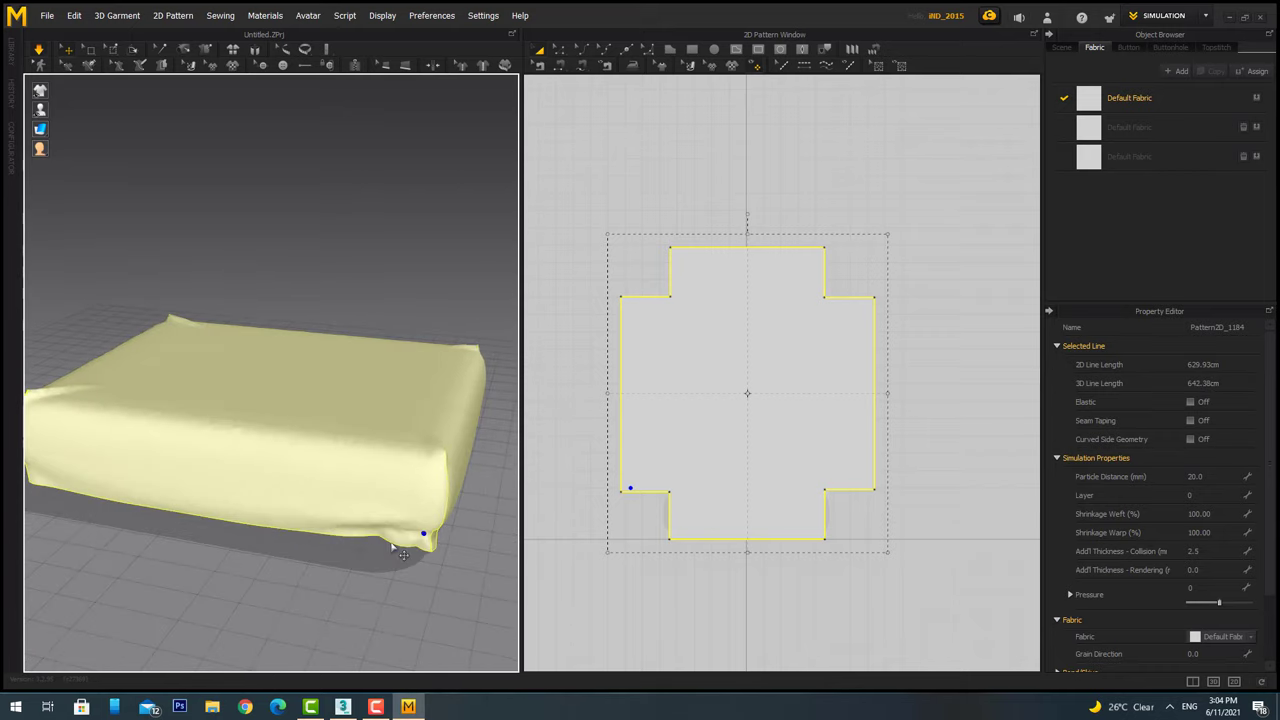
mouse_move(355, 483)
right_mouse_down()
mouse_move(257, 537)
mouse_move(357, 466)
right_mouse_up()
left_click(329, 443)
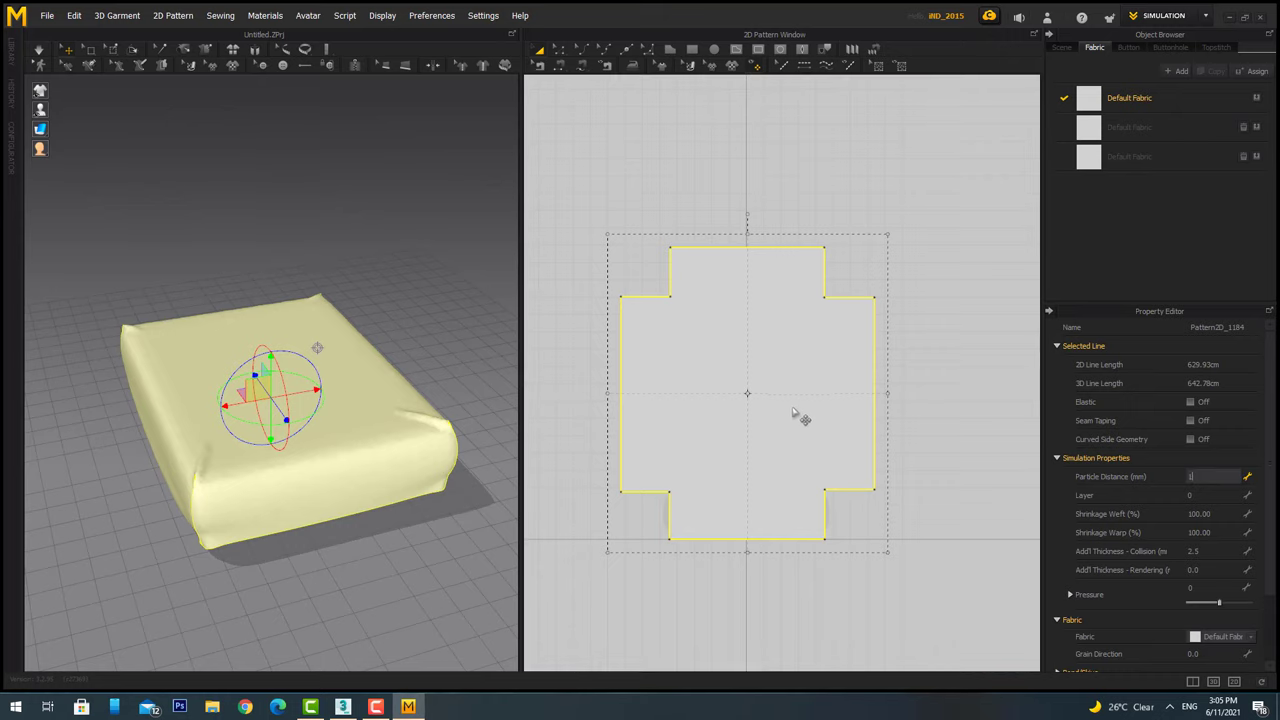
left_click(364, 277)
left_click(733, 383)
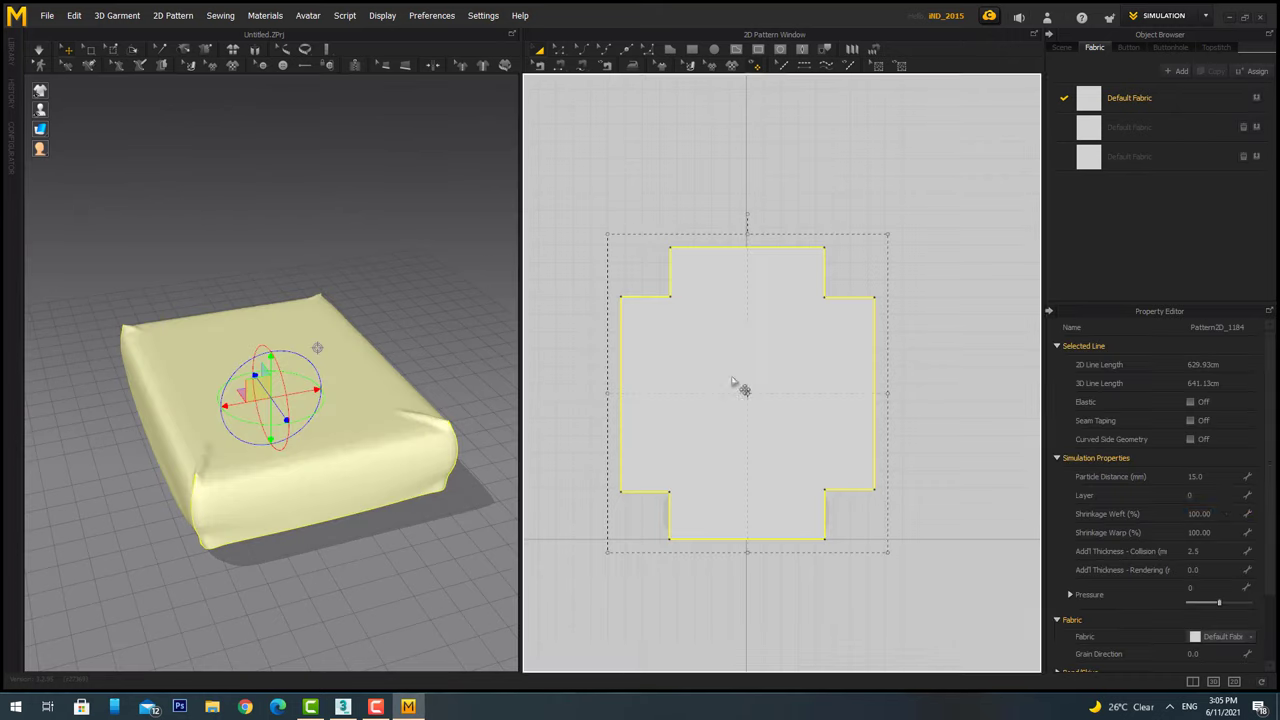
key("Return")
key("space")
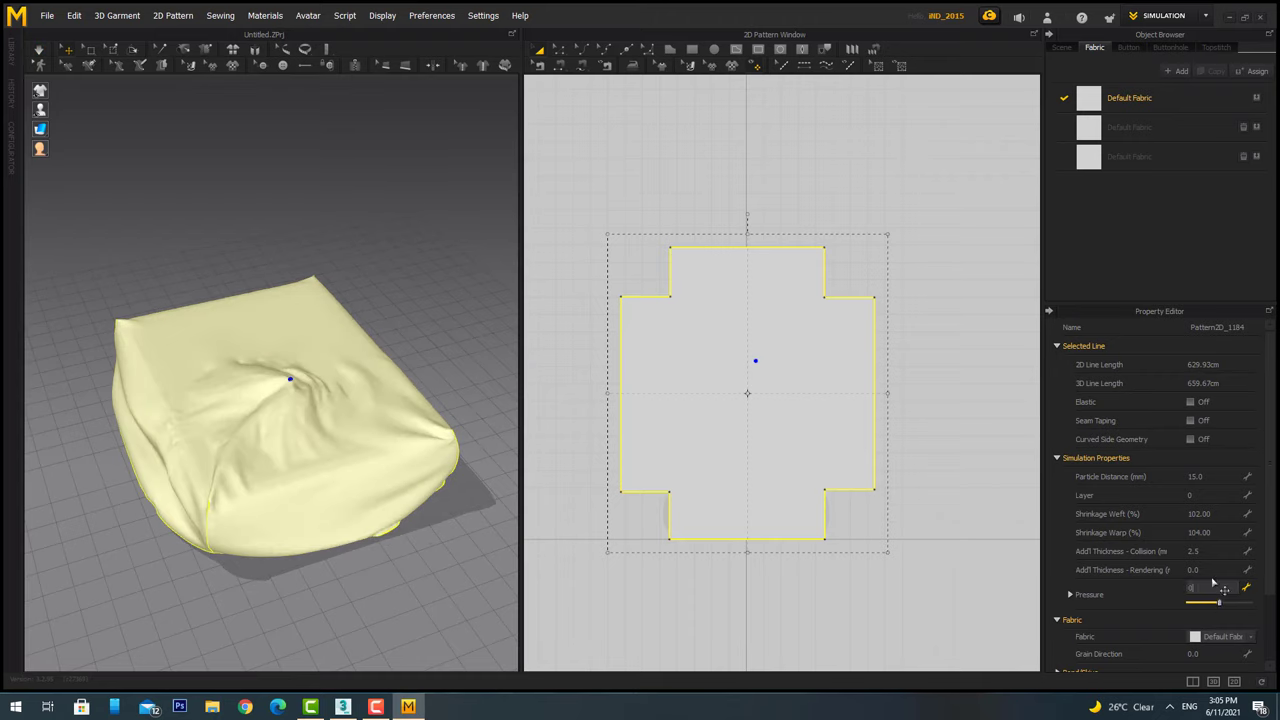
left_click_drag(364, 444, 408, 333)
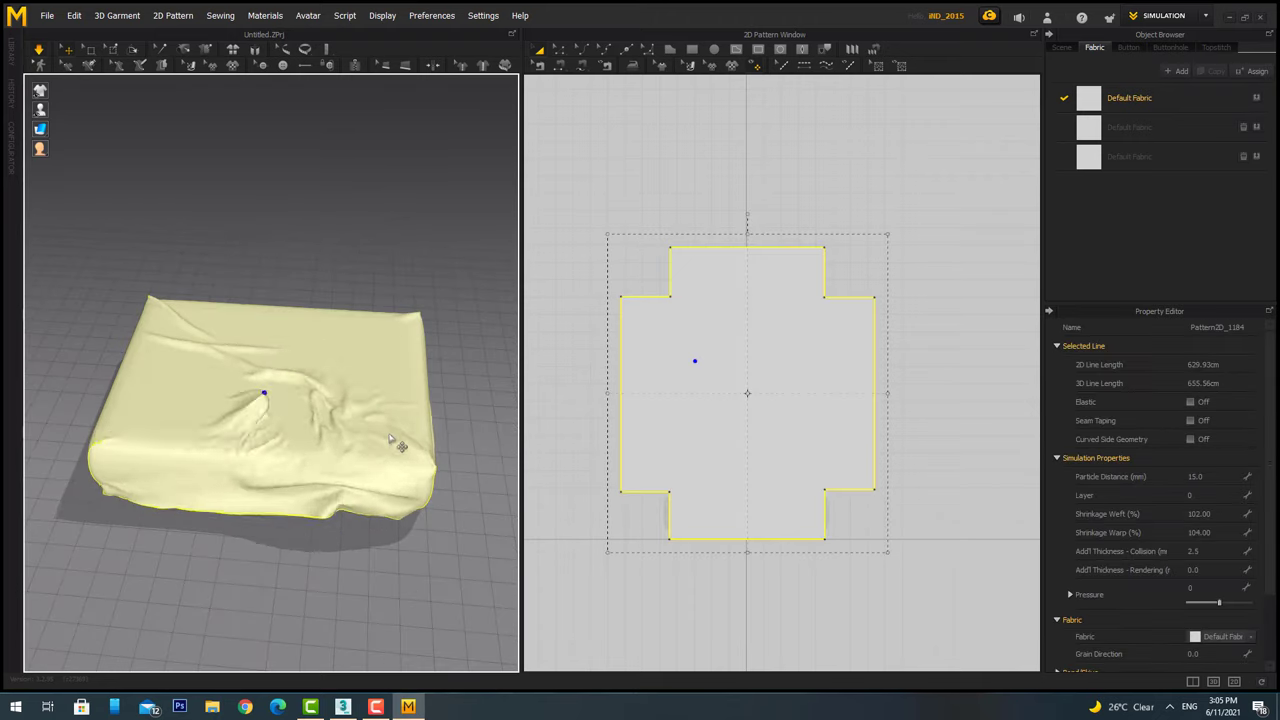
right_click_drag(392, 440, 322, 515)
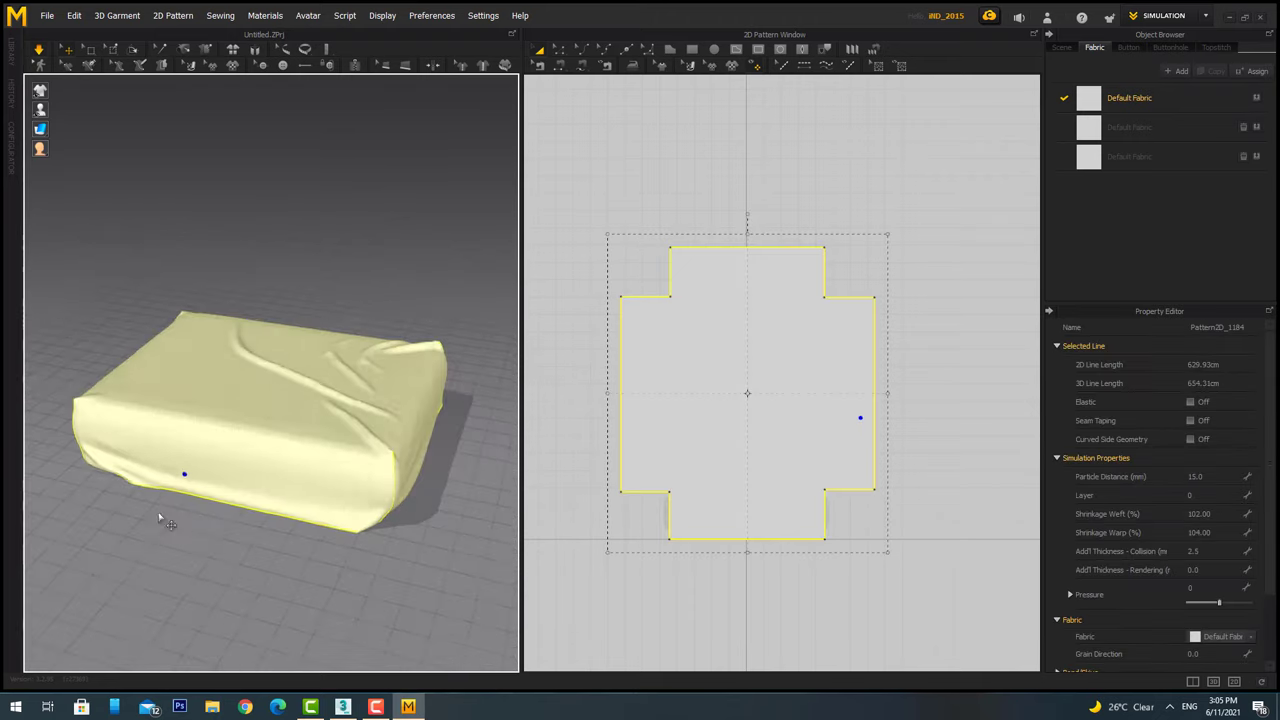
Pull the cloth at several points across the box top, then let the wrinkles relax.
left_click_drag(245, 515, 281, 511)
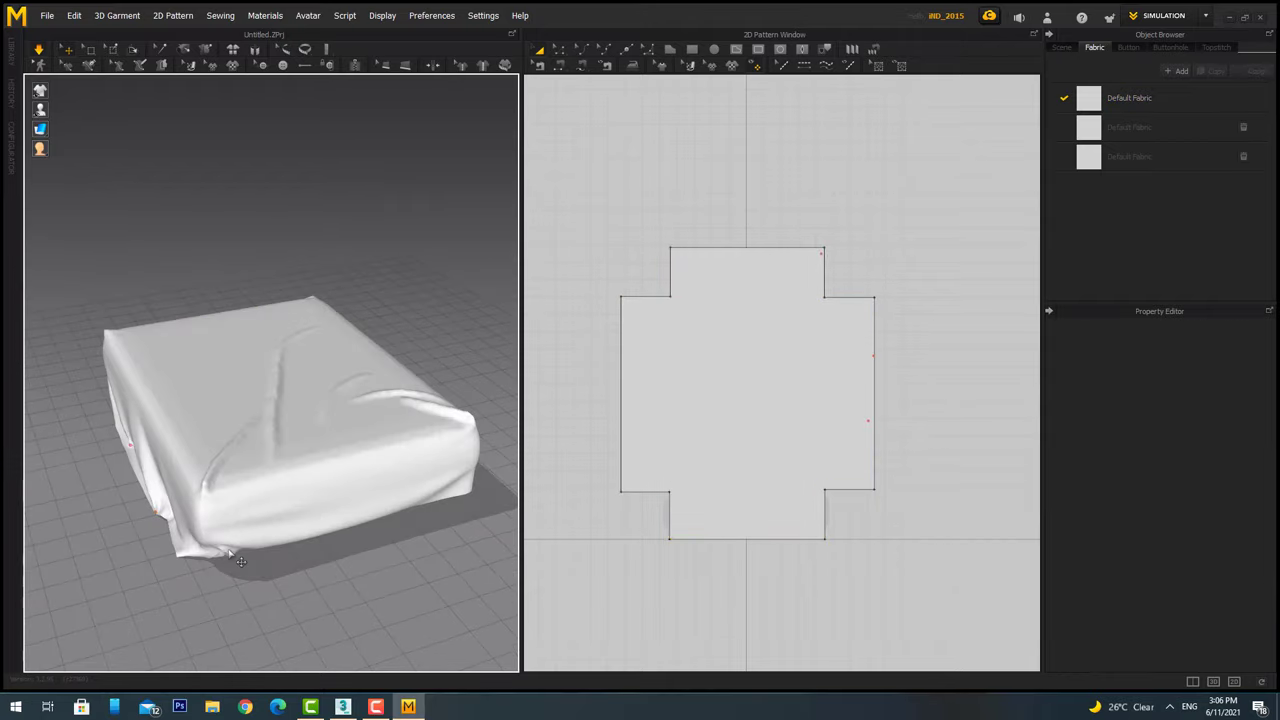
mouse_move(240, 561)
right_mouse_down()
mouse_move(160, 553)
mouse_move(115, 481)
mouse_move(337, 368)
right_mouse_up()
left_click(337, 368)
left_click(274, 277)
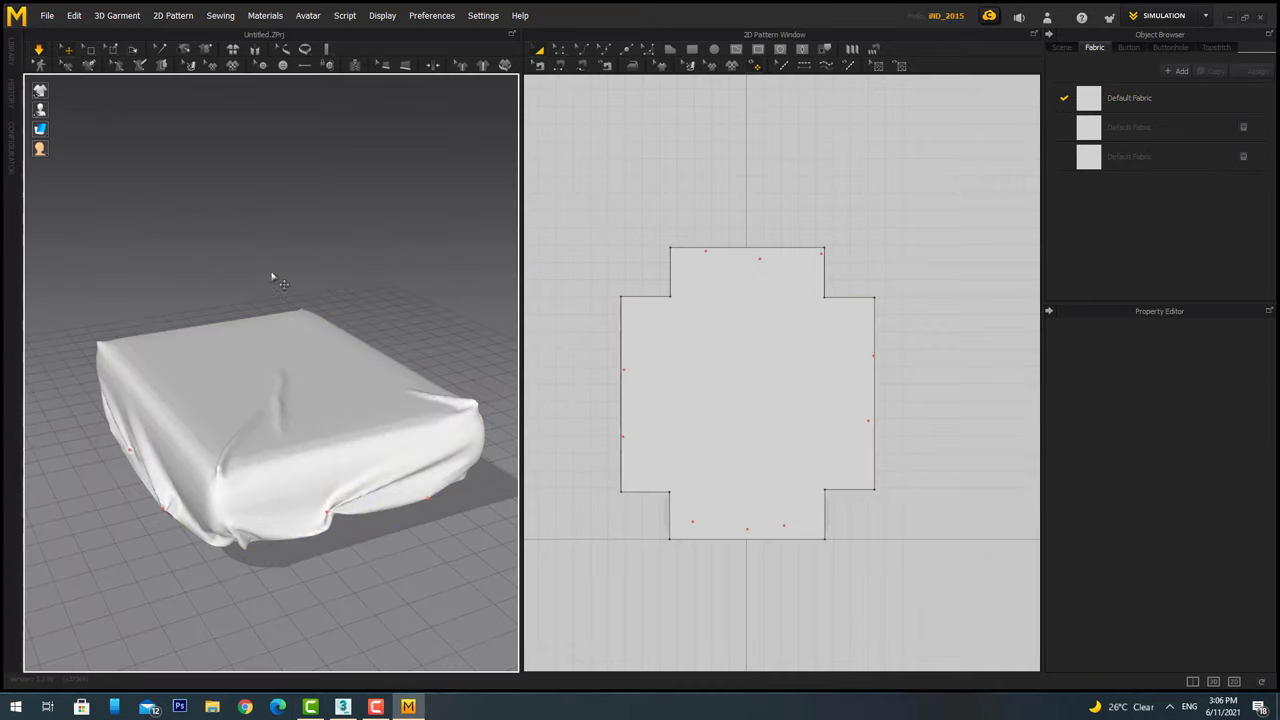
right_click_drag(274, 277, 210, 455)
left_click_drag(210, 455, 314, 386)
left_click_drag(223, 400, 362, 275)
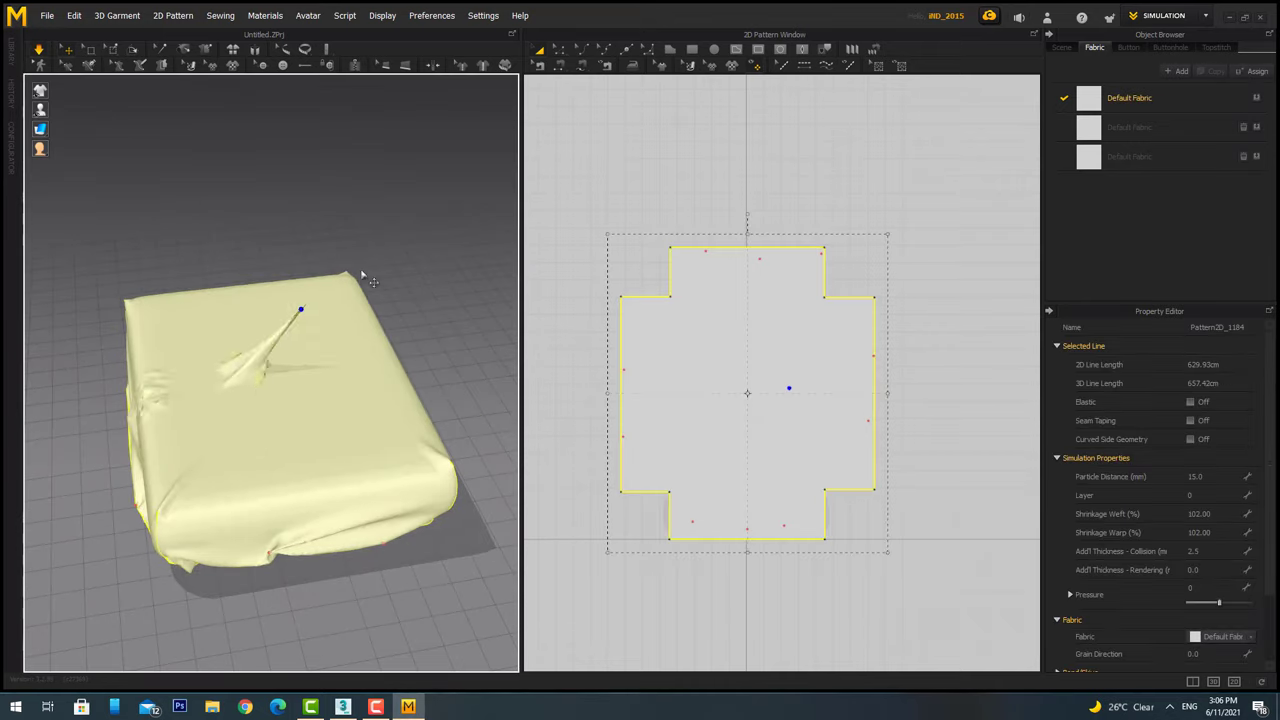
right_click_drag(276, 403, 440, 290)
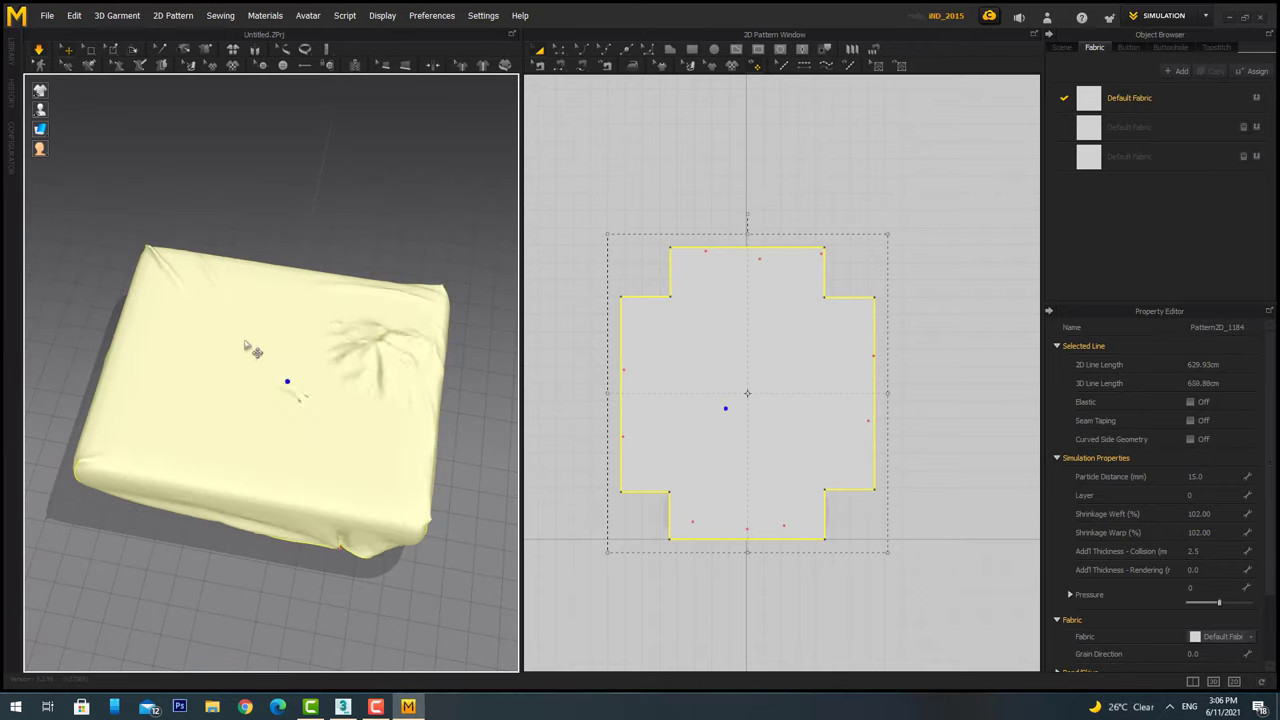
right_click_drag(371, 443, 286, 457)
left_click_drag(286, 457, 310, 360)
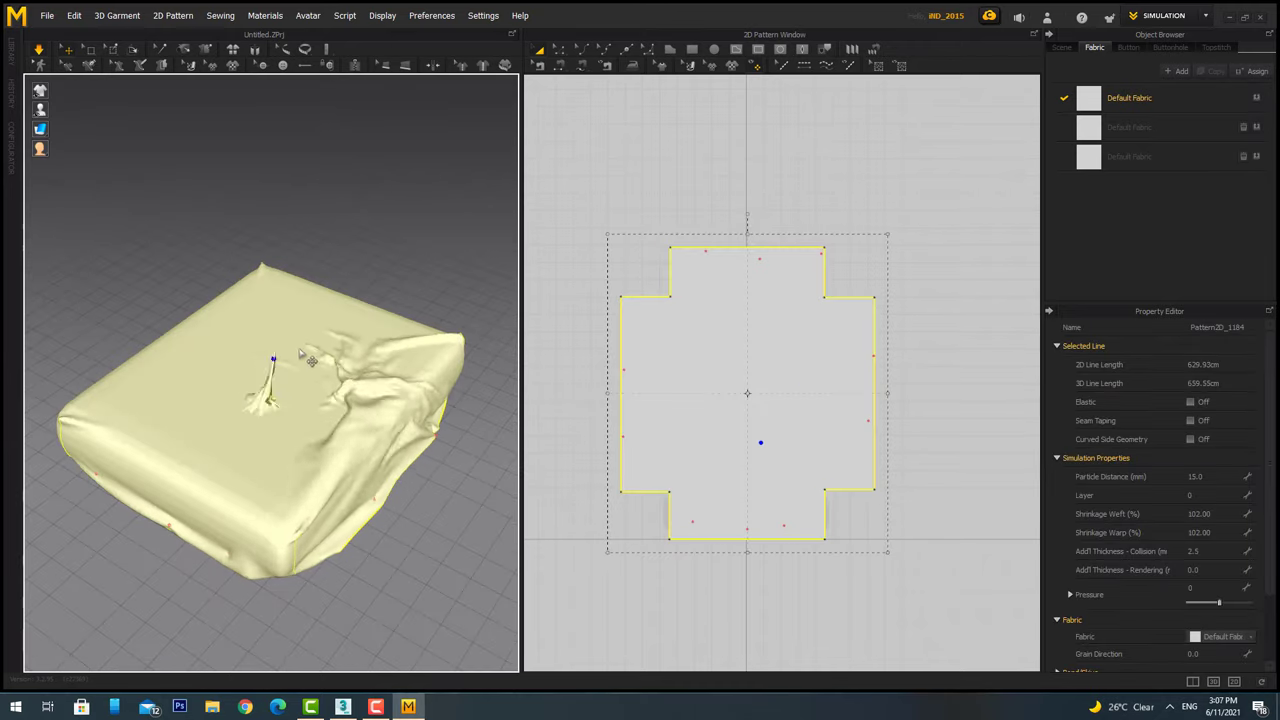
right_click_drag(300, 353, 339, 331)
left_click_drag(339, 333, 339, 331)
left_click_drag(339, 257, 340, 258)
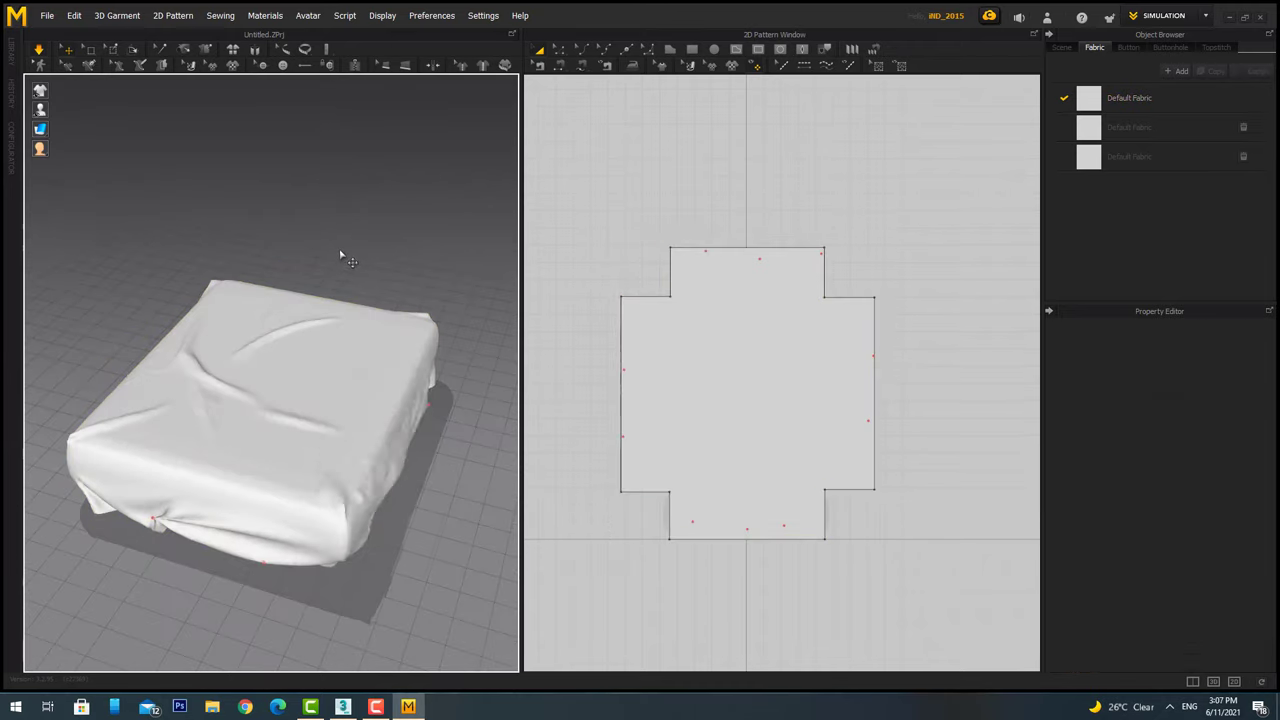
mouse_move(340, 258)
right_mouse_down()
mouse_move(345, 290)
mouse_move(354, 277)
mouse_move(243, 374)
right_mouse_up()
Set the sheet pattern's particle distance to 10 mm.
left_click(743, 408)
left_click(1196, 477)
left_click(388, 283)
Pull another peak into the cloth and pin it at a point on the box.
left_click_drag(250, 372, 307, 310)
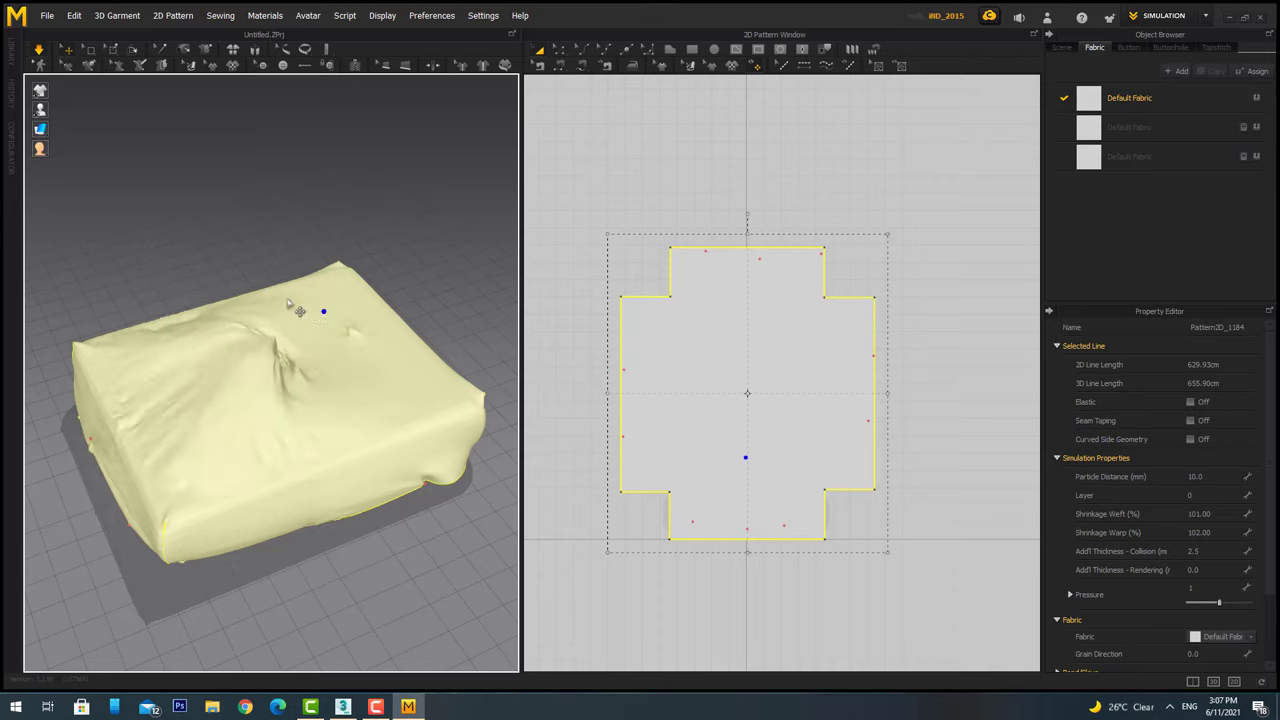
mouse_move(266, 257)
right_mouse_down()
mouse_move(300, 365)
mouse_move(337, 292)
right_mouse_up()
left_click(306, 371)
left_click(337, 292)
right_click_drag(390, 377, 184, 366)
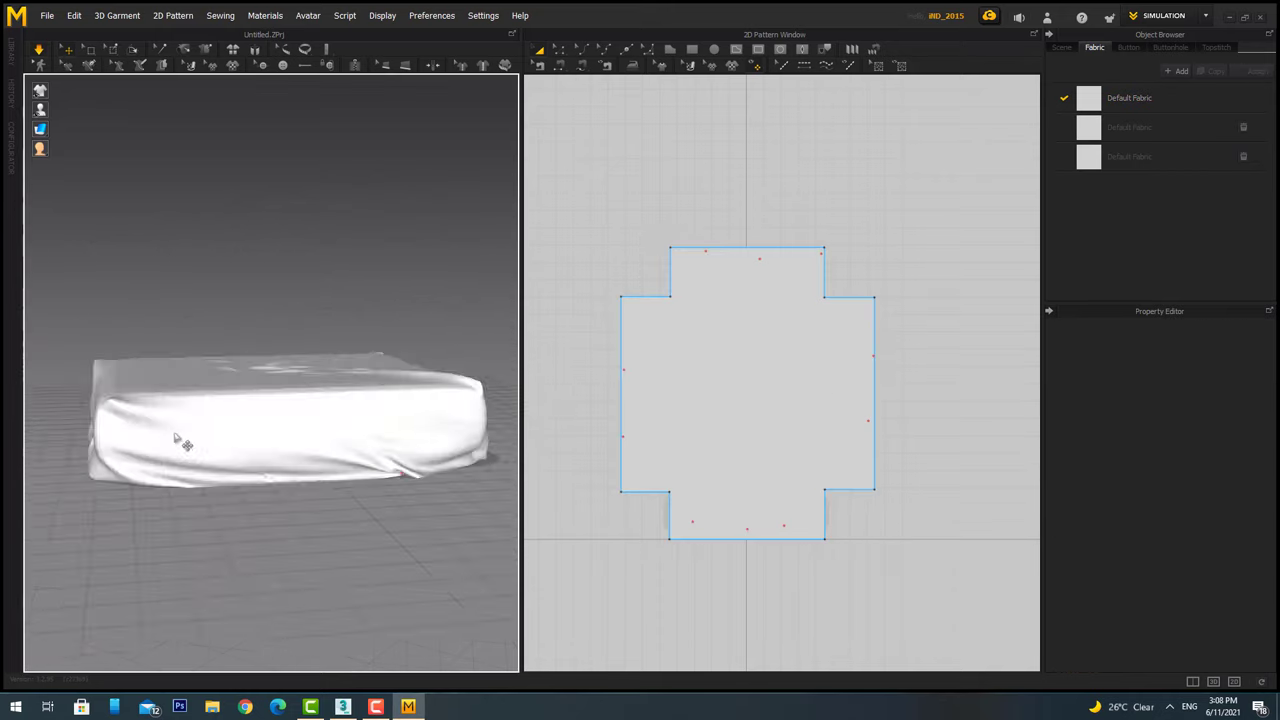
left_click(184, 366)
right_click_drag(252, 472, 300, 478)
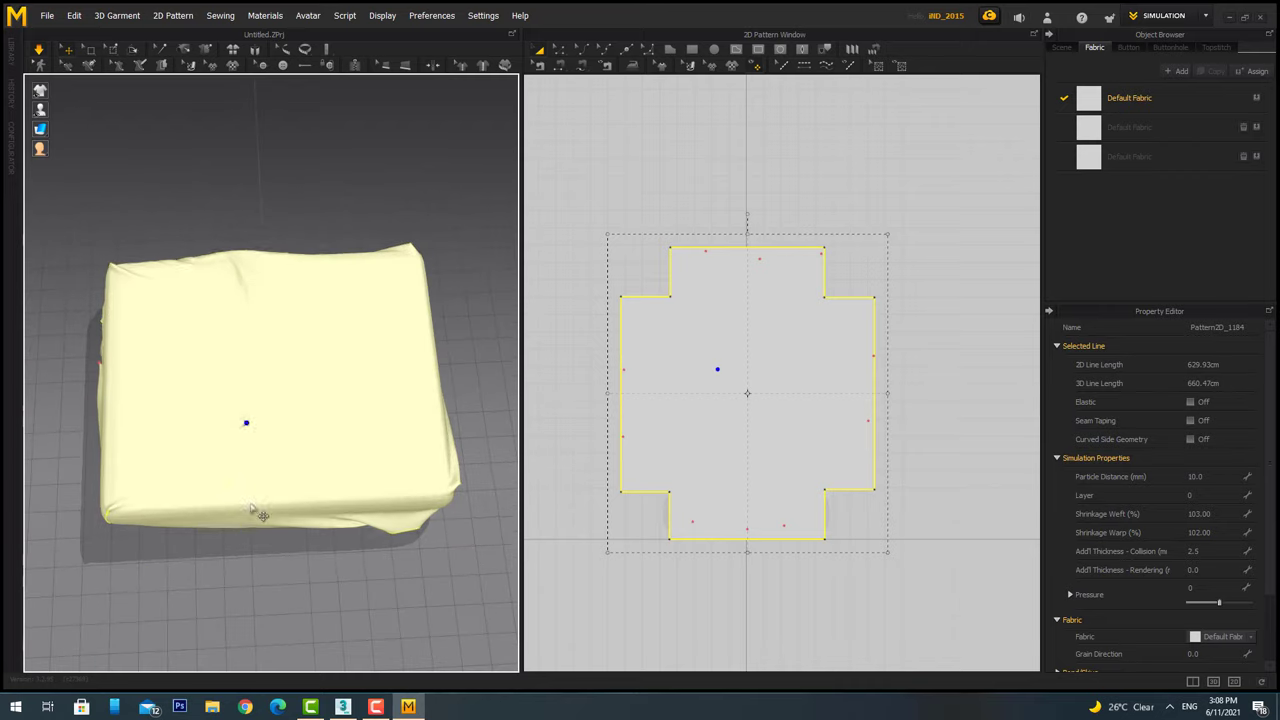
left_click(308, 481)
left_click(289, 476)
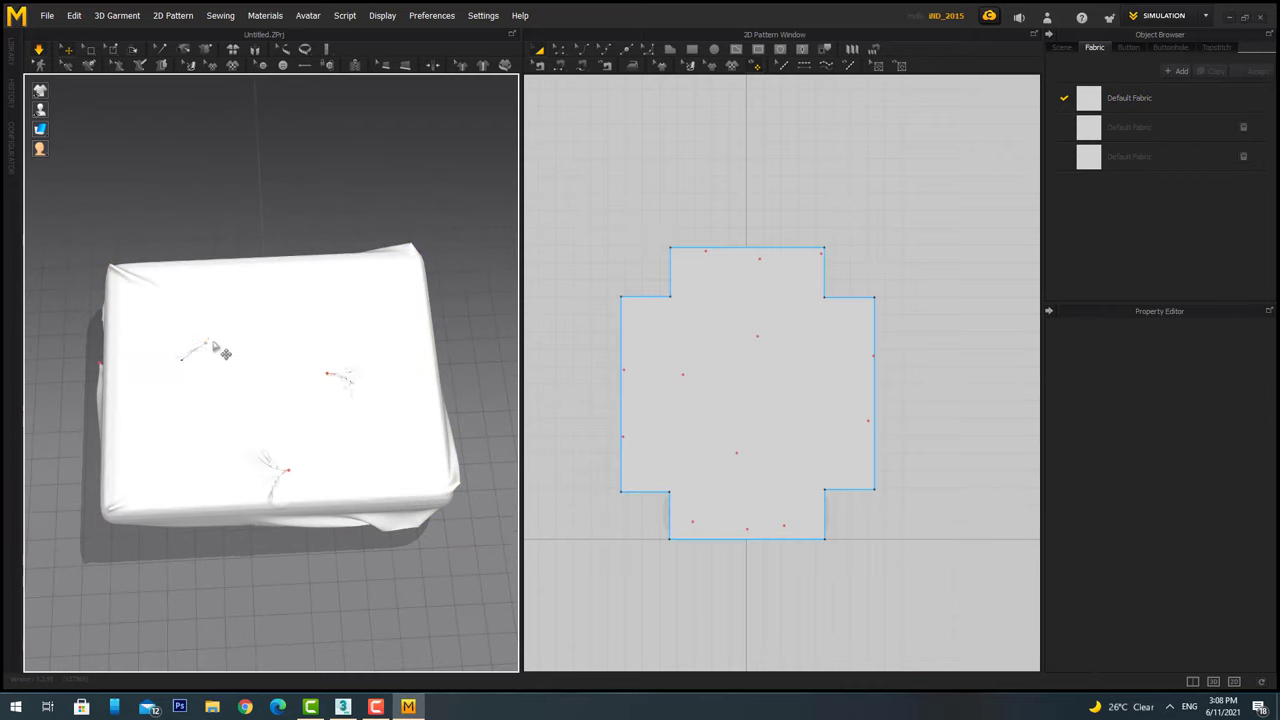
mouse_move(252, 345)
right_mouse_down()
mouse_move(414, 465)
mouse_move(256, 457)
right_mouse_up()
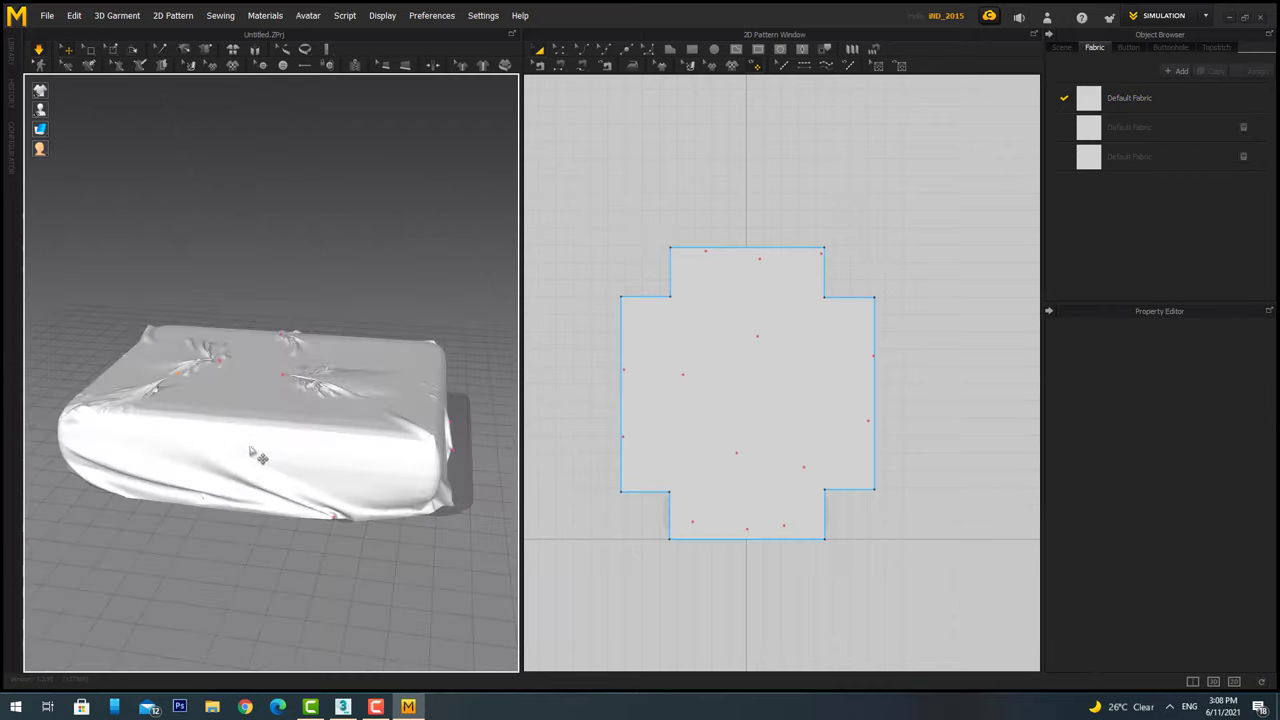
right_click_drag(297, 313, 340, 380)
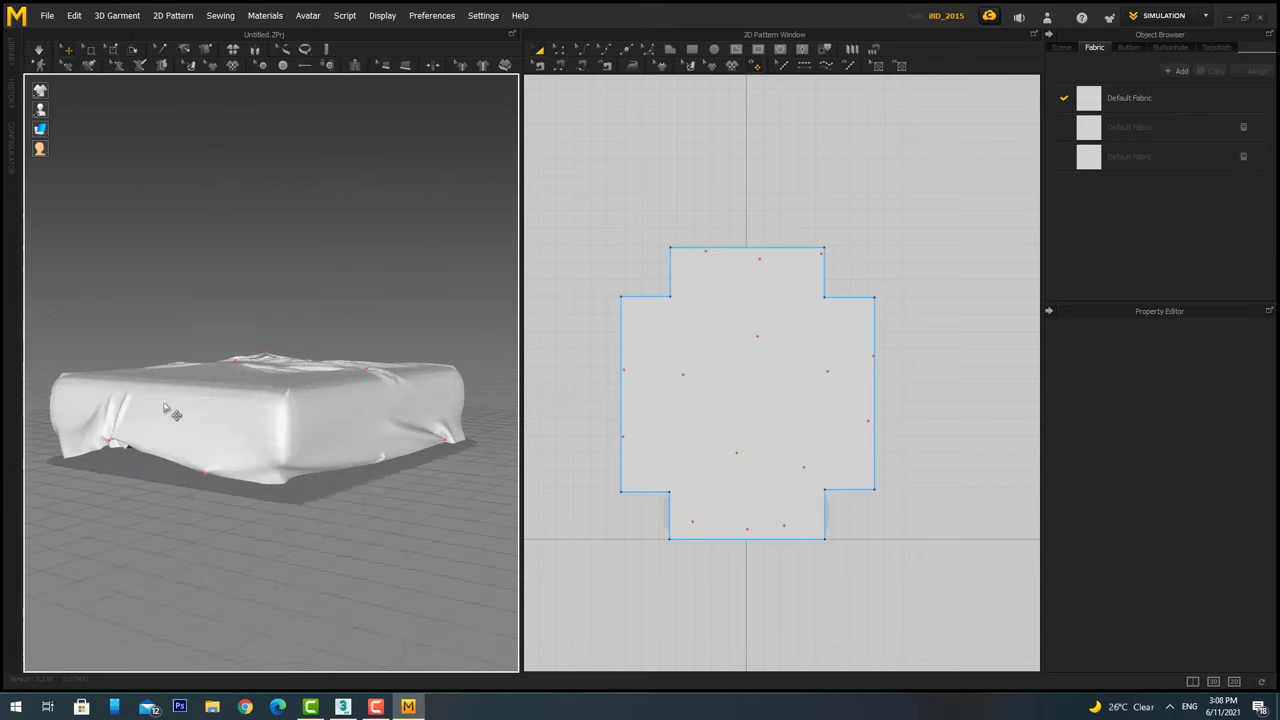
left_click(660, 455)
left_click(200, 223)
Release all pins on the mattress sheet so it drapes freely.
right_click(329, 352)
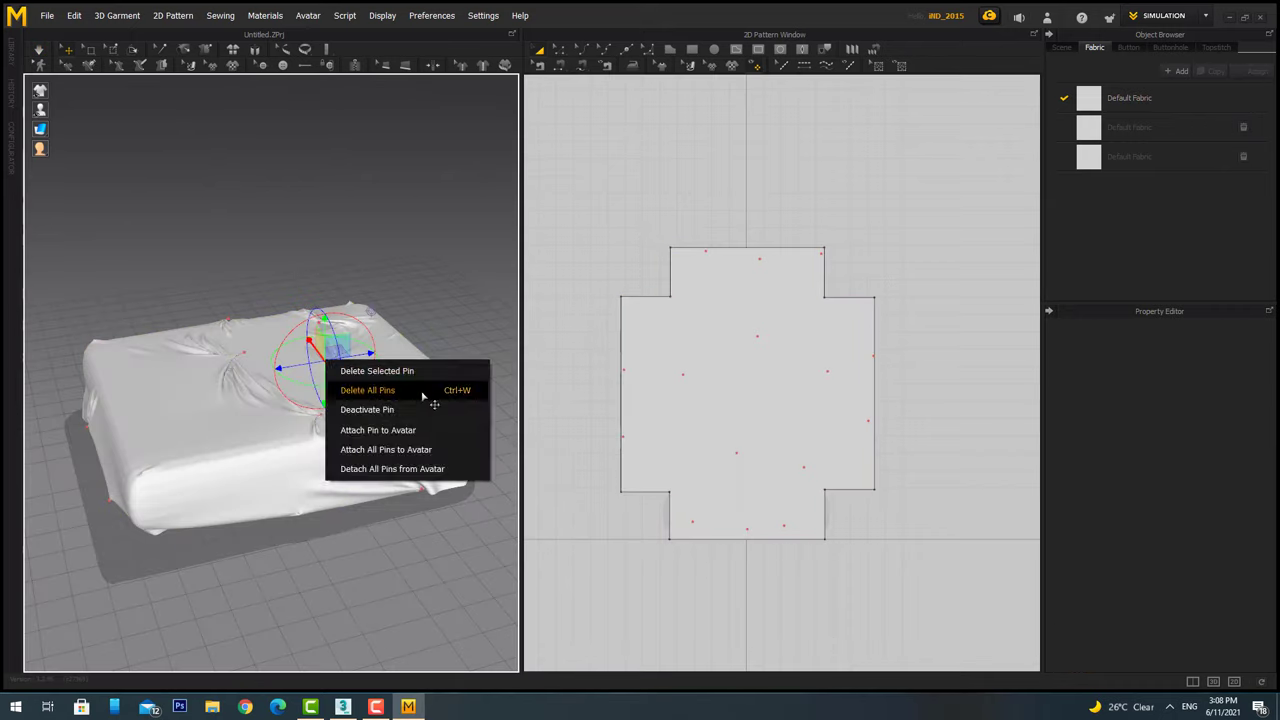
left_click(415, 389)
mouse_move(230, 357)
right_mouse_down()
mouse_move(218, 358)
mouse_move(443, 306)
mouse_move(249, 337)
mouse_move(405, 495)
right_mouse_up()
left_click(412, 507)
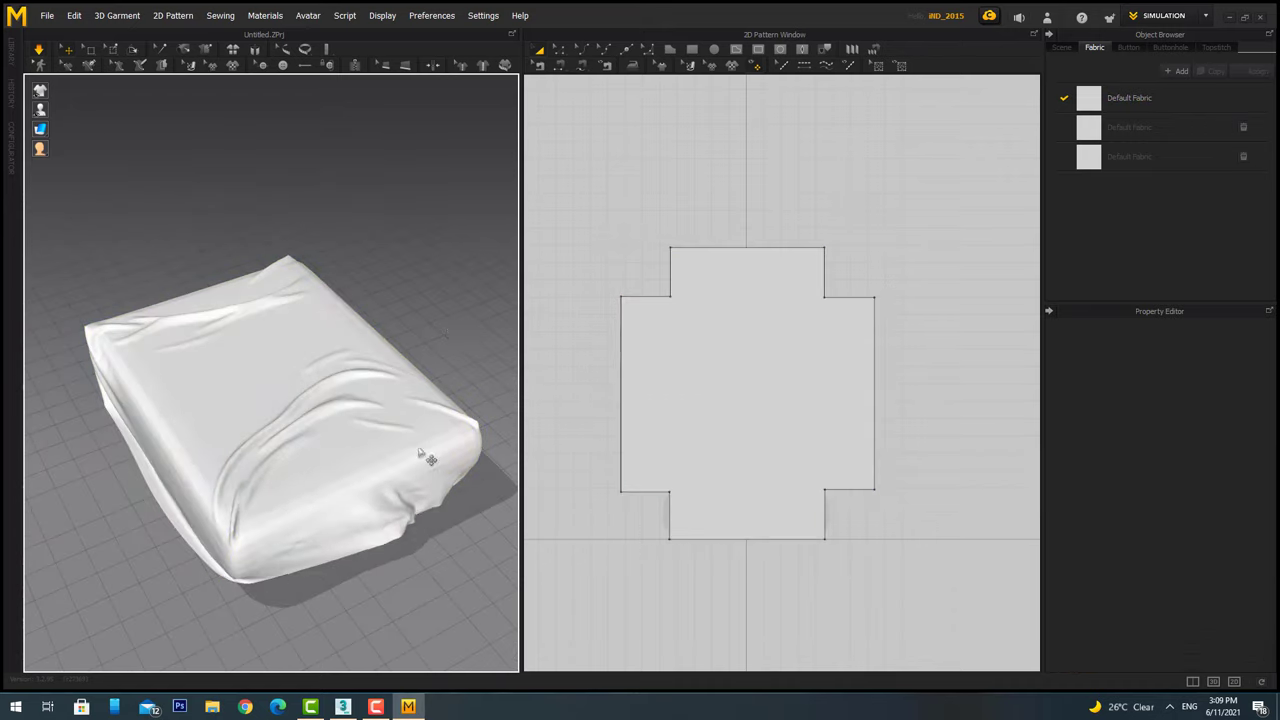
mouse_move(423, 451)
right_mouse_down()
mouse_move(170, 461)
mouse_move(300, 543)
right_mouse_up()
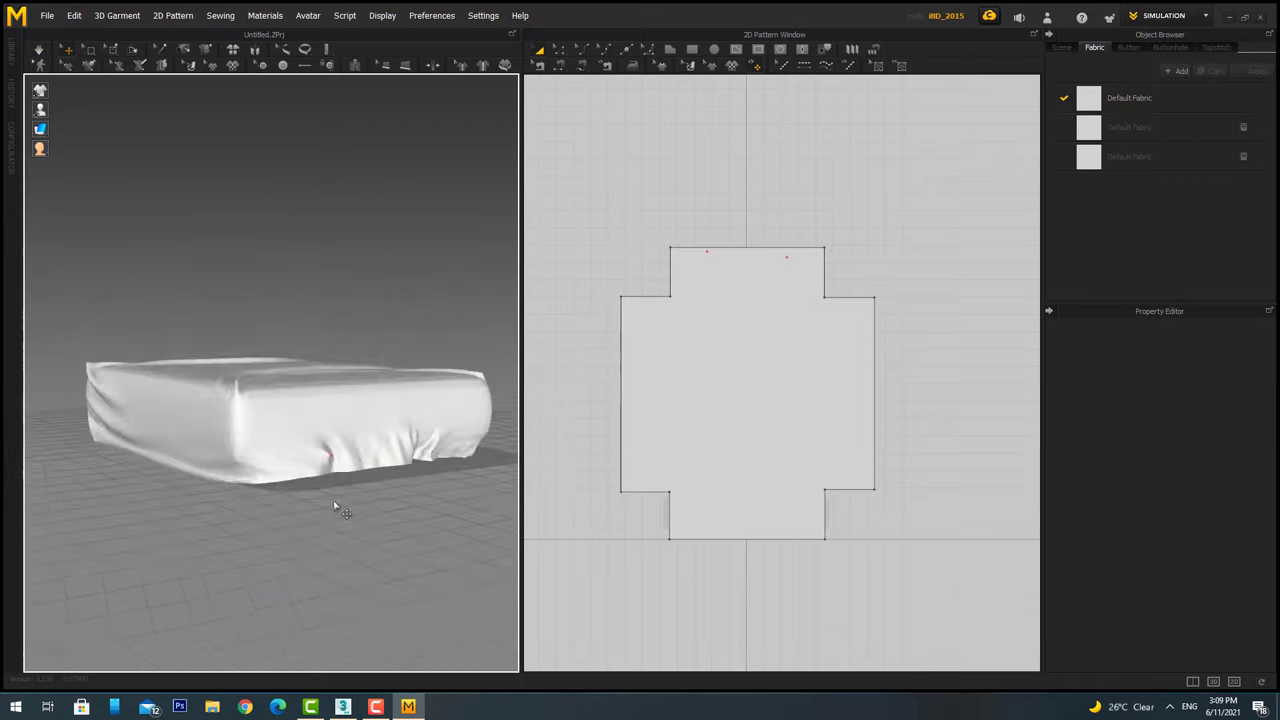
right_click(300, 508)
left_click(330, 515)
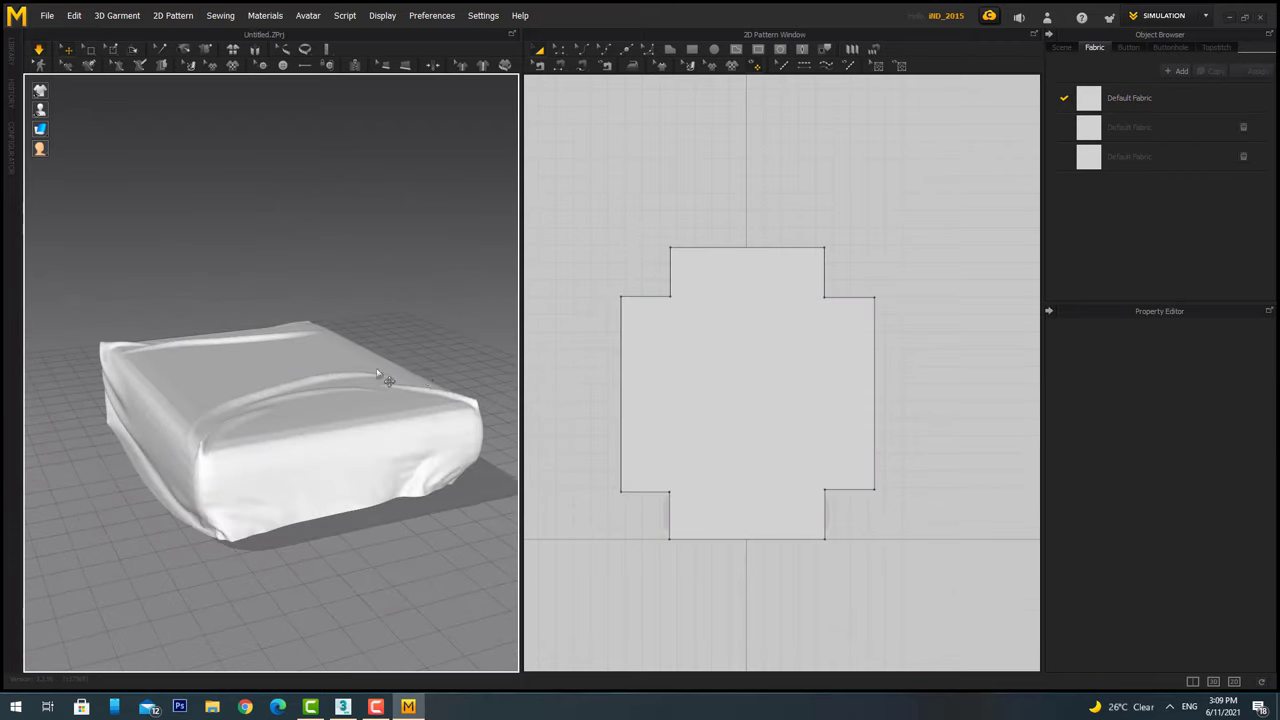
Clear the remaining pins from the sheet and inspect the unpinned drape from several angles.
right_click_drag(325, 365, 247, 452)
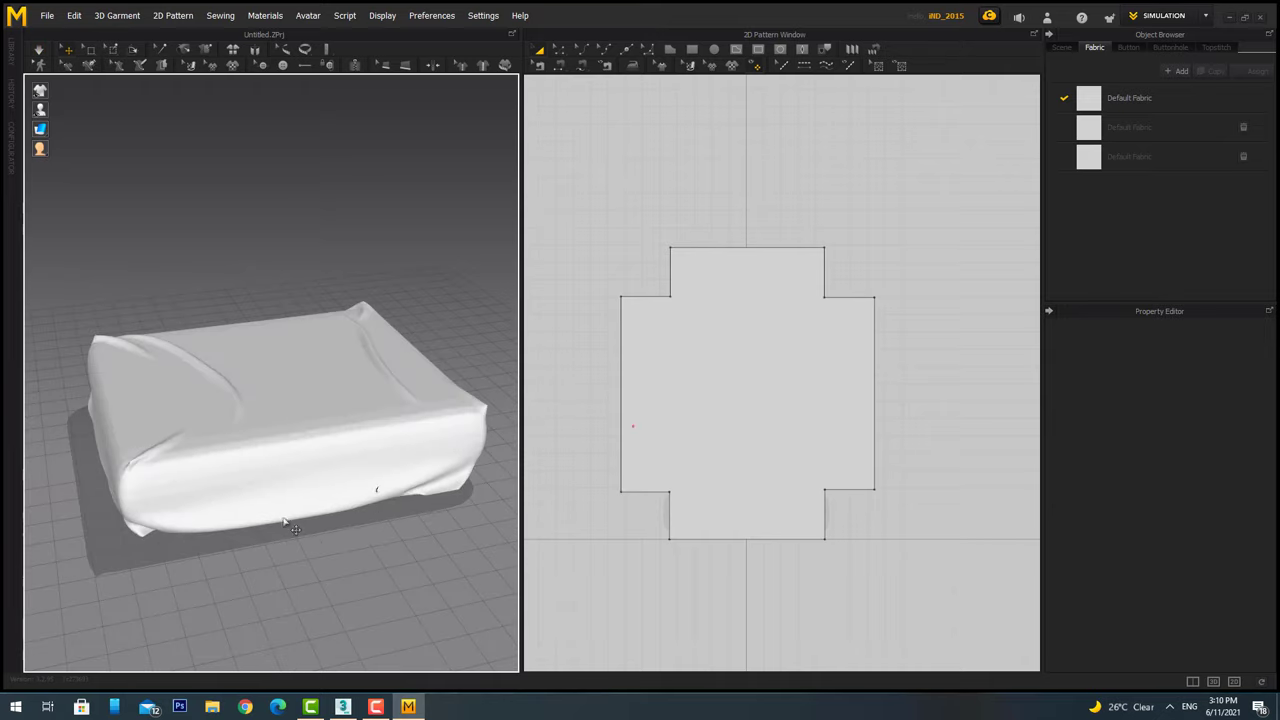
mouse_move(284, 522)
right_mouse_down()
mouse_move(392, 522)
mouse_move(358, 512)
right_mouse_up()
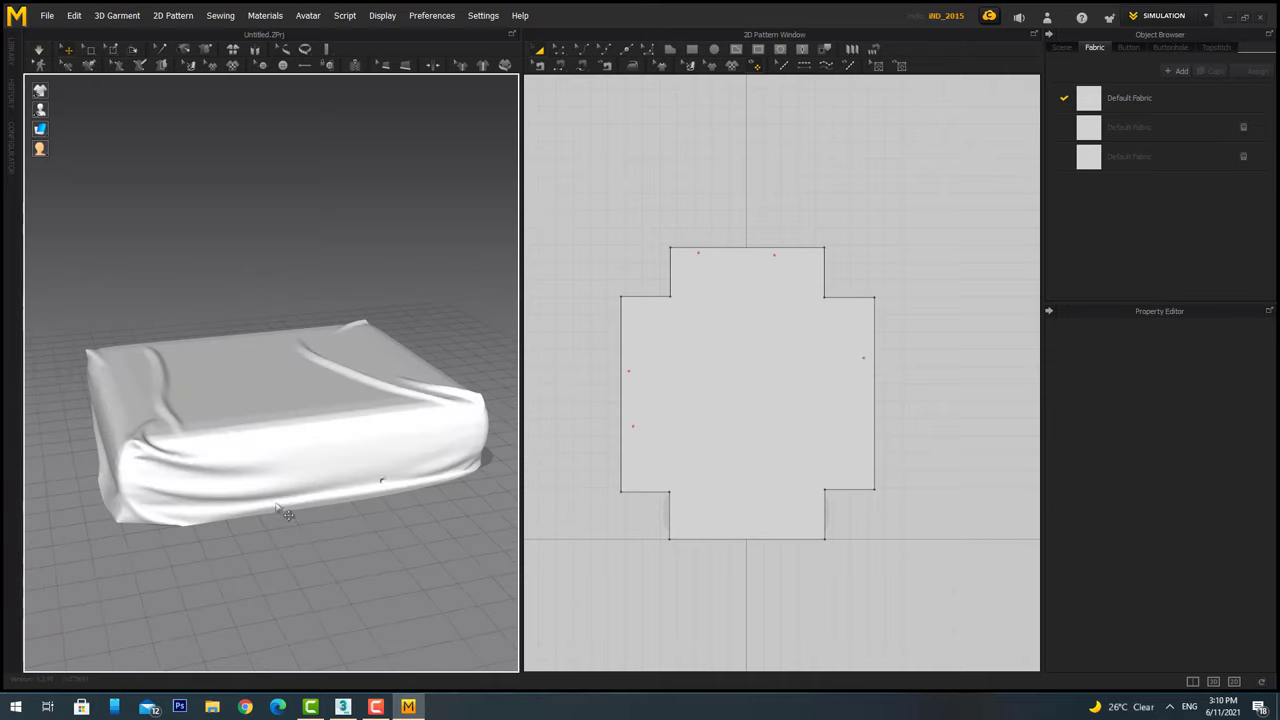
right_click_drag(278, 507, 188, 456)
right_click_drag(336, 366, 377, 289)
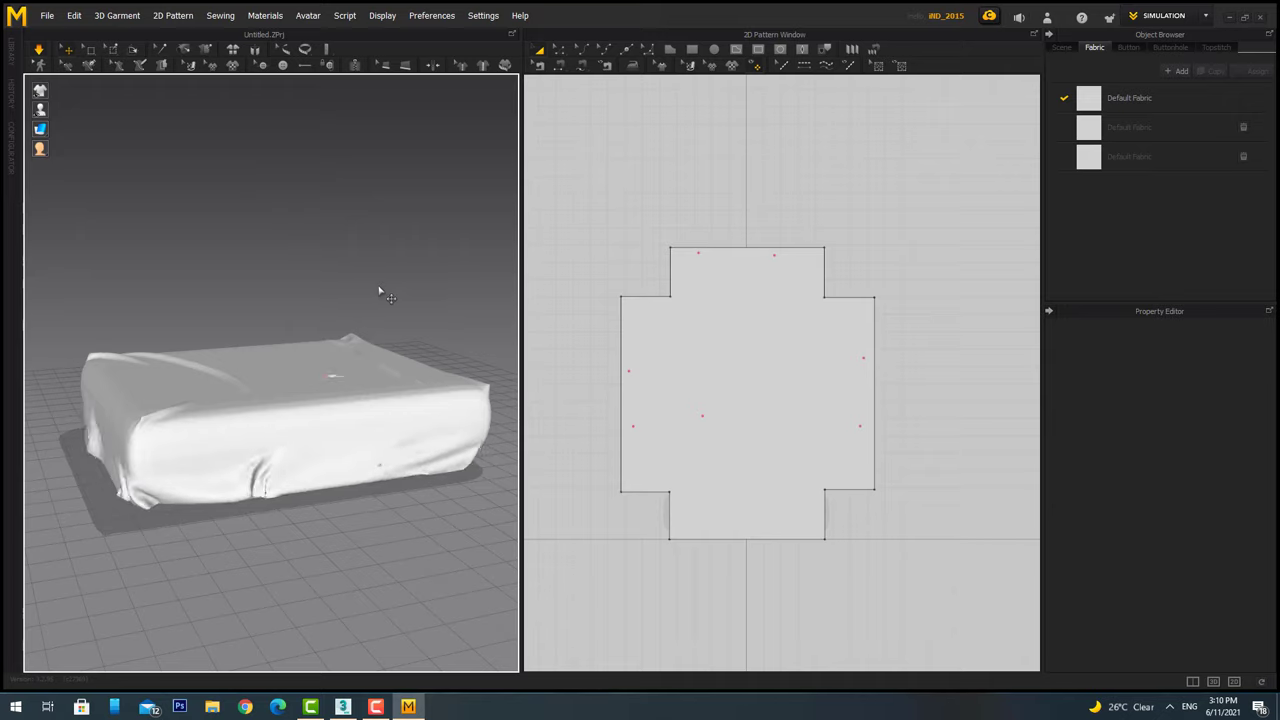
right_click_drag(457, 337, 330, 365)
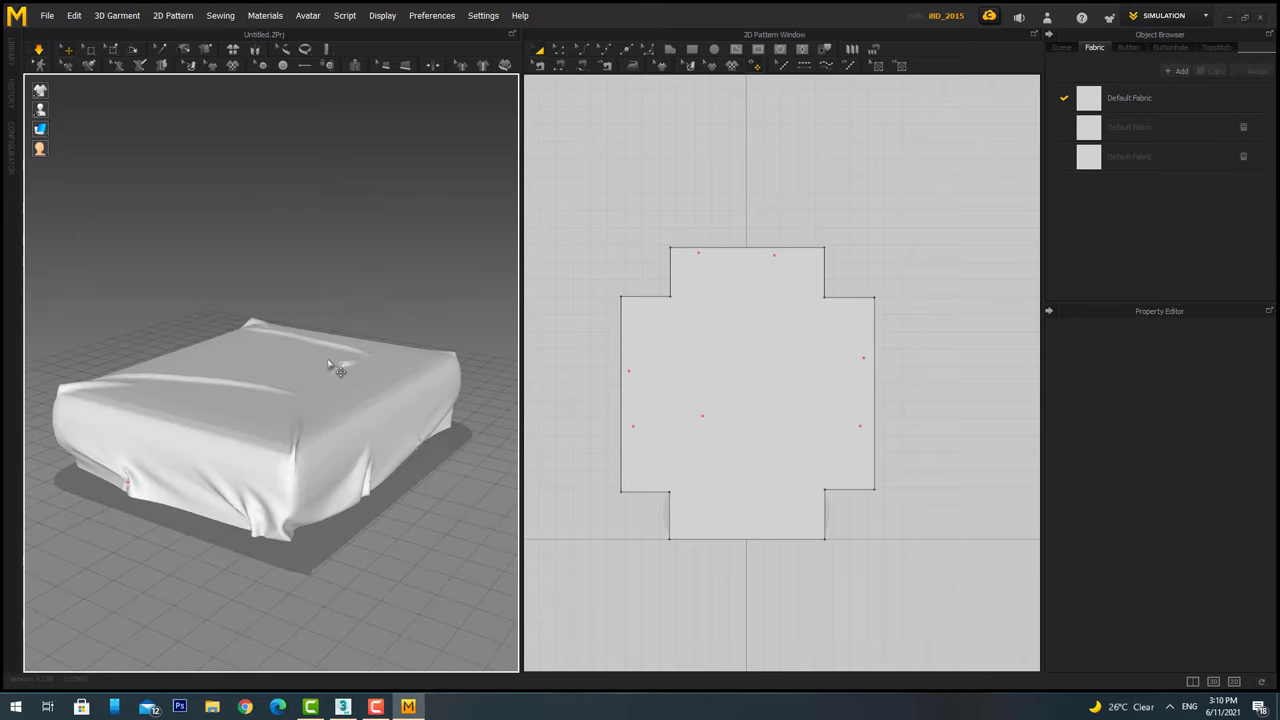
right_click(427, 443)
left_click(465, 467)
mouse_move(462, 487)
right_mouse_down()
mouse_move(120, 480)
mouse_move(471, 514)
mouse_move(200, 354)
mouse_move(23, 354)
mouse_move(314, 380)
right_mouse_up()
scroll(310, 412, "up", 3)
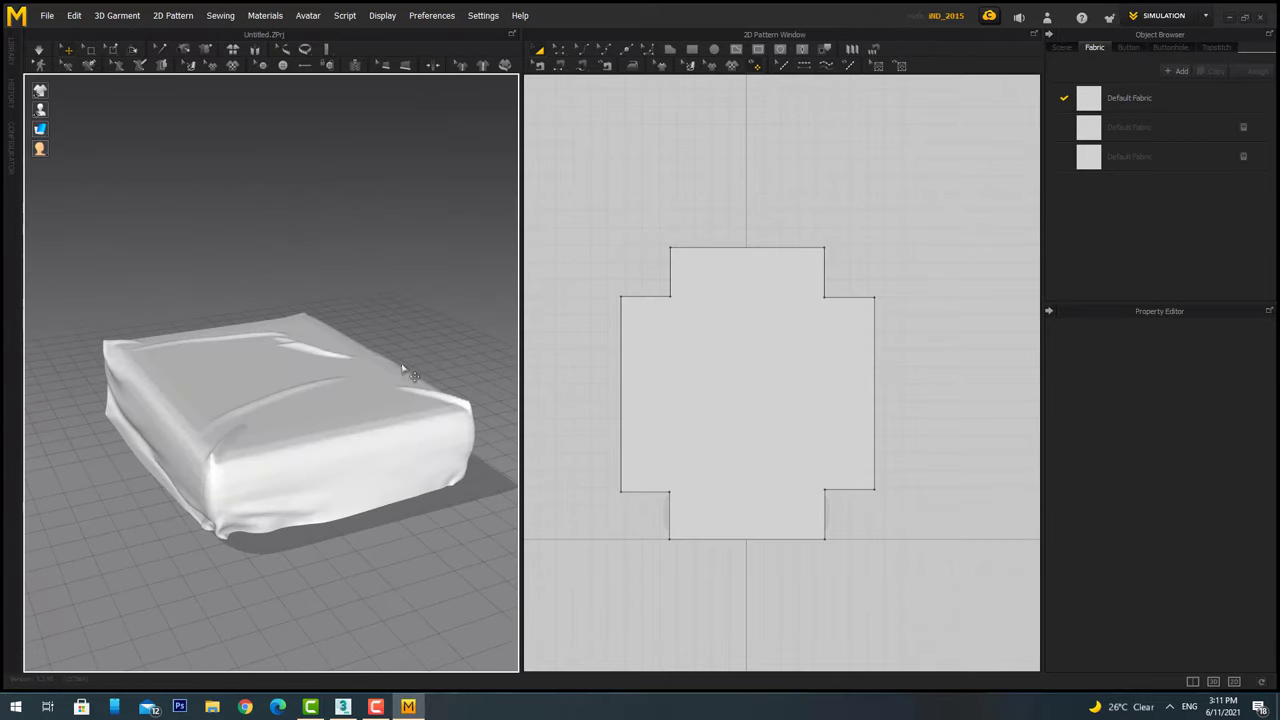
Export the sheet garment as an OBJ file to the Desktop, confirming the overwrite.
left_click(405, 372)
left_click(47, 15)
left_click(260, 249)
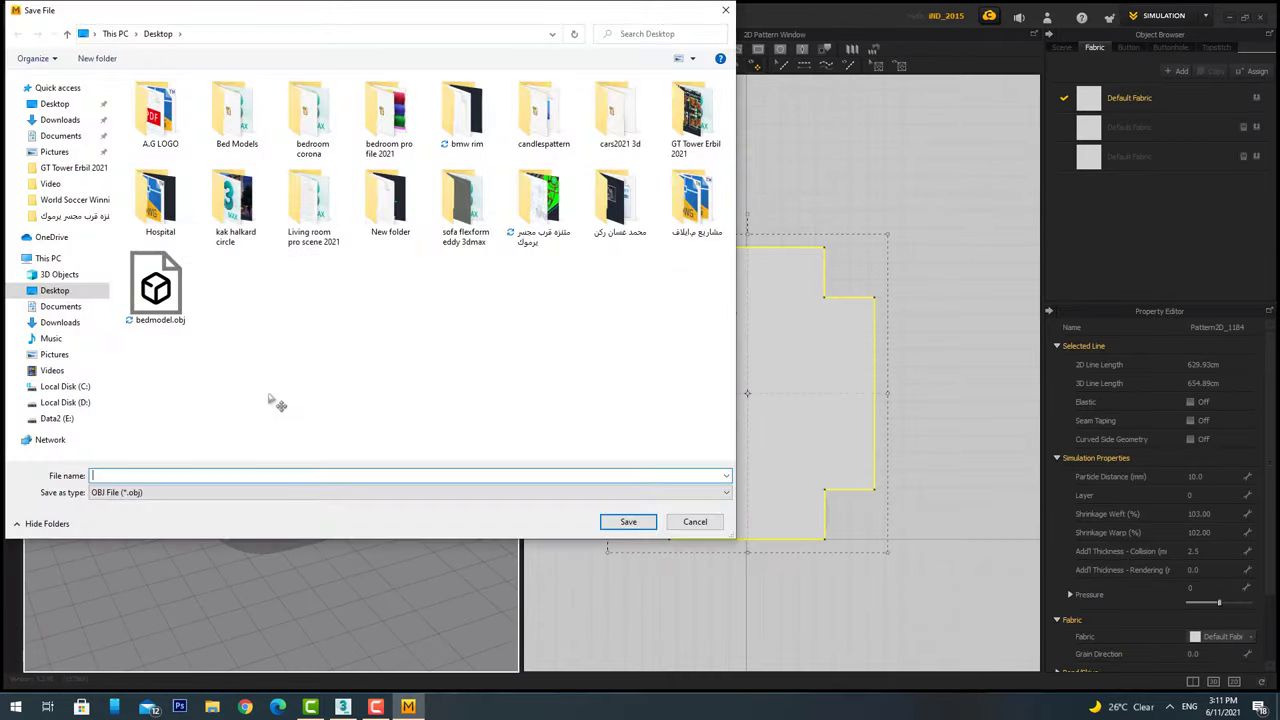
left_click(670, 354)
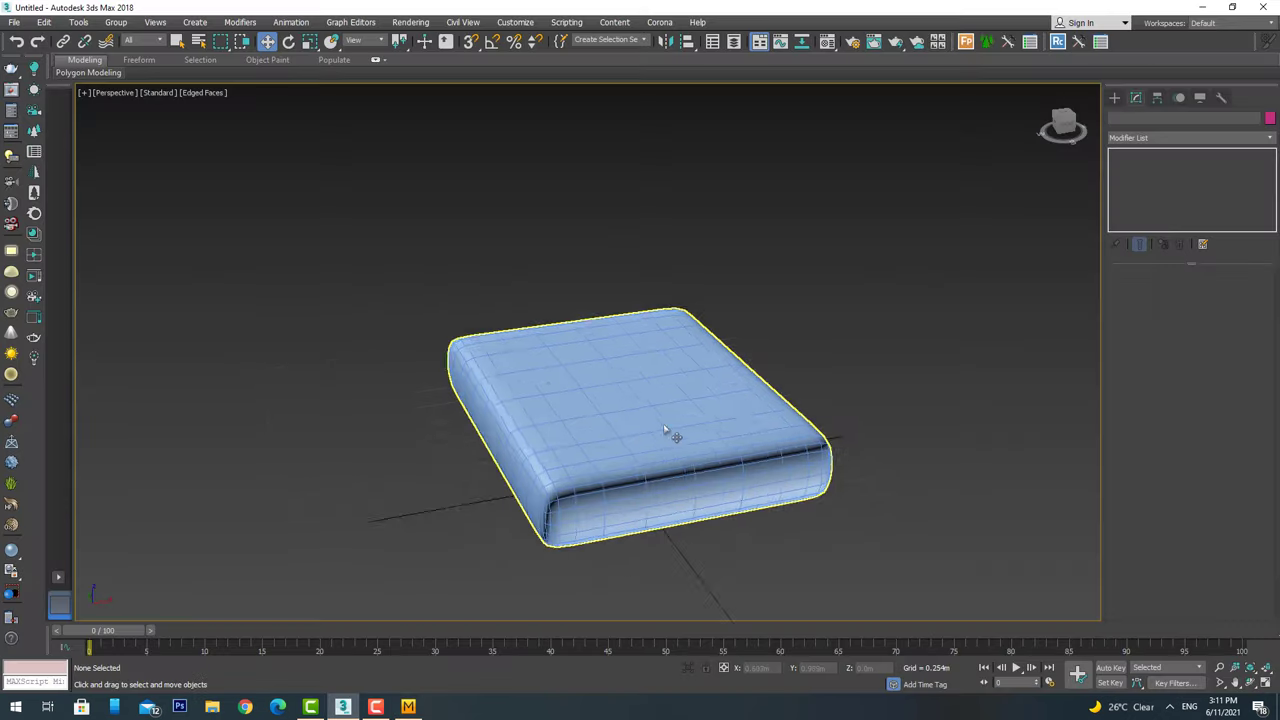
Import bedmodel.obj from the Desktop and check it wraps the rounded mattress box.
left_click(671, 429)
left_click(20, 22)
left_click(172, 222)
left_click(38, 140)
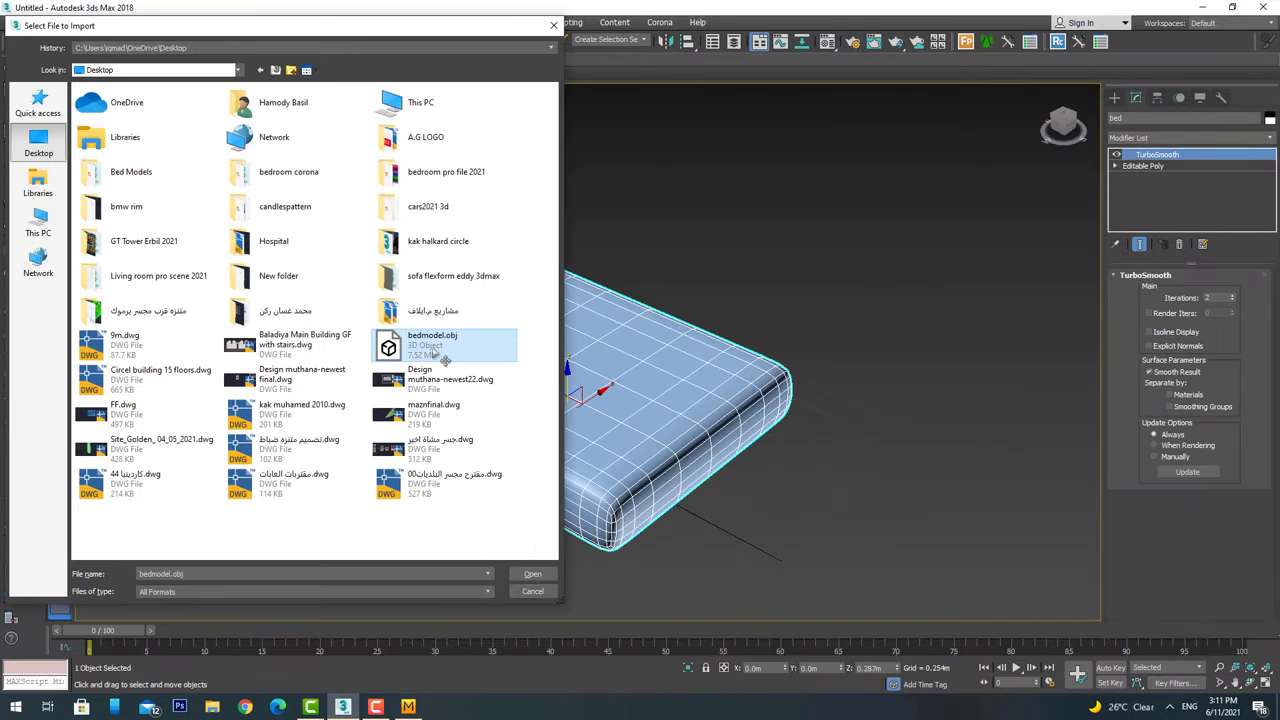
double_click(440, 343)
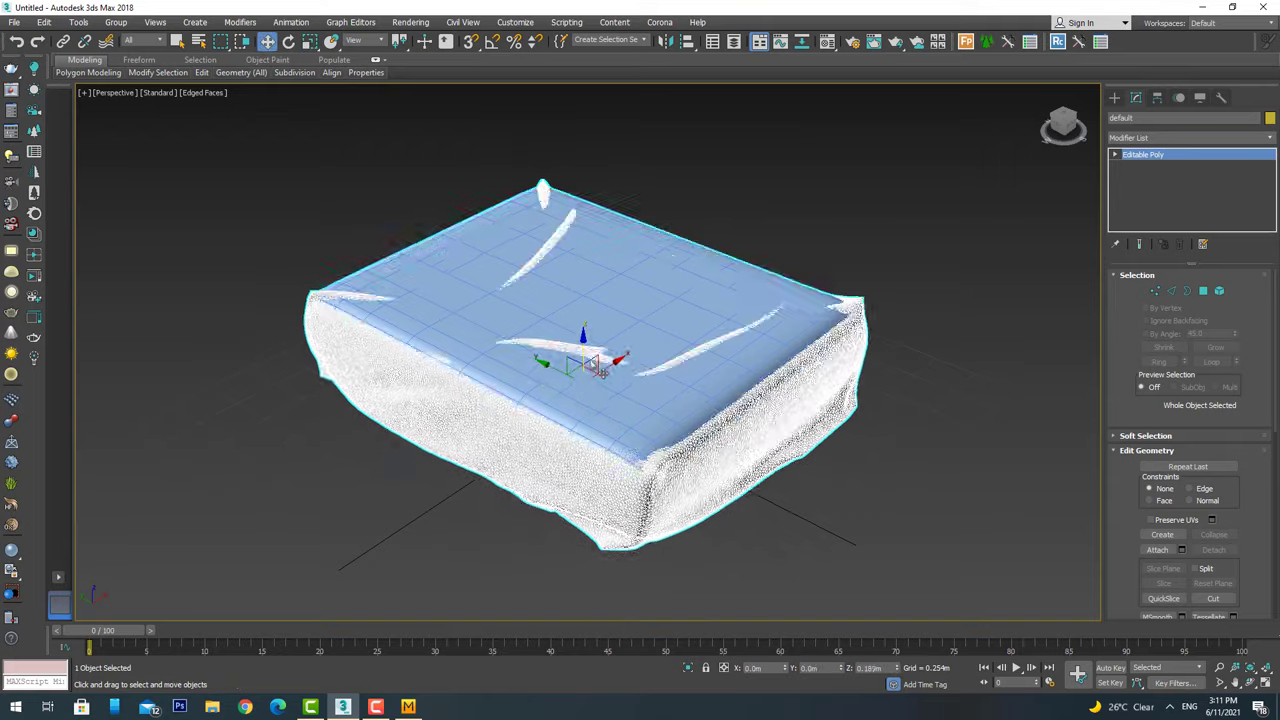
middle_click_drag(600, 430, 460, 360, "alt")
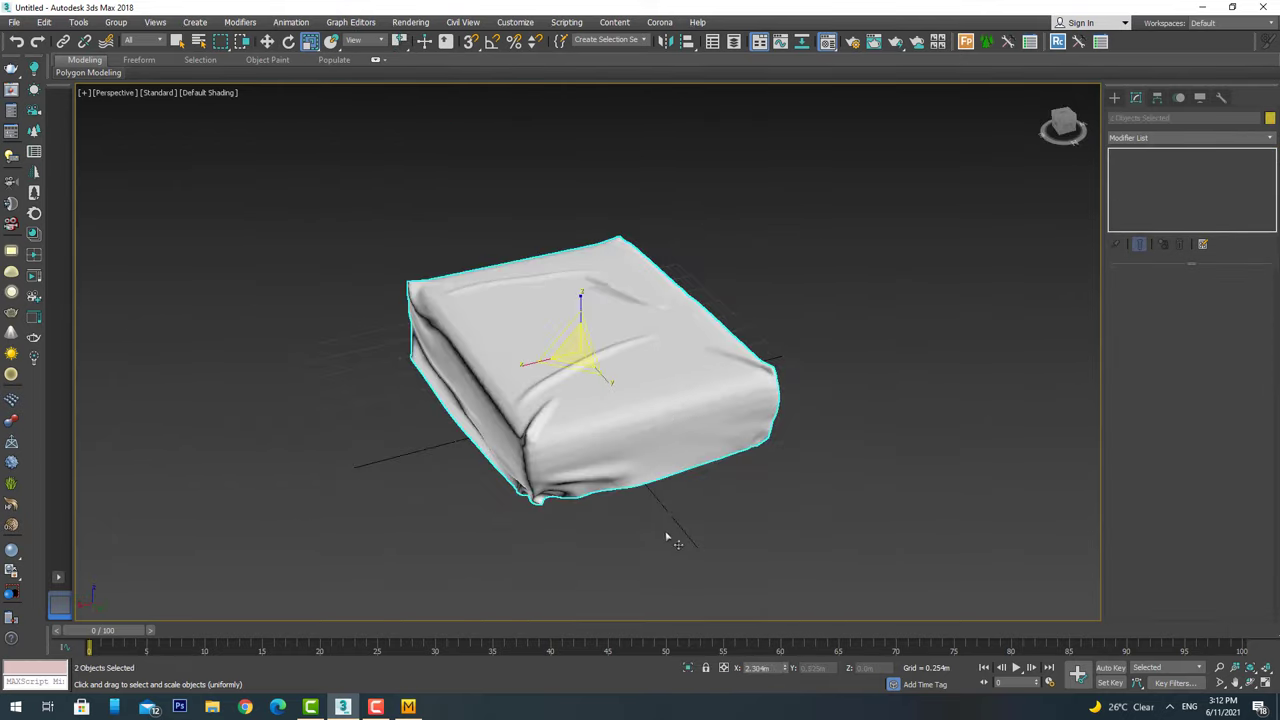
Set CoronaRenderer as the active renderer in Render Setup.
key("m")
left_click(366, 297)
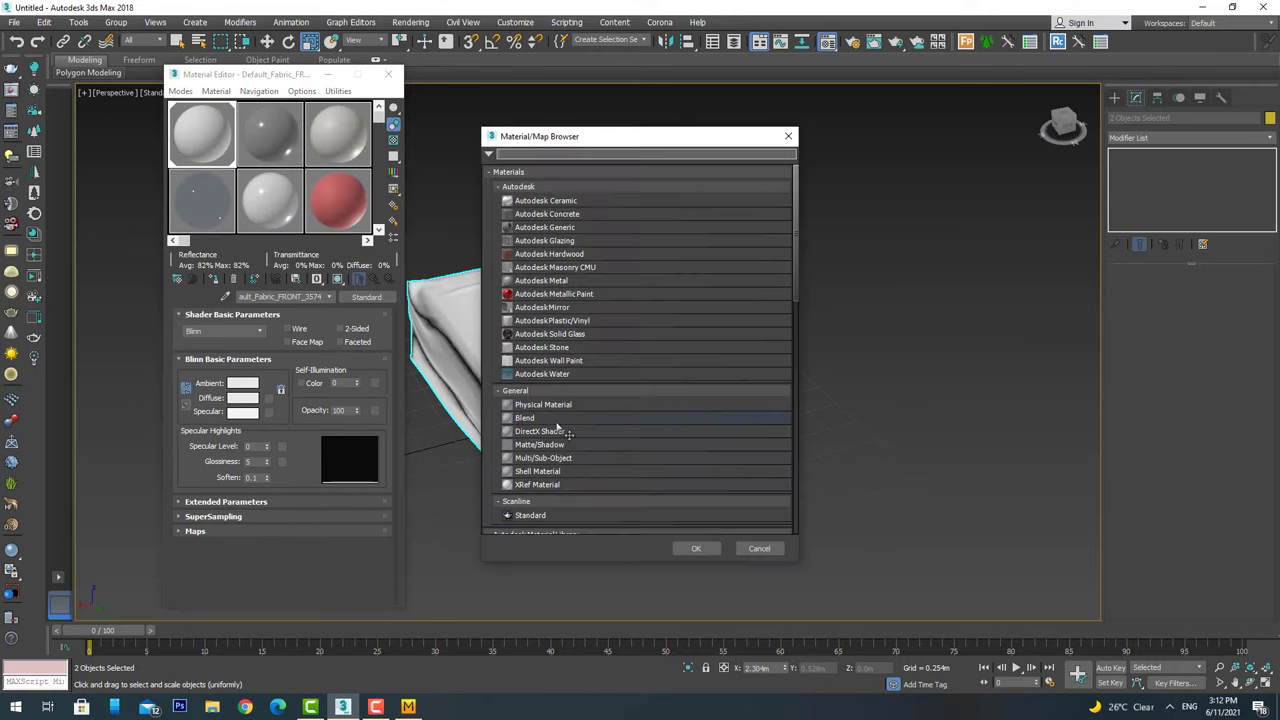
left_click(410, 22)
left_click(450, 88)
left_click(527, 104)
left_click(527, 126)
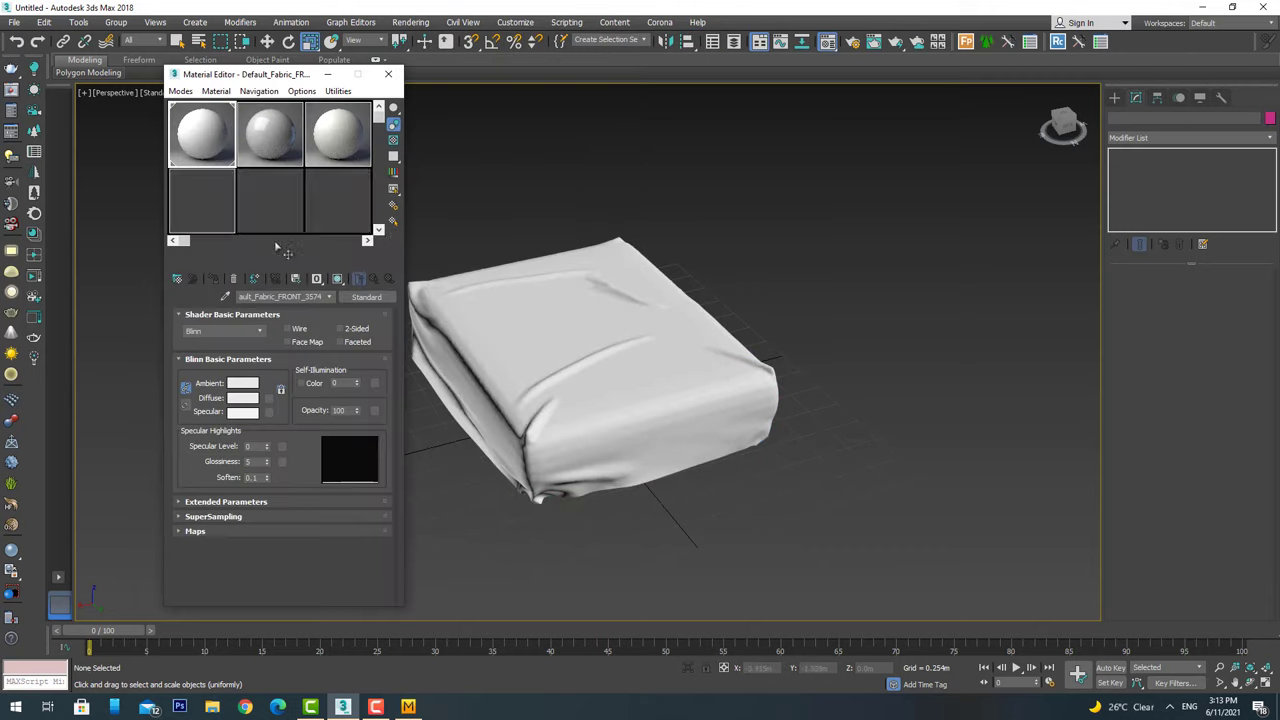
Save the scene as bedmodeling.max and look over the imported sheet.
type("bed")
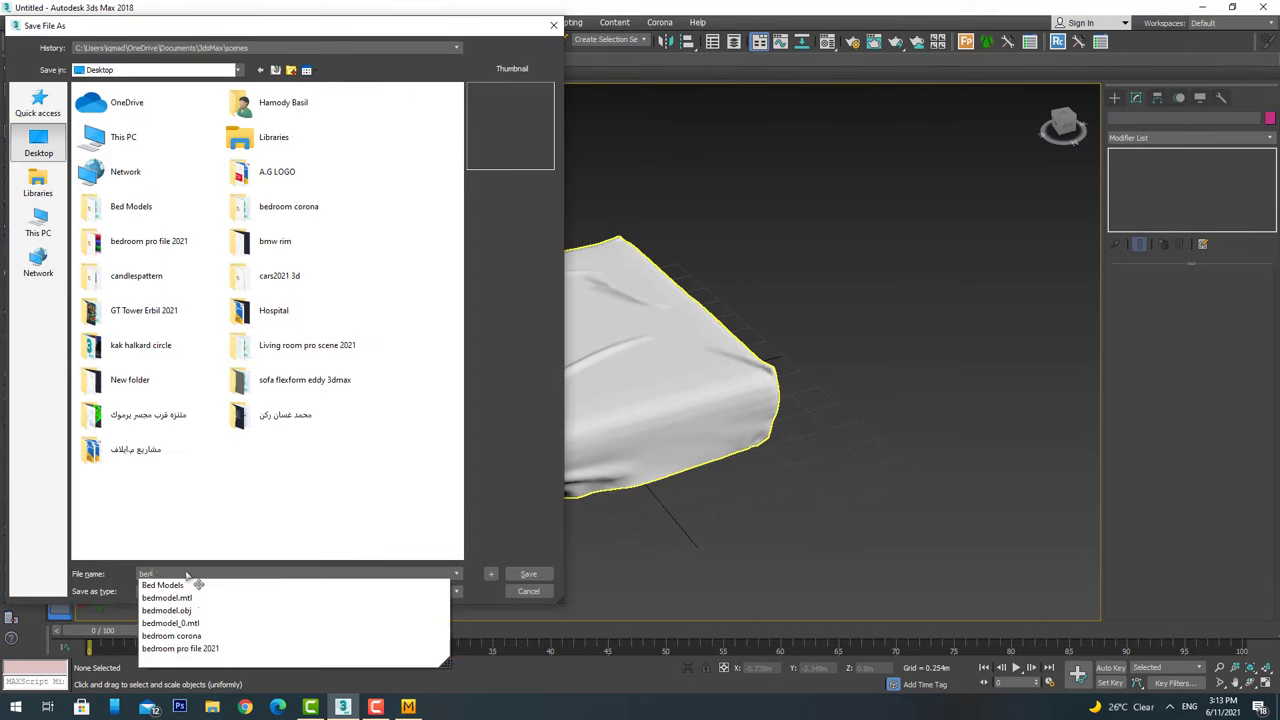
left_click(196, 585)
key("Return")
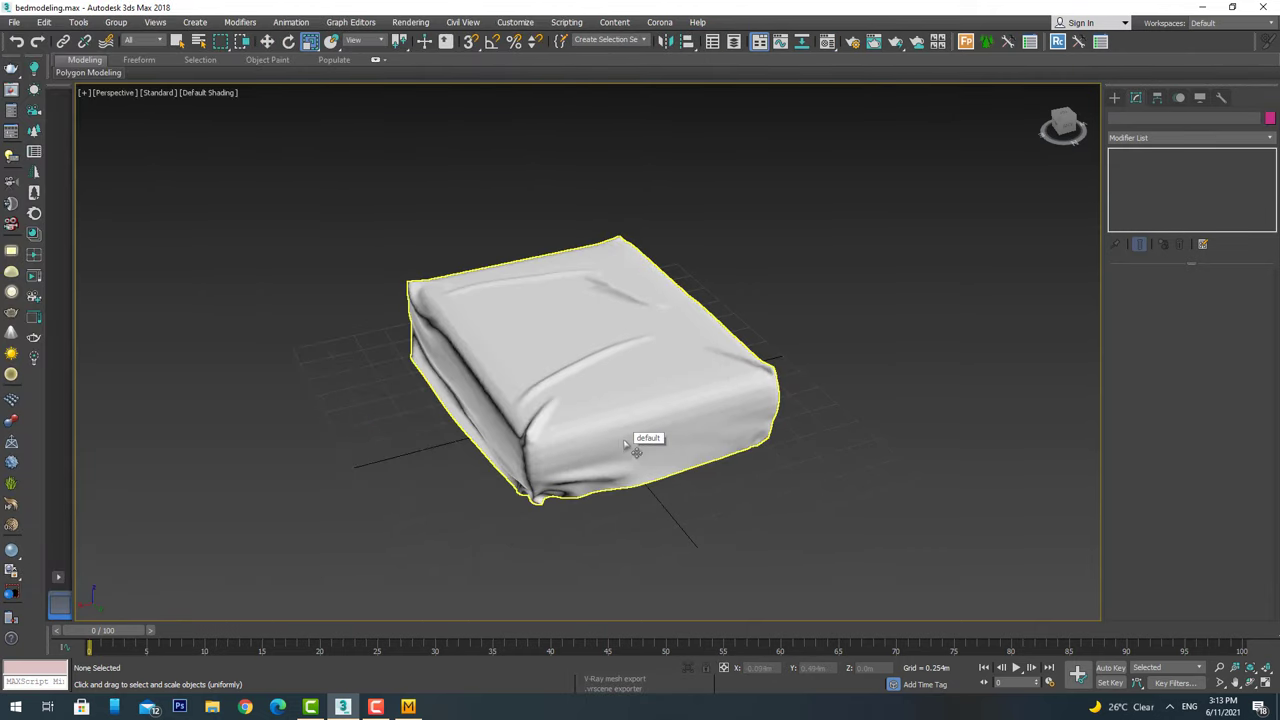
middle_click_drag(628, 450, 460, 416, "alt")
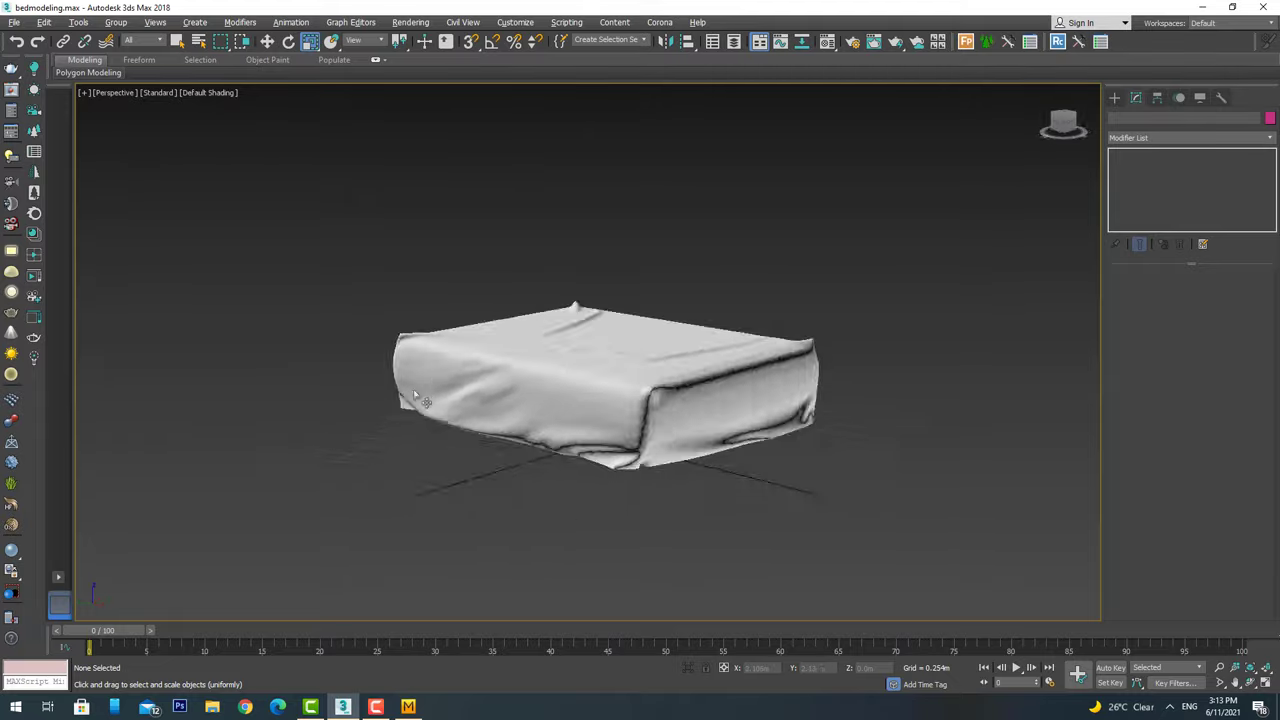
scroll(460, 416, "up", 5)
scroll(460, 416, "down", 5)
scroll(543, 371, "down", 5)
key("alt+Tab")
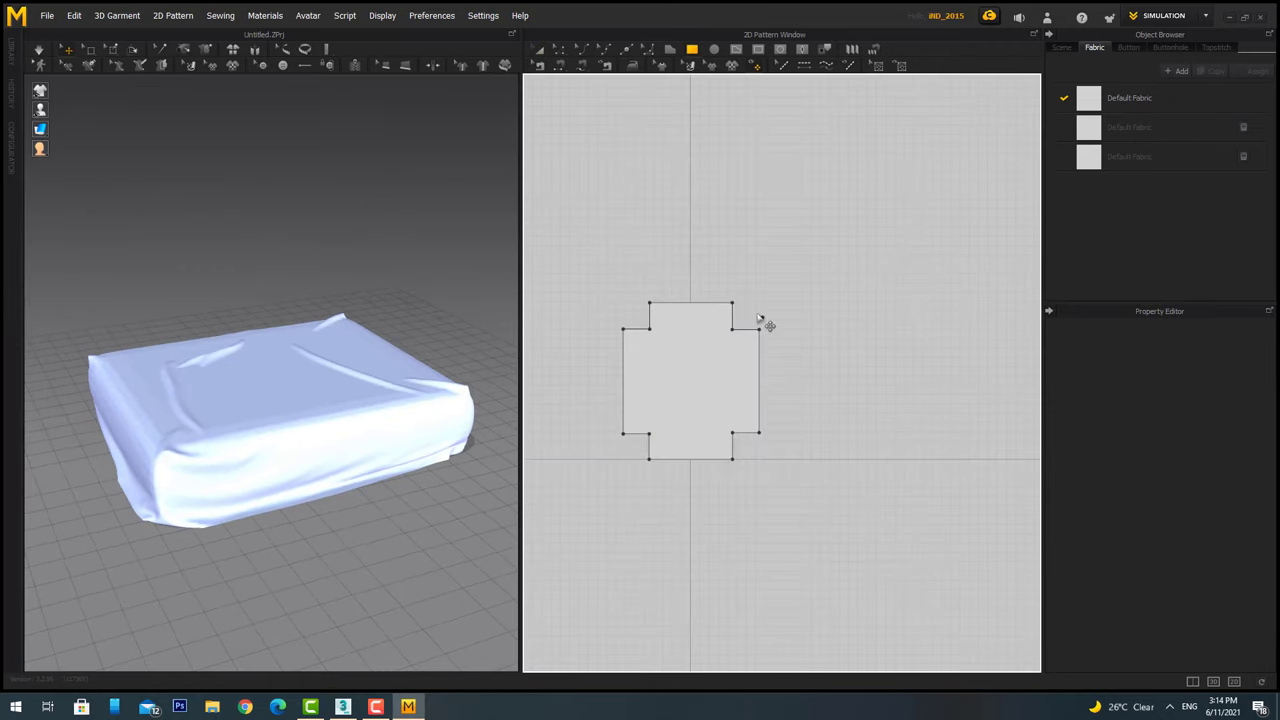
Select the top rectangle headboard pattern and drag its edges inward to narrow it.
left_click(648, 277)
scroll(213, 410, "down", 3)
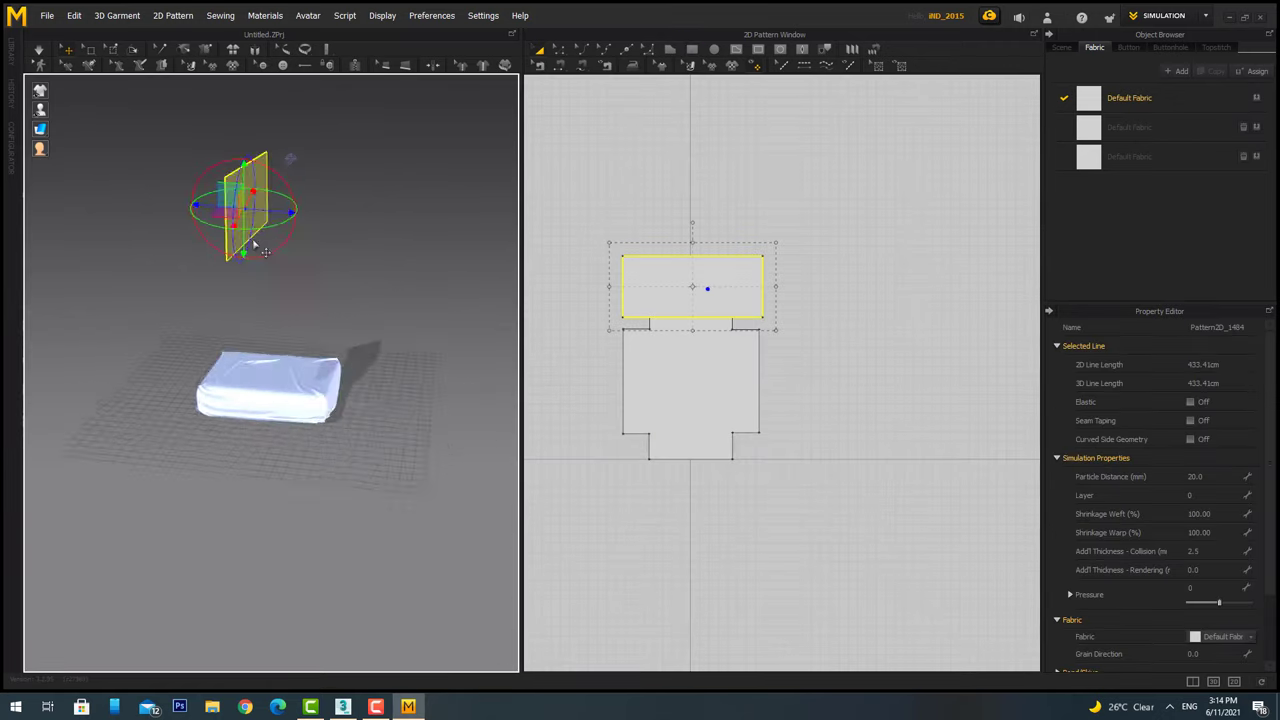
right_click_drag(213, 410, 231, 192)
scroll(213, 383, "up", 3)
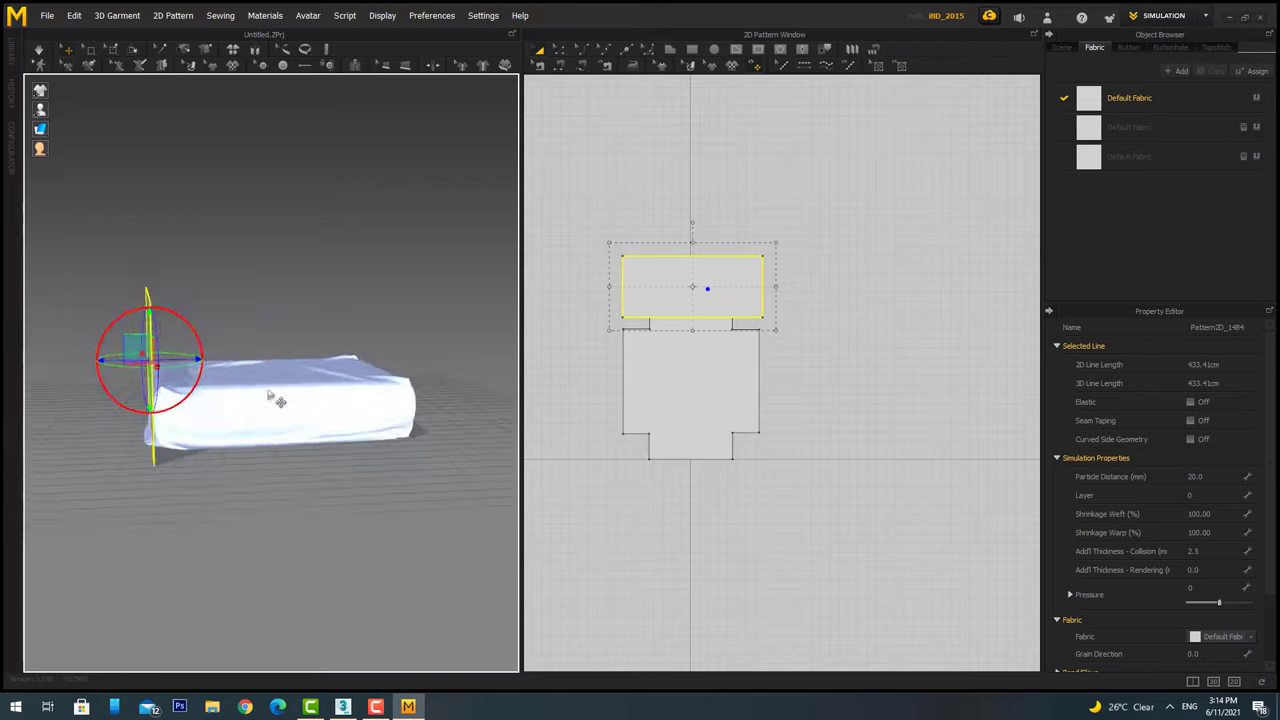
mouse_move(213, 383)
right_mouse_down()
mouse_move(168, 358)
mouse_move(250, 350)
right_mouse_up()
scroll(168, 358, "up", 2)
left_click_drag(775, 287, 766, 289)
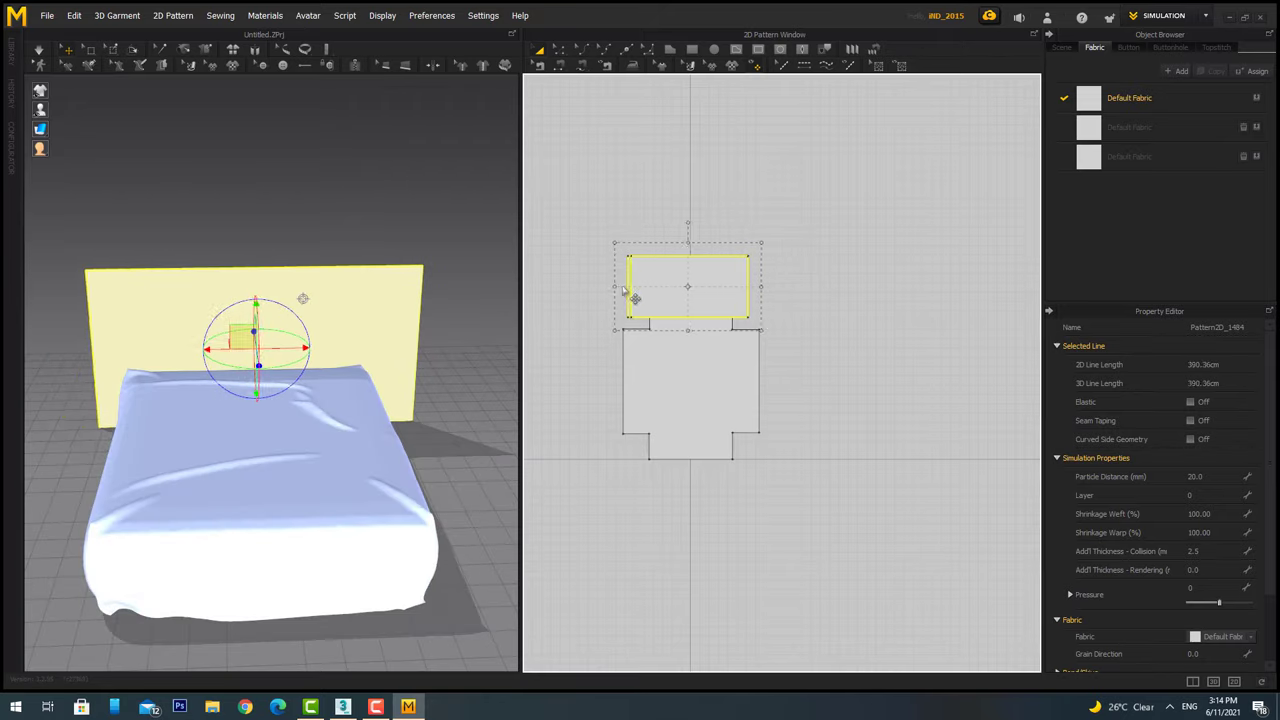
left_click_drag(623, 289, 636, 289)
Reselect and check the narrowed headboard panel from side and wide views, then deselect it.
mouse_move(300, 350)
right_mouse_down()
mouse_move(137, 349)
mouse_move(417, 358)
mouse_move(320, 423)
right_mouse_up()
left_click(417, 358)
left_click(330, 300)
scroll(1236, 560, "down", 2)
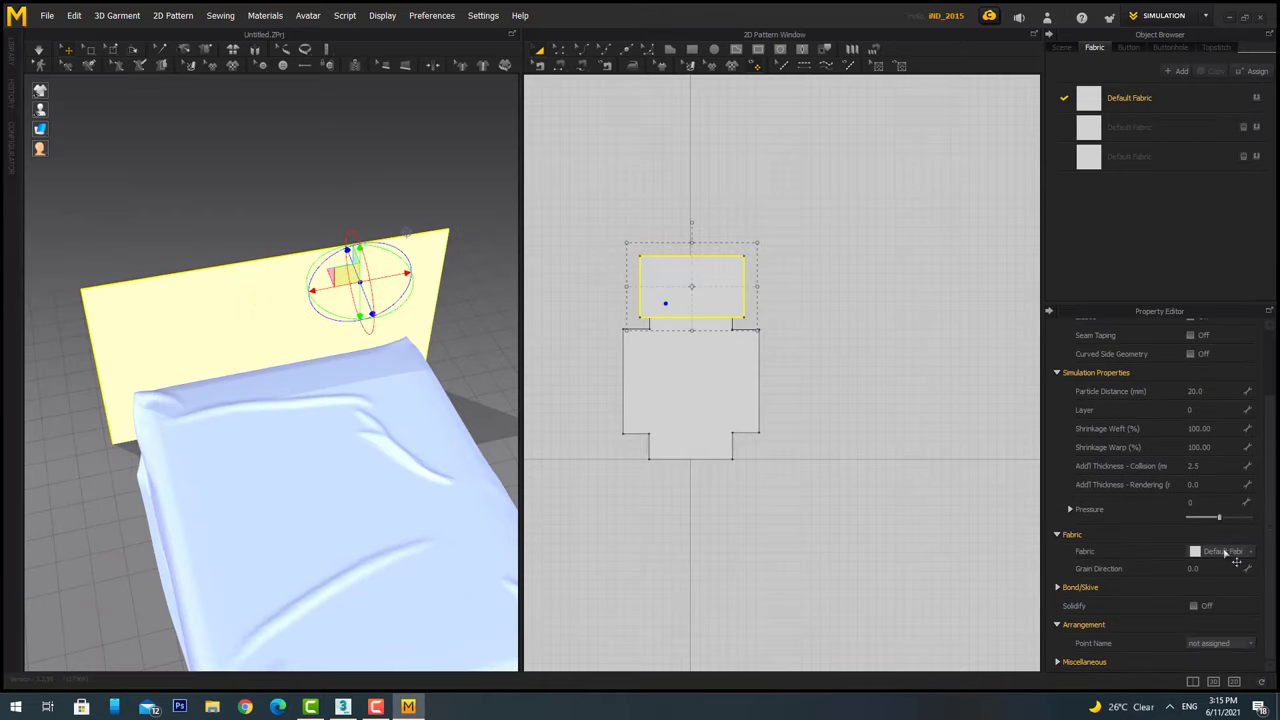
left_click(340, 200)
right_click_drag(363, 271, 280, 430)
right_click(238, 470)
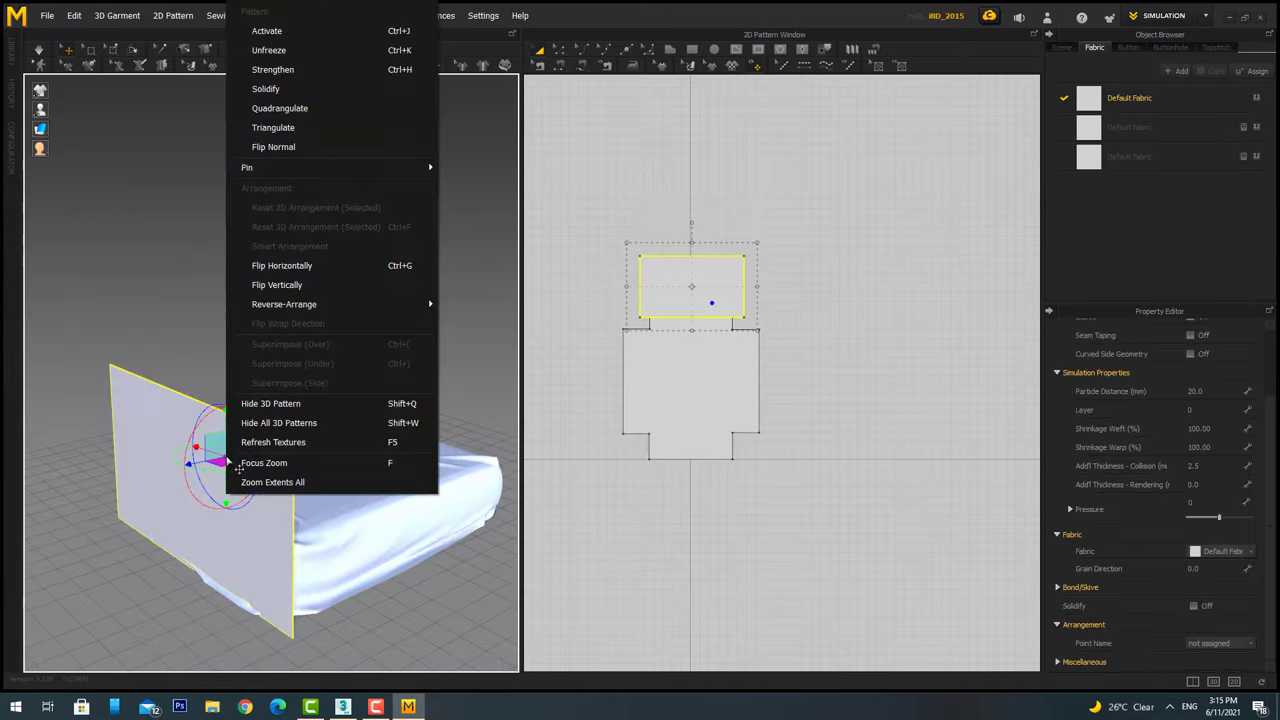
left_click(238, 468)
right_click_drag(238, 468, 278, 455)
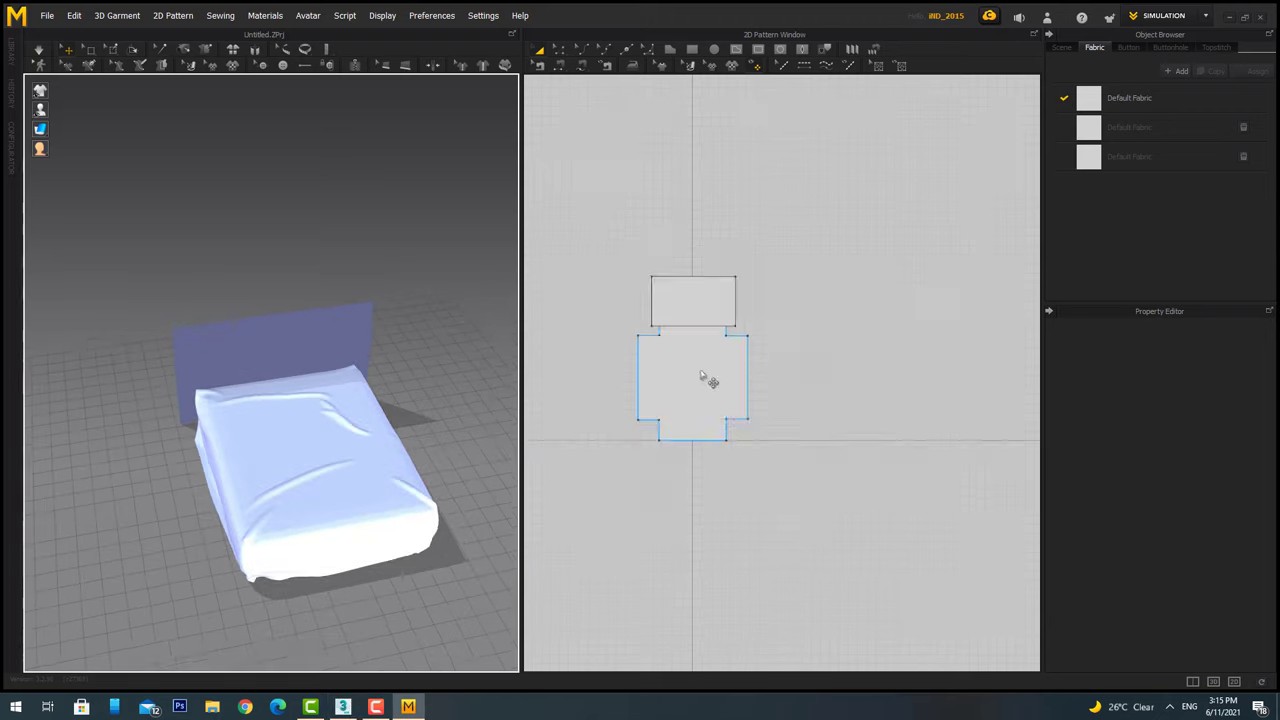
Draw a new rectangle pattern piece and select its panel beside the headboard.
key("ctrl+a")
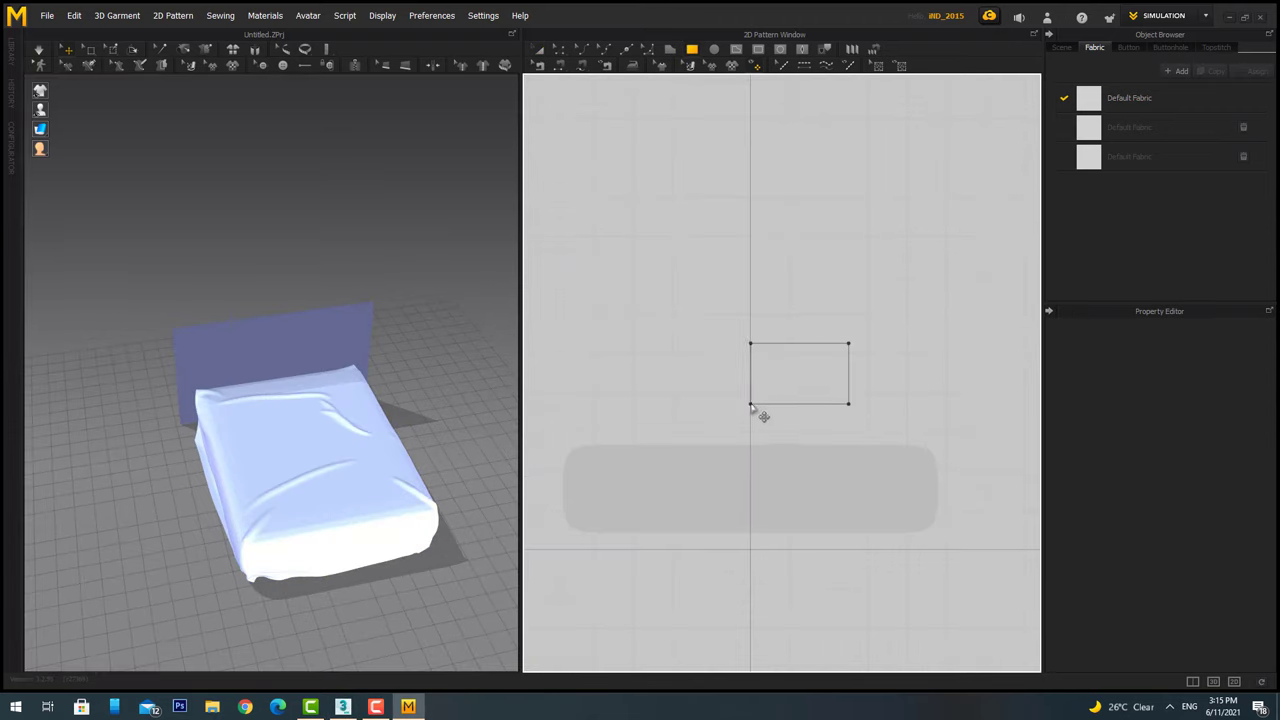
left_click_drag(751, 405, 729, 420)
right_click_drag(346, 349, 212, 427)
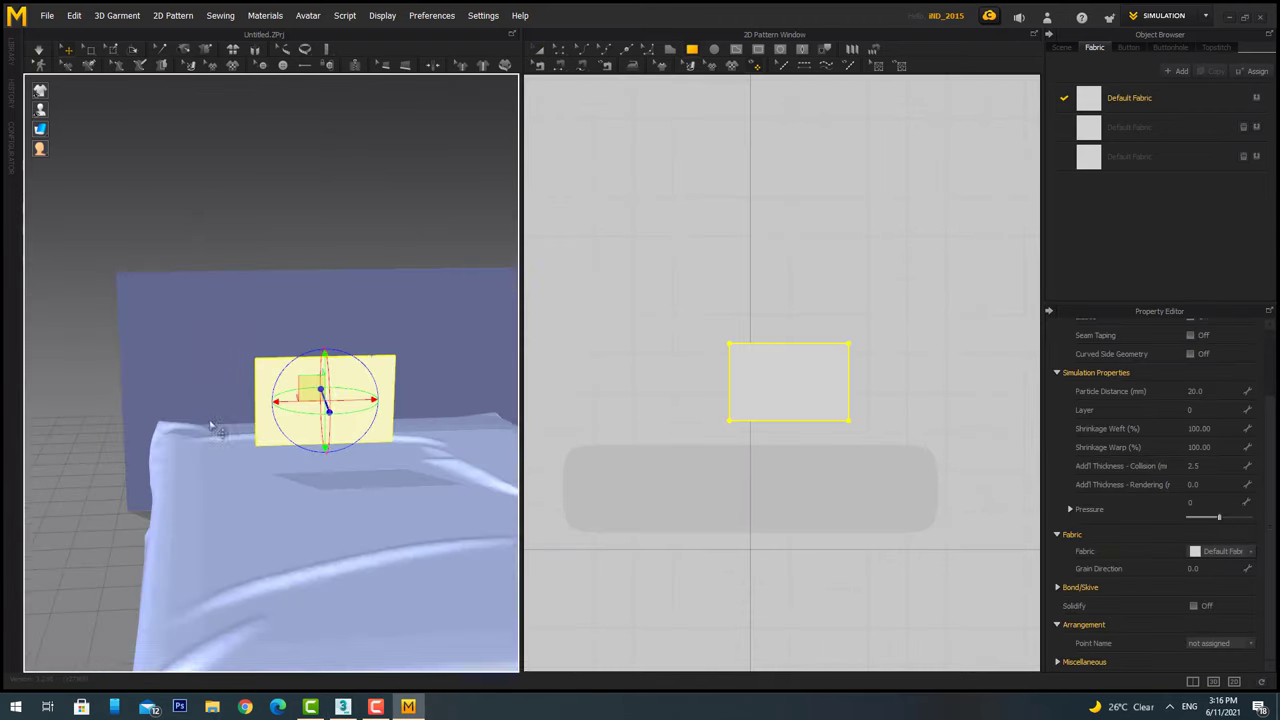
right_click_drag(330, 400, 394, 414)
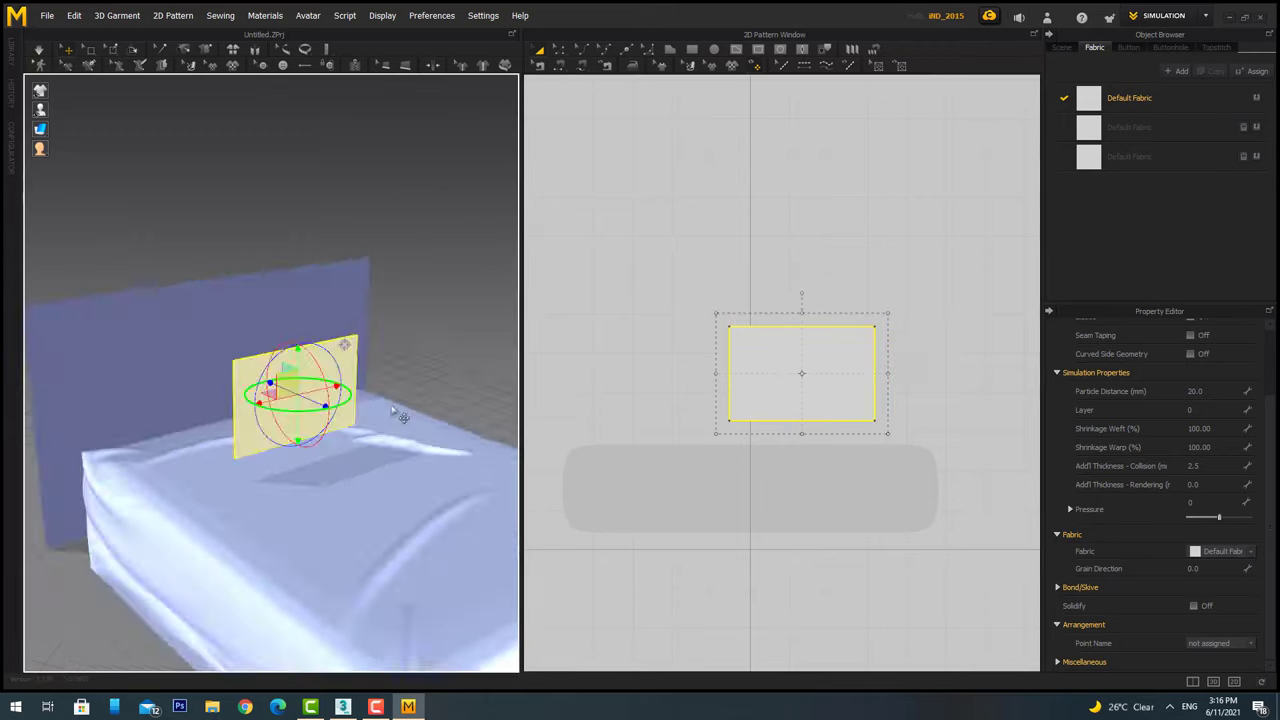
left_click(686, 406)
scroll(340, 382, "down", 2)
left_click(371, 371)
right_click_drag(371, 371, 400, 360)
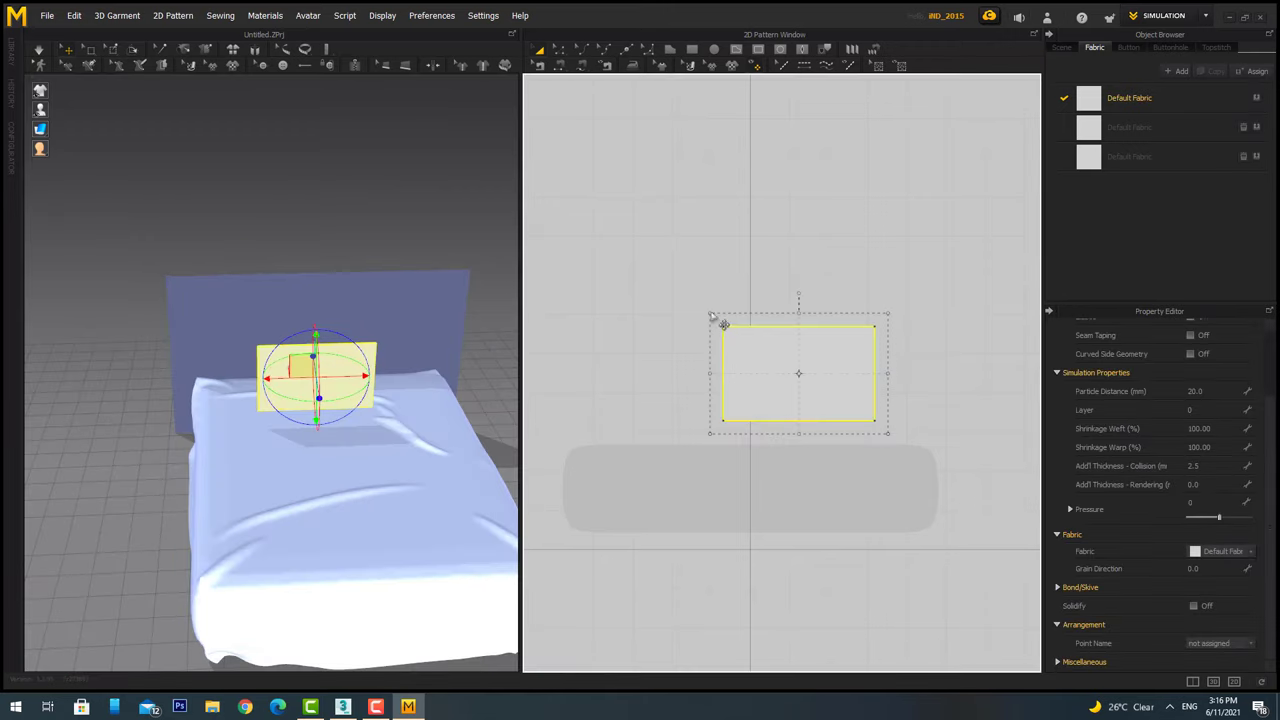
right_click_drag(386, 315, 456, 334)
Place the new rectangle directly below the other panel in the 2D layout.
left_click_drag(808, 382, 757, 316)
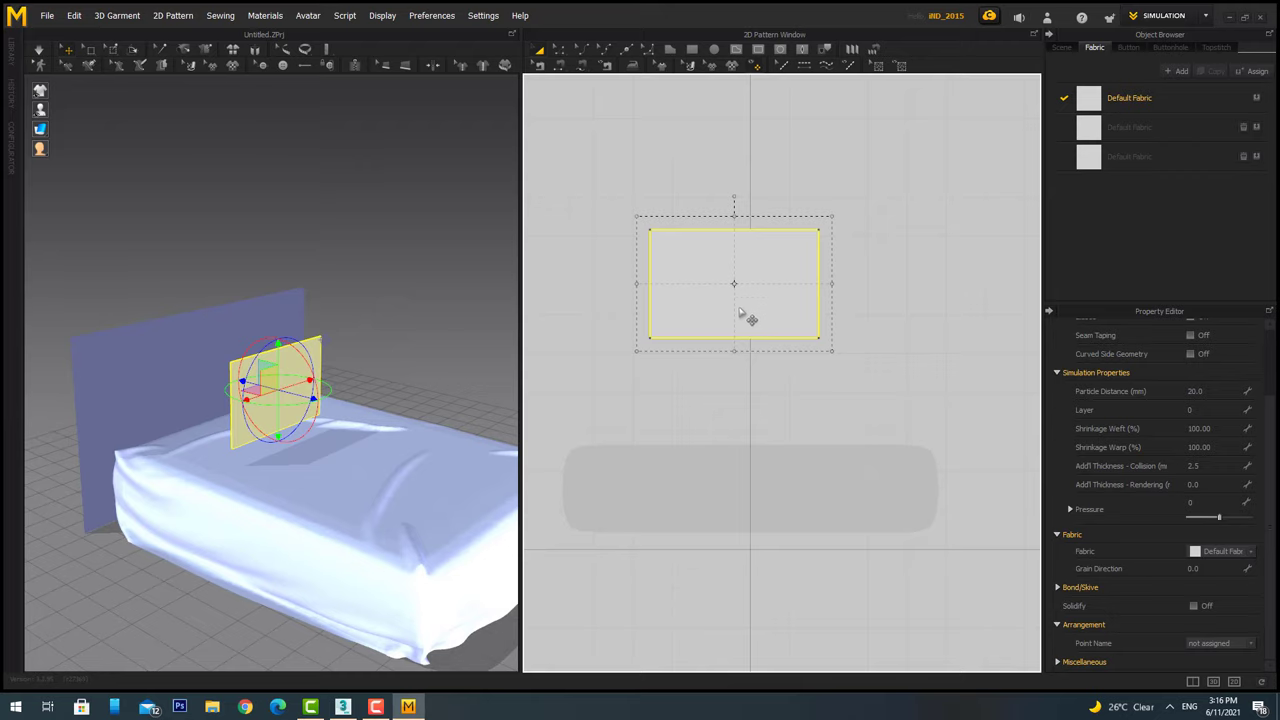
scroll(744, 316, "down", 2)
left_click_drag(757, 320, 737, 384)
mouse_move(300, 400)
right_mouse_down()
mouse_move(367, 420)
mouse_move(330, 480)
mouse_move(300, 300)
right_mouse_up()
right_click_drag(289, 174, 380, 230)
Sew the two panels' matching 43.08 cm edges and flip the upright panel's normal.
key("Escape")
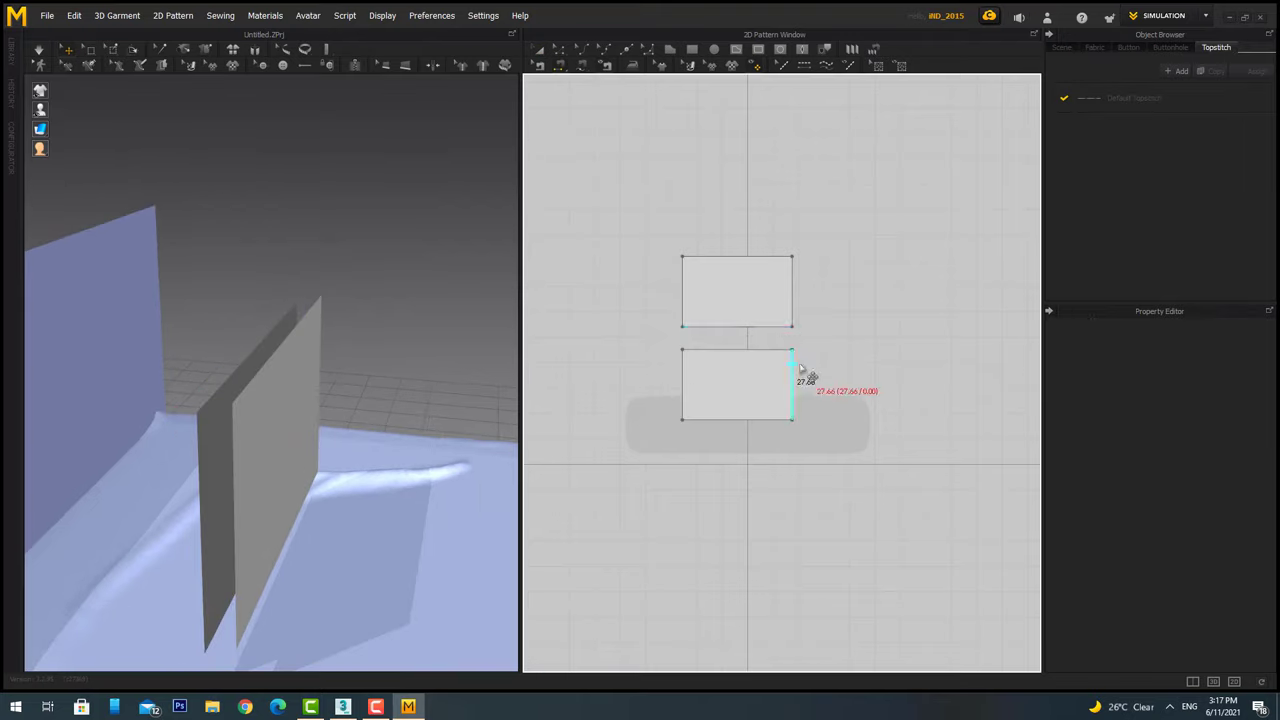
left_click(783, 420)
left_click(770, 348)
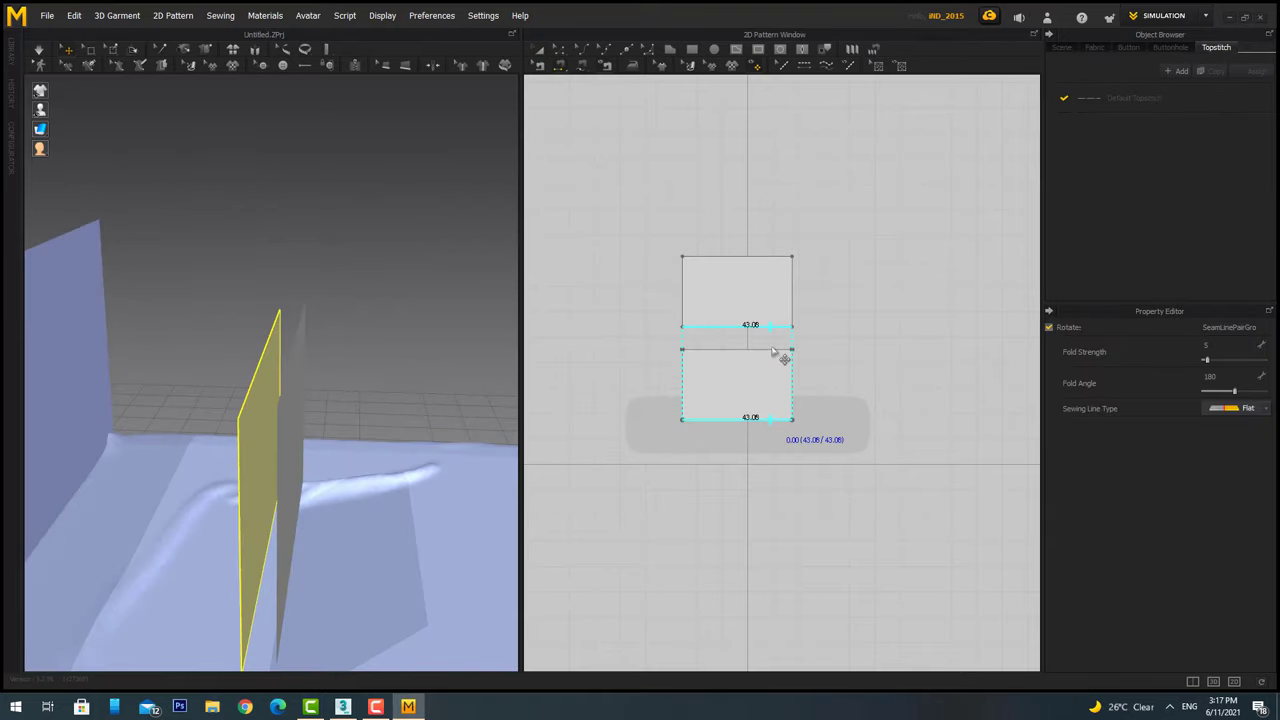
right_click(250, 330)
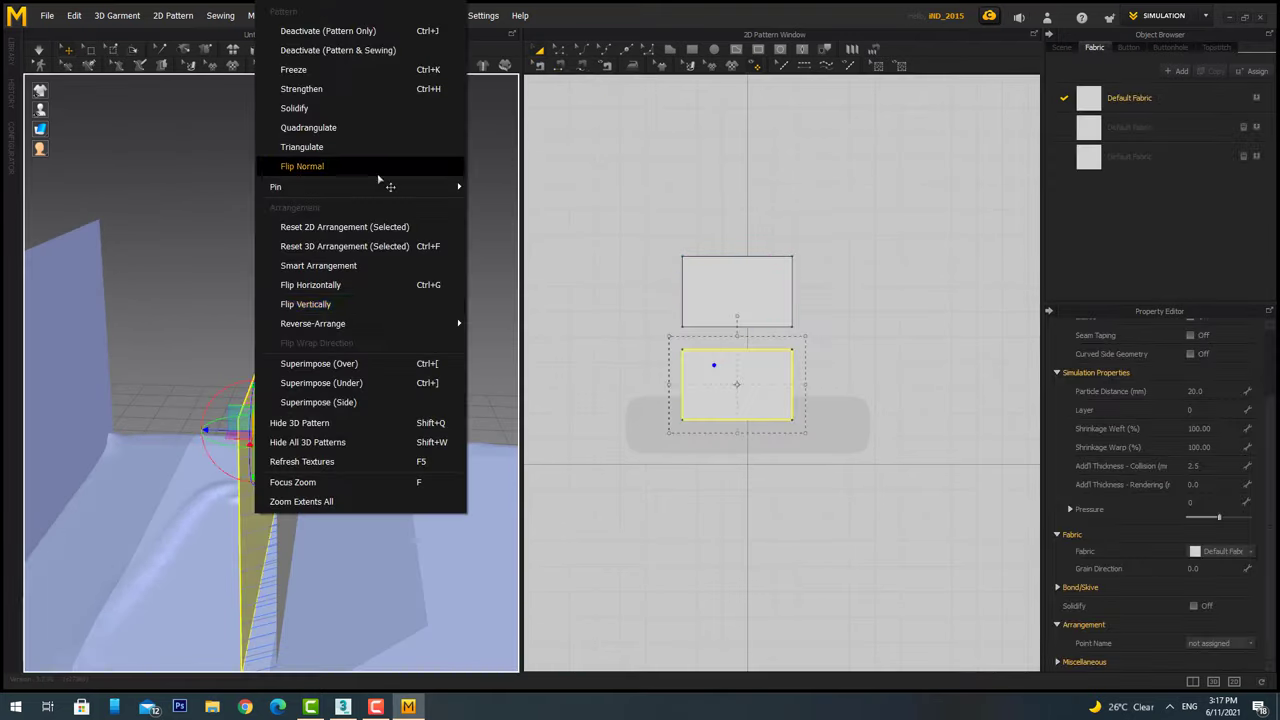
left_click(300, 255)
left_click_drag(737, 384, 745, 455)
Undo the stray move, then draw and lengthen diagonal internal fold lines on the upper panel.
key("ctrl+z")
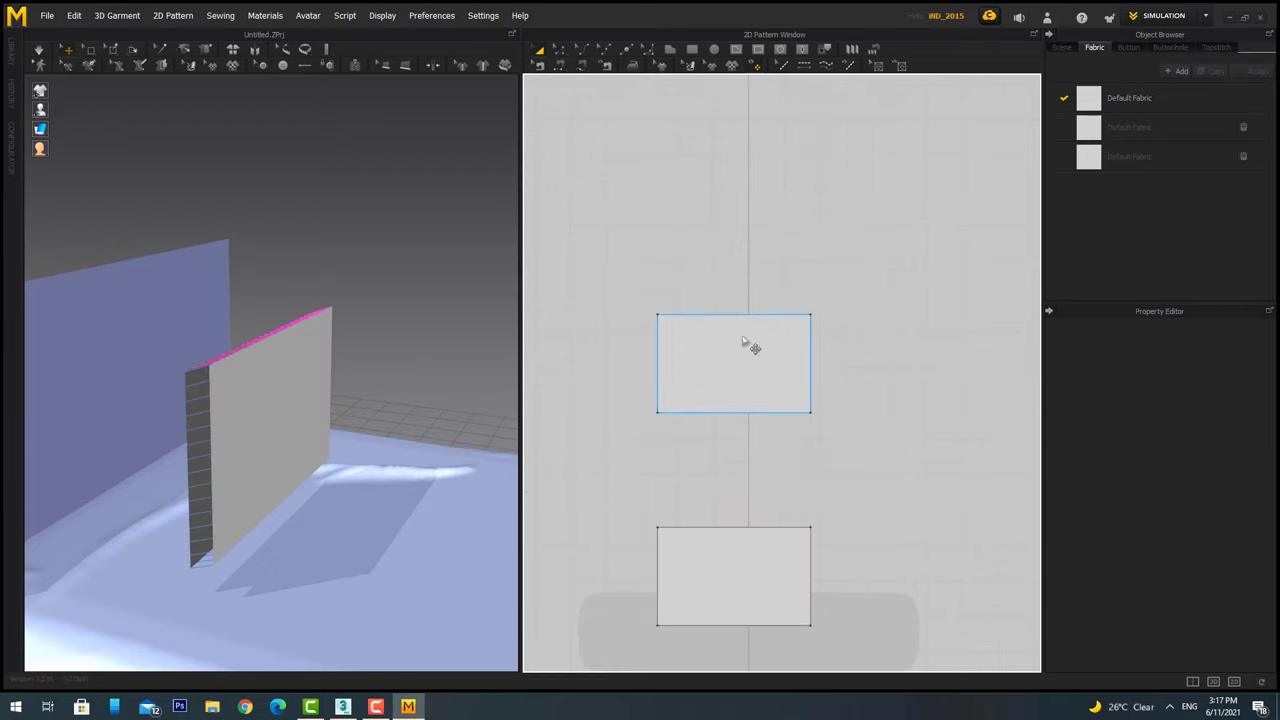
scroll(771, 414, "up", 3)
scroll(771, 414, "down", 1)
key("g")
left_click(750, 405)
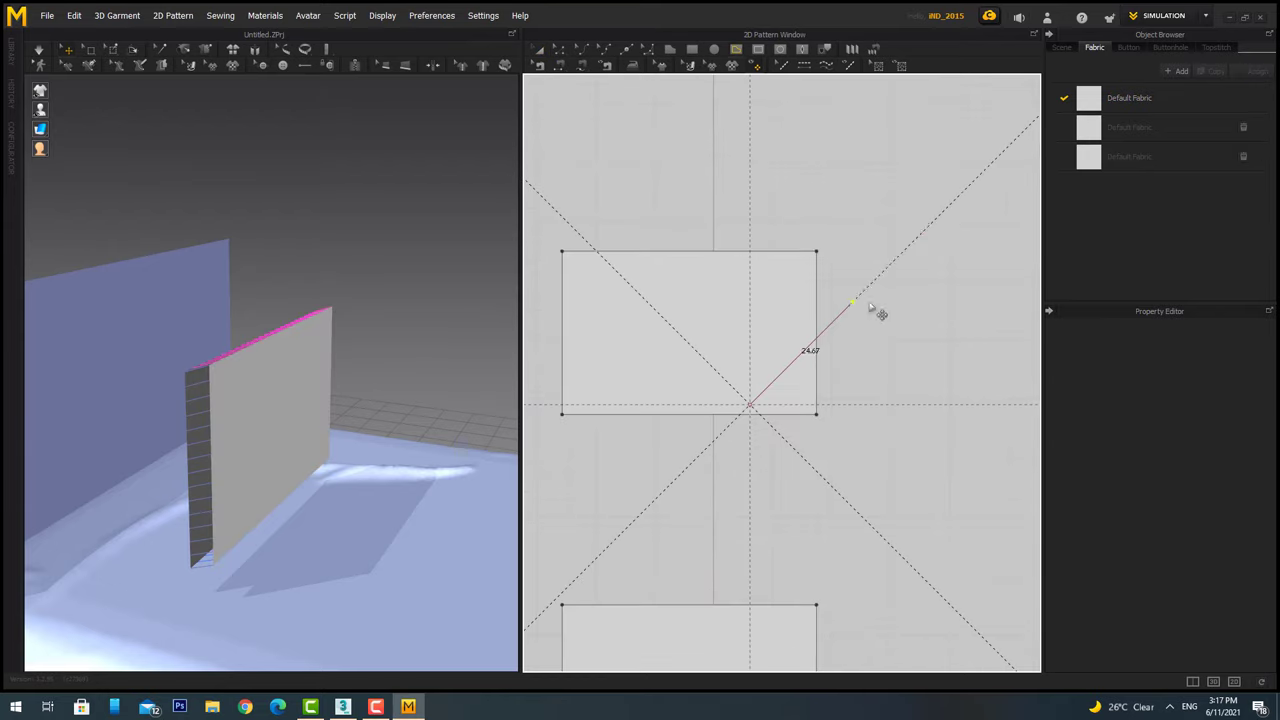
key("Escape")
double_click(814, 381)
scroll(760, 364, "up", 2)
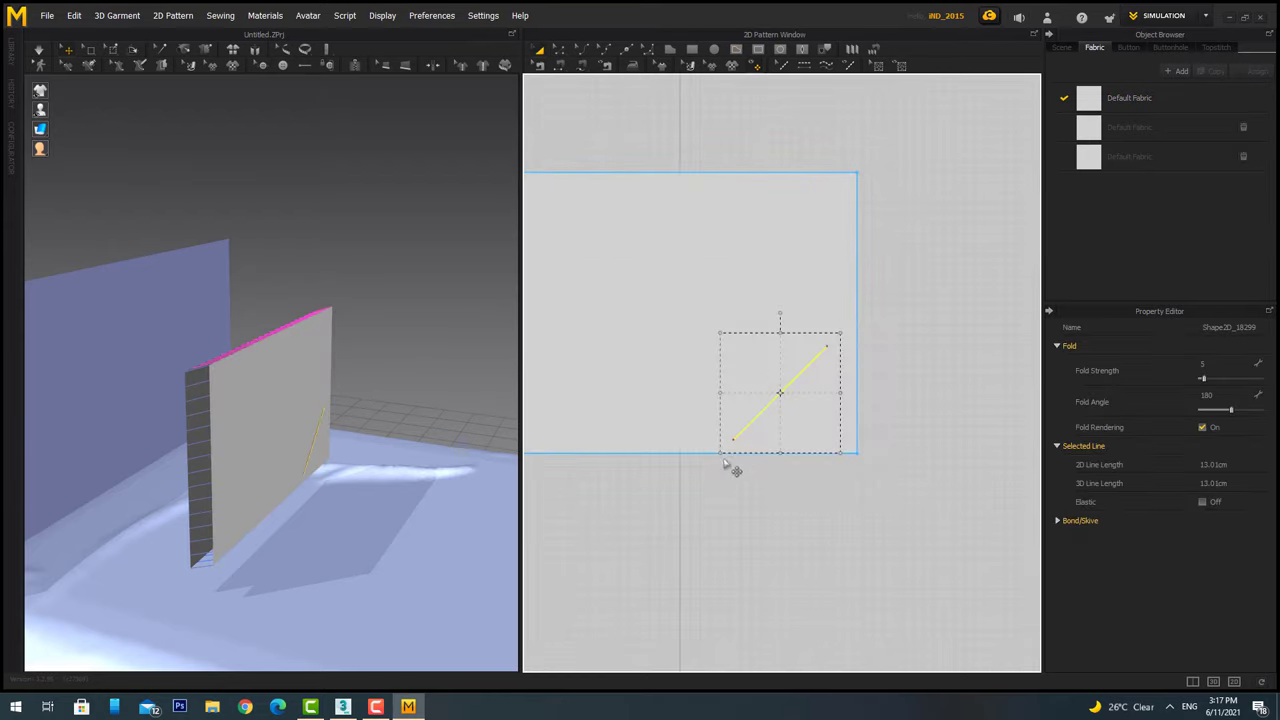
scroll(661, 515, "down", 2)
scroll(873, 408, "down", 1)
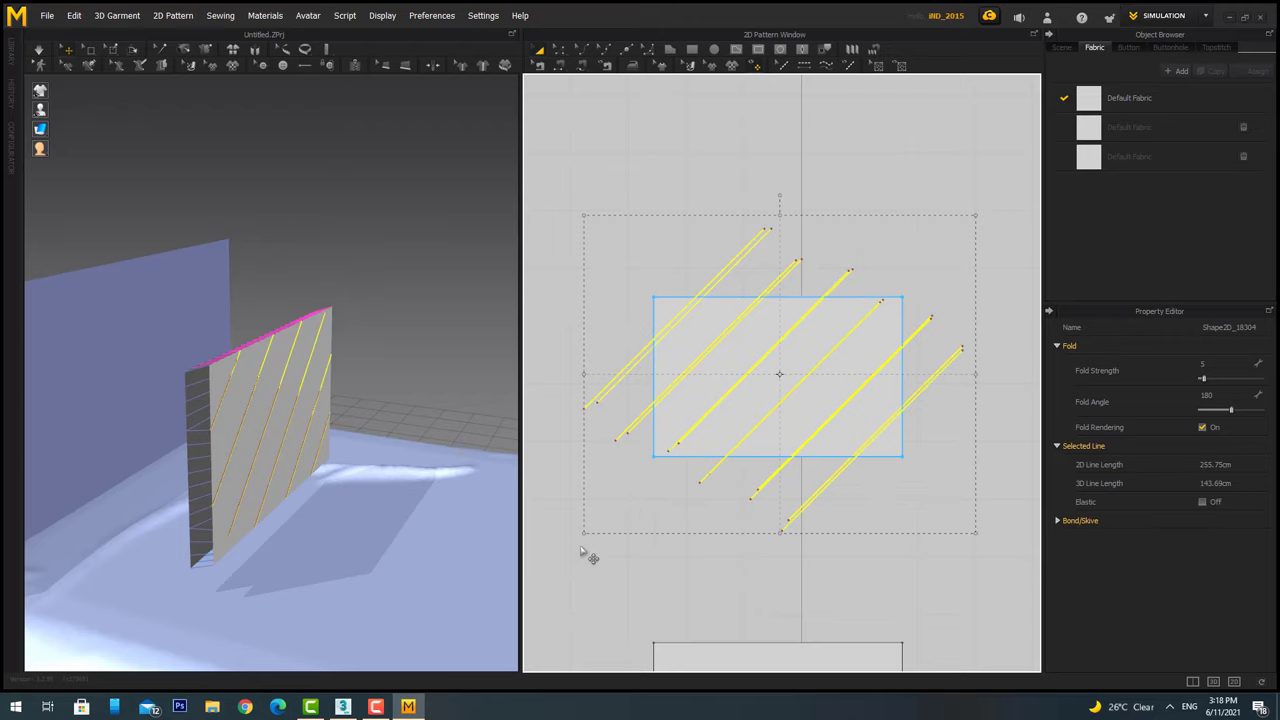
left_click(676, 446)
left_click_drag(716, 478, 702, 493)
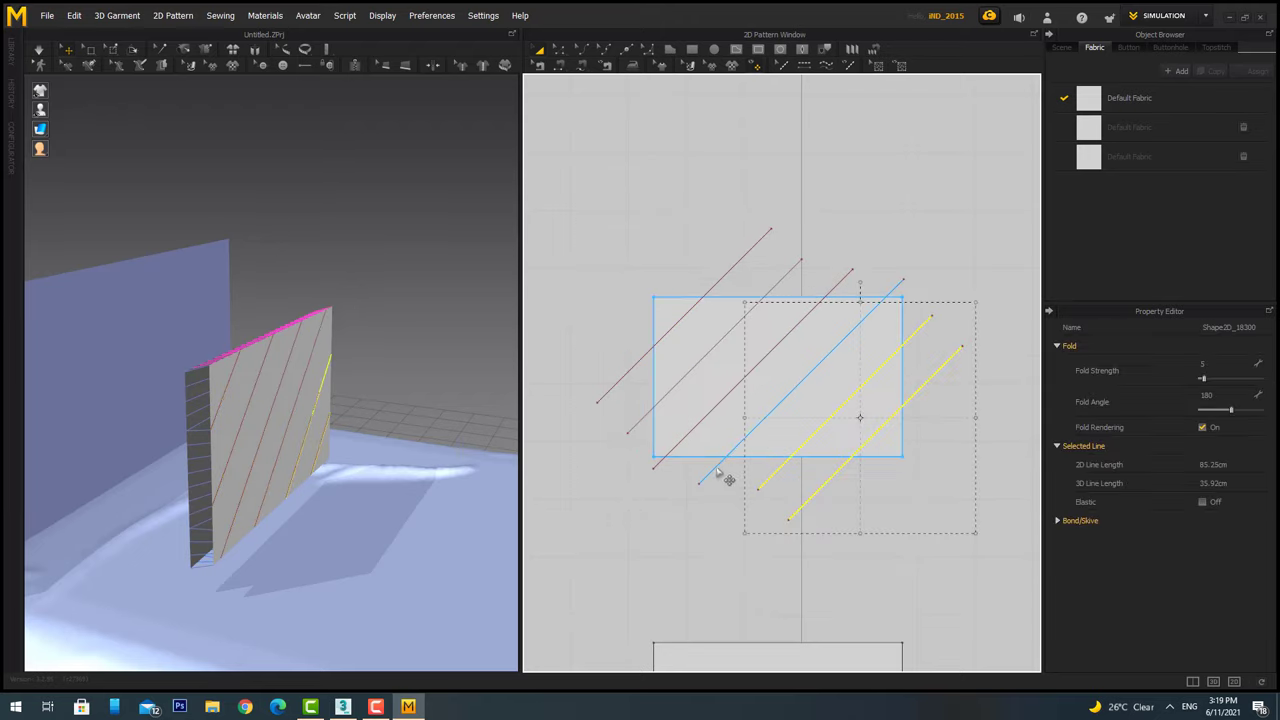
Add symmetric crossing copies of the diagonal fold lines and align them into diamonds.
right_click(741, 267)
left_click(785, 390)
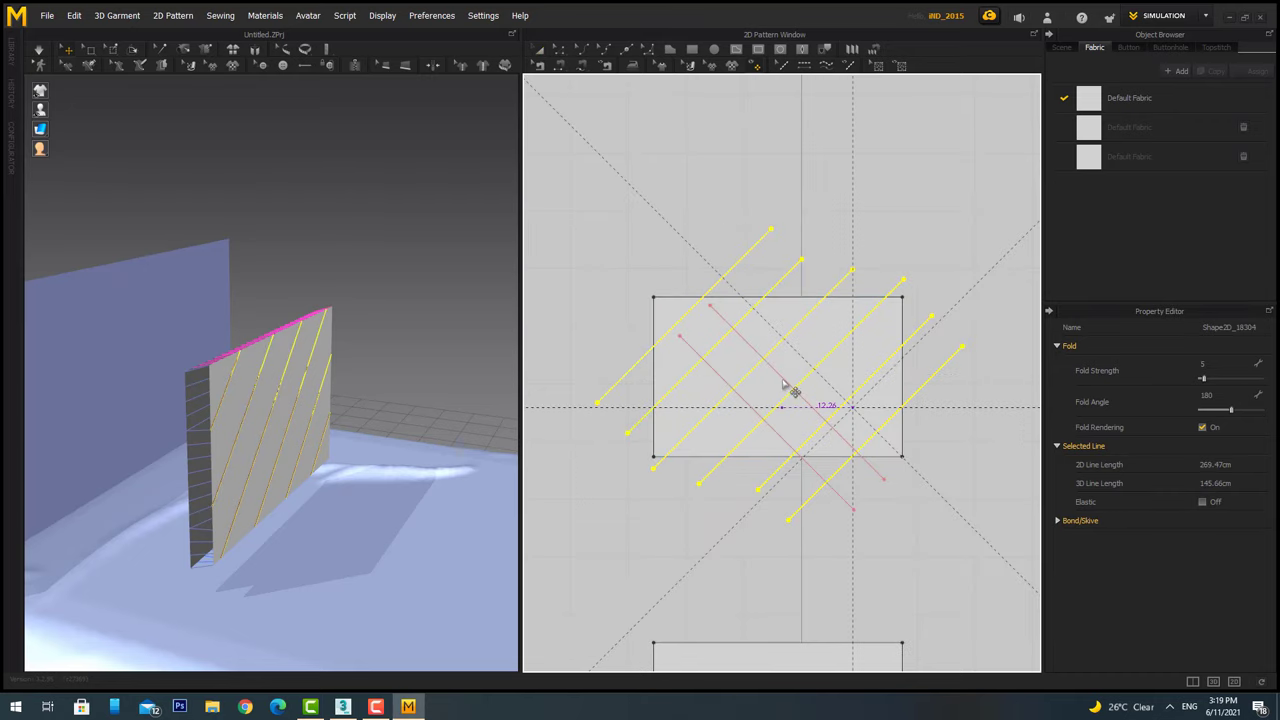
left_click(855, 332)
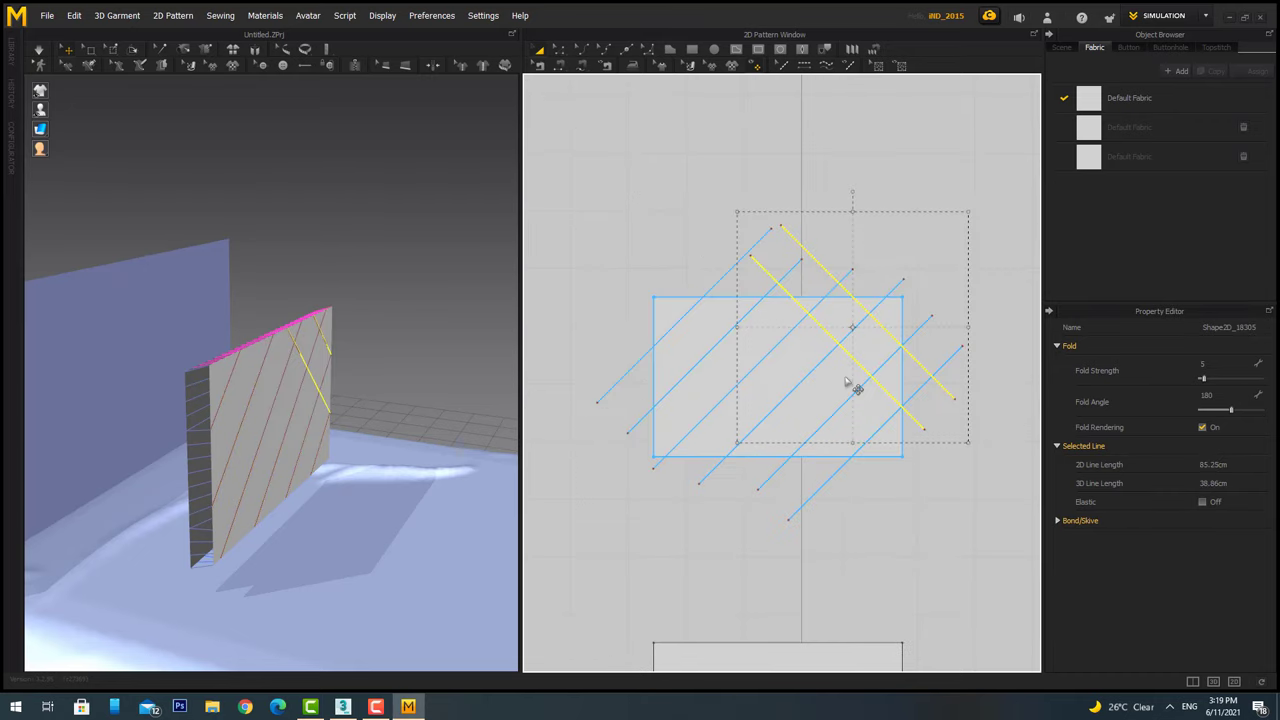
left_click(800, 400)
scroll(785, 420, "down", 3)
scroll(775, 452, "up", 6)
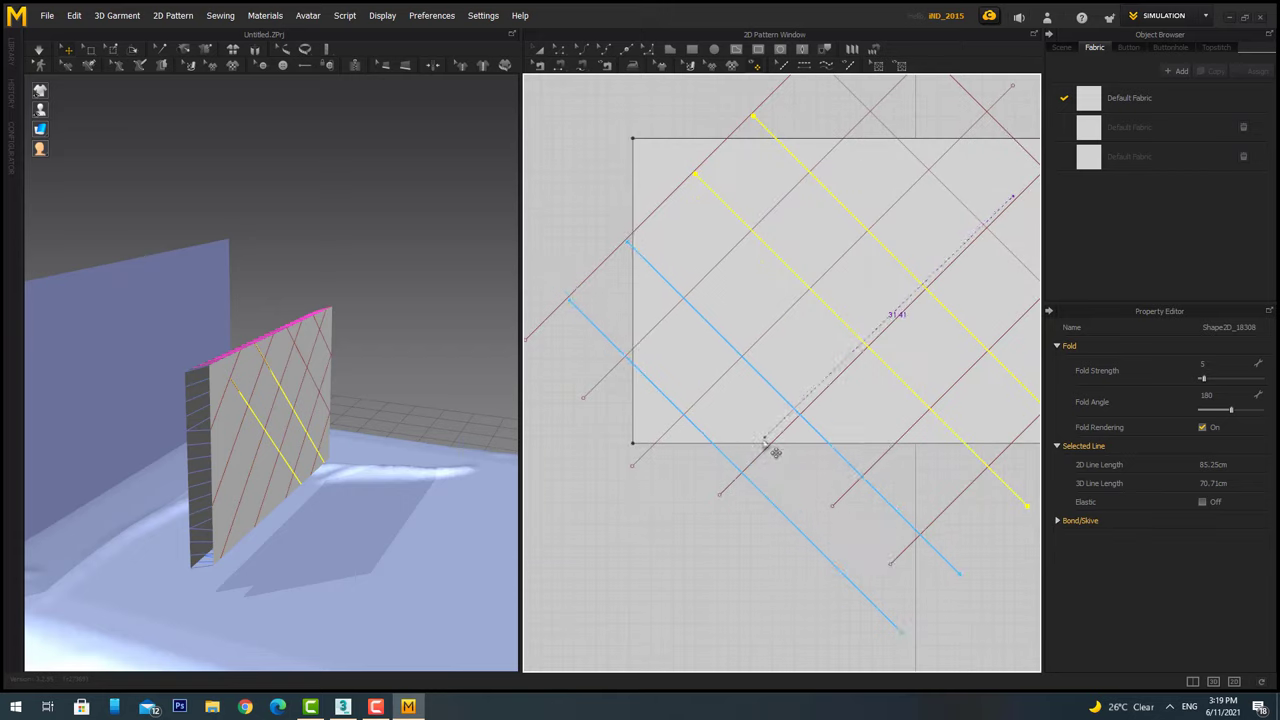
left_click(760, 413)
scroll(657, 490, "down", 3)
left_click_drag(803, 291, 683, 245)
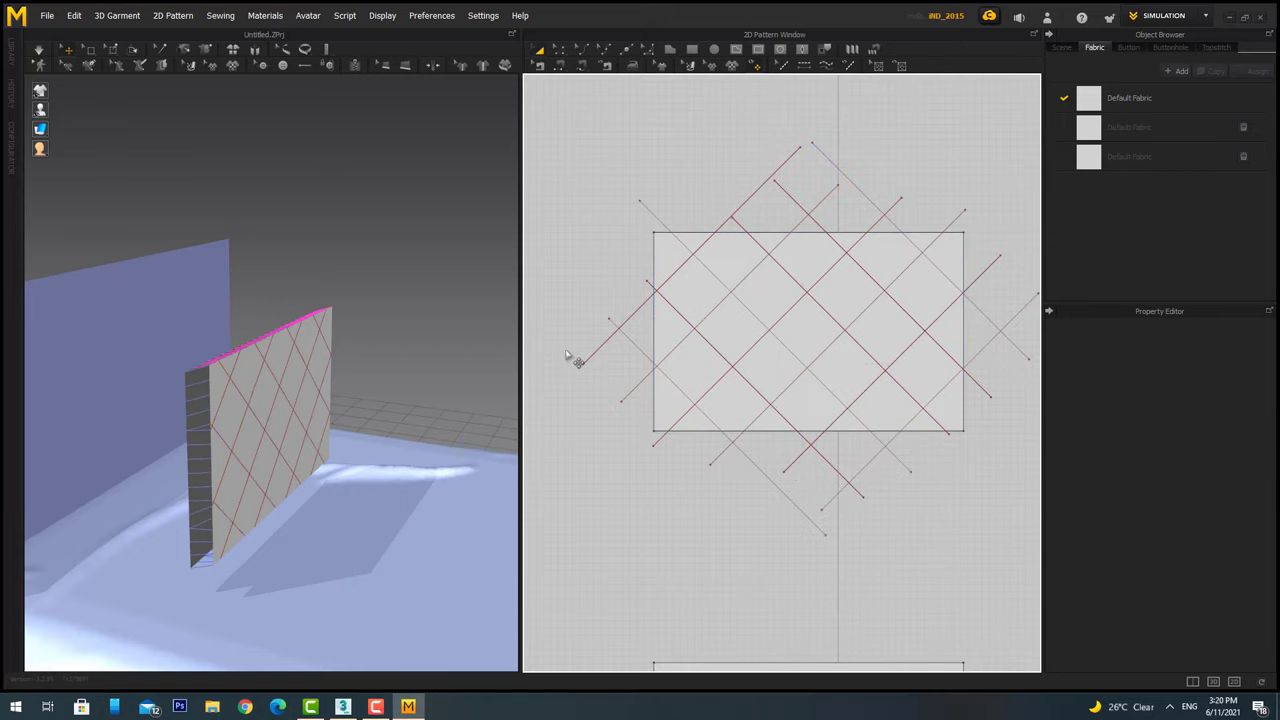
scroll(858, 481, "down", 3)
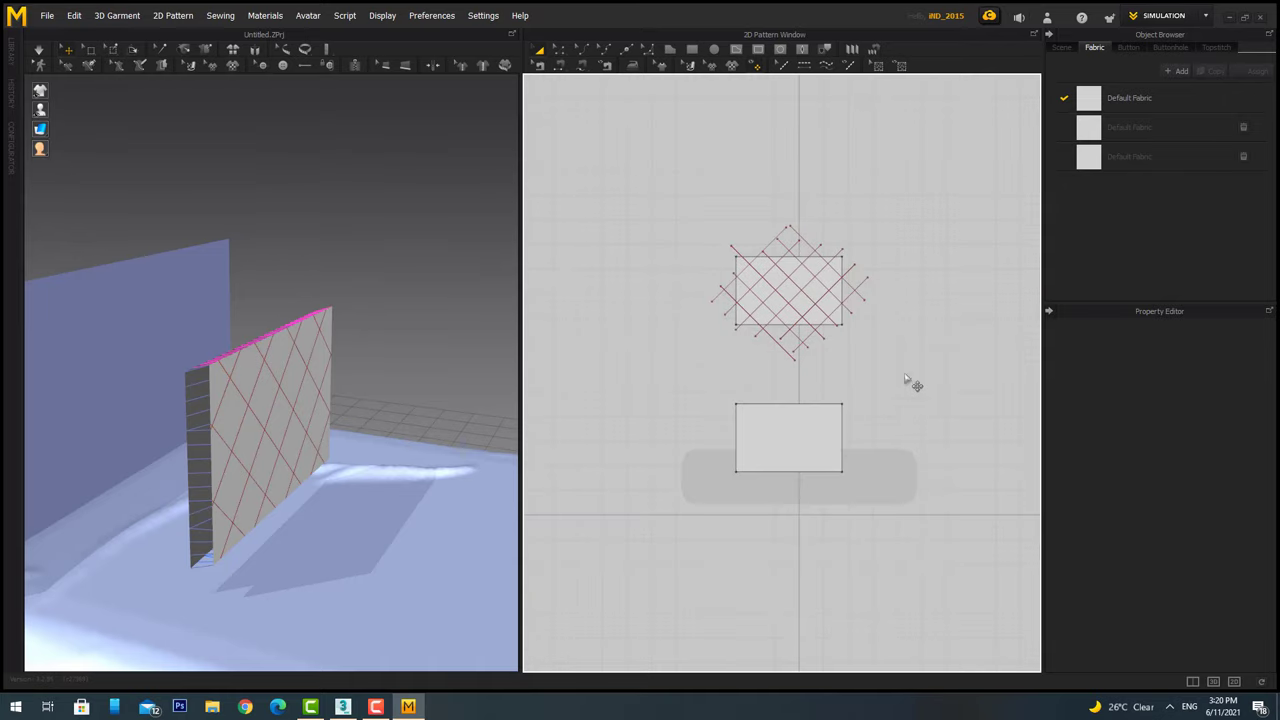
Copy and paste the quilted panel and bring the copy onto the original in 3D.
key("ctrl+c")
key("ctrl+v")
left_click(771, 177)
scroll(829, 363, "down", 2)
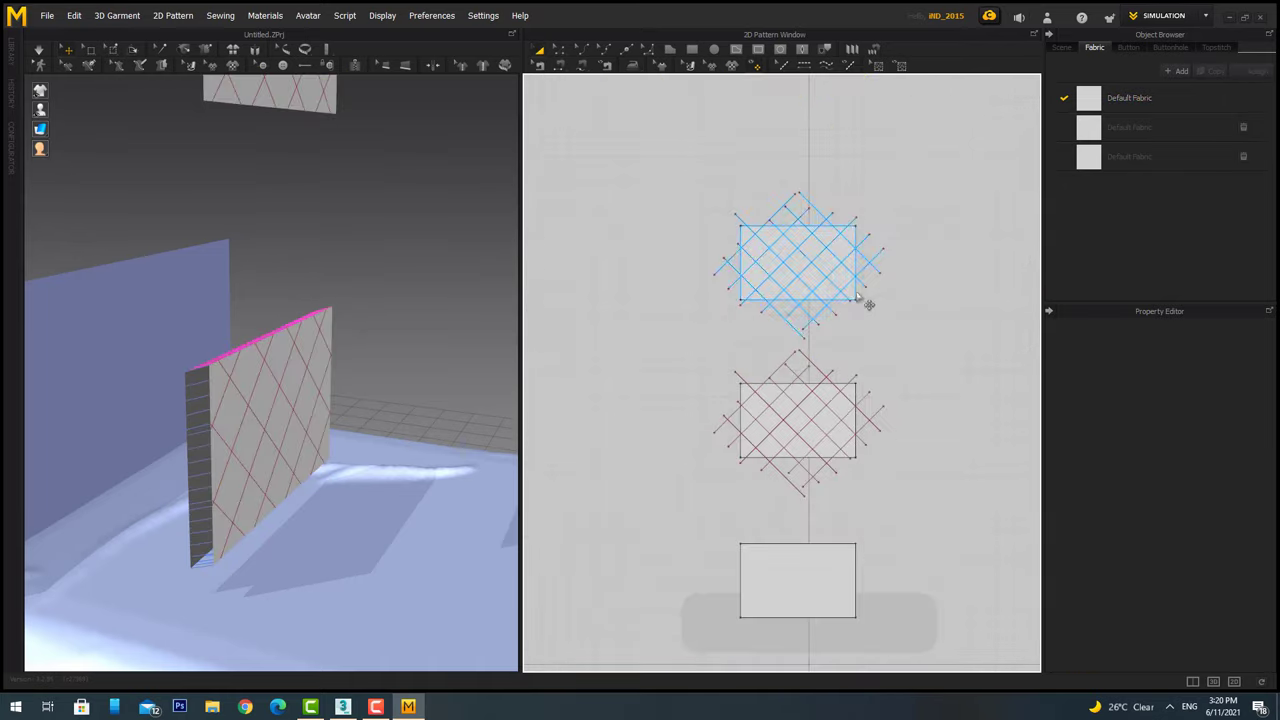
left_click_drag(314, 163, 394, 357)
scroll(576, 80, "up", 2)
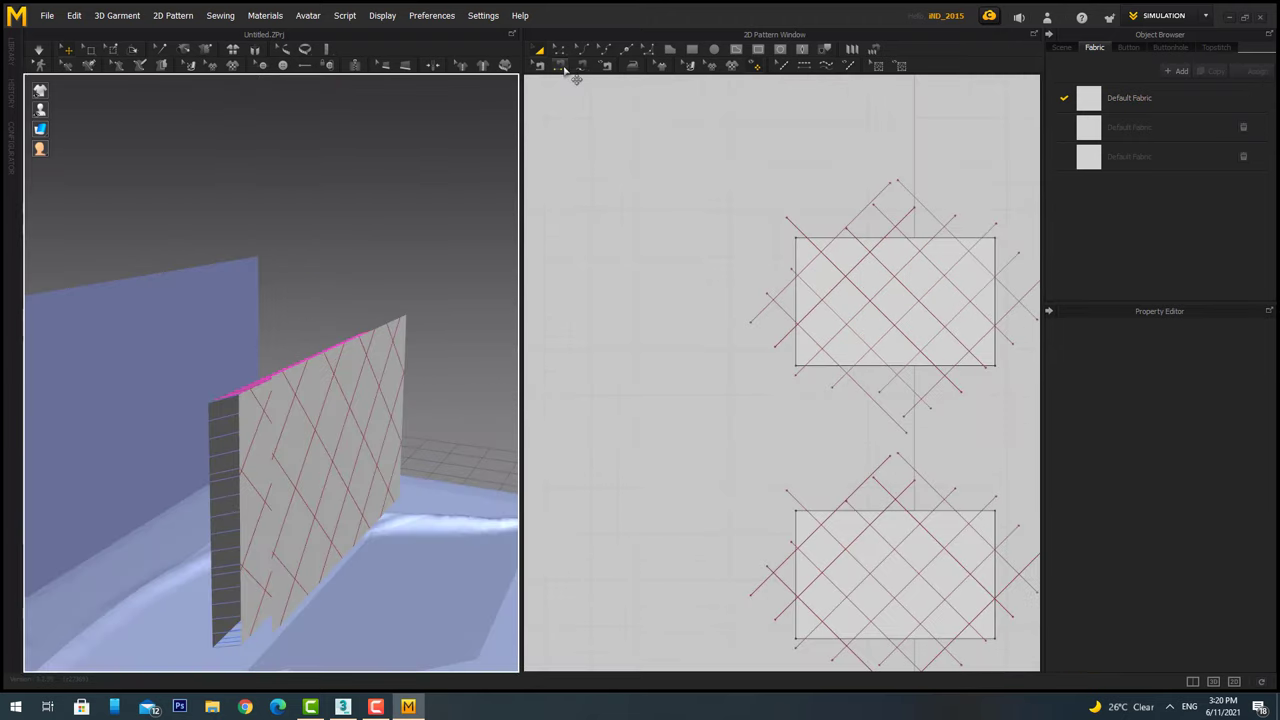
Sew the matching edges of the two panels with Segment Sewing and select the pillow pieces.
left_click(576, 80)
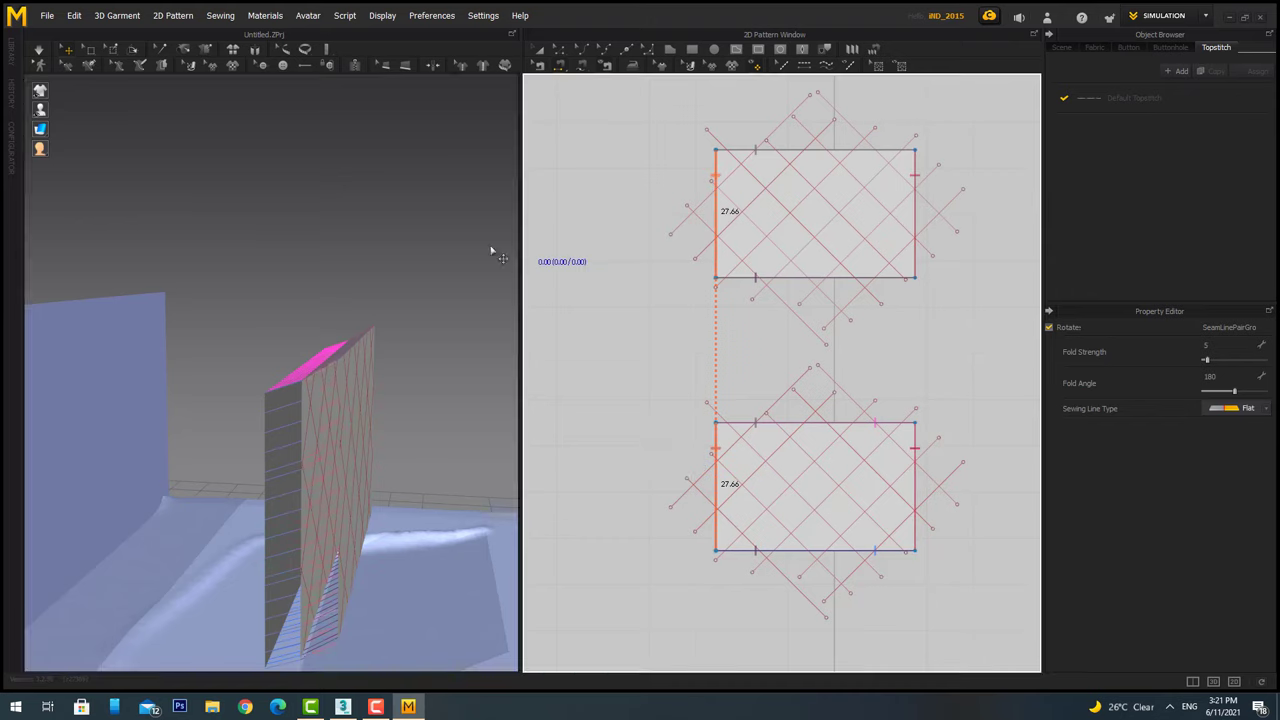
left_click(958, 503)
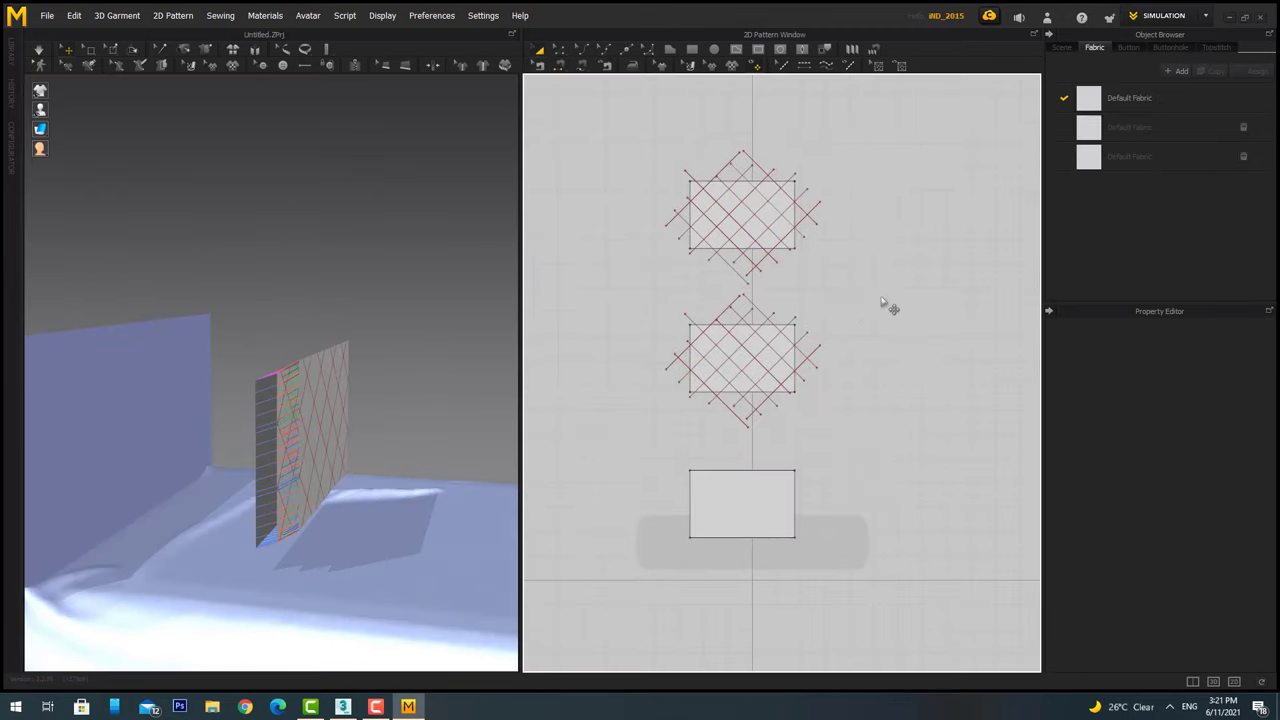
left_click(705, 495)
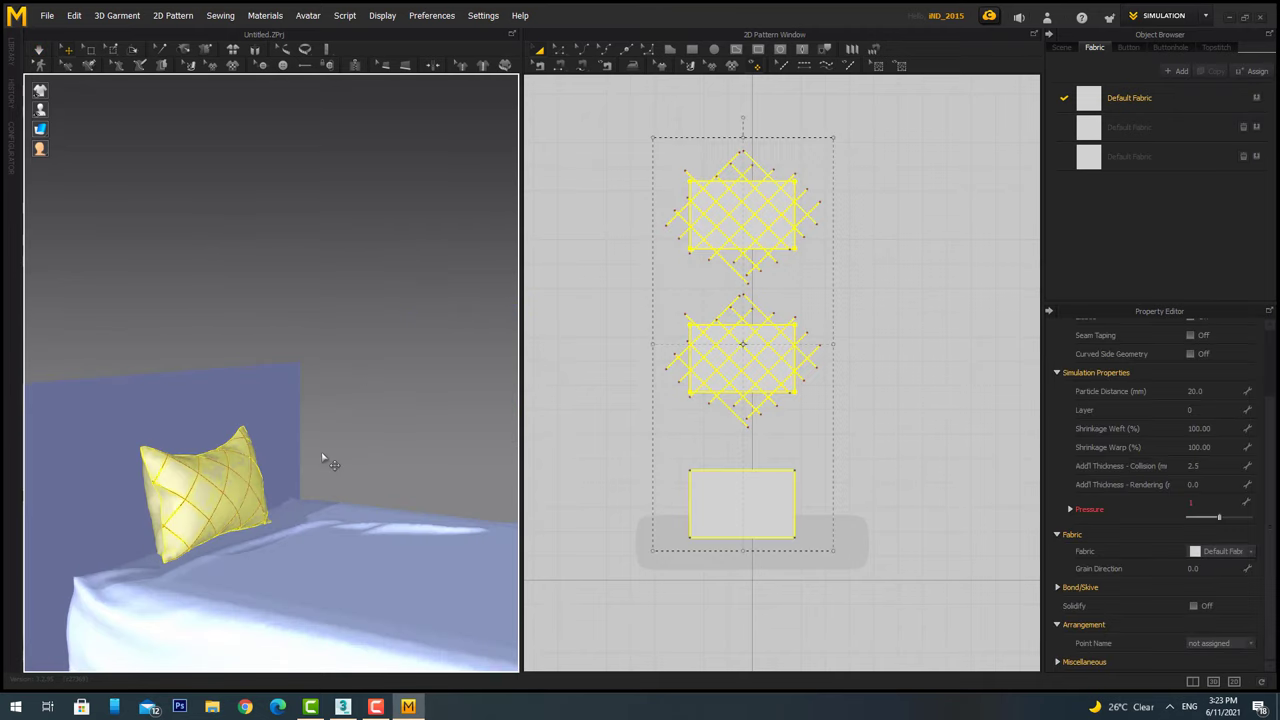
Turn on Solidify so the pillow holds its shape, then select and deselect the lower pillow pieces.
left_click(1194, 606)
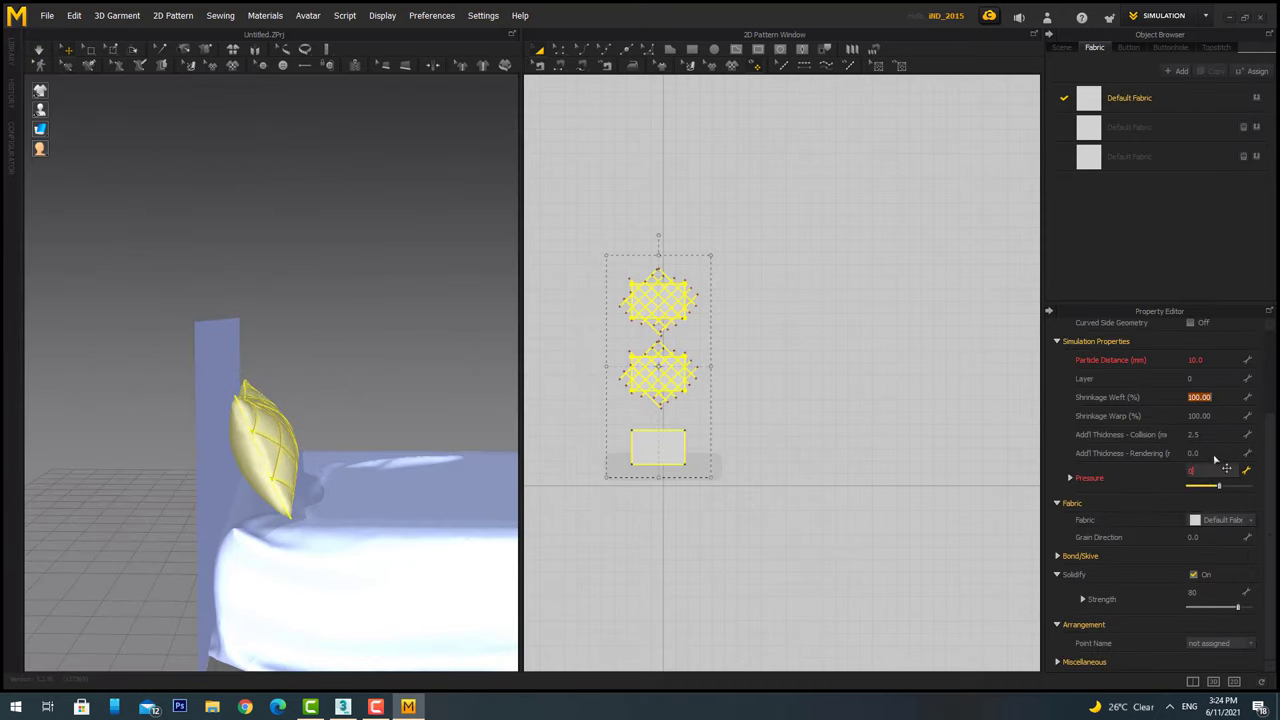
left_click_drag(709, 520, 590, 357)
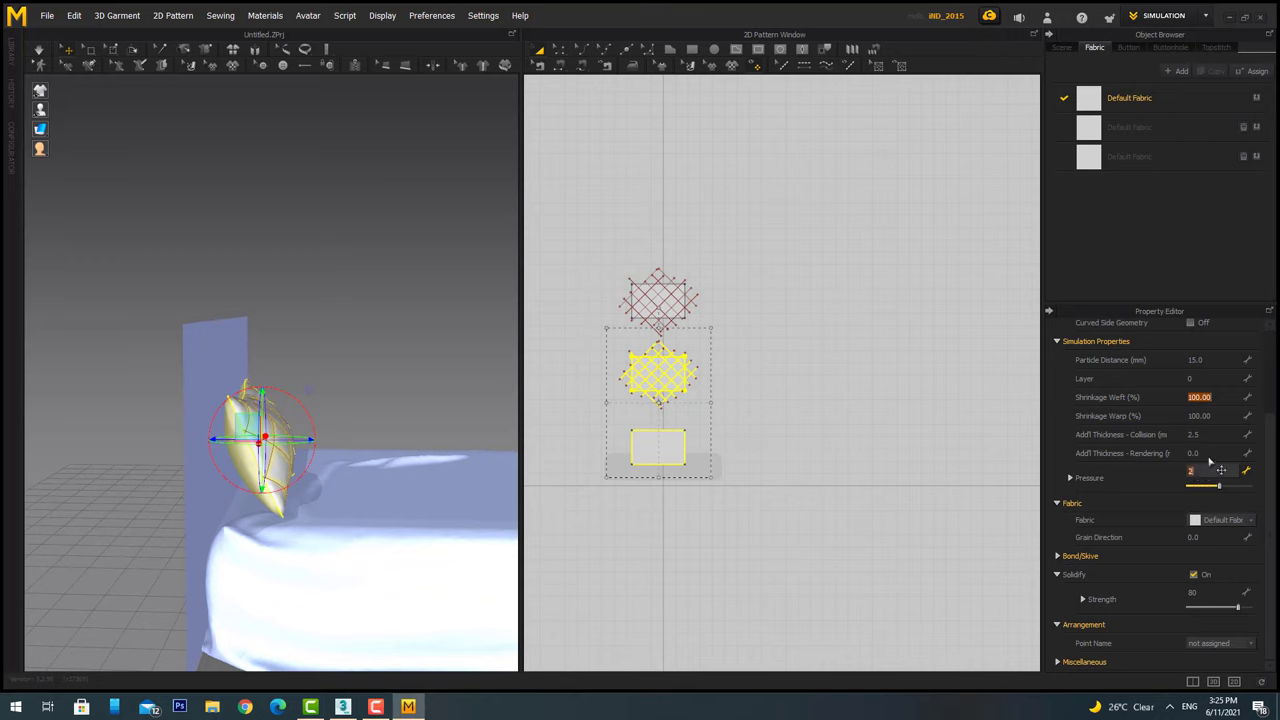
left_click(354, 327)
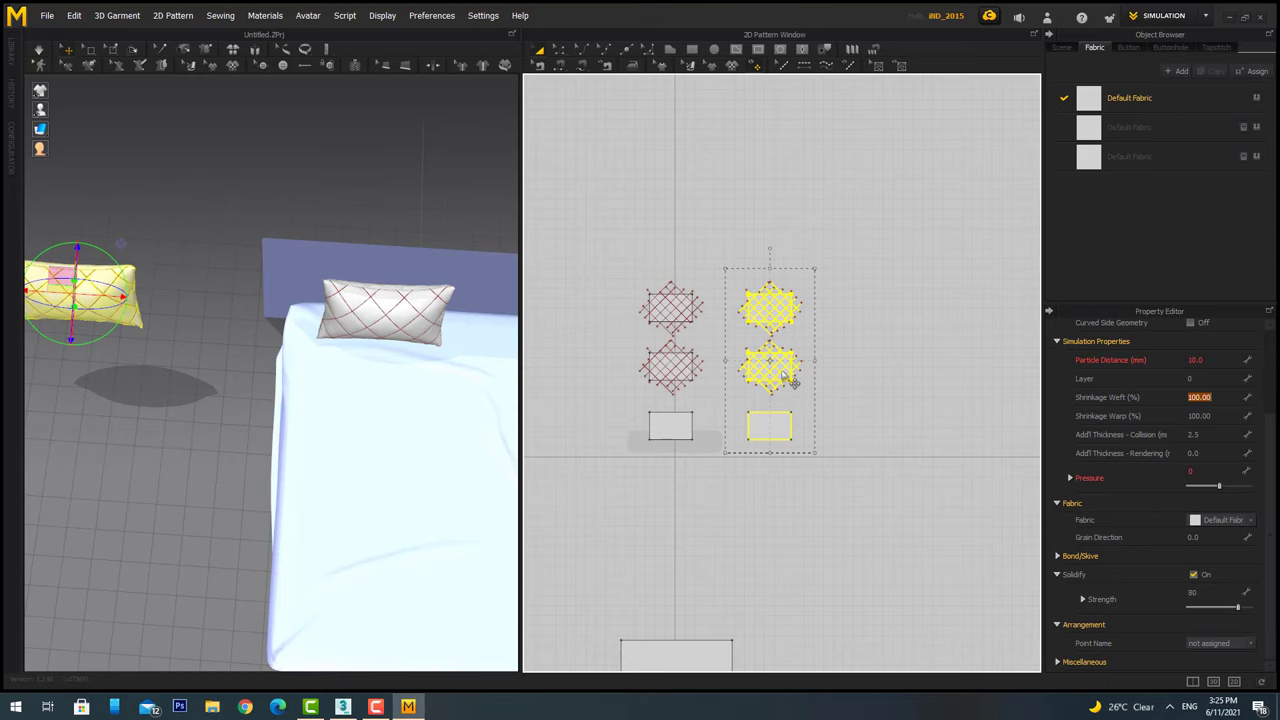
Move the second quilted pillow onto the bed beside the first.
left_click_drag(57, 357, 347, 405)
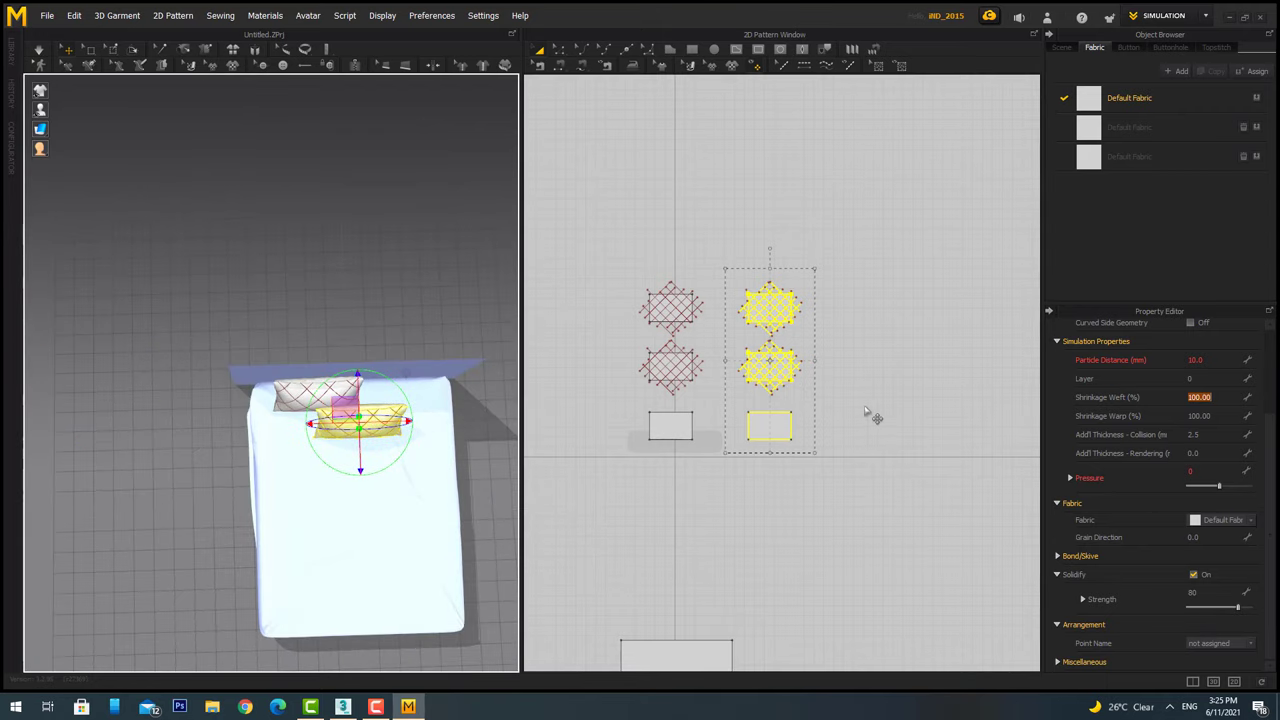
scroll(807, 368, "up", 3)
left_click(818, 291)
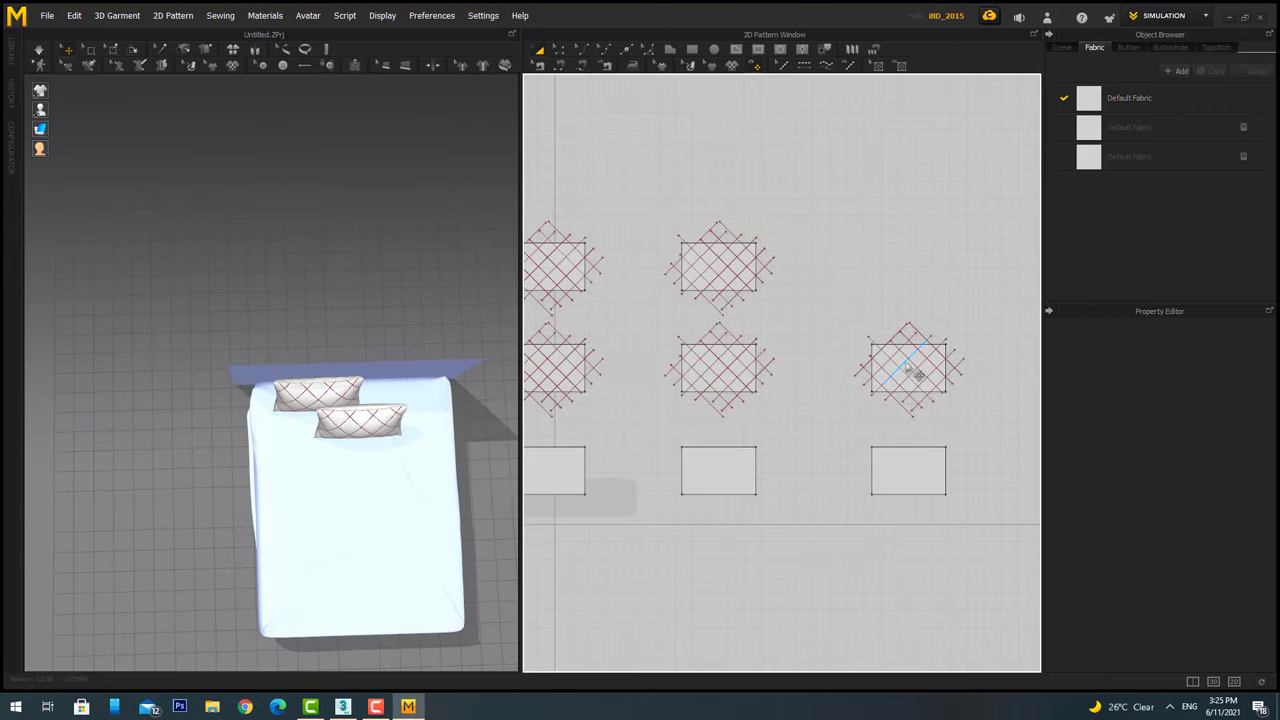
scroll(917, 375, "up", 3)
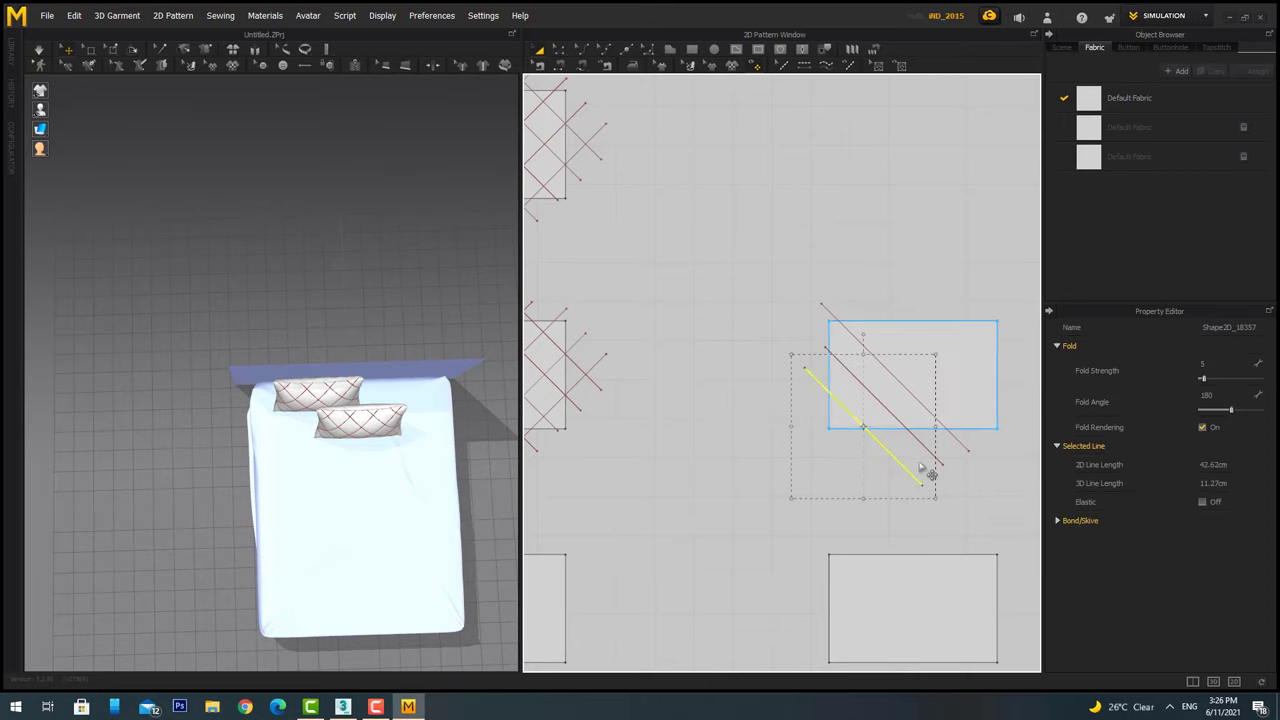
scroll(177, 386, "down", 3)
Move the plain pillow onto the bed and widen its panel edges to 338.28 cm.
left_click(105, 418)
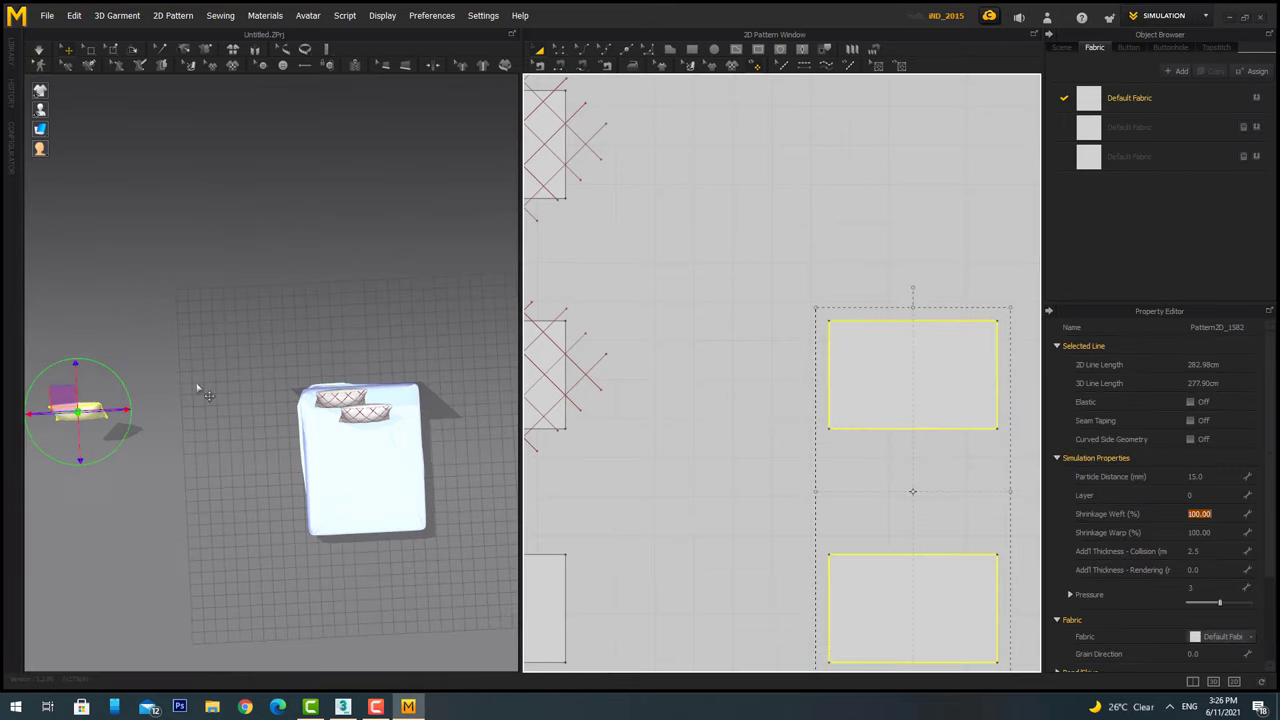
left_click_drag(80, 410, 371, 390)
scroll(314, 428, "up", 3)
scroll(244, 336, "up", 3)
scroll(244, 336, "down", 2)
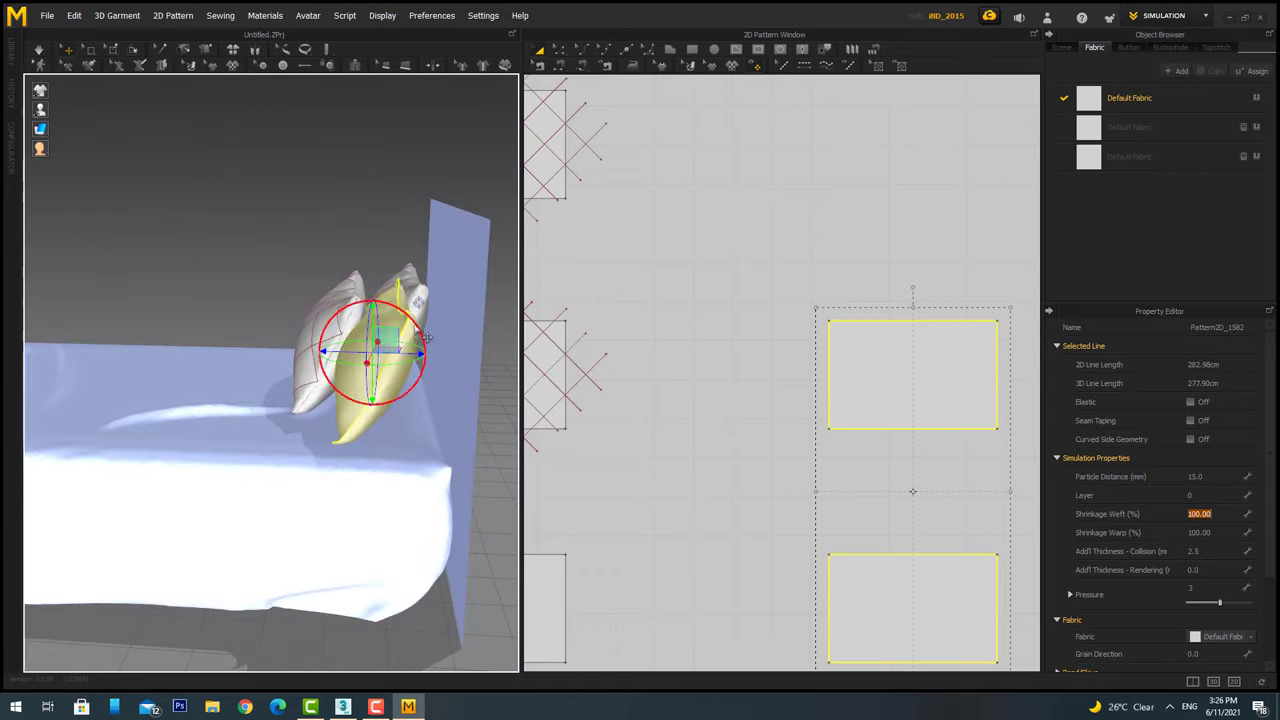
right_click_drag(244, 336, 232, 378)
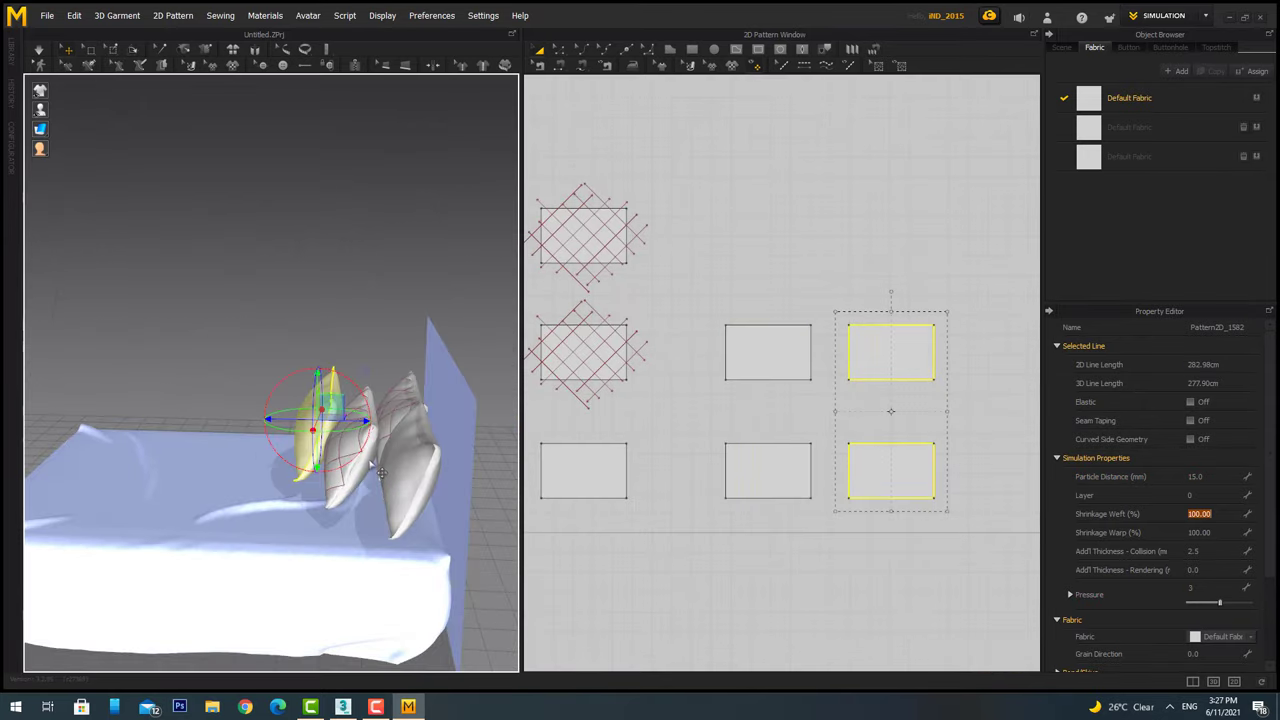
right_click_drag(378, 470, 505, 468)
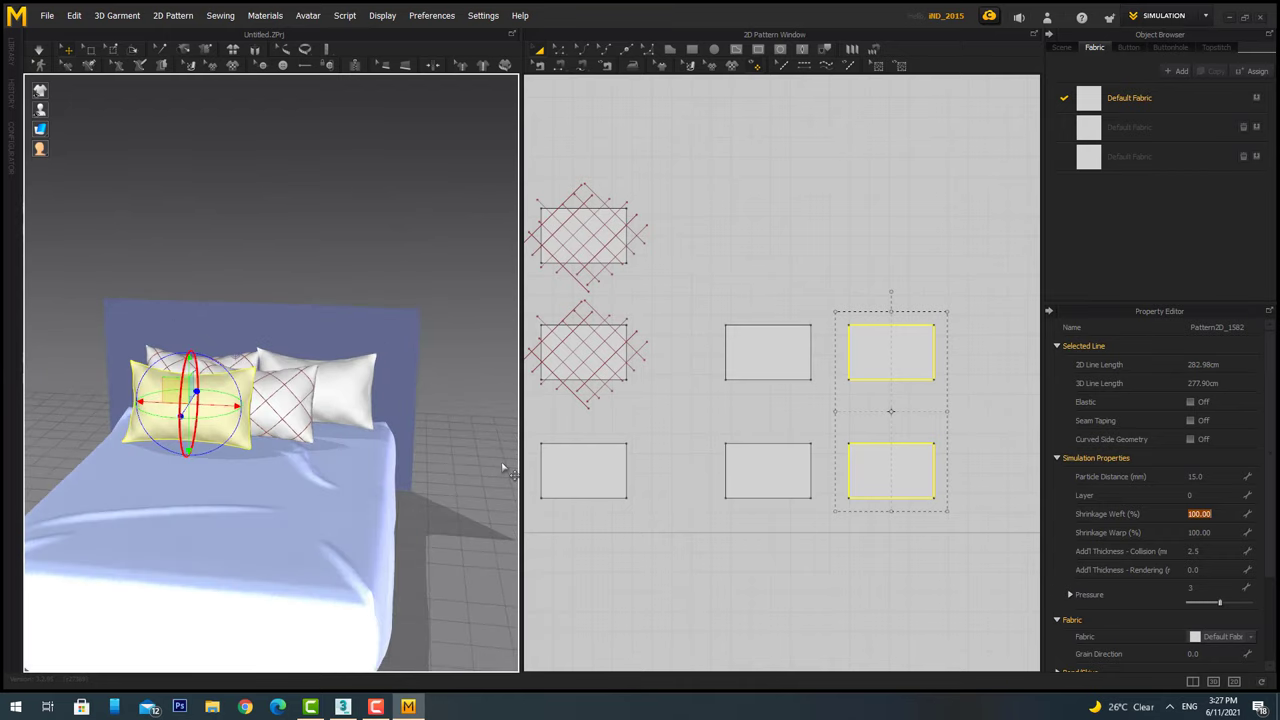
left_click_drag(948, 411, 975, 411)
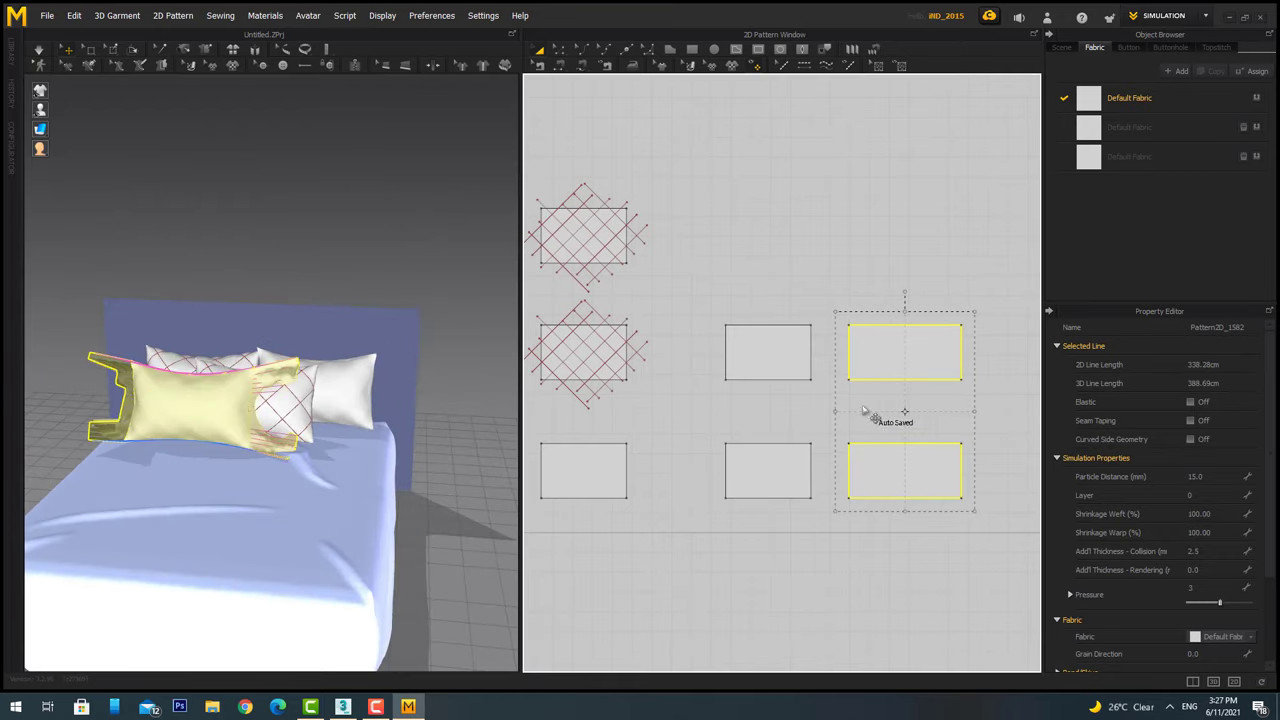
Select both rectangle panels of the new pillow and run a brief simulation.
scroll(885, 457, "down", 5)
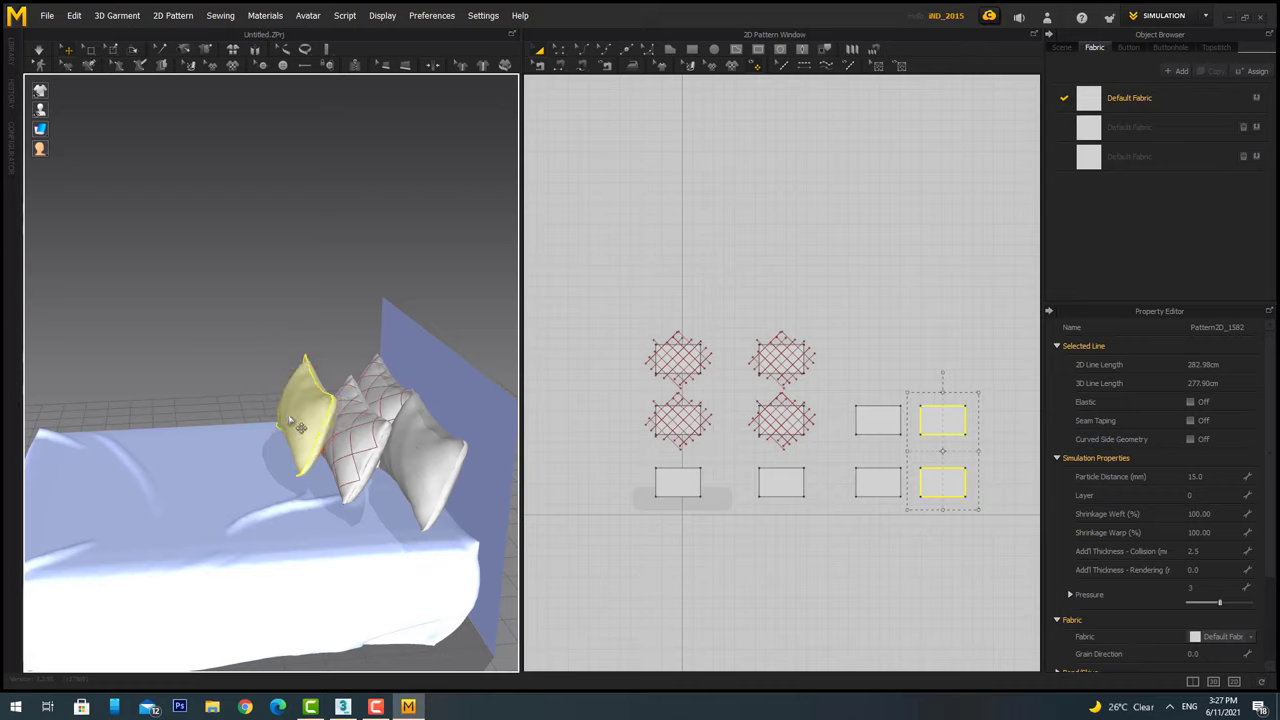
left_click_drag(900, 528, 685, 397)
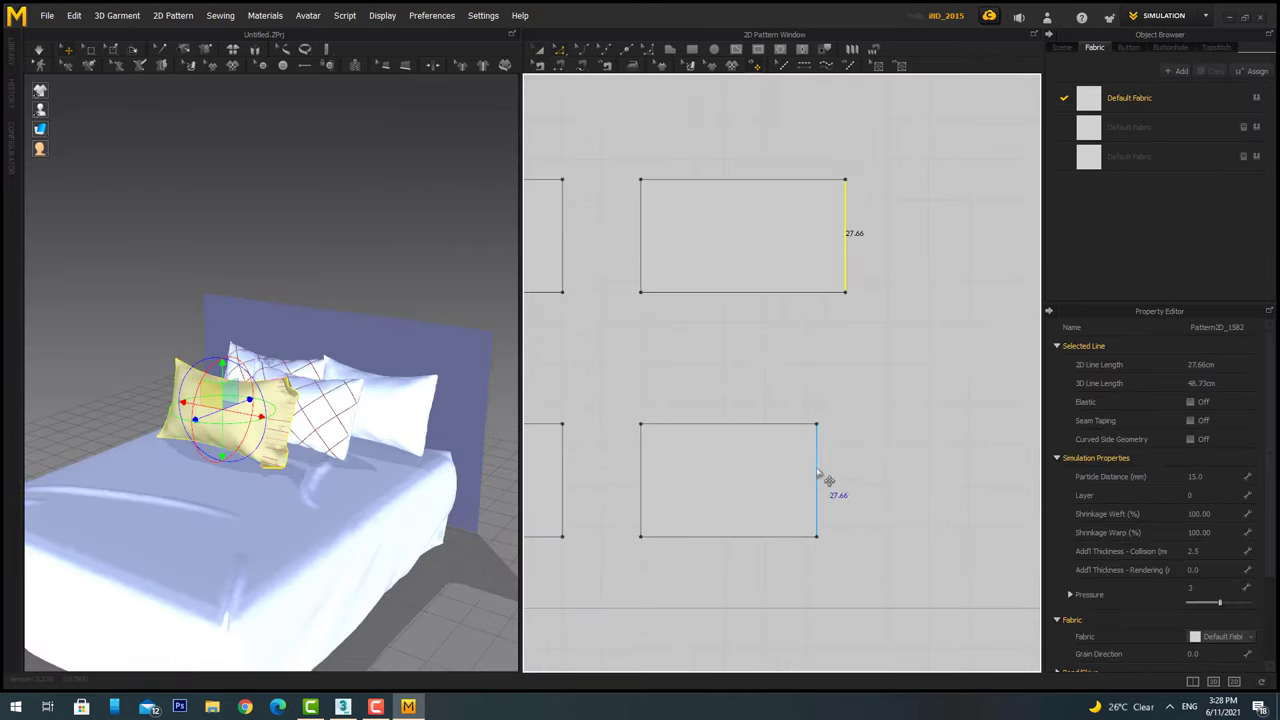
left_click_drag(880, 141, 632, 598)
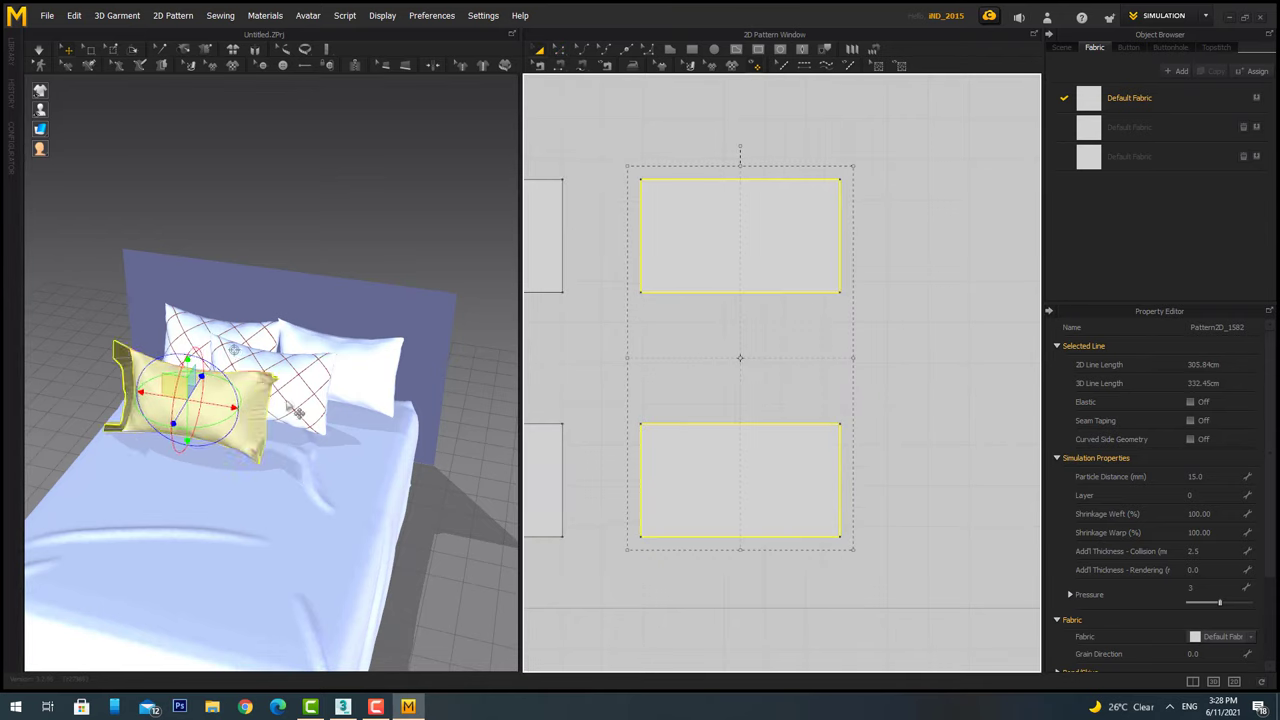
left_click(726, 214)
key("space")
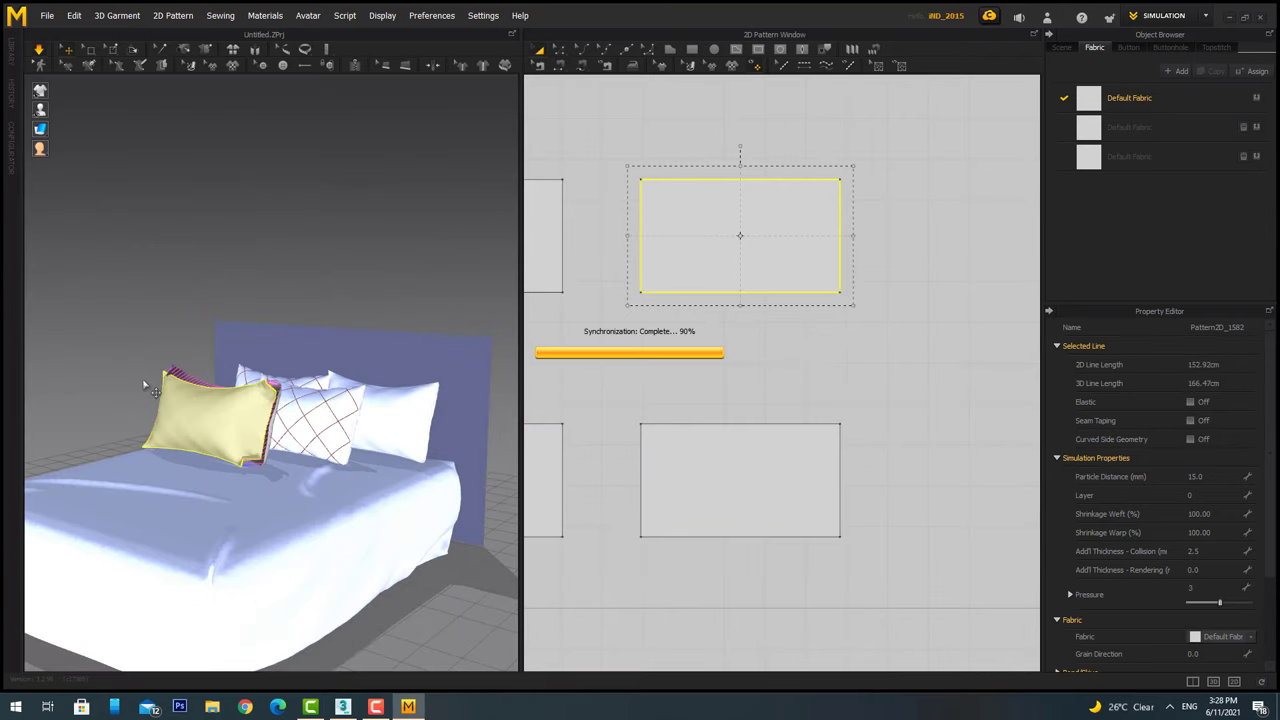
key("space")
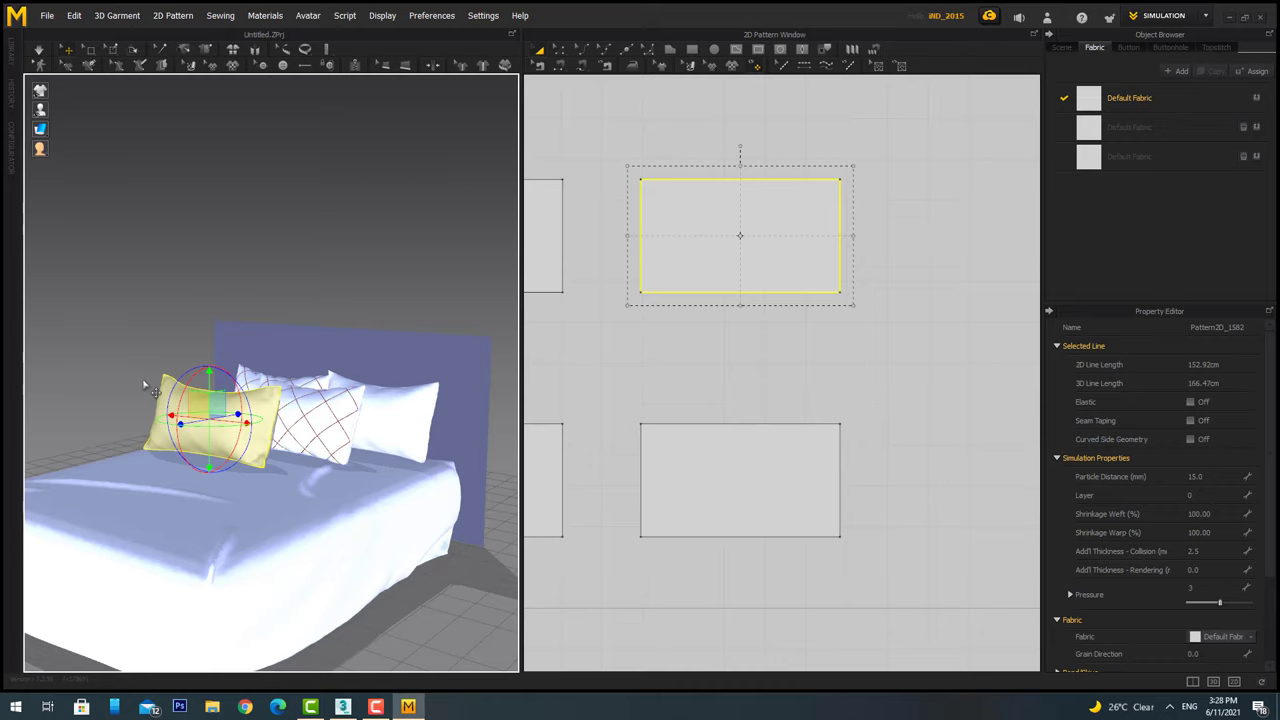
Add the lower panel and simulate again until the bolster settles in front.
left_click(740, 480, "shift")
left_click_drag(663, 194, 675, 212)
scroll(430, 555, "up", 3)
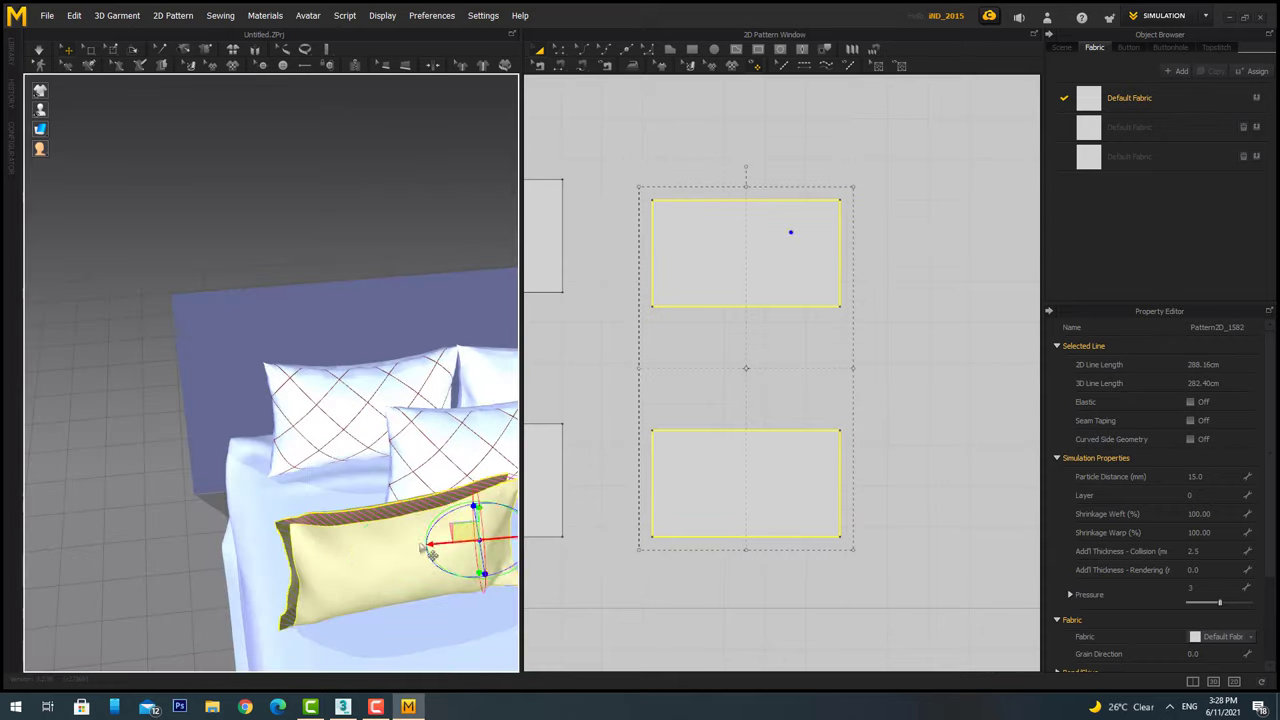
right_click_drag(430, 555, 778, 352)
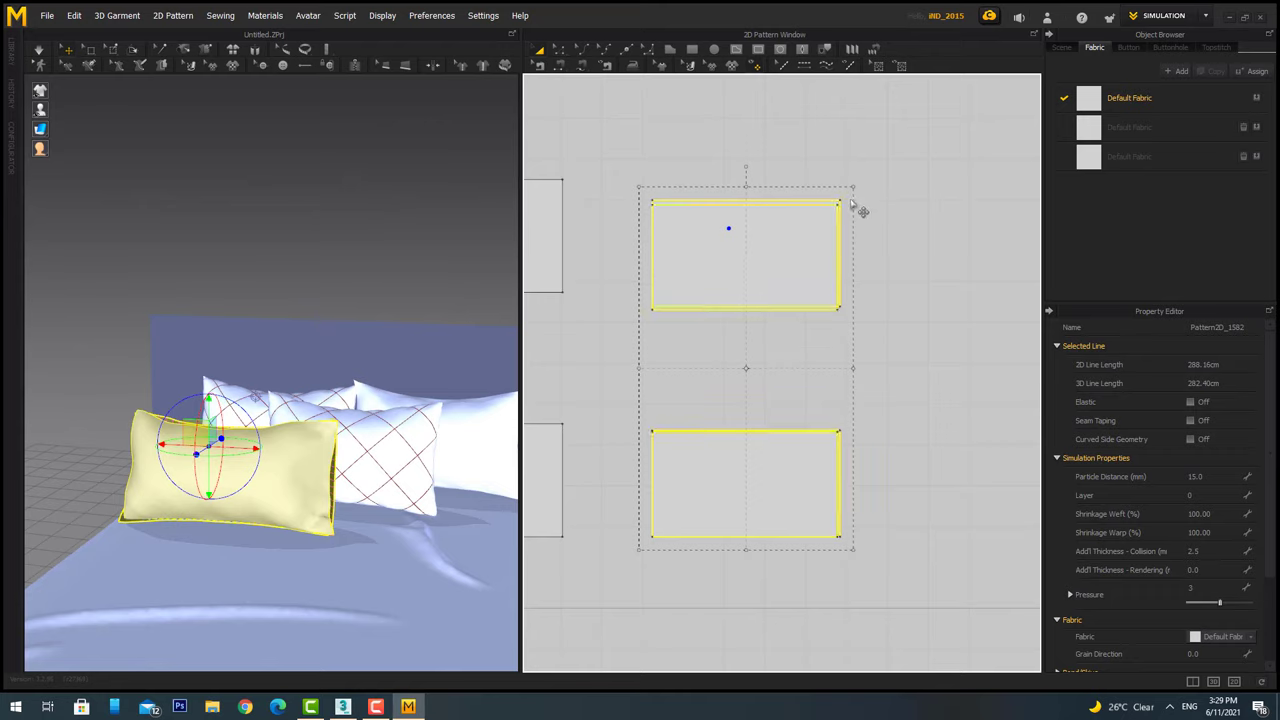
key("space")
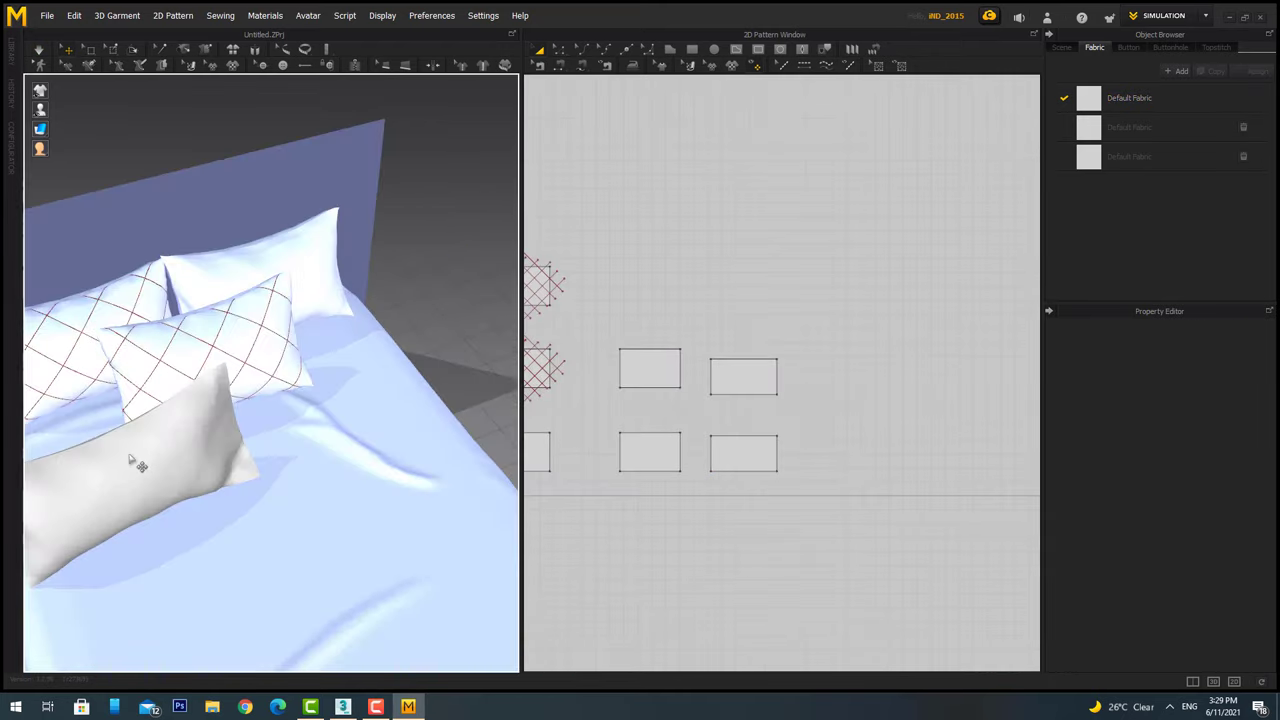
Set all the pillows' panels to a 10 mm Particle Distance and inspect them around the bed.
left_click_drag(843, 314, 714, 514)
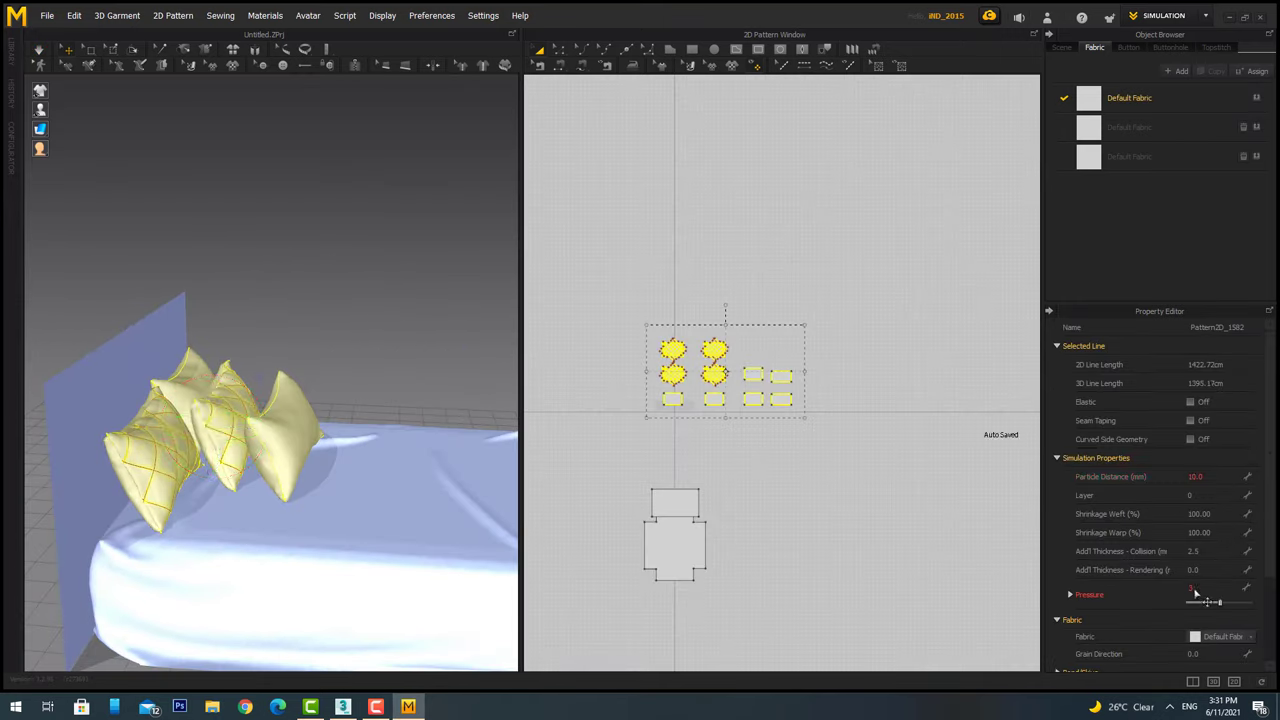
left_click(354, 357)
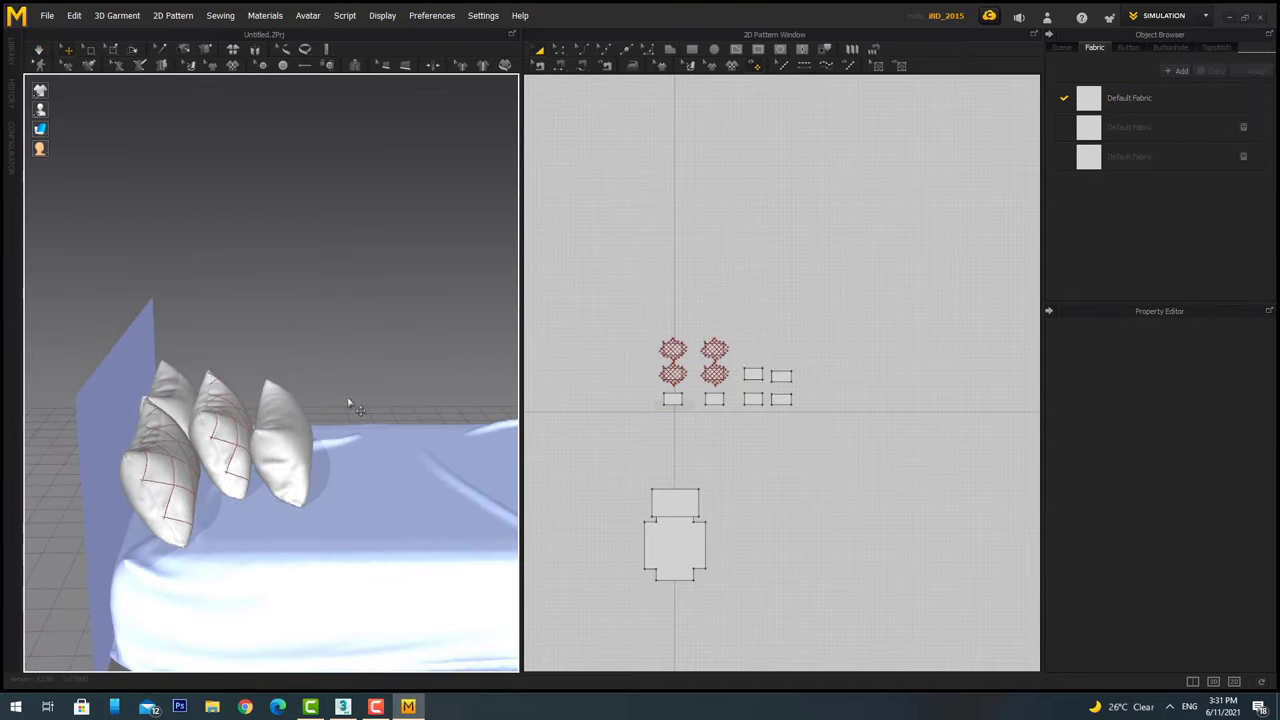
mouse_move(349, 403)
right_mouse_down()
mouse_move(226, 429)
mouse_move(286, 434)
right_mouse_up()
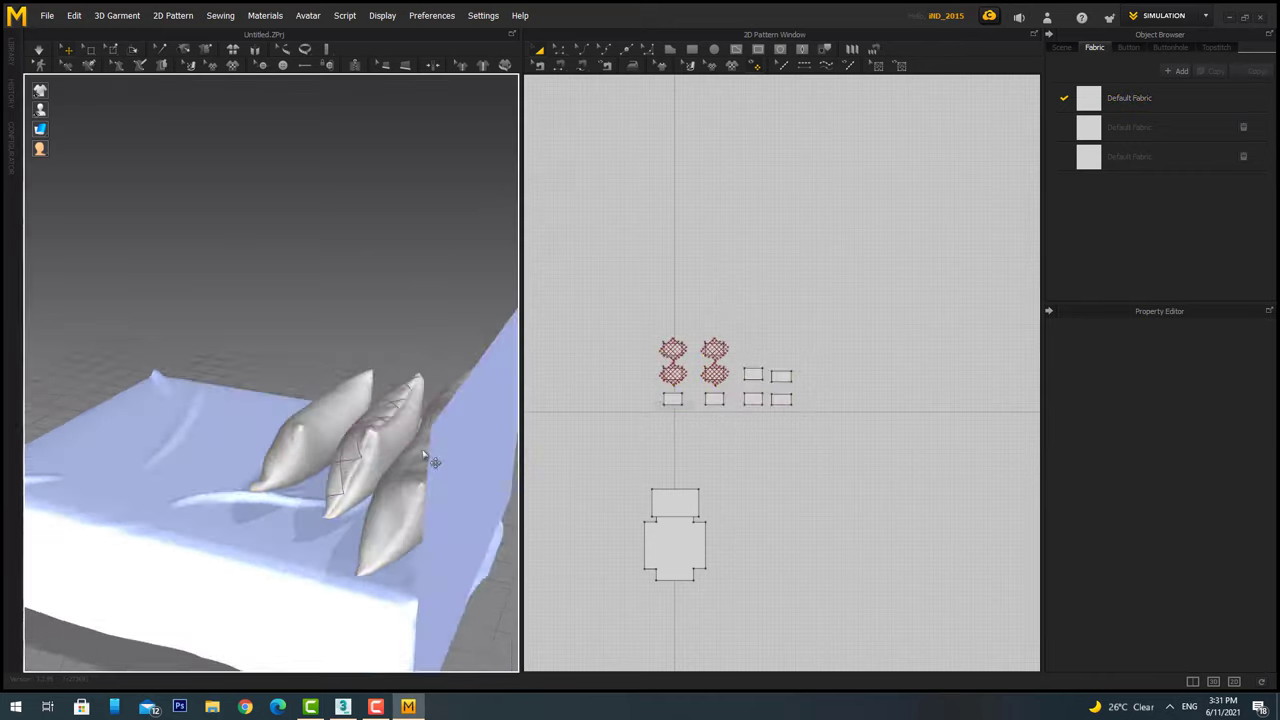
mouse_move(435, 462)
right_mouse_down()
mouse_move(491, 409)
mouse_move(171, 423)
right_mouse_up()
scroll(680, 391, "up", 3)
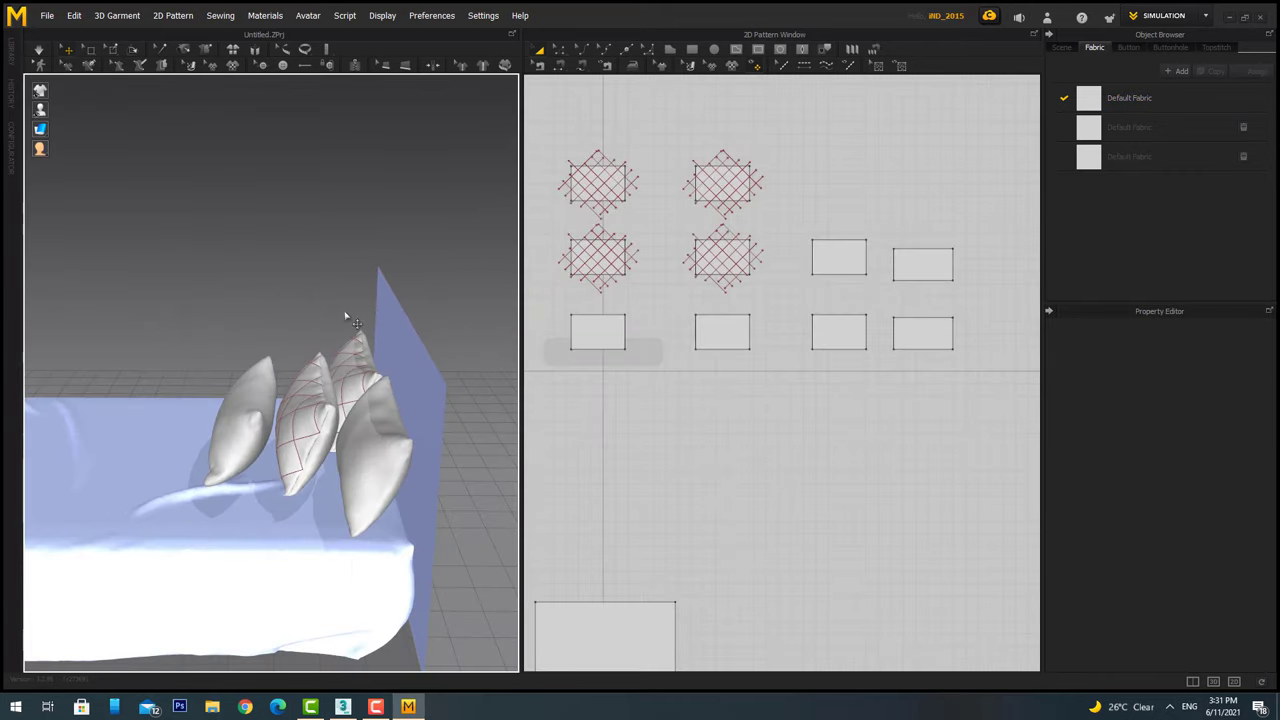
mouse_move(341, 301)
right_mouse_down()
mouse_move(471, 371)
mouse_move(400, 363)
mouse_move(463, 409)
mouse_move(339, 432)
mouse_move(254, 423)
mouse_move(272, 427)
right_mouse_up()
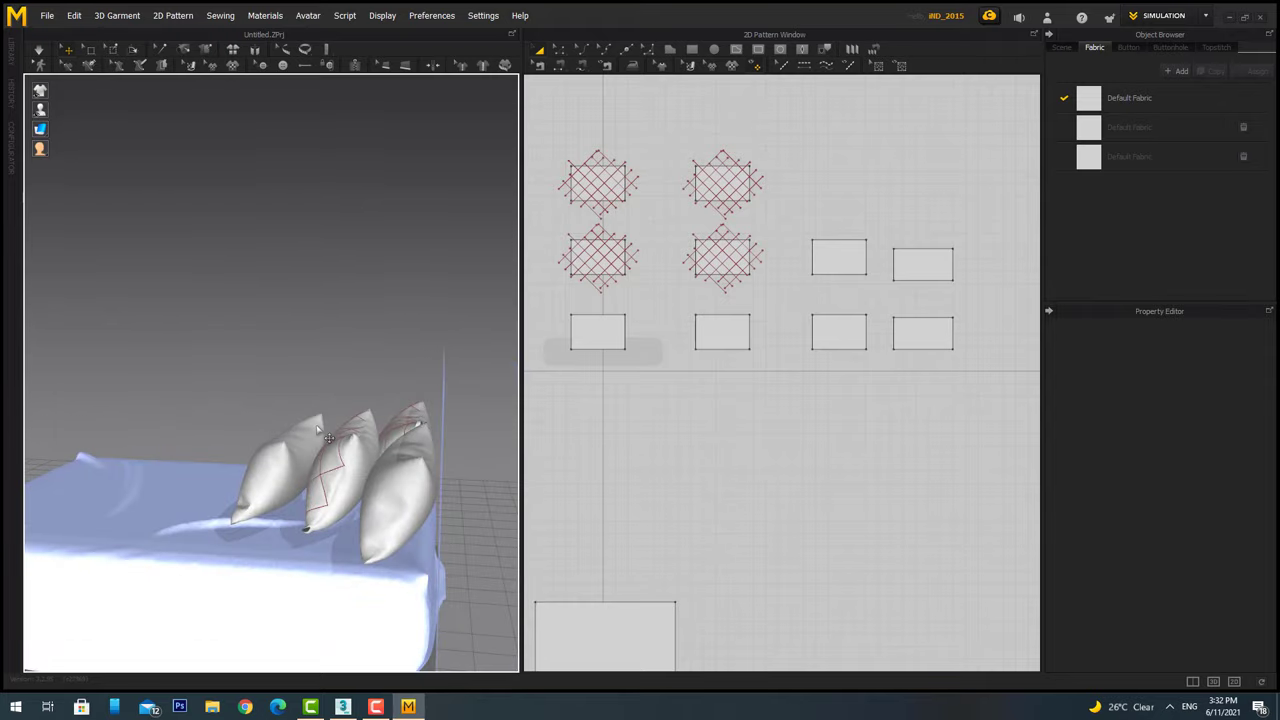
right_click_drag(500, 380, 457, 391)
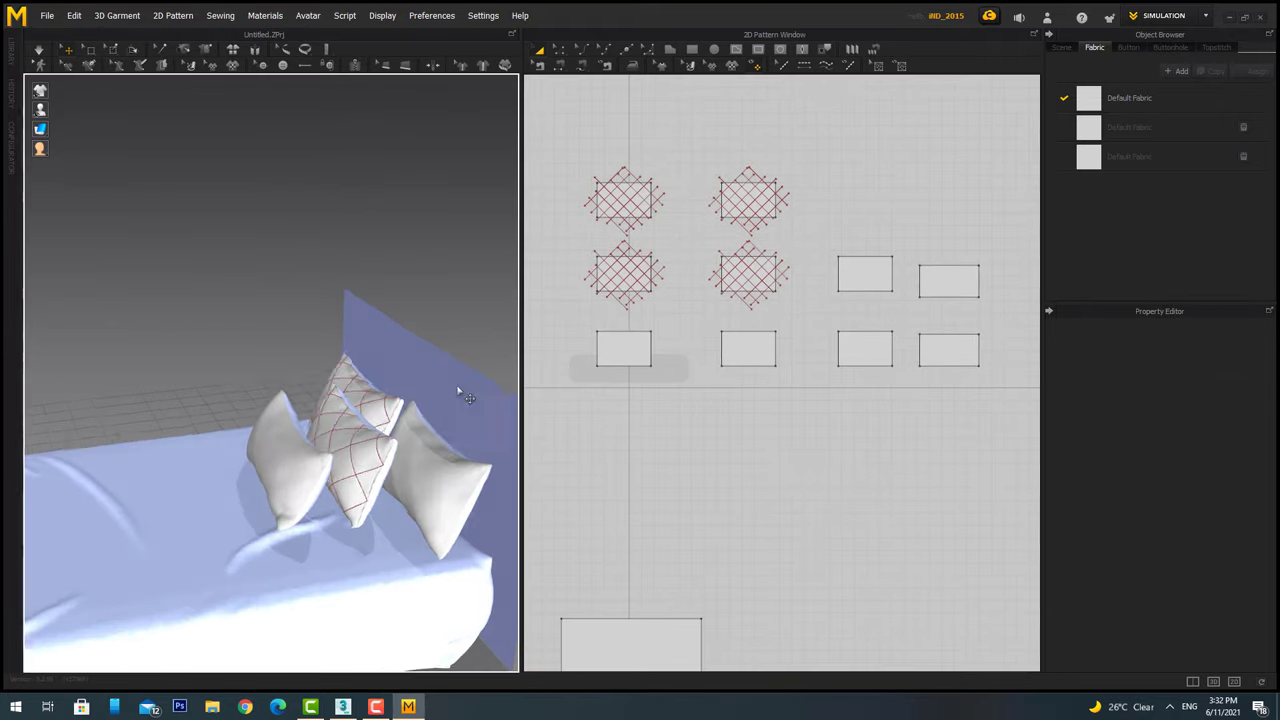
mouse_move(480, 470)
right_mouse_down()
mouse_move(405, 478)
mouse_move(406, 500)
mouse_move(258, 541)
right_mouse_up()
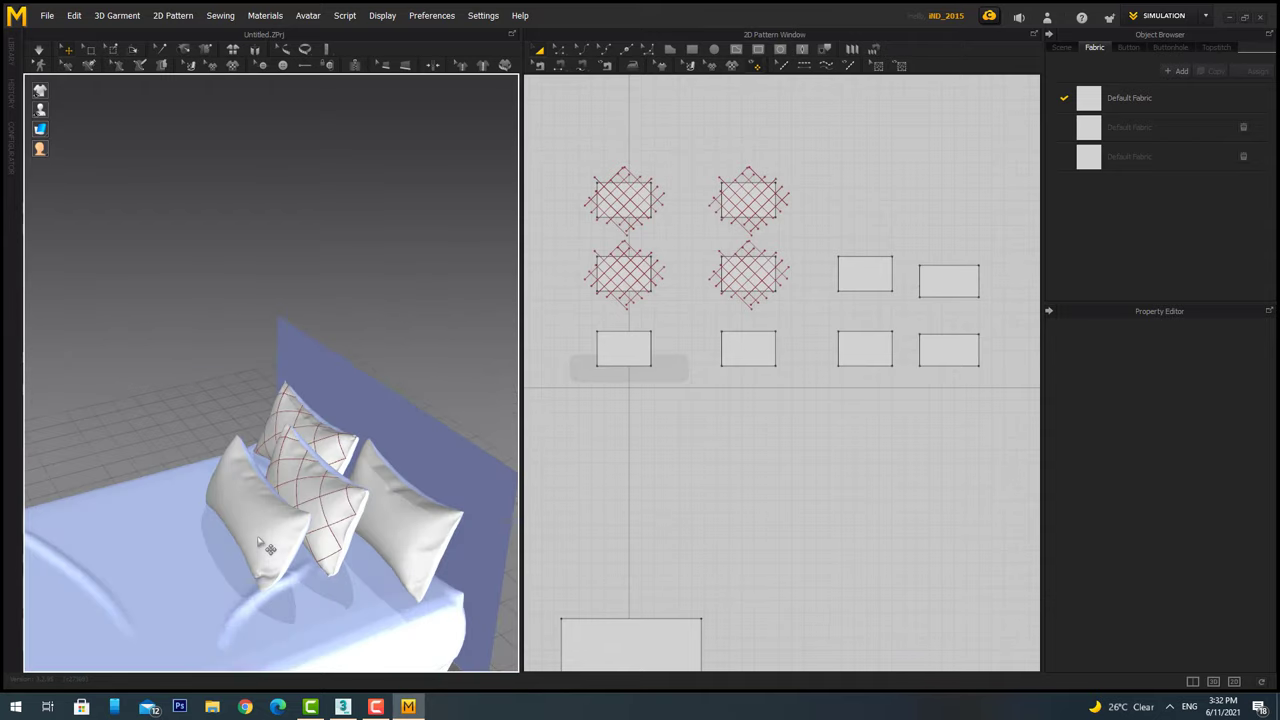
Give the crosshatch quilted pillow 102% weft and 104% warp shrinkage, then review the pillow row.
left_click(300, 470)
left_click(1198, 428)
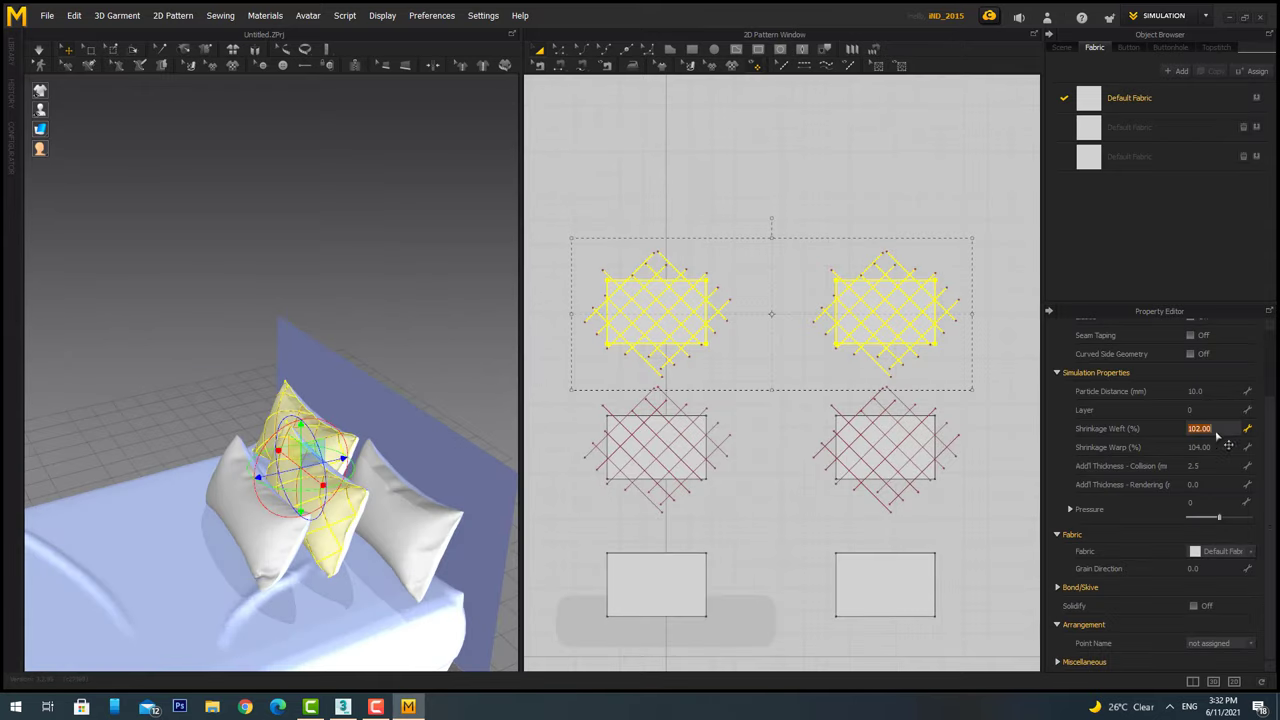
left_click(395, 350)
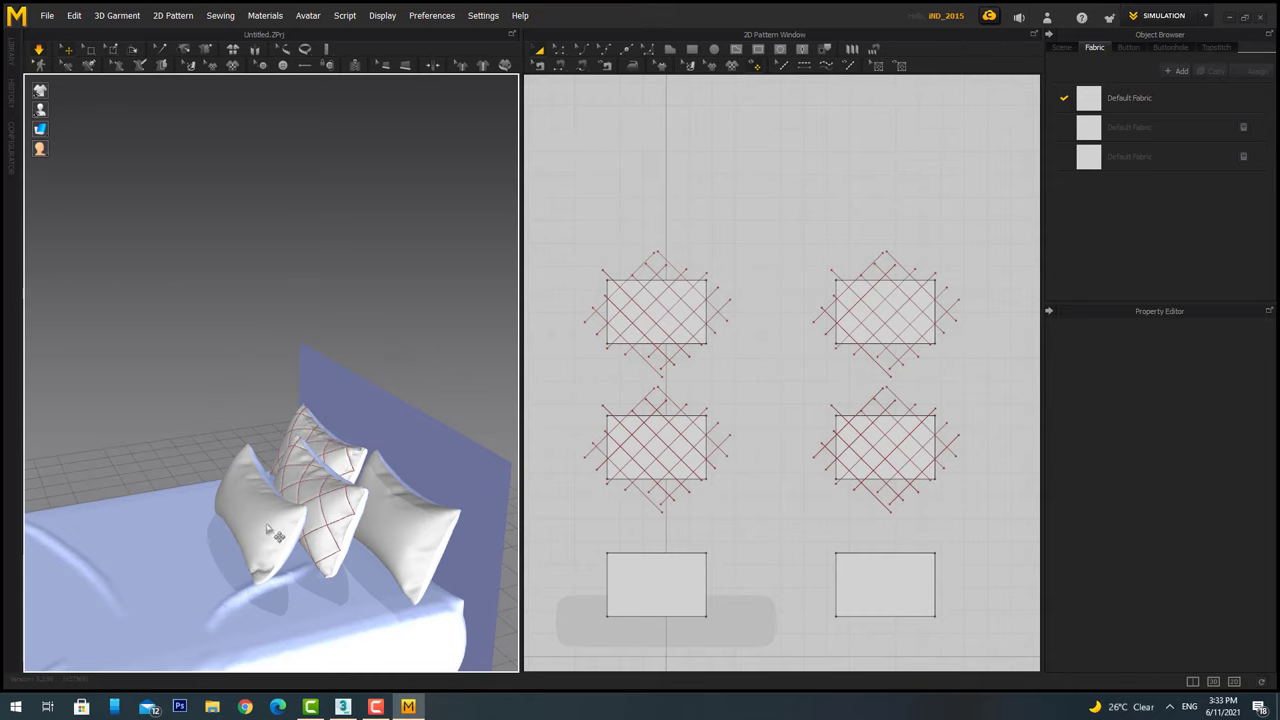
mouse_move(271, 532)
right_mouse_down()
mouse_move(366, 580)
mouse_move(354, 426)
mouse_move(371, 486)
mouse_move(413, 430)
mouse_move(294, 457)
right_mouse_up()
scroll(377, 366, "up", 3)
scroll(394, 371, "up", 3)
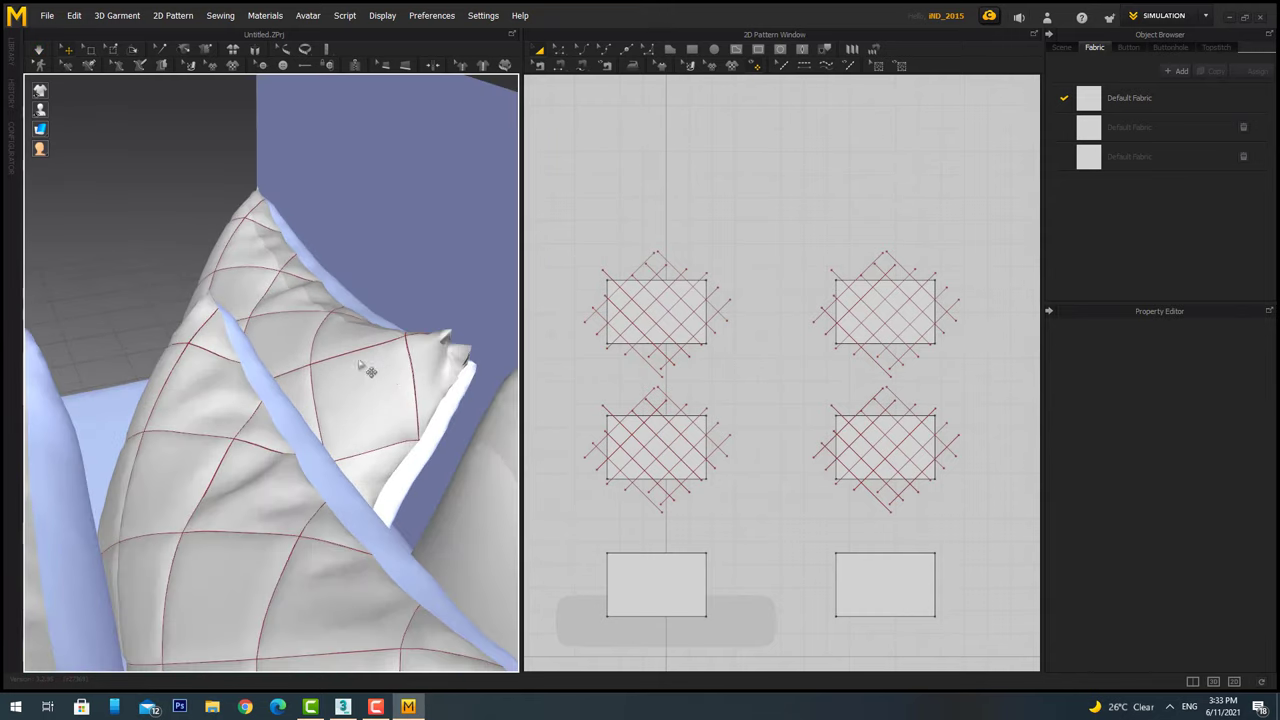
scroll(368, 370, "down", 5)
key("ctrl+a")
left_click(195, 270)
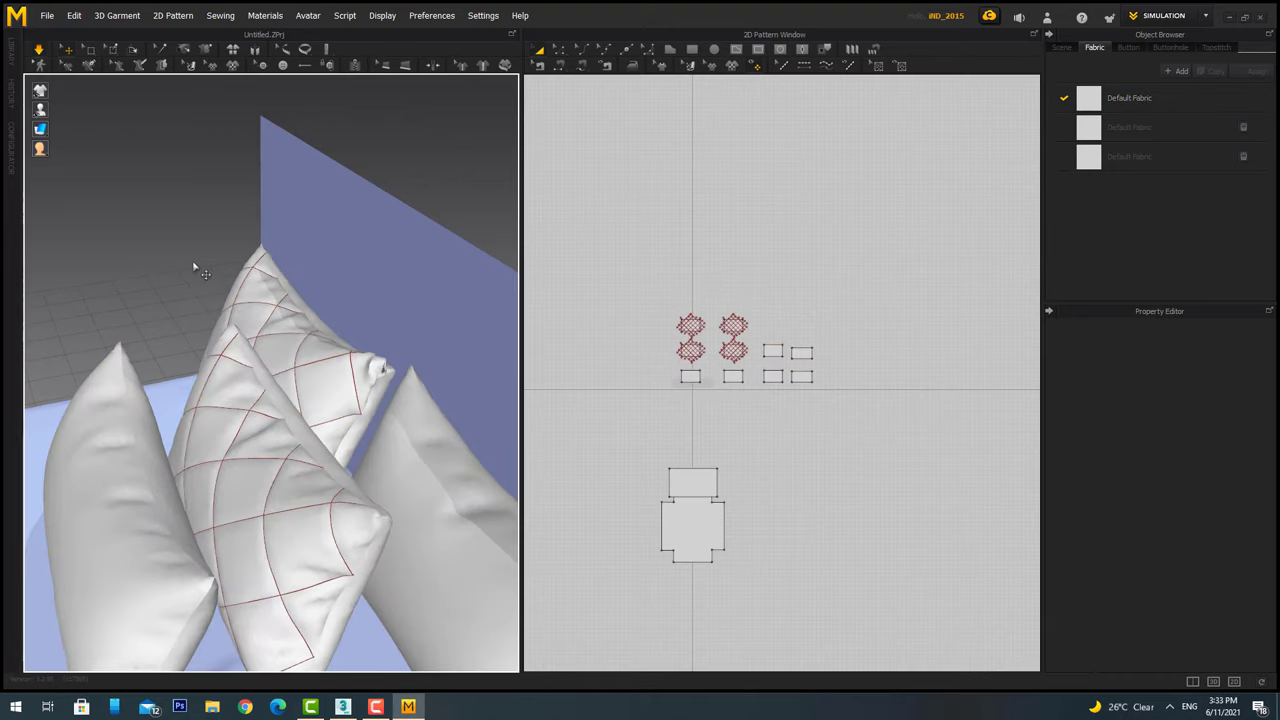
mouse_move(195, 270)
right_mouse_down()
mouse_move(200, 423)
mouse_move(497, 415)
mouse_move(234, 423)
right_mouse_up()
scroll(200, 423, "down", 5)
Select all pillow patterns and simulate so the pillows start plumping against the headboard.
key("ctrl+a")
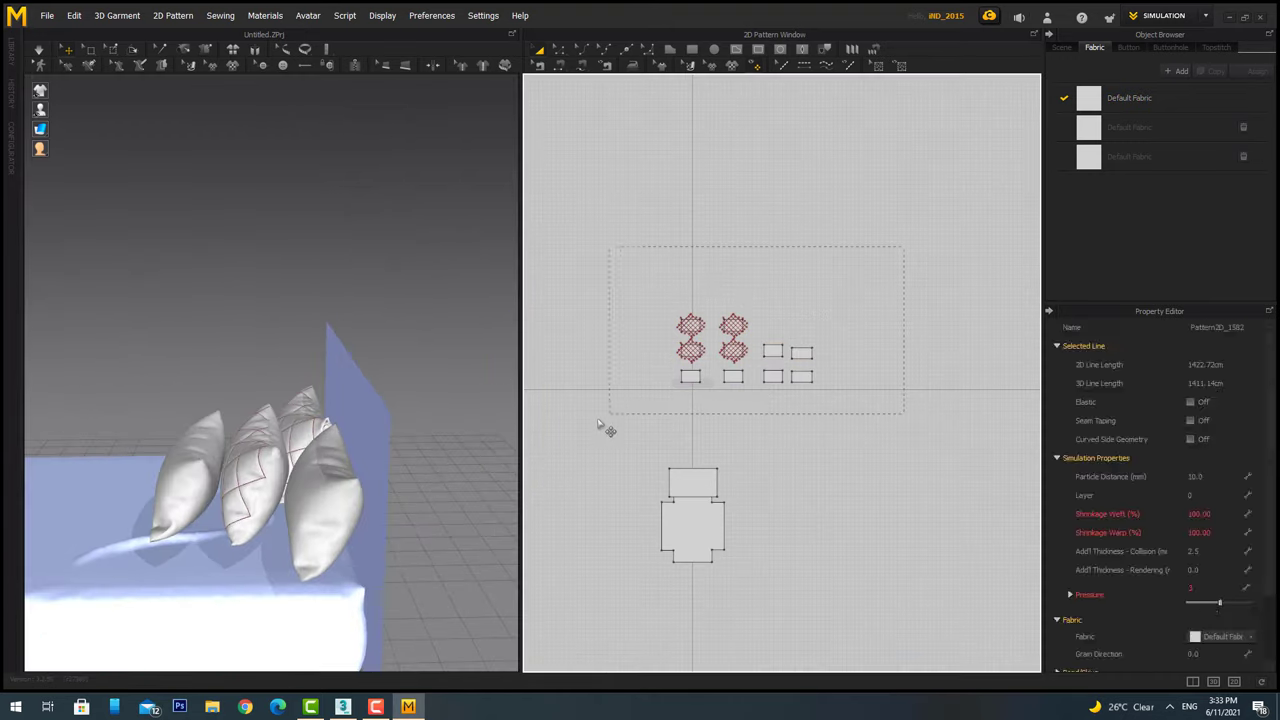
mouse_move(603, 429)
right_mouse_down()
mouse_move(372, 436)
mouse_move(370, 412)
right_mouse_up()
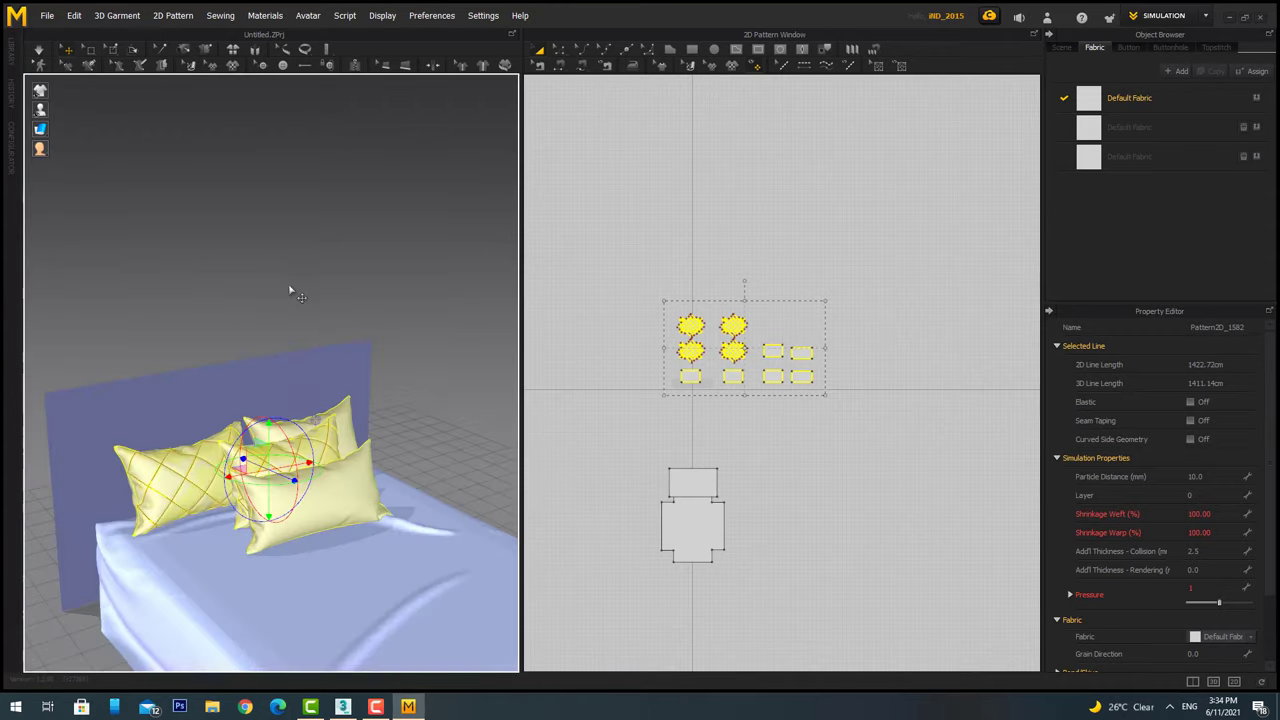
left_click(289, 291)
scroll(366, 500, "up", 5)
mouse_move(314, 523)
right_mouse_down()
mouse_move(300, 450)
mouse_move(775, 405)
right_mouse_up()
scroll(285, 466, "down", 5)
key("ctrl+a")
key("Escape")
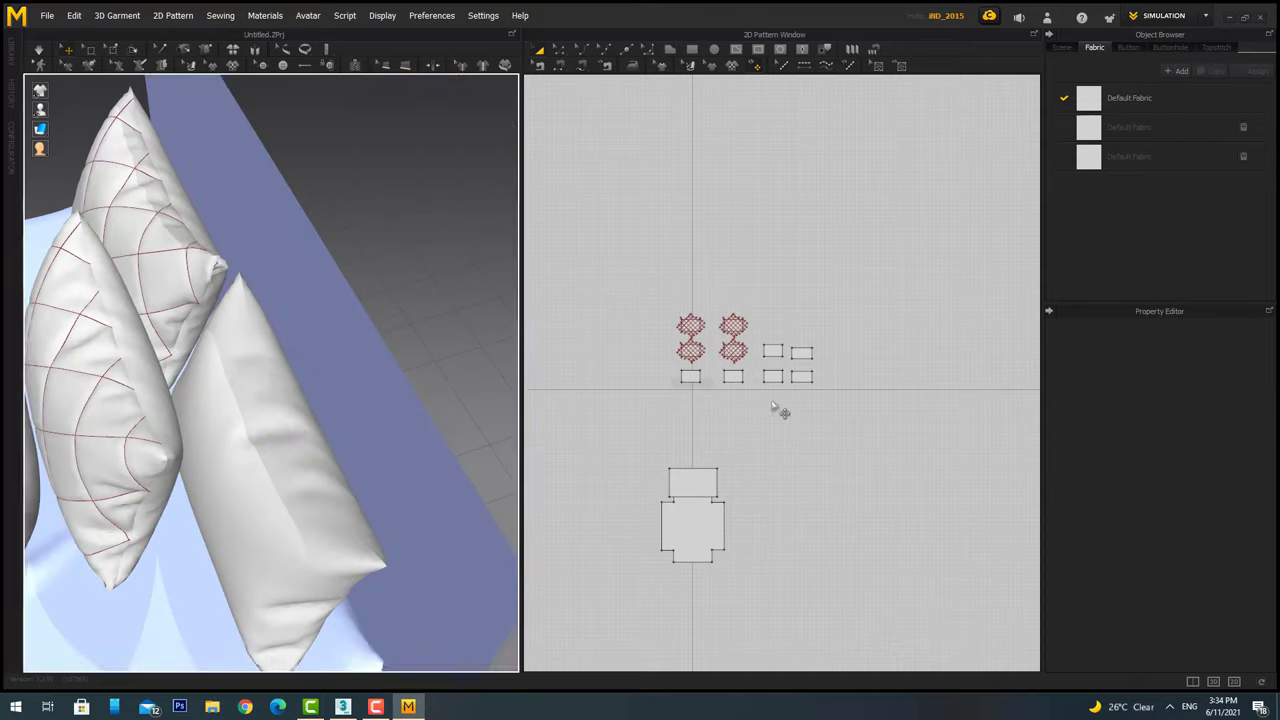
key("ctrl+a")
right_click_drag(343, 286, 395, 217)
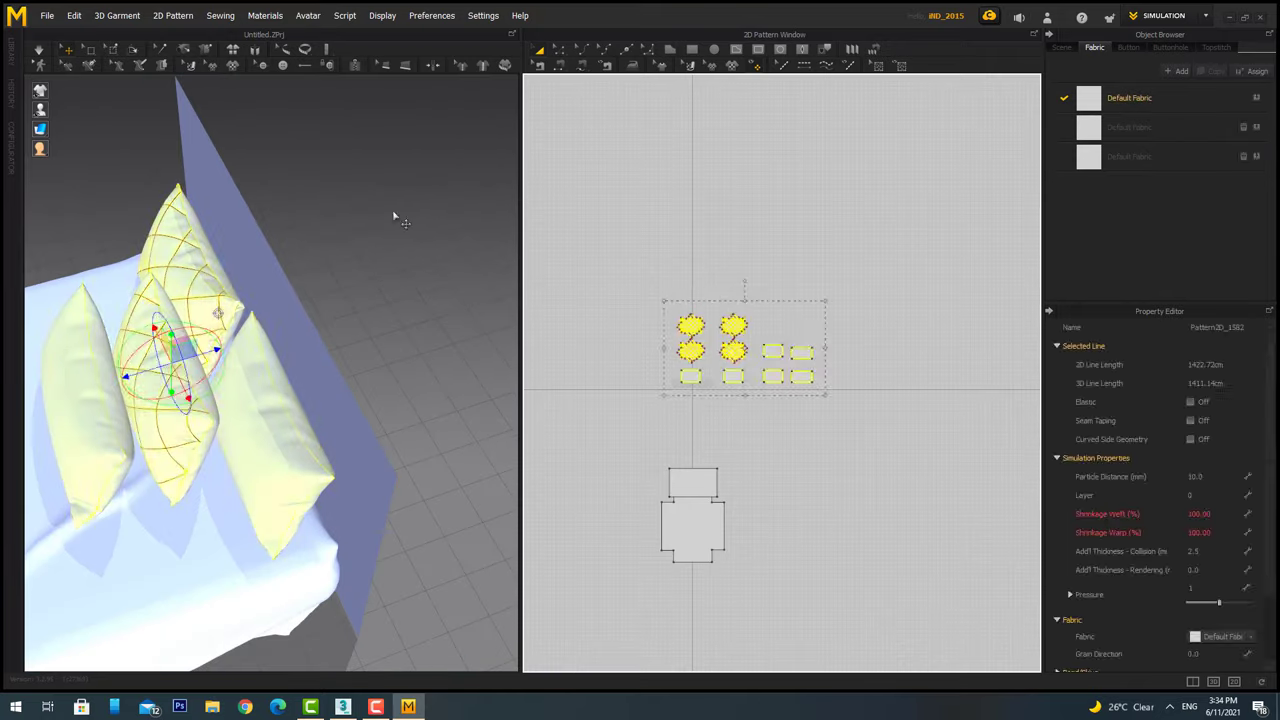
scroll(395, 217, "up", 5)
Keep simulating until the pillows settle into a soft rumpled row, checking from several angles.
left_click(651, 354)
scroll(651, 354, "up", 5)
mouse_move(474, 266)
right_mouse_down()
mouse_move(314, 271)
mouse_move(366, 388)
right_mouse_up()
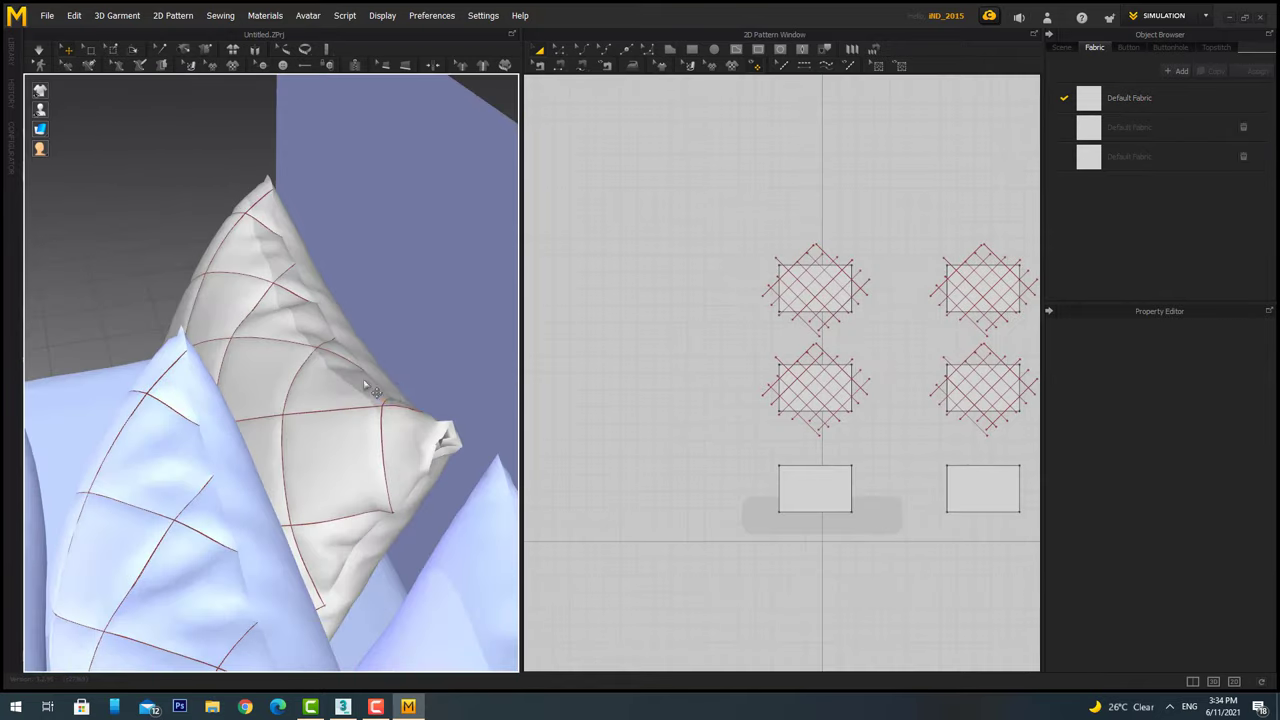
mouse_move(286, 244)
right_mouse_down()
mouse_move(319, 292)
mouse_move(514, 286)
mouse_move(134, 354)
mouse_move(314, 266)
mouse_move(397, 296)
mouse_move(357, 286)
mouse_move(337, 334)
mouse_move(270, 365)
mouse_move(276, 406)
right_mouse_up()
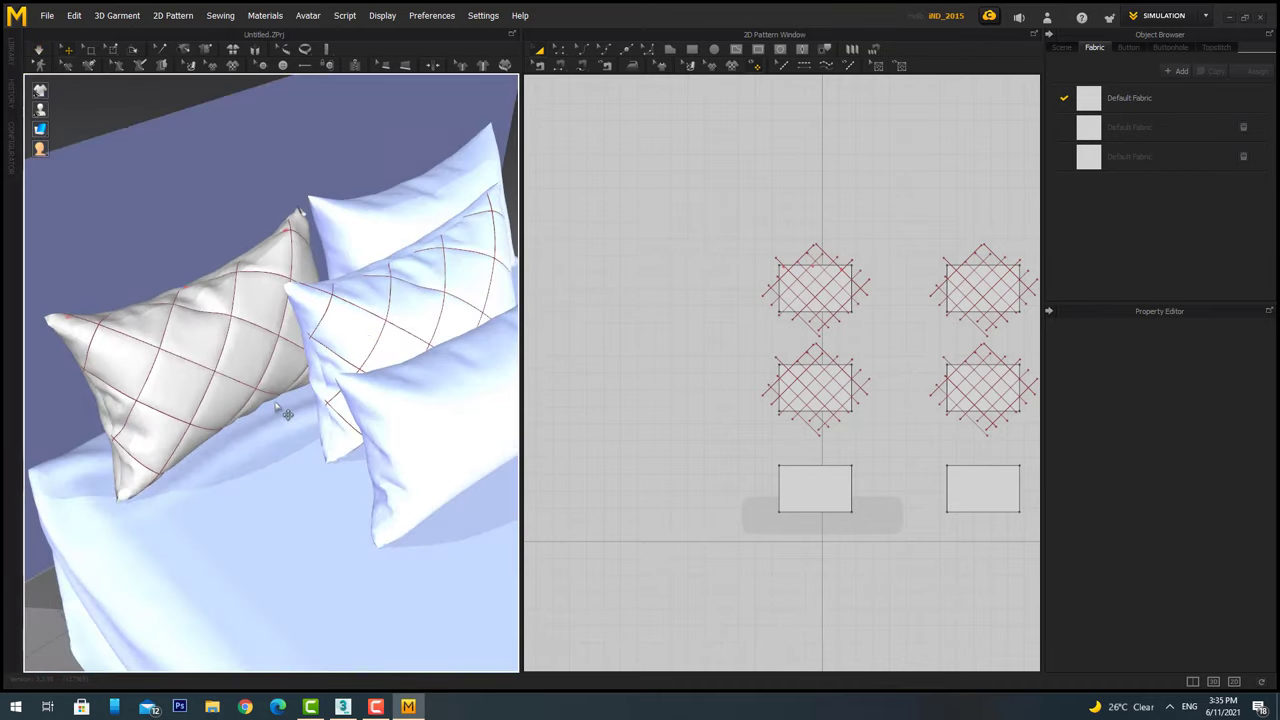
left_click(239, 327)
right_click_drag(239, 327, 366, 268)
key("ctrl+a")
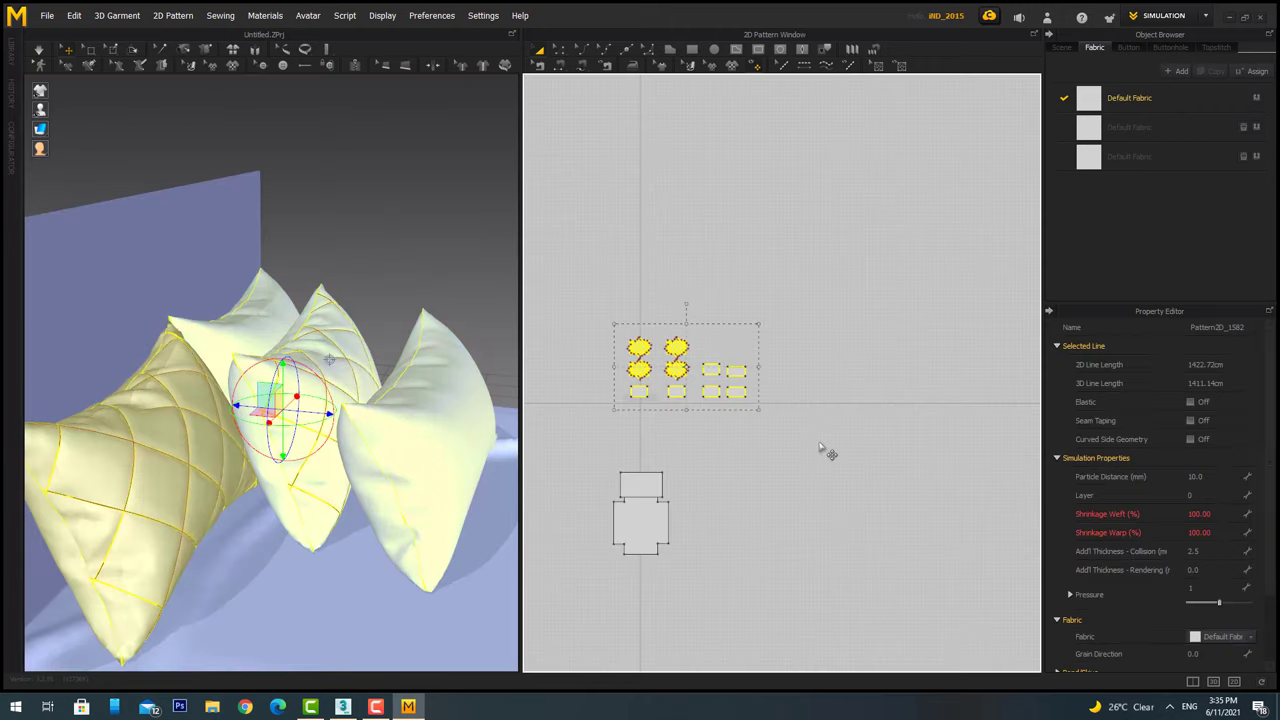
left_click(403, 286)
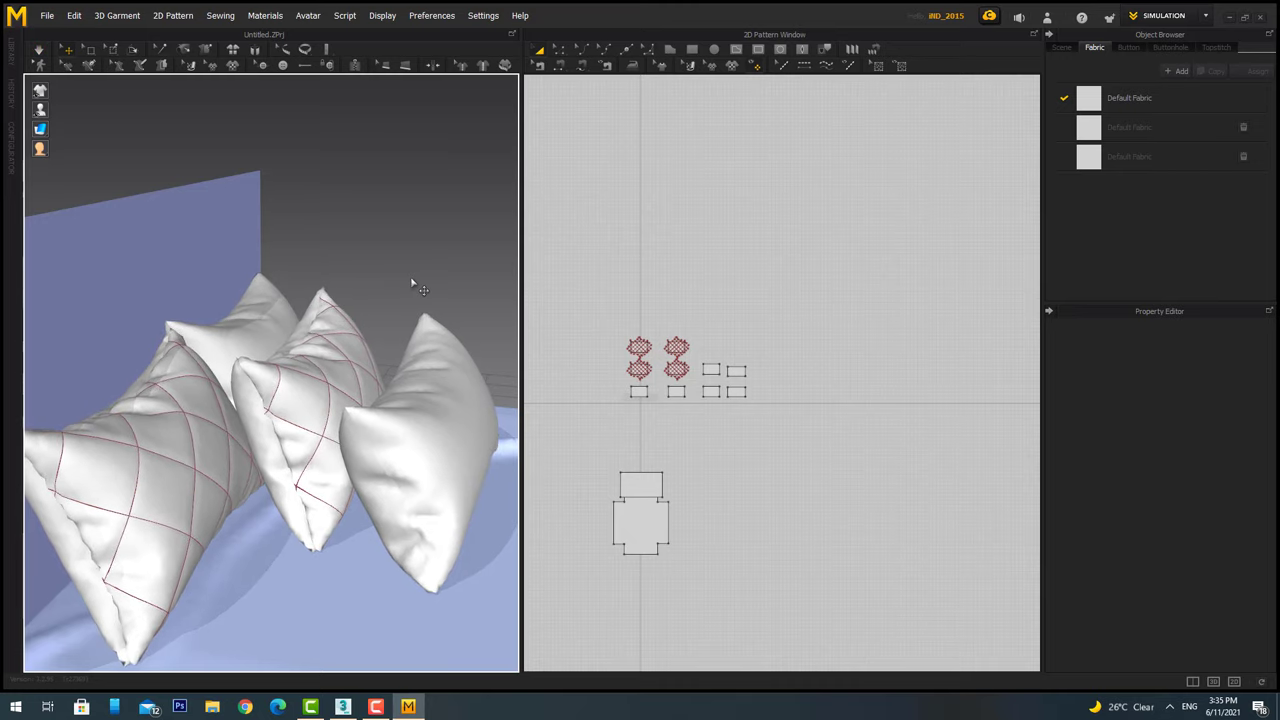
scroll(417, 288, "down", 3)
mouse_move(417, 288)
right_mouse_down()
mouse_move(429, 409)
mouse_move(337, 371)
right_mouse_up()
scroll(380, 365, "up", 5)
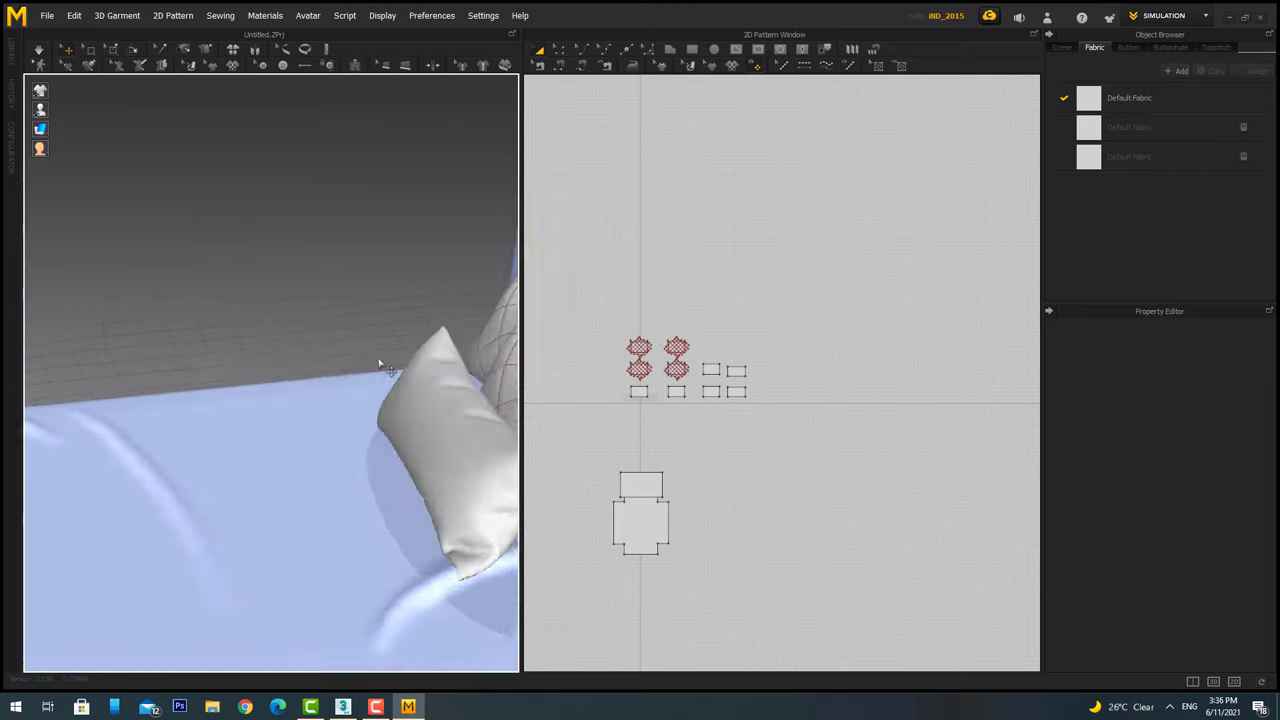
key("ctrl+a")
scroll(380, 365, "down", 3)
Inspect the quilted panels and the left, right and back pillows one by one.
scroll(878, 393, "up", 2)
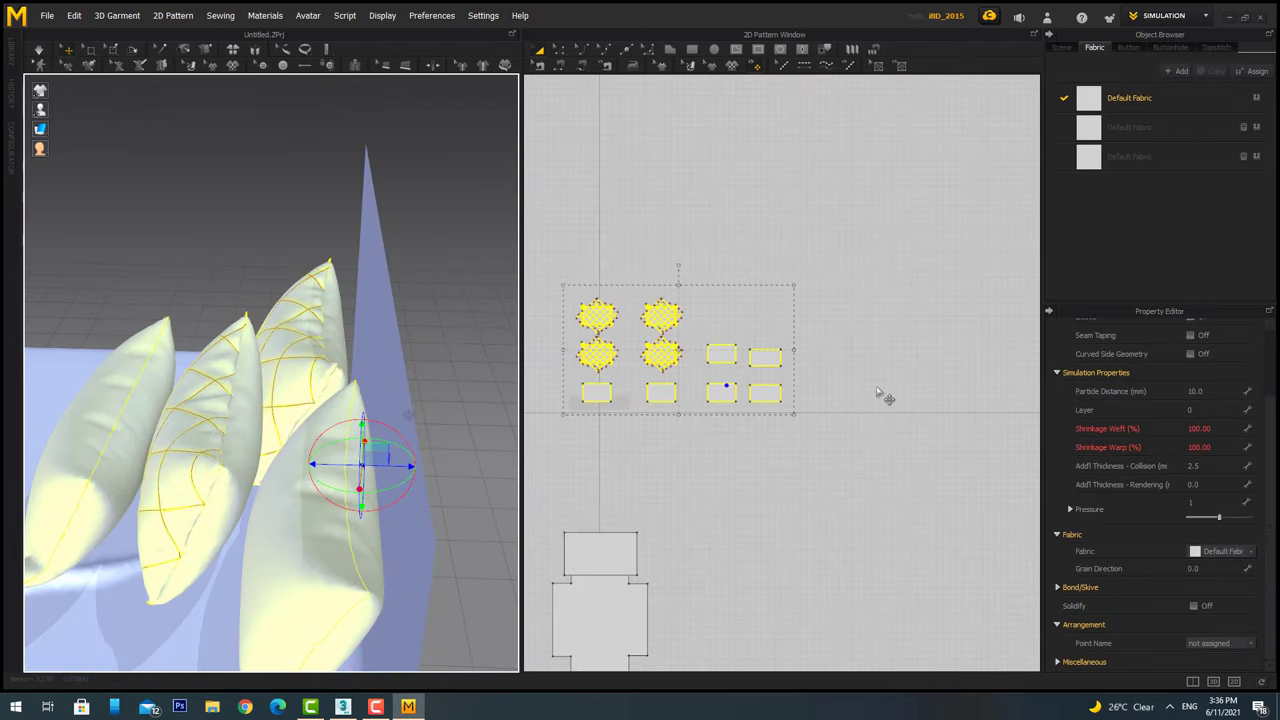
left_click(878, 393)
scroll(749, 337, "up", 2)
left_click_drag(957, 343, 703, 420)
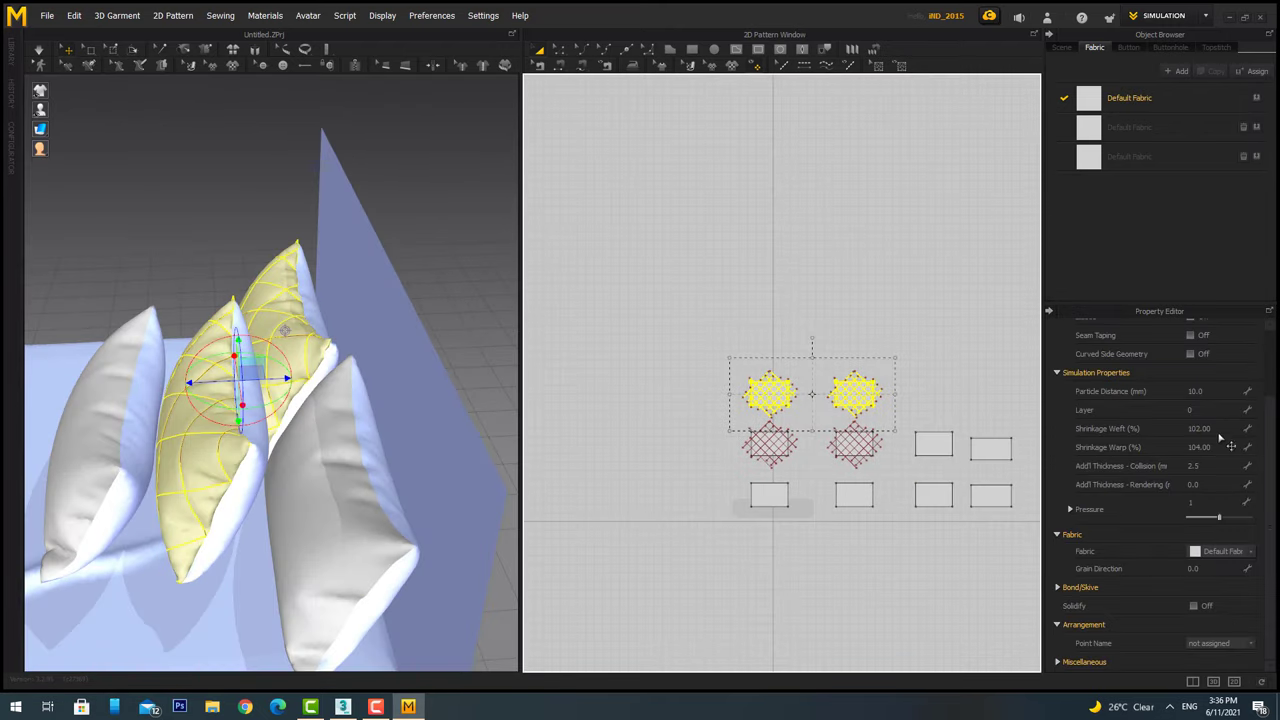
right_click_drag(234, 371, 230, 424)
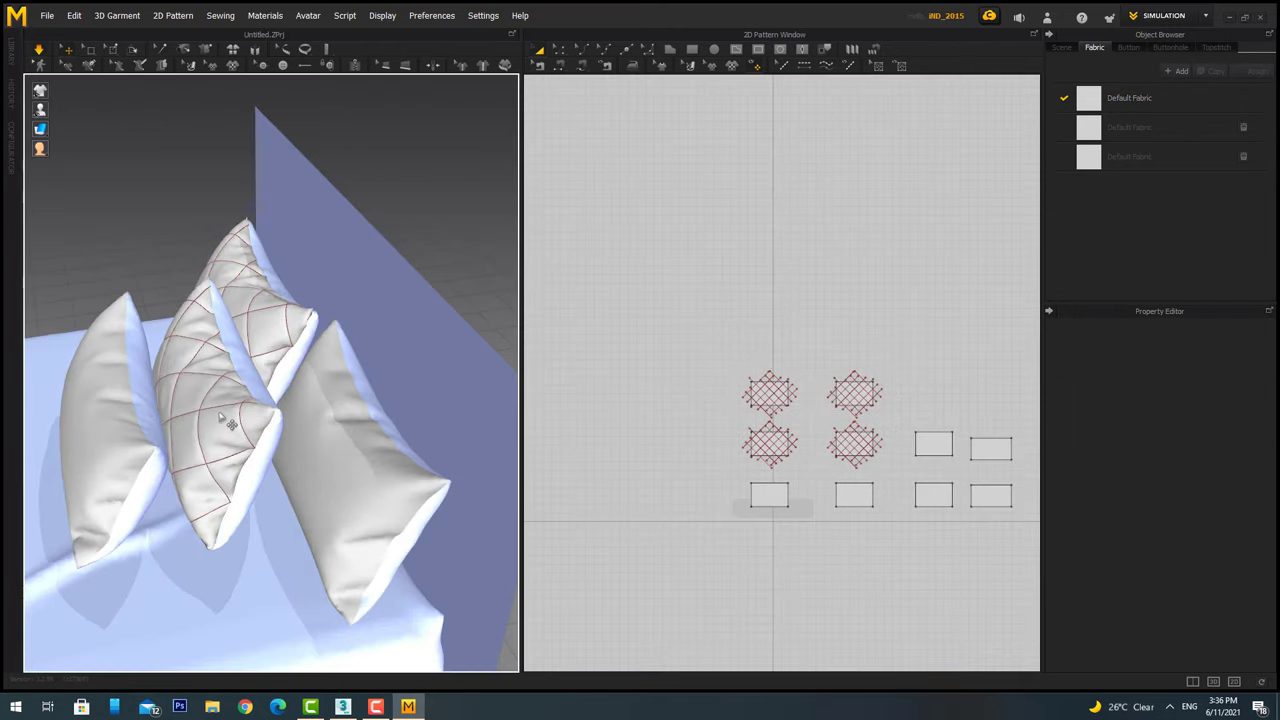
left_click(100, 438)
left_click(933, 444)
mouse_move(300, 440)
right_mouse_down()
mouse_move(290, 390)
mouse_move(177, 337)
right_mouse_up()
left_click(177, 337)
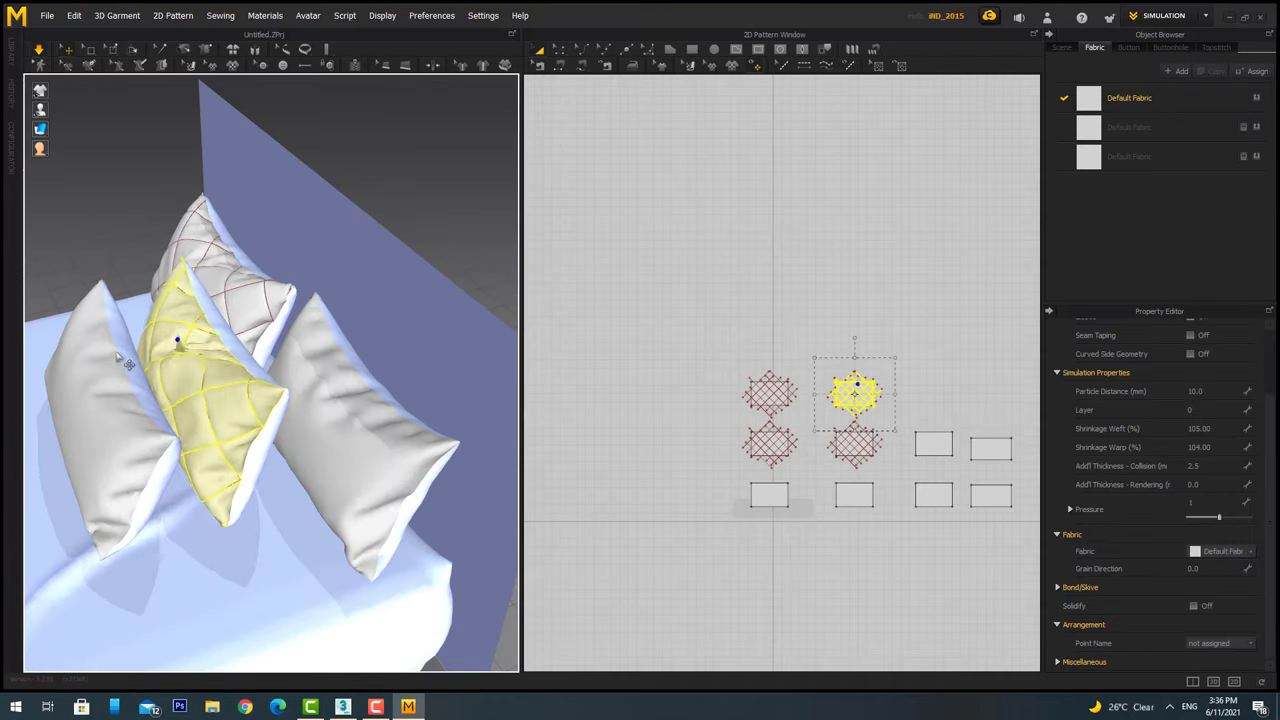
left_click(86, 371)
left_click(220, 260)
Check all pillow patterns together, then view the bed from low angled sides.
mouse_move(220, 260)
right_mouse_down()
mouse_move(128, 218)
mouse_move(307, 433)
right_mouse_up()
left_click(128, 218)
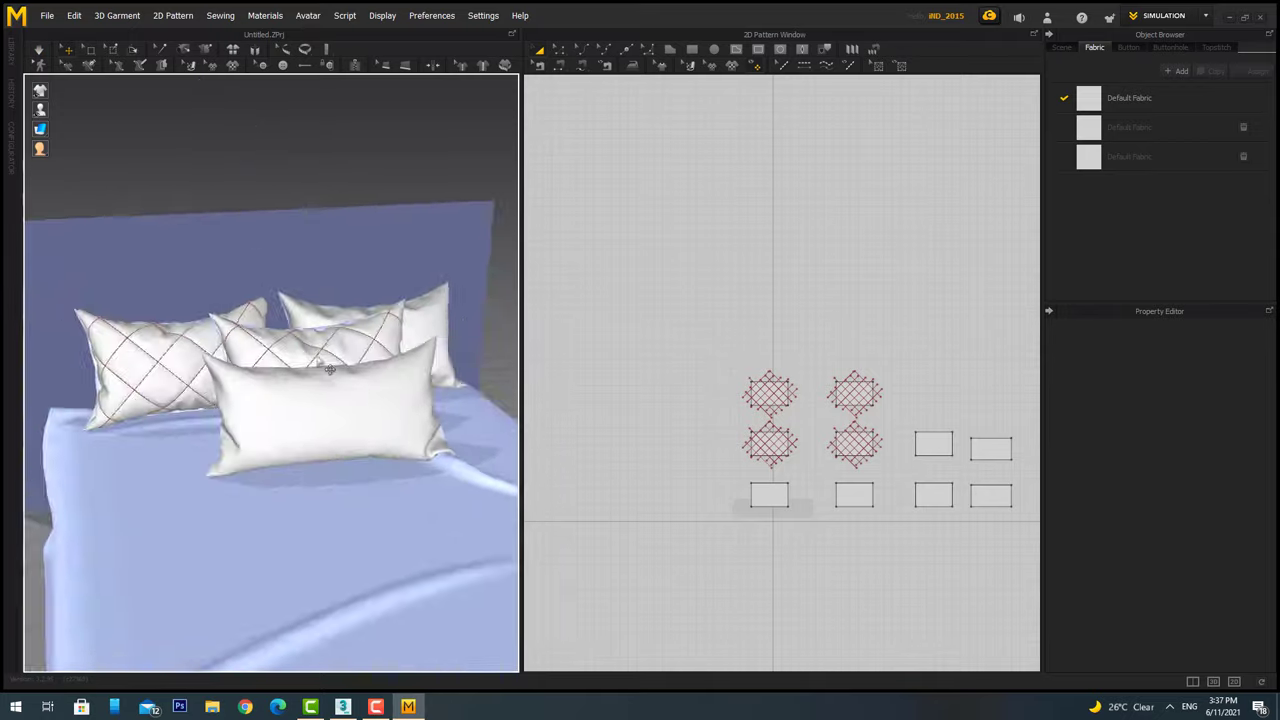
left_click(307, 433)
left_click(280, 257)
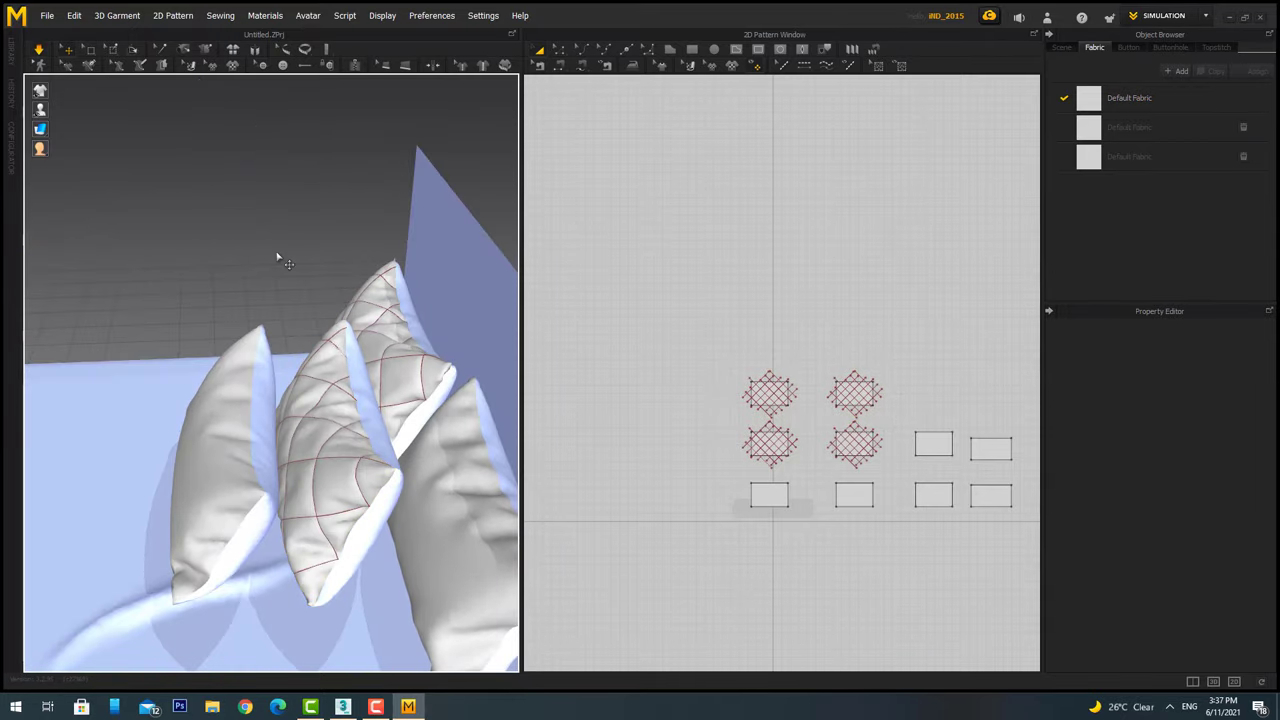
mouse_move(280, 257)
right_mouse_down()
mouse_move(274, 337)
mouse_move(572, 298)
right_mouse_up()
scroll(572, 298, "down", 3)
left_click_drag(920, 286, 595, 515)
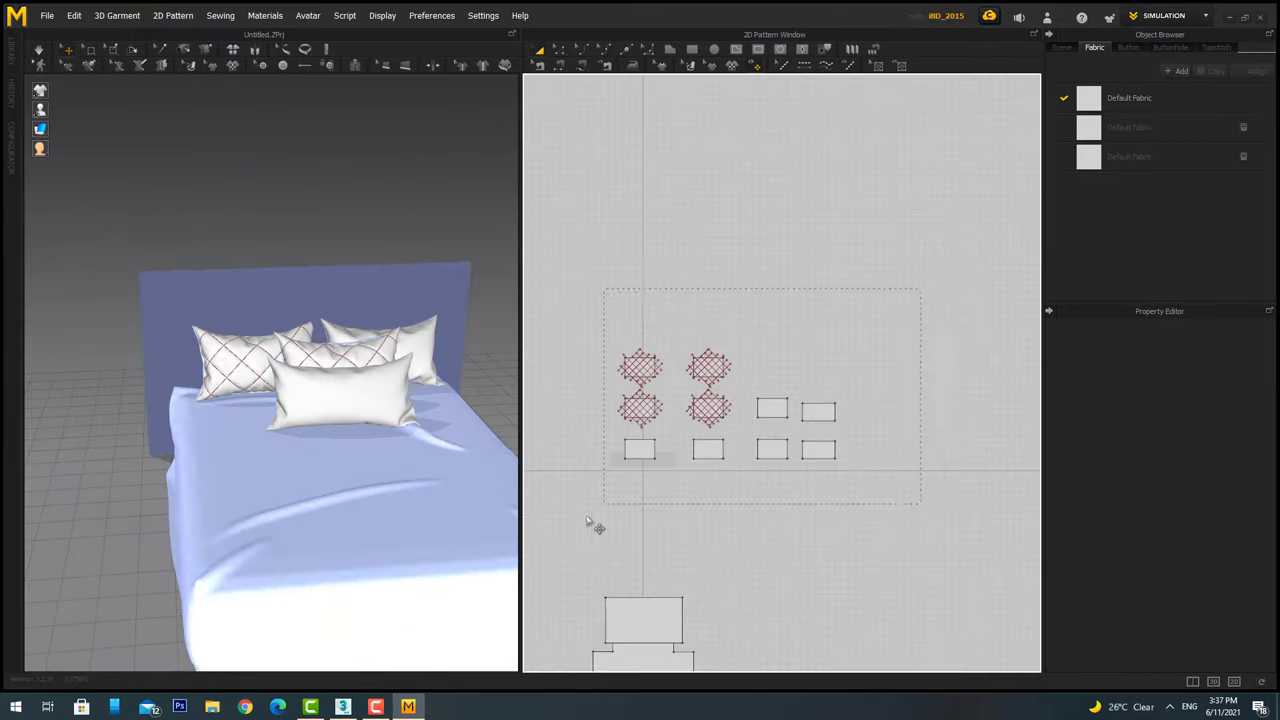
left_click(795, 497)
right_click_drag(500, 363, 166, 366)
scroll(740, 400, "up", 1)
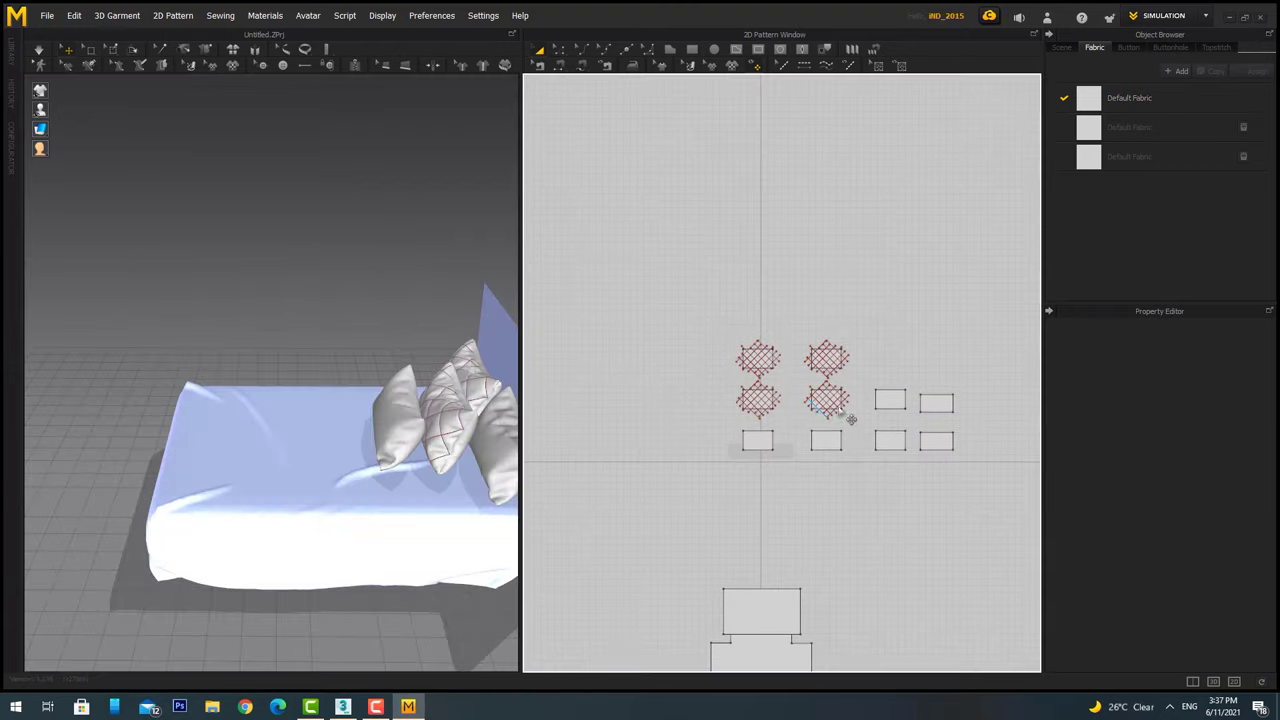
scroll(849, 420, "up", 3)
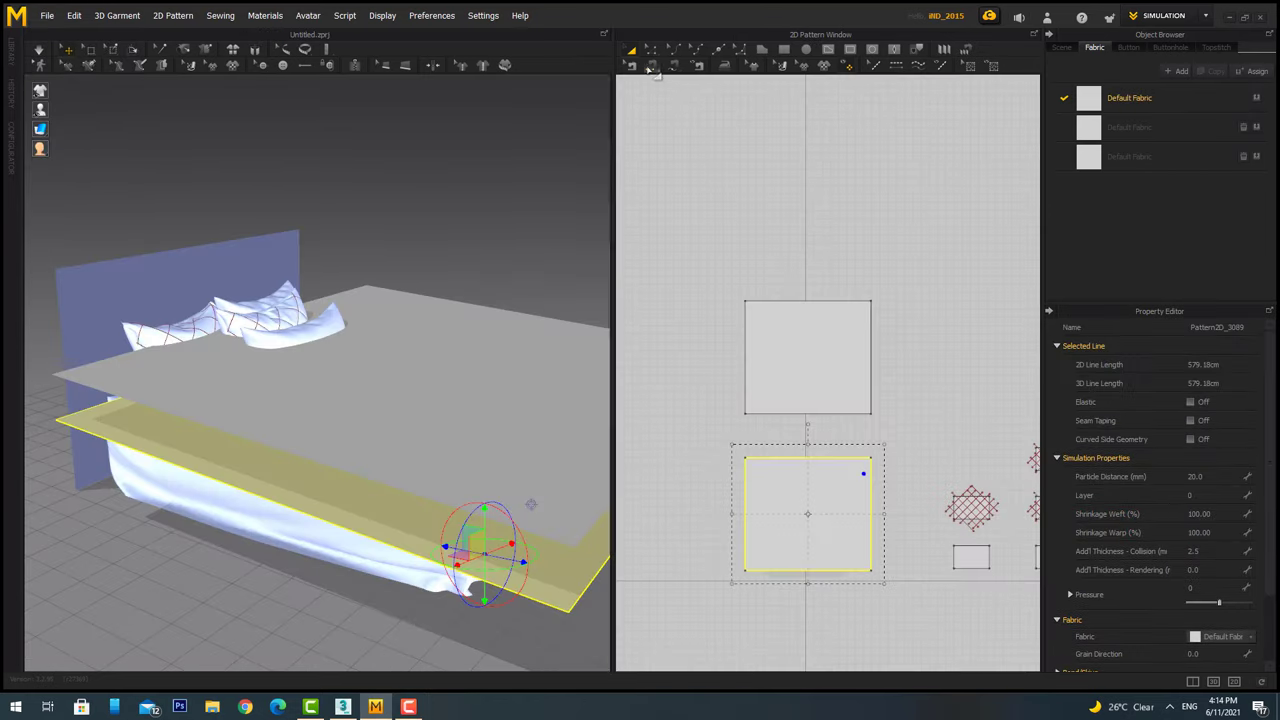
Segment-sew the two square bedspread panels' edges, simulate, and select the upper panel.
left_click(651, 67)
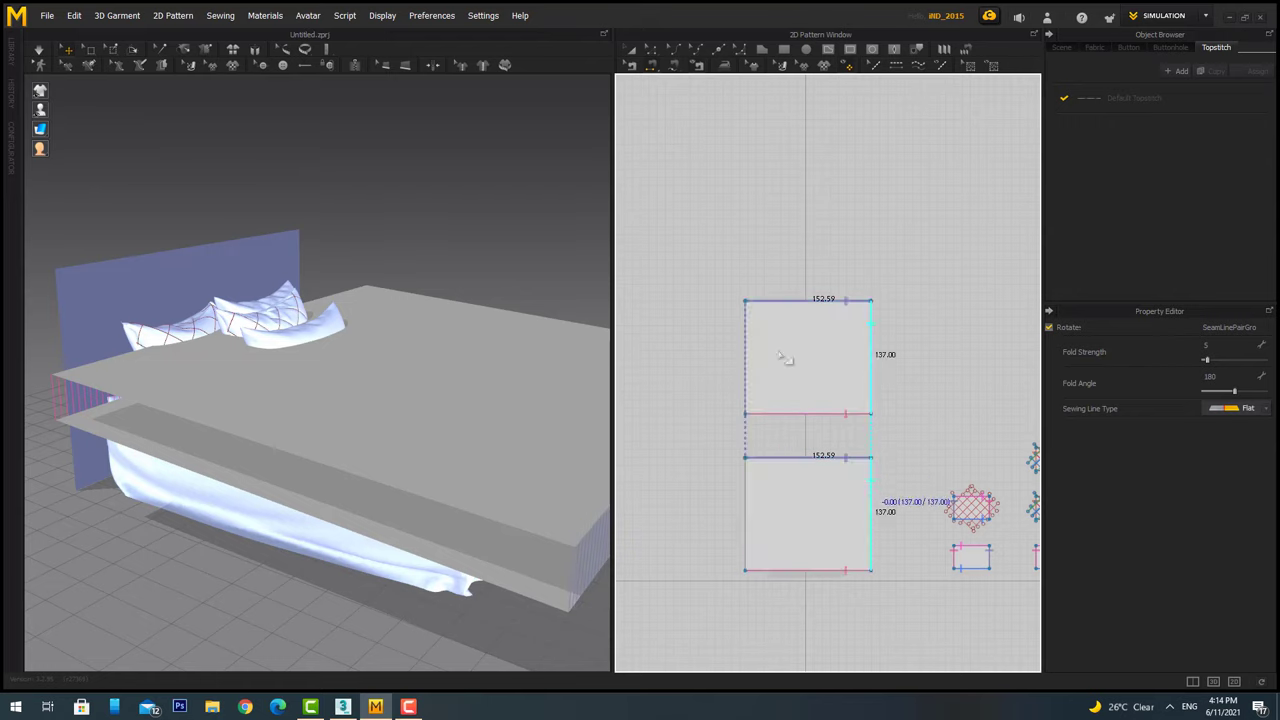
key("a")
mouse_move(457, 383)
right_mouse_down()
mouse_move(523, 410)
mouse_move(531, 397)
mouse_move(470, 413)
right_mouse_up()
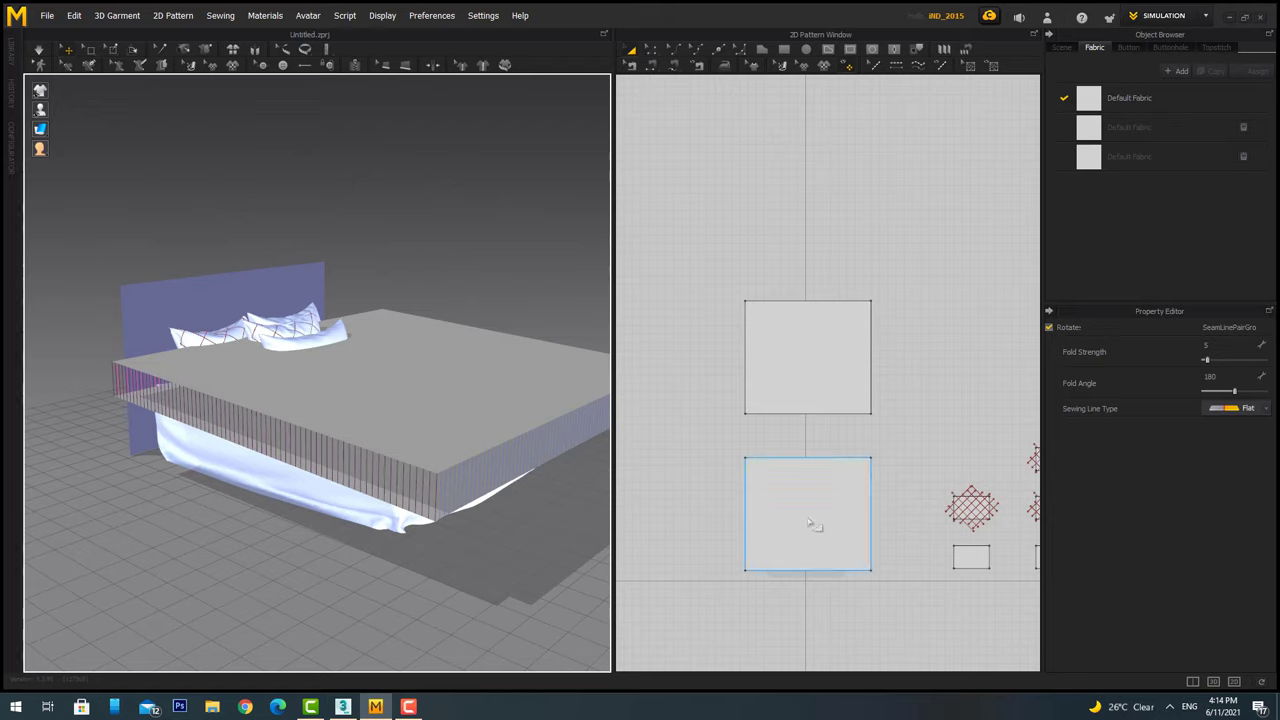
right_click_drag(311, 474, 171, 494)
scroll(900, 500, "up", 2)
left_click(767, 320)
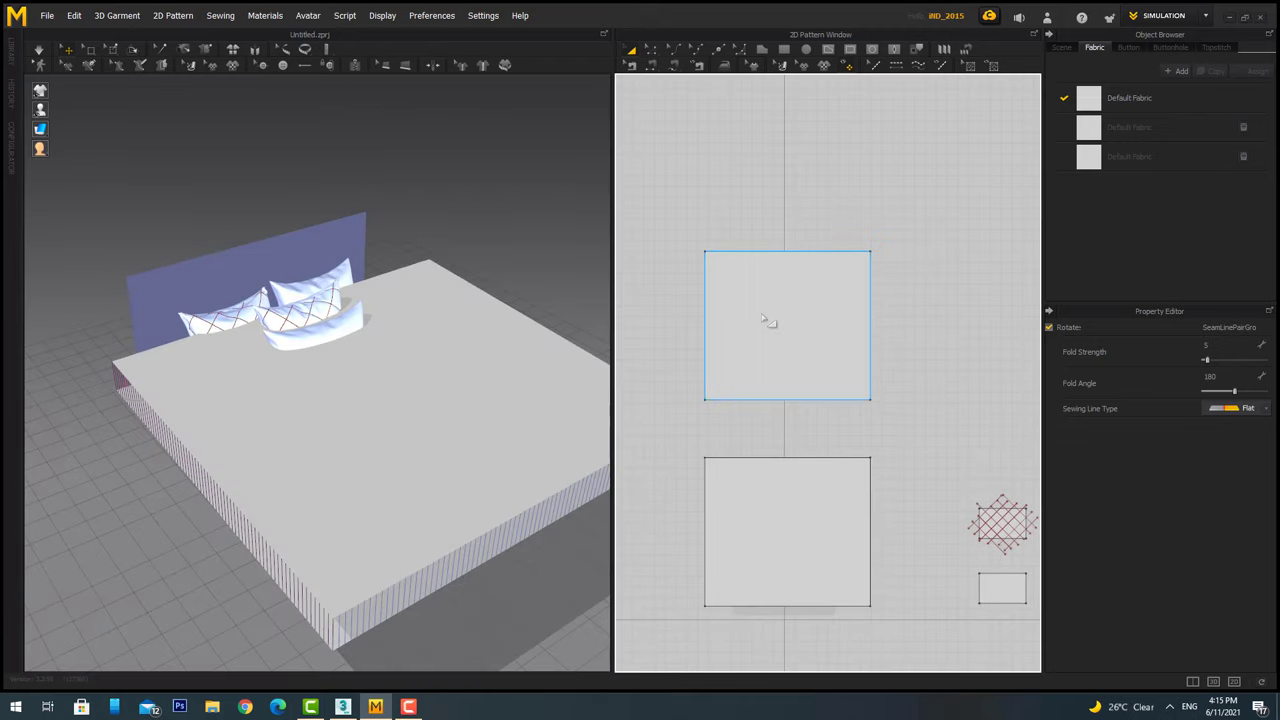
scroll(783, 386, "up", 2)
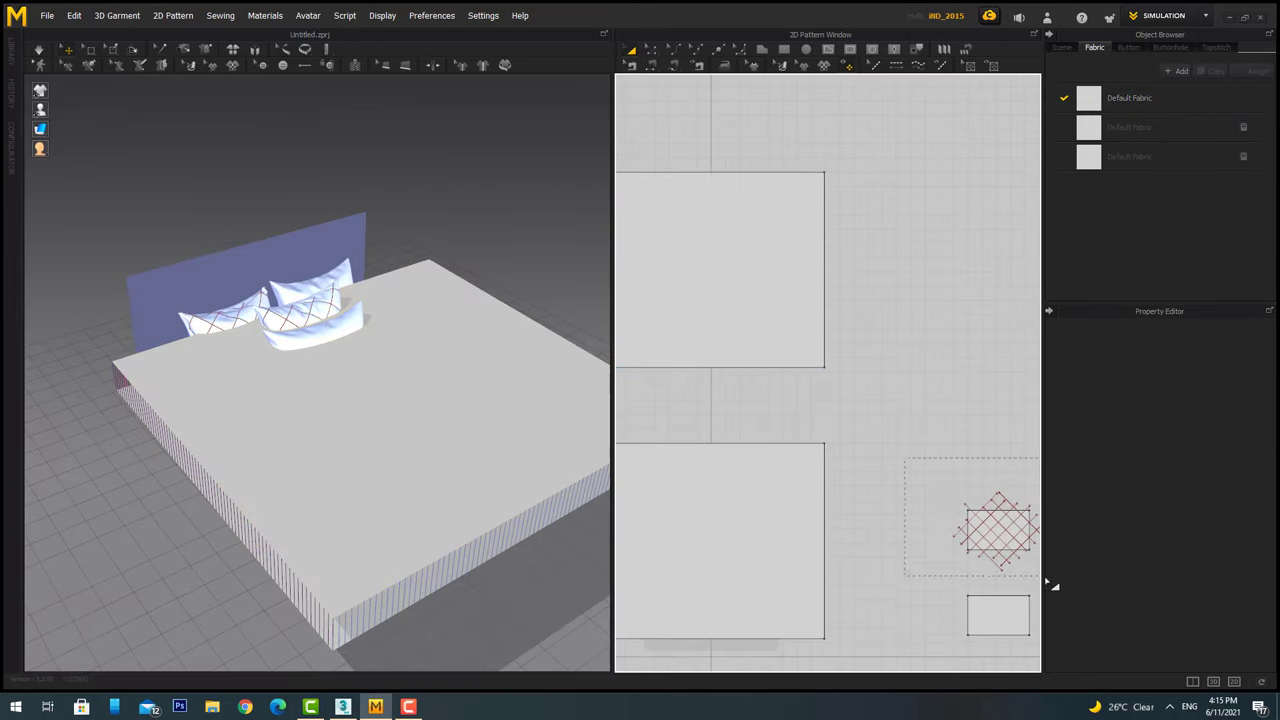
left_click_drag(1047, 579, 1045, 578)
left_click(732, 296)
scroll(732, 296, "up", 2)
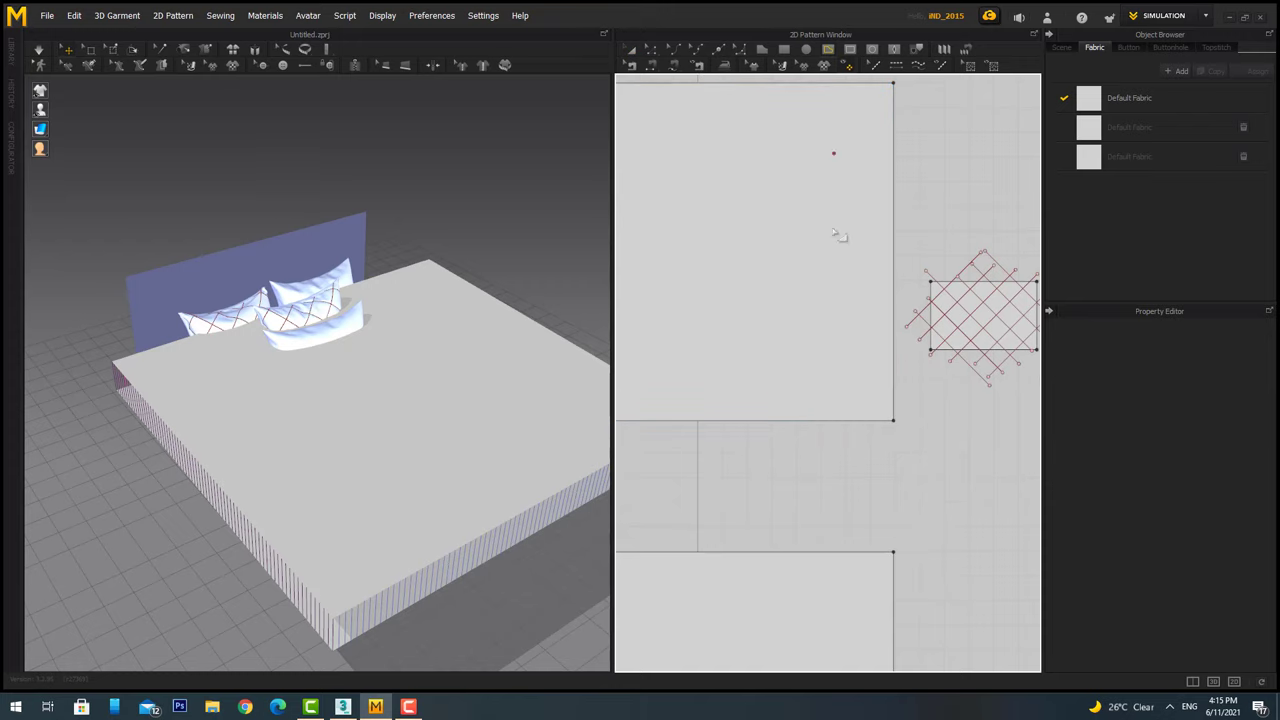
Draw a diagonal fold line on the bedspread and add parallel offset copies of it.
double_click(866, 318)
key("a")
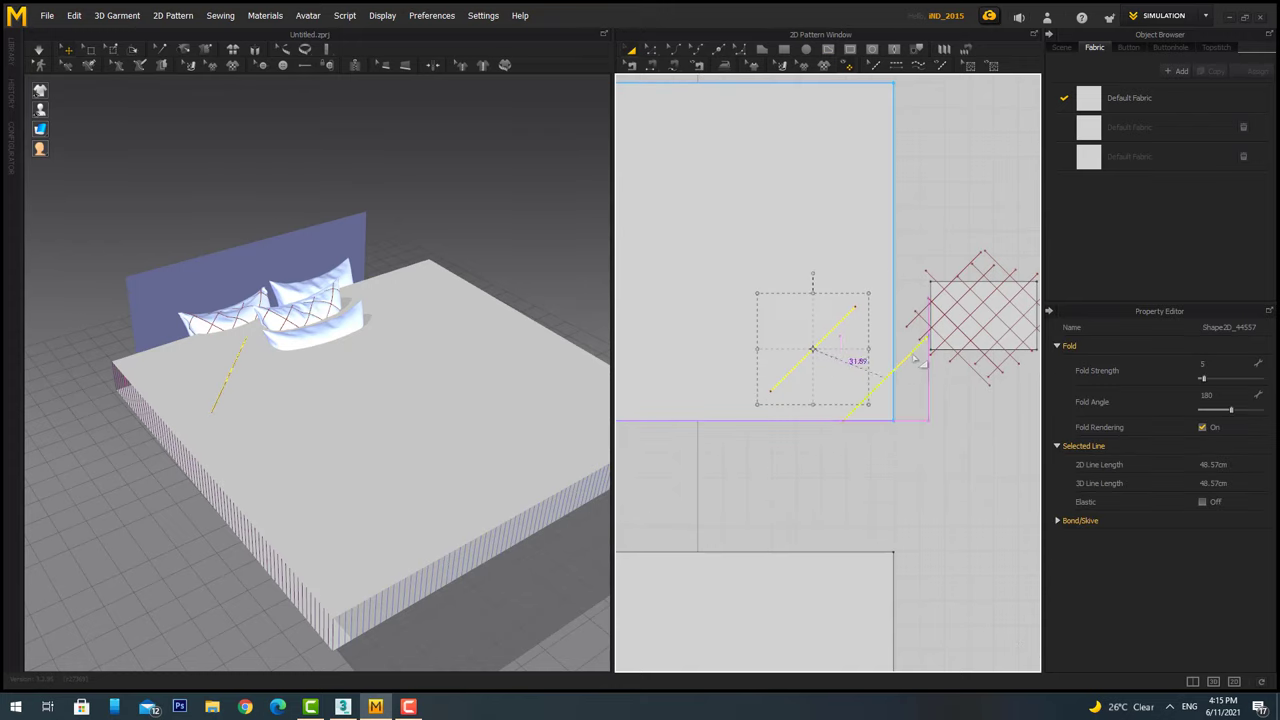
scroll(890, 373, "up", 2)
left_click_drag(830, 446, 820, 425)
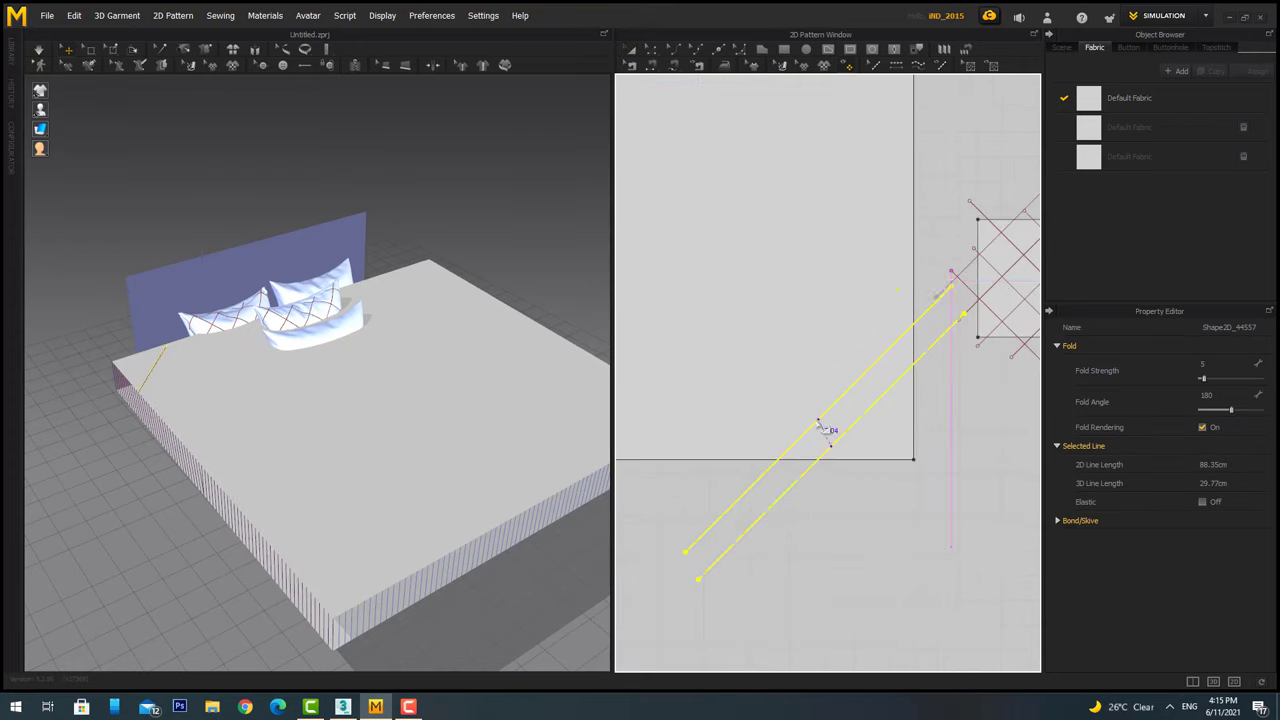
scroll(743, 423, "down", 3)
scroll(766, 366, "up", 2)
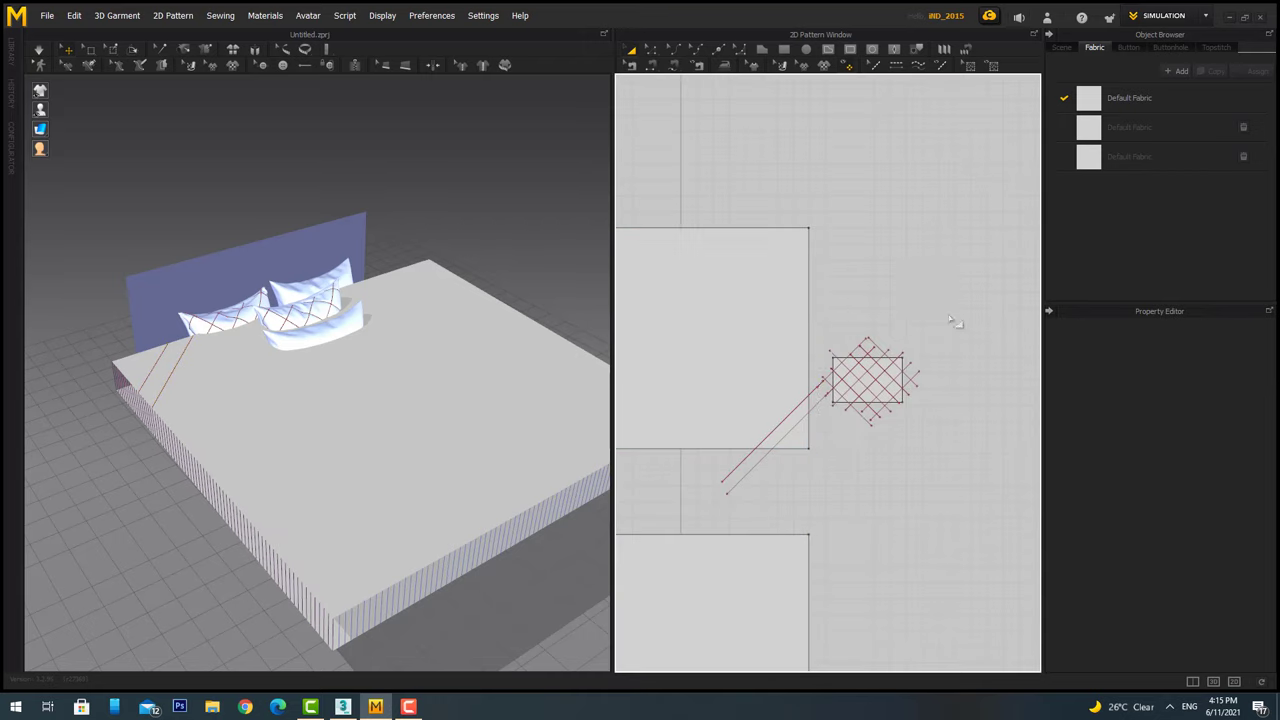
left_click(857, 428)
scroll(857, 430, "down", 1)
scroll(791, 409, "up", 3)
scroll(870, 430, "up", 2)
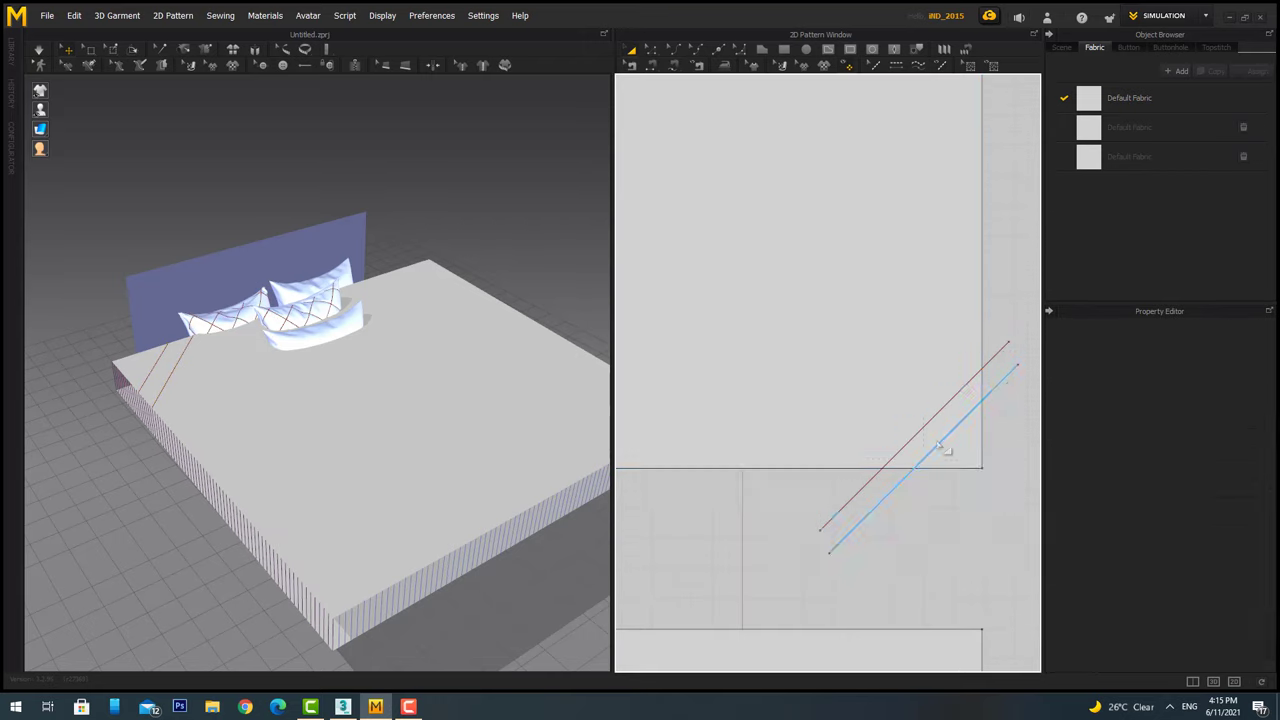
left_click(940, 442)
scroll(915, 507, "down", 1)
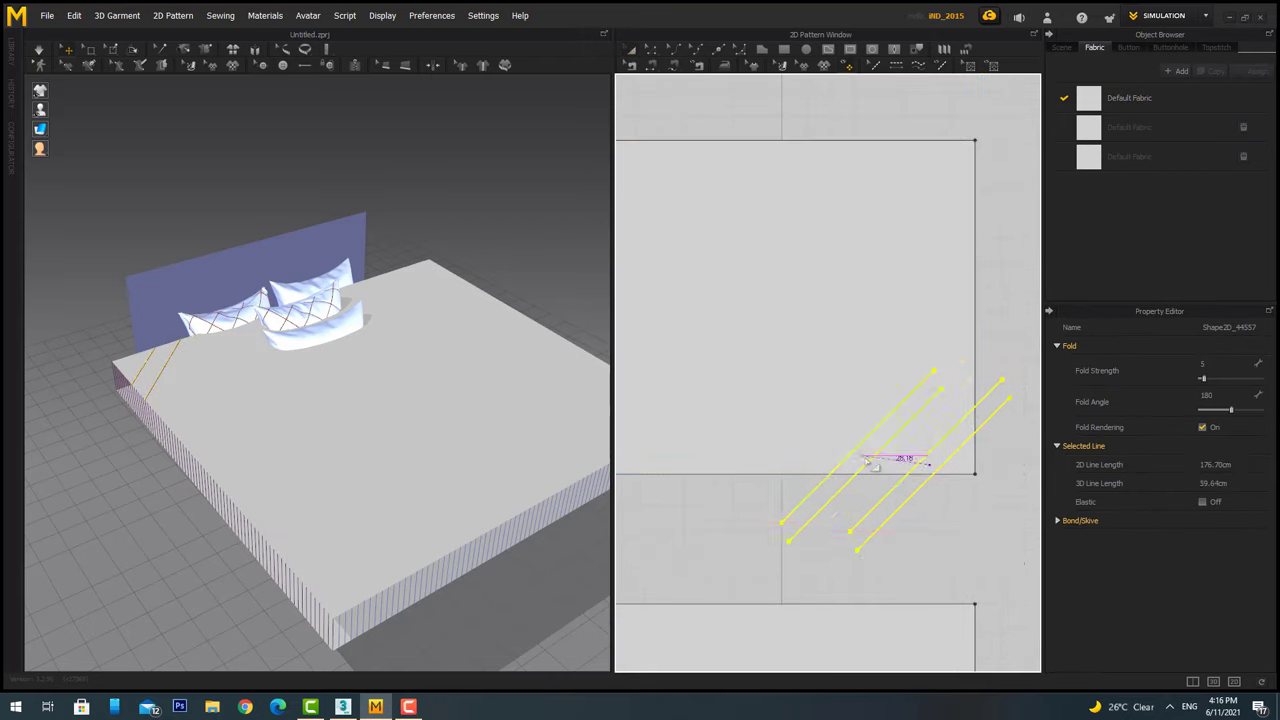
left_click(907, 448)
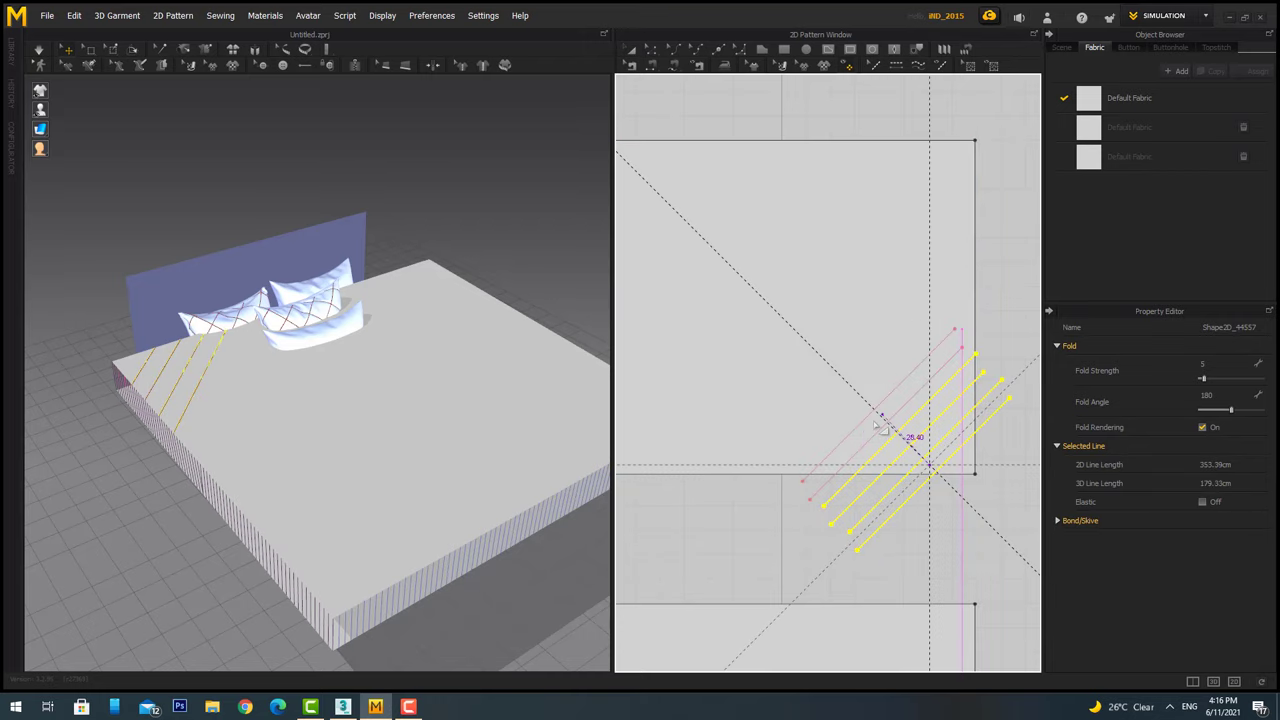
key("a")
Select several fold lines and spread more parallel copies across the panel.
left_click(948, 329)
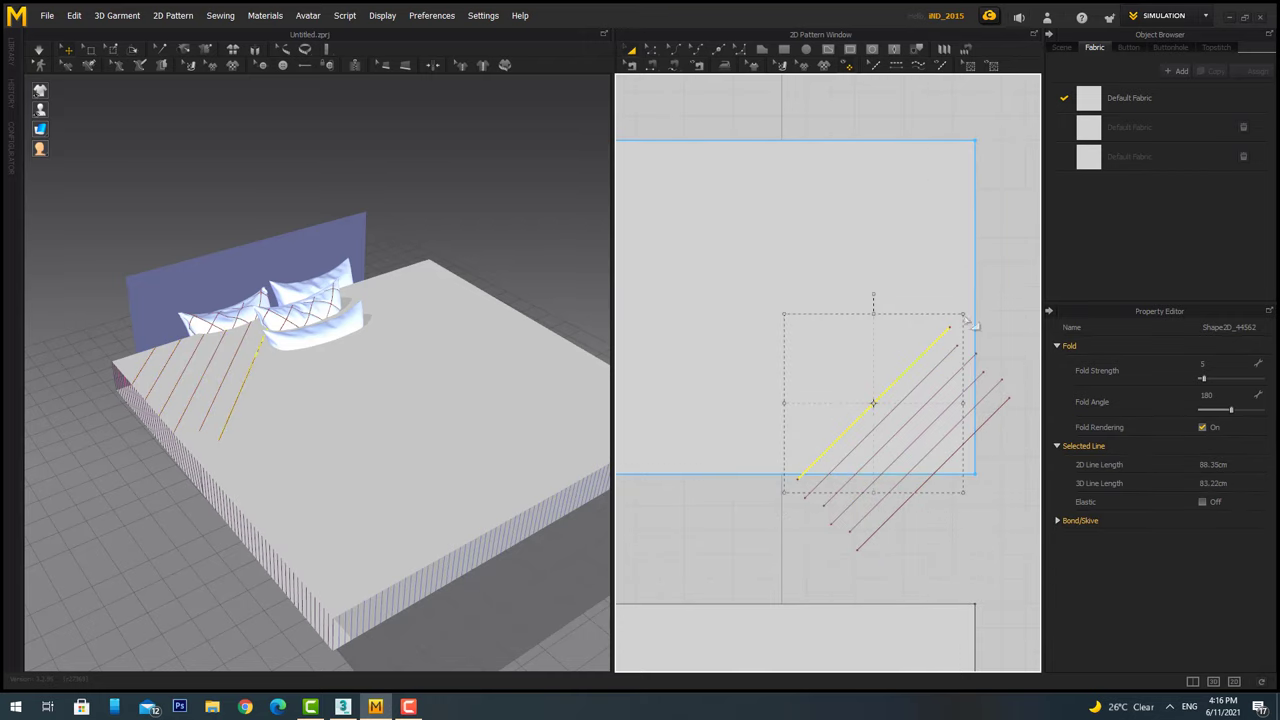
left_click(829, 491)
left_click(957, 348)
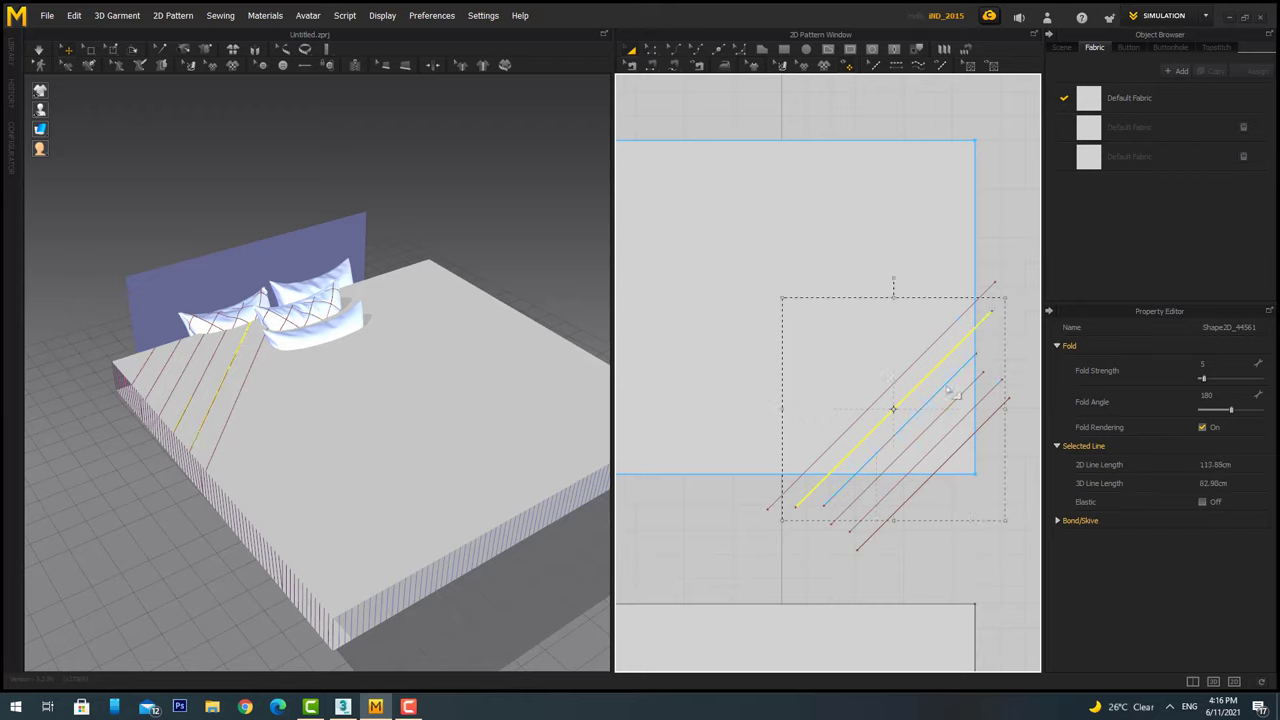
left_click(831, 512)
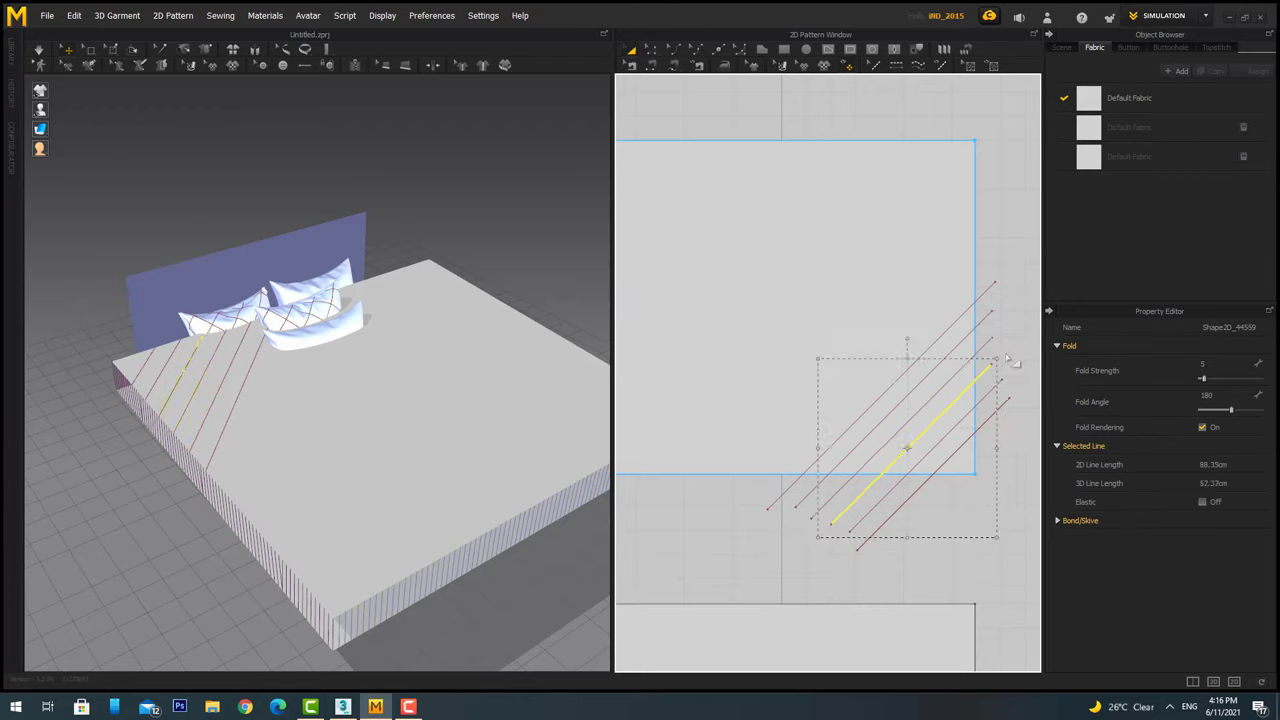
left_click(756, 558)
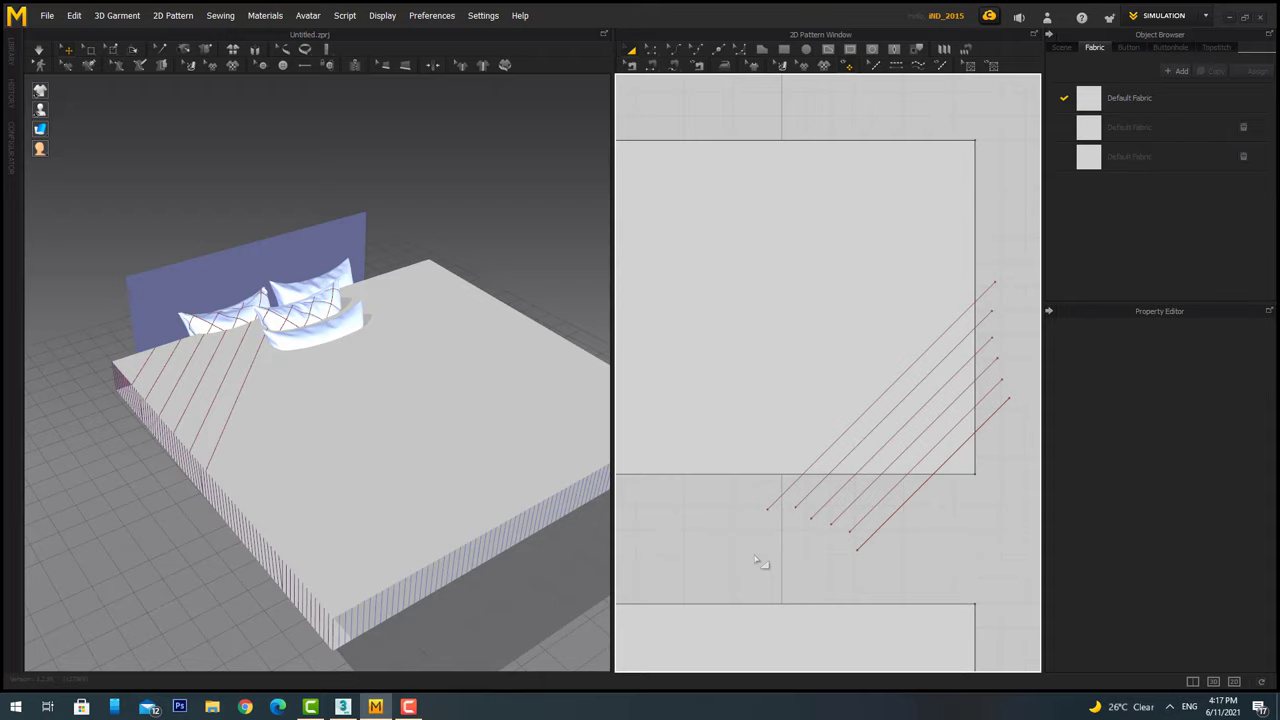
scroll(757, 562, "down", 1)
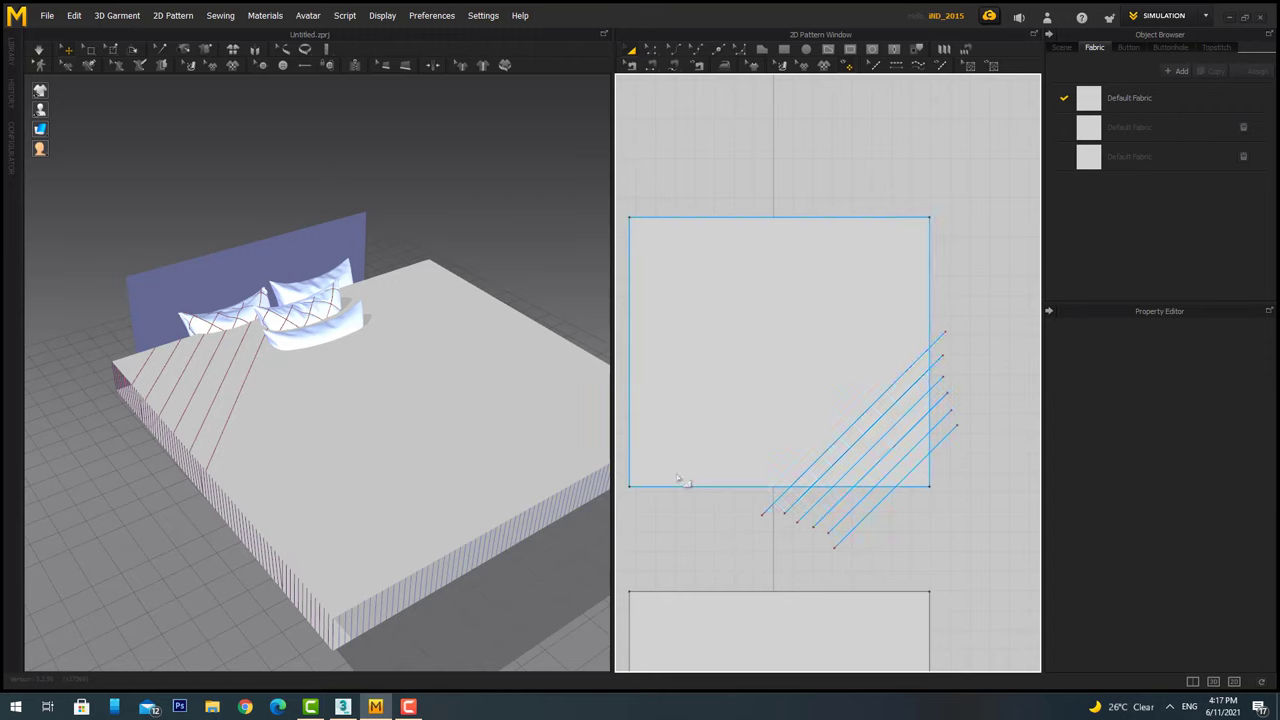
left_click(780, 497)
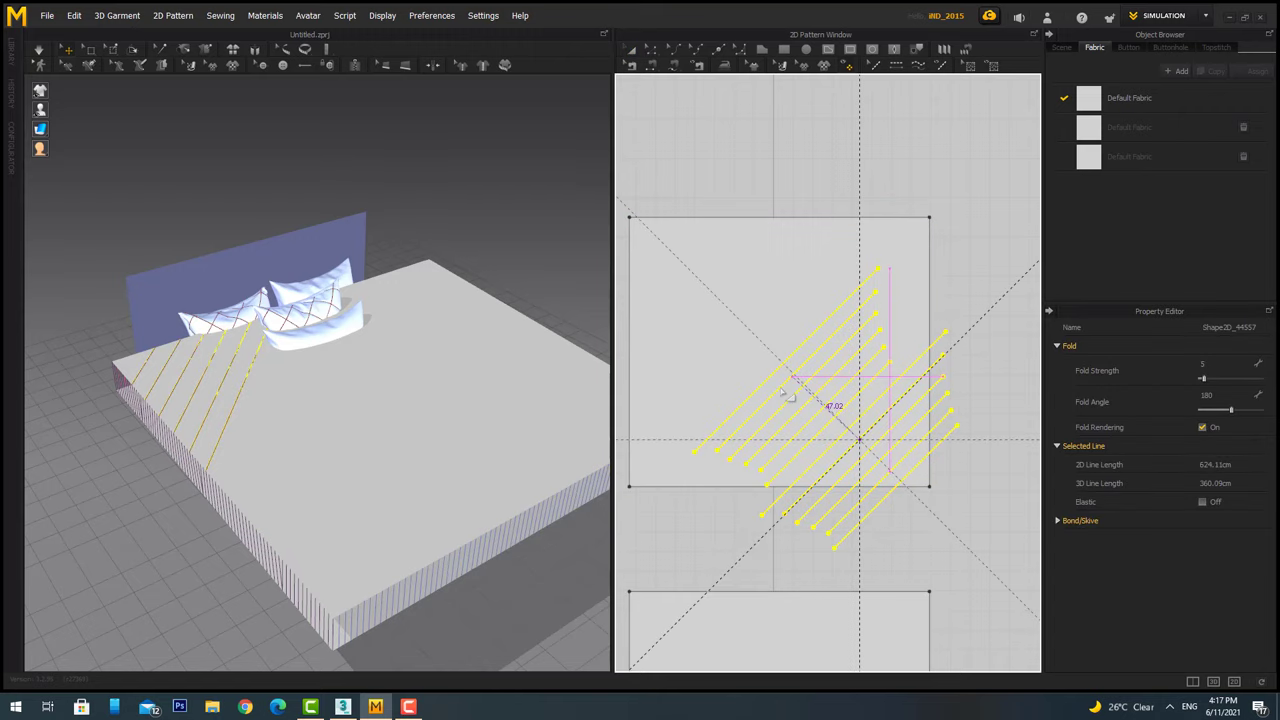
left_click_drag(785, 393, 760, 292)
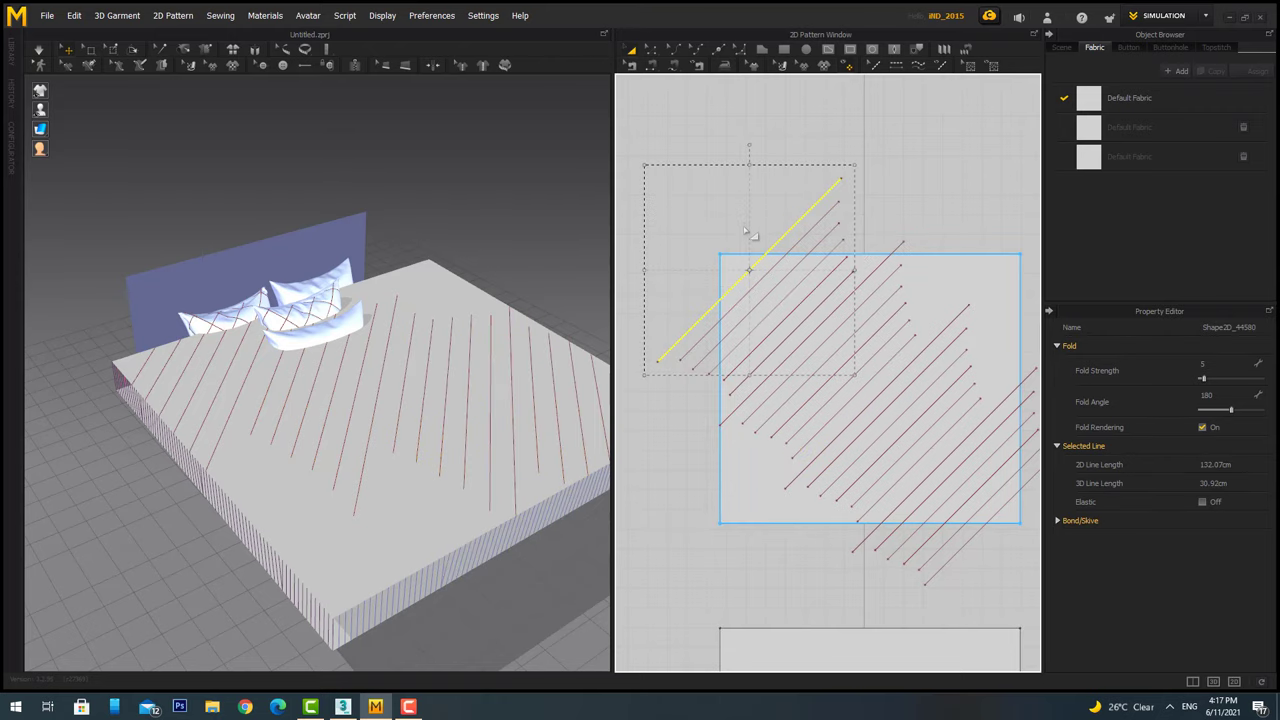
Lengthen and shorten the diagonal fold lines so they fit the panel edges.
scroll(760, 292, "up", 1)
scroll(759, 294, "down", 3)
scroll(937, 214, "up", 1)
left_click(950, 373)
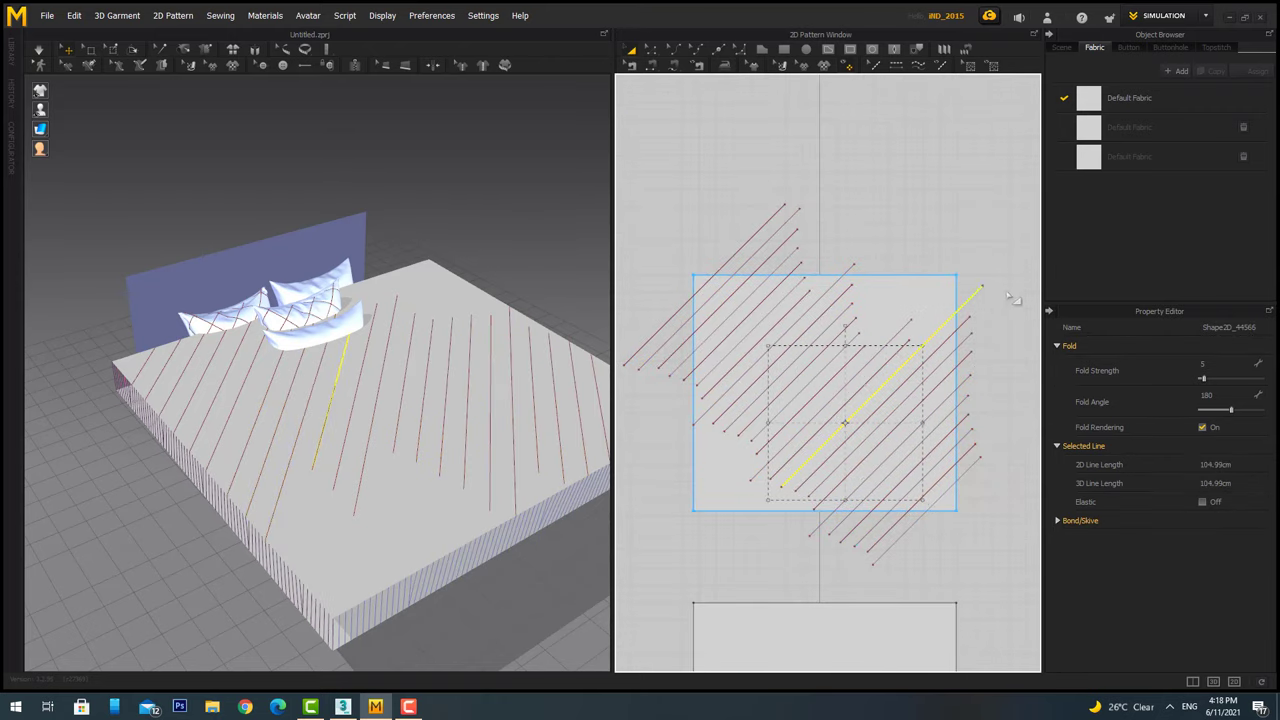
left_click_drag(932, 339, 1012, 248)
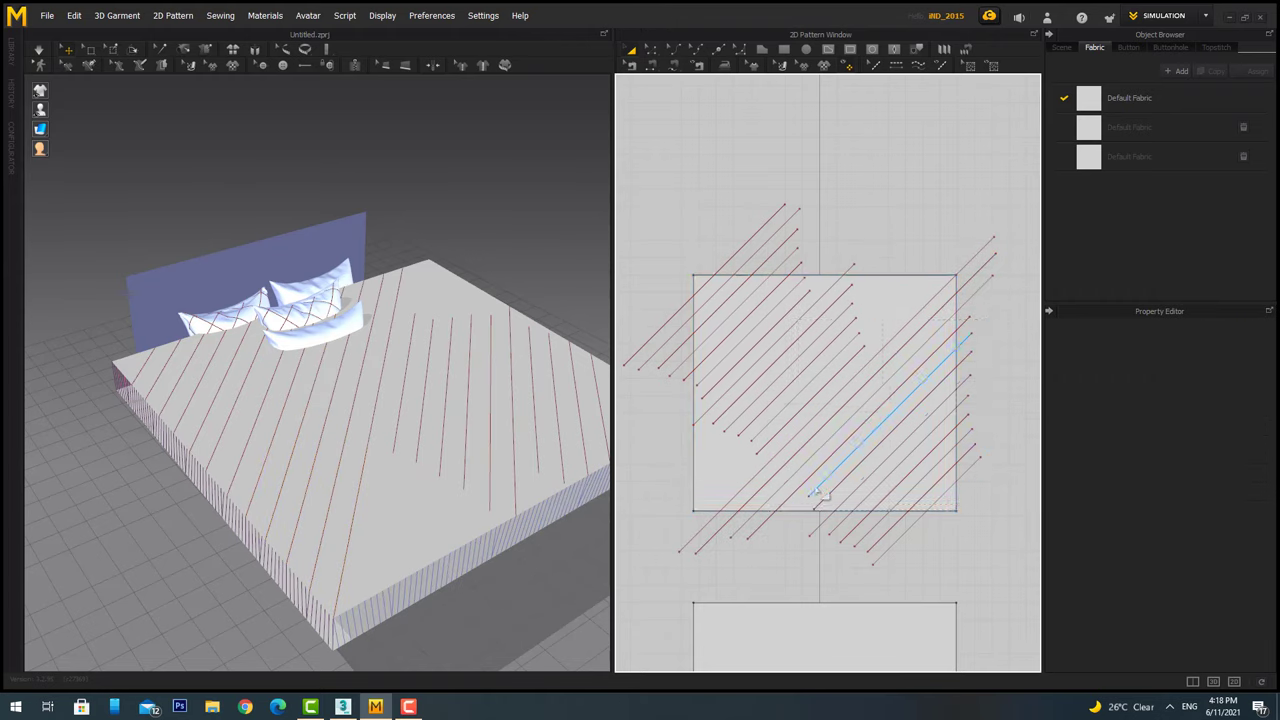
left_click_drag(792, 510, 786, 575)
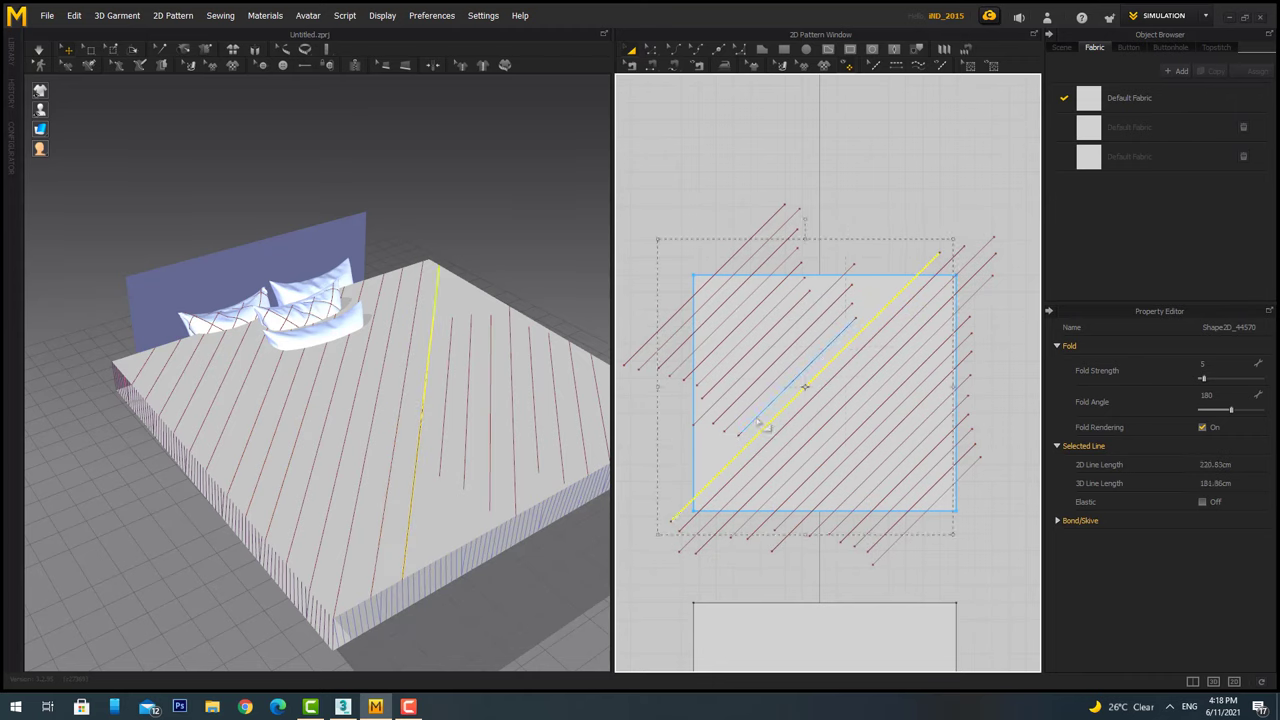
left_click(895, 260)
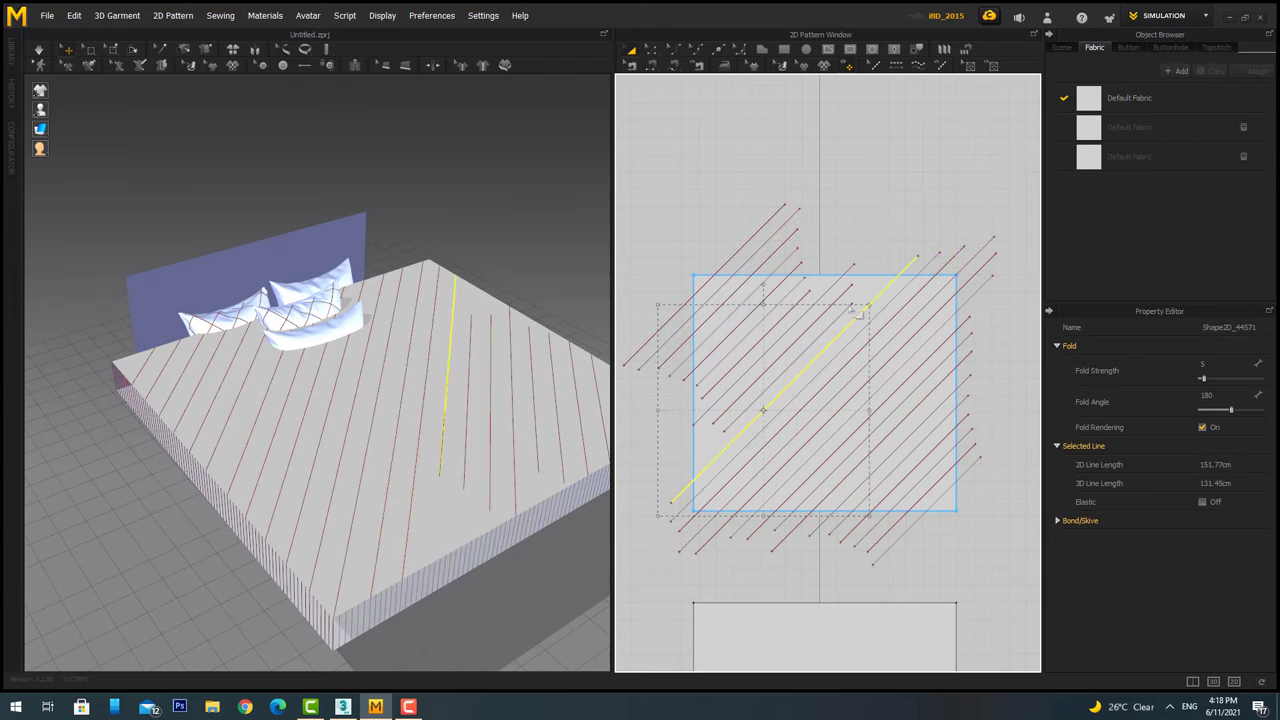
left_click(714, 423)
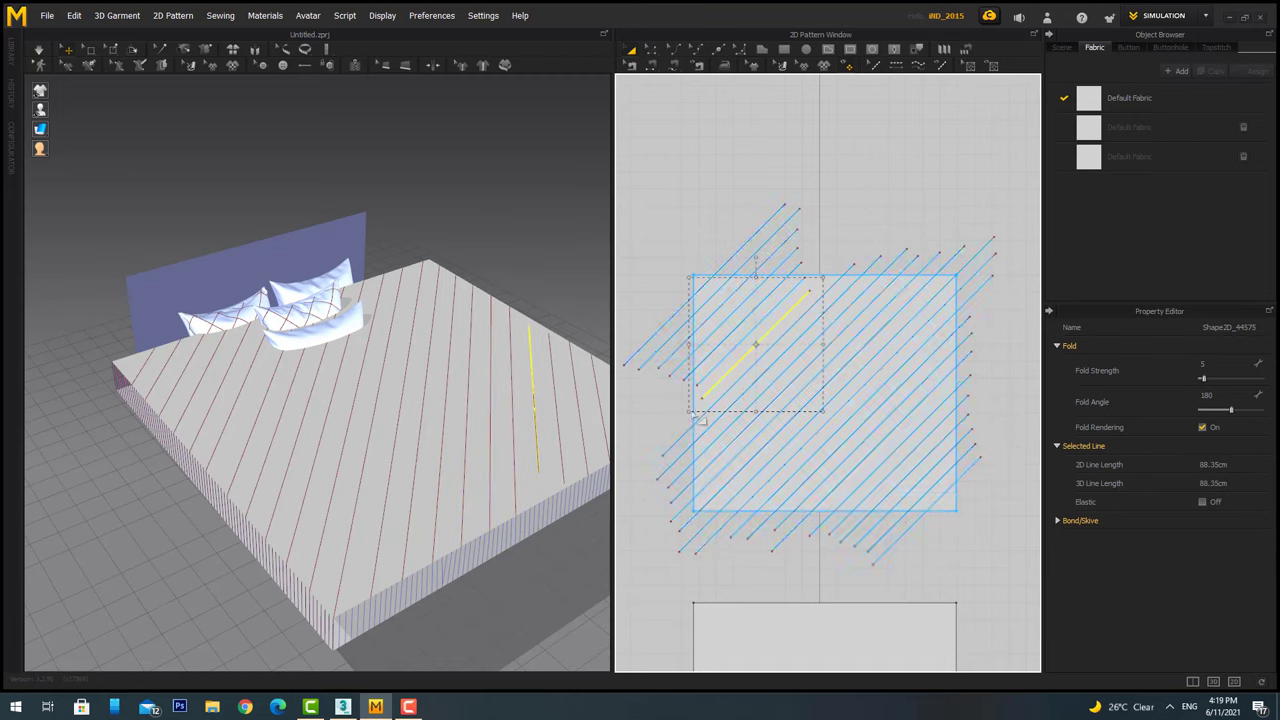
mouse_move(697, 384)
left_mouse_down()
mouse_move(828, 258)
mouse_move(654, 430)
mouse_move(800, 266)
left_mouse_up()
Box-select the upper-left group of diagonal fold lines.
left_click(853, 238)
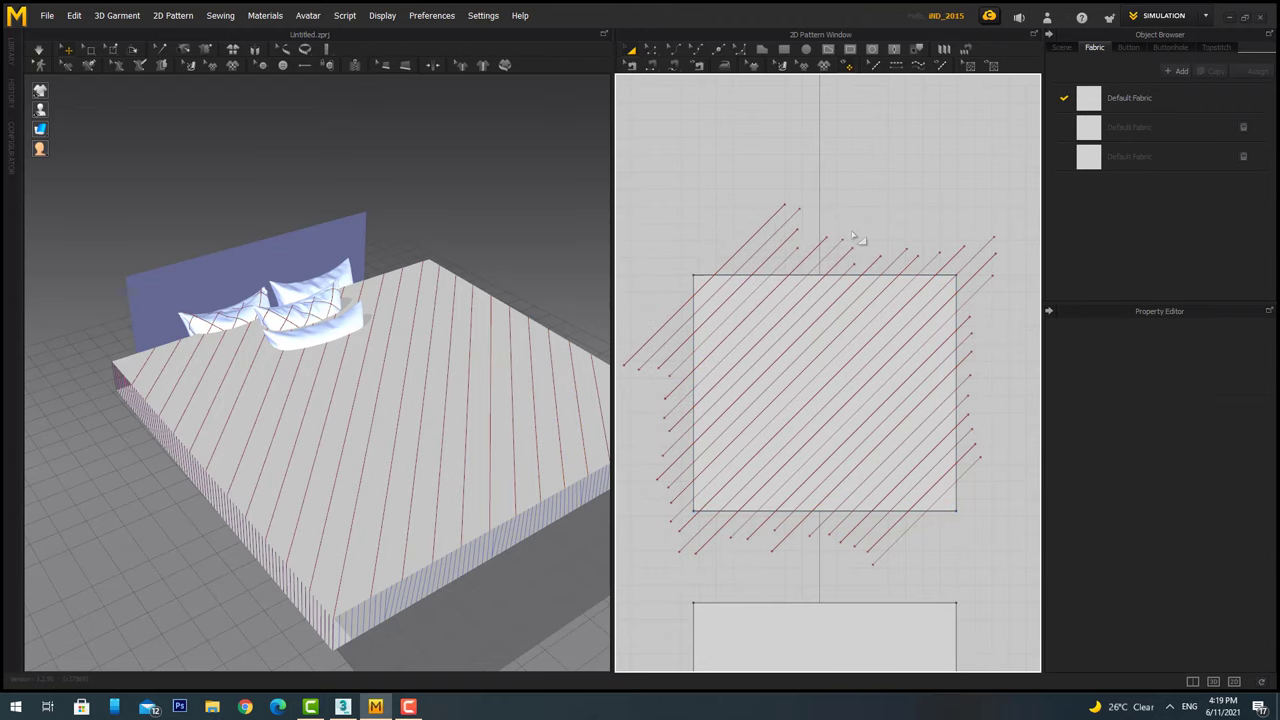
scroll(629, 177, "down", 2)
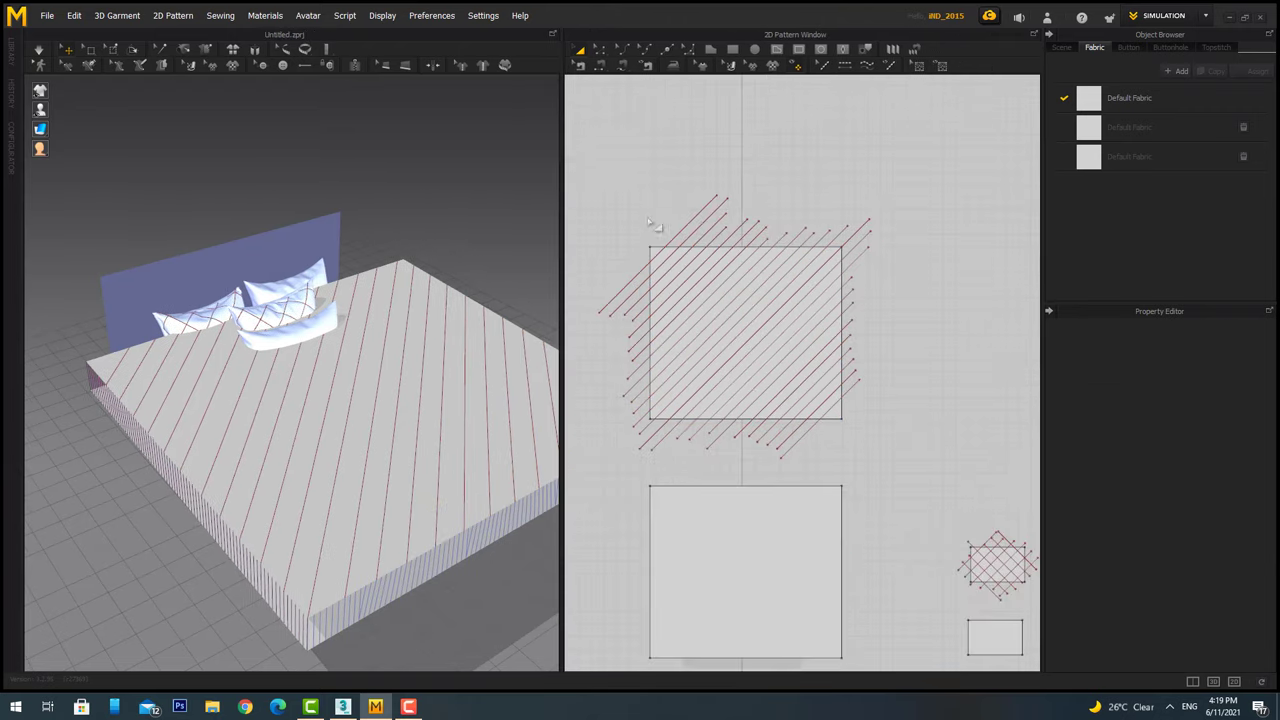
mouse_move(575, 152)
left_mouse_down()
mouse_move(928, 472)
mouse_move(669, 251)
left_mouse_up()
scroll(669, 251, "up", 3)
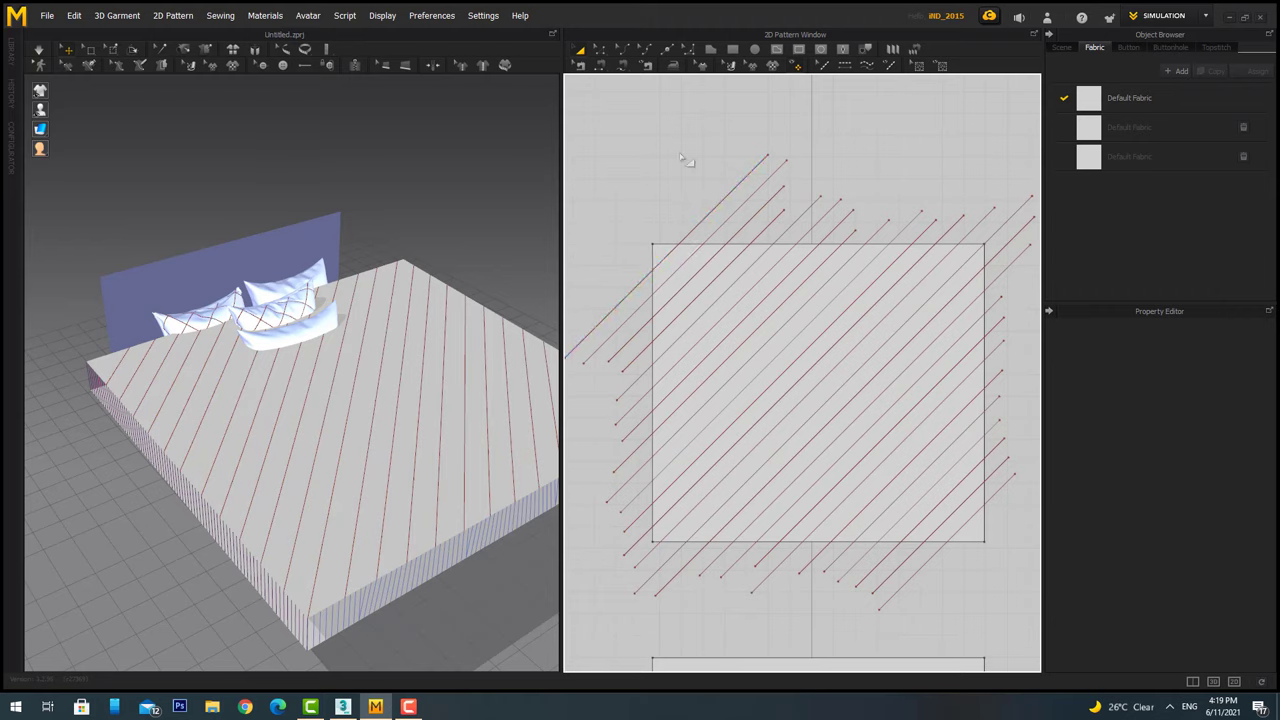
scroll(683, 158, "down", 1)
mouse_move(683, 158)
left_mouse_down()
mouse_move(818, 268)
mouse_move(963, 274)
left_mouse_up()
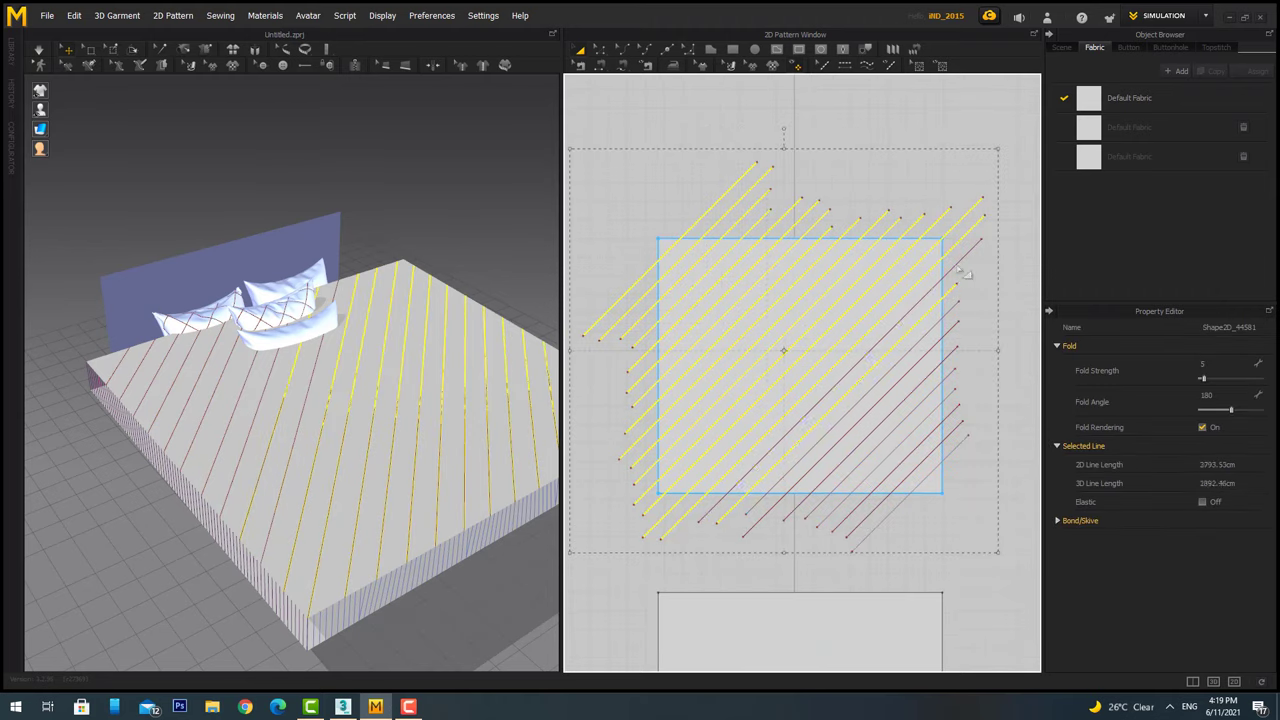
Add the lower-right fold lines to the selection and apply options from their right-click menu.
left_click(960, 425, "shift")
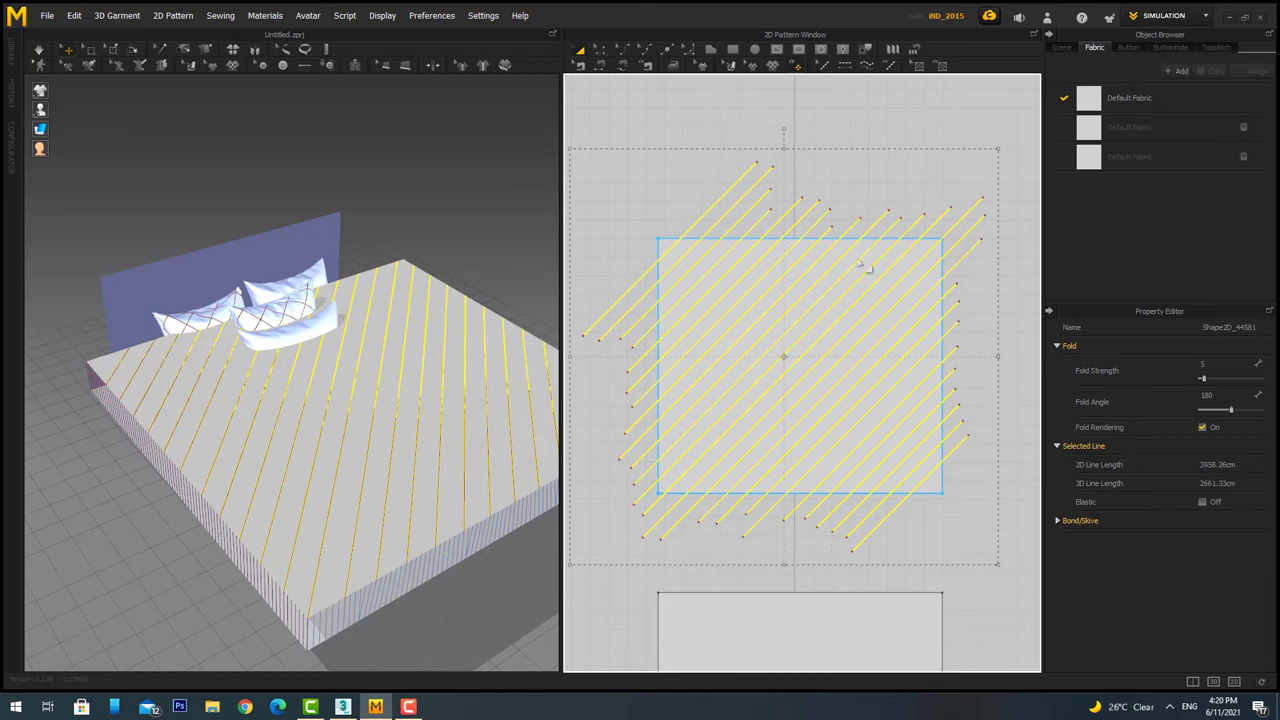
right_click(802, 260)
left_click(855, 380)
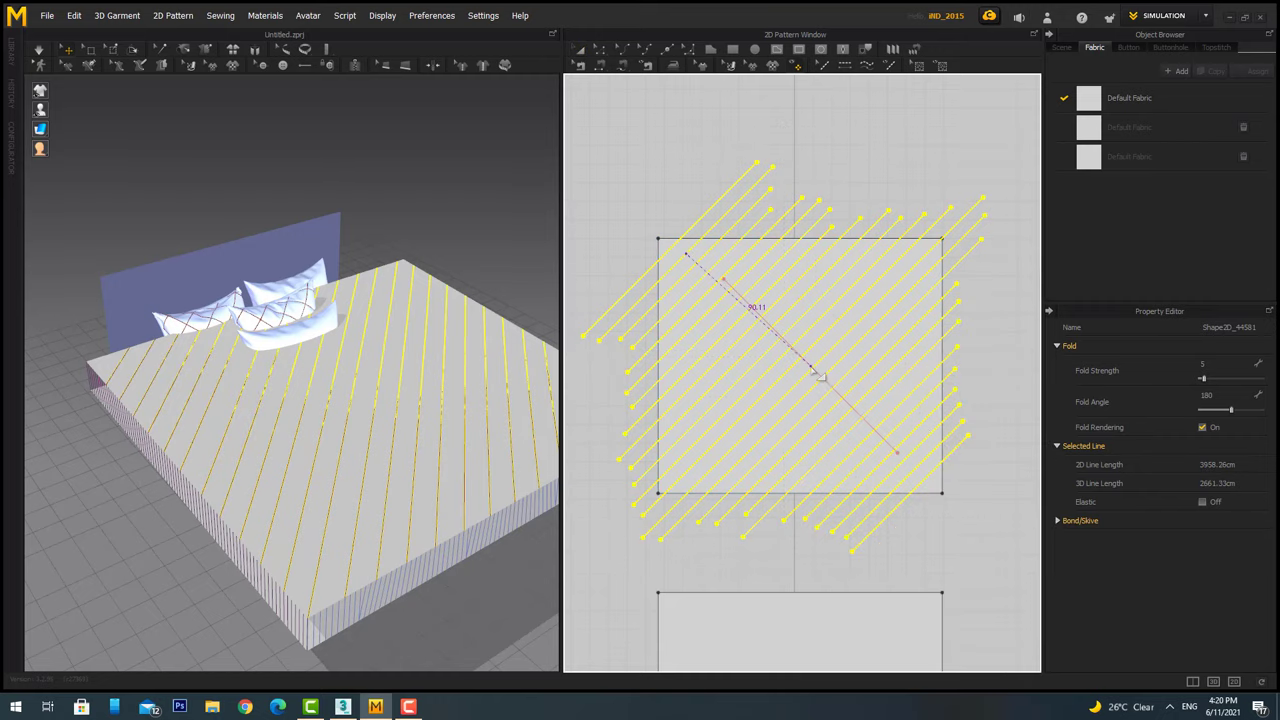
right_click(758, 222)
left_click(860, 163)
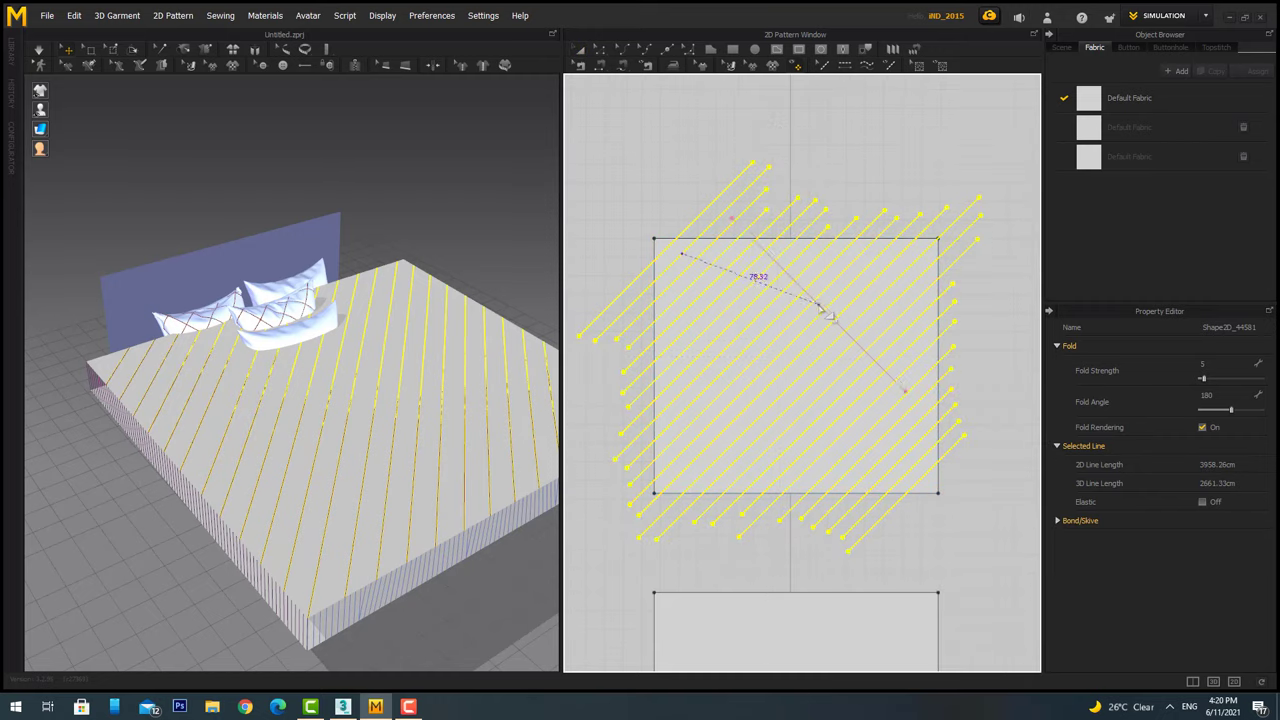
Select the single crossing diagonal line and drag its endpoint to lengthen it.
scroll(922, 250, "up", 2)
scroll(900, 290, "down", 3)
left_click(890, 325)
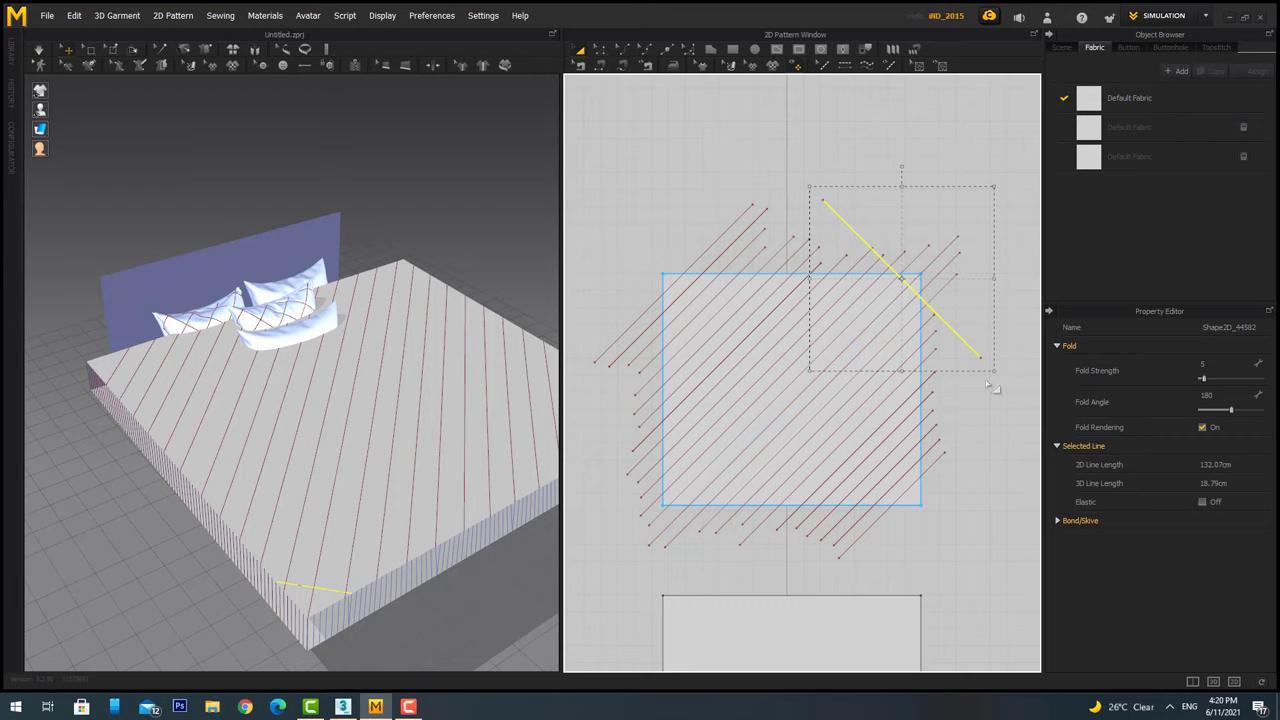
scroll(826, 197, "up", 3)
scroll(831, 249, "up", 2)
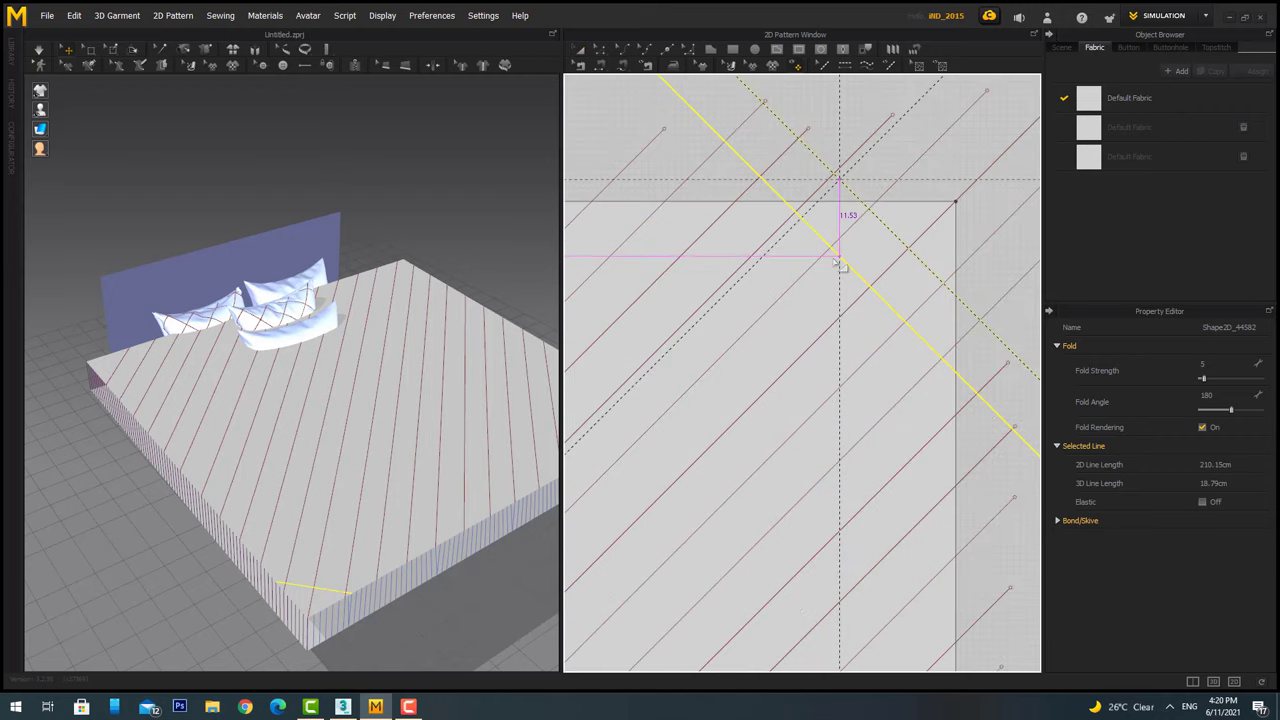
mouse_move(826, 197)
left_mouse_down()
mouse_move(845, 243)
mouse_move(833, 262)
mouse_move(829, 214)
left_mouse_up()
Duplicate the crossing diagonal line into several parallel copies across the bedspread.
scroll(830, 335, "down", 2)
mouse_move(826, 337)
left_mouse_down("ctrl")
mouse_move(963, 408)
mouse_move(894, 371)
left_mouse_up("ctrl")
scroll(857, 323, "up", 3)
mouse_move(857, 323)
left_mouse_down("ctrl")
mouse_move(797, 430)
mouse_move(840, 370)
left_mouse_up("ctrl")
scroll(797, 430, "down", 3)
scroll(831, 361, "up", 3)
scroll(831, 361, "down", 3)
scroll(831, 361, "up", 3)
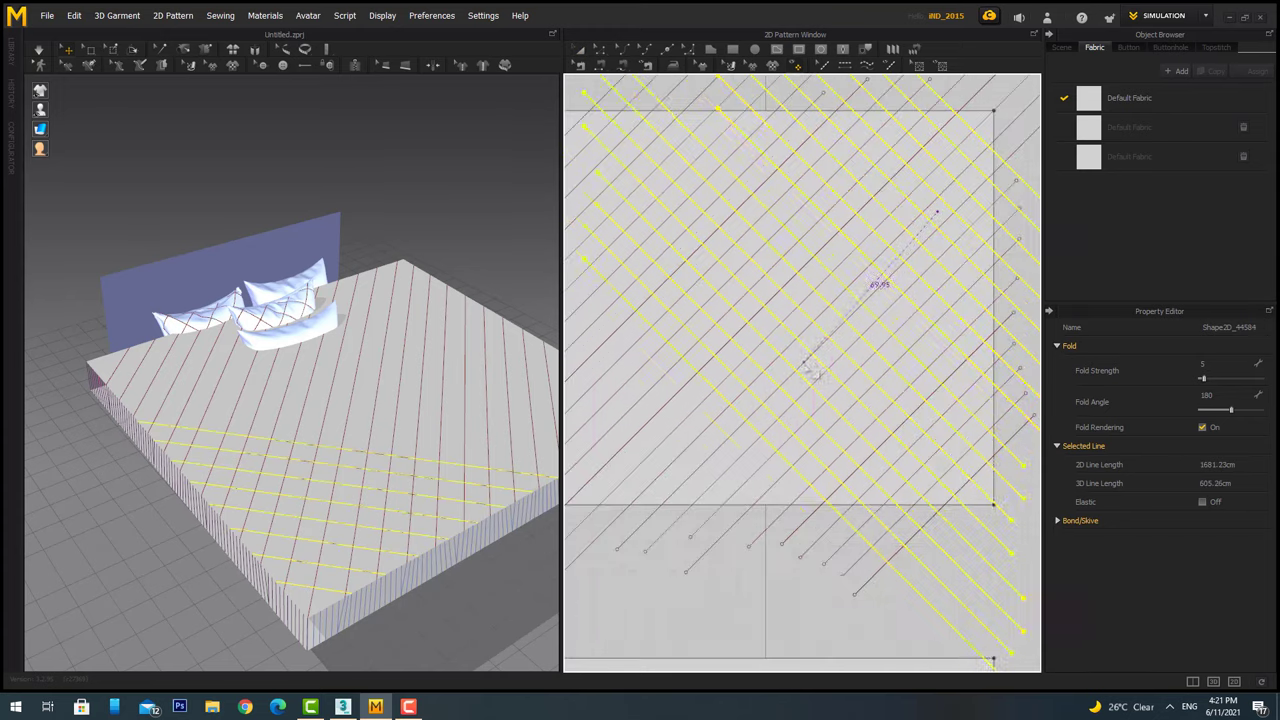
Check individual crossing diagonal lines by selecting them one at a time.
key("Escape")
left_click(765, 378)
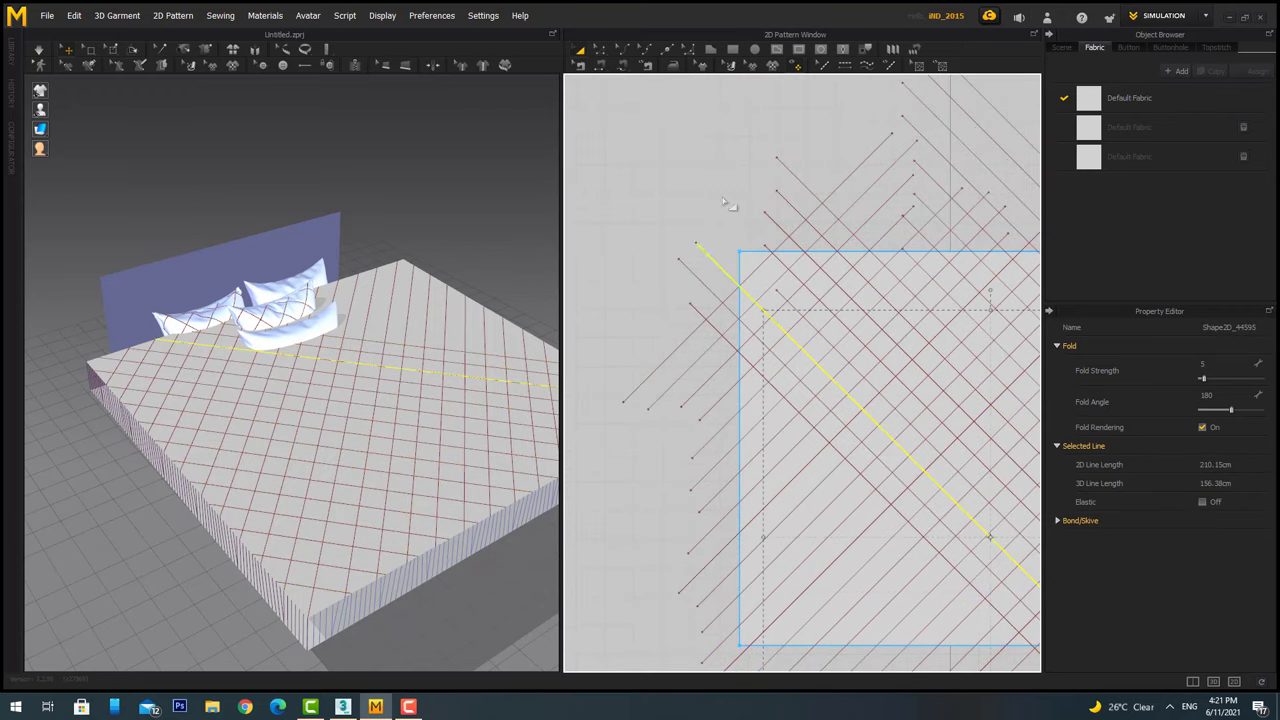
left_click(742, 190)
left_click(783, 297)
scroll(697, 258, "down", 2)
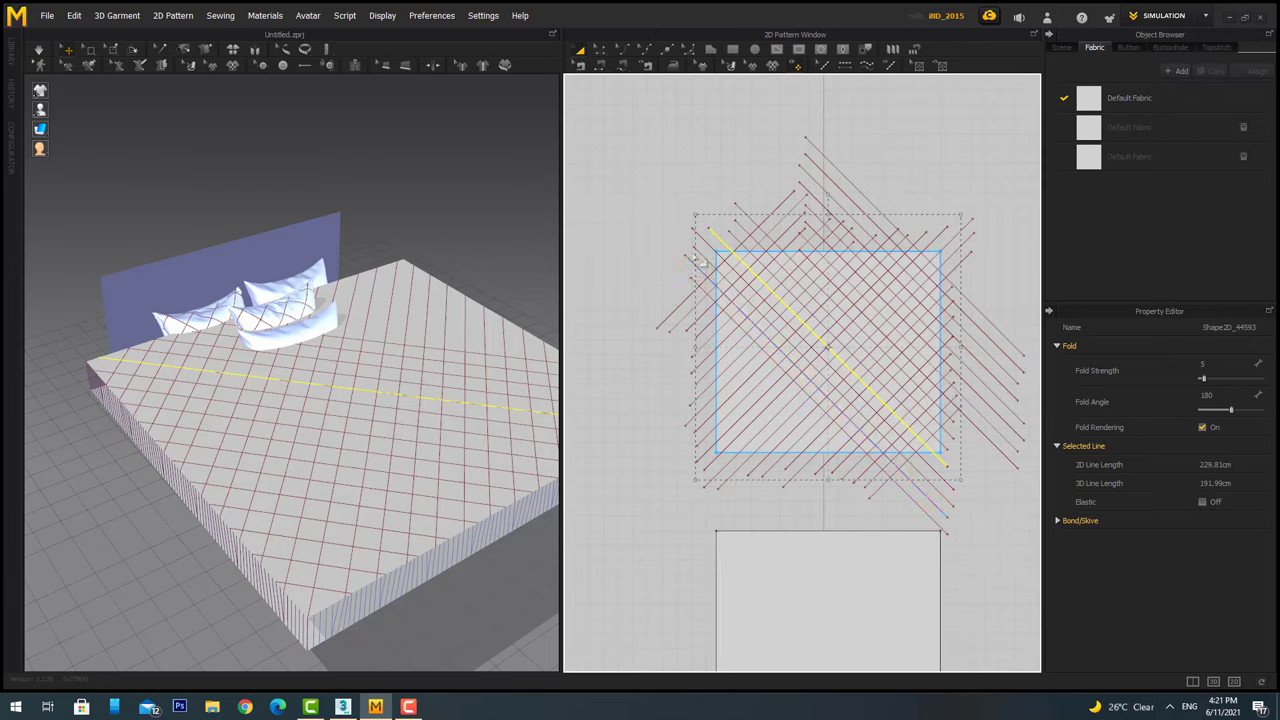
scroll(701, 284, "up", 2)
left_click(806, 271)
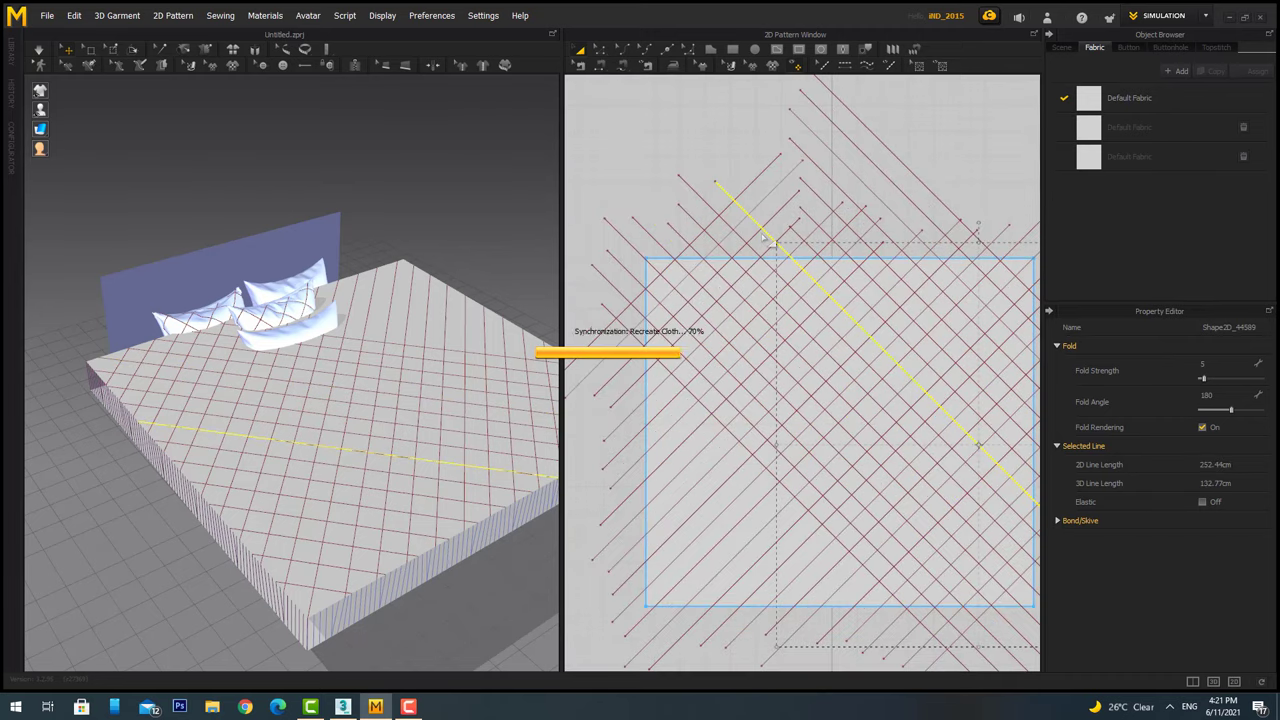
Box-select all the crossing diagonal fold lines.
left_click(762, 234)
scroll(762, 230, "down", 3)
scroll(755, 385, "up", 3)
scroll(752, 392, "down", 2)
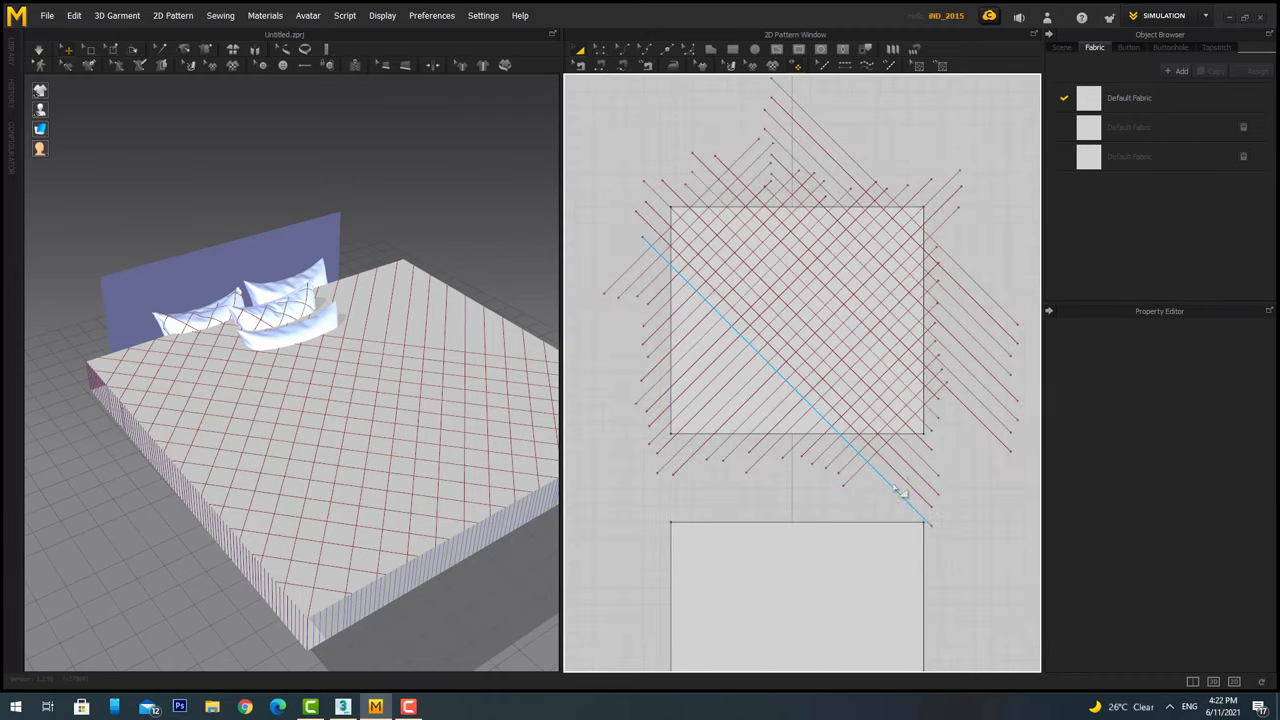
mouse_move(760, 470)
left_mouse_down()
mouse_move(935, 398)
mouse_move(766, 400)
left_mouse_up()
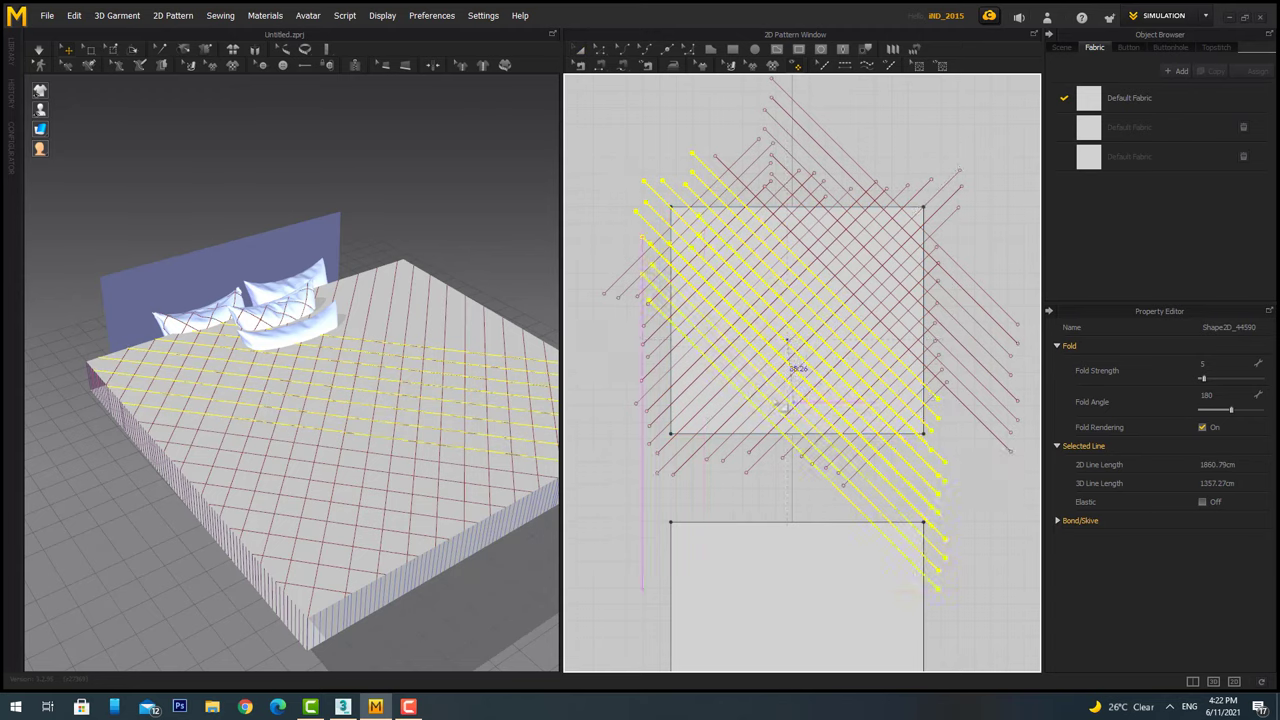
scroll(766, 400, "up", 1)
scroll(771, 477, "down", 3)
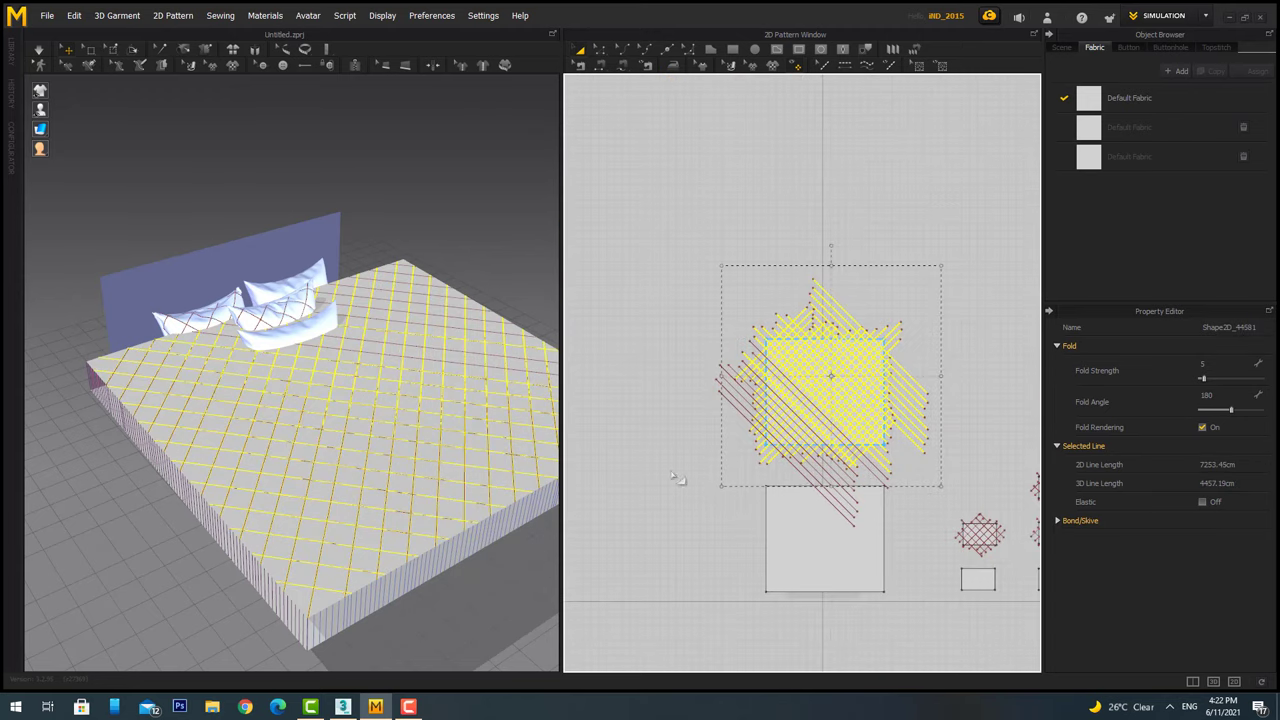
left_click(820, 380)
left_click_drag(950, 245, 652, 545)
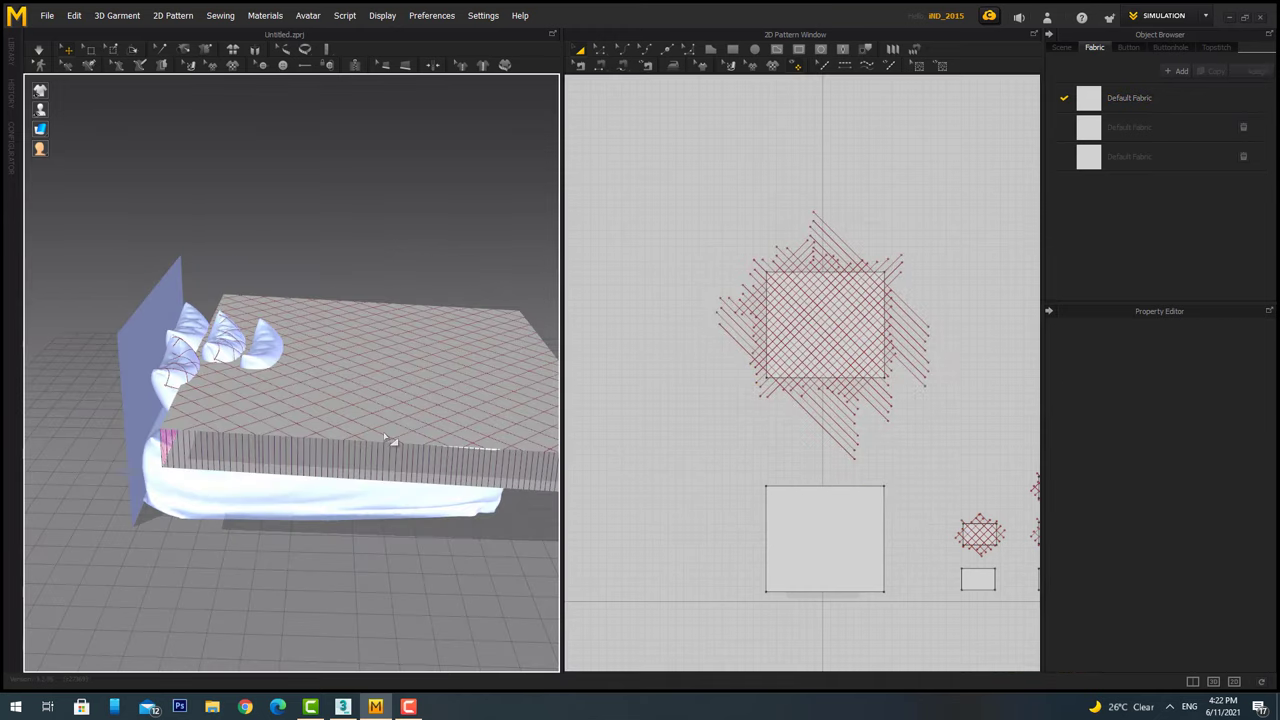
left_click(800, 540)
left_click_drag(943, 172, 643, 615)
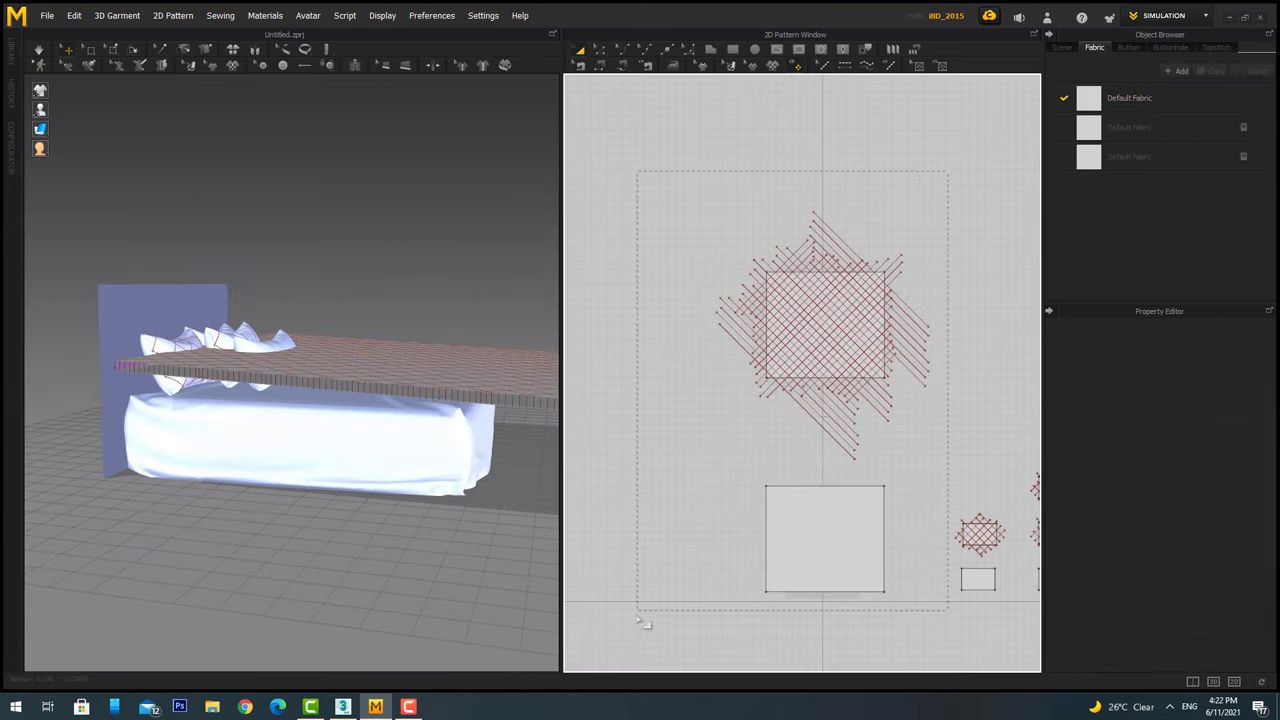
right_click_drag(397, 297, 540, 270)
left_click(572, 262)
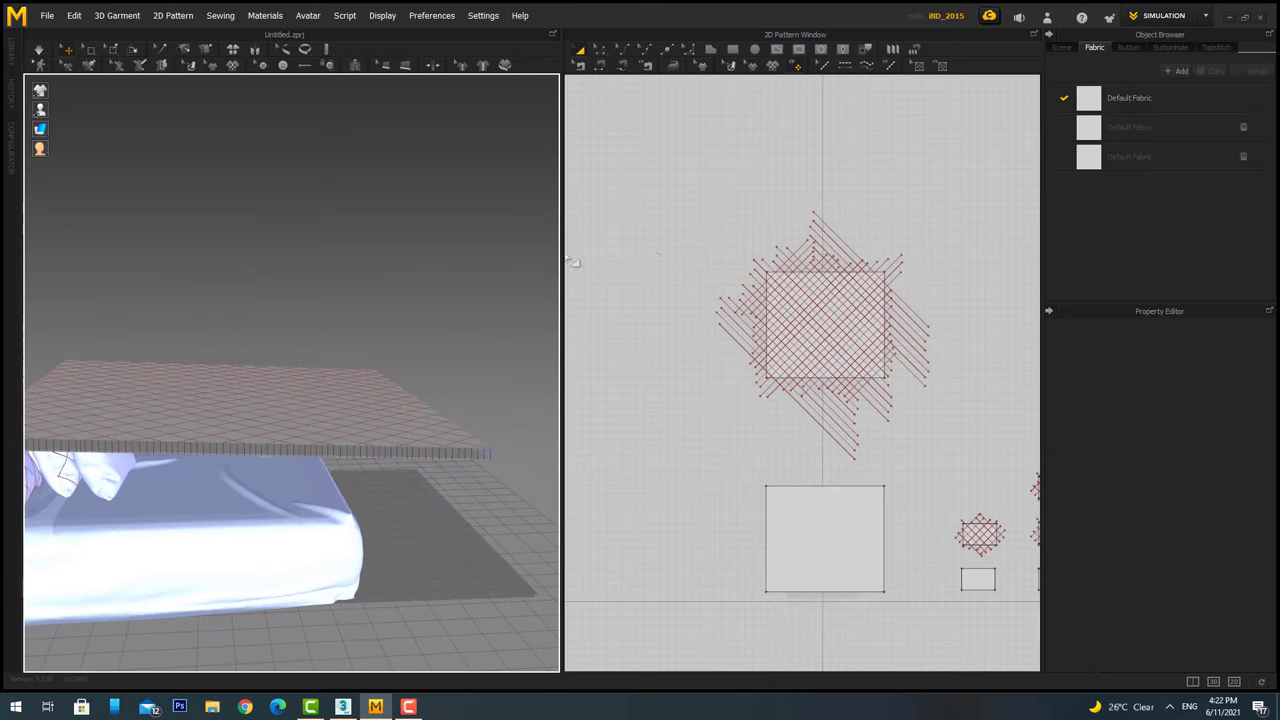
scroll(838, 212, "up", 4)
scroll(838, 220, "up", 2)
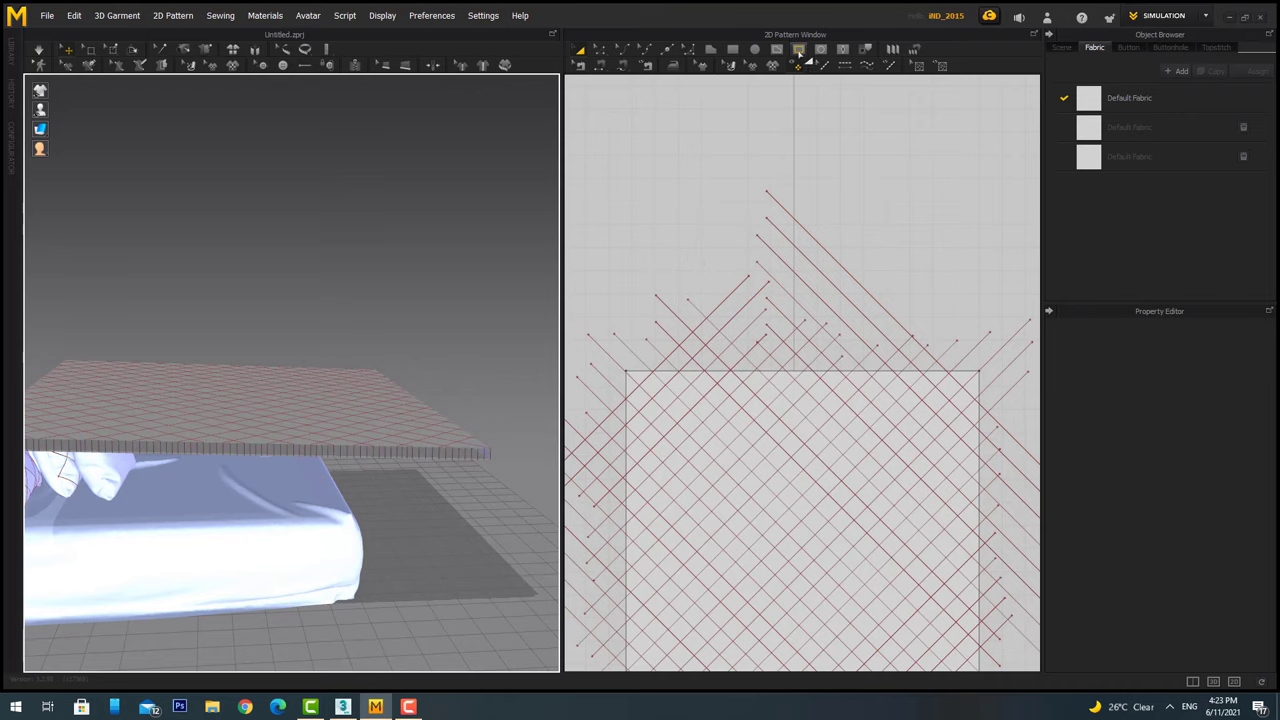
left_click(798, 50)
Place a 152.59 cm horizontal fold line across the pattern's lower part after undoing two misplaced tries.
scroll(630, 479, "up", 3)
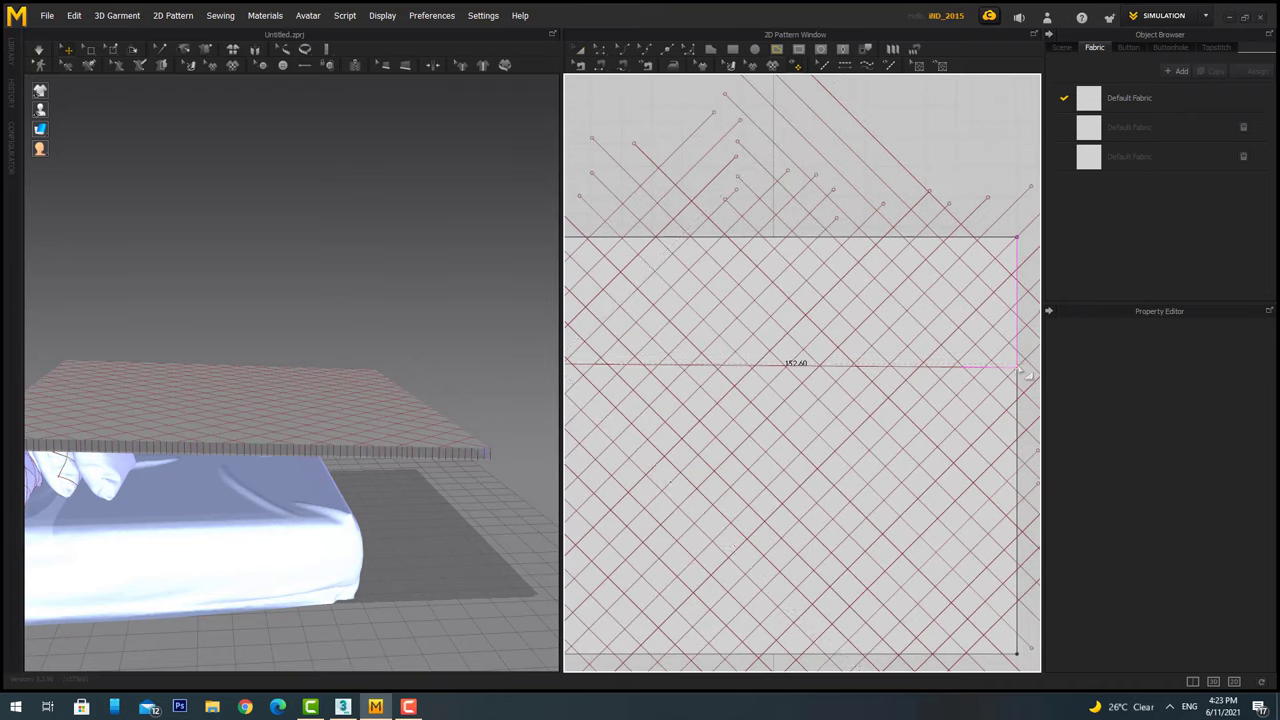
scroll(590, 480, "down", 6)
scroll(706, 386, "up", 1)
scroll(706, 386, "up", 2)
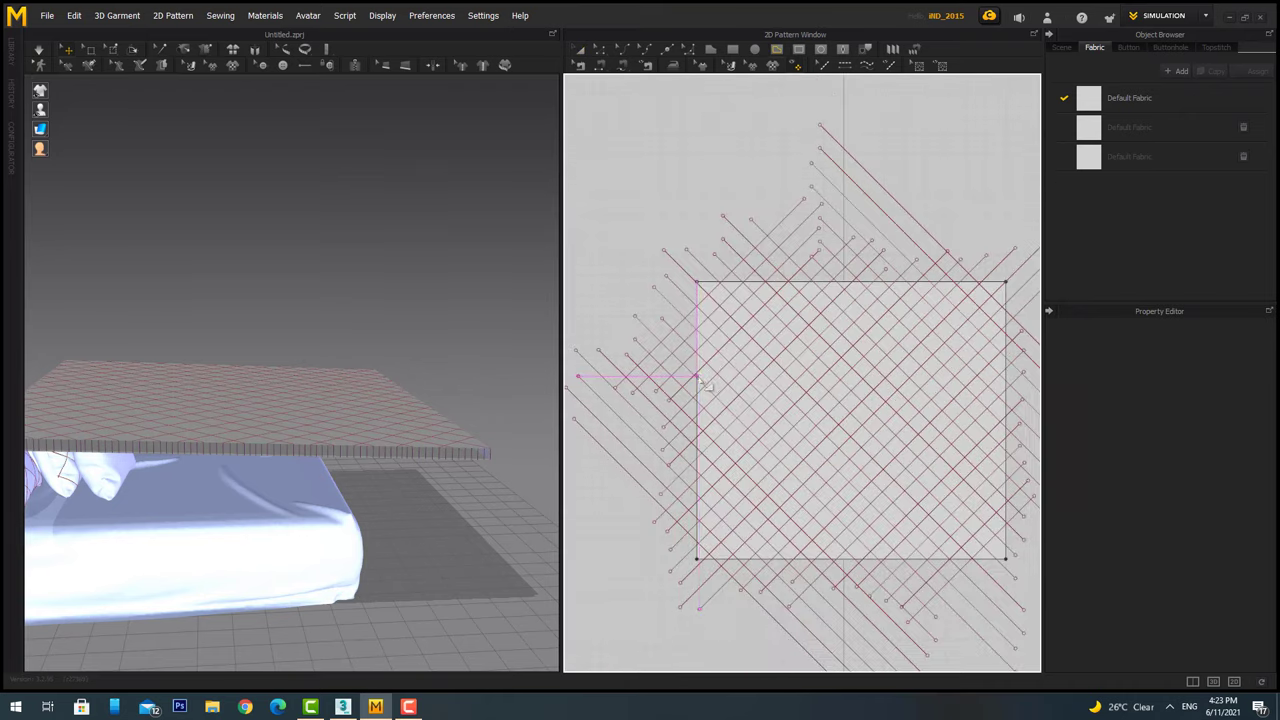
left_click(1008, 378)
key("ctrl+z")
left_click(703, 499)
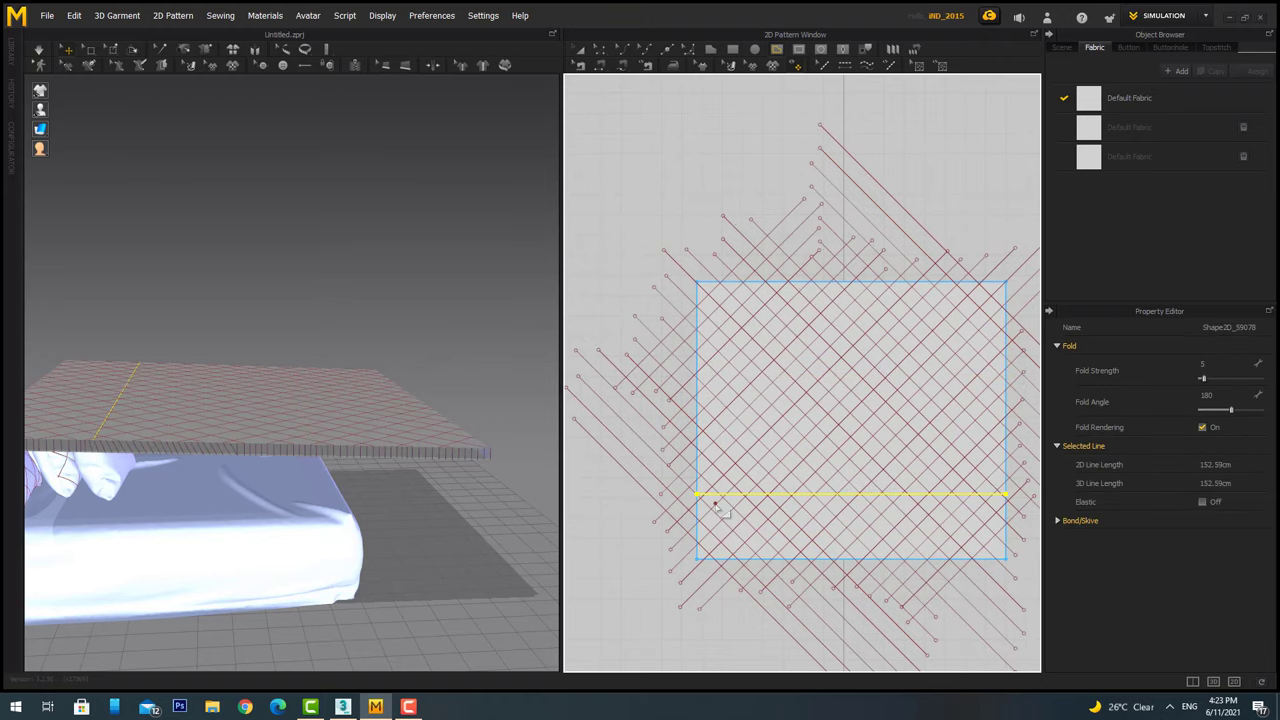
key("ctrl+z")
left_click(703, 487)
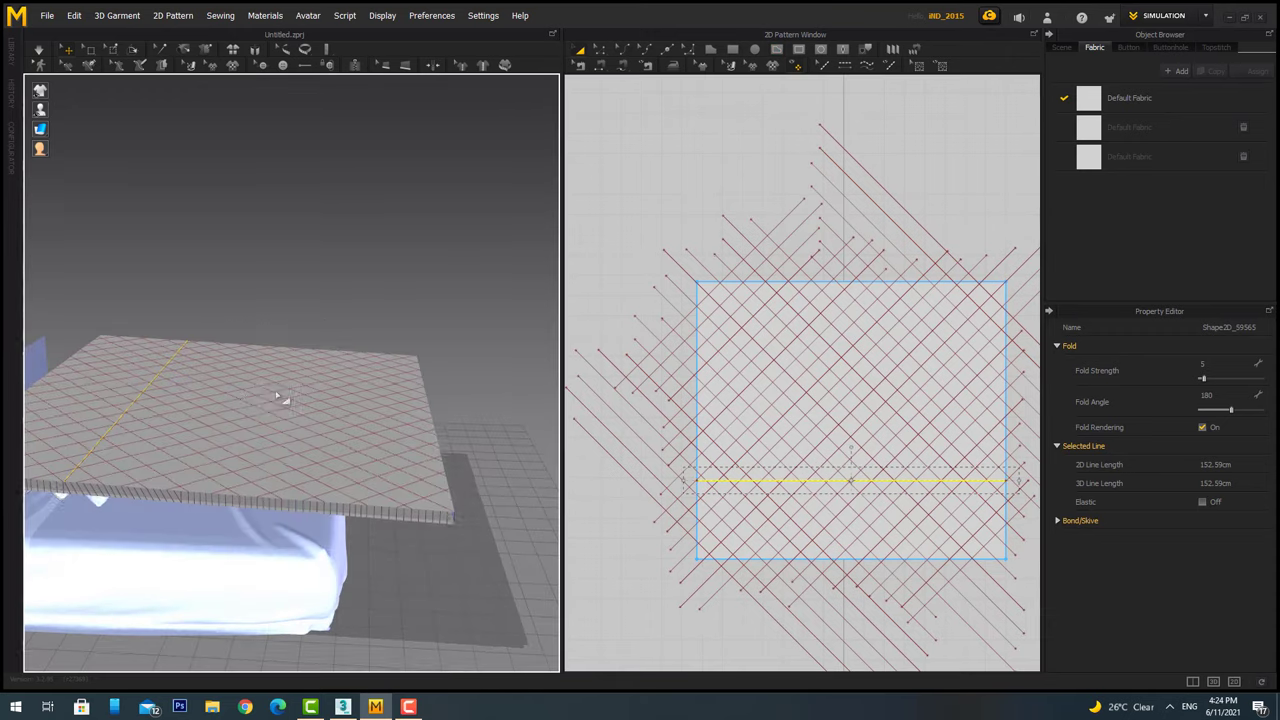
left_click(290, 400)
left_click(360, 292)
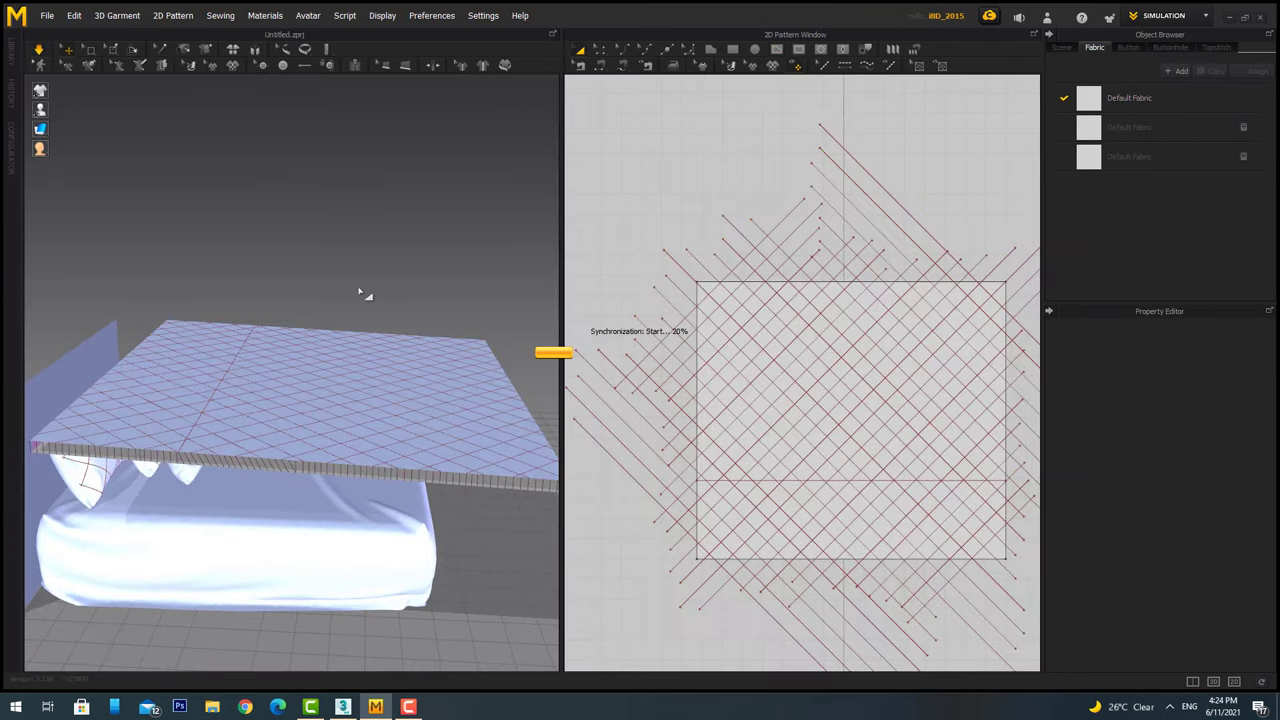
Fold the bedspread's top section back along the new fold line and start simulating.
scroll(300, 340, "up", 2)
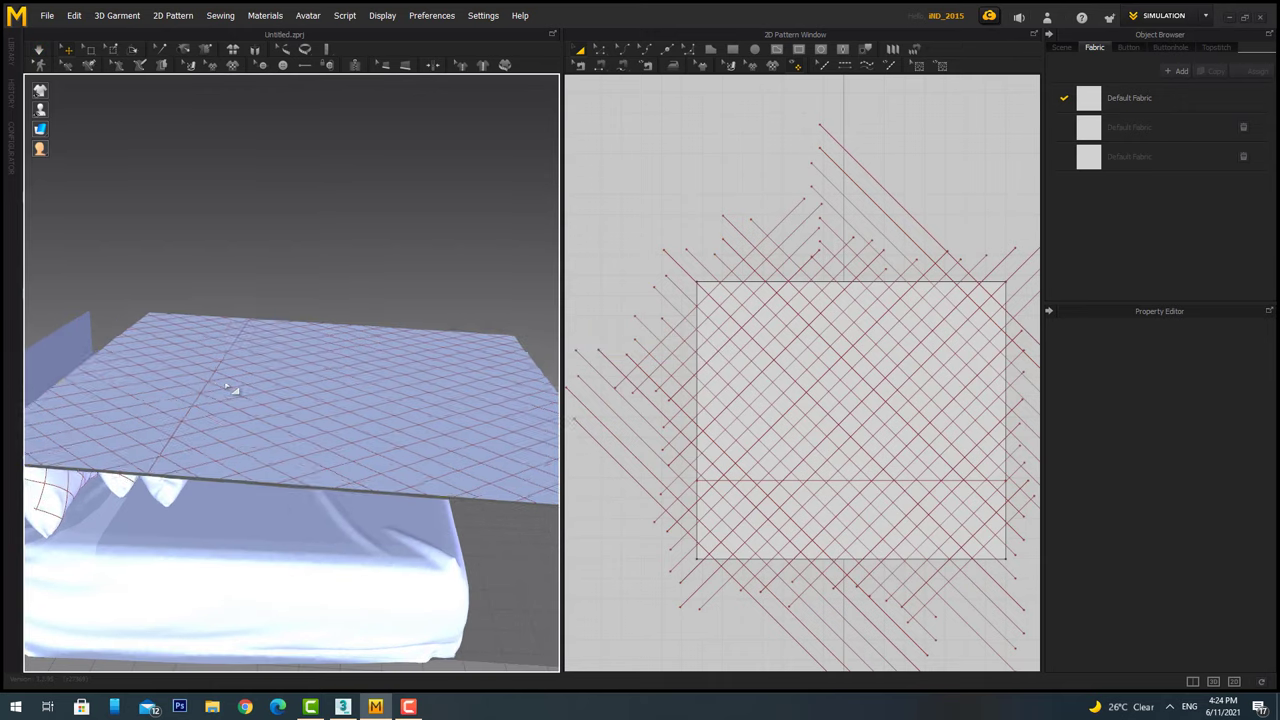
left_click(234, 386)
left_click(240, 234)
left_click(178, 405)
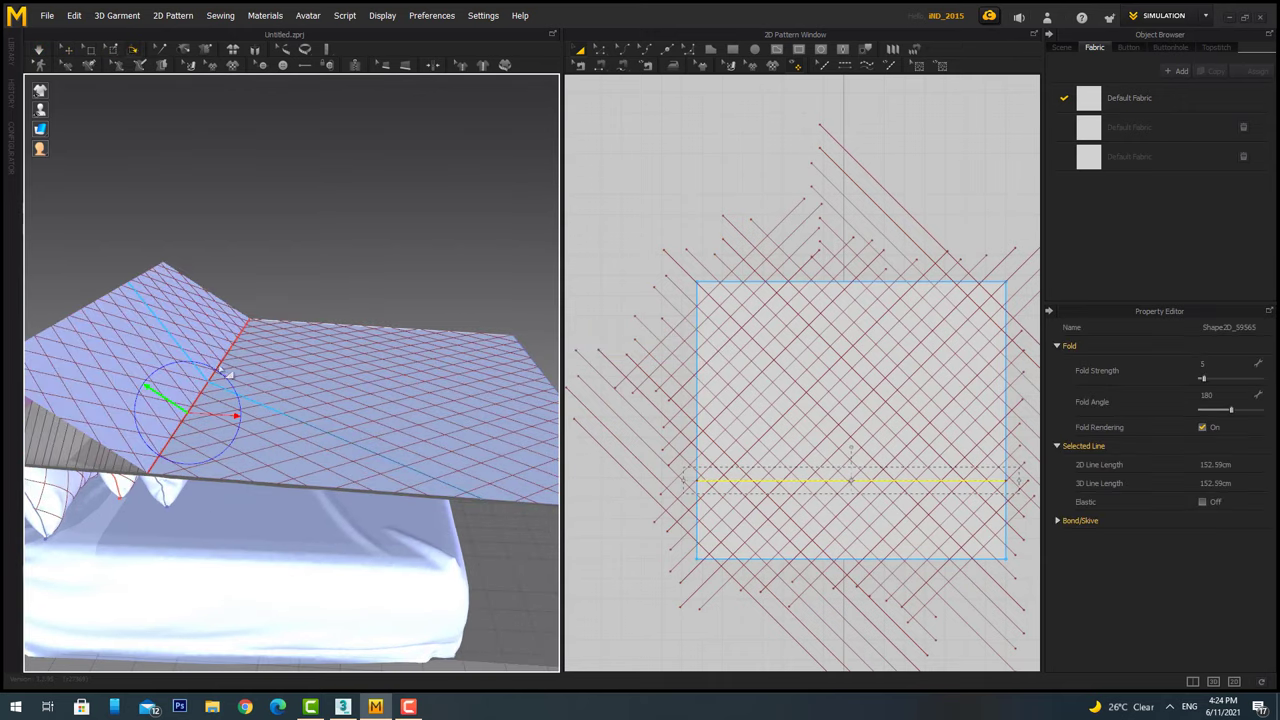
left_click_drag(185, 370, 240, 375)
left_click(335, 305)
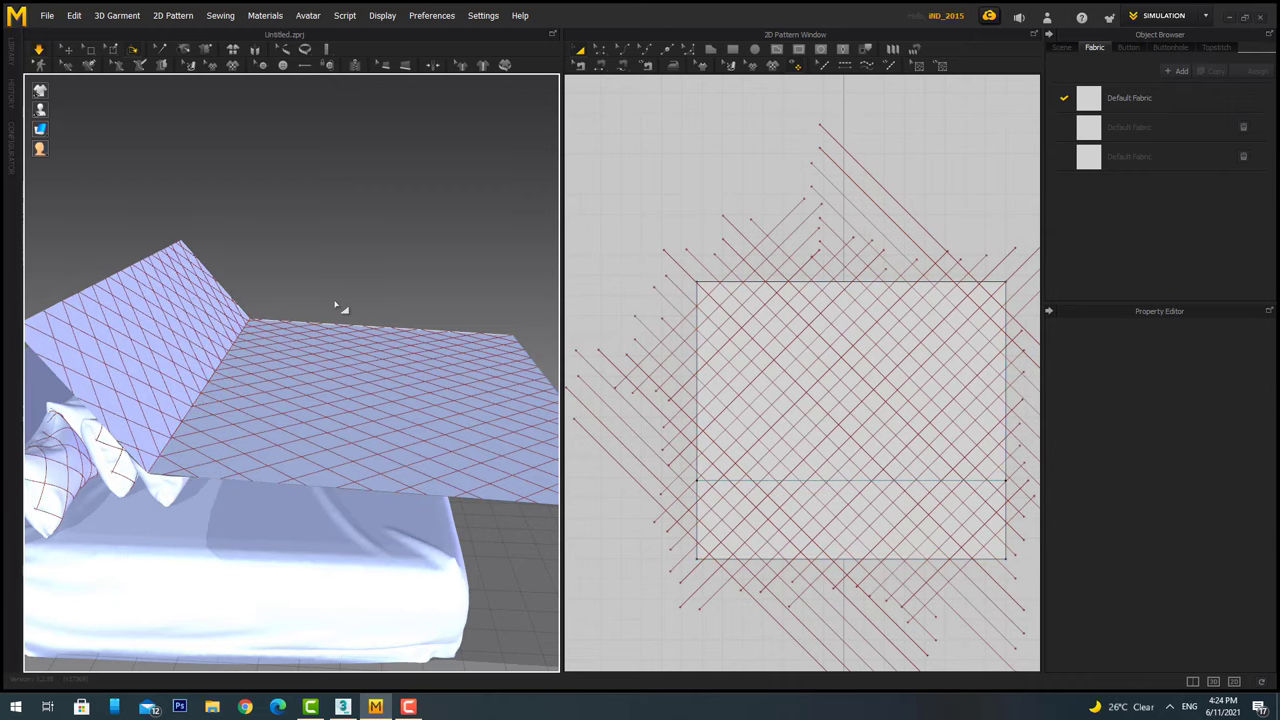
left_click(222, 396)
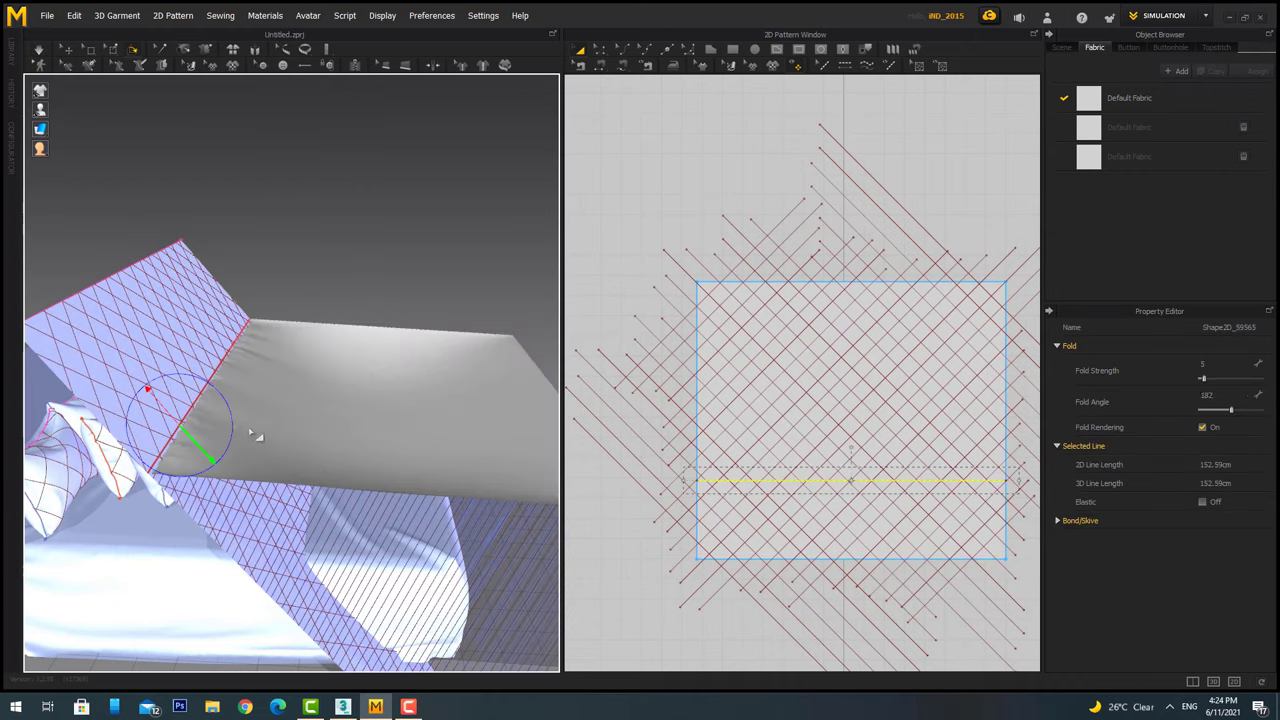
left_click_drag(150, 390, 258, 224)
left_click(258, 224)
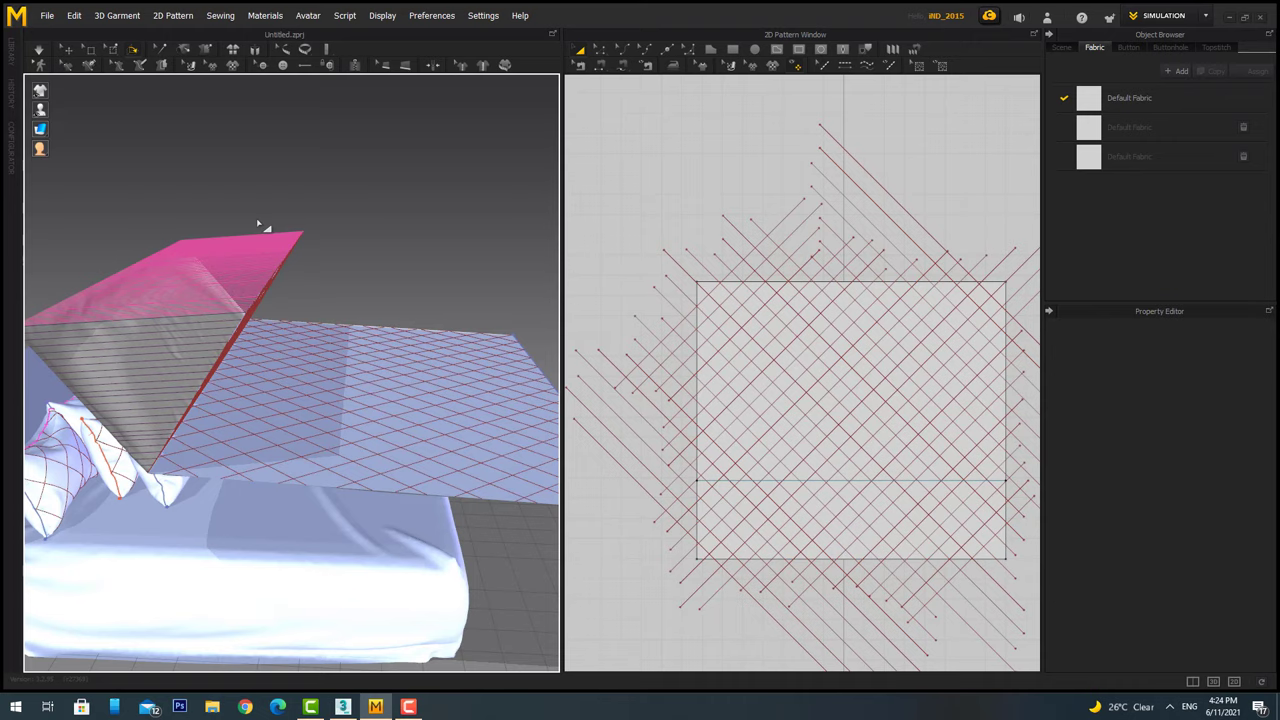
key("space")
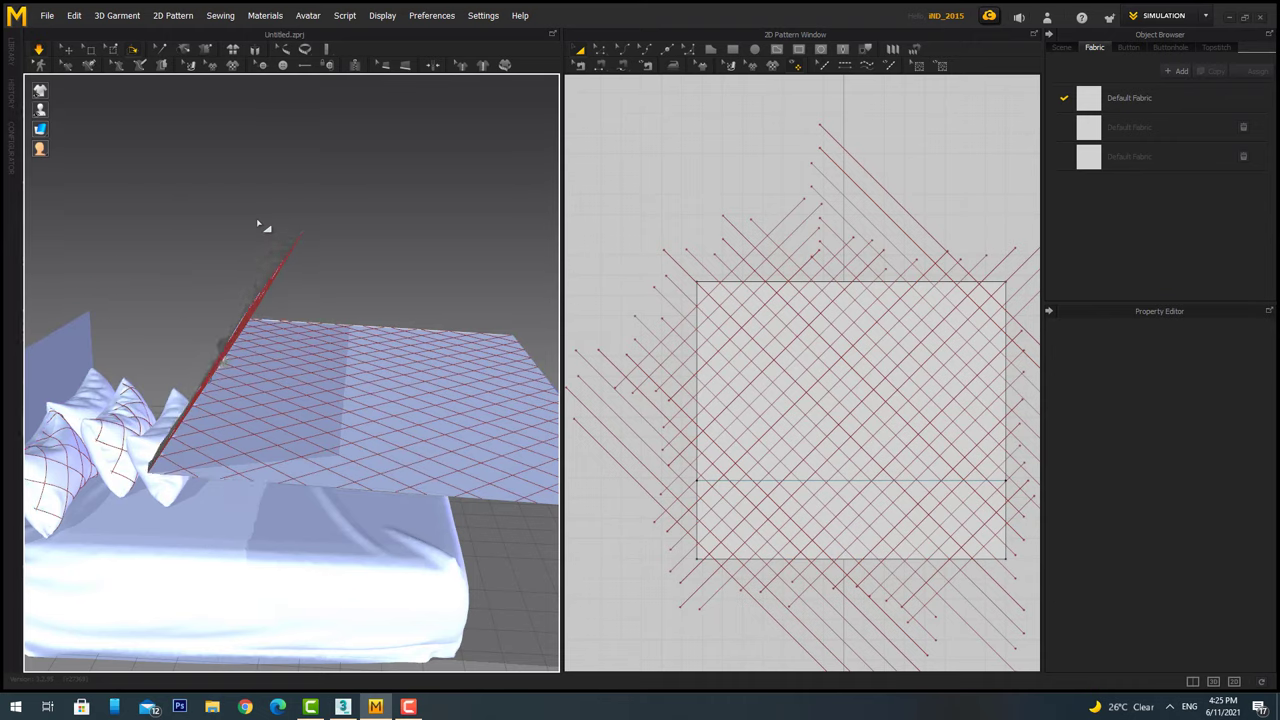
Raise the fold angle from 299 through 324 to 350, flattening the flap.
right_click_drag(263, 223, 186, 420)
left_click(186, 420)
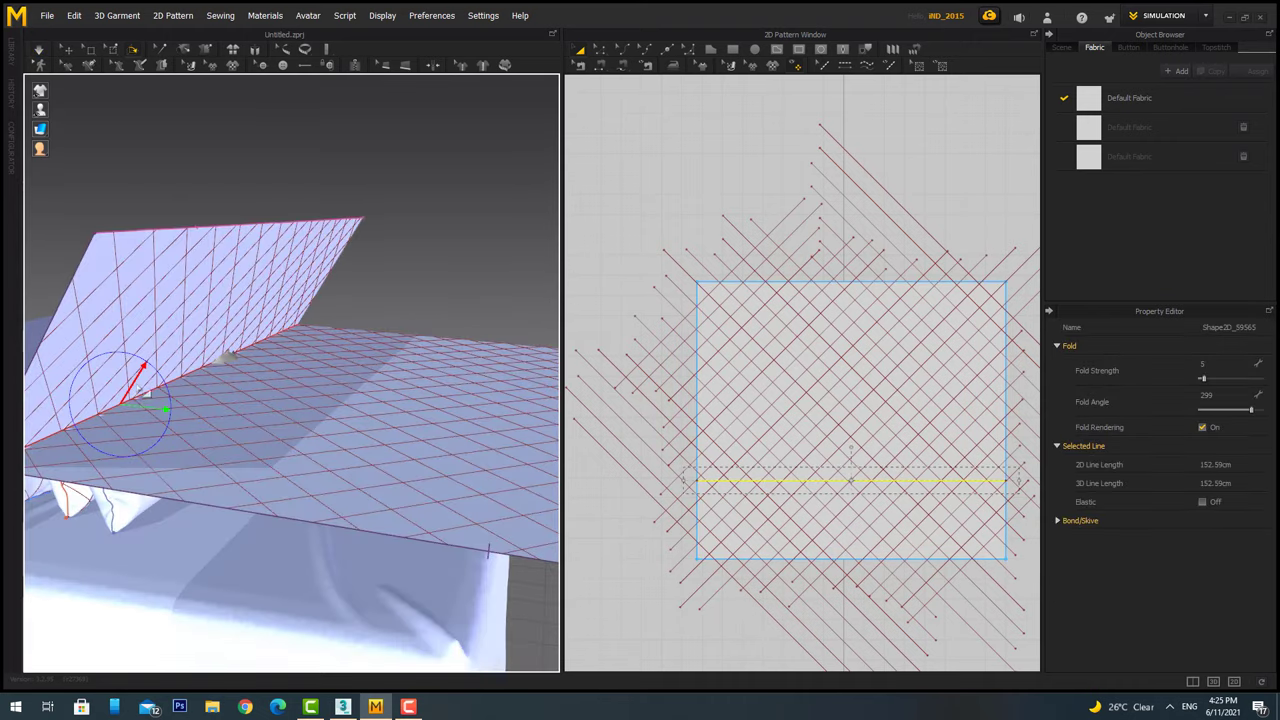
left_click_drag(155, 400, 486, 266)
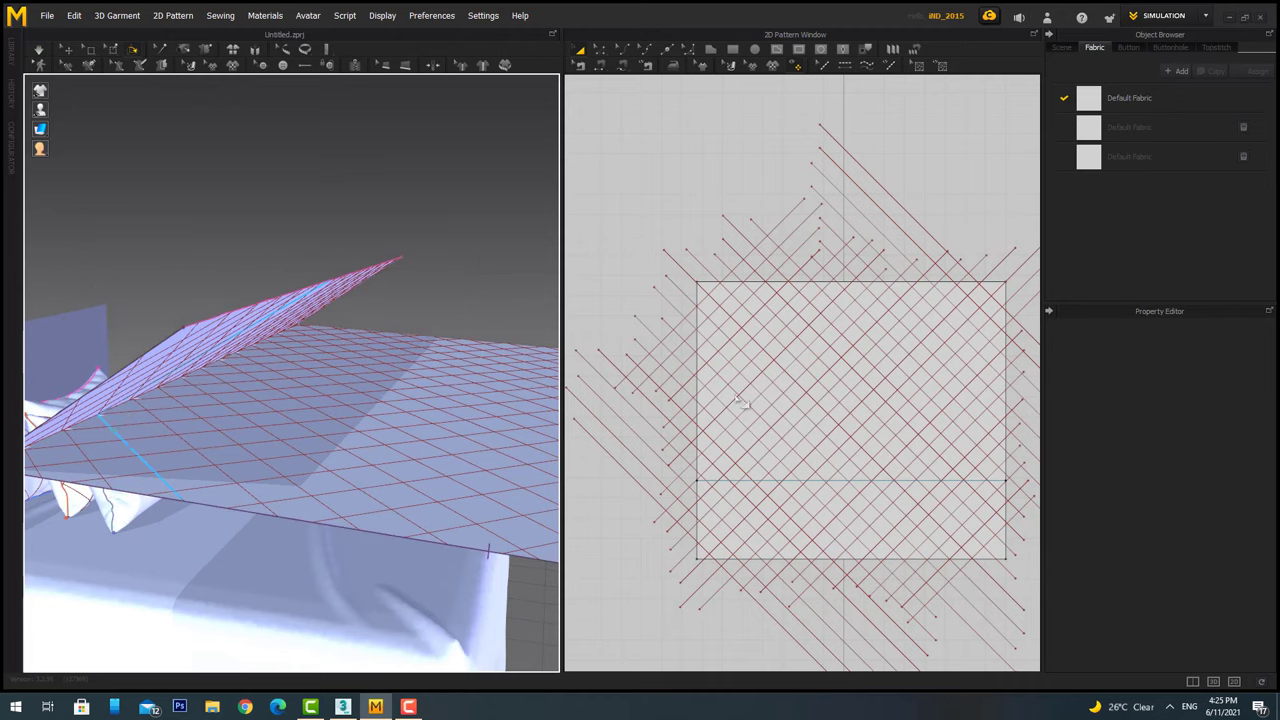
scroll(300, 360, "up", 3)
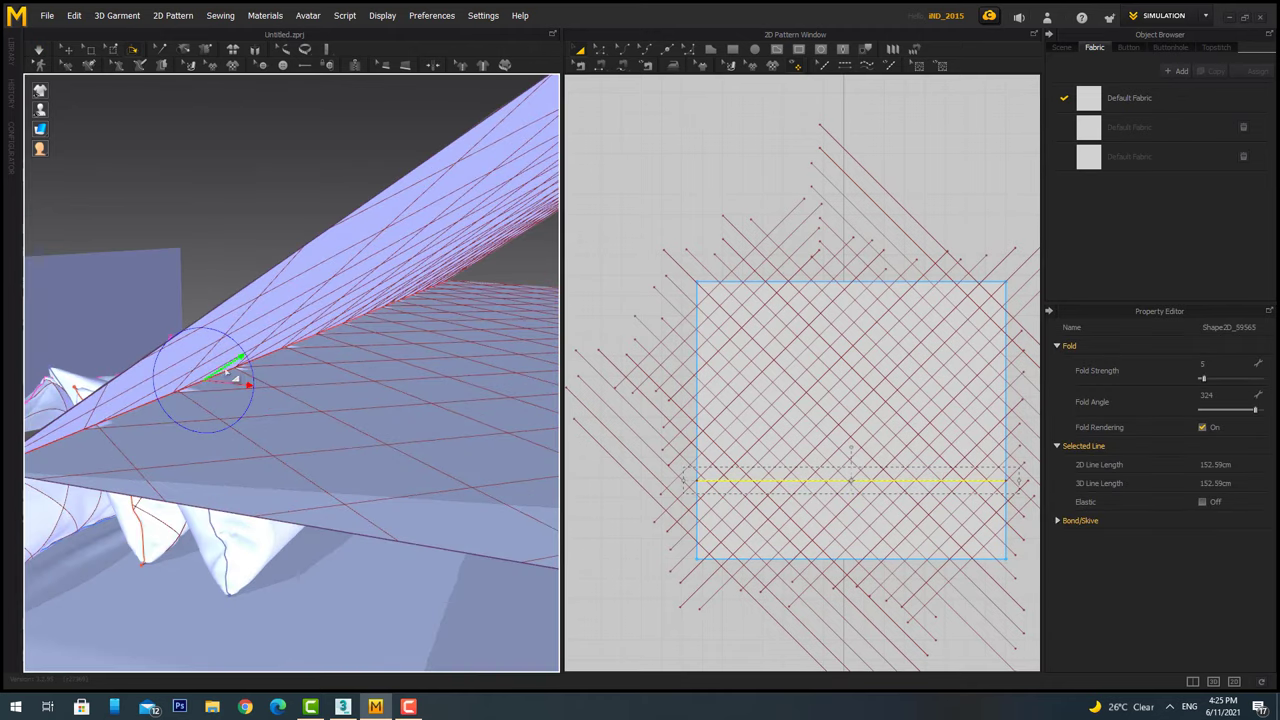
scroll(240, 371, "down", 3)
left_click_drag(271, 400, 213, 420)
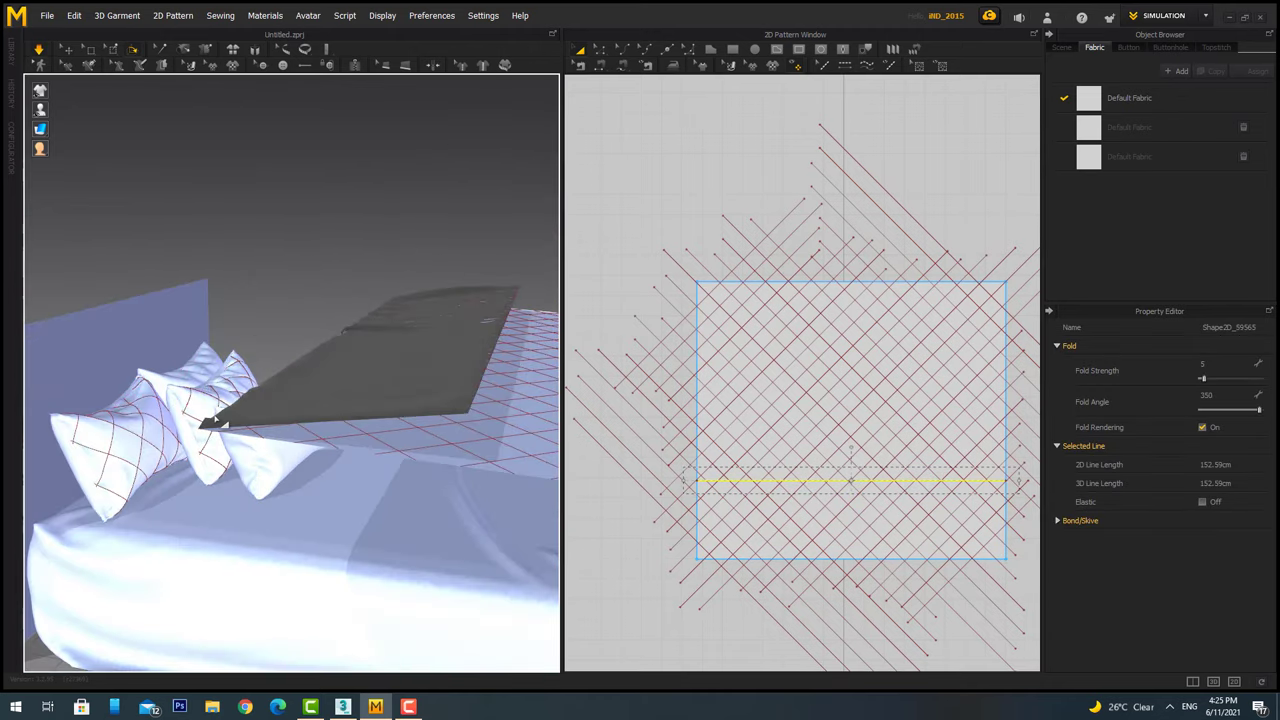
mouse_move(213, 420)
right_mouse_down()
mouse_move(217, 457)
mouse_move(340, 407)
right_mouse_up()
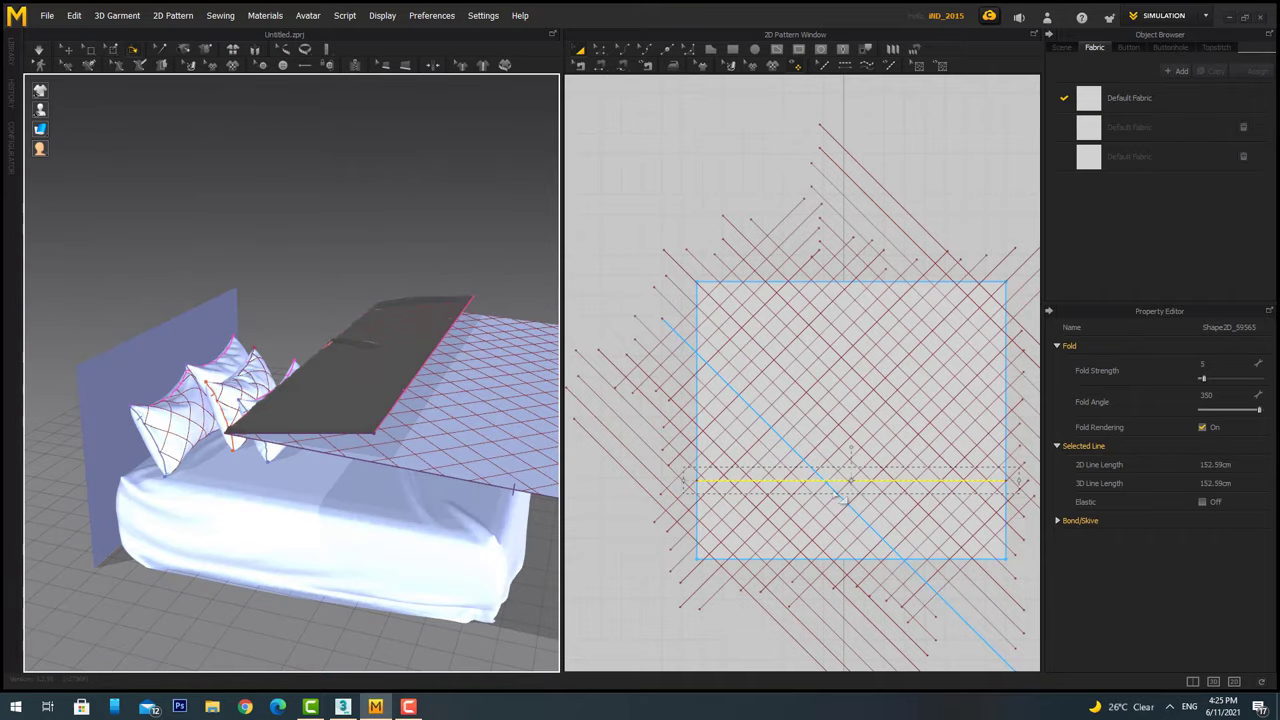
scroll(736, 498, "up", 3)
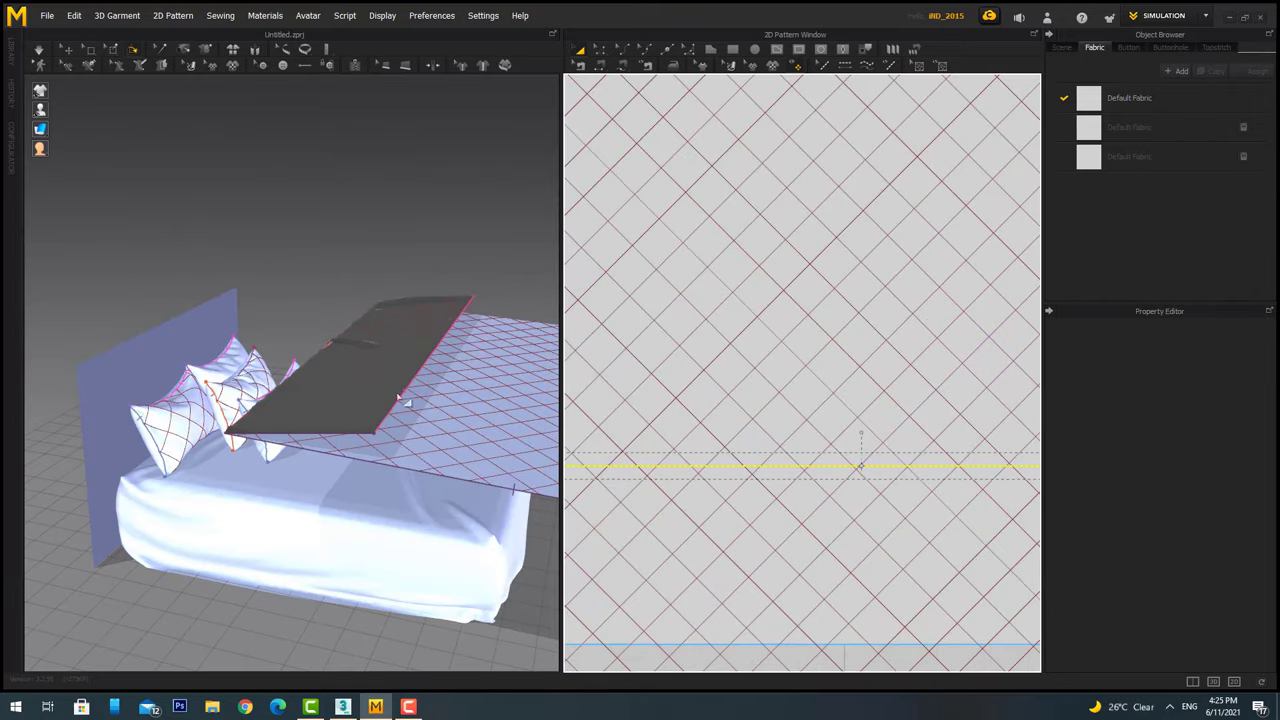
Select all patterns and set their particle distance to 15, then view the bedspread from above.
scroll(790, 455, "down", 5)
scroll(685, 592, "down", 3)
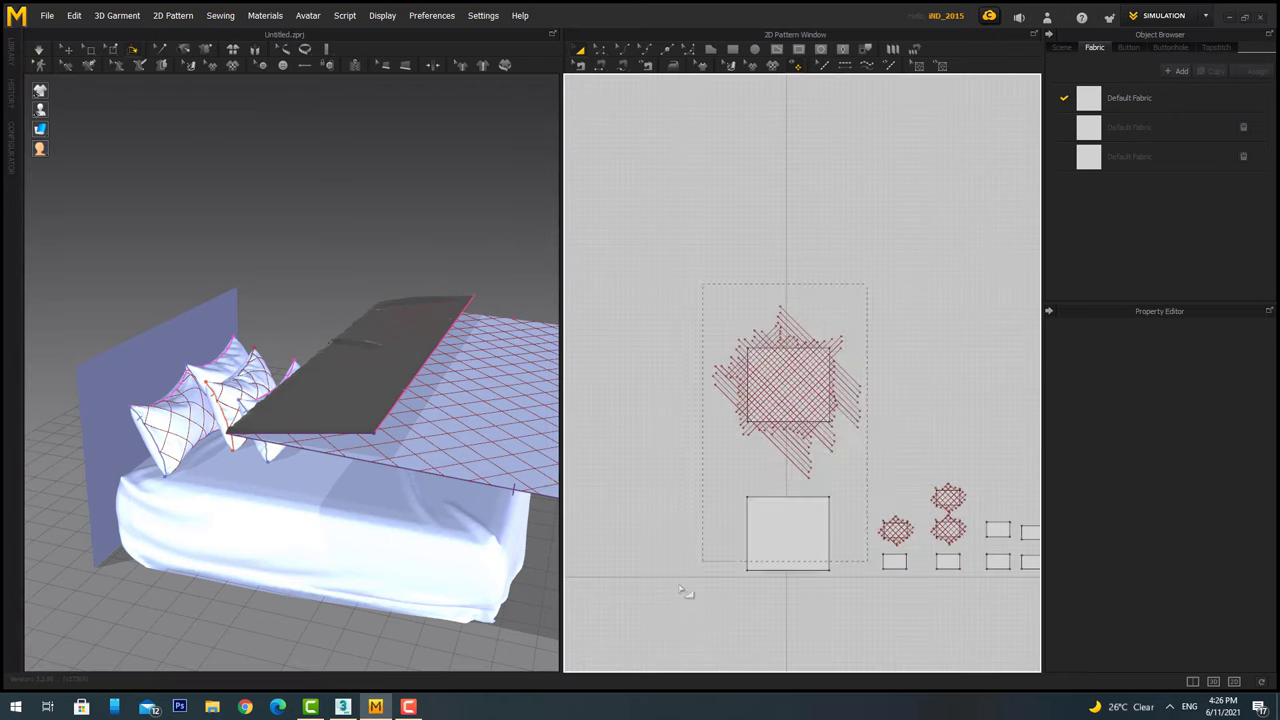
key("ctrl+a")
scroll(366, 408, "up", 2)
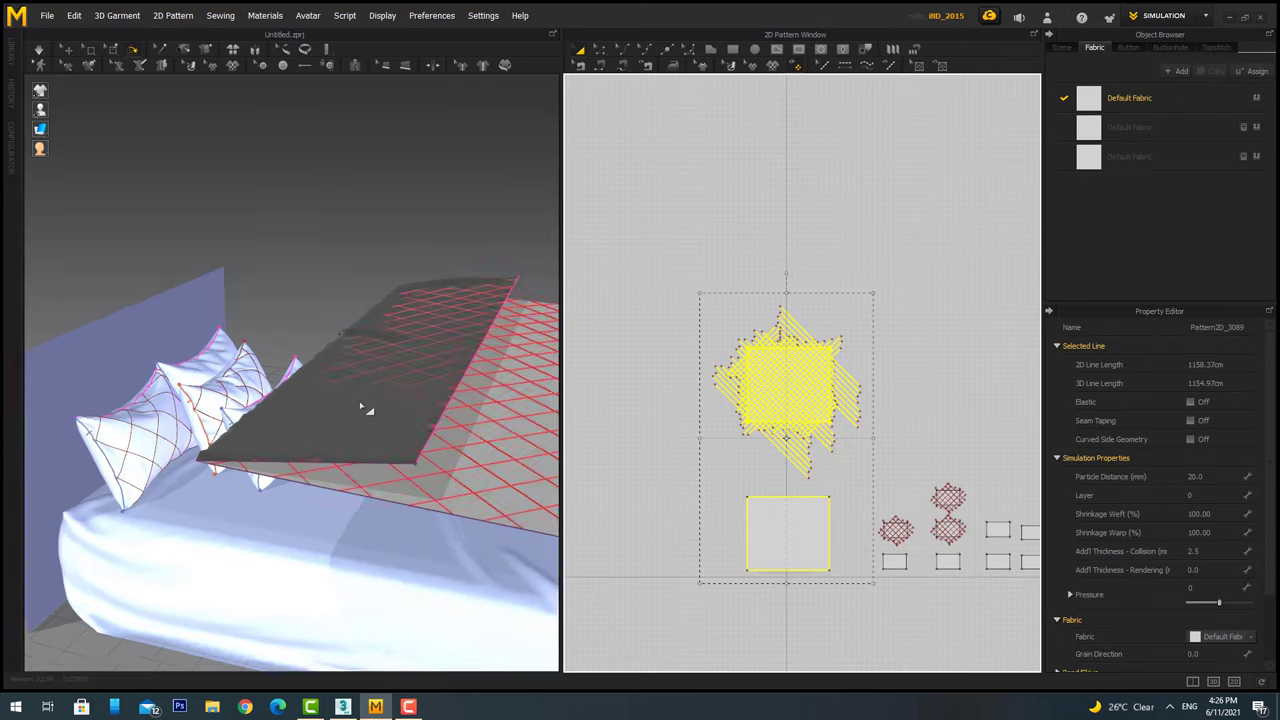
left_click(166, 123)
right_click(424, 380)
left_click(455, 170)
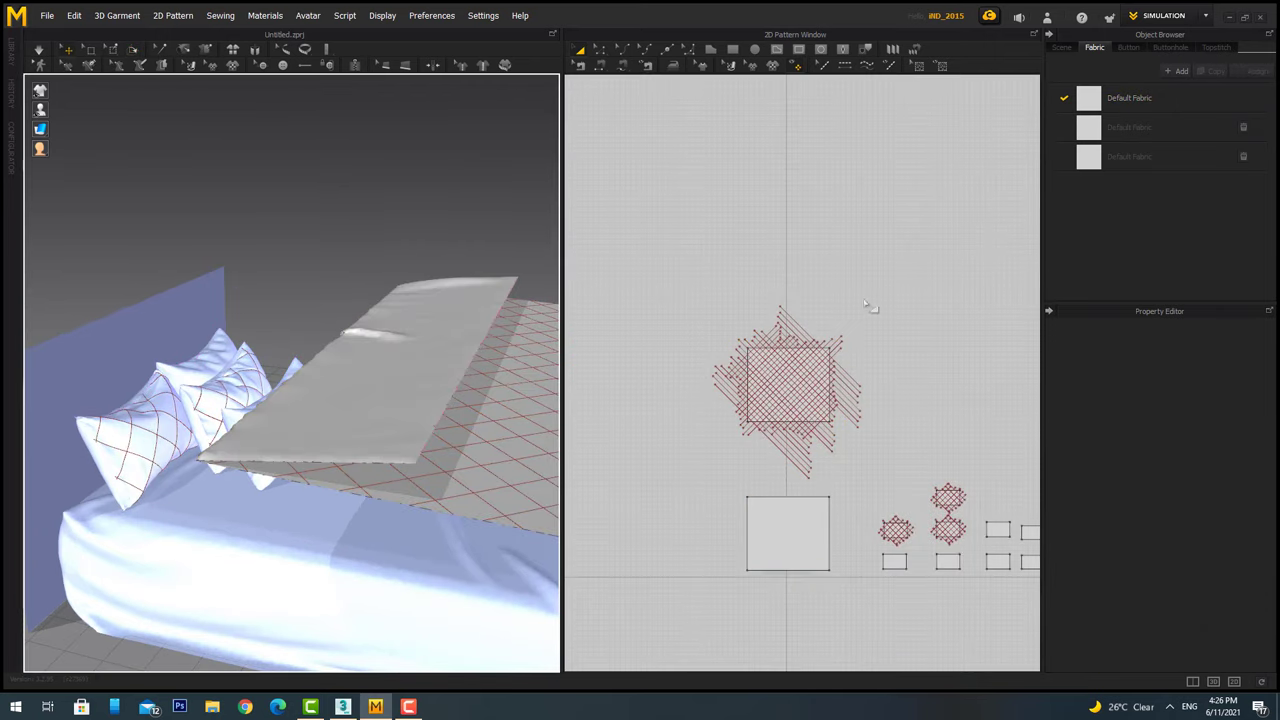
key("ctrl+a")
key("Return")
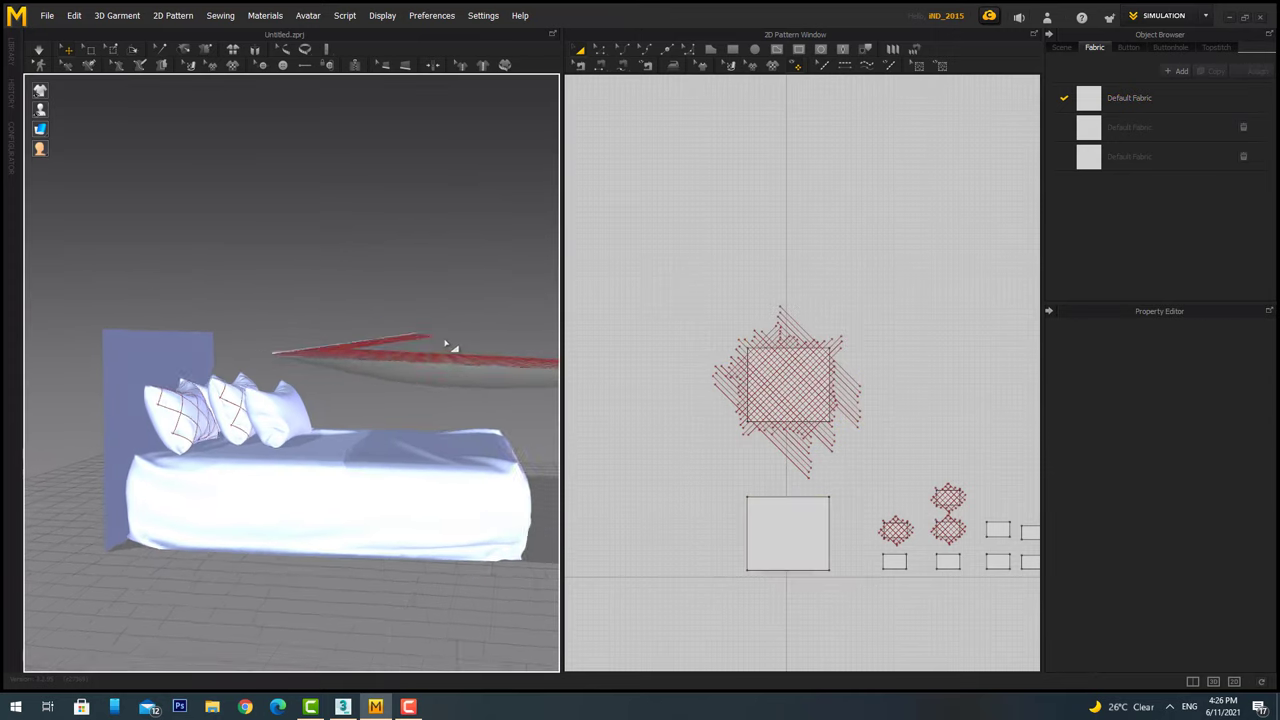
scroll(475, 368, "up", 3)
mouse_move(475, 368)
right_mouse_down()
mouse_move(457, 306)
mouse_move(389, 263)
right_mouse_up()
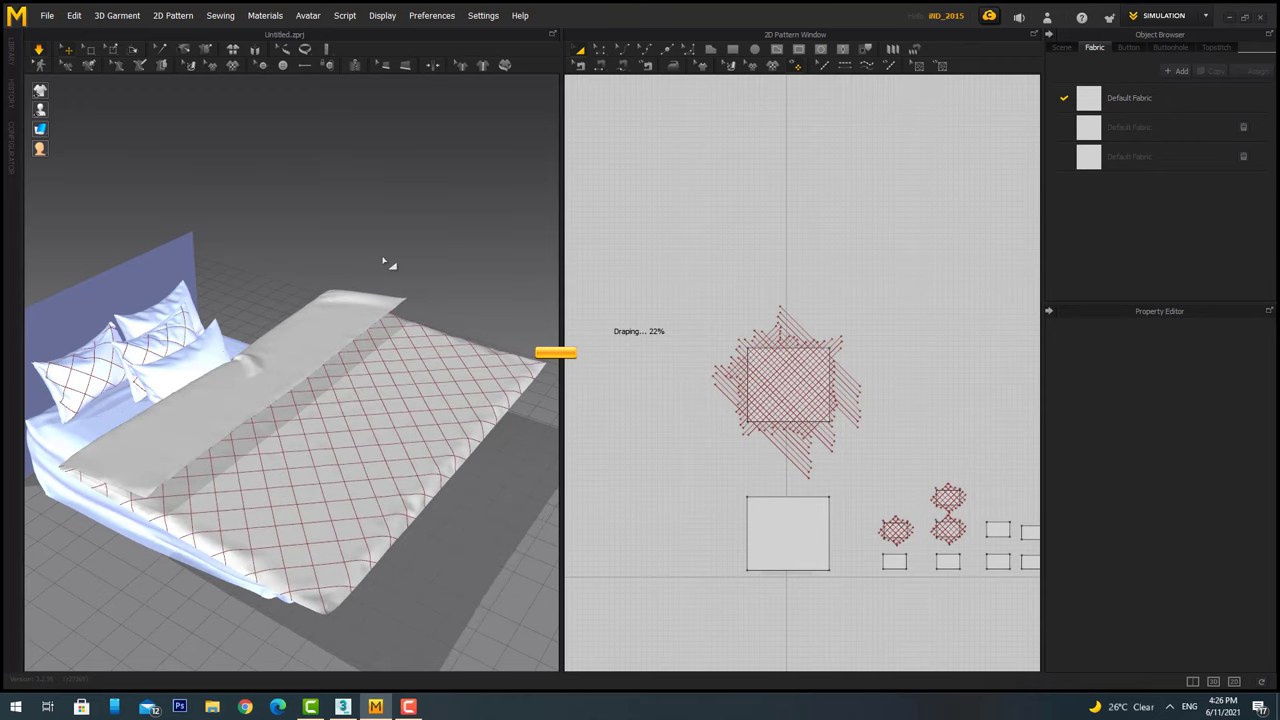
Drag the bedspread's folded top and left corner into place while it drapes.
right_click_drag(385, 262, 300, 420)
left_click(276, 452)
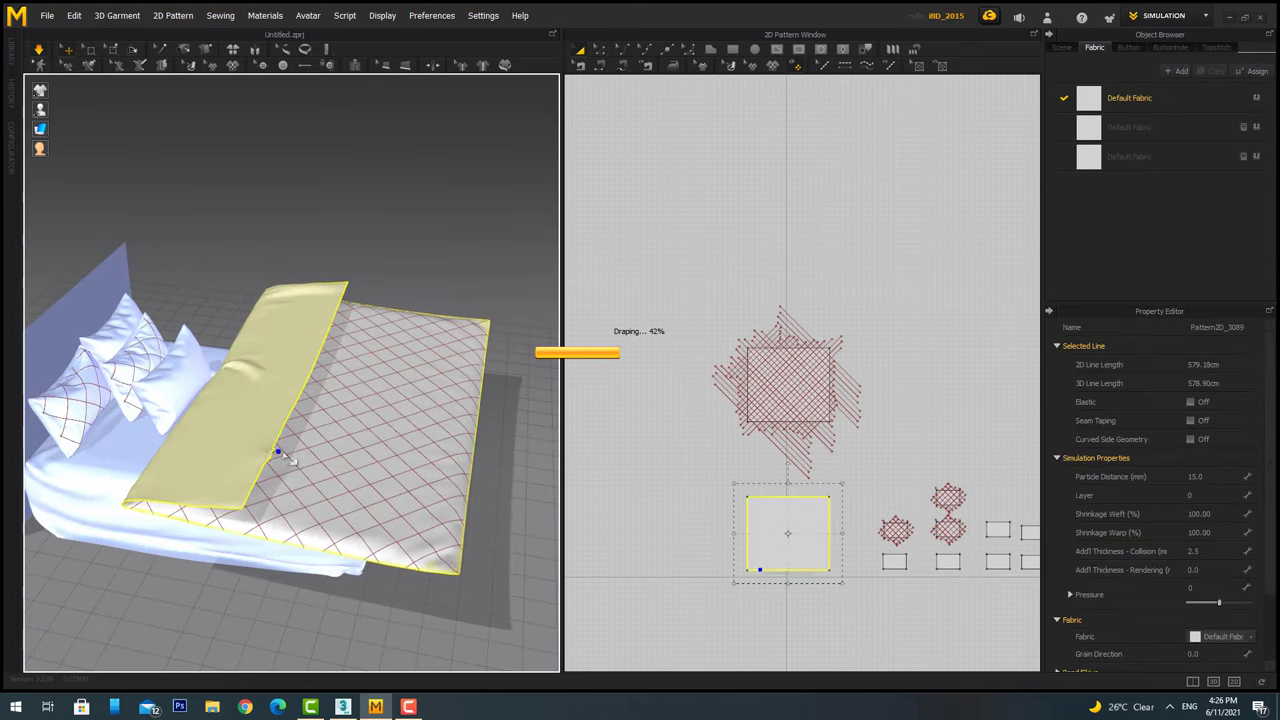
mouse_move(278, 453)
left_mouse_down()
mouse_move(297, 451)
mouse_move(310, 470)
left_mouse_up()
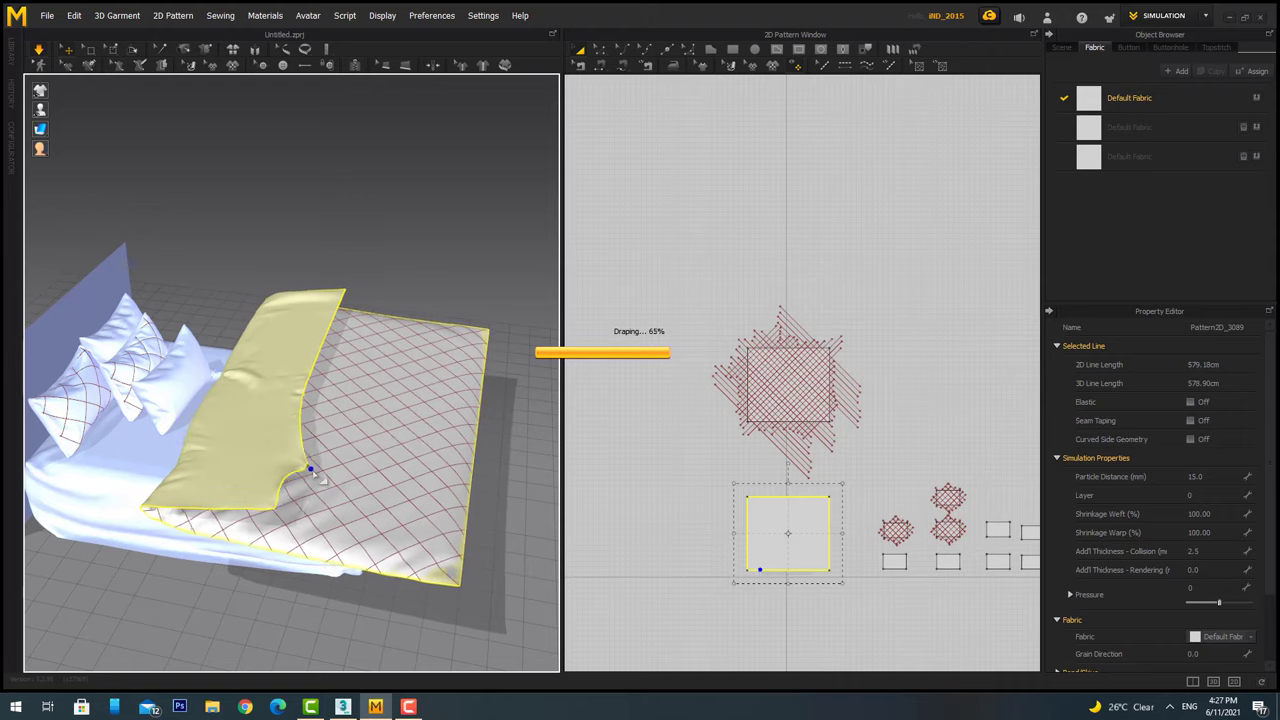
left_click(177, 523)
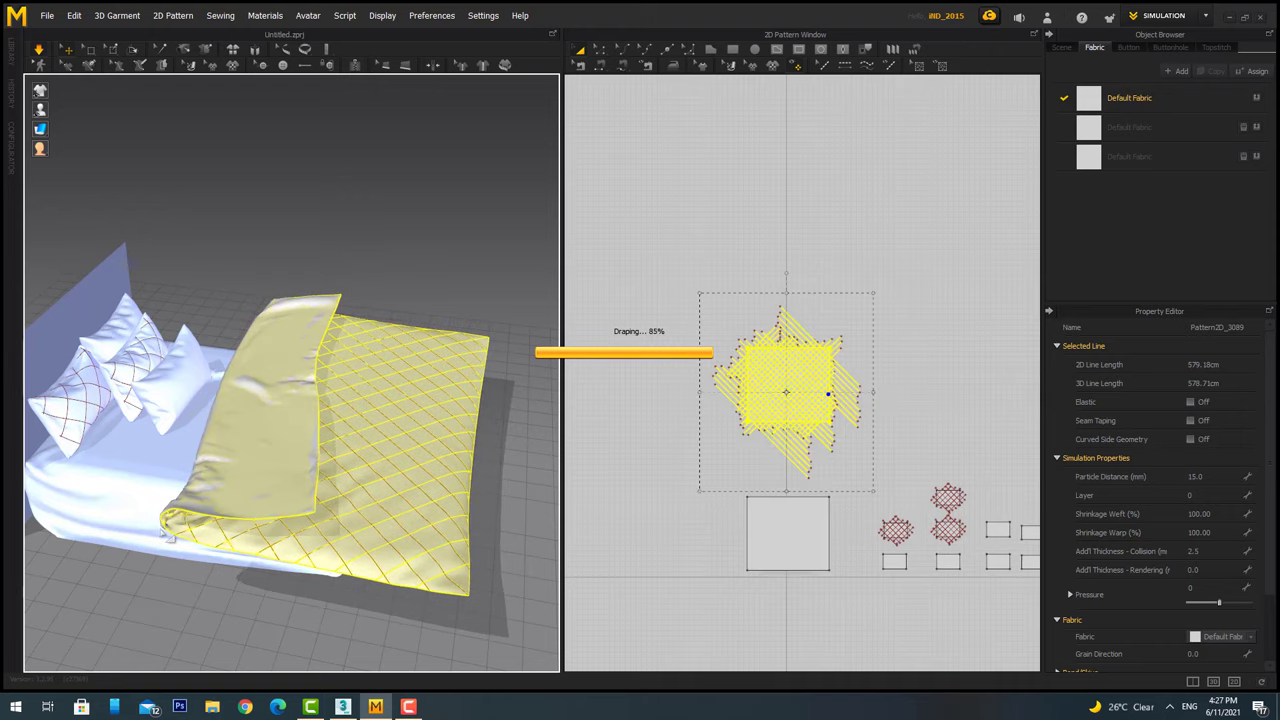
left_click_drag(167, 533, 148, 527)
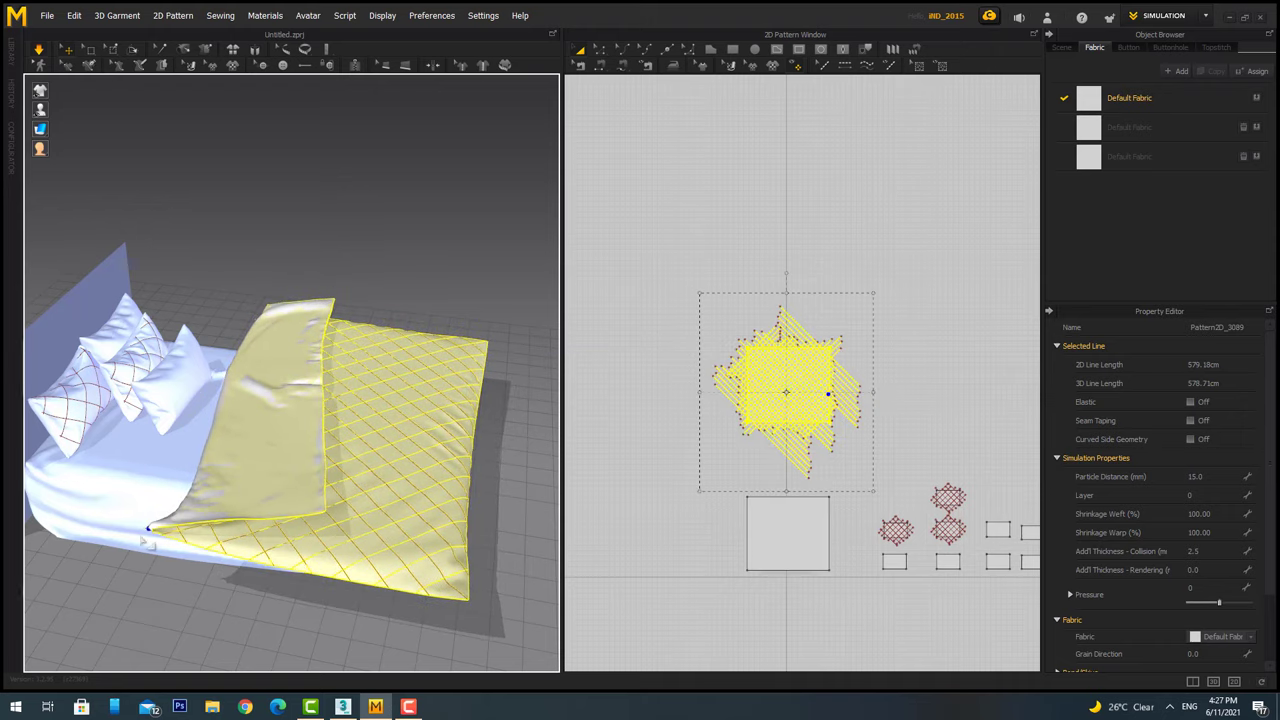
mouse_move(143, 541)
right_mouse_down()
mouse_move(233, 511)
mouse_move(456, 528)
right_mouse_up()
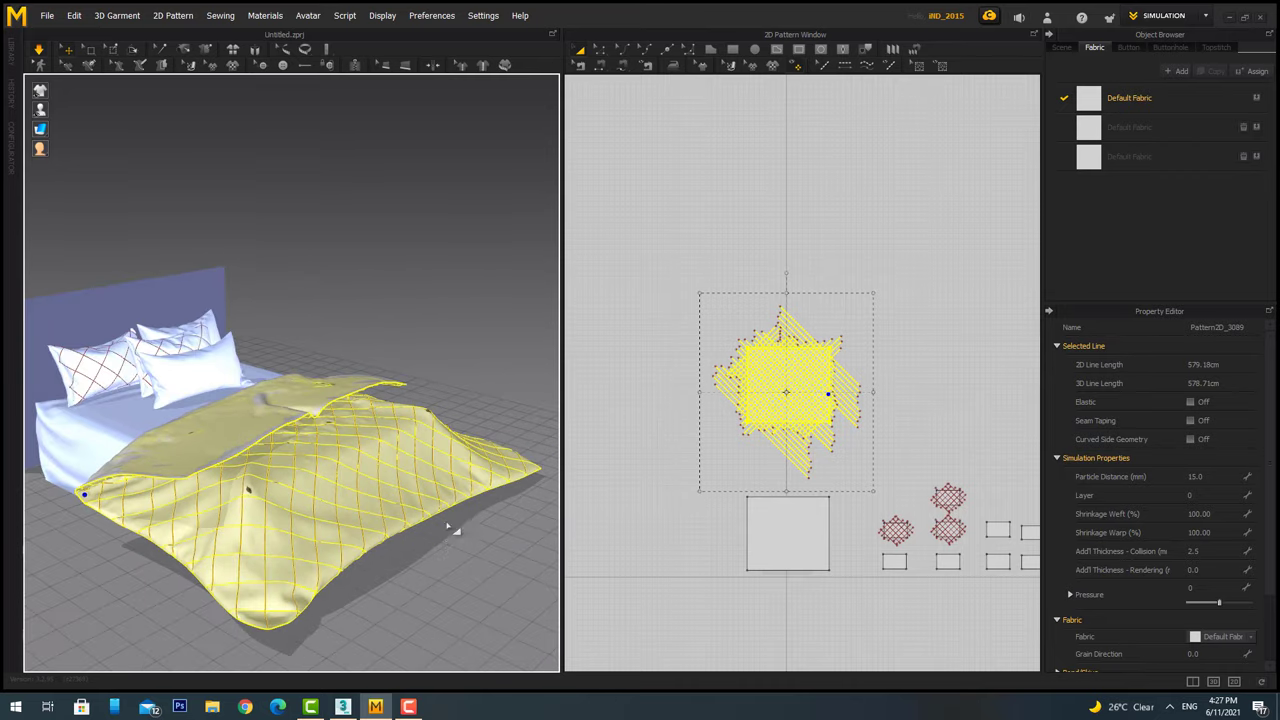
left_click(450, 556)
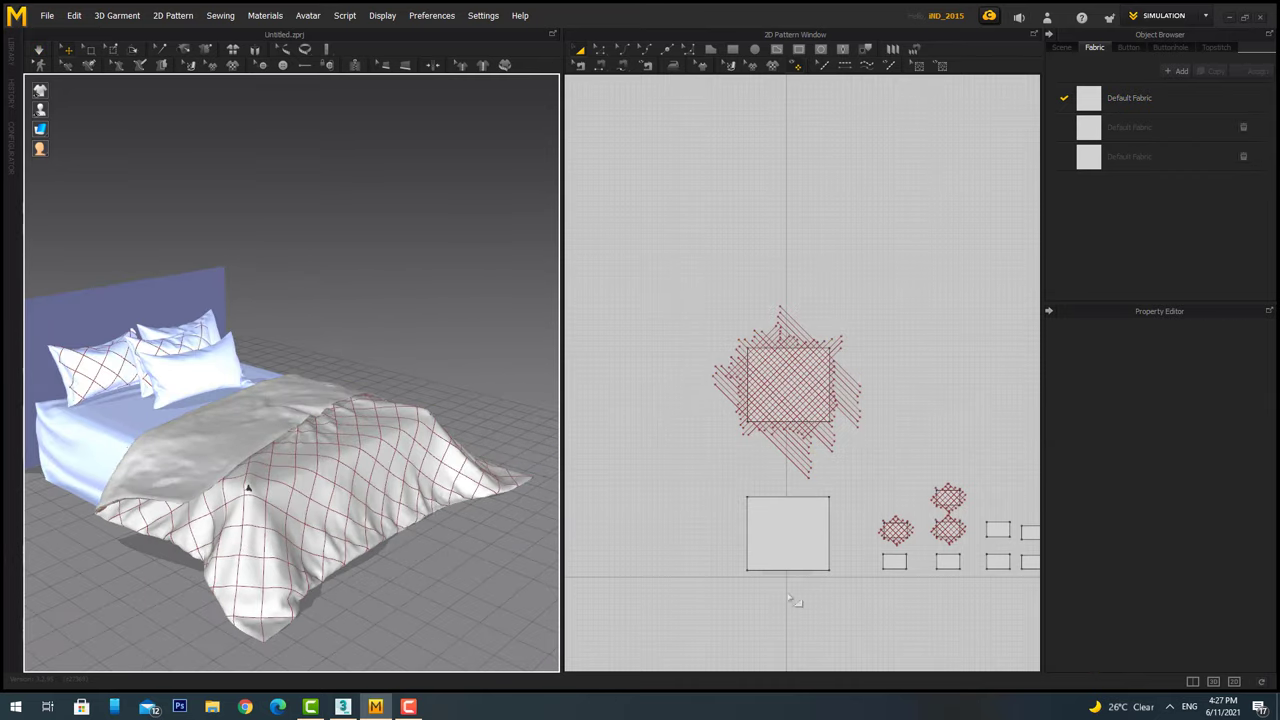
Select all the quilting fold-line shapes in the Object Browser scene list to check them.
left_click_drag(793, 600, 643, 286)
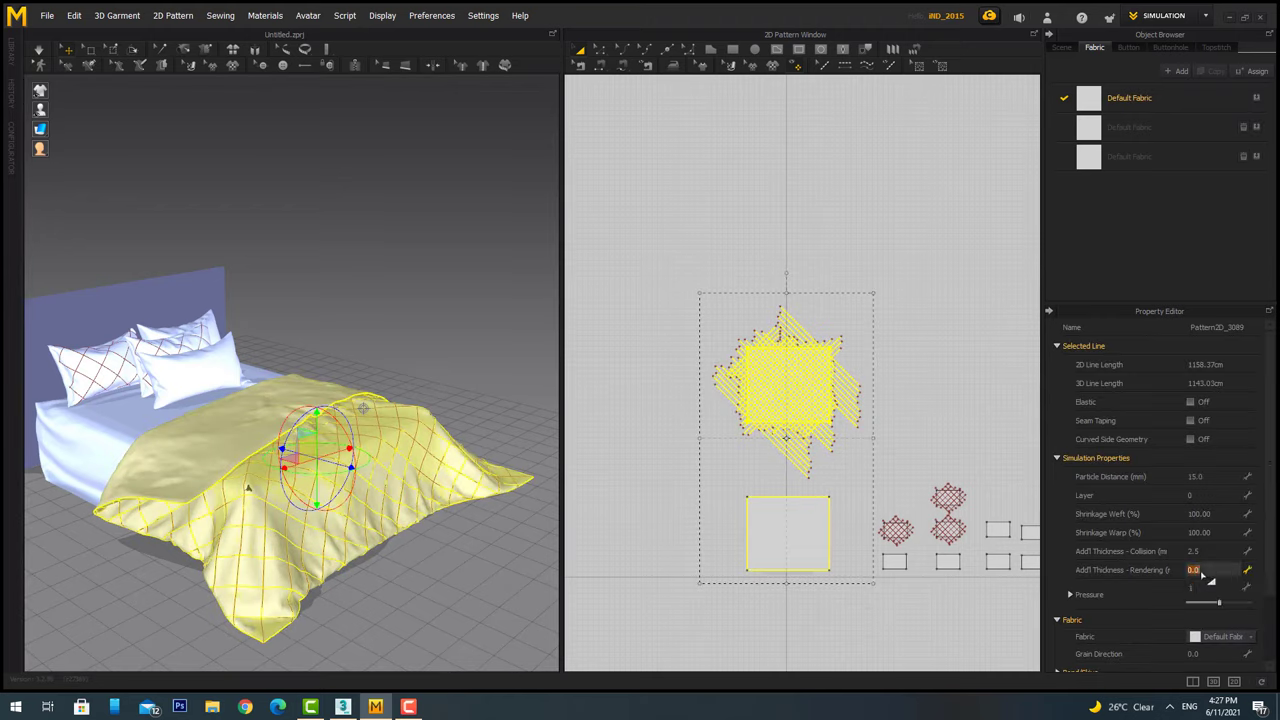
left_click(815, 330)
left_click(1061, 47)
scroll(1150, 200, "up", 1)
left_click(1133, 151)
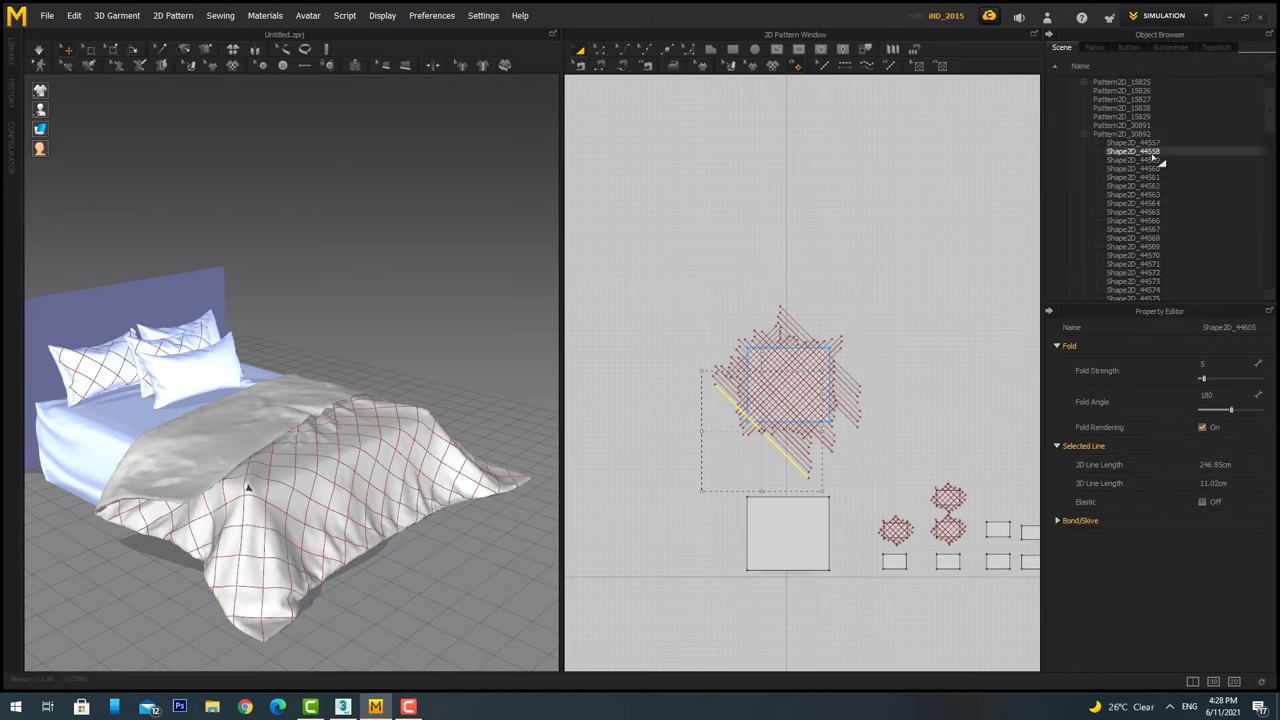
key("ctrl+a")
Orbit around the bed to inspect the draped bedspread, ending on a low side view.
scroll(414, 357, "up", 3)
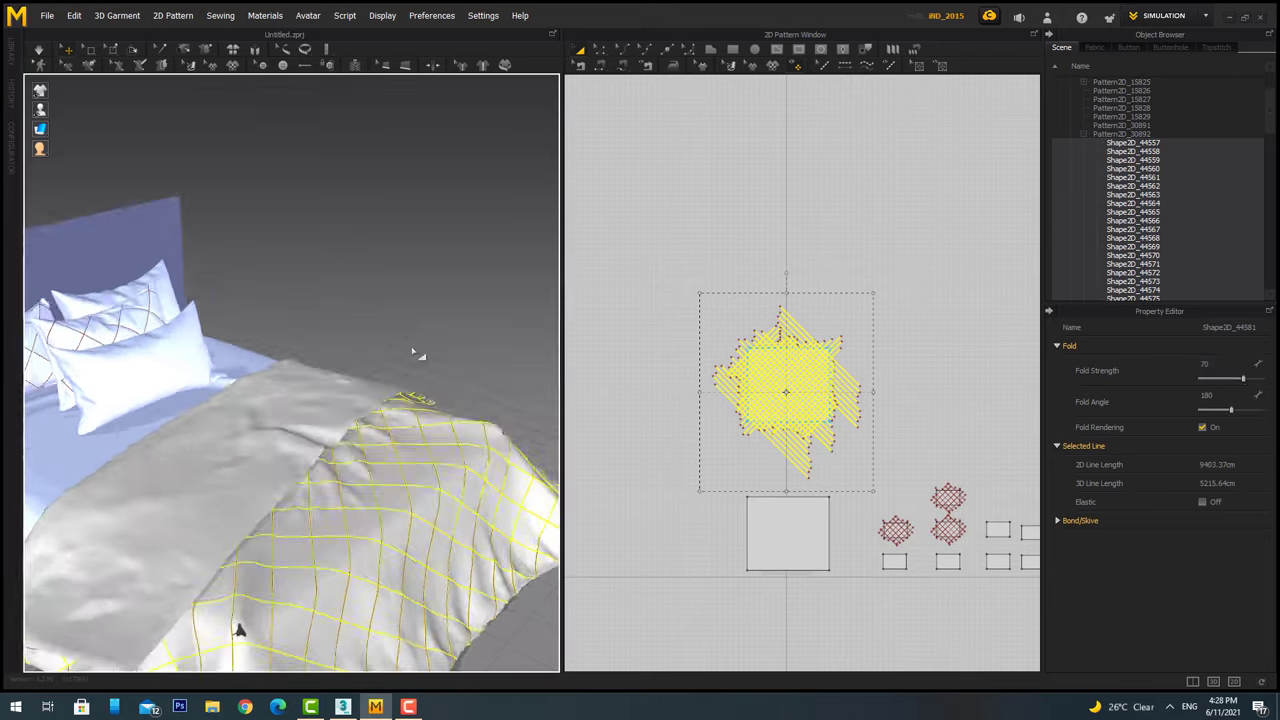
middle_click_drag(414, 357, 457, 251)
left_click(457, 251)
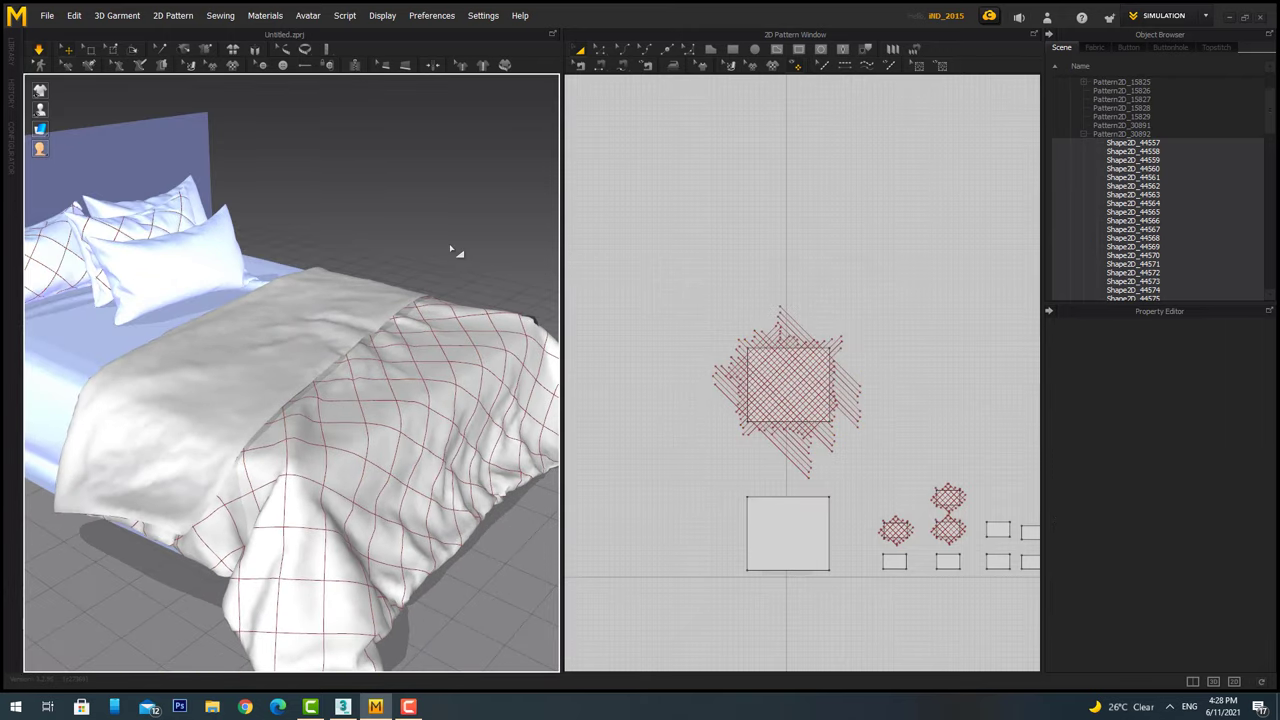
left_click(833, 327)
scroll(383, 263, "down", 3)
left_click(383, 263)
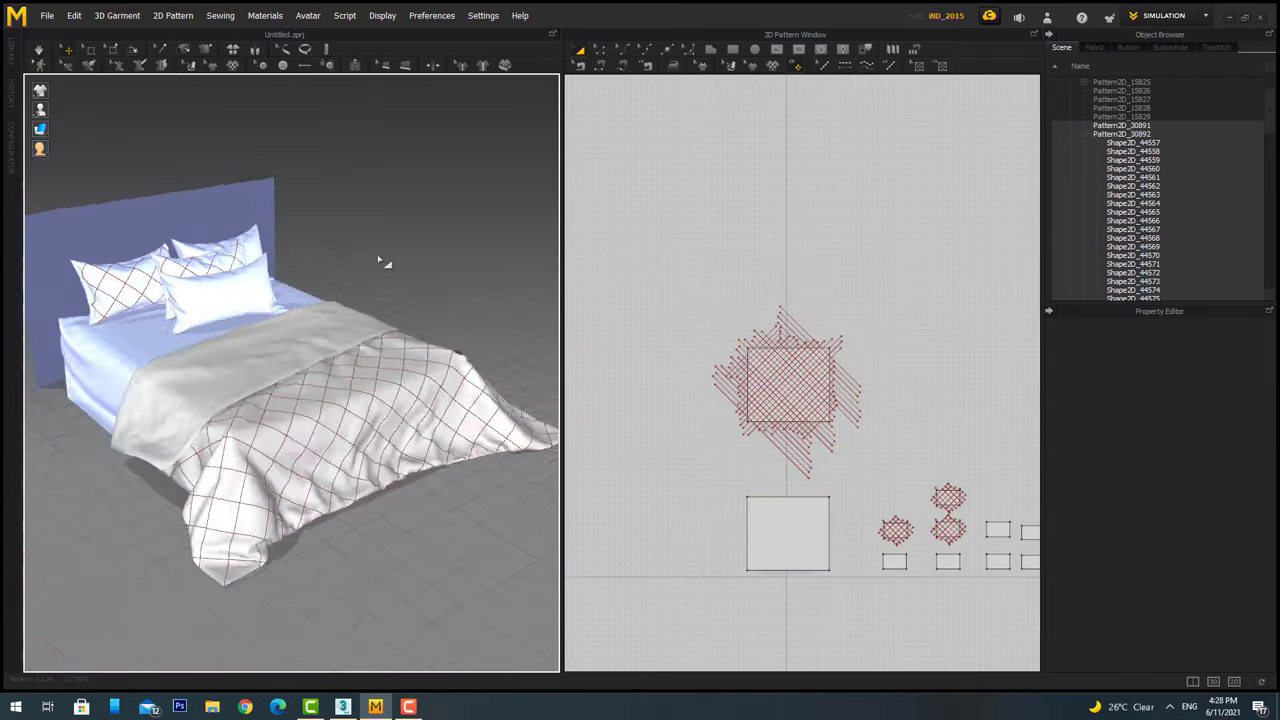
right_click_drag(383, 263, 440, 306)
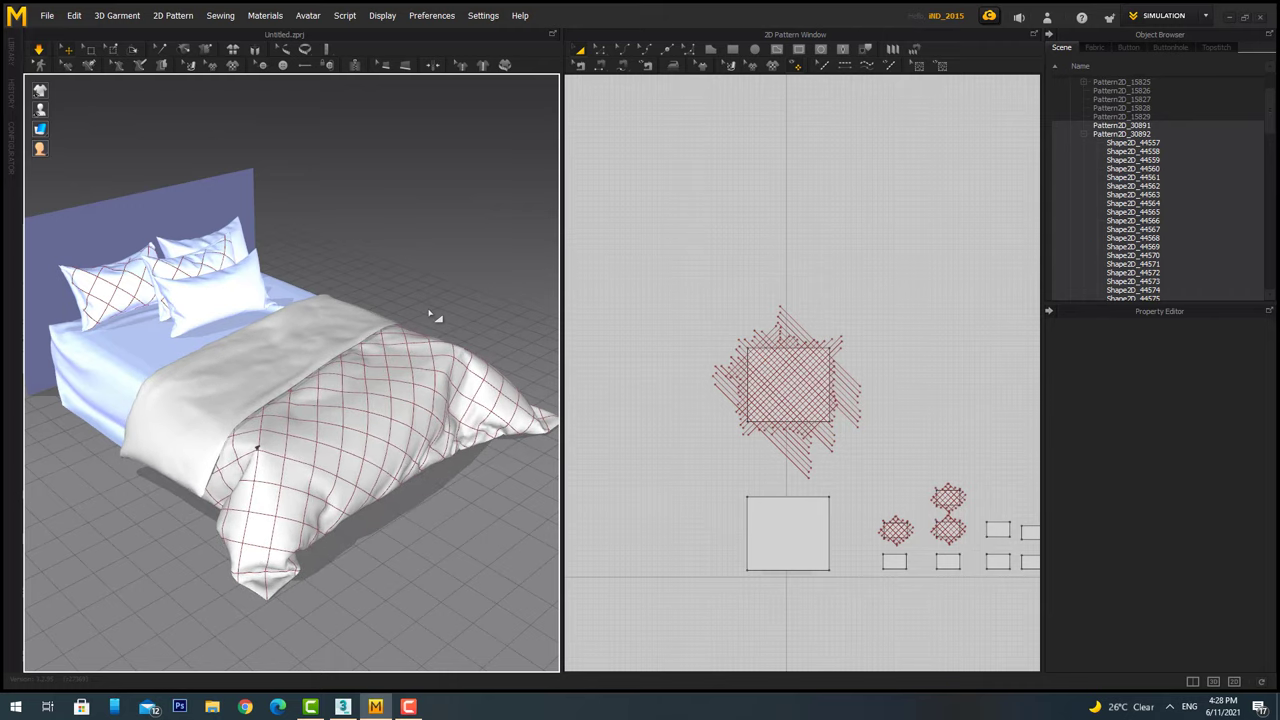
right_click_drag(430, 314, 500, 330)
Set the bedspread's particle distance to 10 and orbit around the bed to inspect it.
right_click_drag(345, 350, 427, 265)
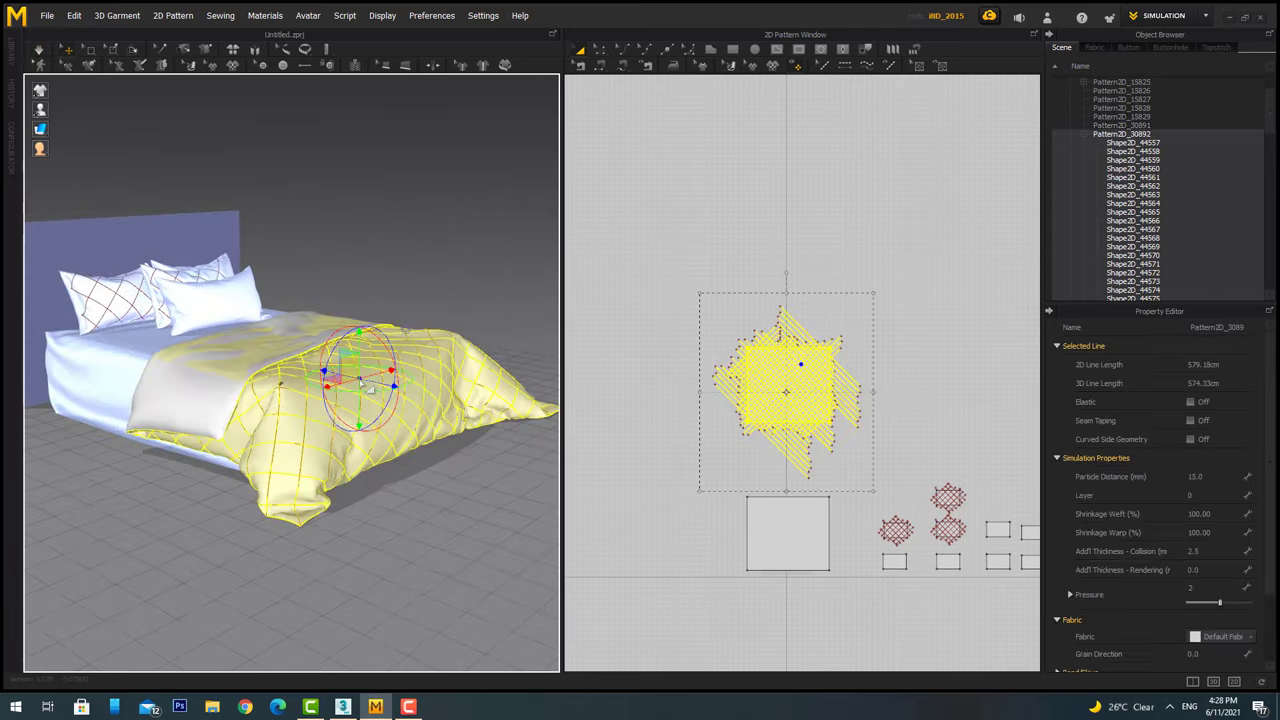
left_click(427, 265)
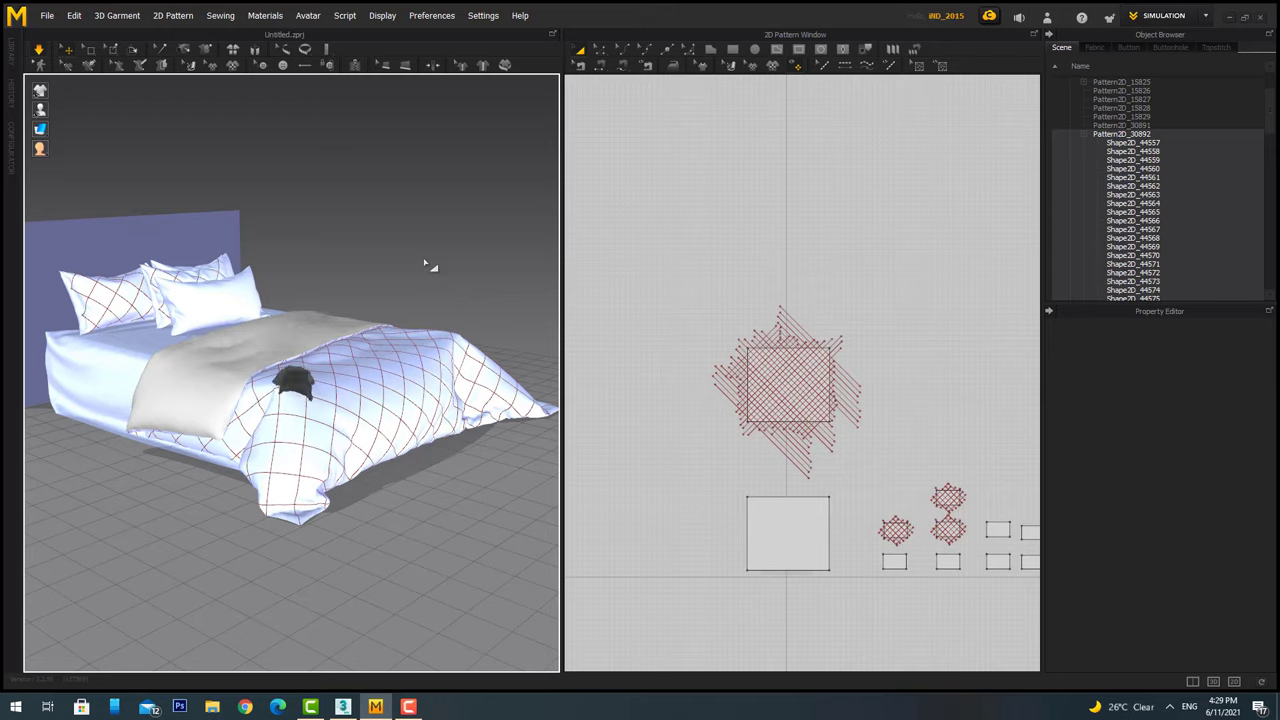
scroll(425, 265, "up", 3)
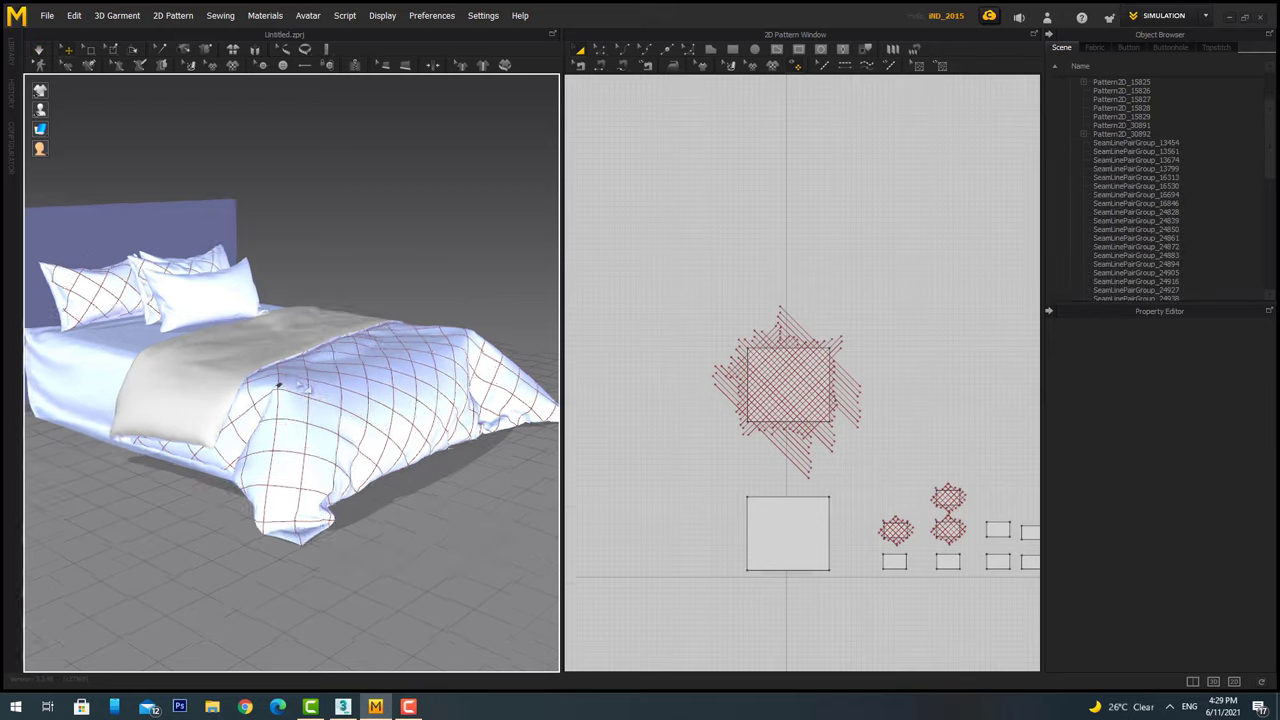
left_click(1215, 480)
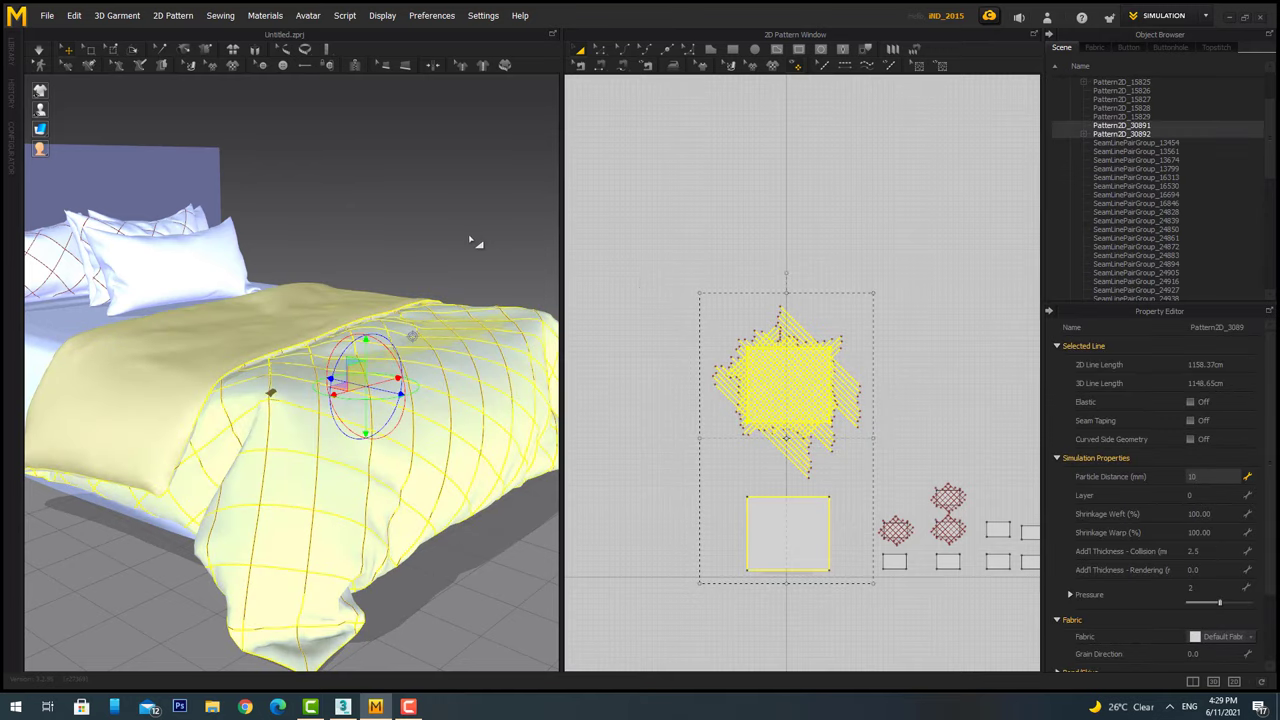
key("Return")
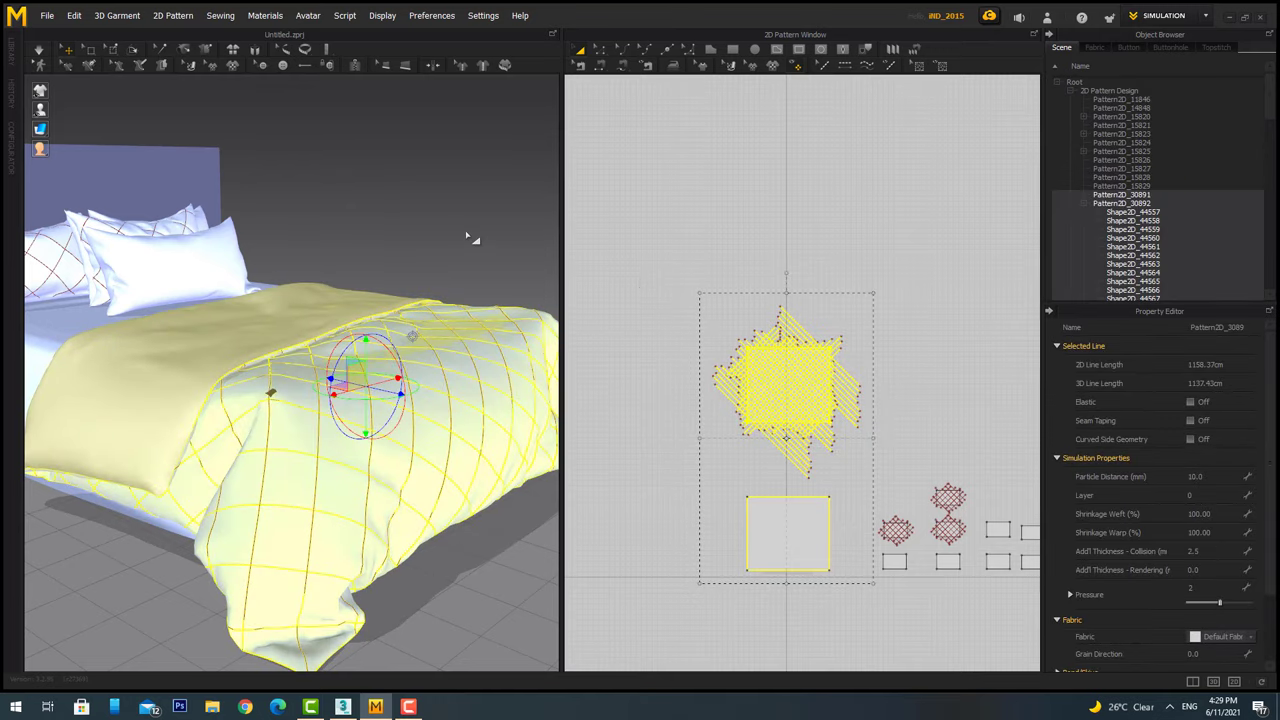
left_click(466, 236)
mouse_move(466, 236)
right_mouse_down()
mouse_move(393, 382)
mouse_move(212, 410)
mouse_move(543, 366)
right_mouse_up()
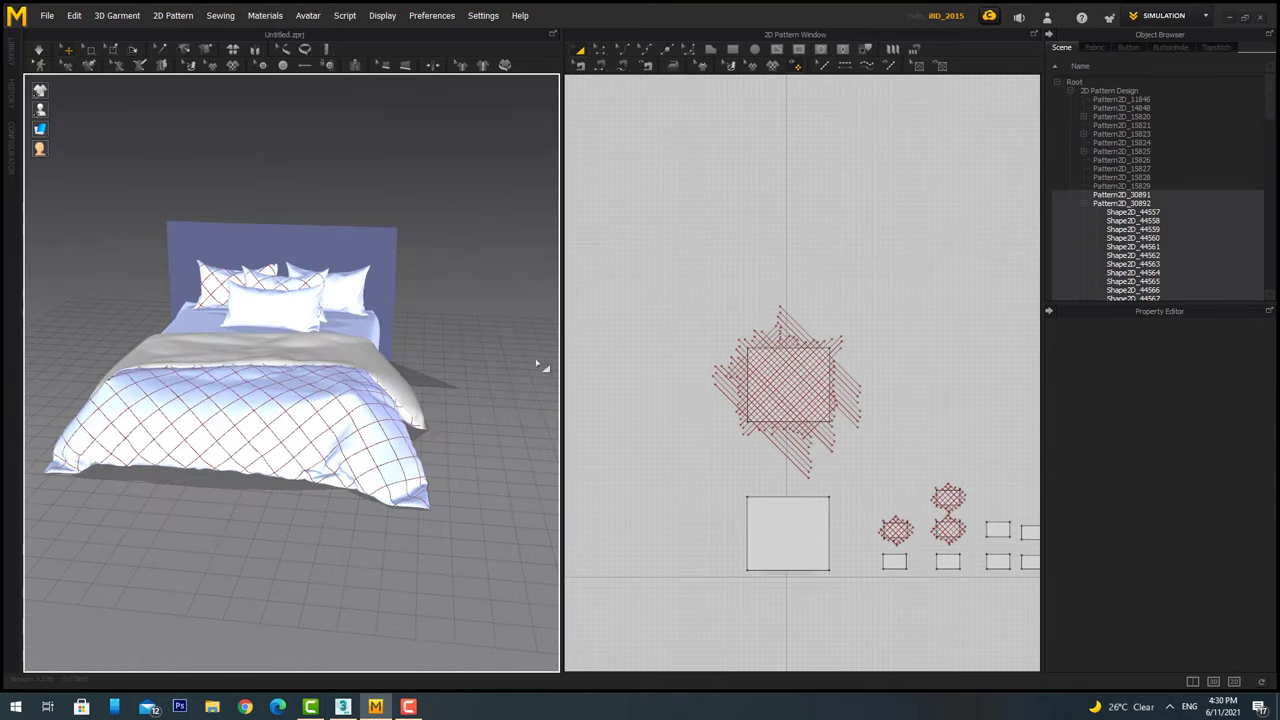
Inspect the fold settings of the duvet's quilting line groups.
left_click(342, 358)
scroll(355, 340, "up", 3)
left_click(371, 428)
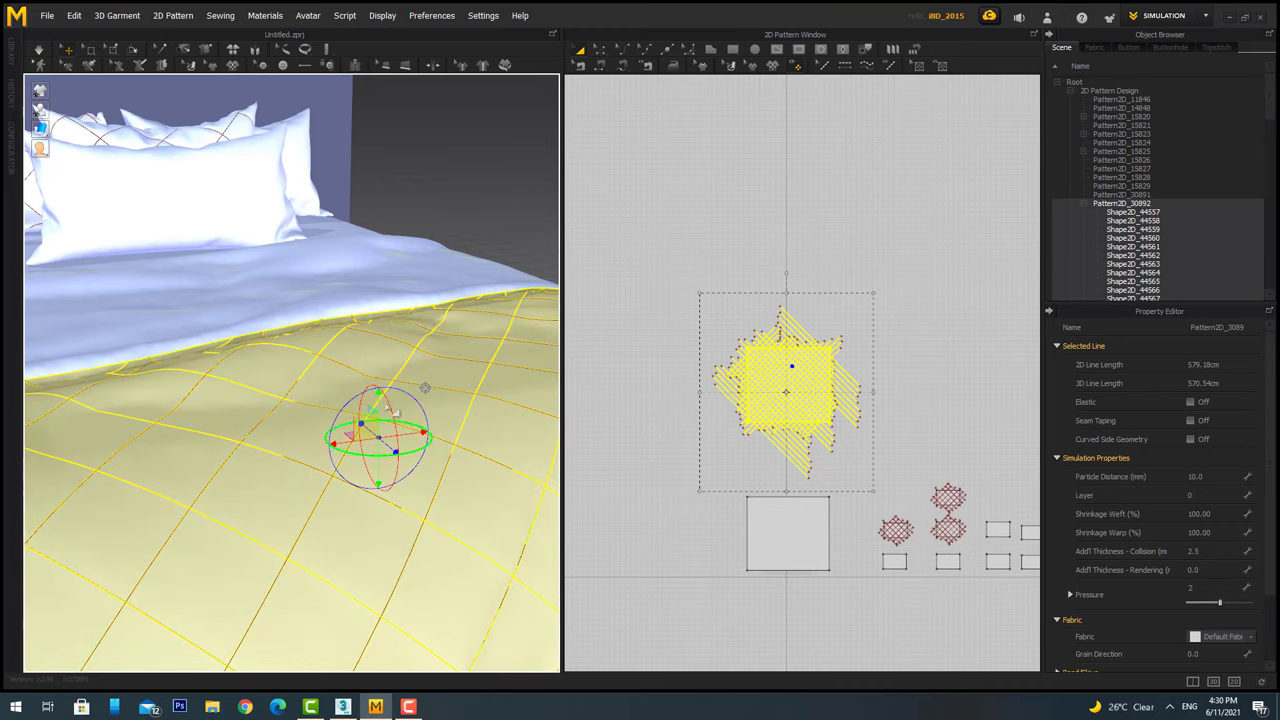
scroll(430, 495, "up", 2)
left_click(430, 495)
left_click(1120, 206)
scroll(1140, 210, "down", 5)
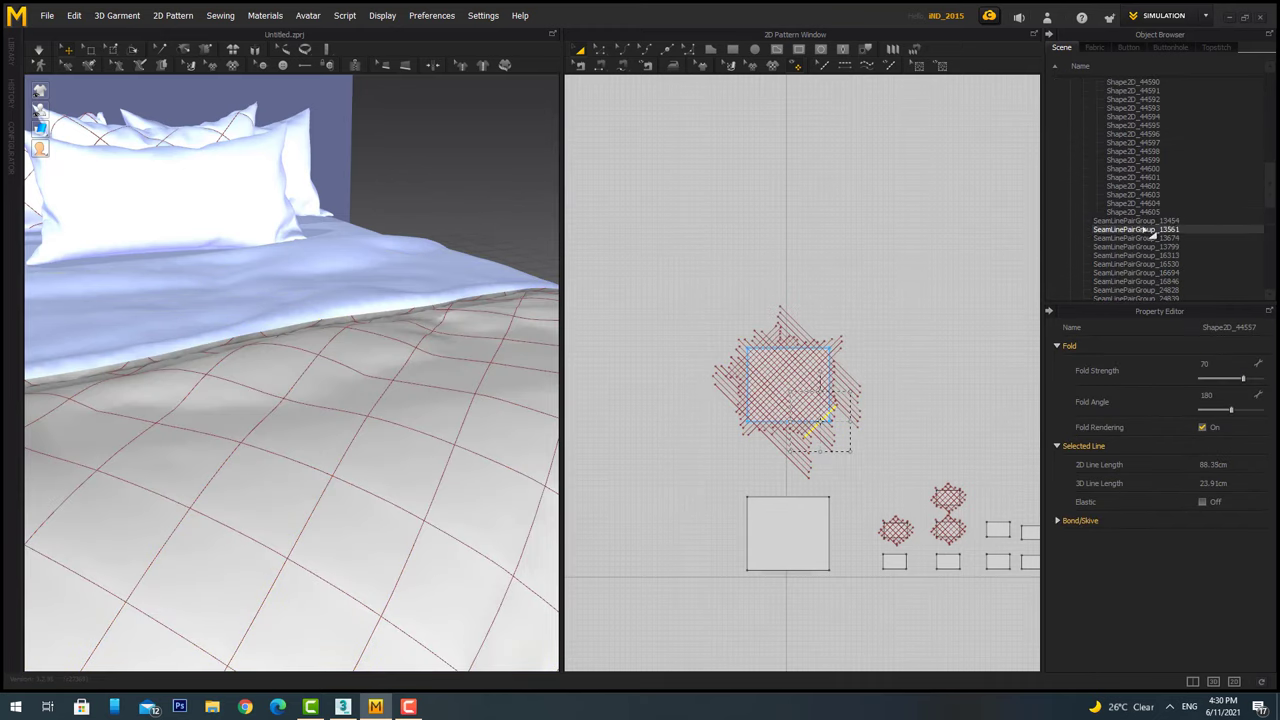
left_click(1143, 212)
left_click(505, 163)
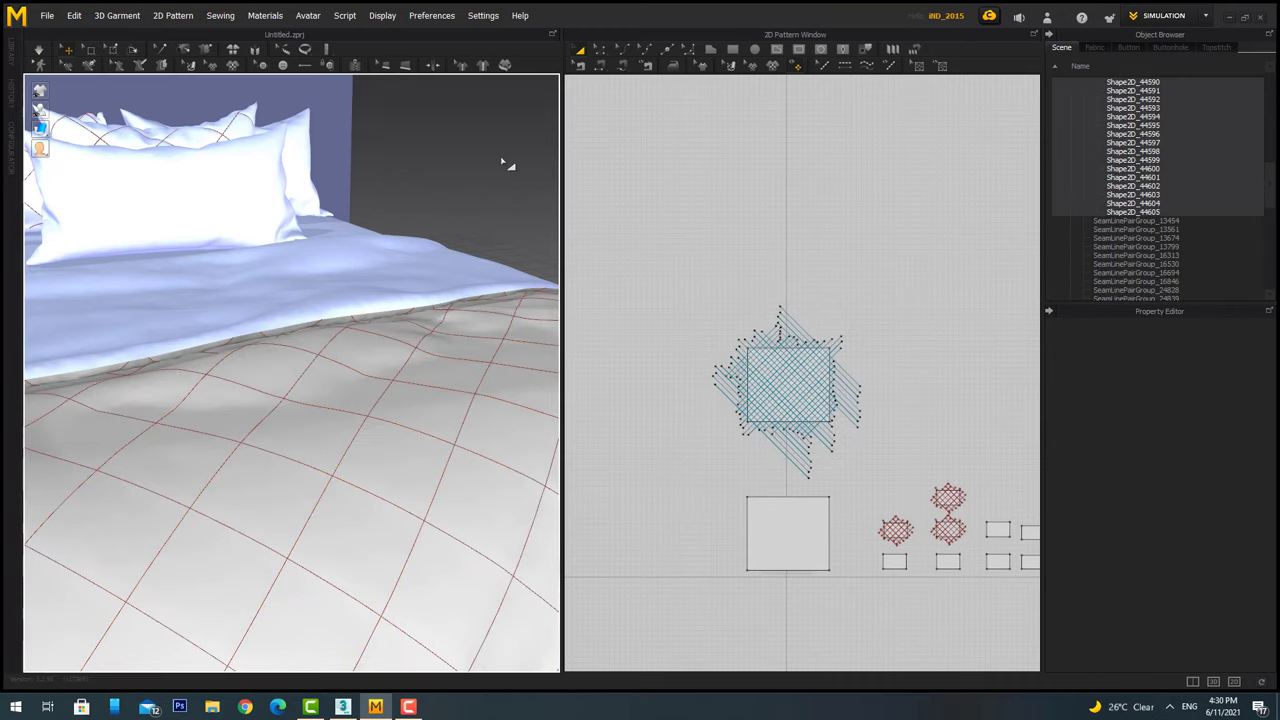
scroll(506, 165, "down", 2)
scroll(508, 166, "down", 3)
right_click_drag(508, 166, 481, 300)
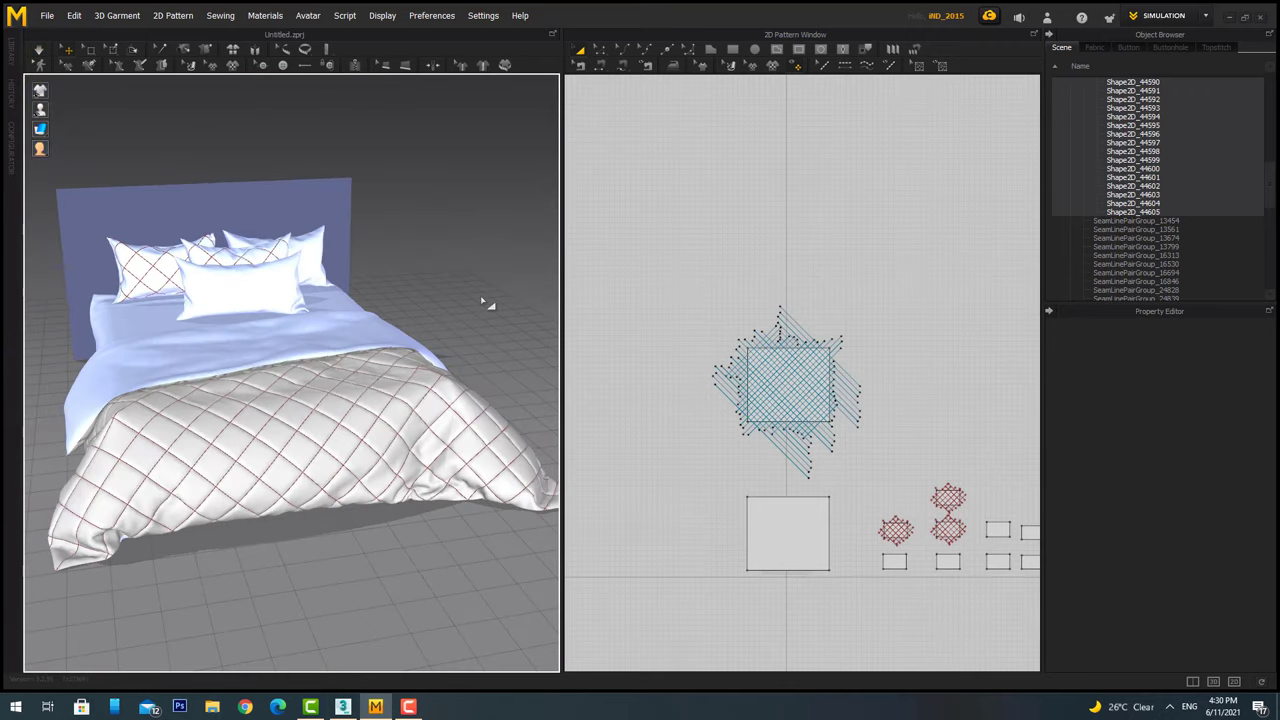
Re-simulate the duvet, then select the folded-back band and edit its weft shrinkage.
left_click(381, 446)
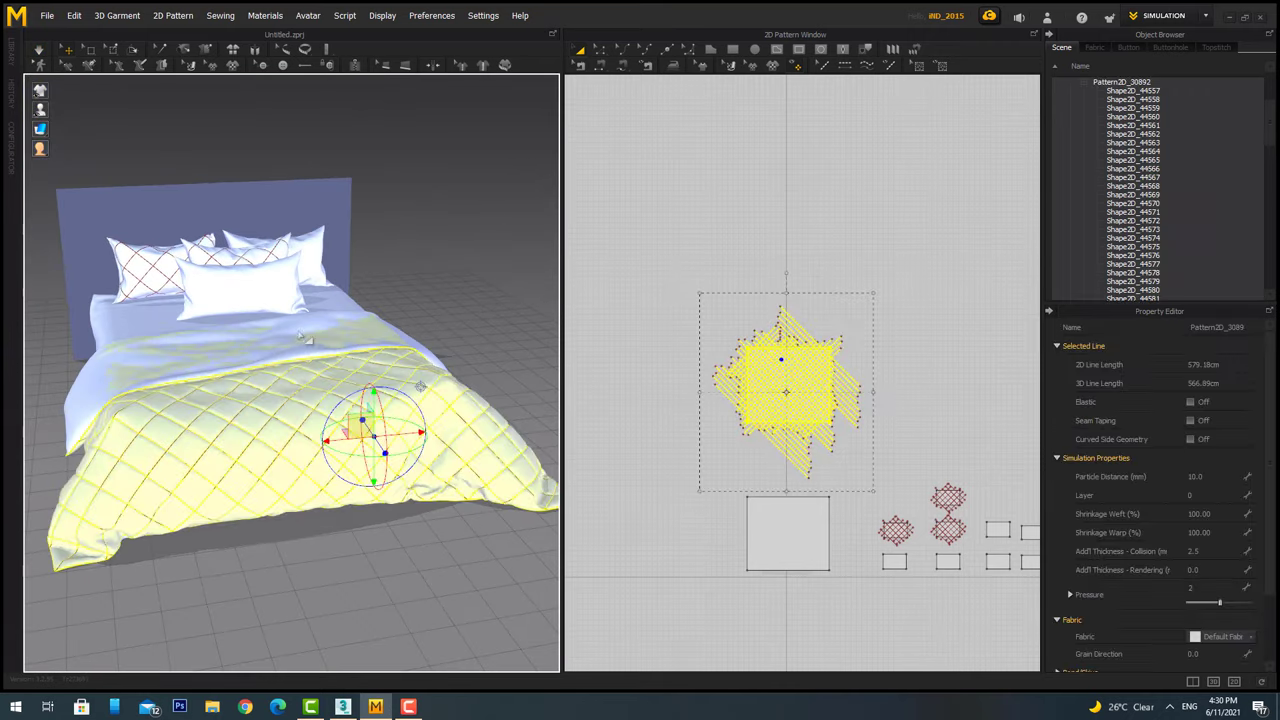
left_click(288, 330)
left_click(445, 282)
key("space")
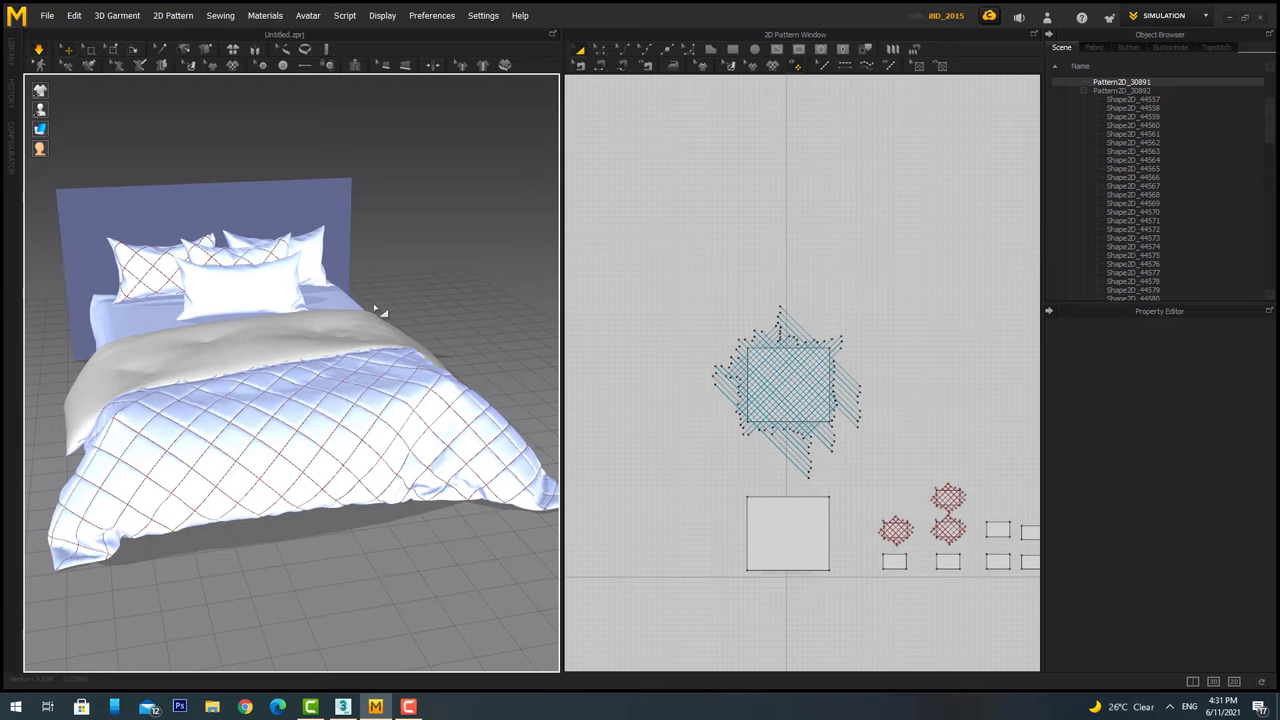
scroll(378, 310, "down", 1)
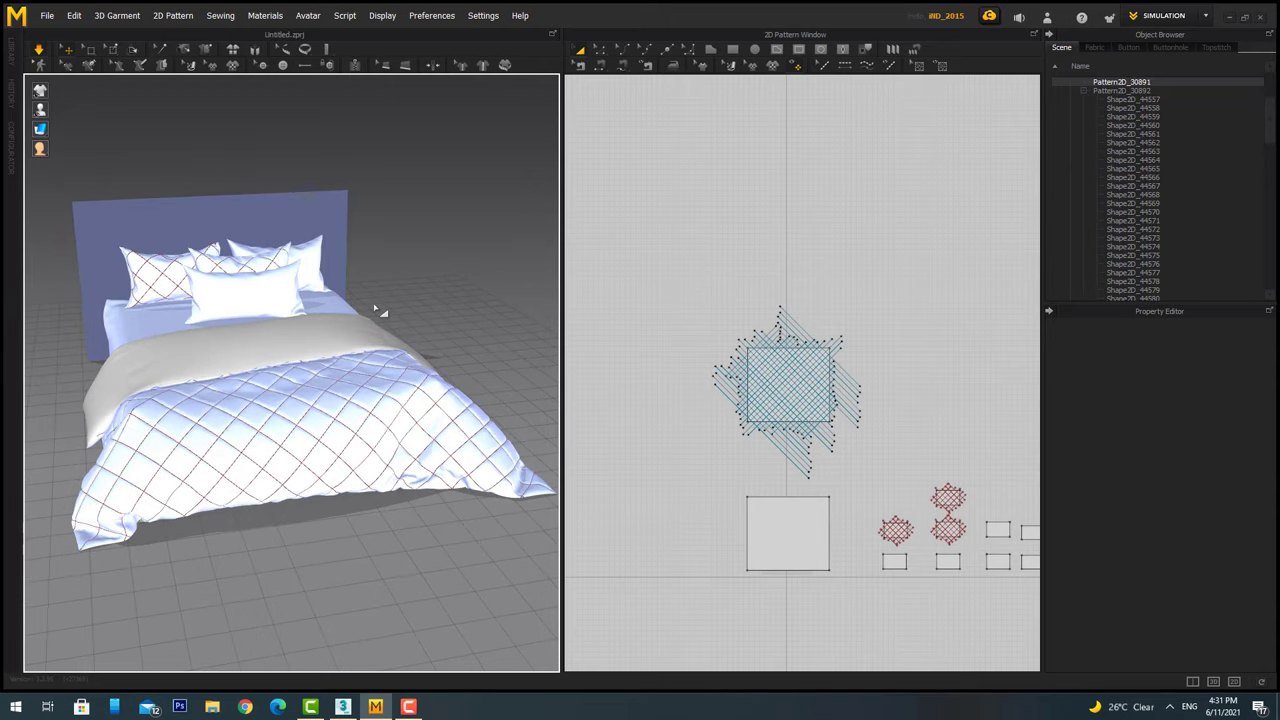
left_click(335, 345)
left_click(1222, 519)
Commit 103 weft shrinkage and orbit around the bed while the folded band settles.
left_click(1210, 587)
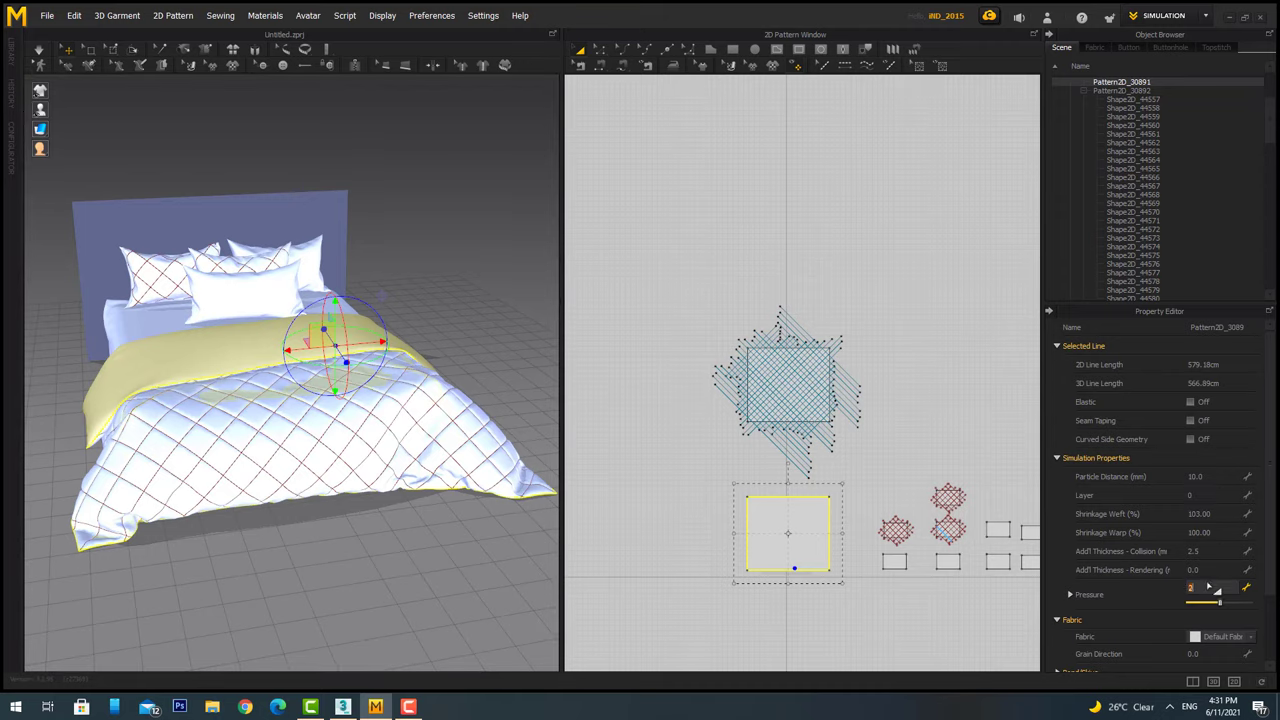
left_click(487, 340)
right_click_drag(487, 340, 296, 264)
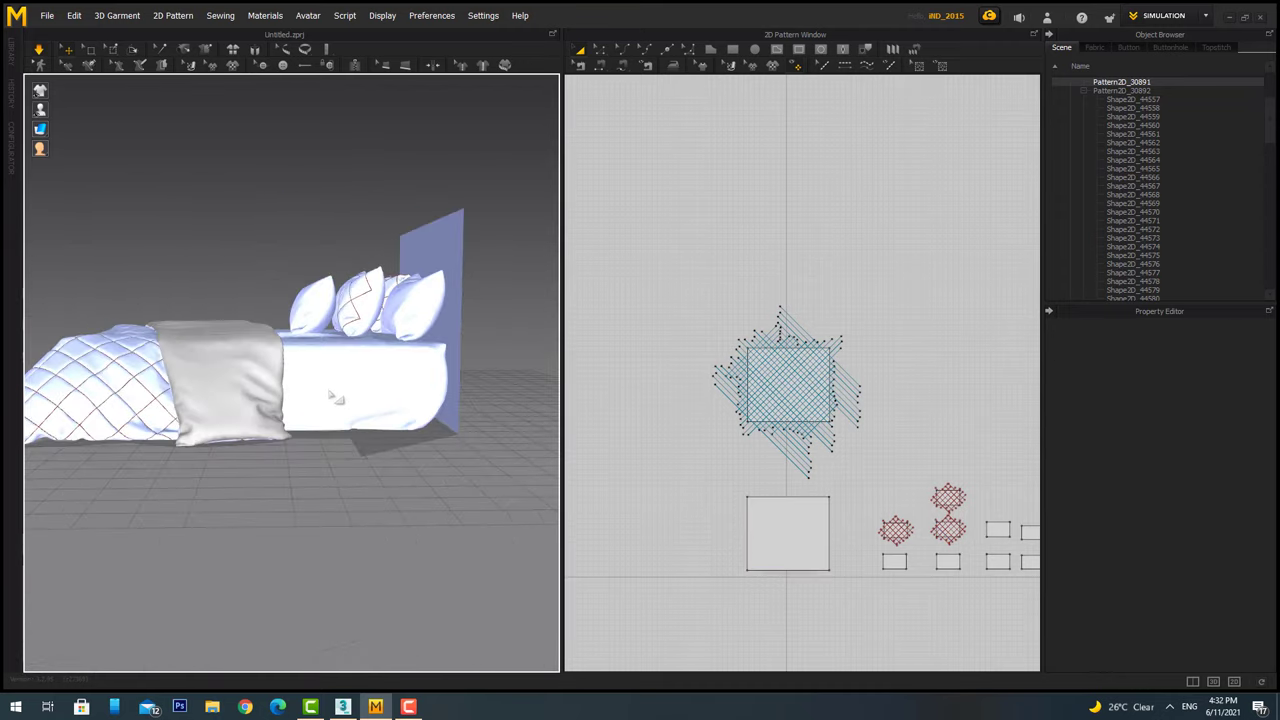
mouse_move(338, 404)
right_mouse_down()
mouse_move(508, 450)
mouse_move(447, 335)
right_mouse_up()
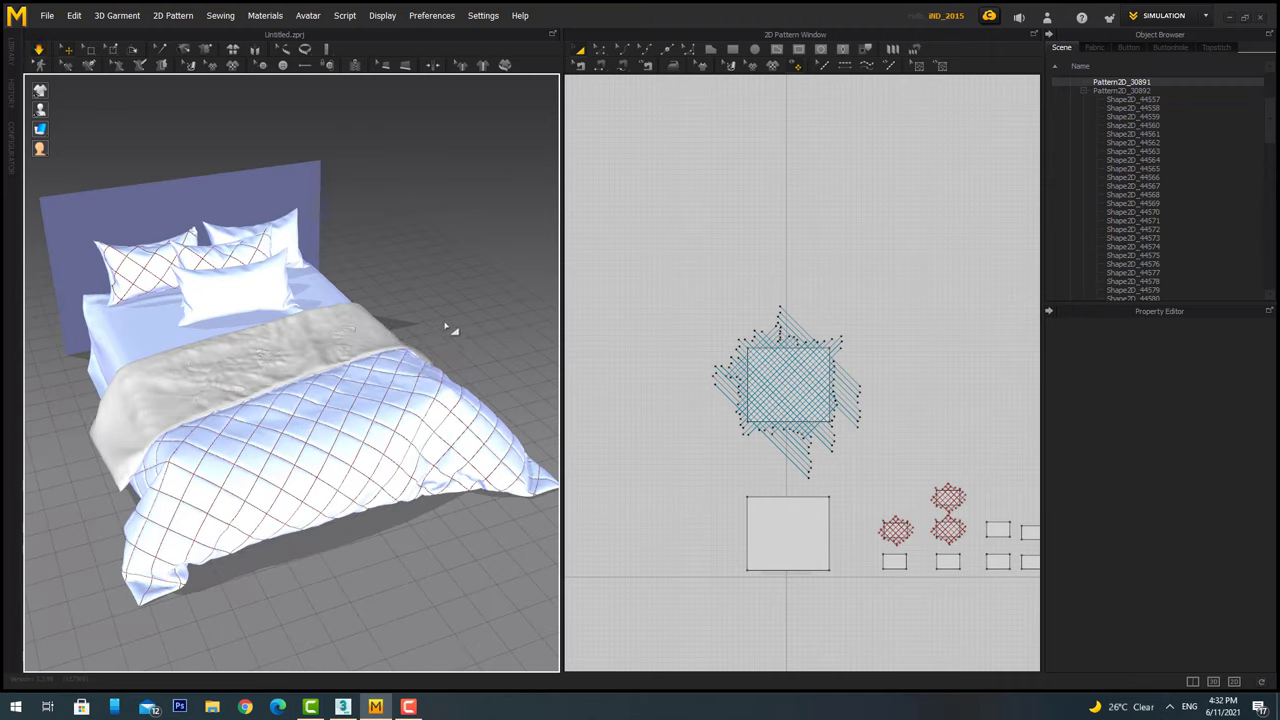
left_click(372, 337)
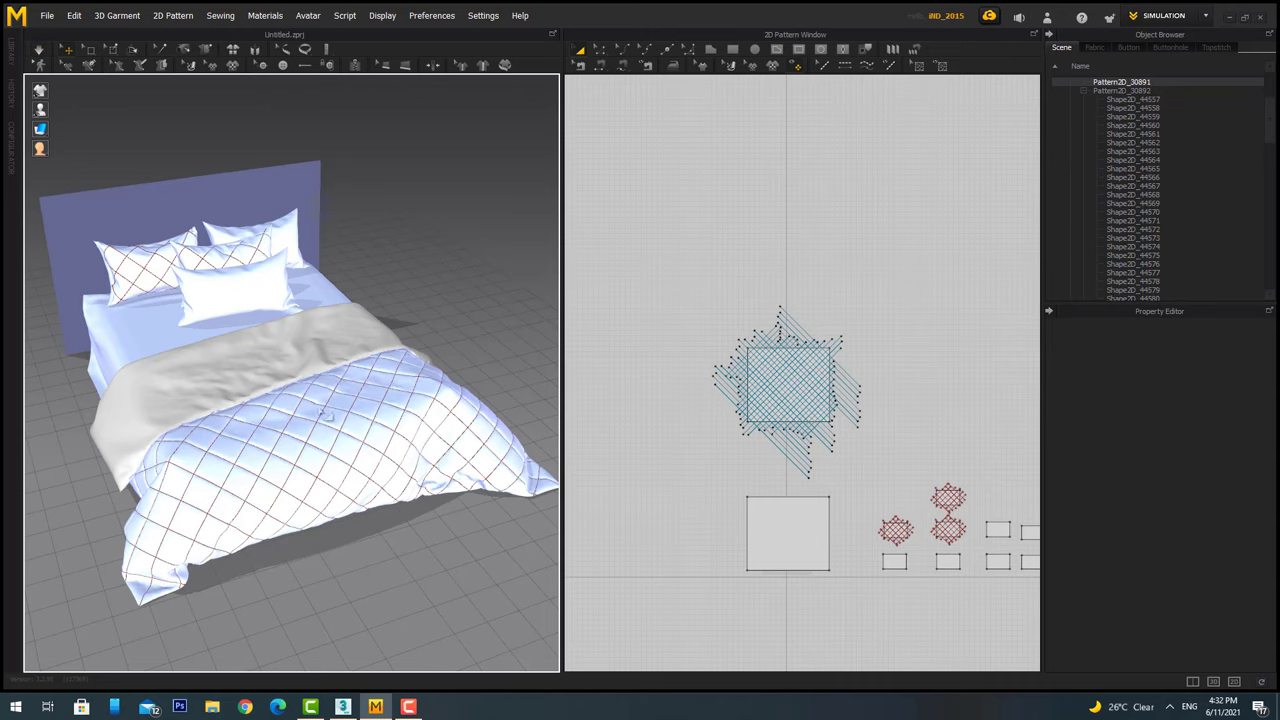
Select the quilted duvet and orbit around the bed to a front-left view.
right_click_drag(325, 415, 293, 415)
left_click(293, 415)
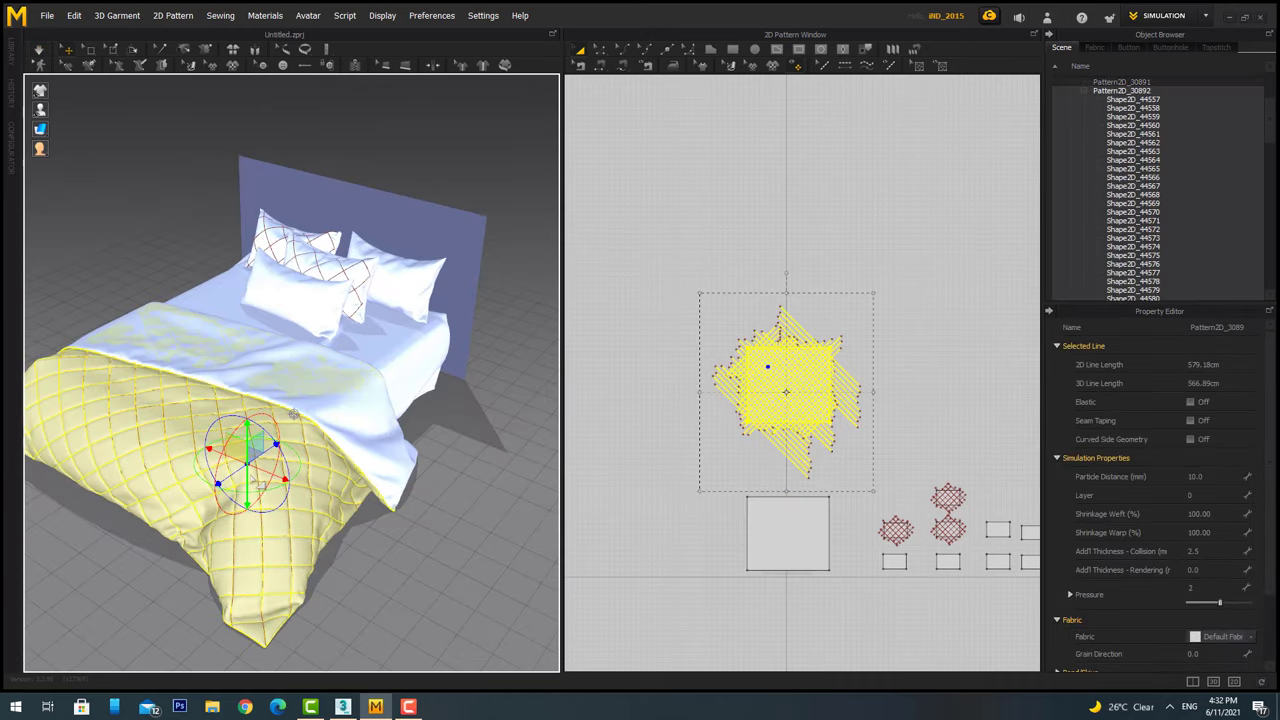
right_click_drag(250, 310, 448, 306)
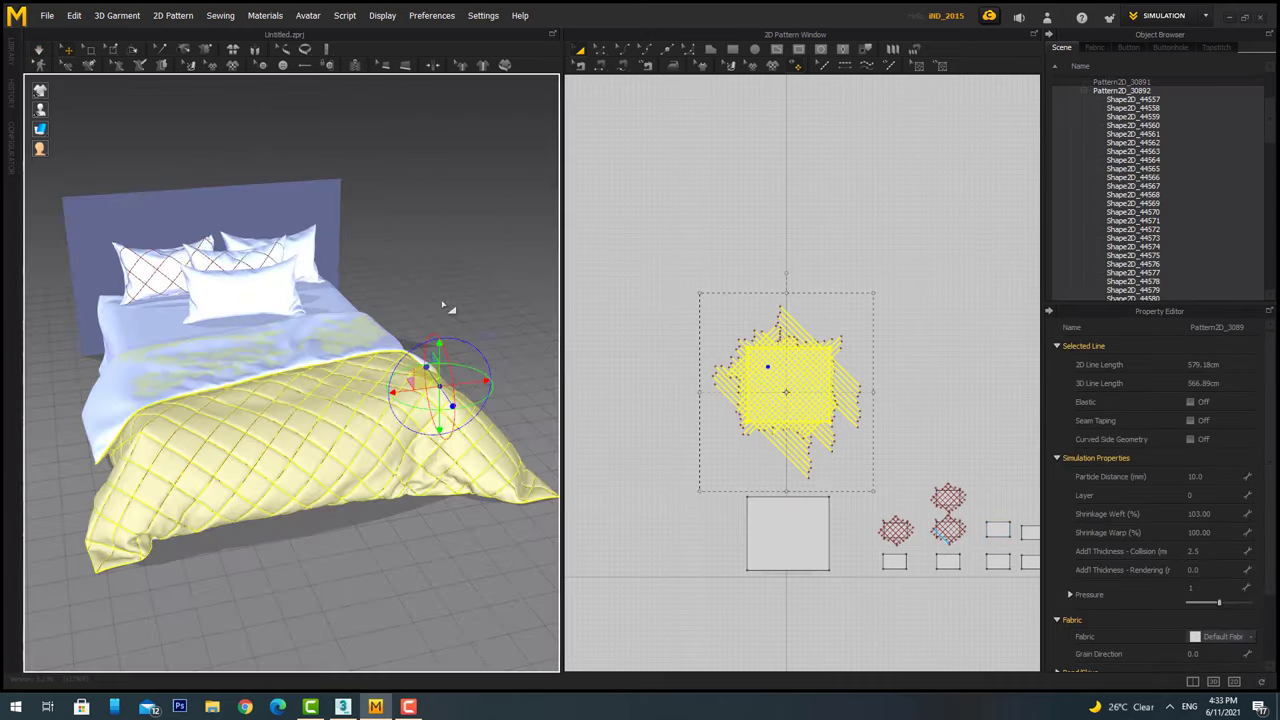
left_click(470, 303)
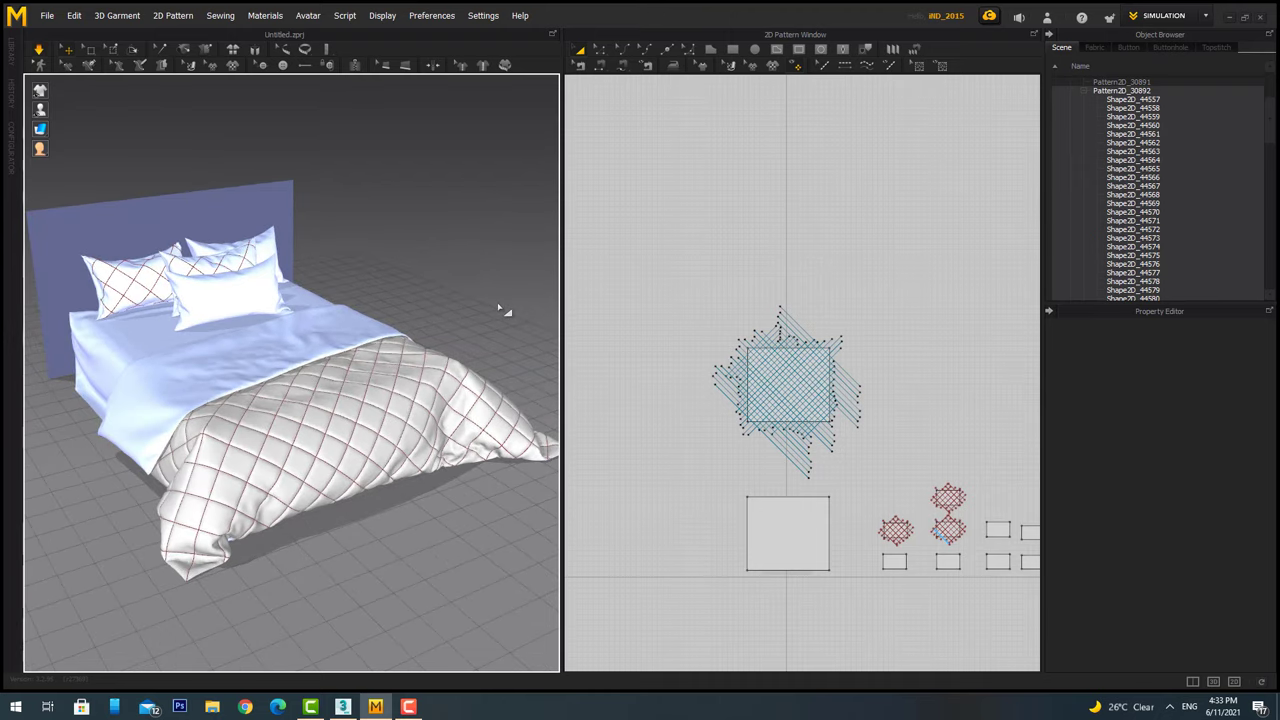
mouse_move(503, 322)
right_mouse_down()
mouse_move(325, 364)
mouse_move(317, 391)
mouse_move(498, 560)
right_mouse_up()
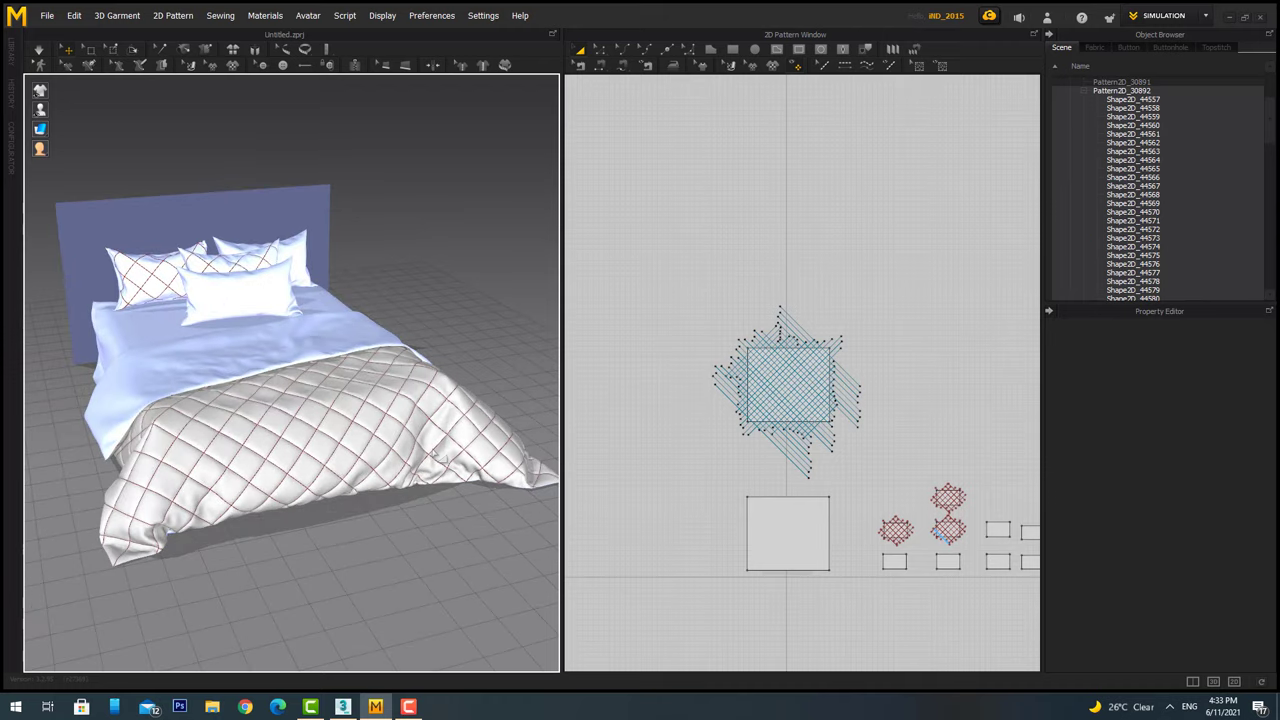
Select all the duvet patterns, then draw a new rectangular panel for the throw blanket.
left_click(787, 390)
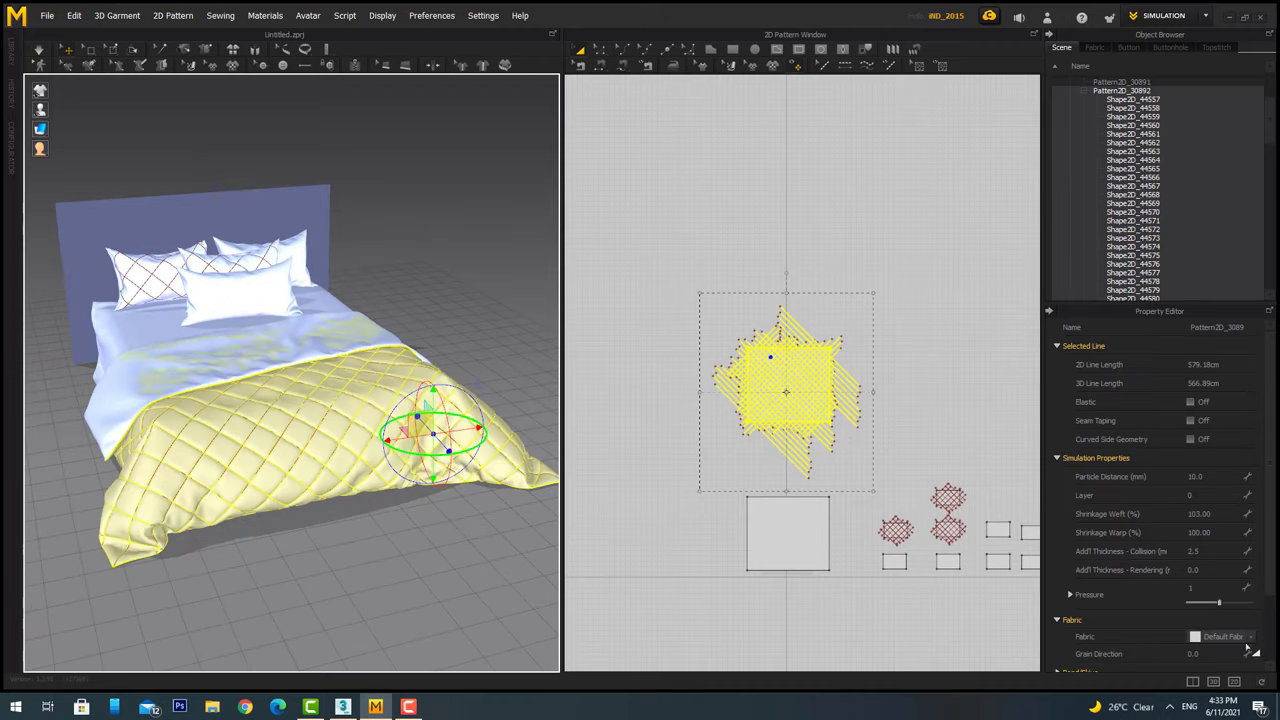
left_click(470, 327)
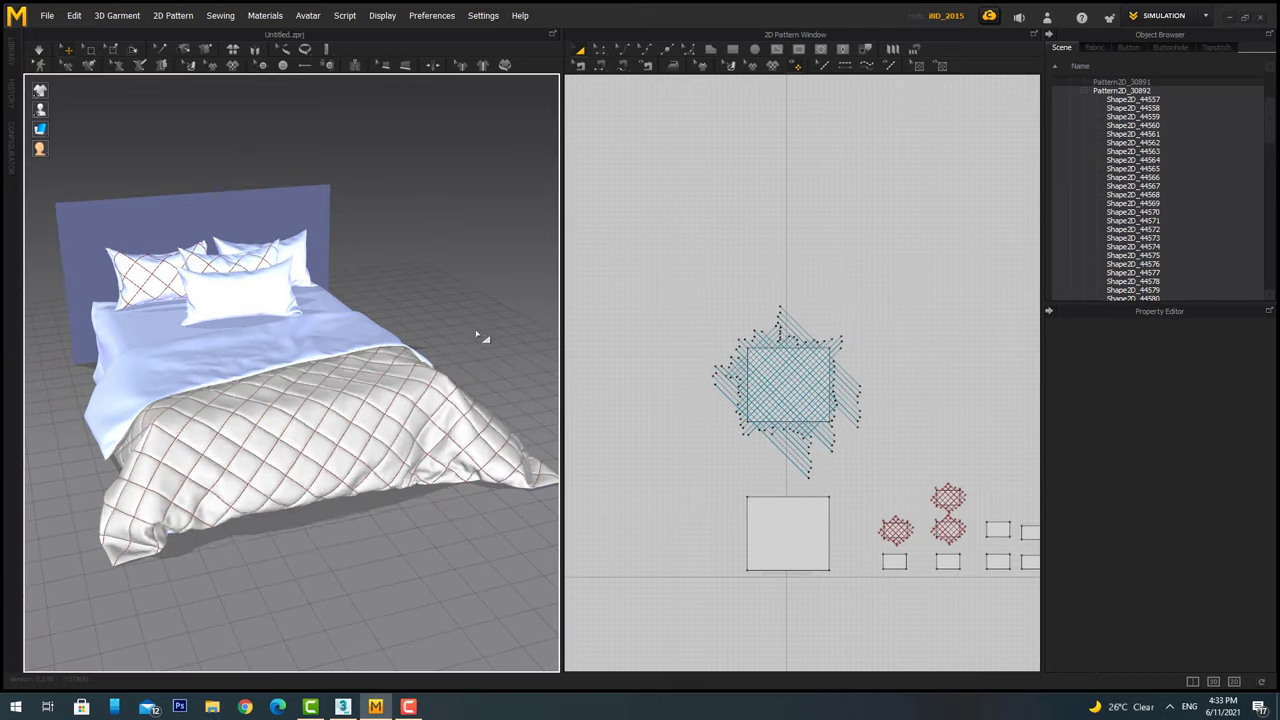
mouse_move(477, 335)
right_mouse_down()
mouse_move(330, 511)
mouse_move(425, 493)
right_mouse_up()
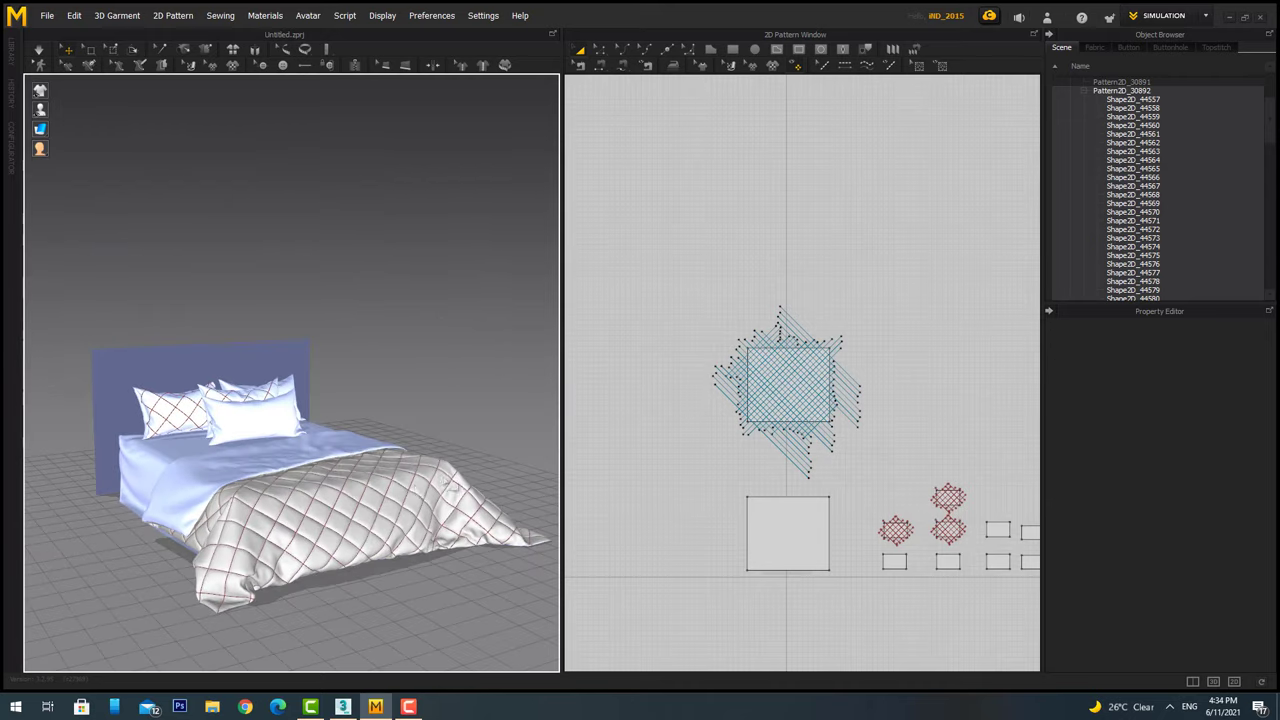
left_click_drag(700, 617, 703, 619)
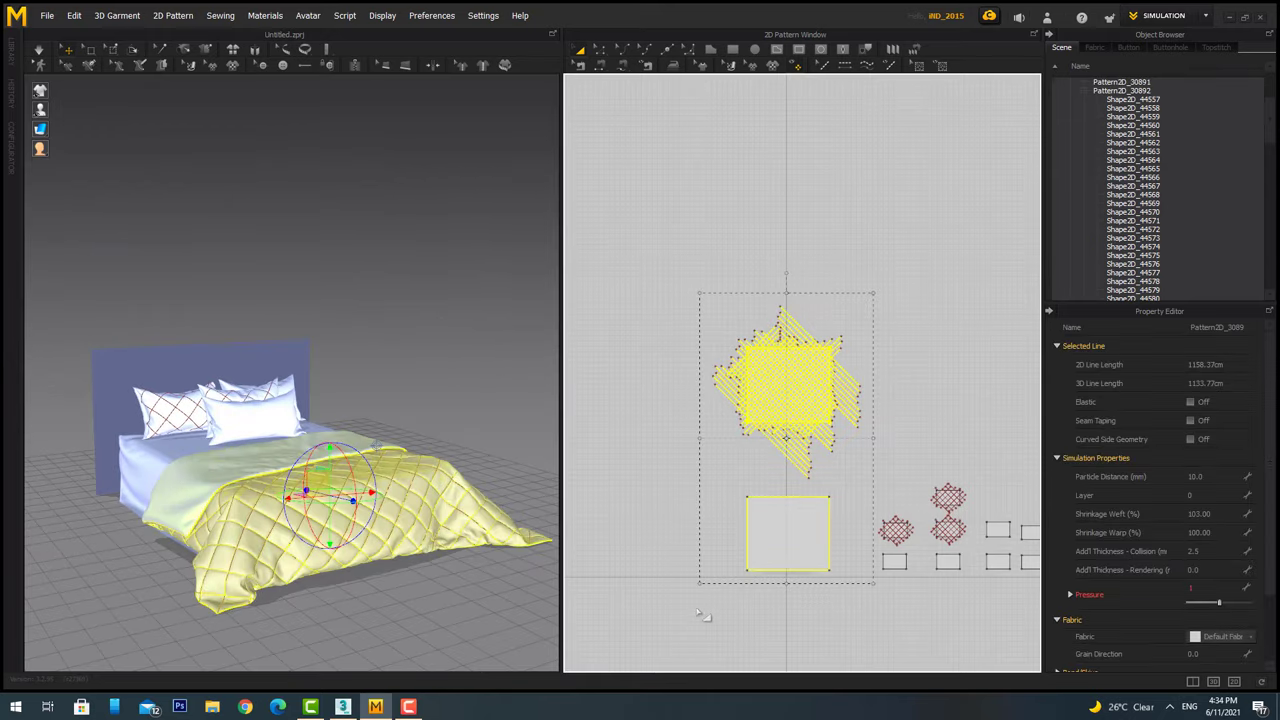
left_click(500, 286)
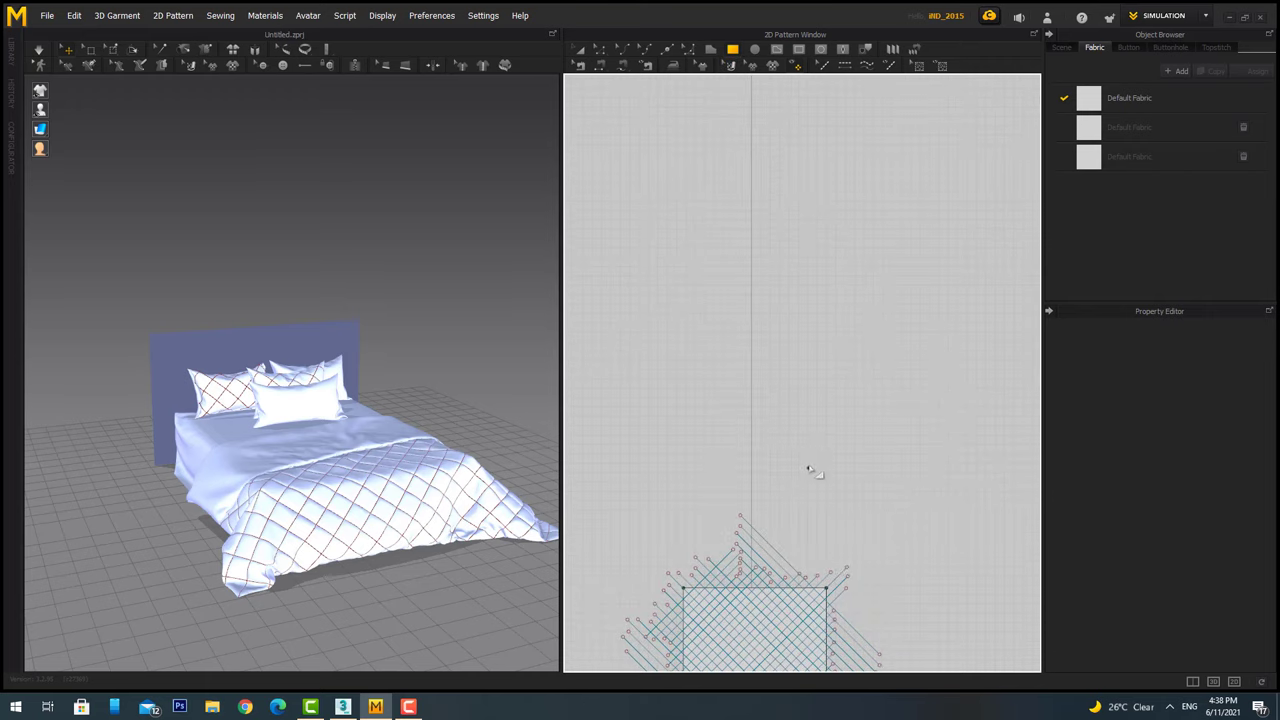
left_click_drag(809, 468, 785, 410)
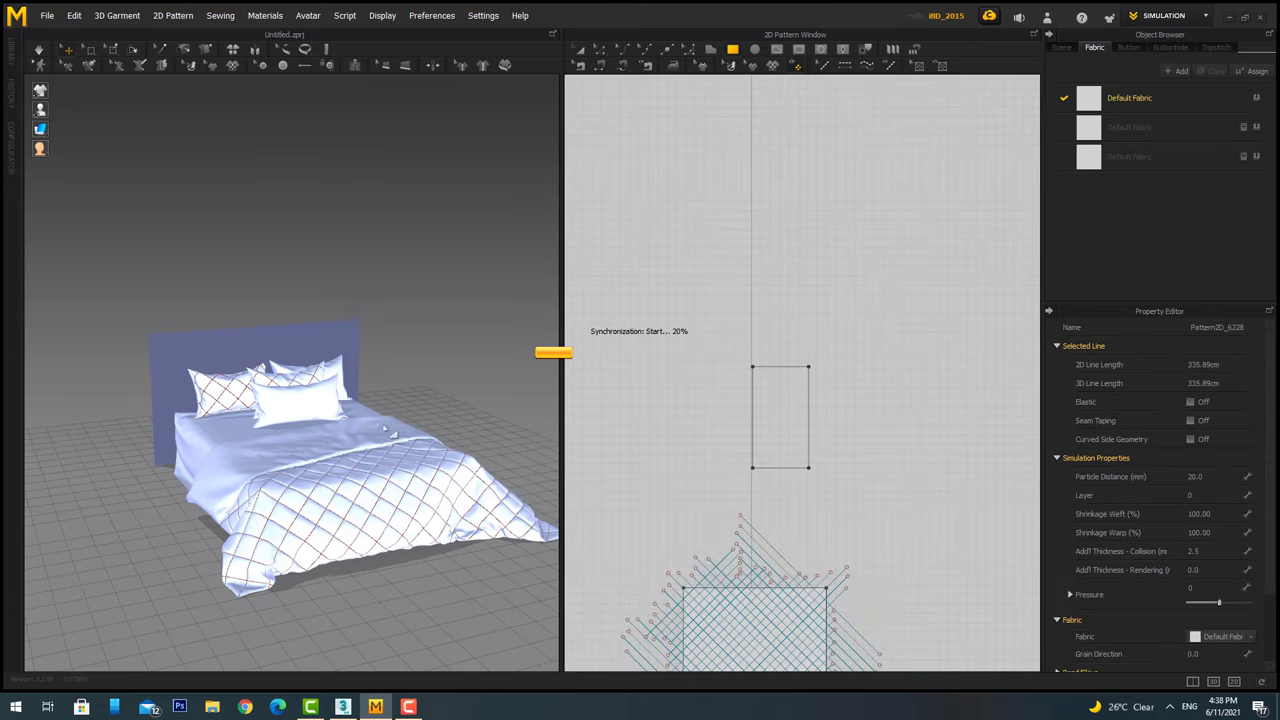
Move the new rectangular panel down over the bed and rotate it to lie horizontally.
key("a")
scroll(400, 385, "down", 3)
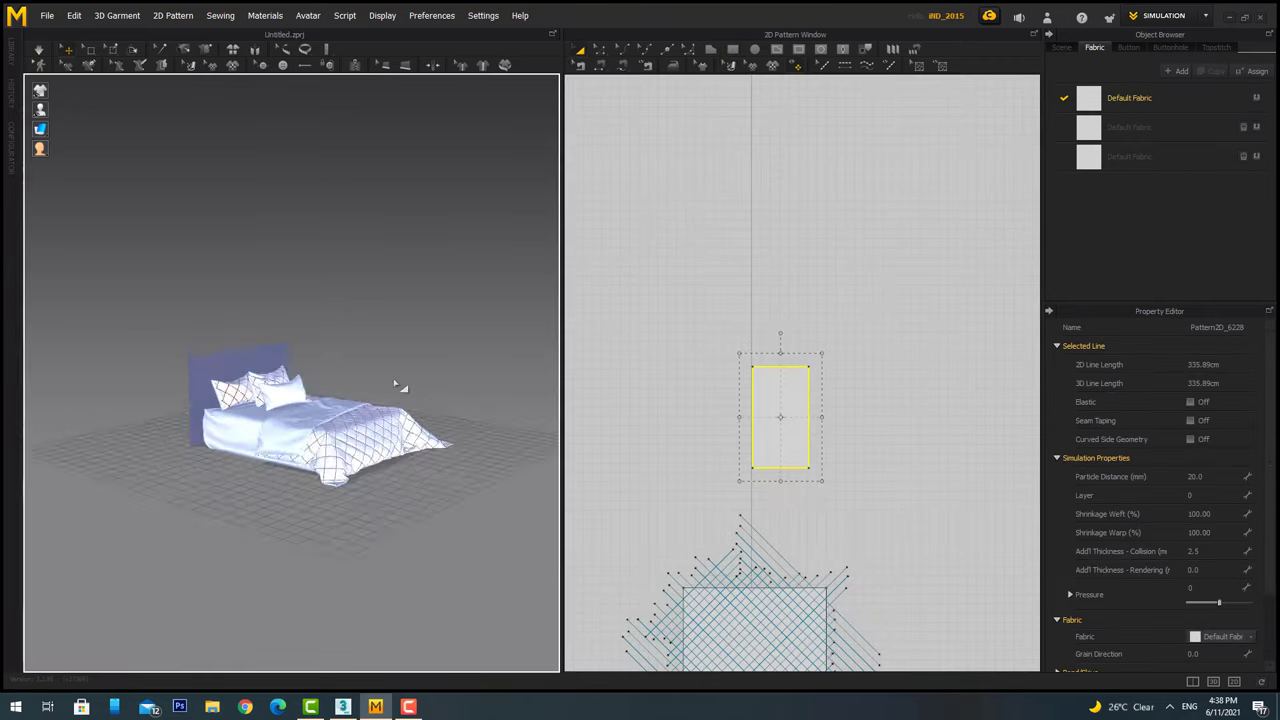
scroll(360, 514, "down", 3)
left_click_drag(266, 163, 285, 383)
scroll(283, 383, "up", 3)
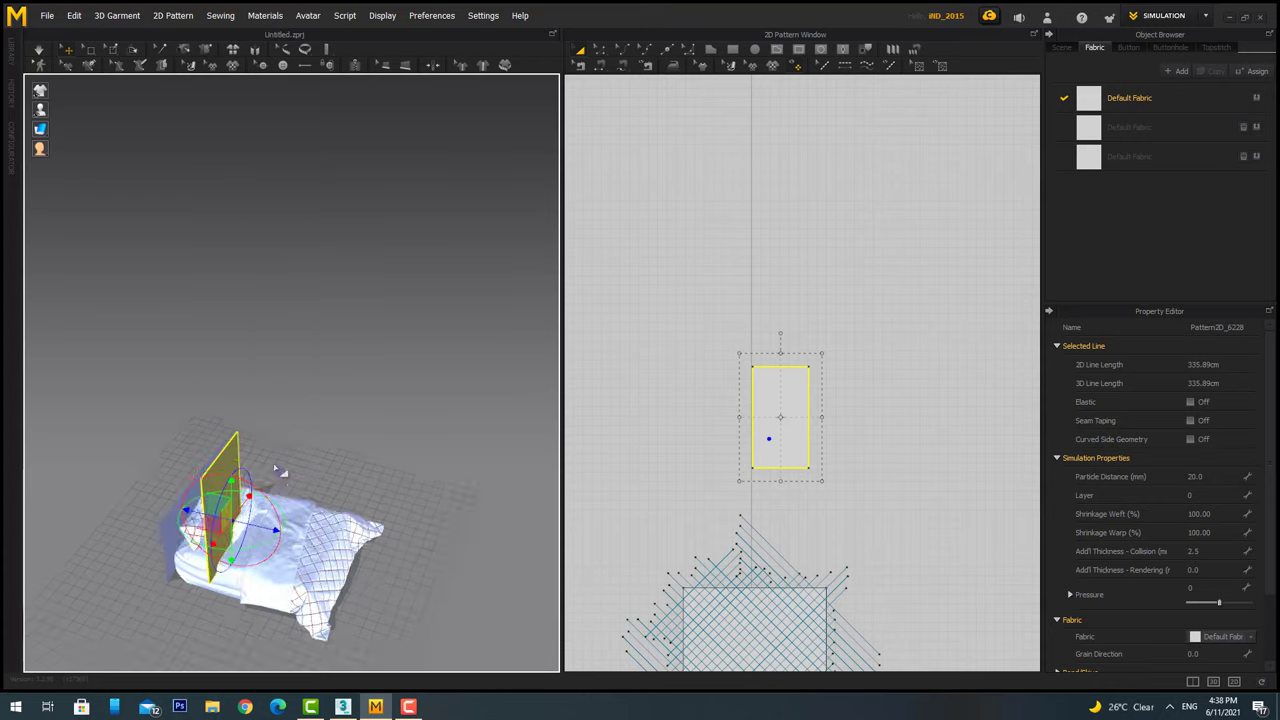
scroll(337, 409, "up", 3)
left_click_drag(300, 440, 232, 447)
right_click_drag(232, 447, 437, 430)
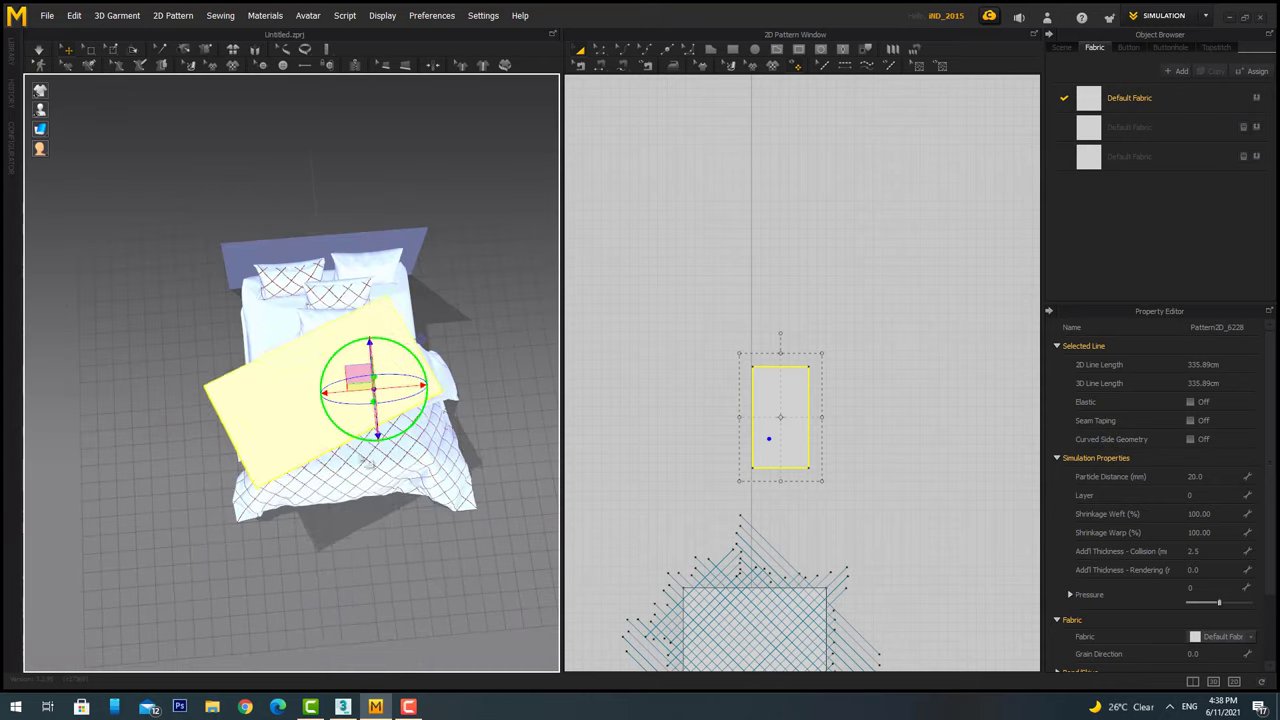
right_click_drag(437, 430, 300, 380)
scroll(785, 443, "up", 3)
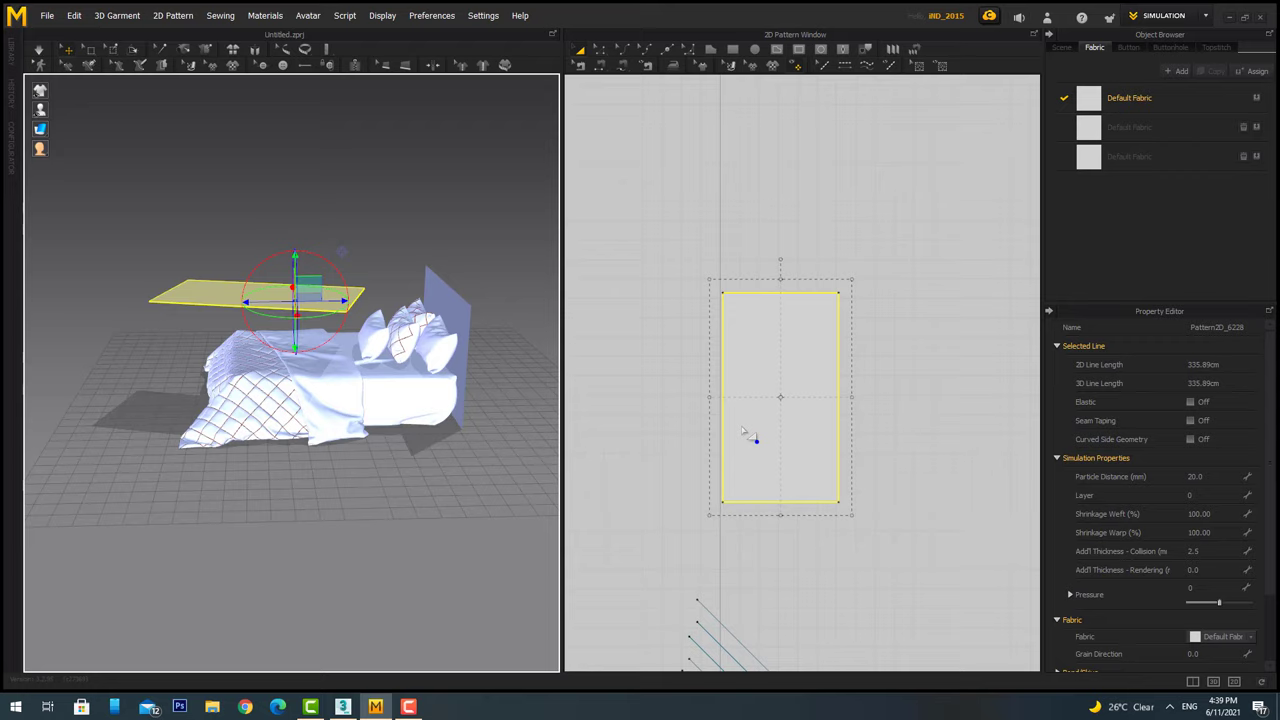
Paste a copy of the panel and place it just above the original in the pattern layout.
key("ctrl+v")
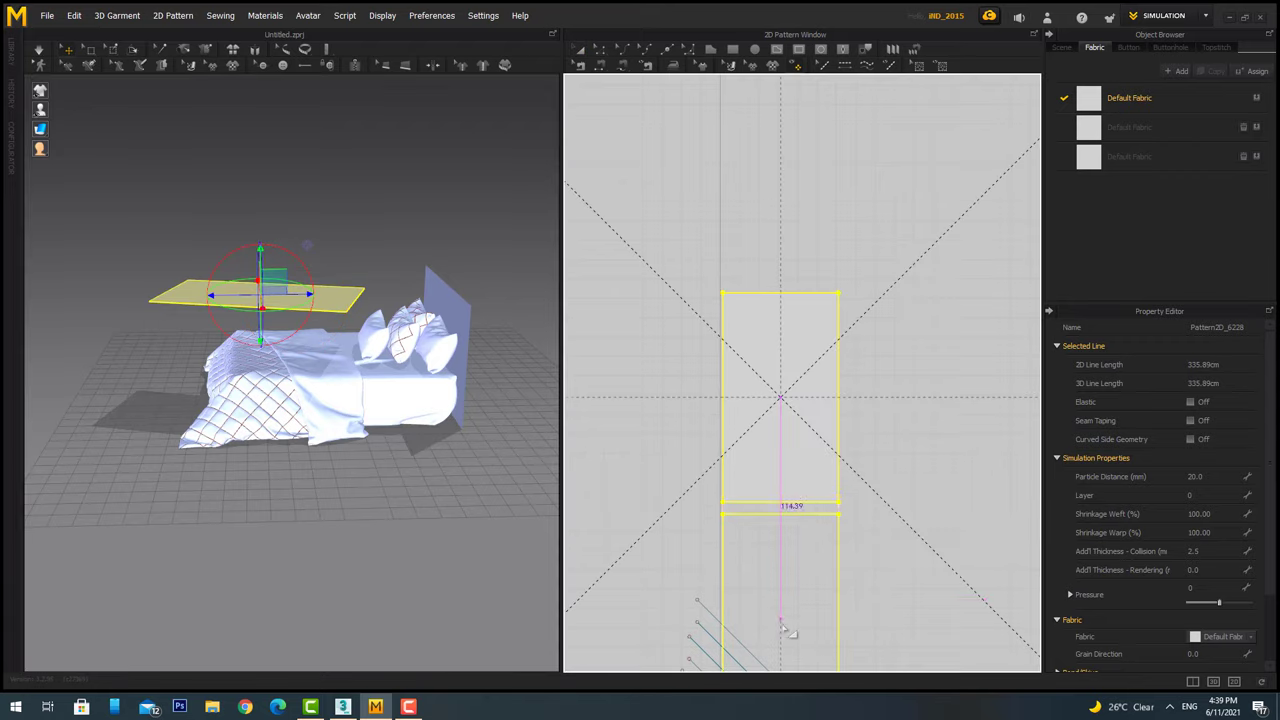
left_click(789, 629)
right_click_drag(360, 320, 318, 270)
left_click_drag(780, 590, 780, 250)
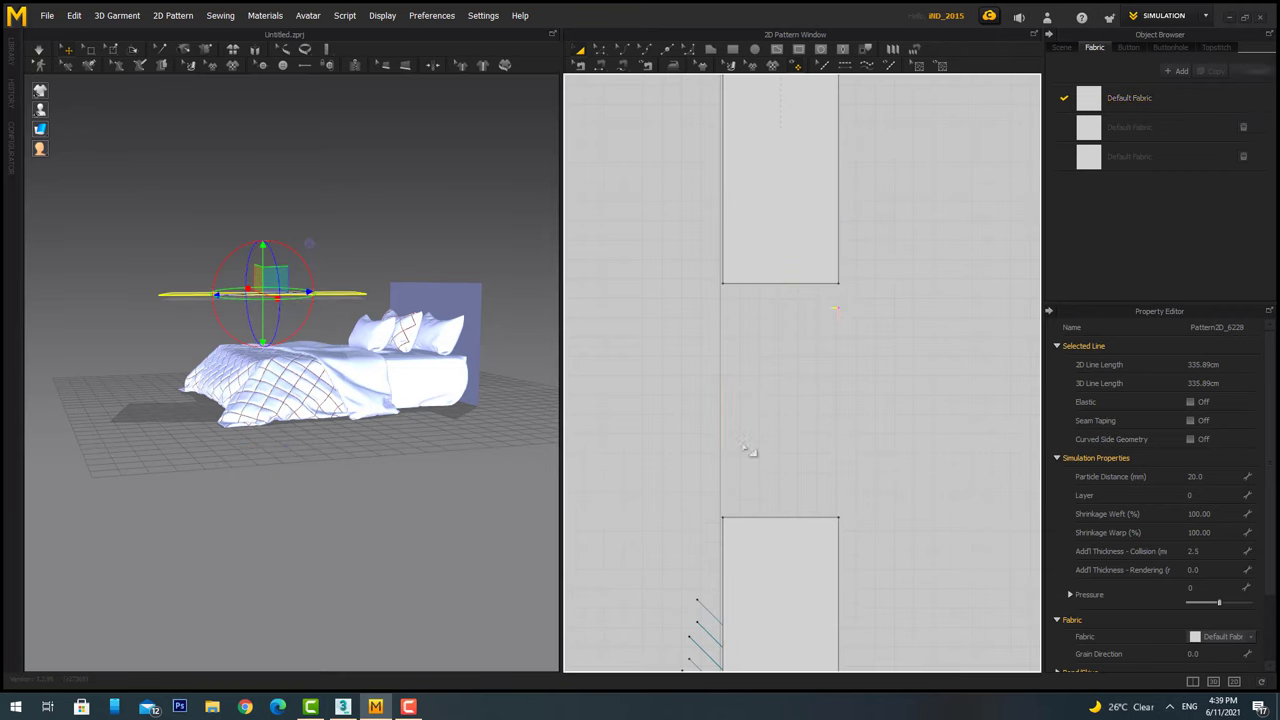
scroll(760, 283, "down", 3)
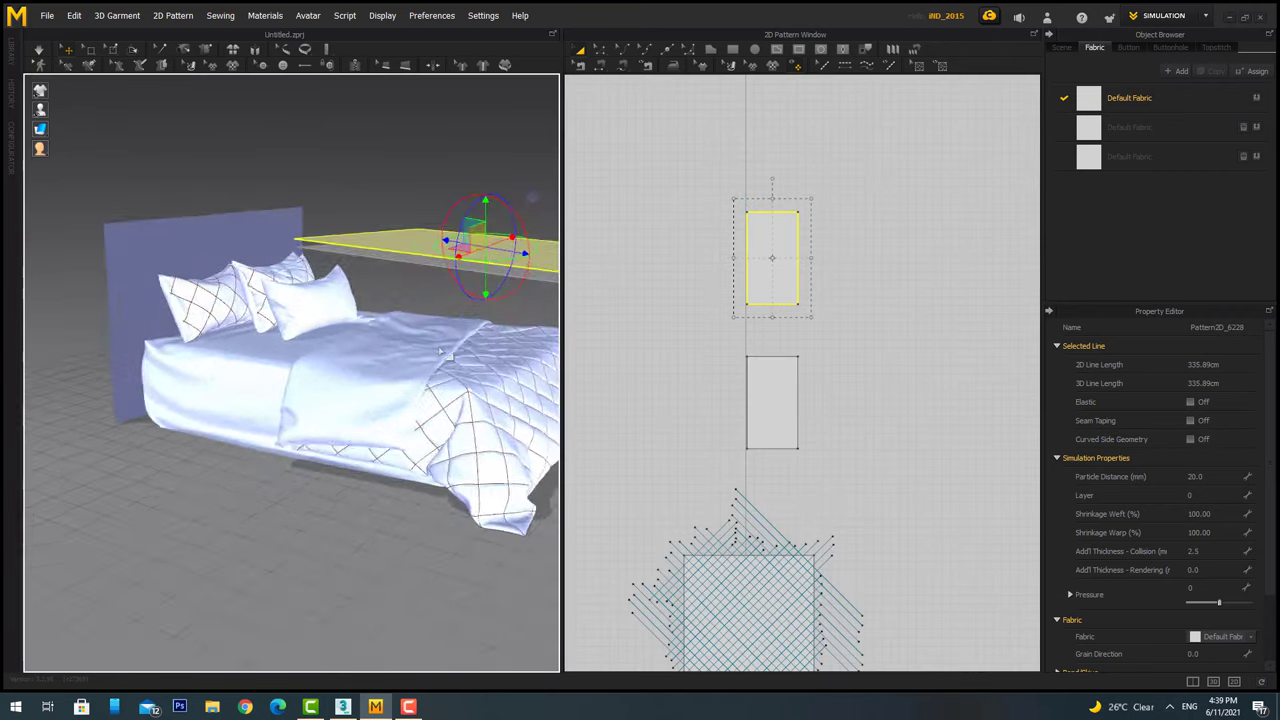
Sew the two rectangles together along their matching 59.78 cm edges.
left_click(747, 260)
left_click(747, 400)
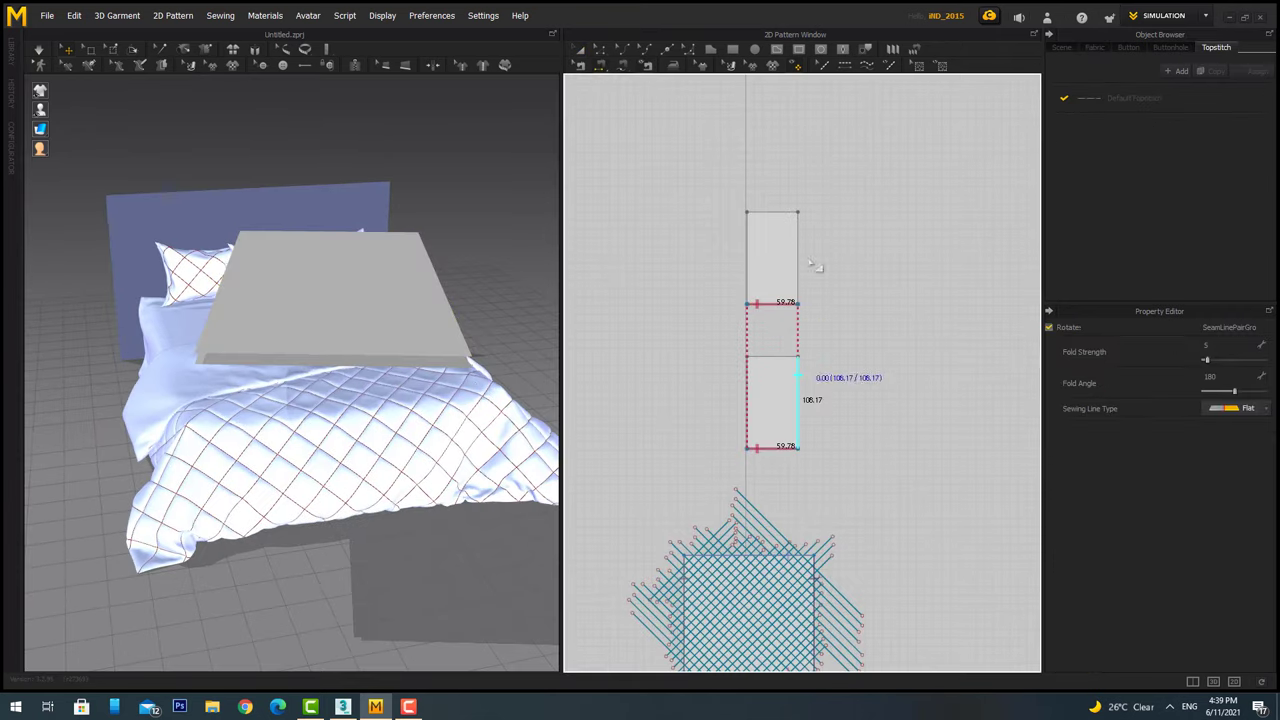
left_click(798, 258)
key("a")
Move the lower rectangle up toward the upper one.
left_click(767, 280)
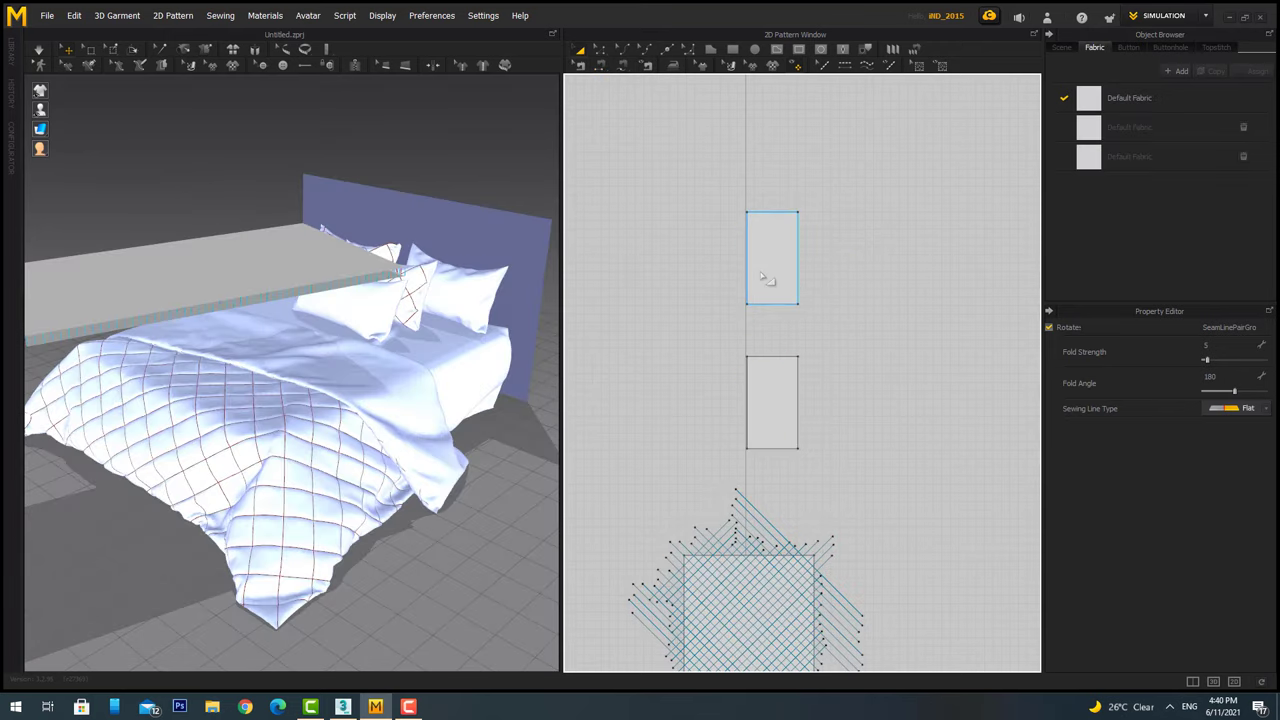
left_click(767, 280)
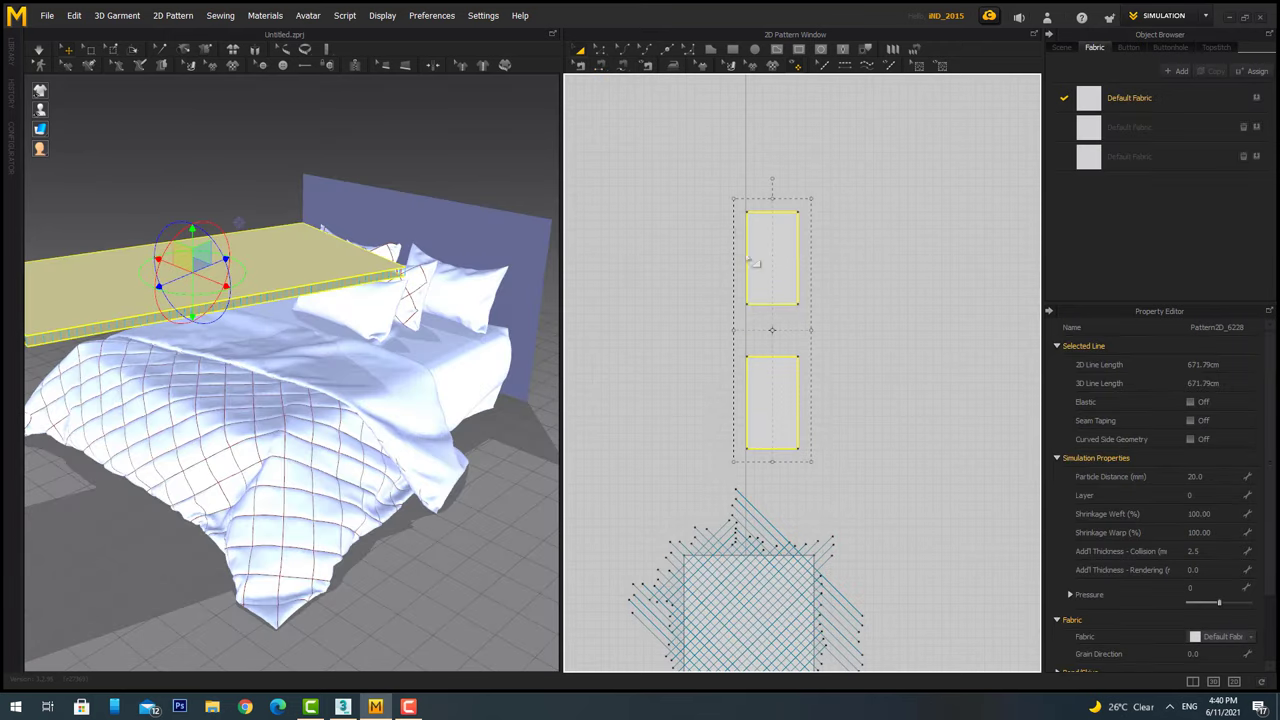
left_click(750, 362)
right_click_drag(482, 367, 534, 379)
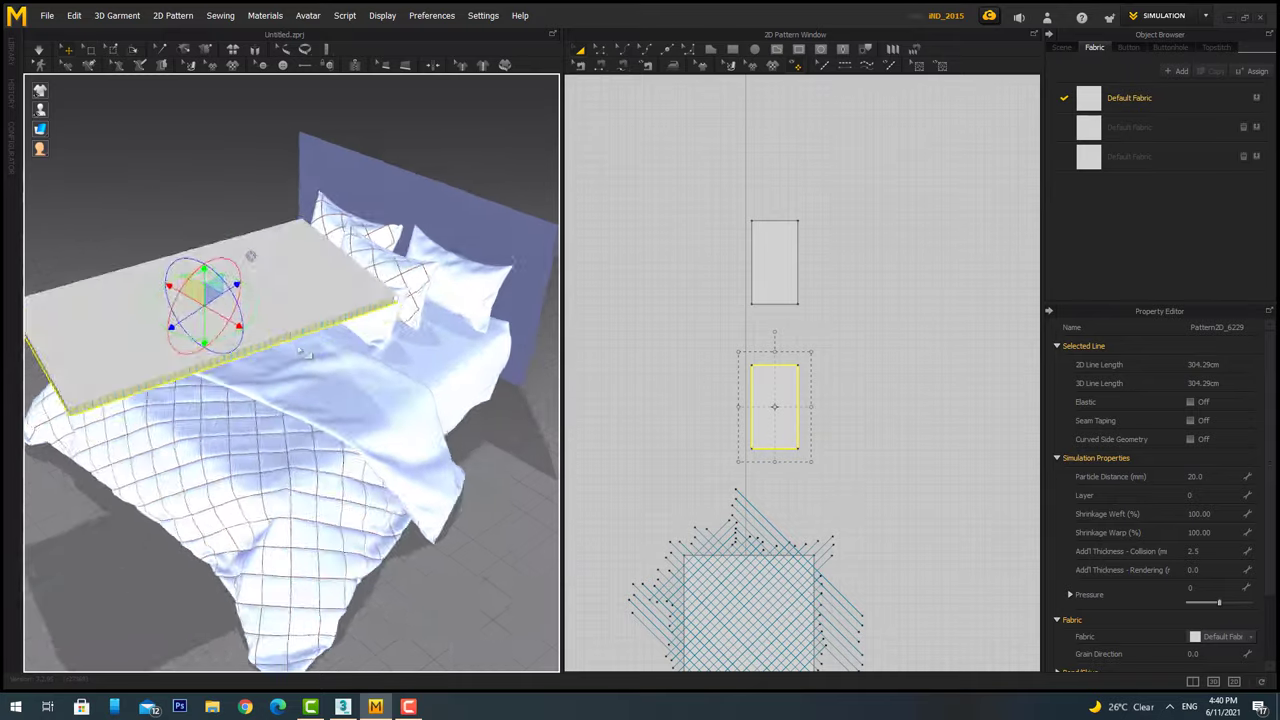
left_click_drag(757, 440, 757, 414)
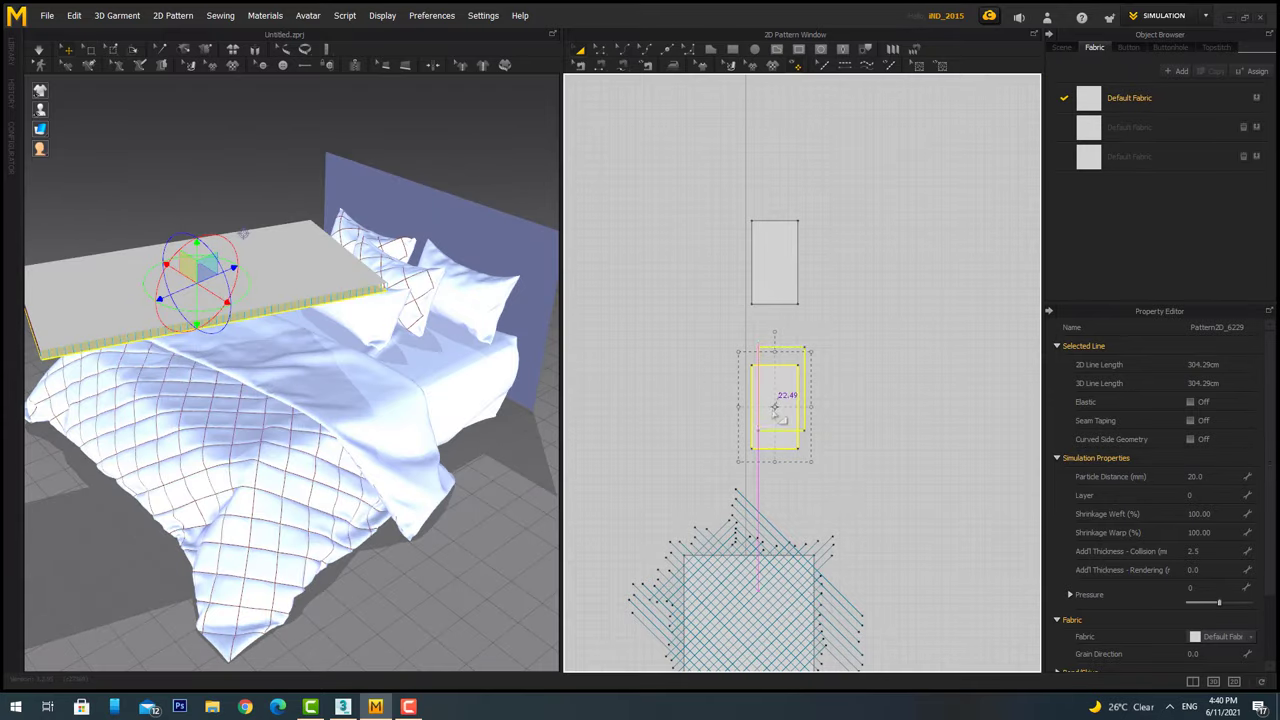
right_click_drag(366, 331, 468, 253)
Duplicate the blanket panel above the others and shrink the copy into a short strip.
left_click(443, 200)
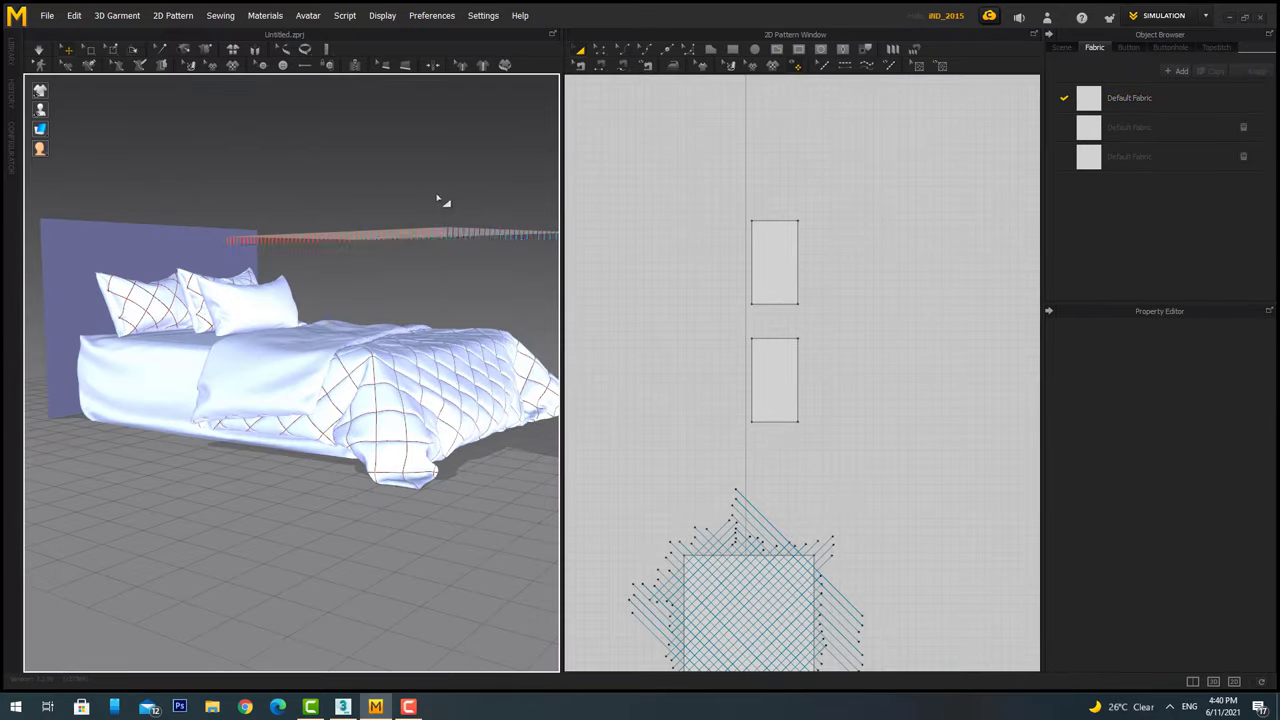
right_click_drag(443, 200, 545, 290)
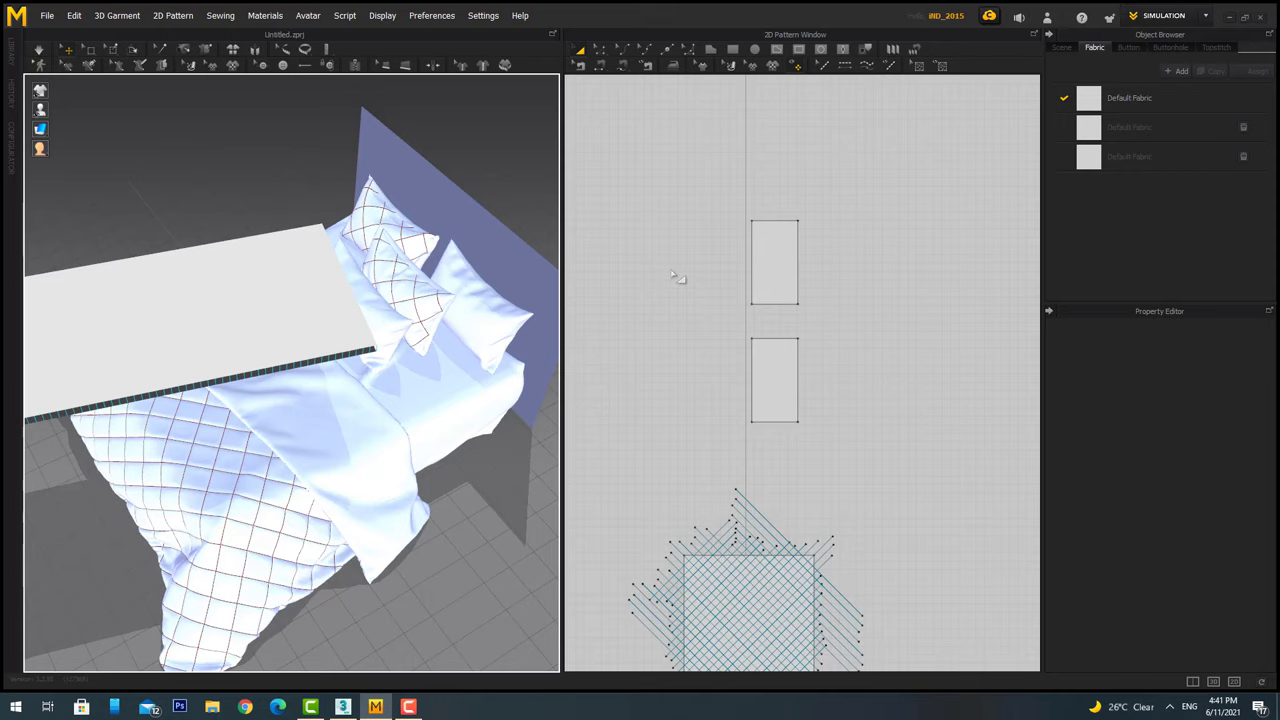
scroll(676, 276, "up", 3)
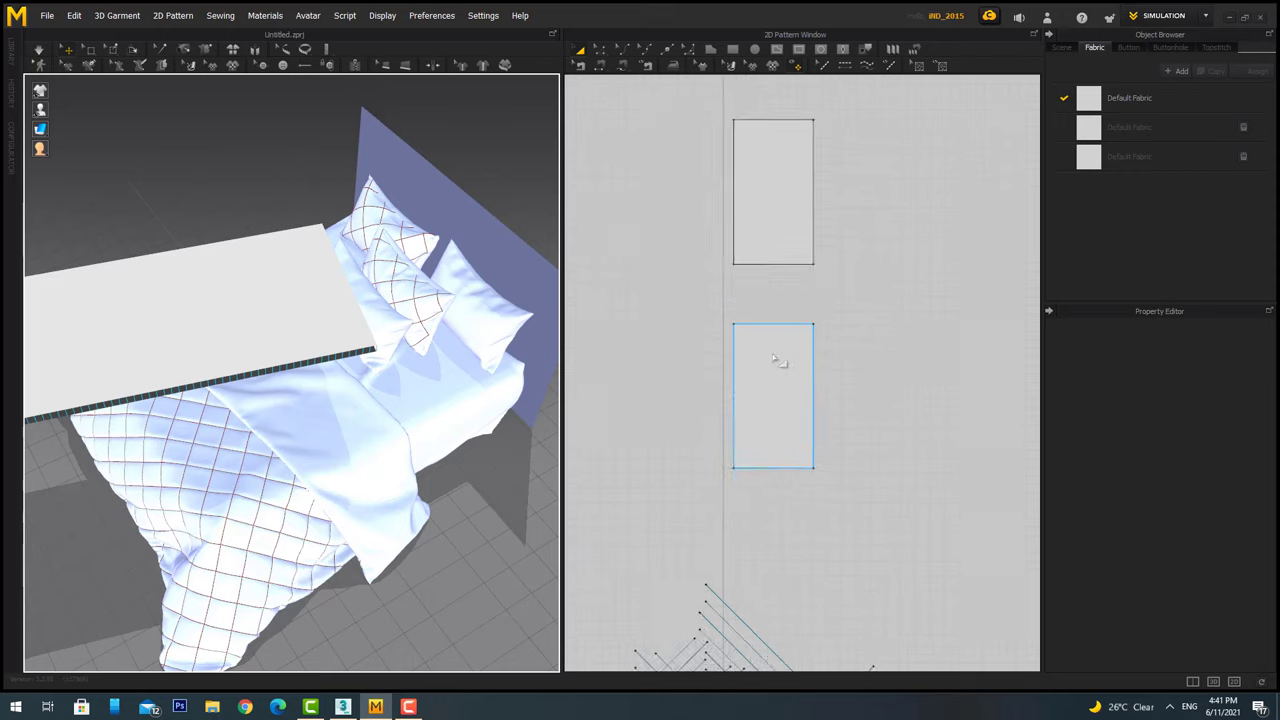
left_click(771, 366)
key("ctrl+c")
key("ctrl+v")
left_click(773, 220)
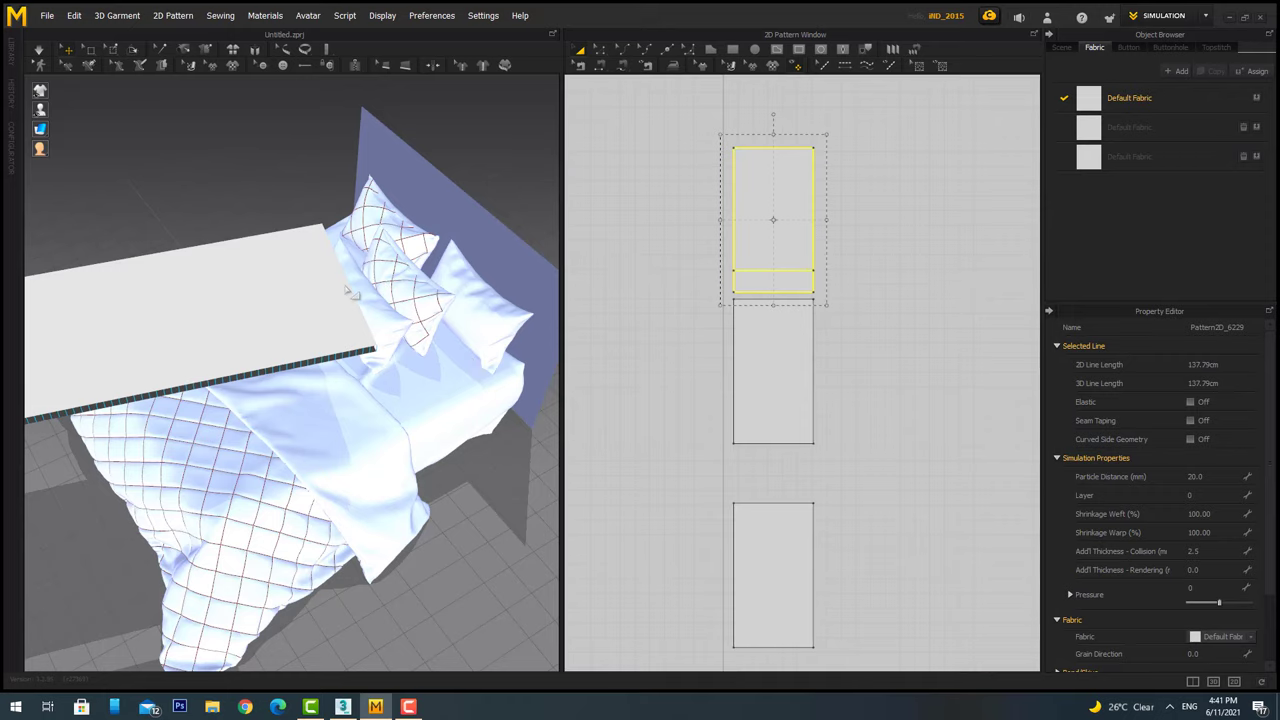
mouse_move(348, 291)
right_mouse_down()
mouse_move(362, 362)
mouse_move(380, 250)
right_mouse_up()
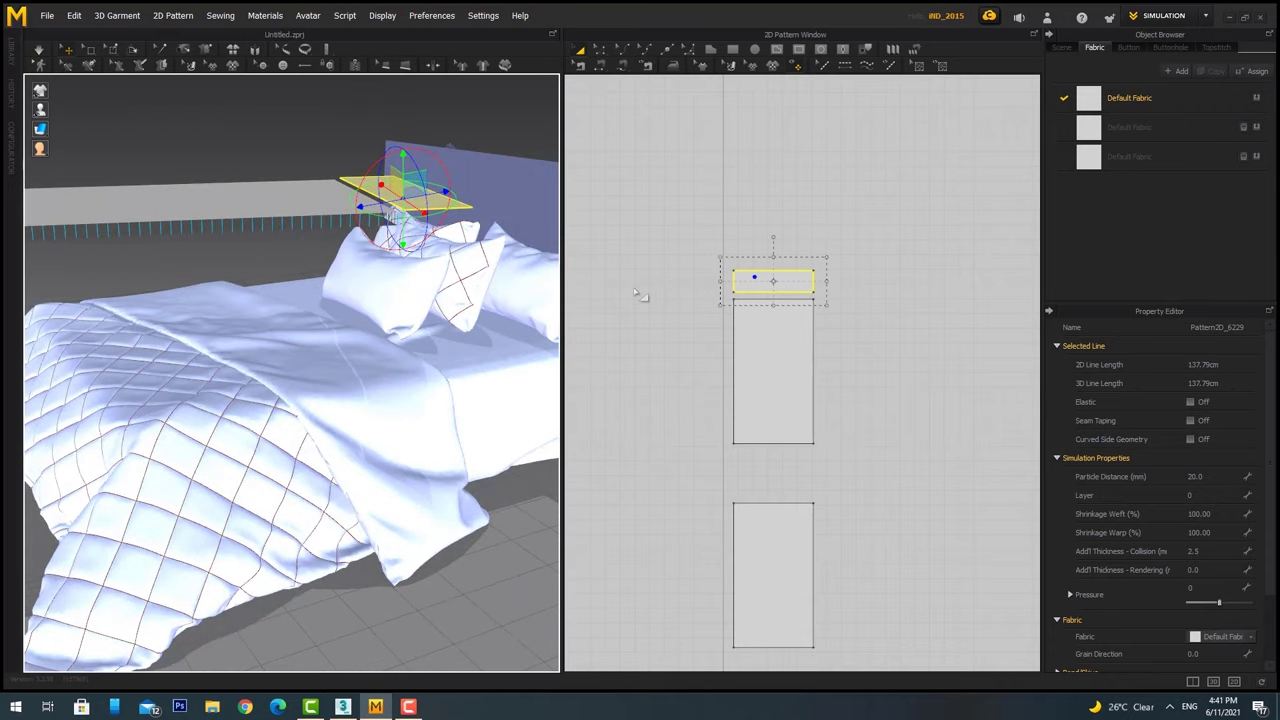
Duplicate the strip below the tall panel and move it into place over the bed.
scroll(770, 380, "up", 2)
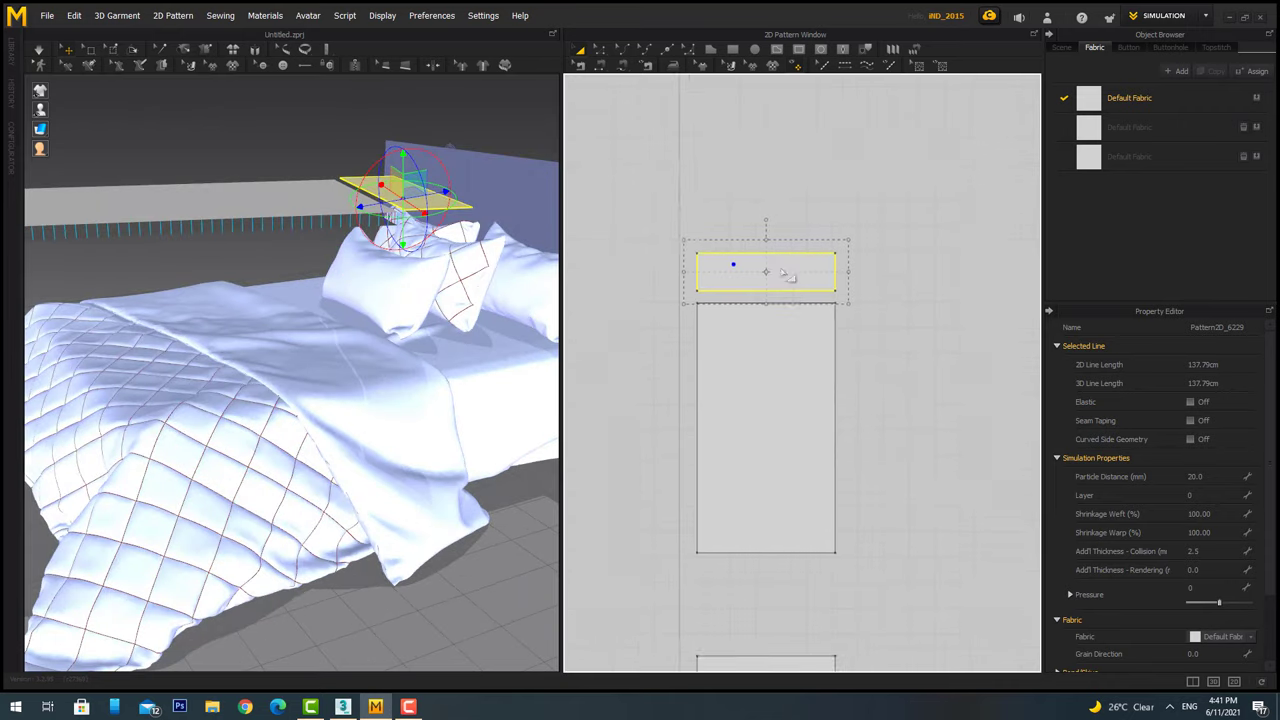
key("ctrl+c")
key("ctrl+v")
left_click(775, 522)
left_click_drag(378, 540, 313, 200)
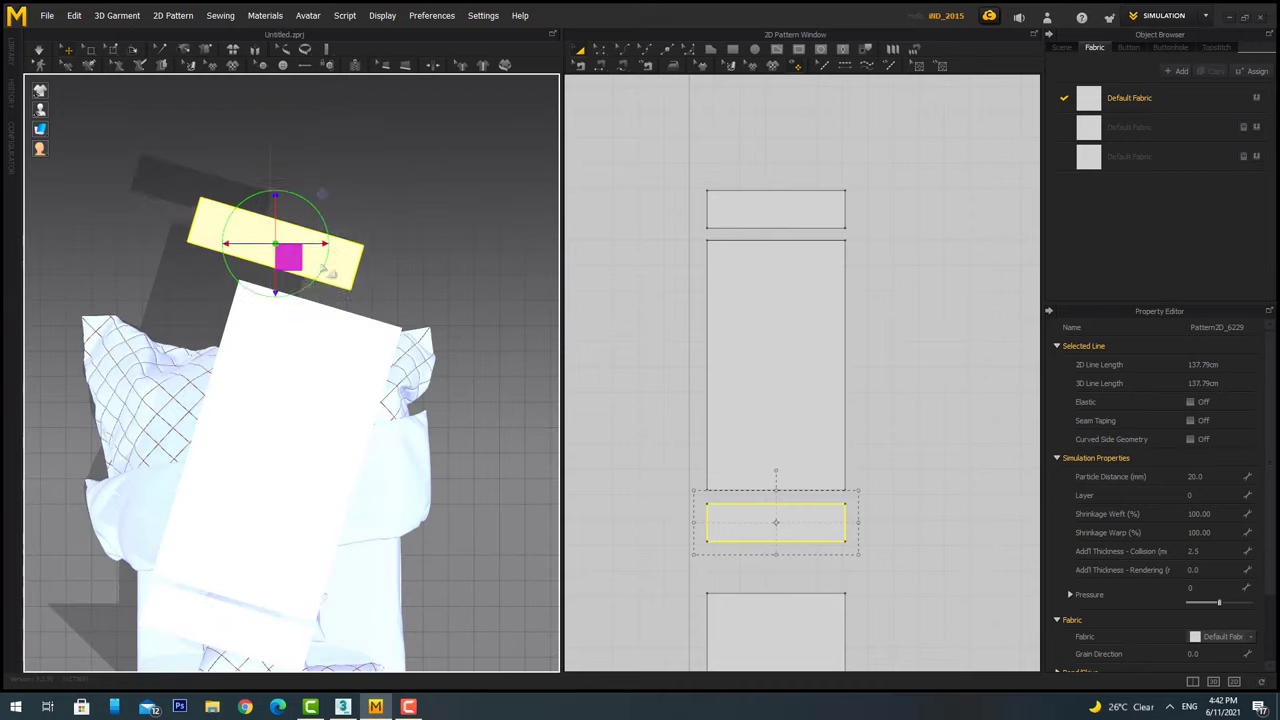
mouse_move(312, 198)
right_mouse_down()
mouse_move(114, 387)
mouse_move(220, 351)
mouse_move(215, 406)
mouse_move(213, 395)
right_mouse_up()
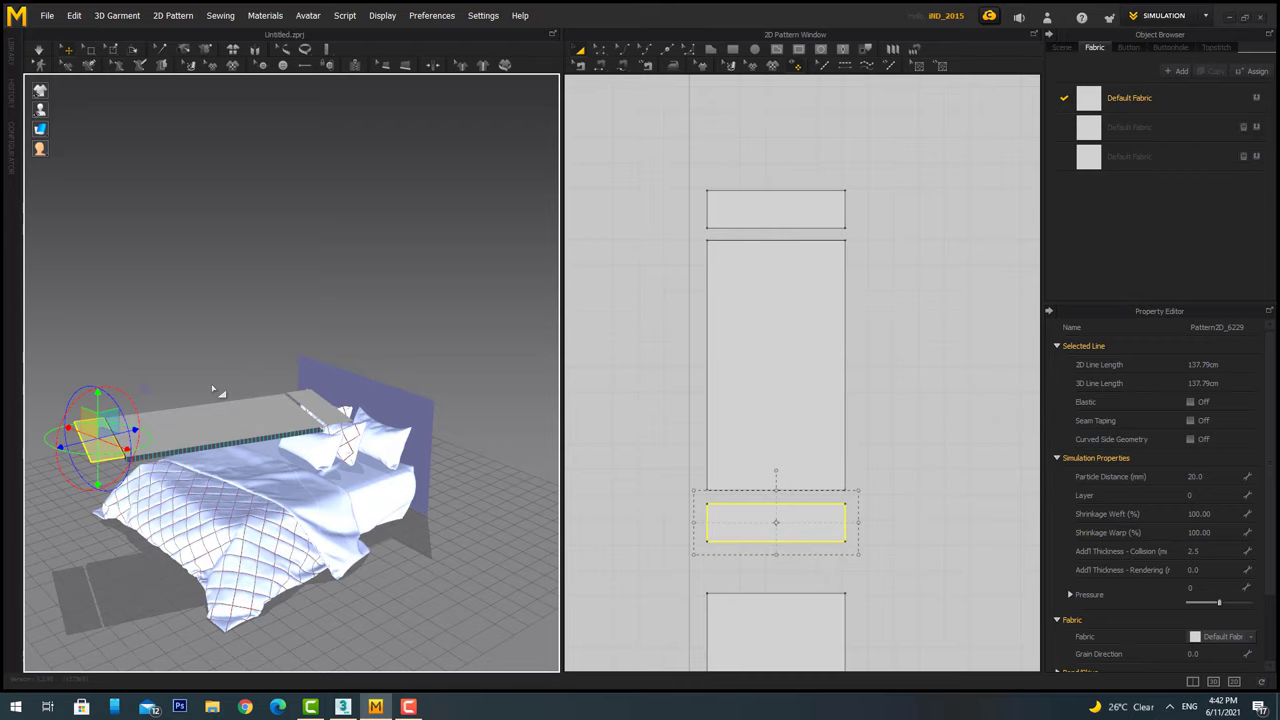
Undo the last two changes and apply a context-menu option to the bottom pattern.
key("ctrl+z")
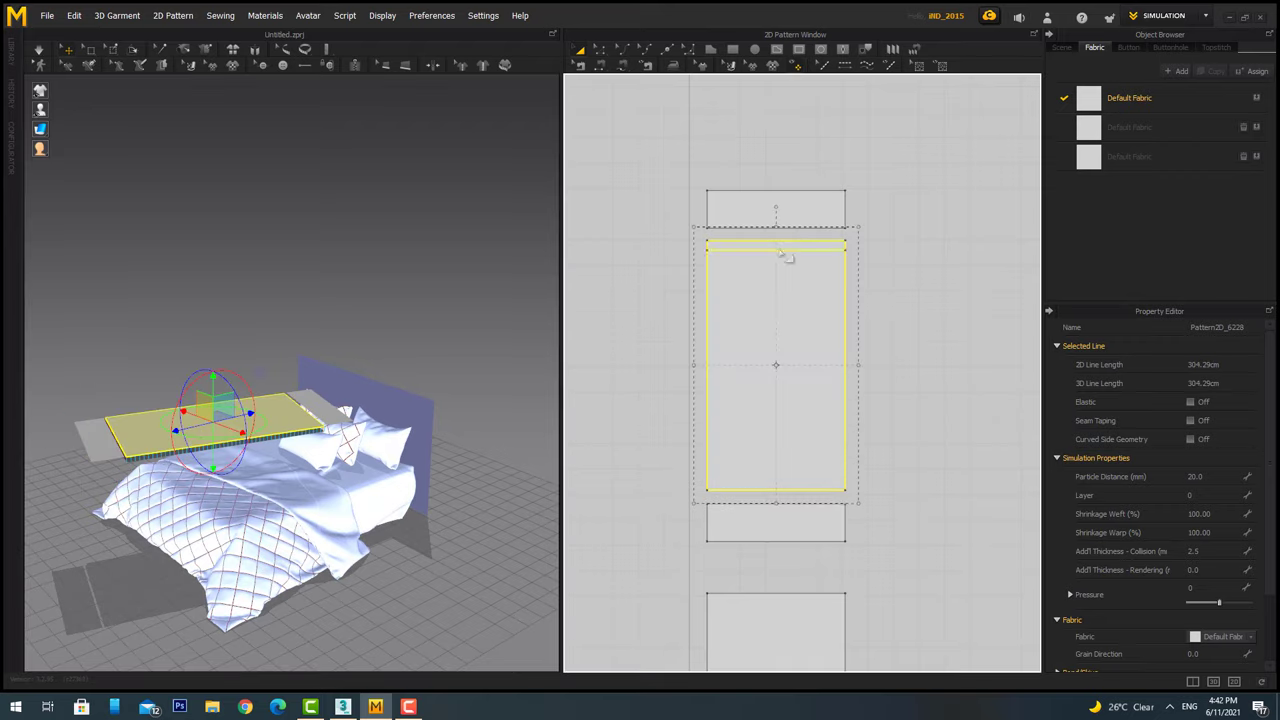
key("ctrl+z")
key("ctrl+z")
key("ctrl+z")
mouse_move(103, 449)
right_mouse_down()
mouse_move(291, 470)
mouse_move(322, 373)
right_mouse_up()
right_click(632, 537)
left_click(694, 708)
left_click(770, 460)
left_click(676, 283)
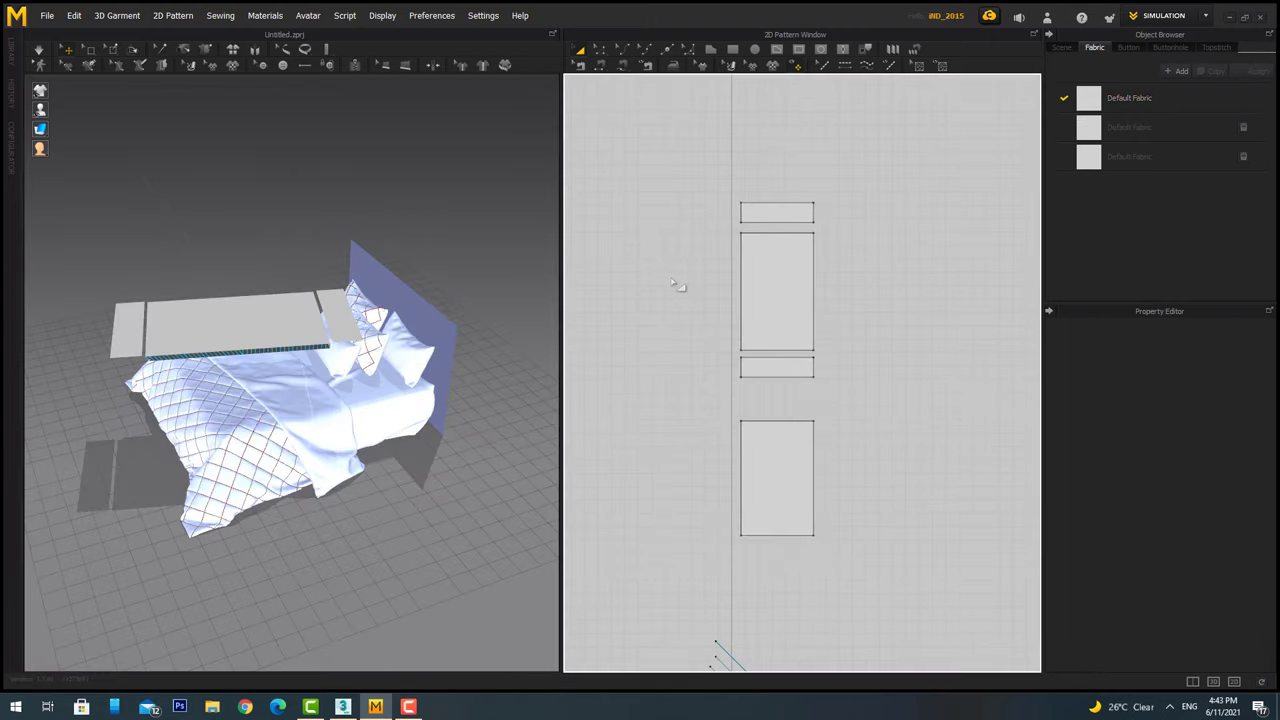
Seam the middle panel's bottom edge to the top strip and its top edge to the lower strip.
key("b")
left_click(790, 229)
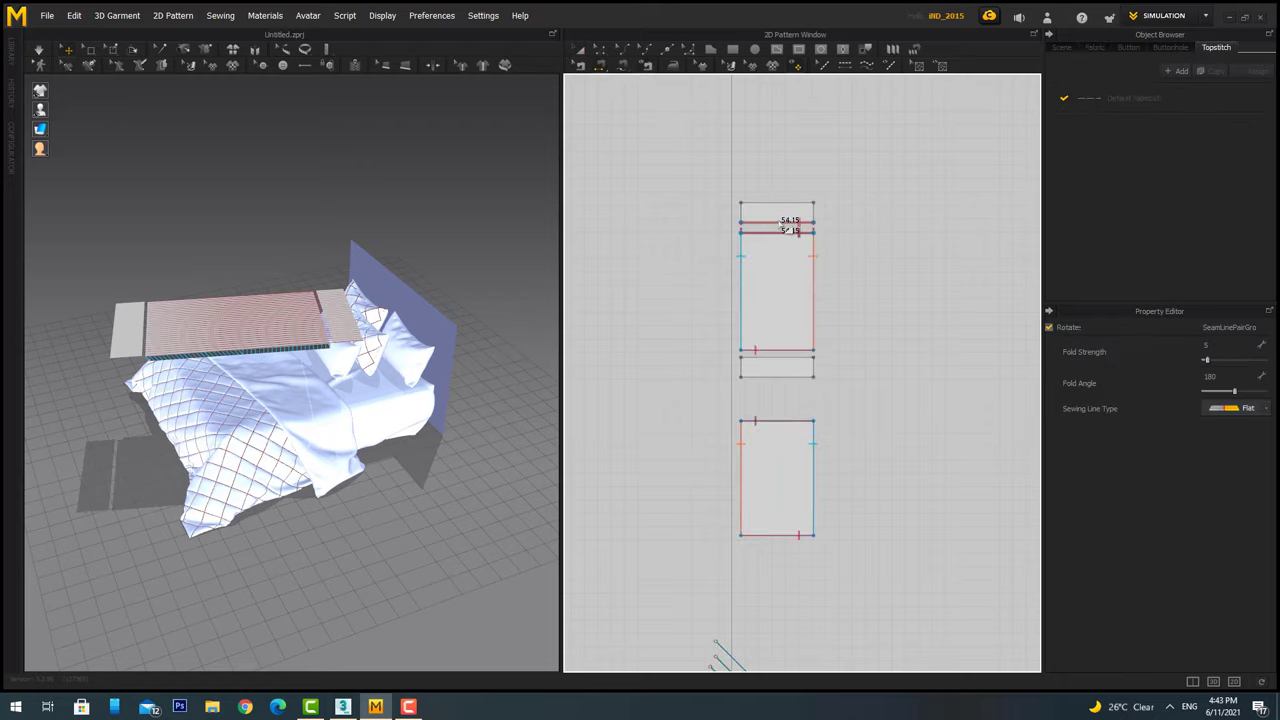
left_click(815, 265)
left_click(790, 349)
left_click(830, 295)
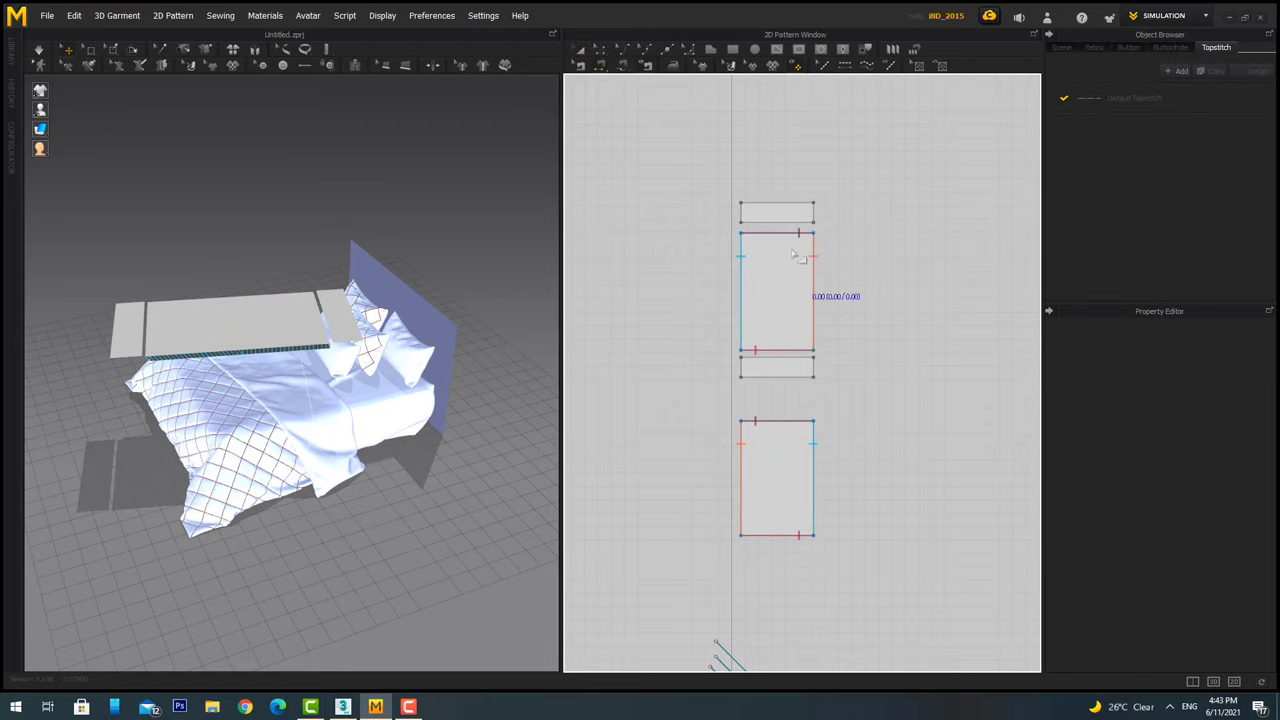
left_click(800, 348)
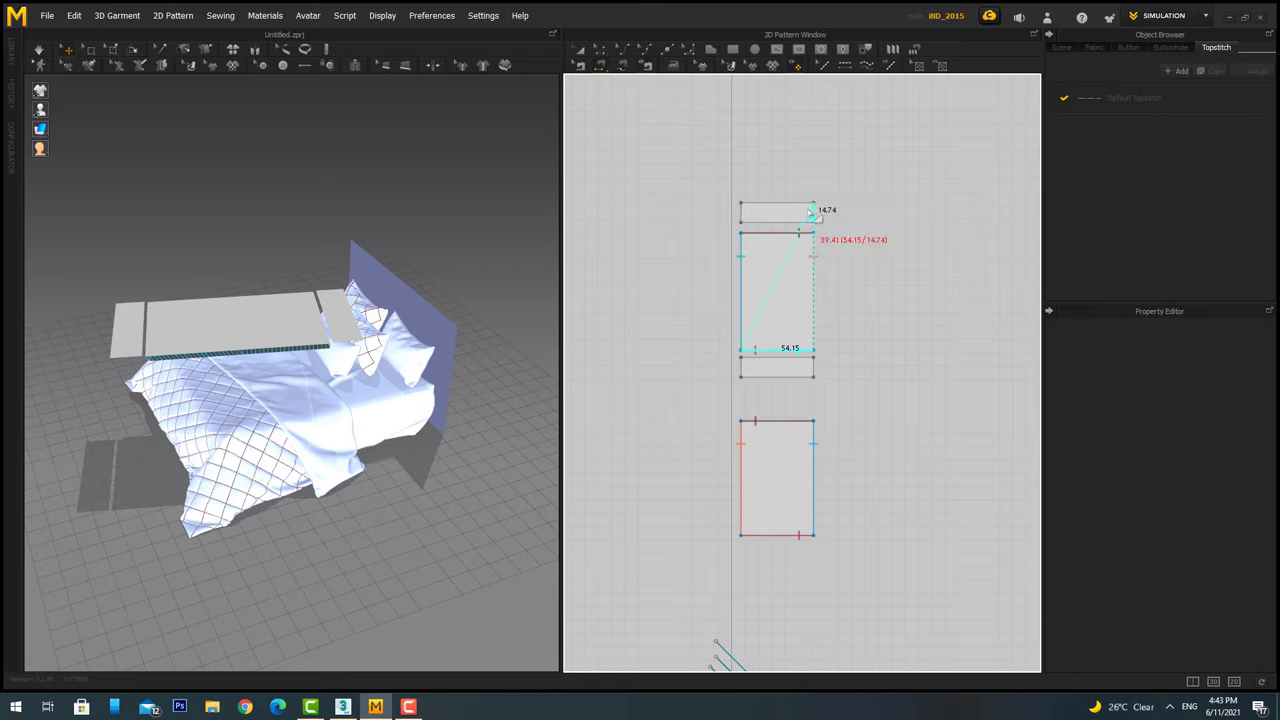
left_click(806, 205)
left_click(805, 232)
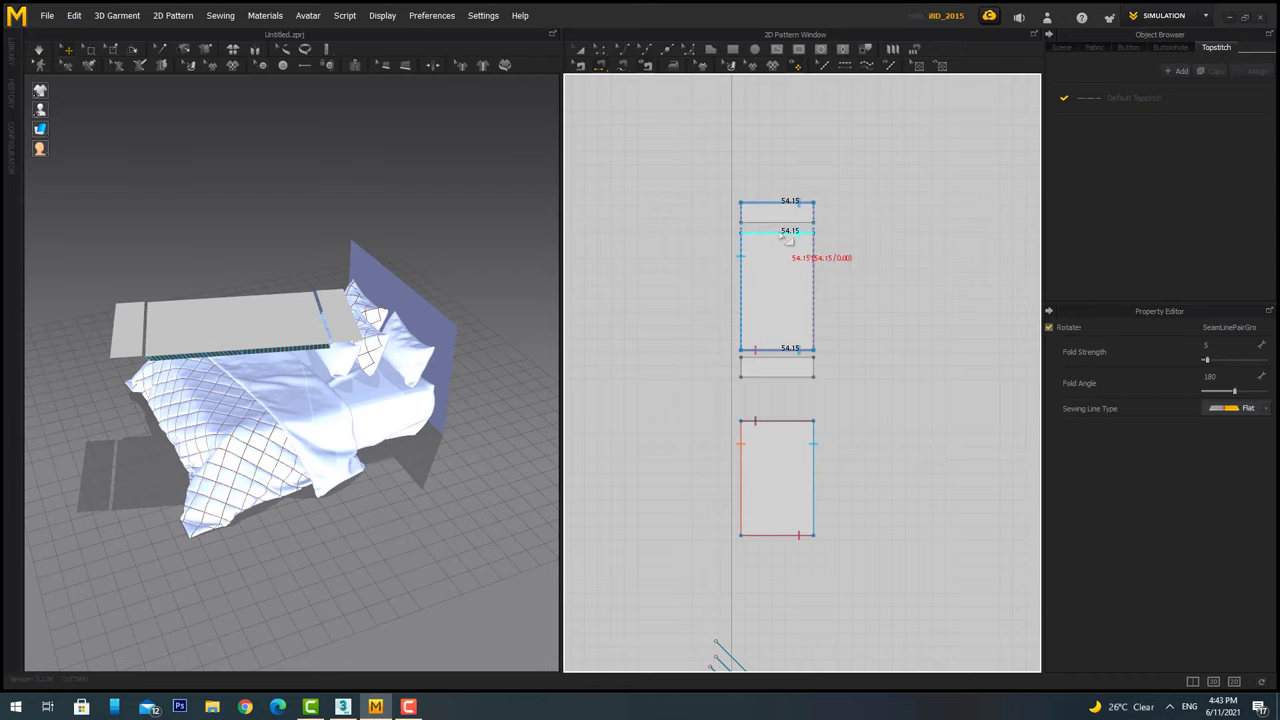
left_click(806, 376)
left_click_drag(632, 163, 938, 590)
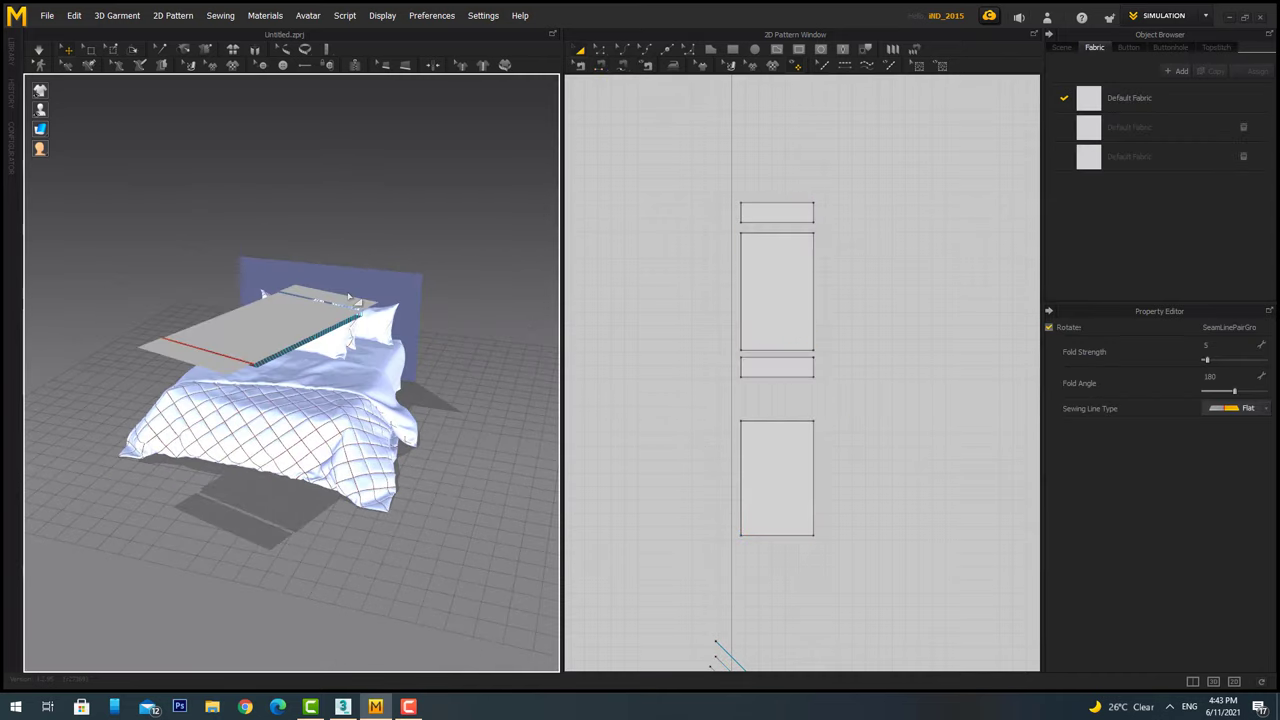
Simulate the blanket, stand it upright above the bed, then release it to drape.
key("space")
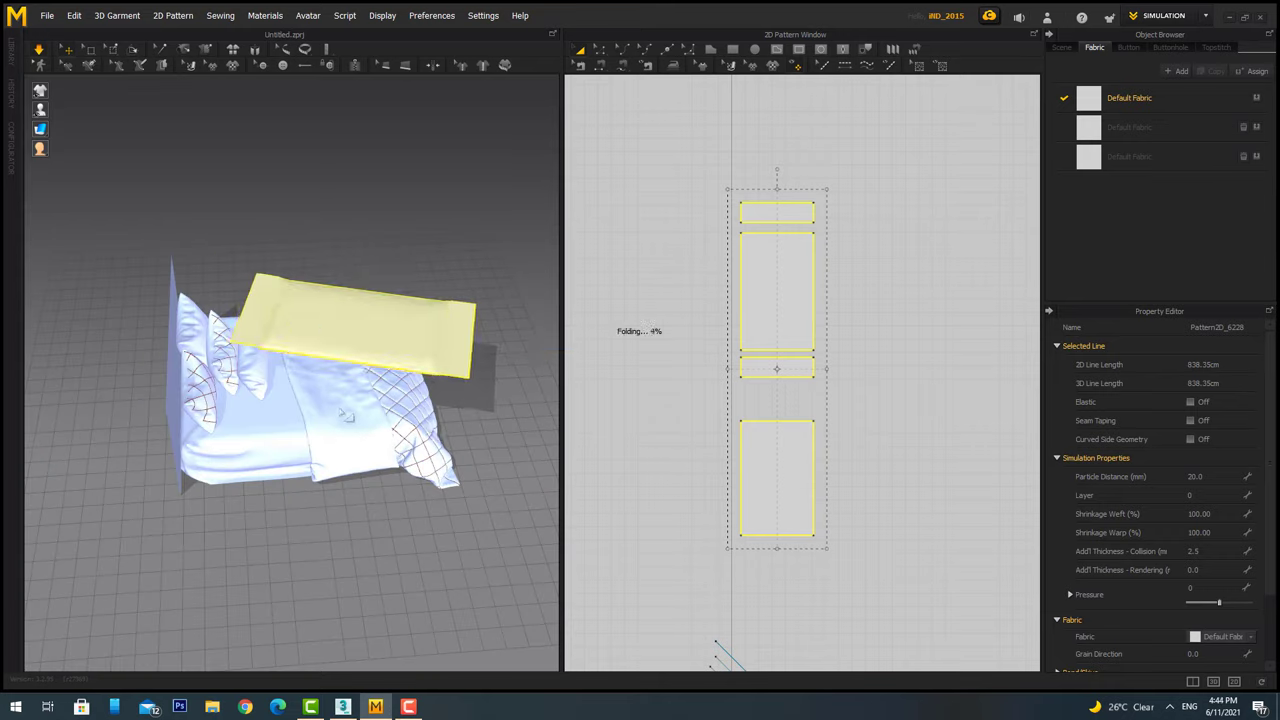
right_click_drag(345, 416, 240, 377)
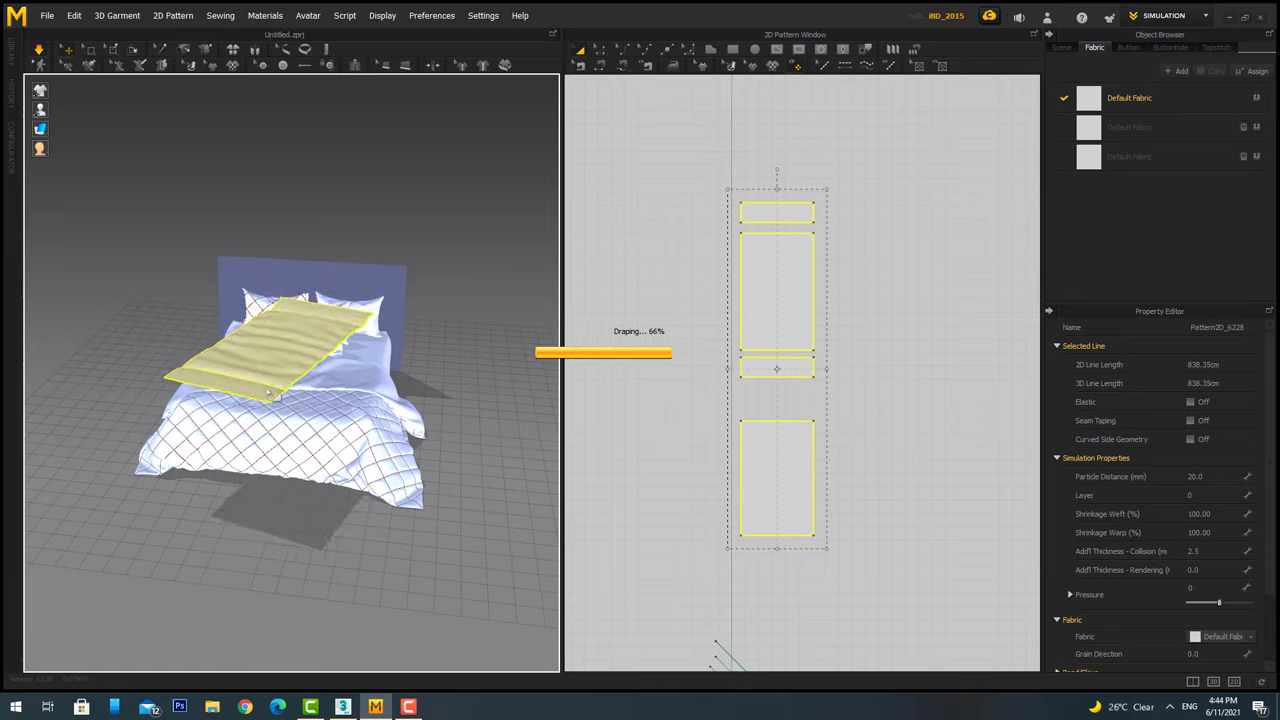
right_click_drag(300, 450, 380, 420)
right_click_drag(280, 498, 358, 448)
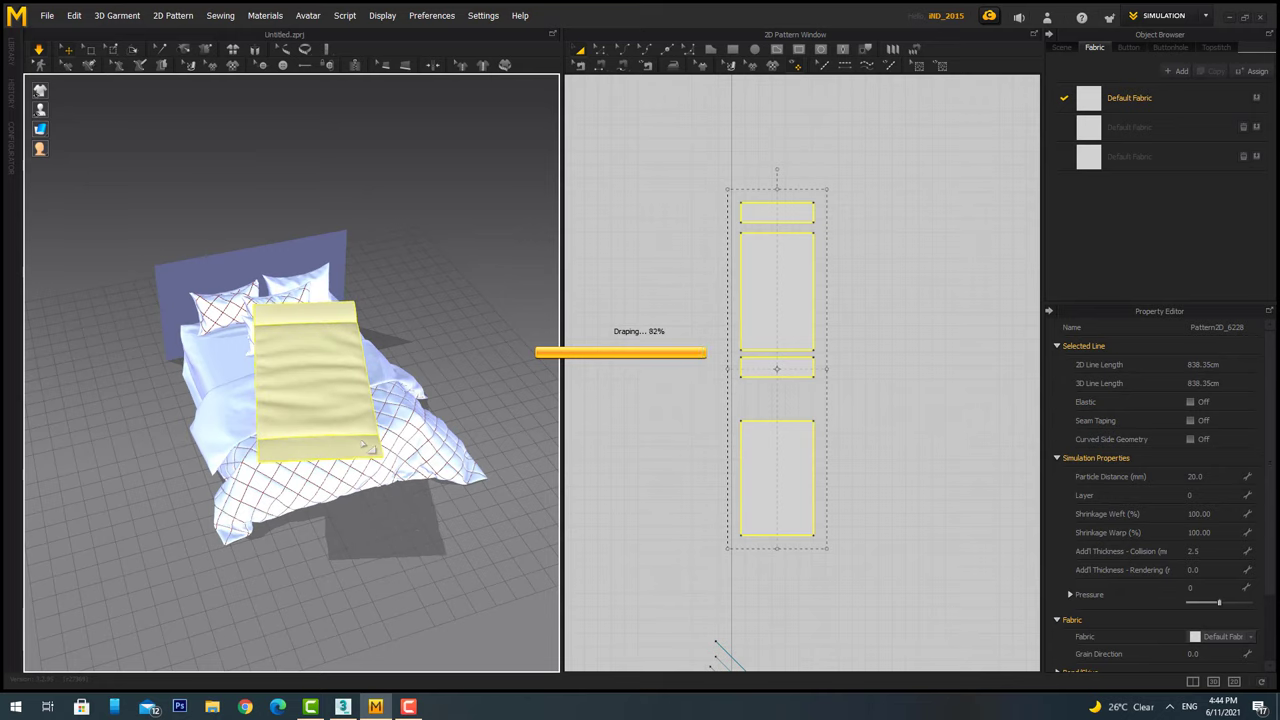
left_click_drag(345, 420, 343, 371)
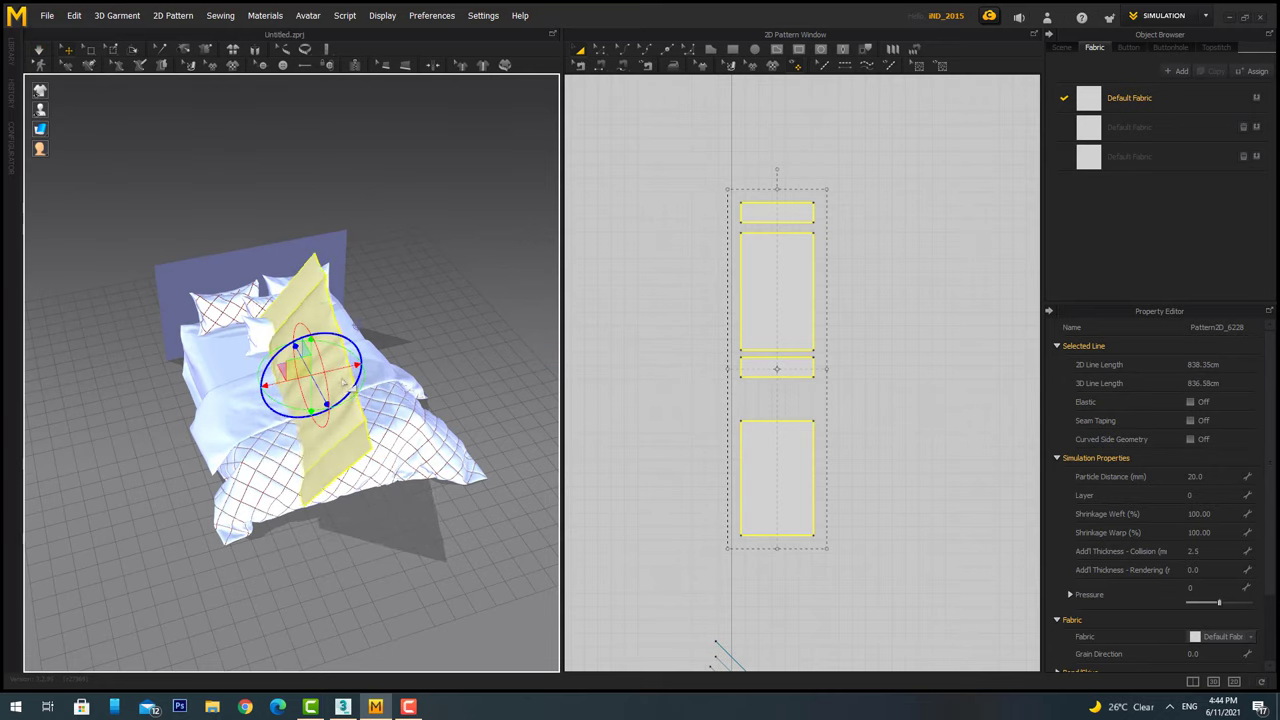
mouse_move(344, 382)
right_mouse_down()
mouse_move(351, 403)
mouse_move(329, 316)
right_mouse_up()
left_click_drag(318, 301, 347, 468)
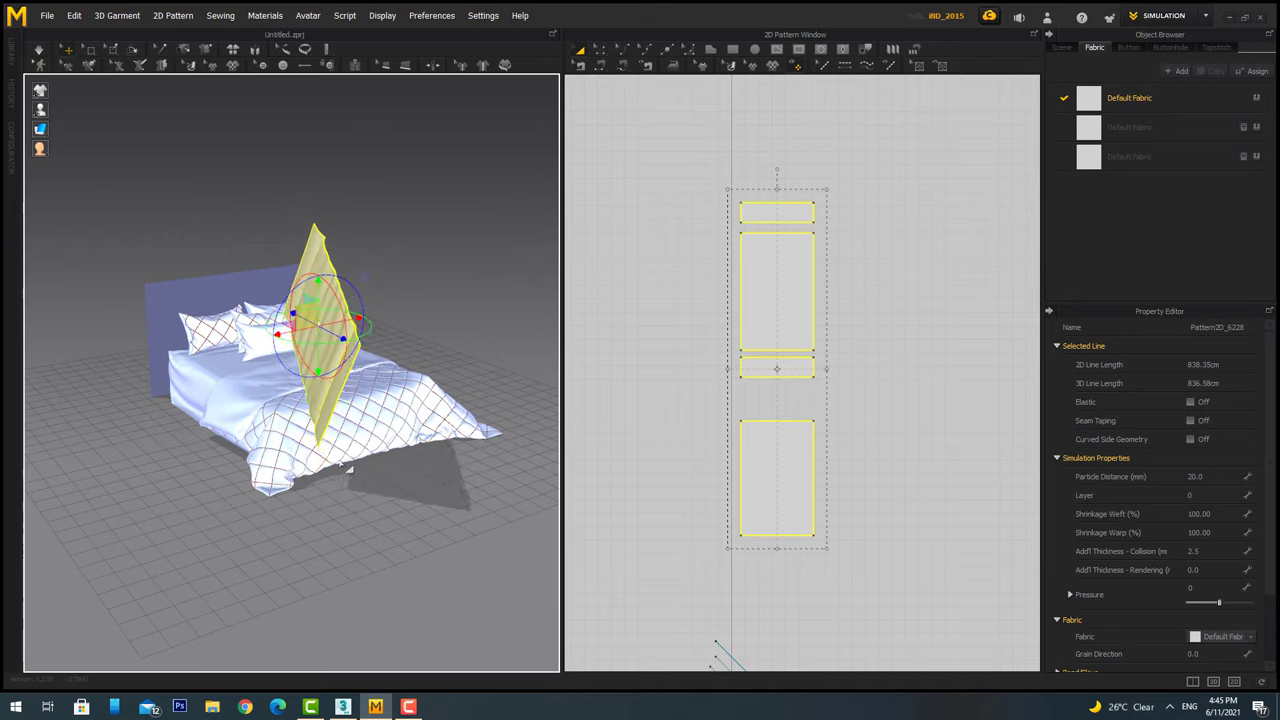
left_click(373, 512)
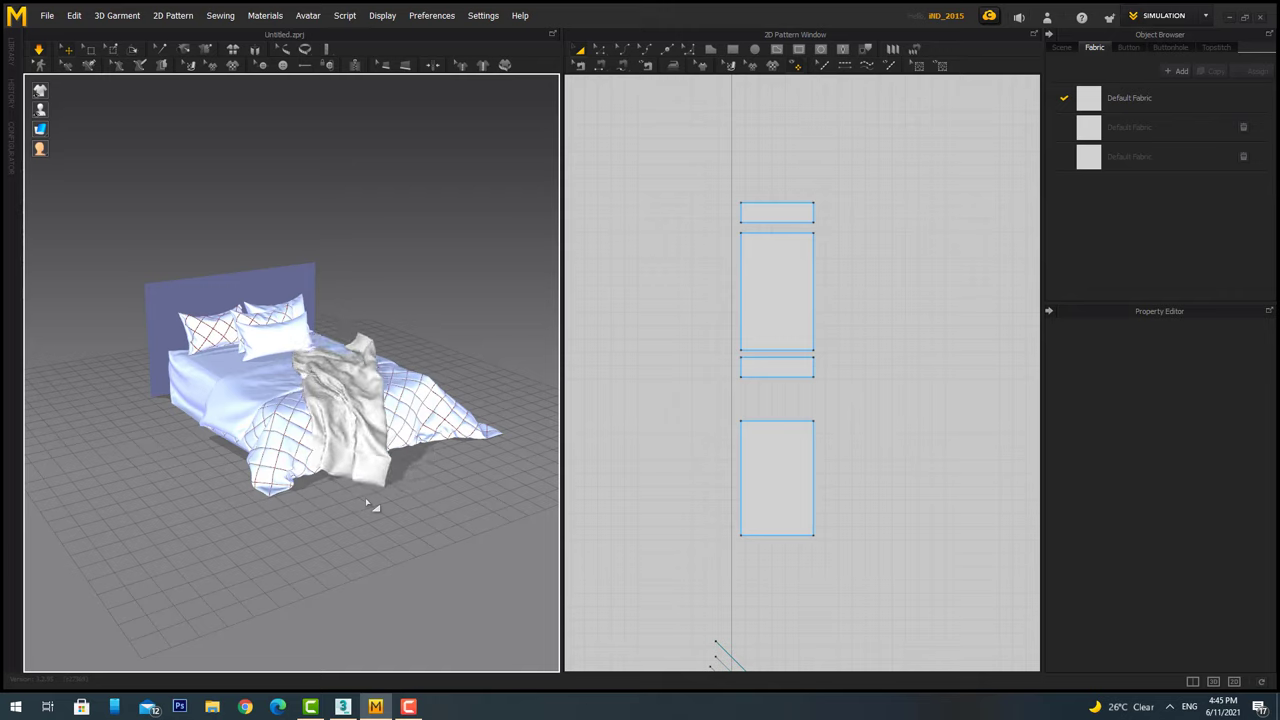
Orbit around the bed to inspect the settled throw blanket from both sides.
right_click_drag(366, 503, 325, 421)
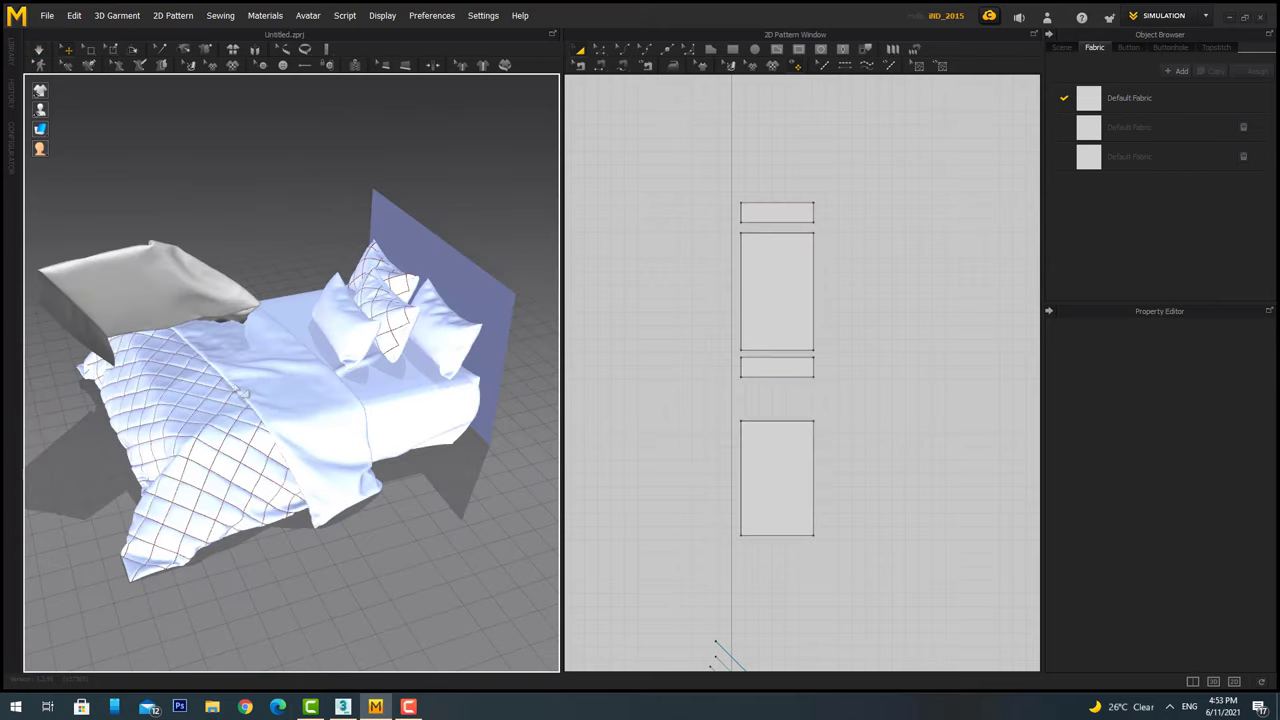
right_click_drag(243, 393, 352, 479)
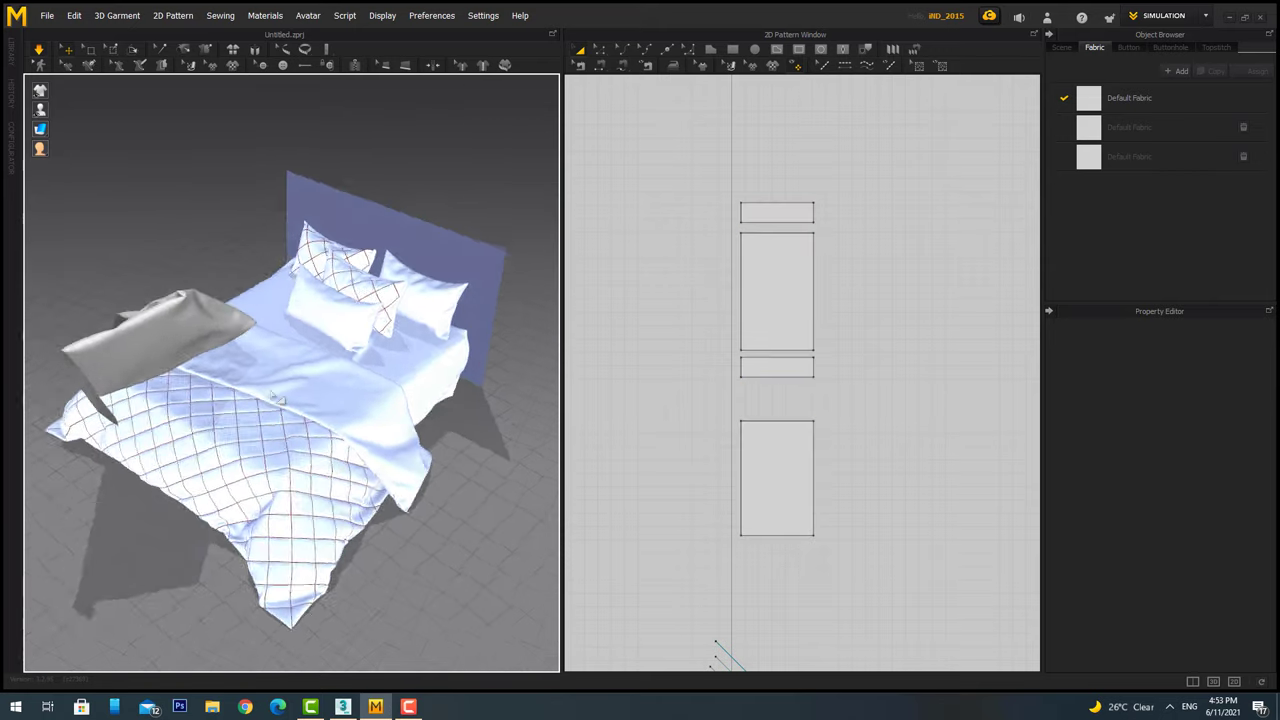
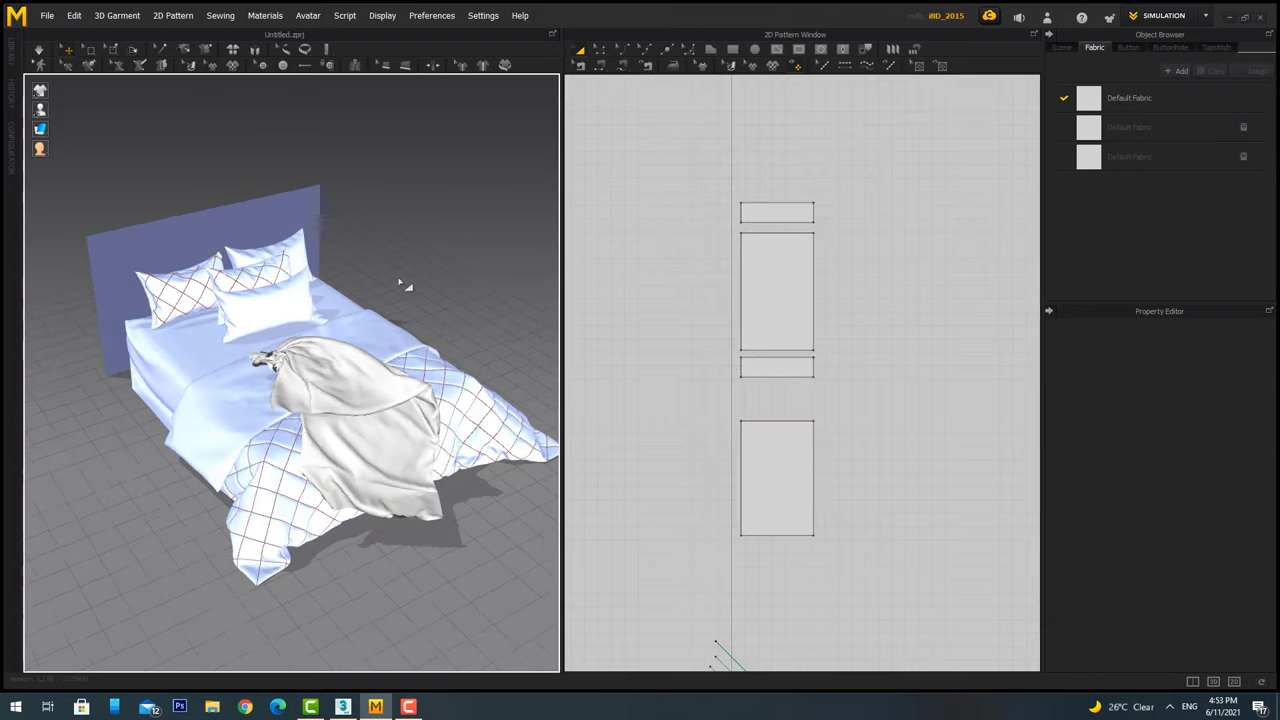
Inspect the throw blanket from side, top and low angles, then box-select all its pieces.
right_click_drag(400, 285, 430, 468)
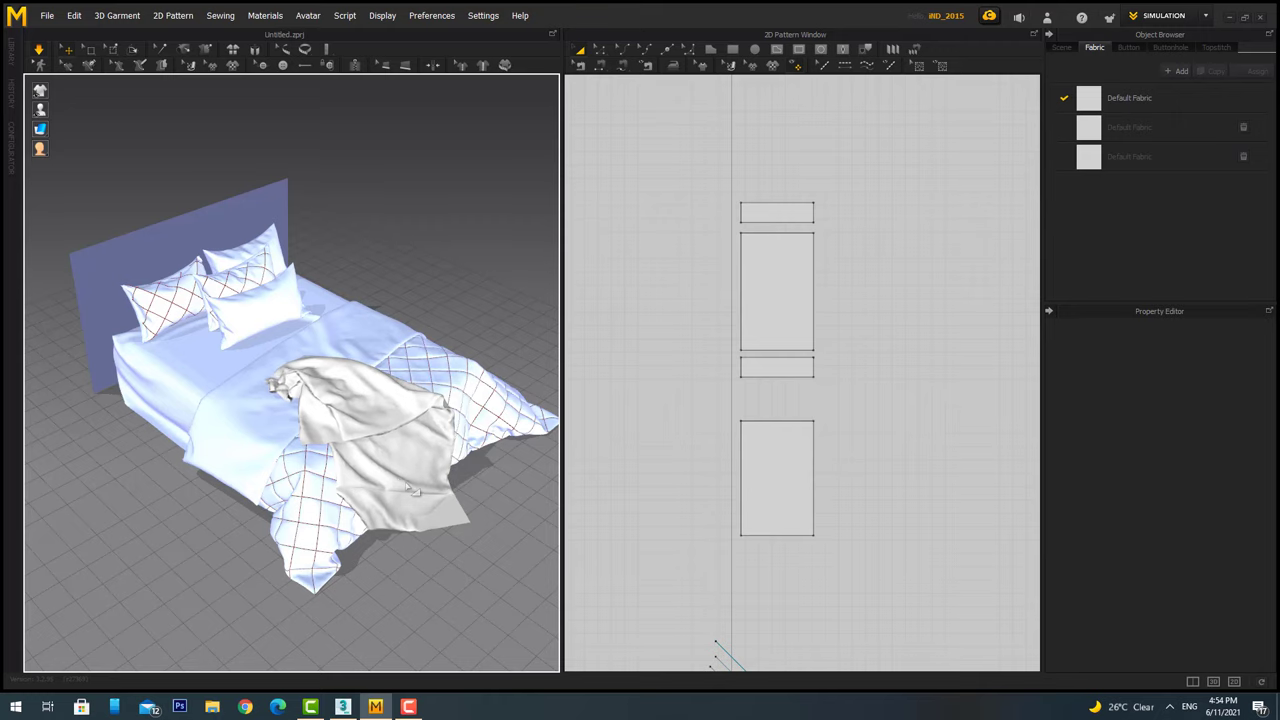
right_click_drag(408, 487, 415, 600)
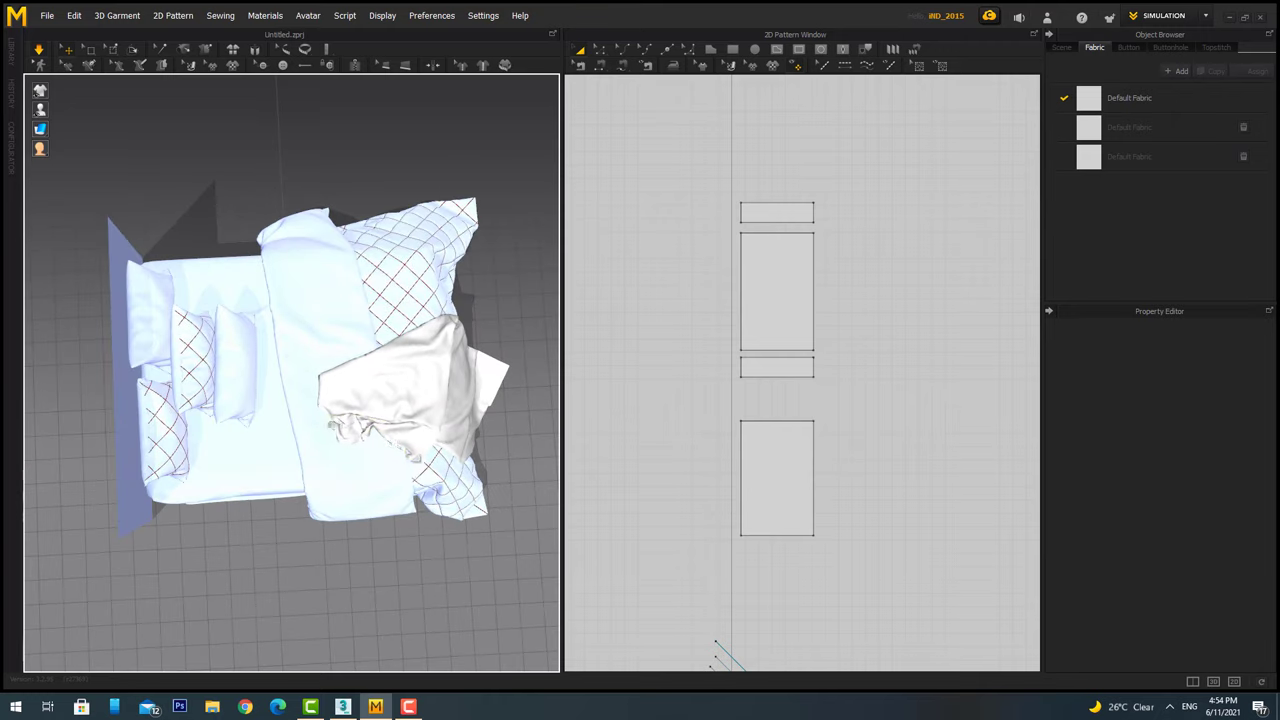
left_click(405, 450)
mouse_move(407, 454)
right_mouse_down()
mouse_move(474, 286)
mouse_move(410, 465)
right_mouse_up()
left_click(476, 288)
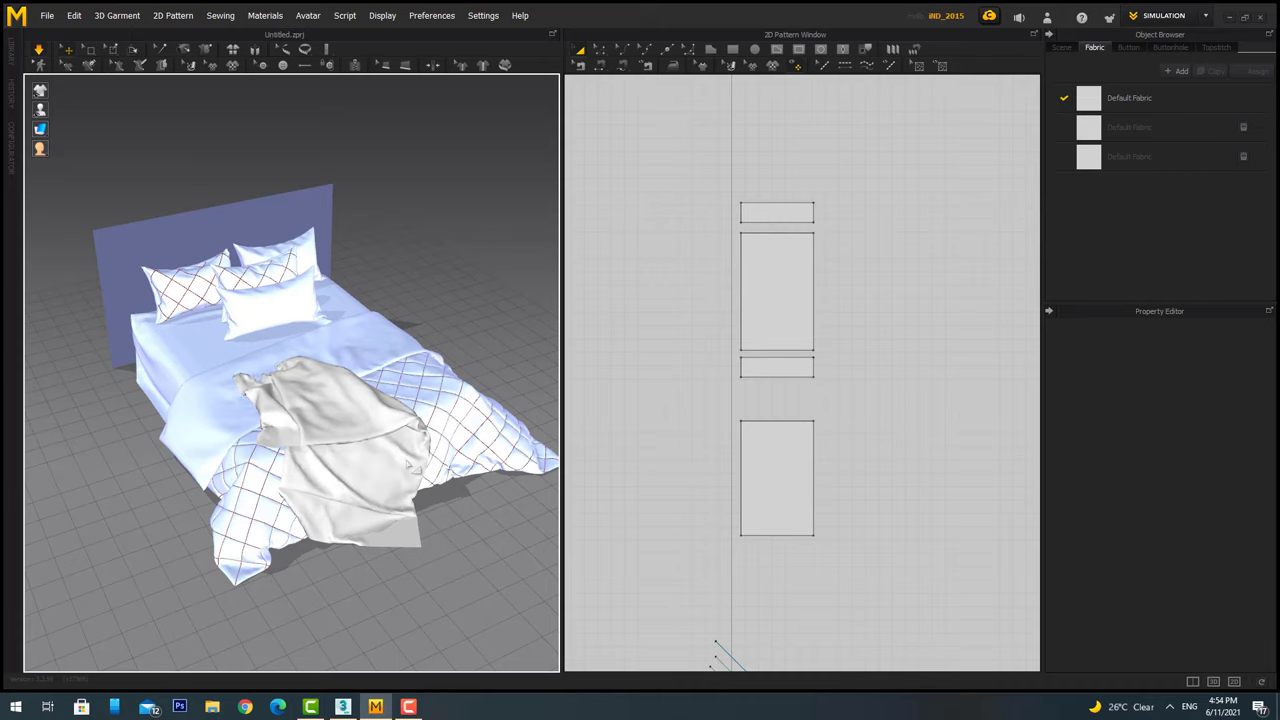
right_click_drag(408, 466, 390, 362)
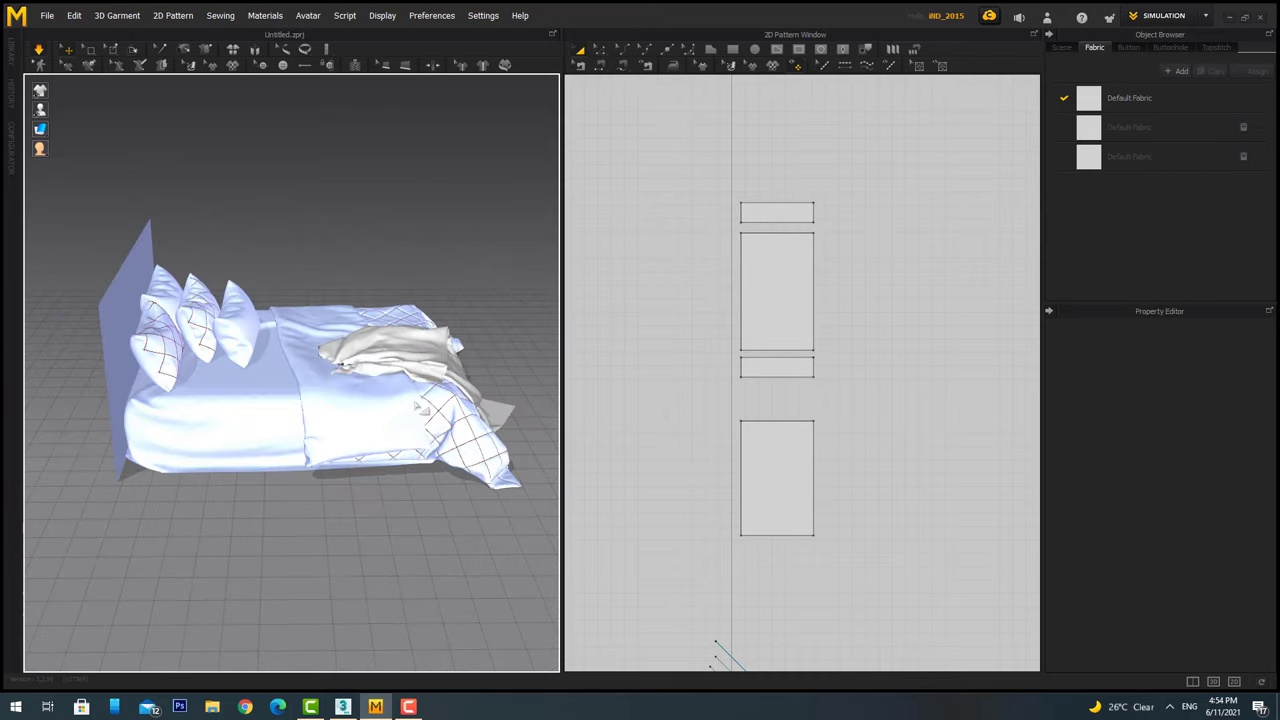
right_click_drag(417, 403, 450, 340)
left_click_drag(871, 171, 705, 560)
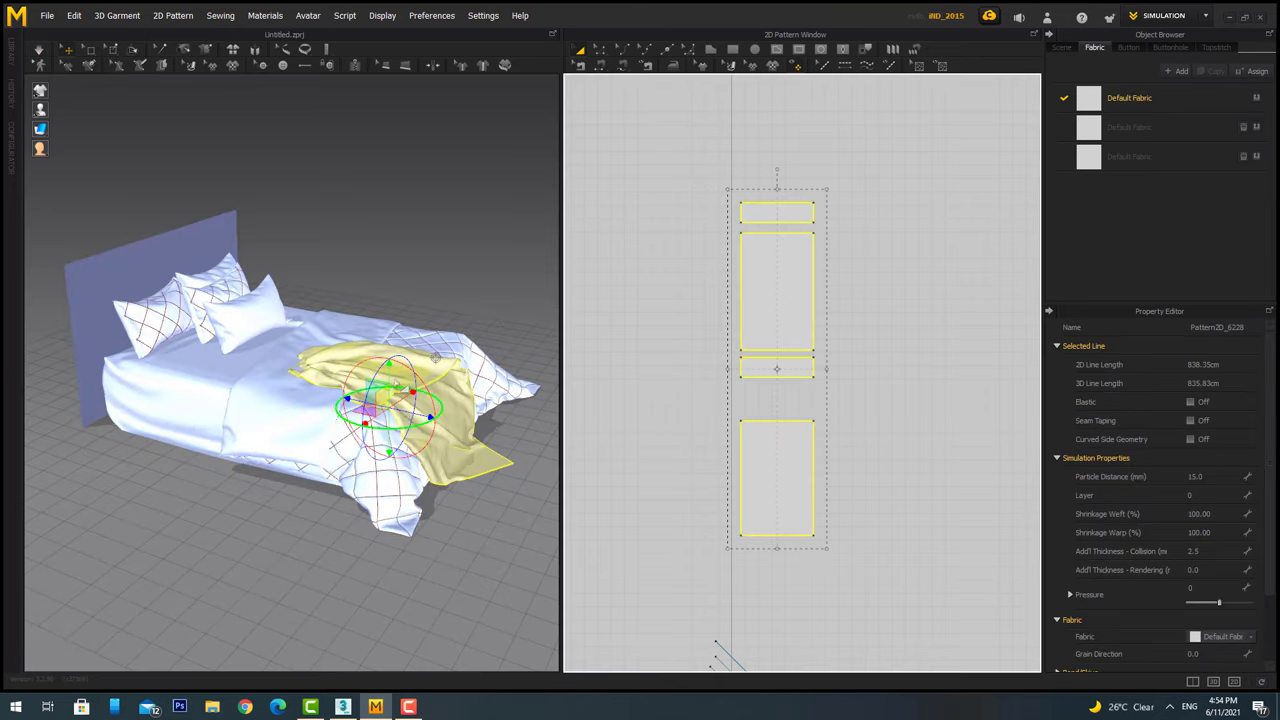
Set the blanket's particle distance to 10 and start the cloth simulation.
left_click(1218, 480)
type("10")
key("Return")
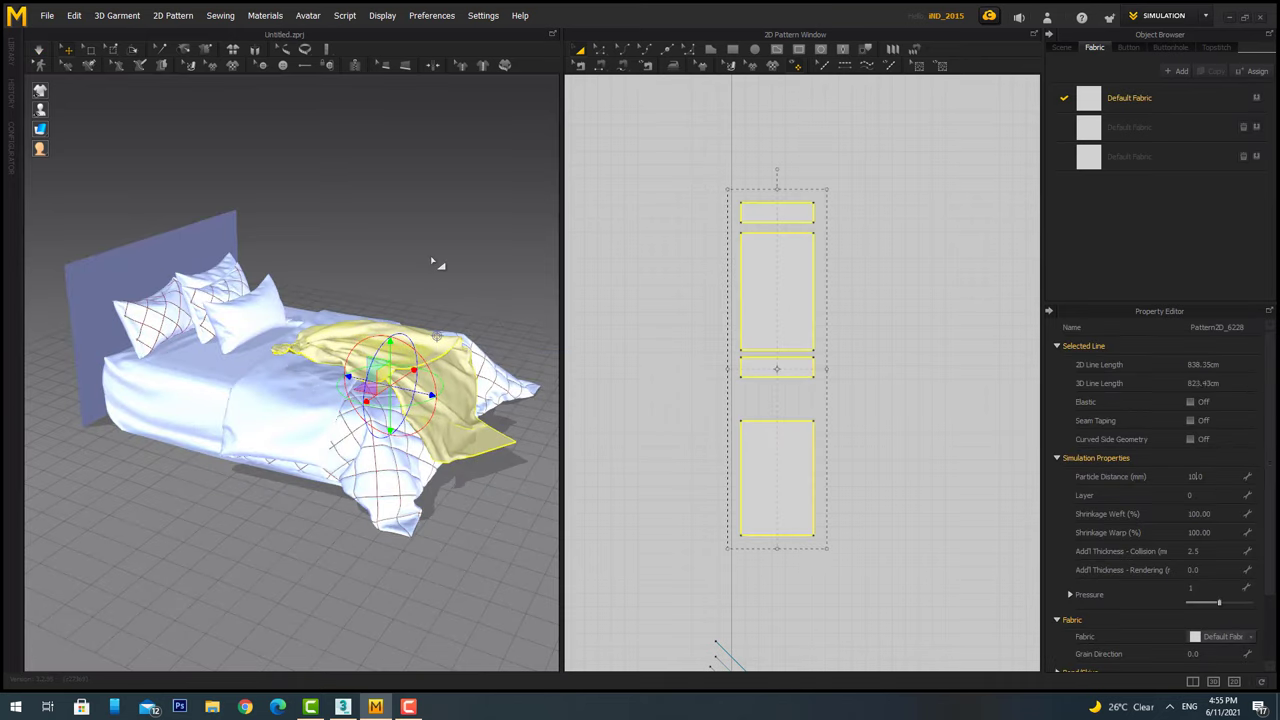
left_click(431, 258)
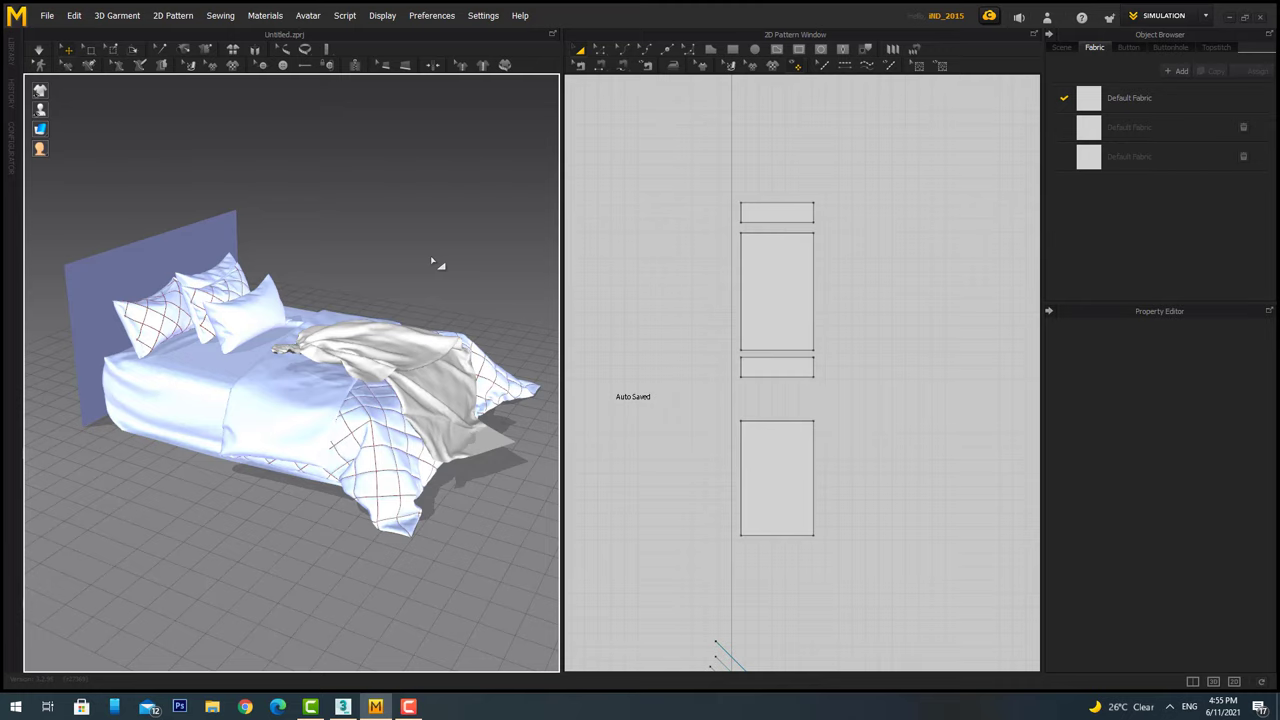
key("space")
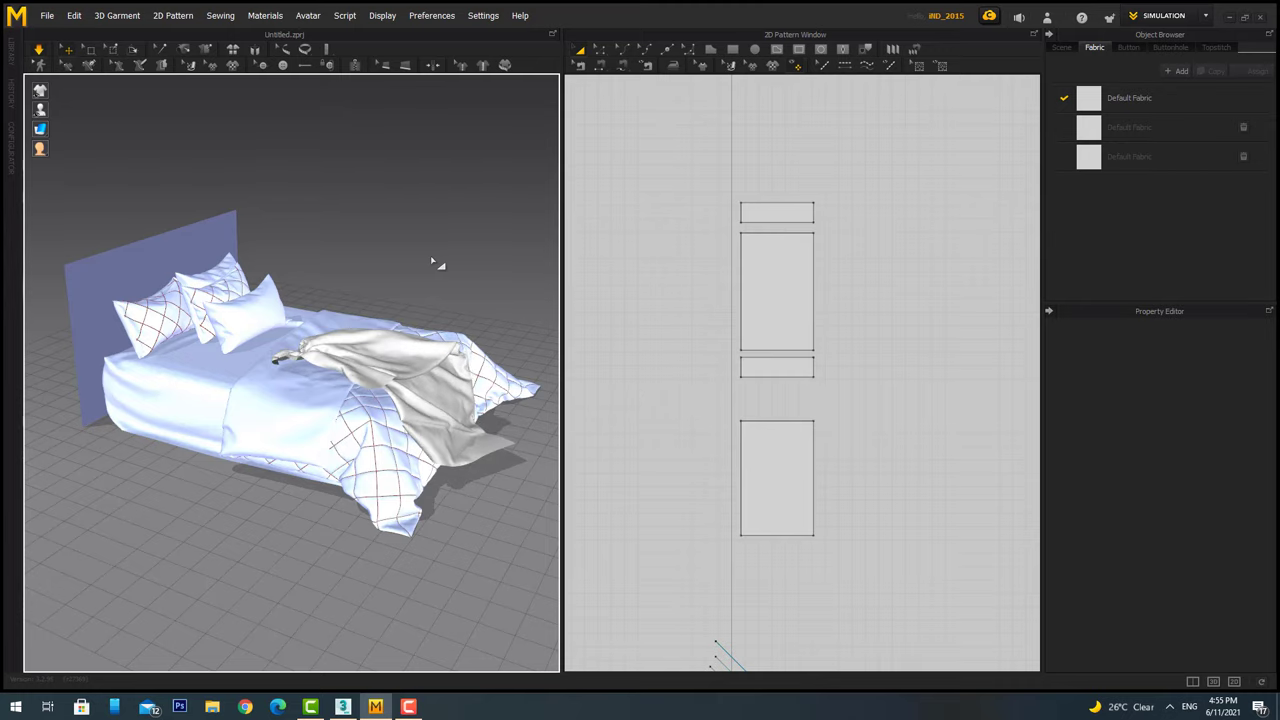
Drag the blanket's end strip and main panel to refold it over the bed.
right_click_drag(430, 255, 290, 262)
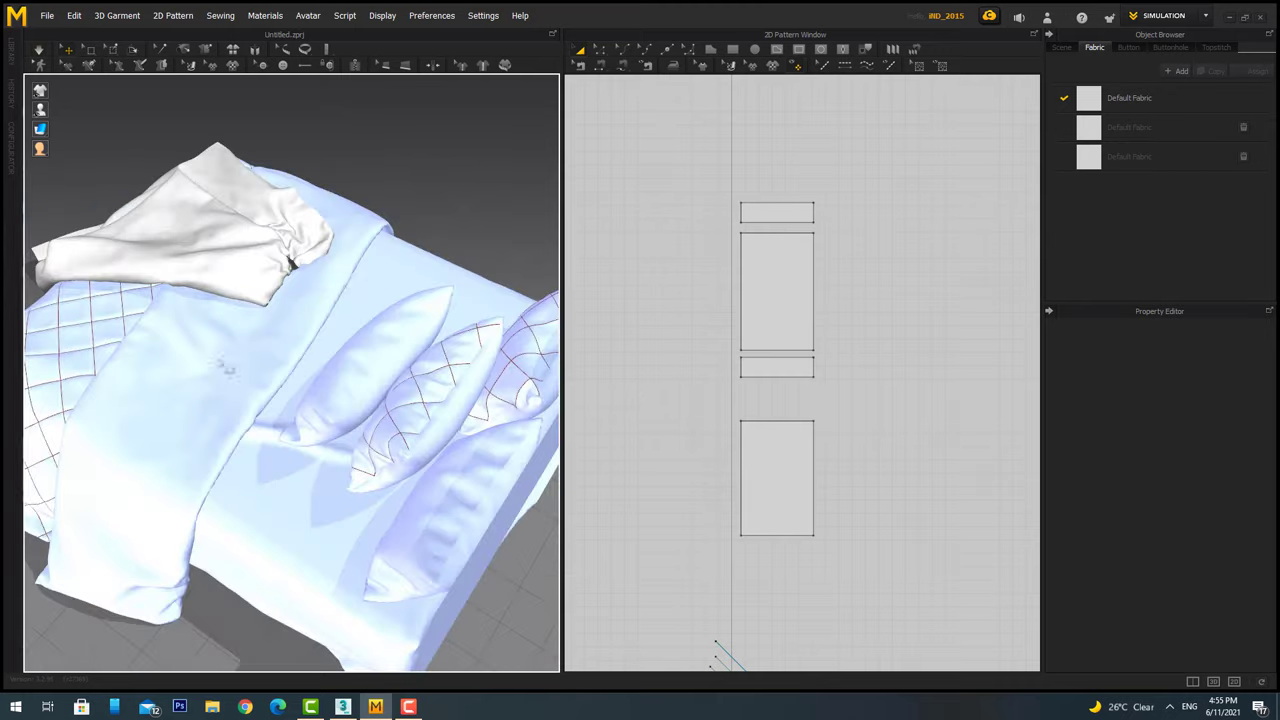
left_click(328, 260)
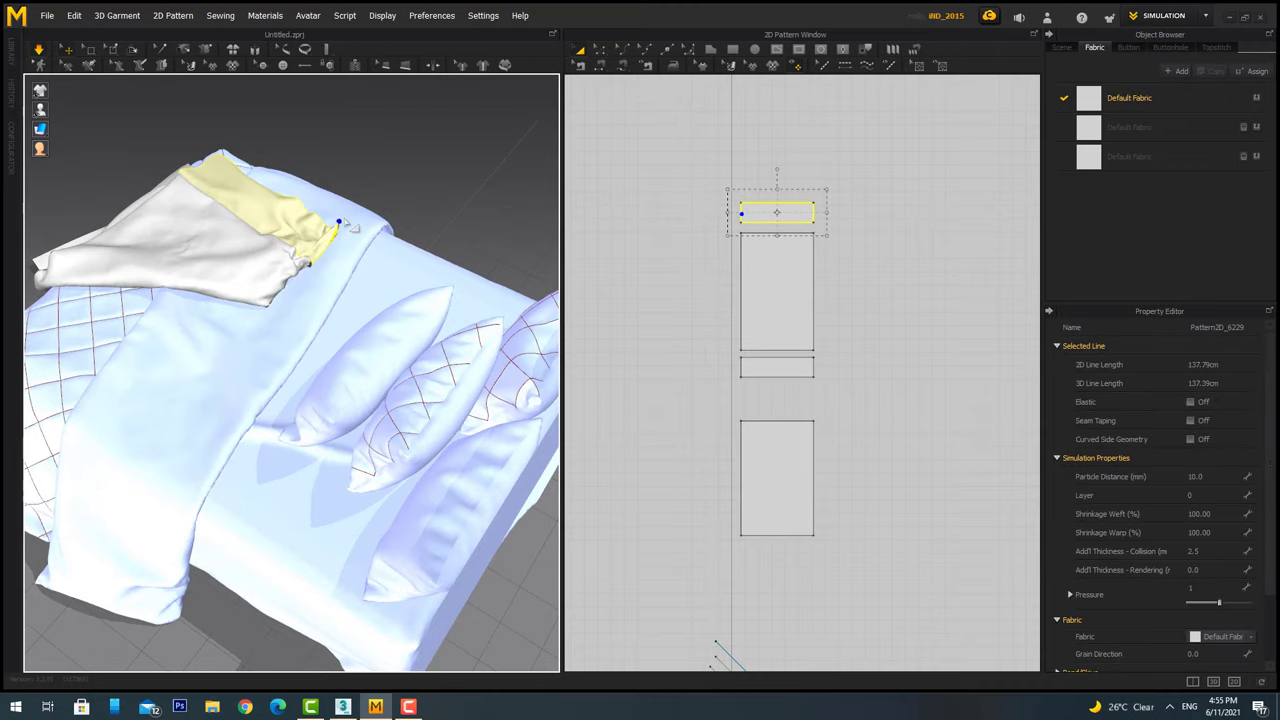
left_click(356, 185)
mouse_move(356, 185)
right_mouse_down()
mouse_move(258, 378)
mouse_move(357, 435)
right_mouse_up()
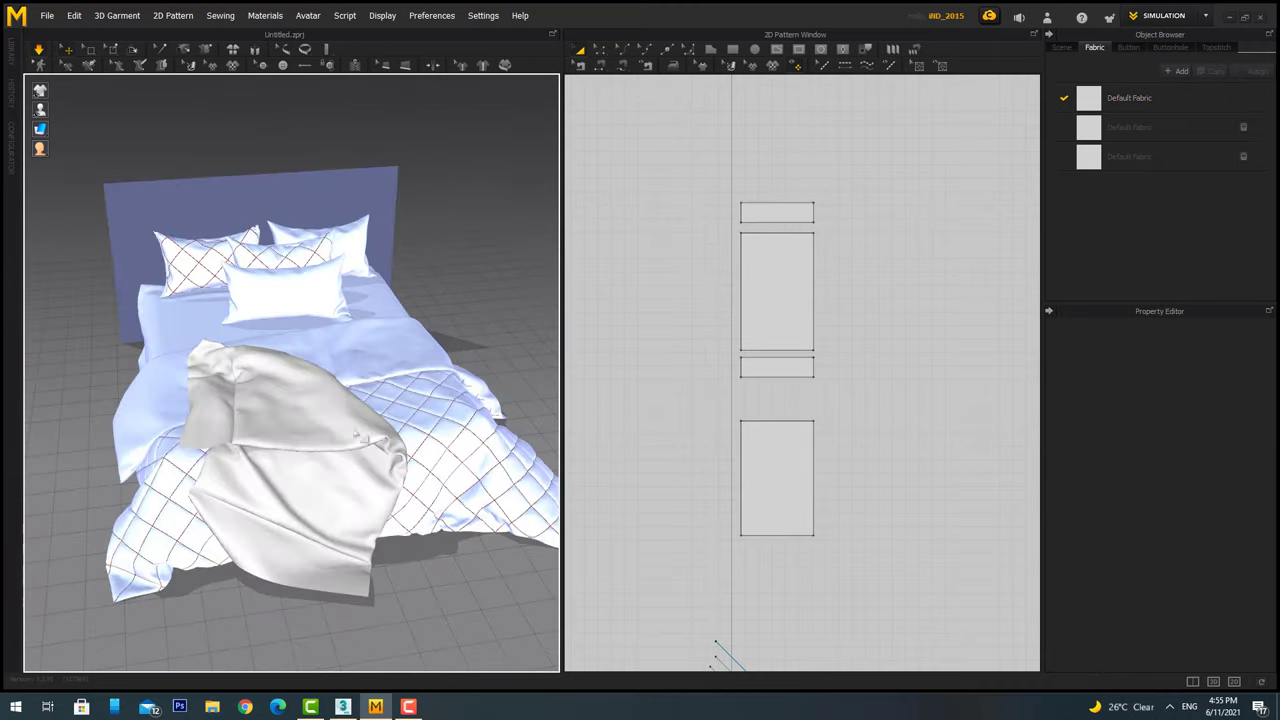
left_click(357, 497)
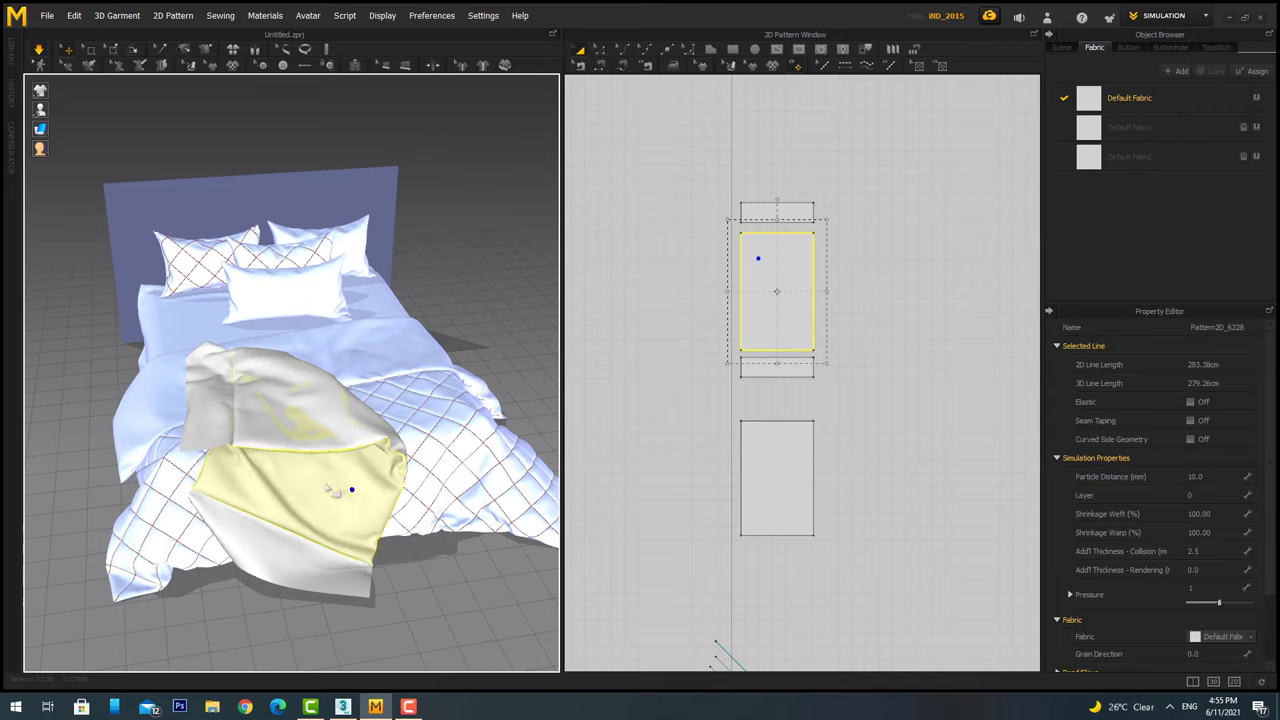
left_click_drag(310, 490, 306, 441)
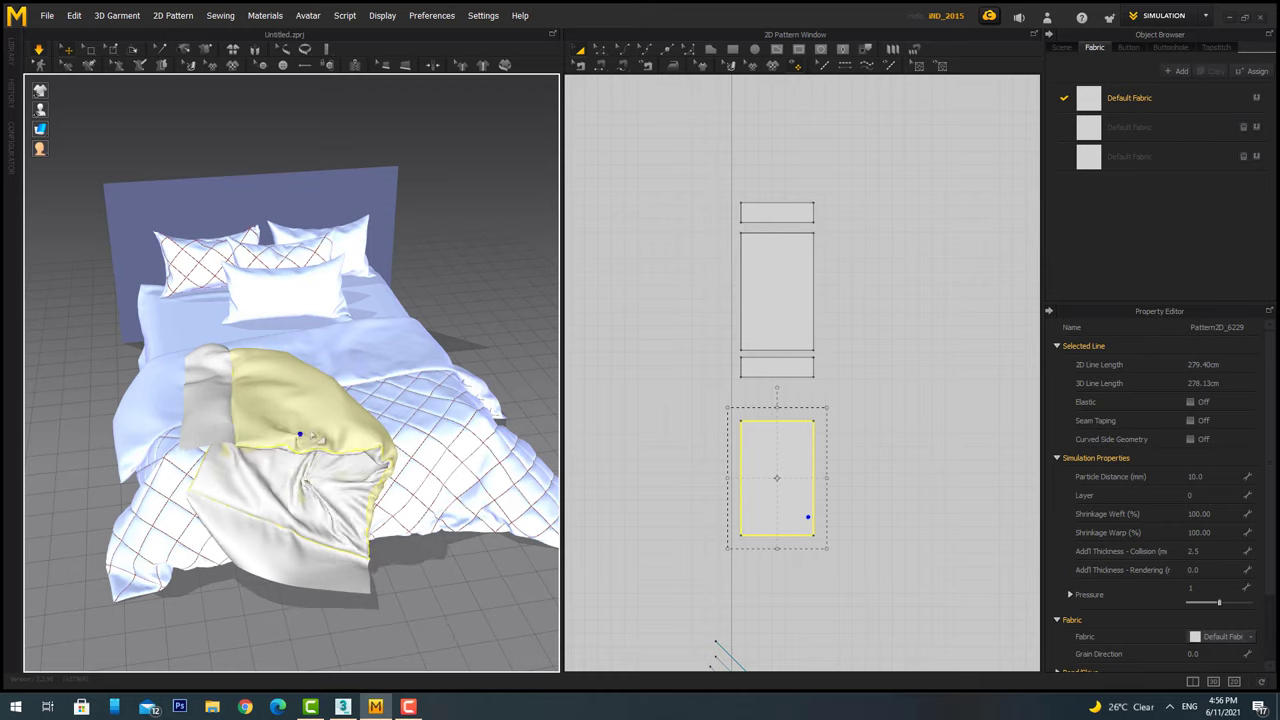
left_click(443, 500)
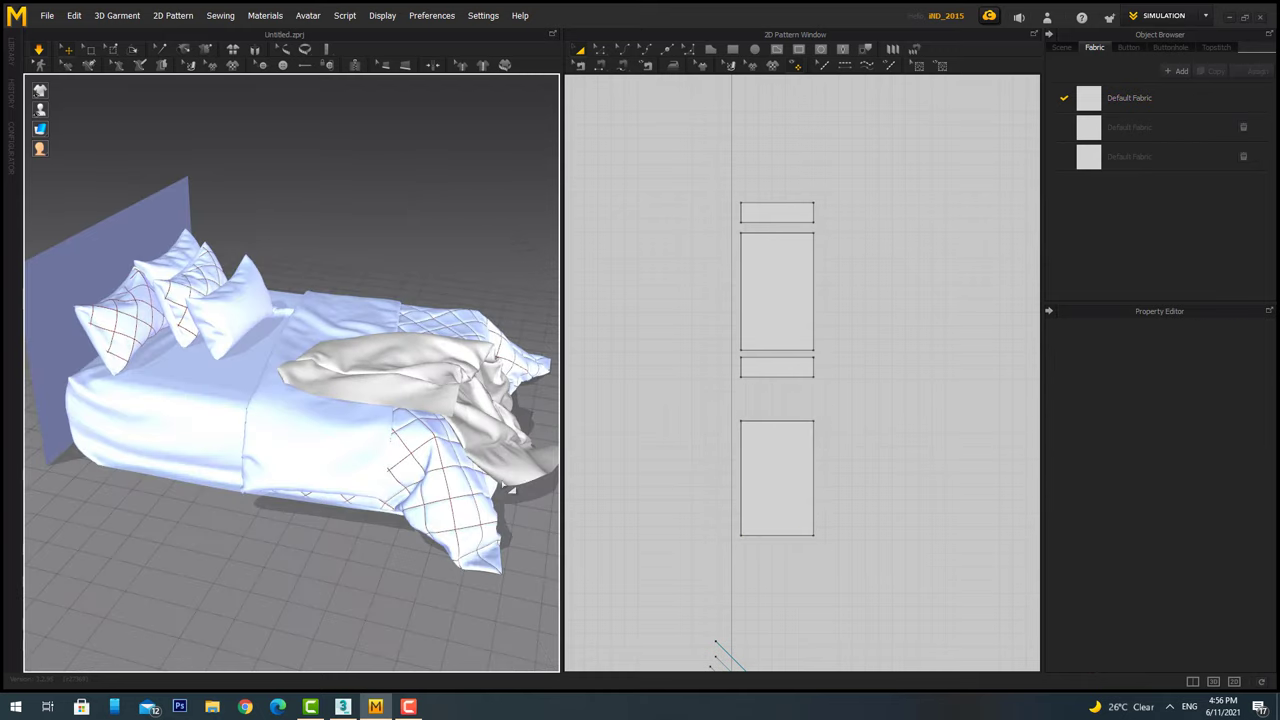
Select all blanket pieces, then view the bed from the other side.
left_click(510, 470)
key("ctrl+a")
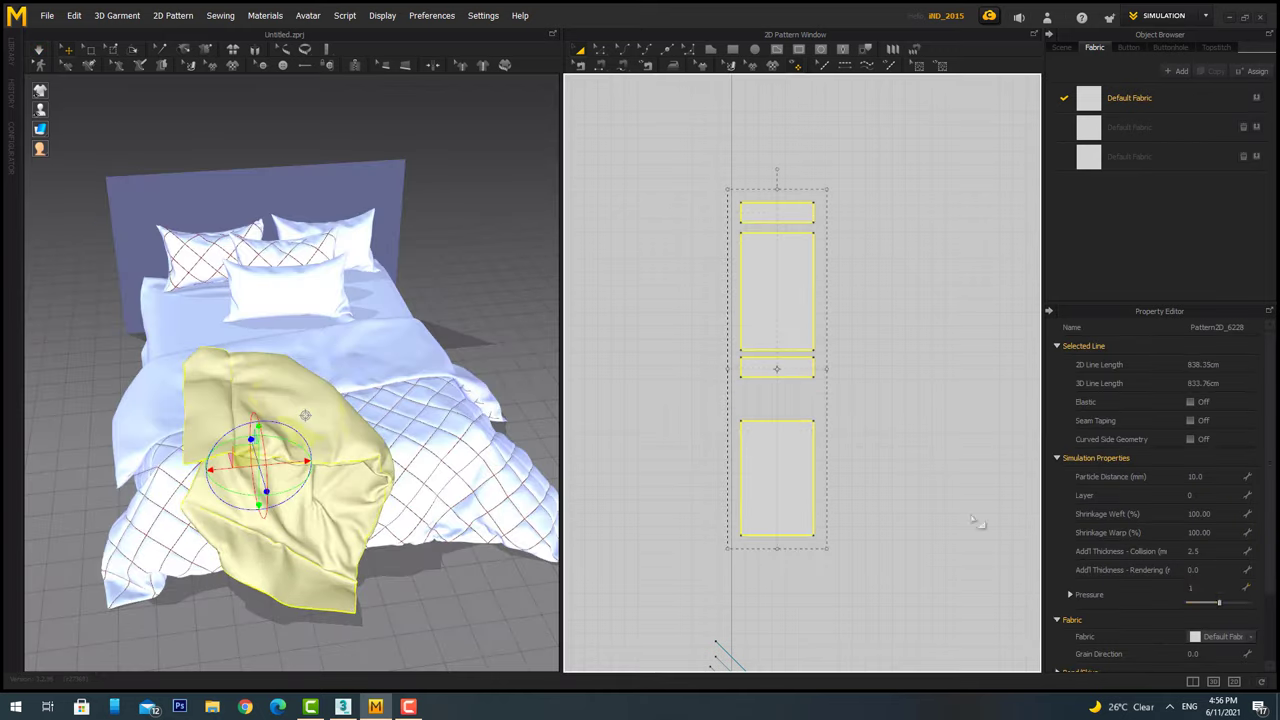
left_click(128, 272)
right_click_drag(128, 272, 128, 272)
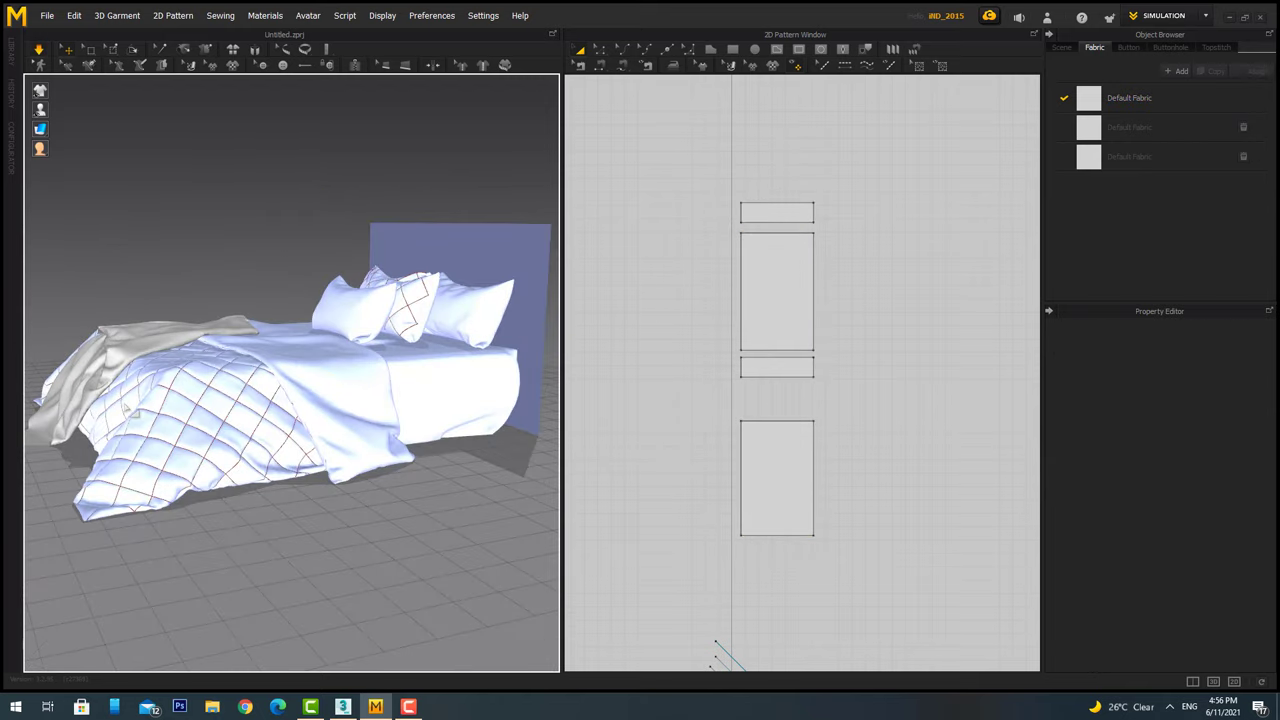
right_click_drag(125, 408, 293, 441)
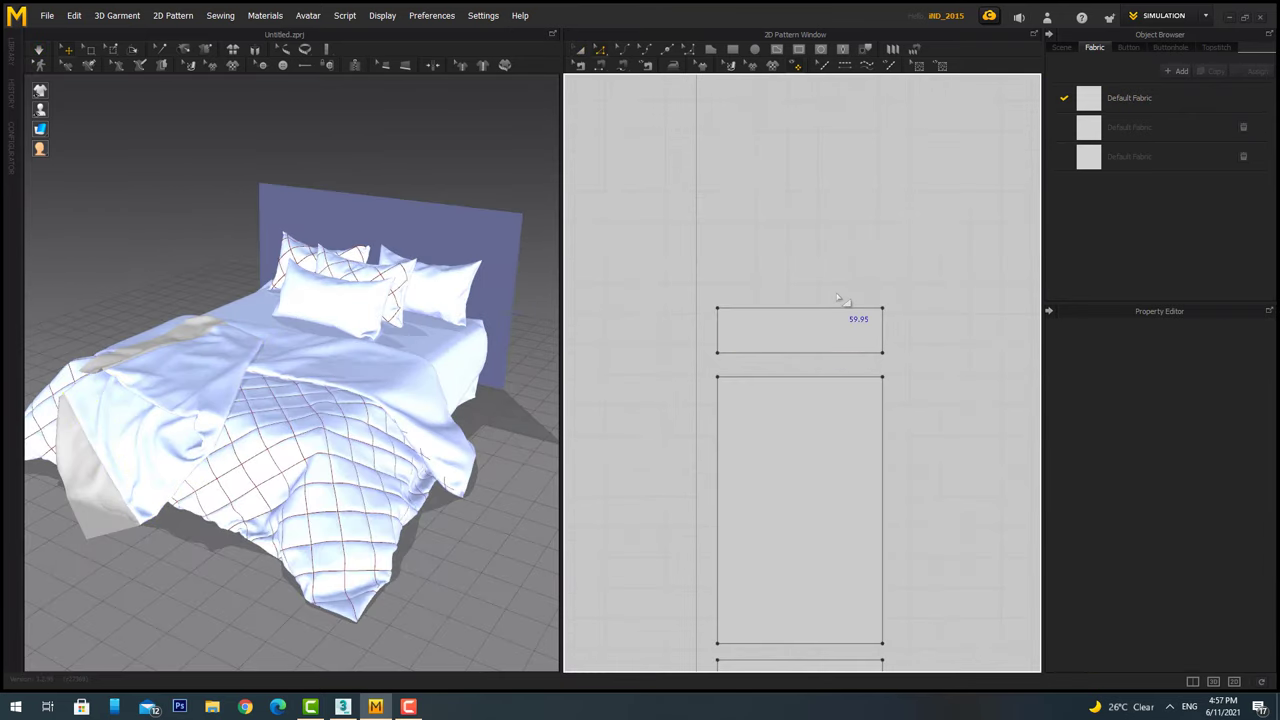
Offset the end strip's edge into 40 internal lines spaced 1.1 cm apart.
right_click(886, 328)
left_click(965, 372)
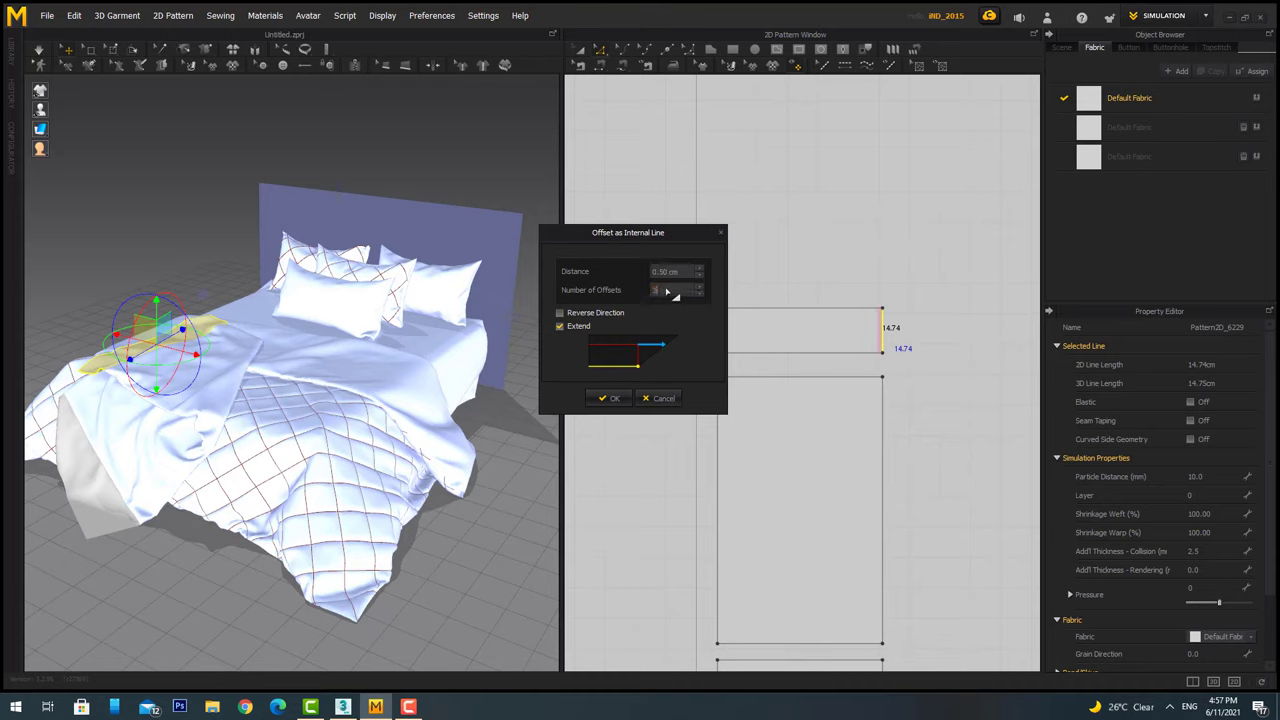
type("30")
type("5")
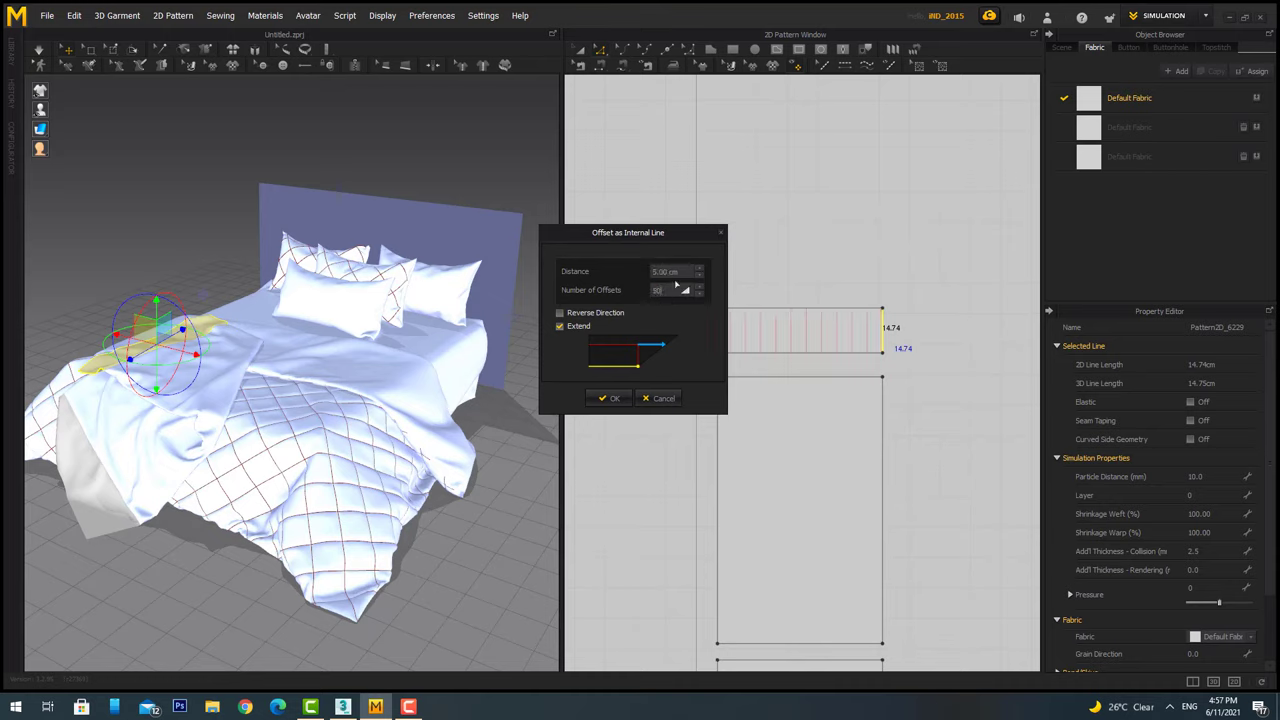
left_click(672, 271)
type("1.5")
left_click_drag(666, 234, 508, 278)
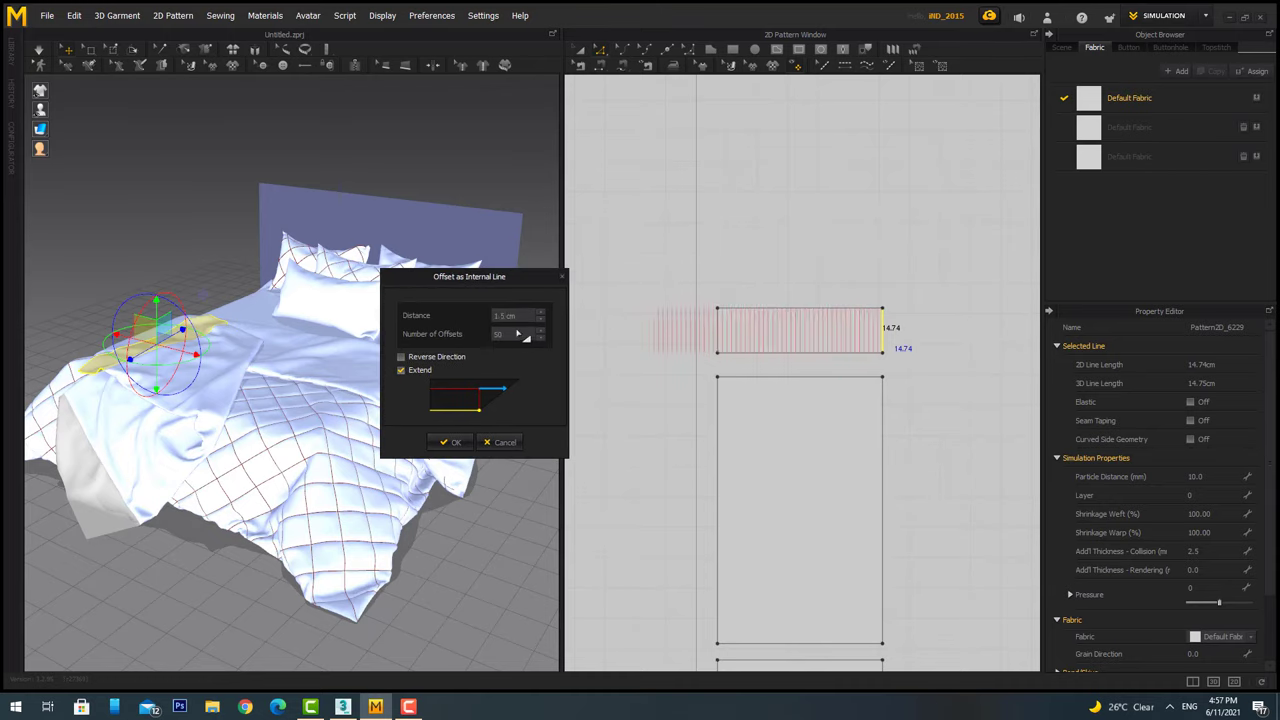
key("Down")
key("Down")
key("Down")
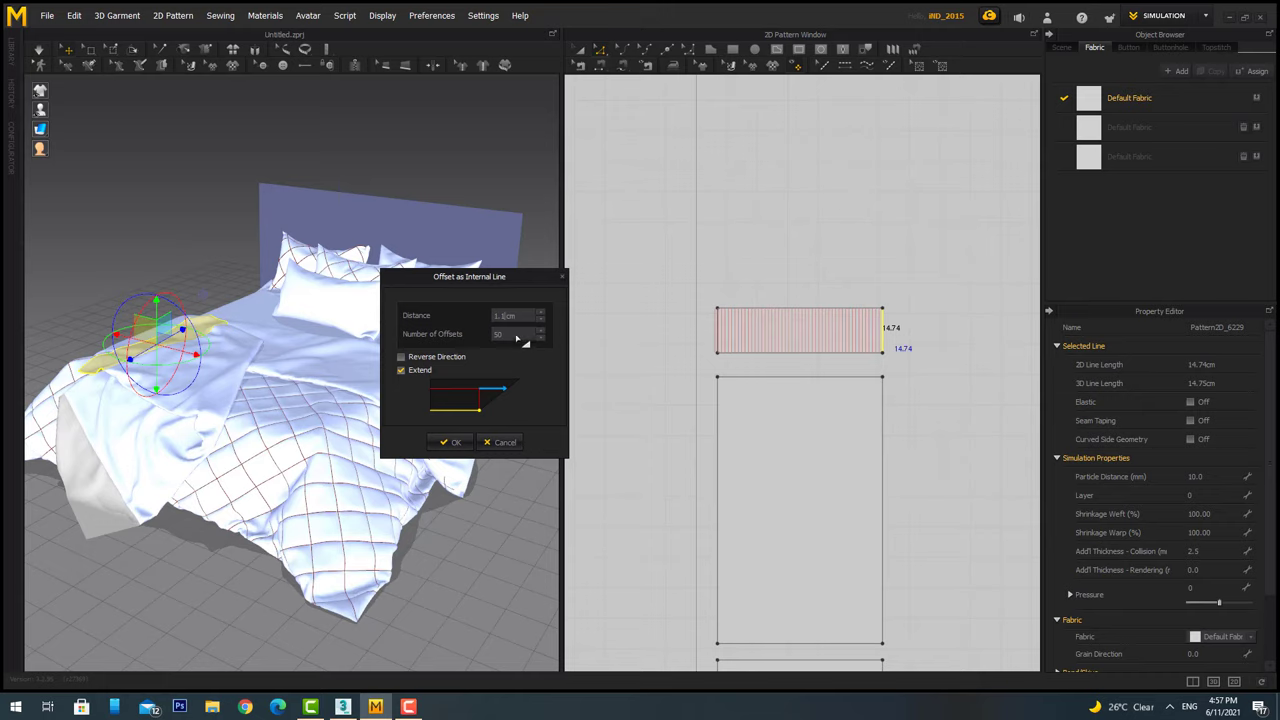
type("40")
left_click(448, 442)
Zoom into the end strip and check the fold settings of its edge and last internal line.
scroll(838, 323, "up", 4)
scroll(870, 250, "down", 4)
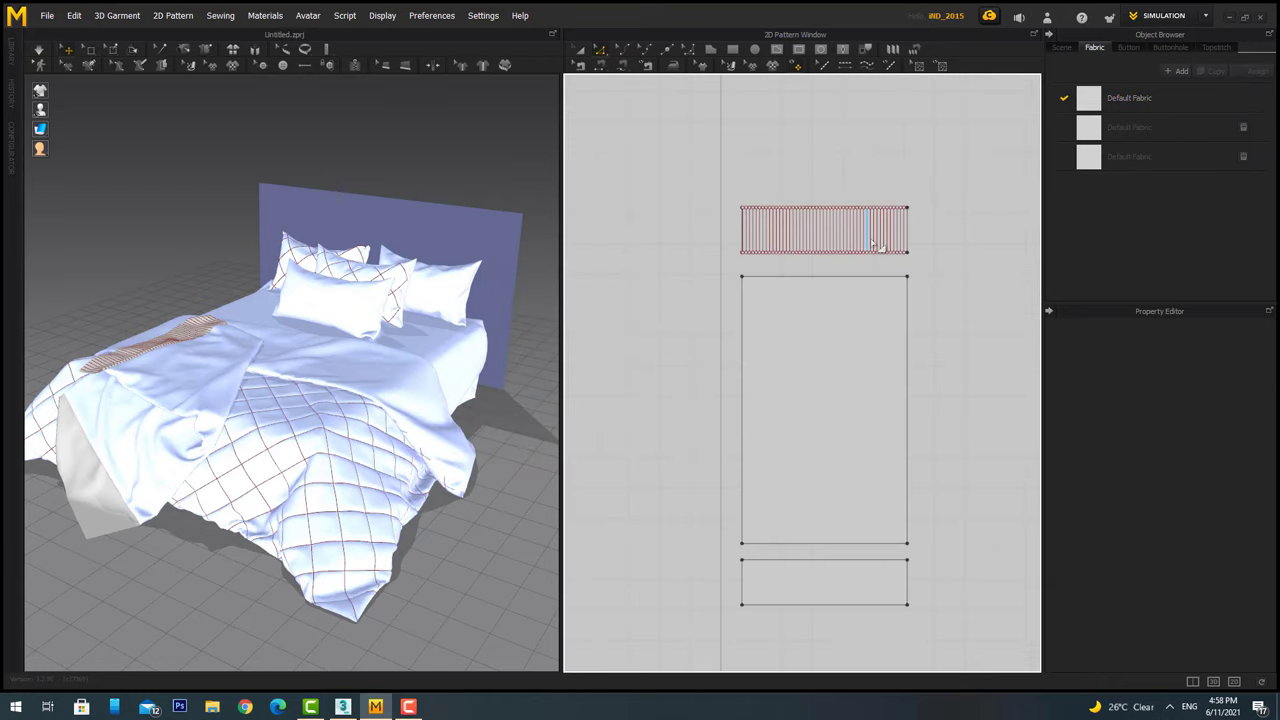
scroll(740, 215, "up", 5)
mouse_move(731, 275)
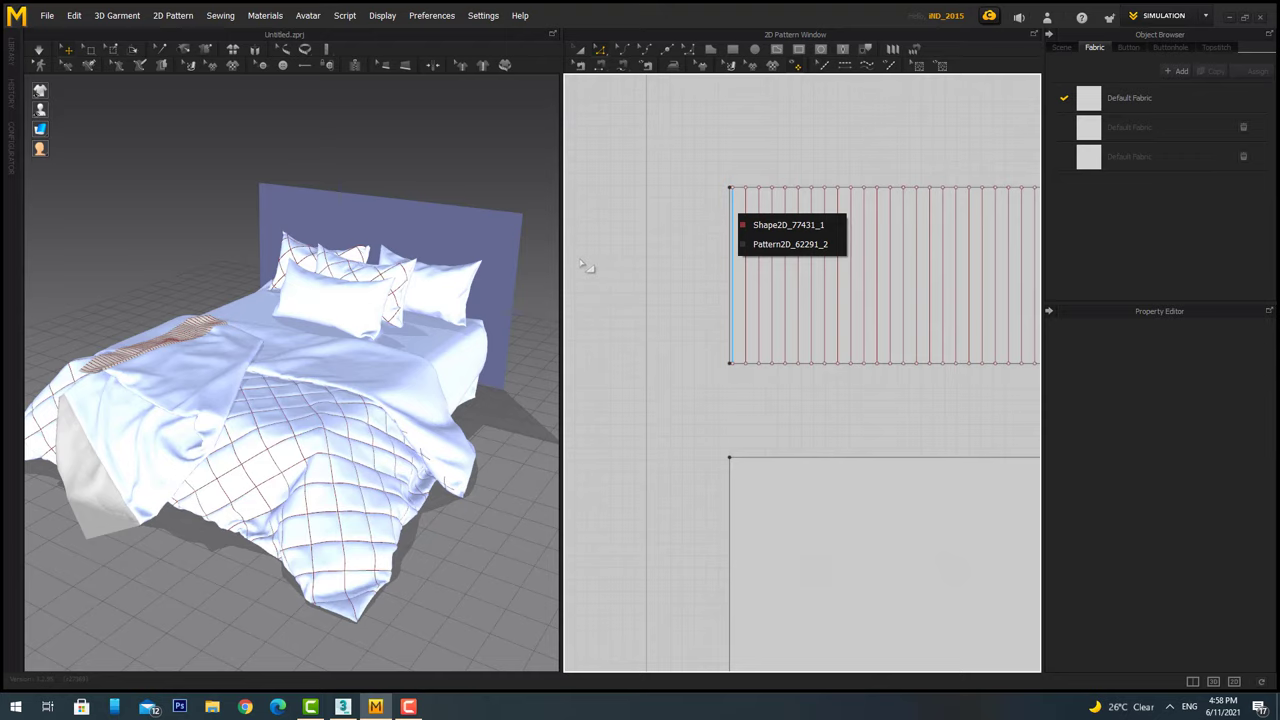
left_click(733, 308)
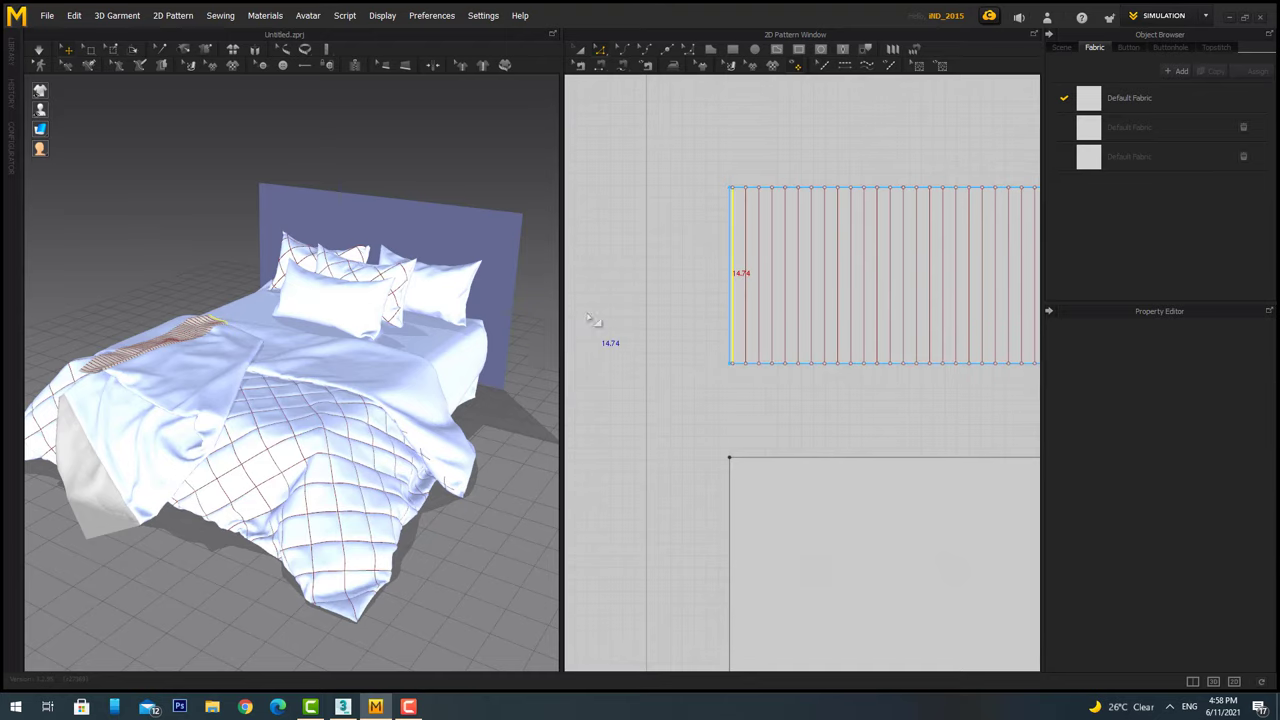
scroll(843, 286, "down", 2)
right_click_drag(843, 286, 672, 370)
left_click(972, 350)
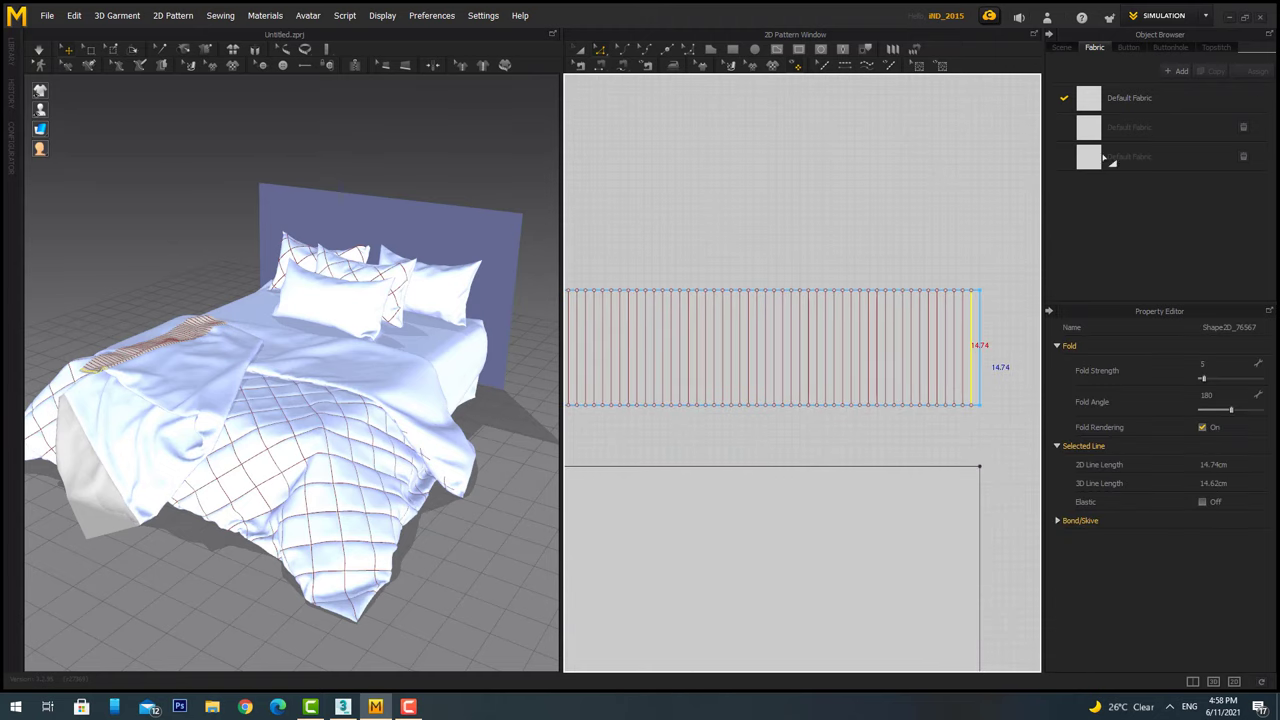
Select the strip's pattern in the Scene listing and review its actions menu.
scroll(1213, 175, "up", 2)
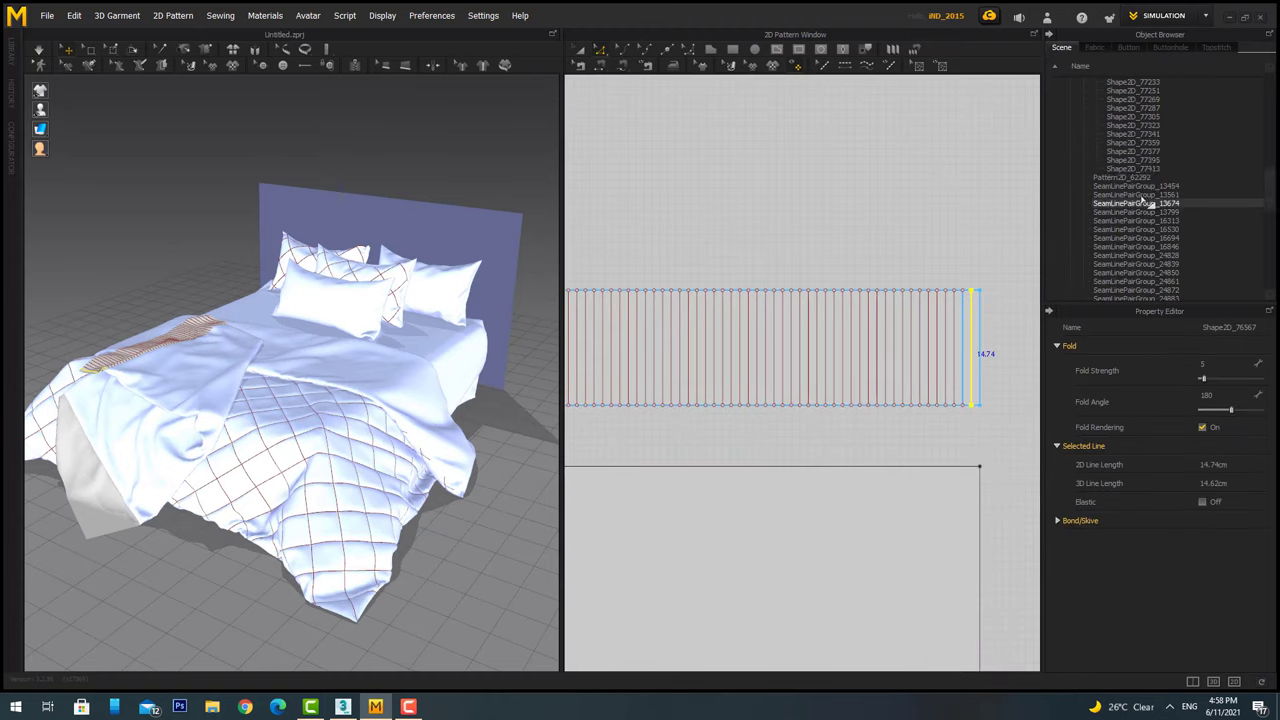
left_click(862, 335)
scroll(866, 336, "down", 3)
scroll(870, 340, "up", 3)
right_click(866, 340)
left_click(1110, 185)
scroll(1150, 180, "down", 2)
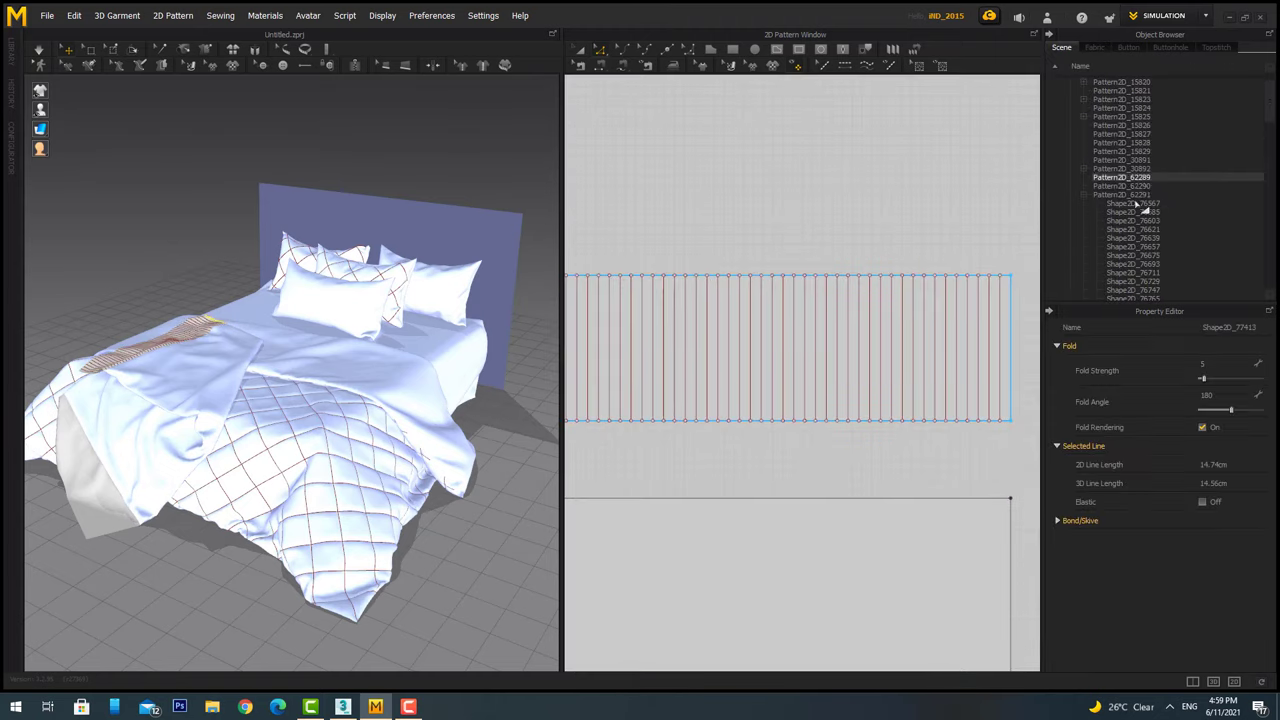
Cut the first end strip along its internal lines into separate fringe strands.
right_click(786, 410)
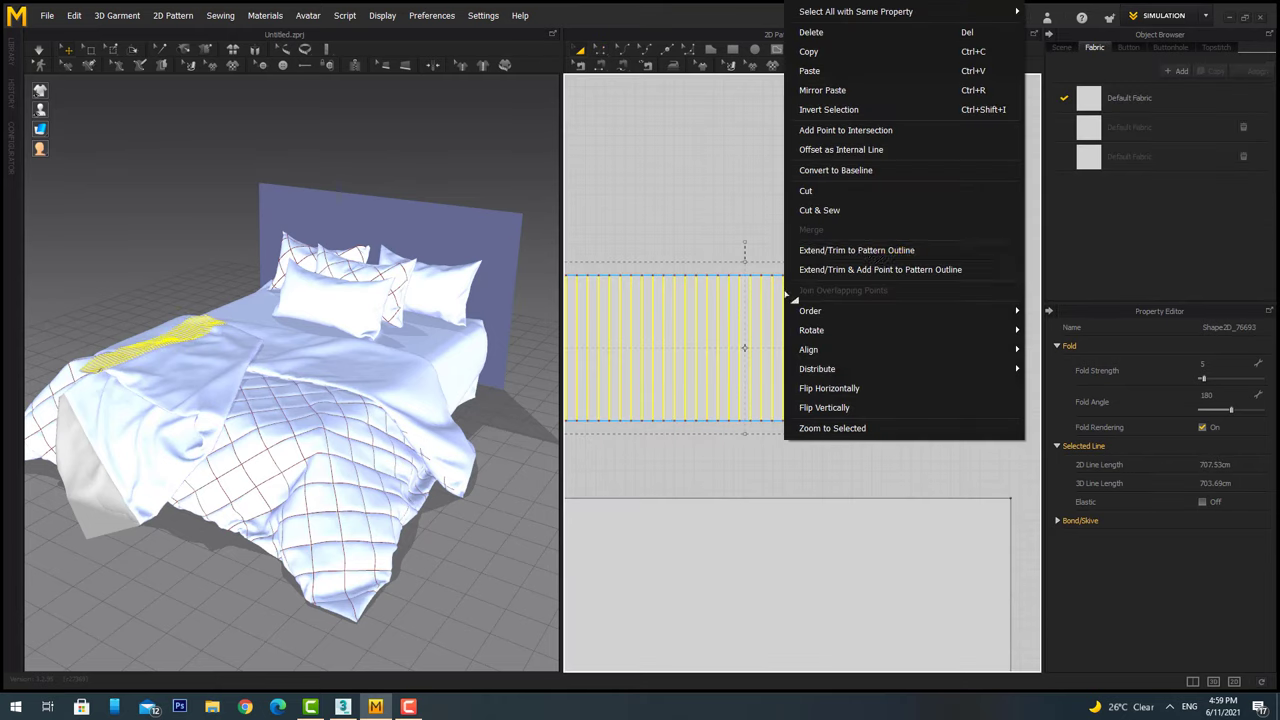
left_click(866, 191)
scroll(322, 430, "up", 3)
left_click(838, 350)
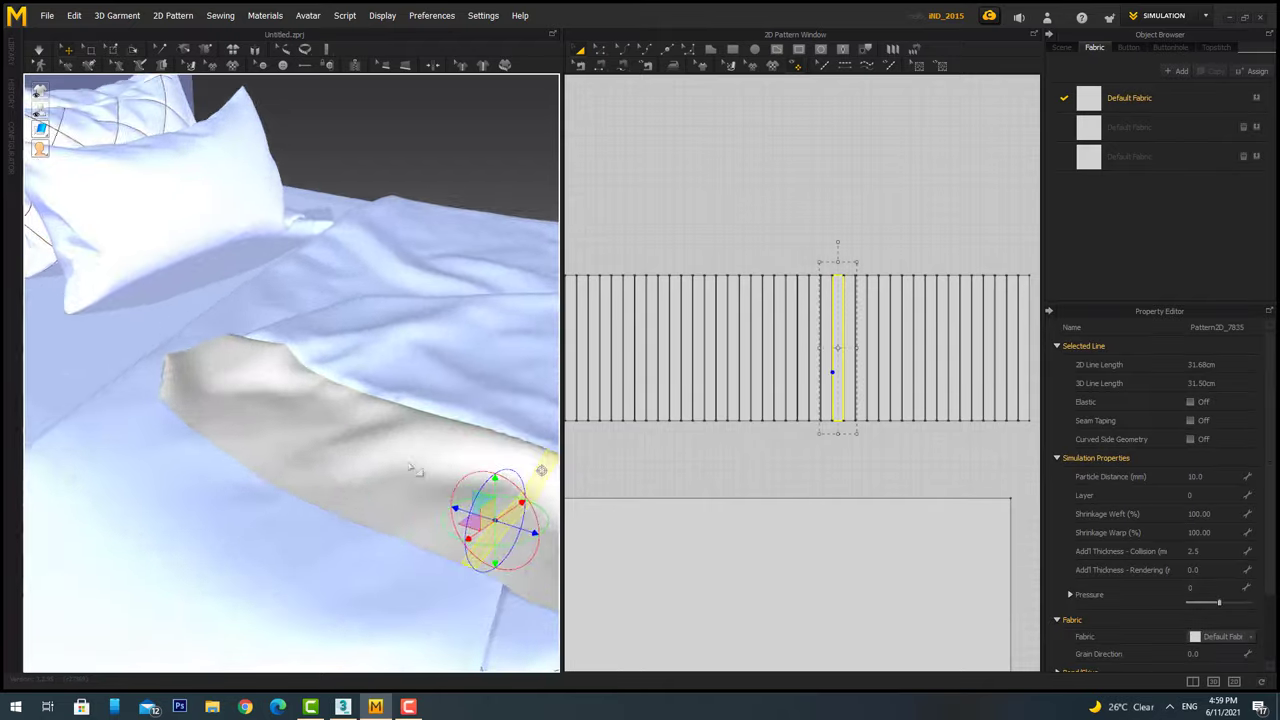
scroll(322, 430, "up", 3)
scroll(322, 430, "down", 5)
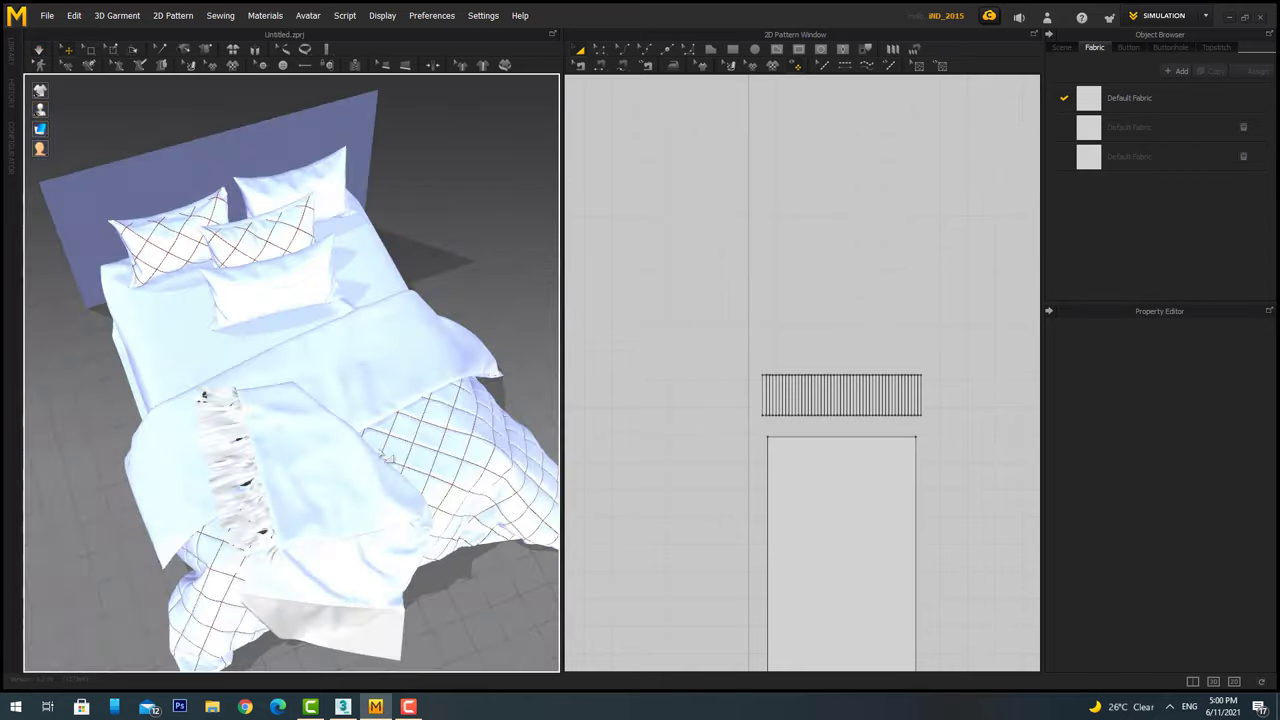
Fill the second end strip with offset internal lines and cut it into fringe pieces.
right_click(831, 492)
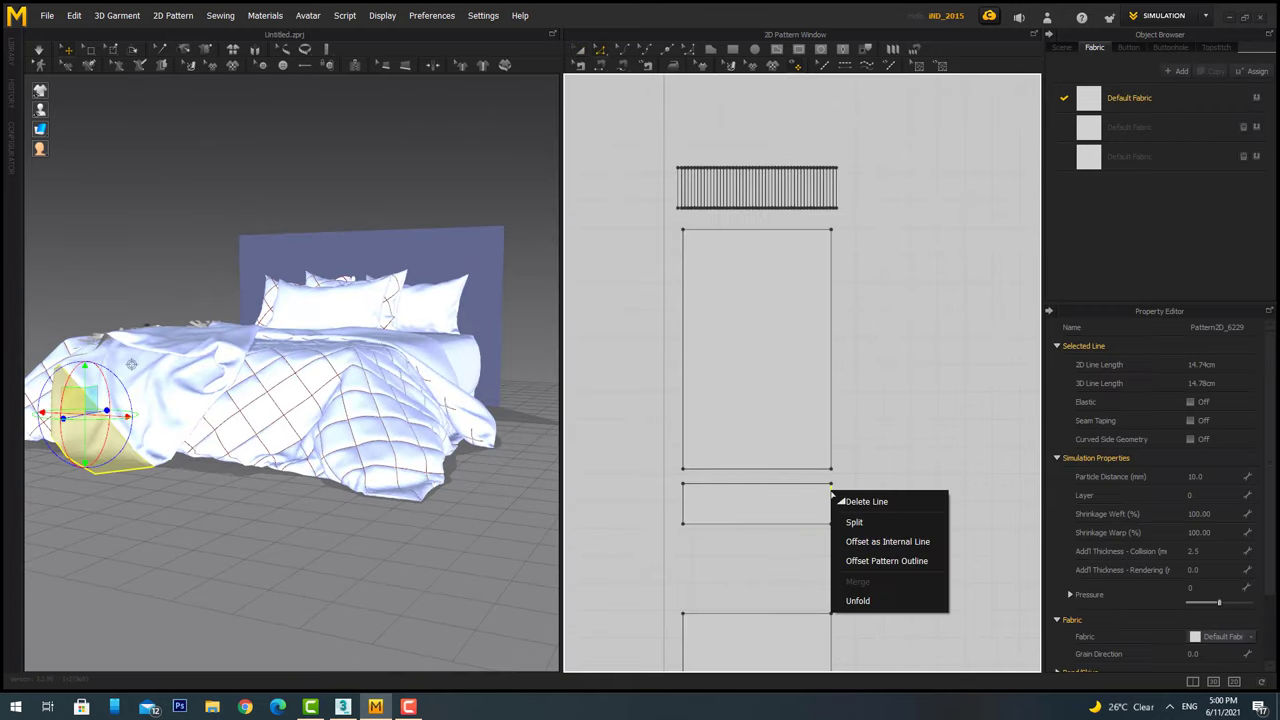
left_click(860, 537)
left_click(612, 397)
scroll(716, 504, "up", 3)
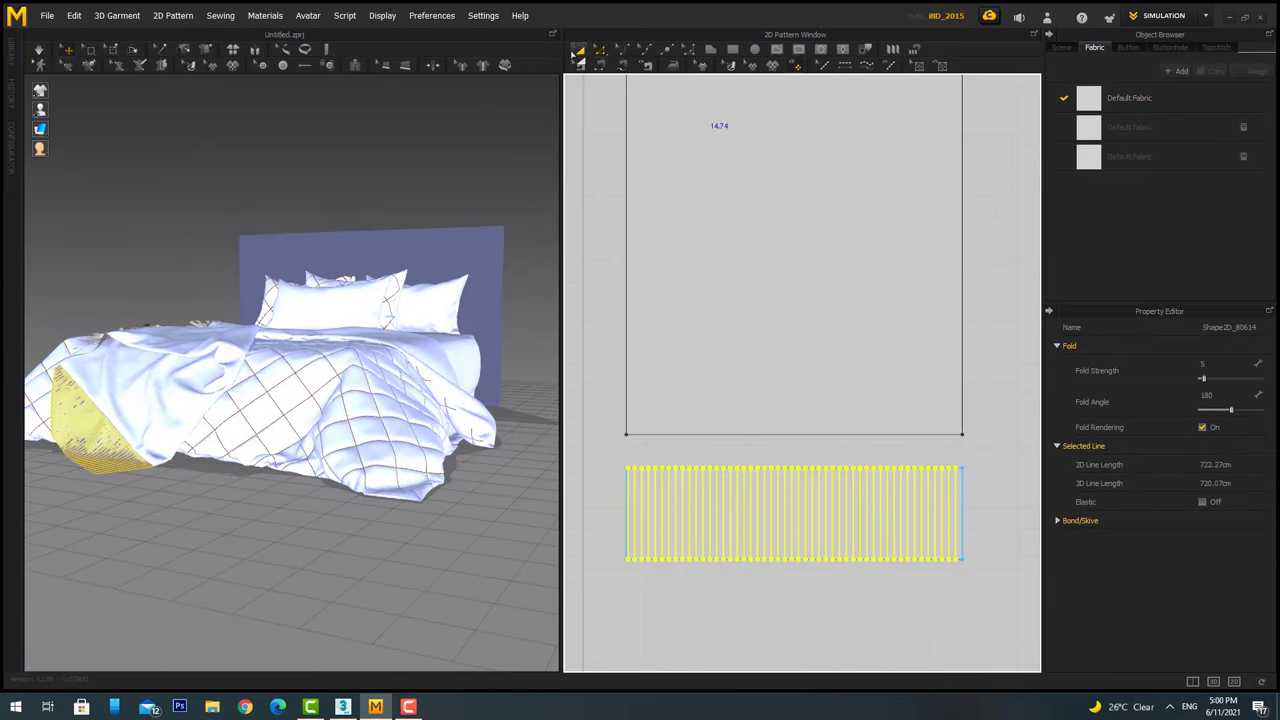
left_click(930, 512)
right_click(914, 509)
left_click(986, 277)
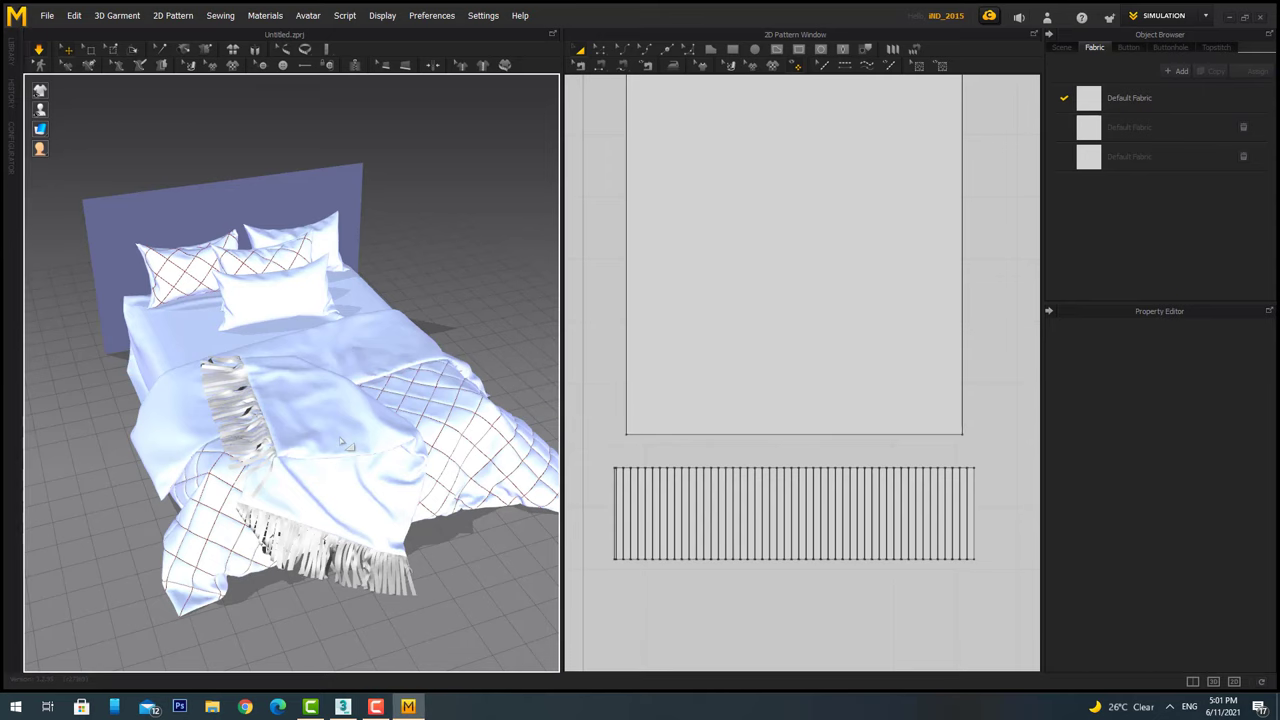
Zoom in on the bed's side and select single fringe strands to inspect them.
right_click_drag(345, 445, 494, 561)
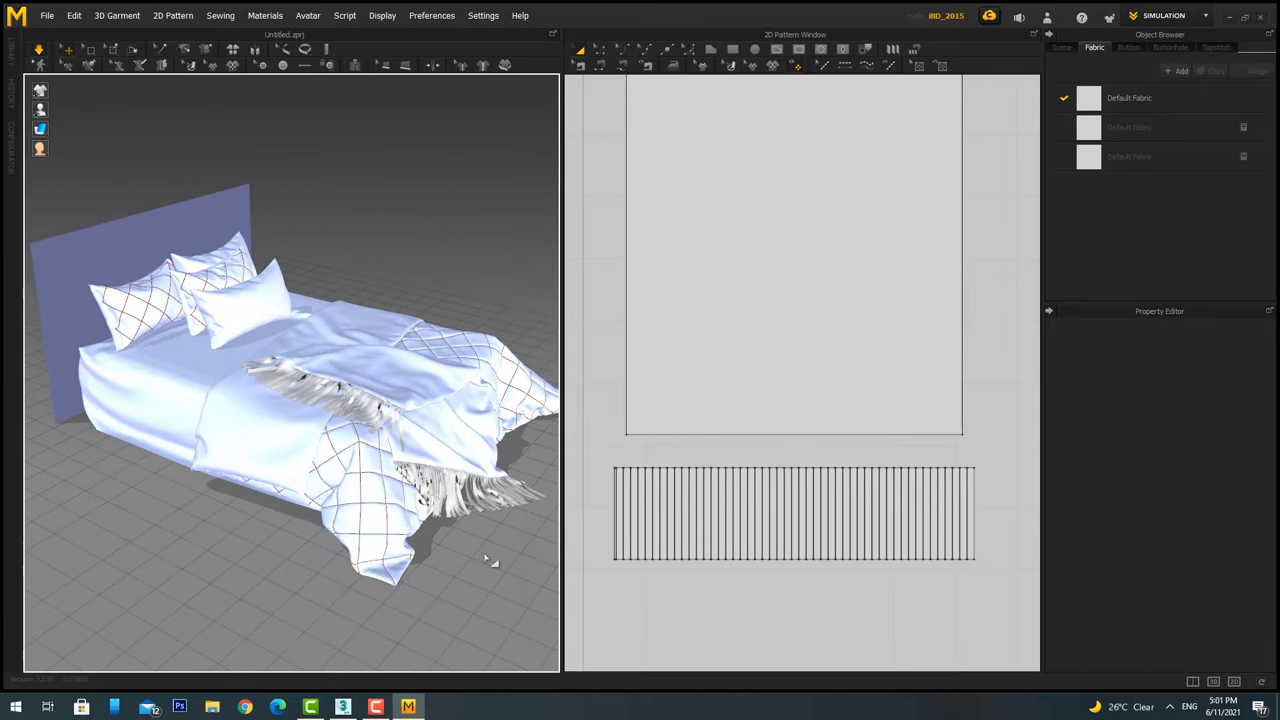
scroll(494, 557, "up", 2)
scroll(470, 550, "up", 2)
scroll(440, 545, "up", 2)
scroll(408, 535, "up", 1)
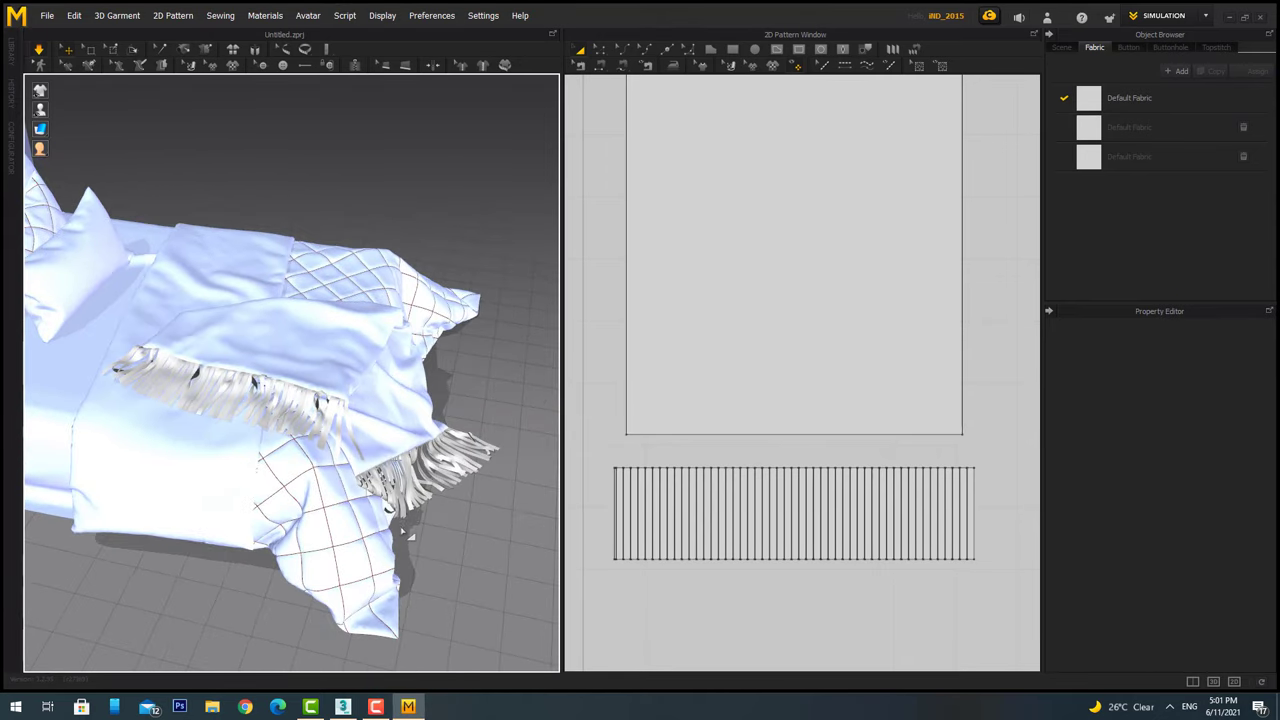
scroll(400, 538, "up", 2)
scroll(375, 546, "up", 2)
scroll(345, 555, "up", 1)
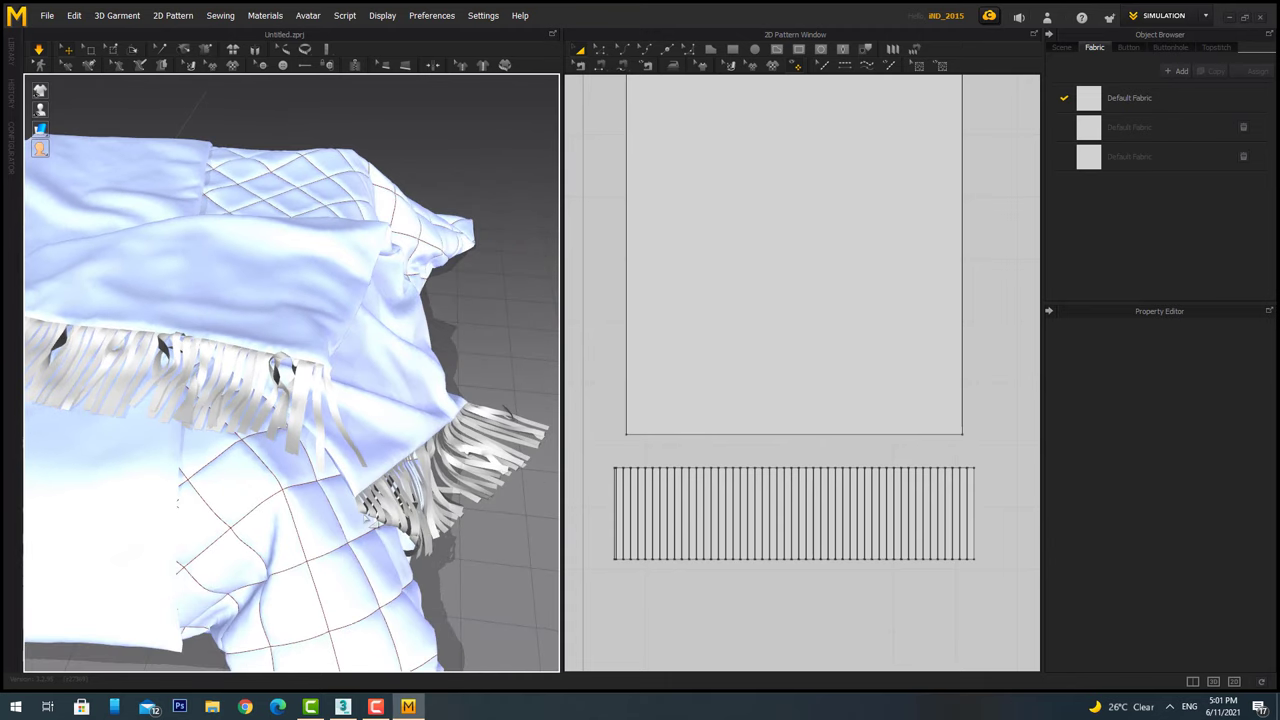
left_click(365, 514)
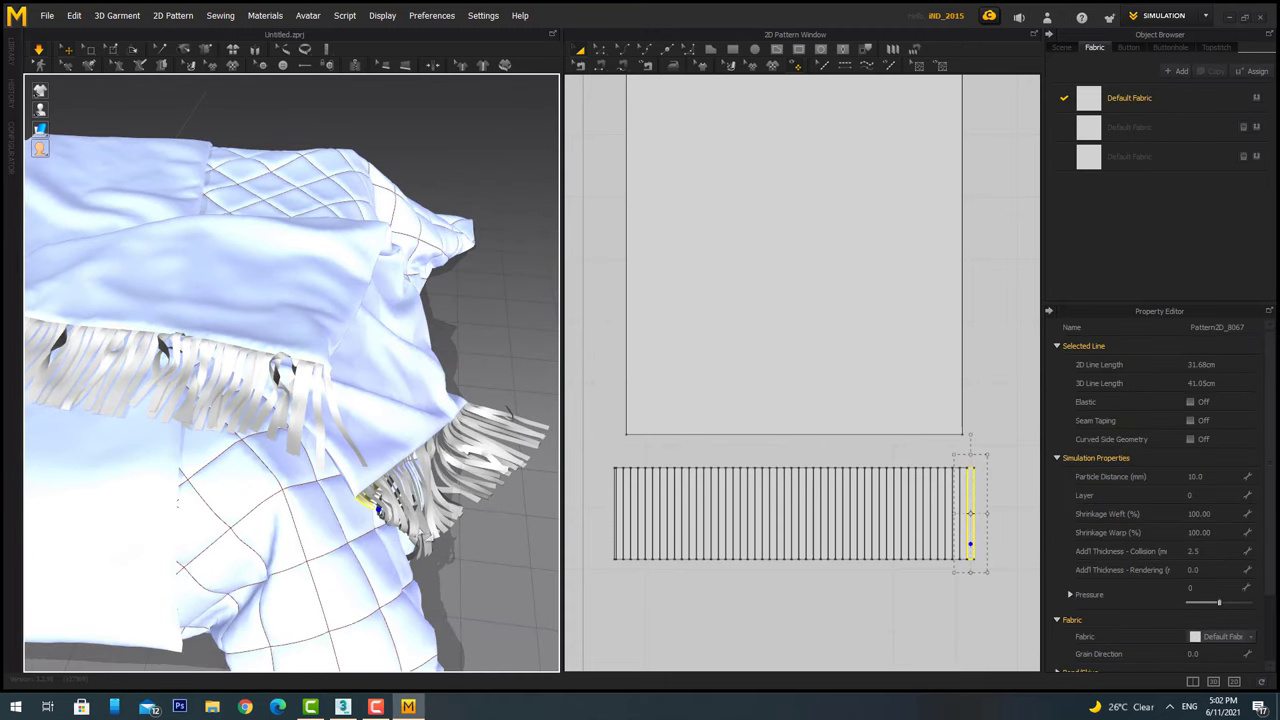
right_click_drag(365, 514, 372, 468)
left_click(440, 492)
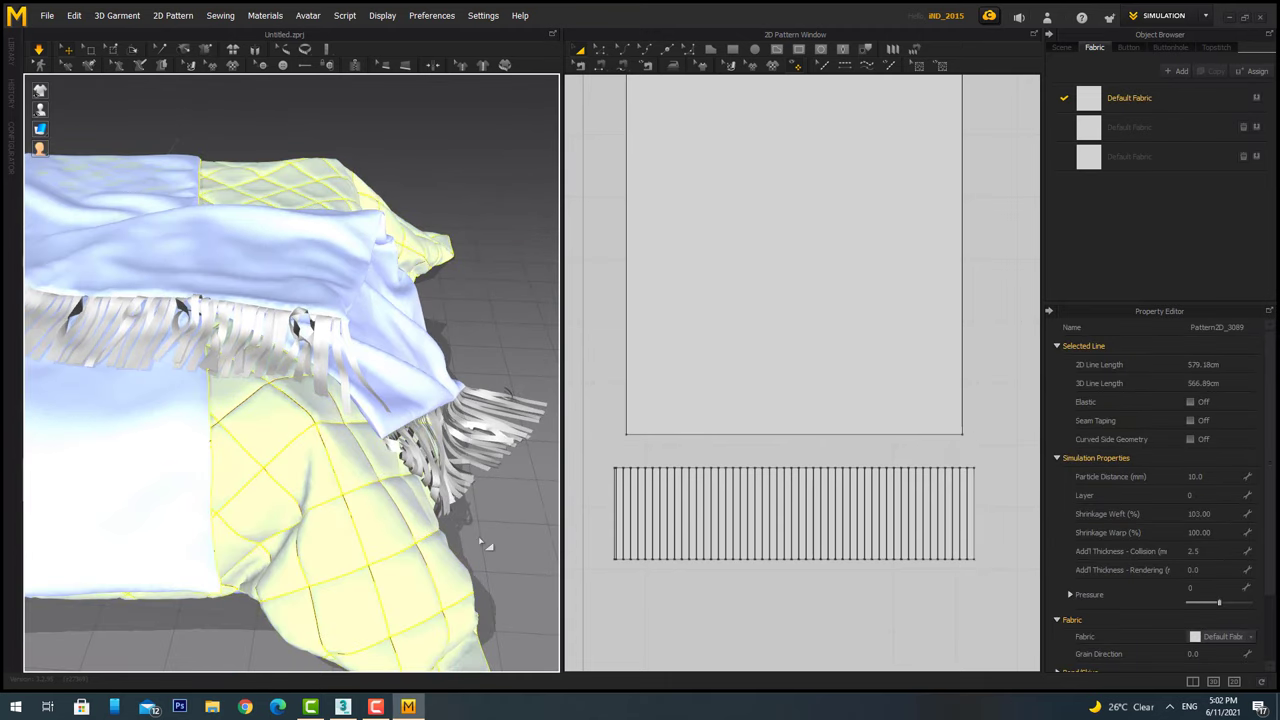
left_click(397, 450)
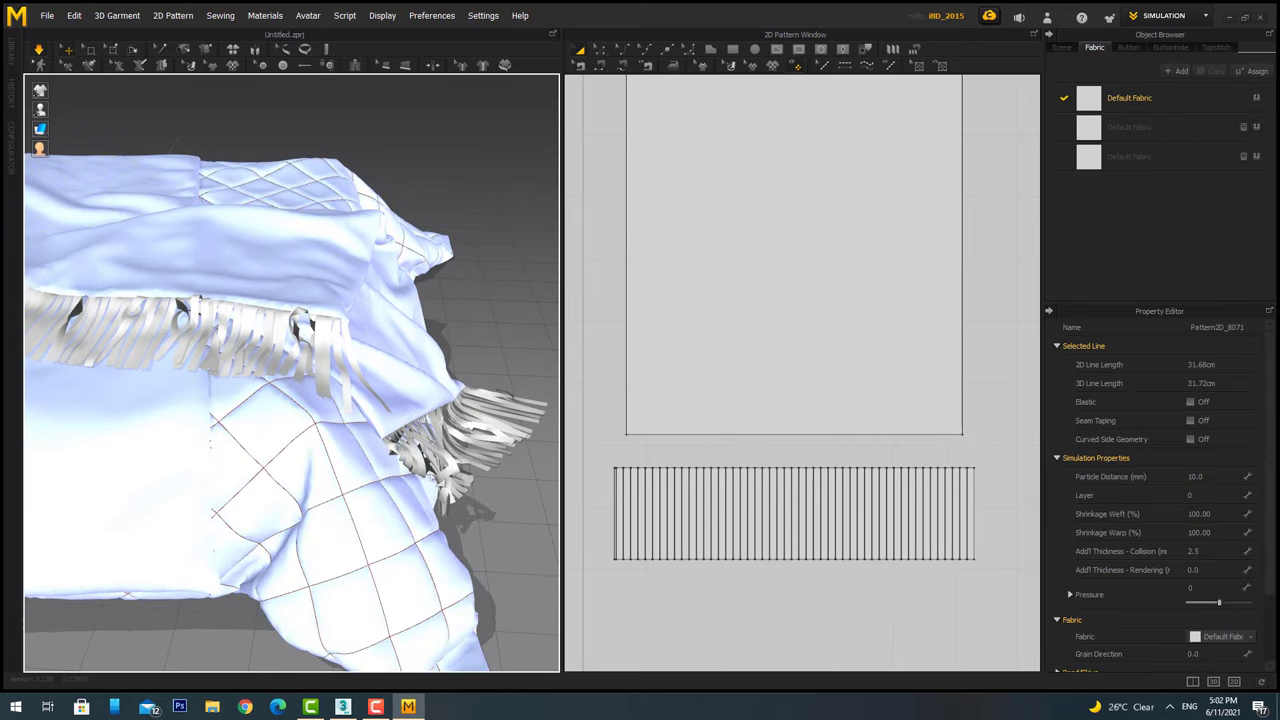
Inspect more individual fringe strands from another angle around the tangled fringe.
left_click(933, 513)
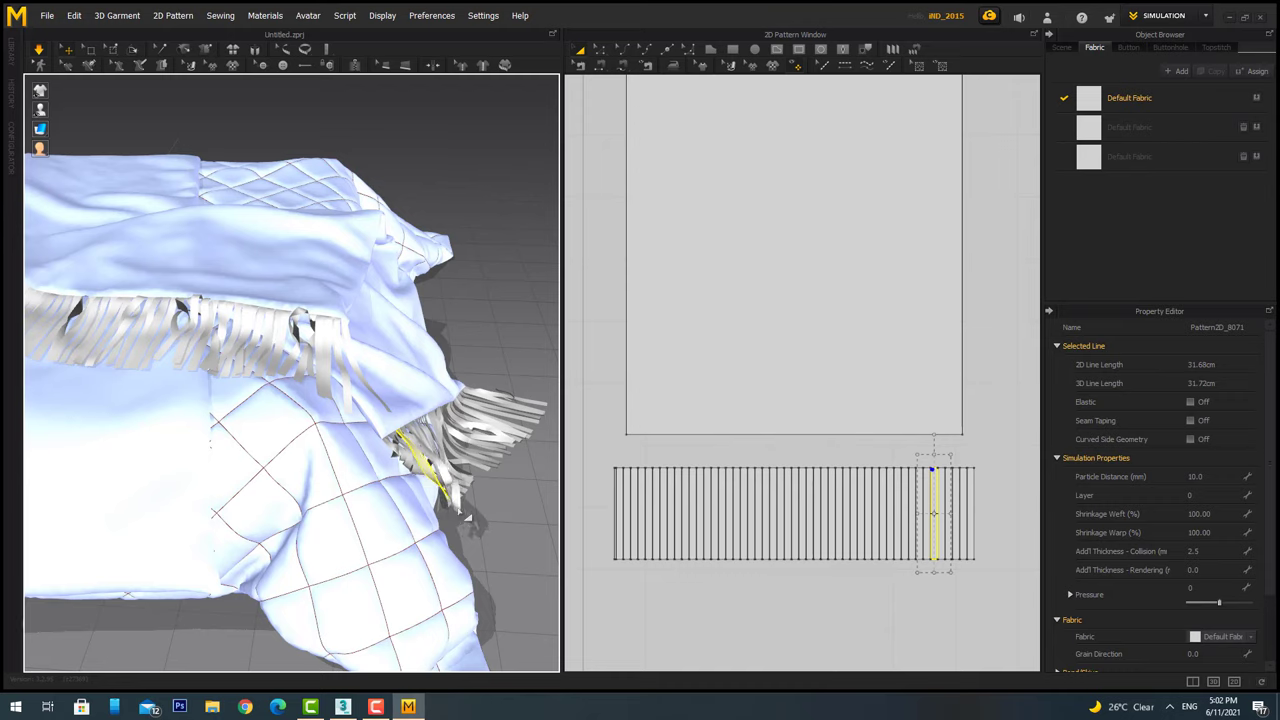
right_click_drag(463, 517, 215, 550)
left_click(210, 545)
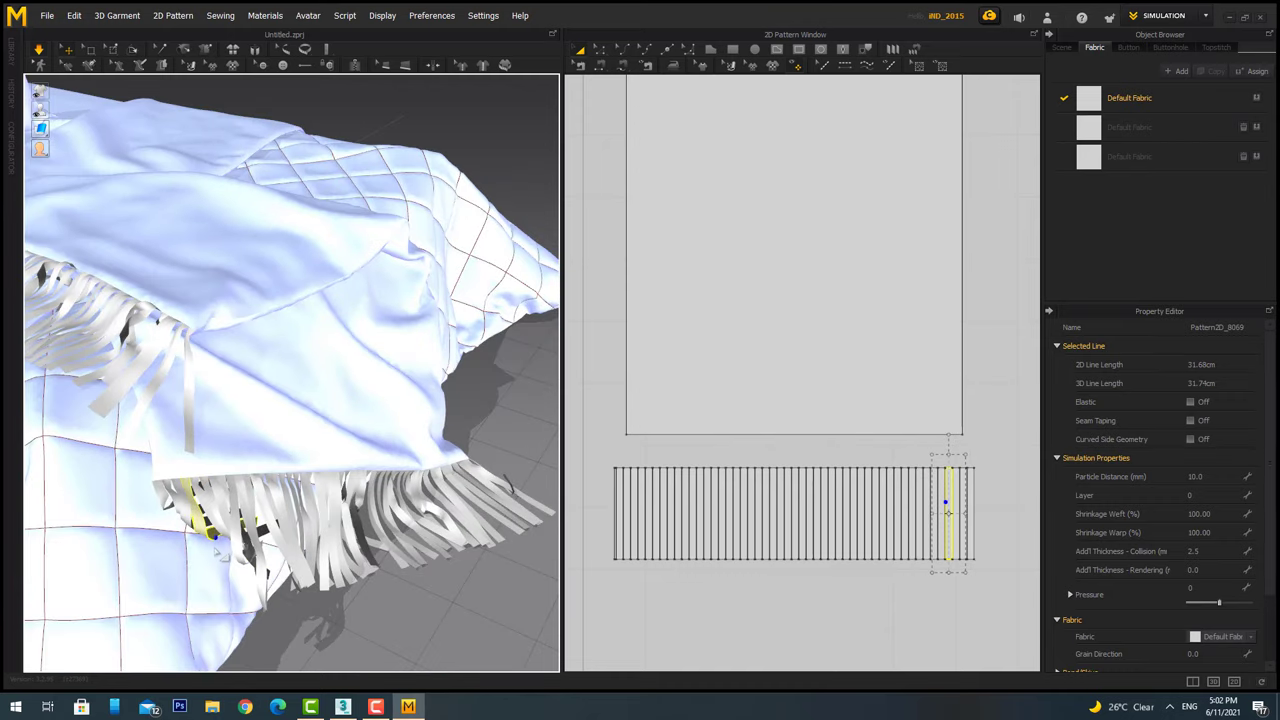
left_click(252, 548)
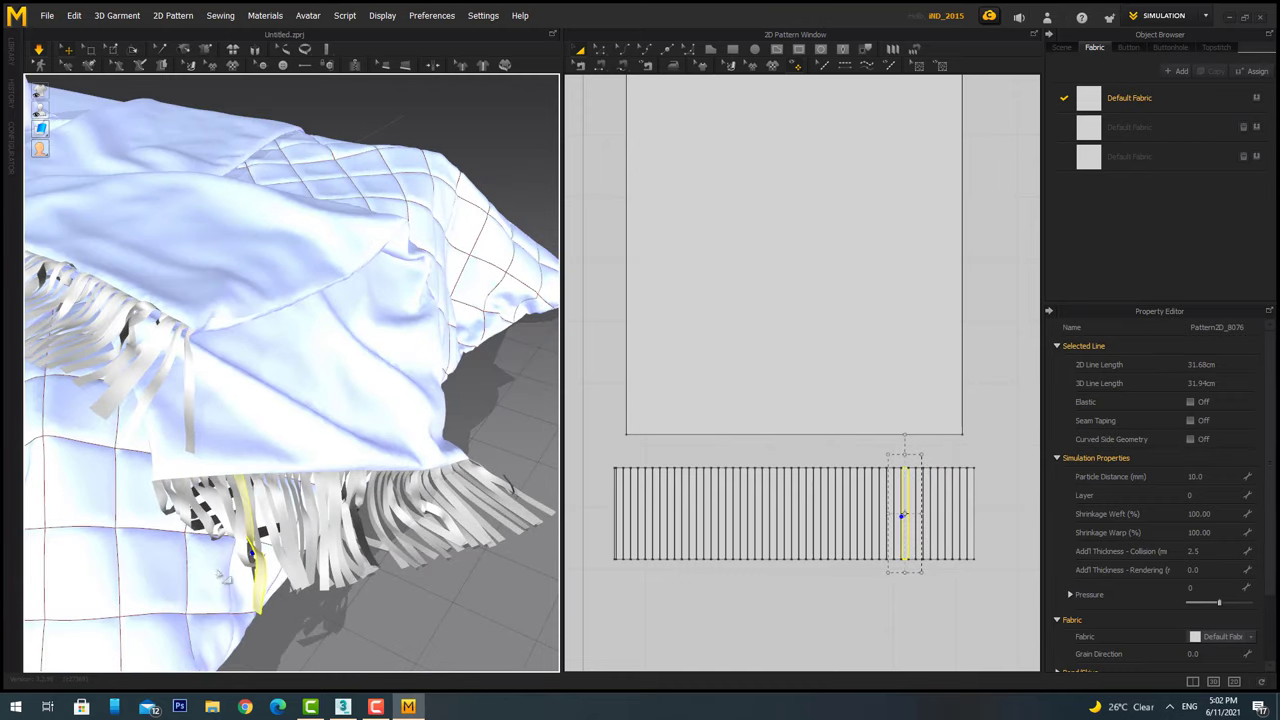
mouse_move(252, 548)
right_mouse_down()
mouse_move(392, 572)
mouse_move(345, 480)
right_mouse_up()
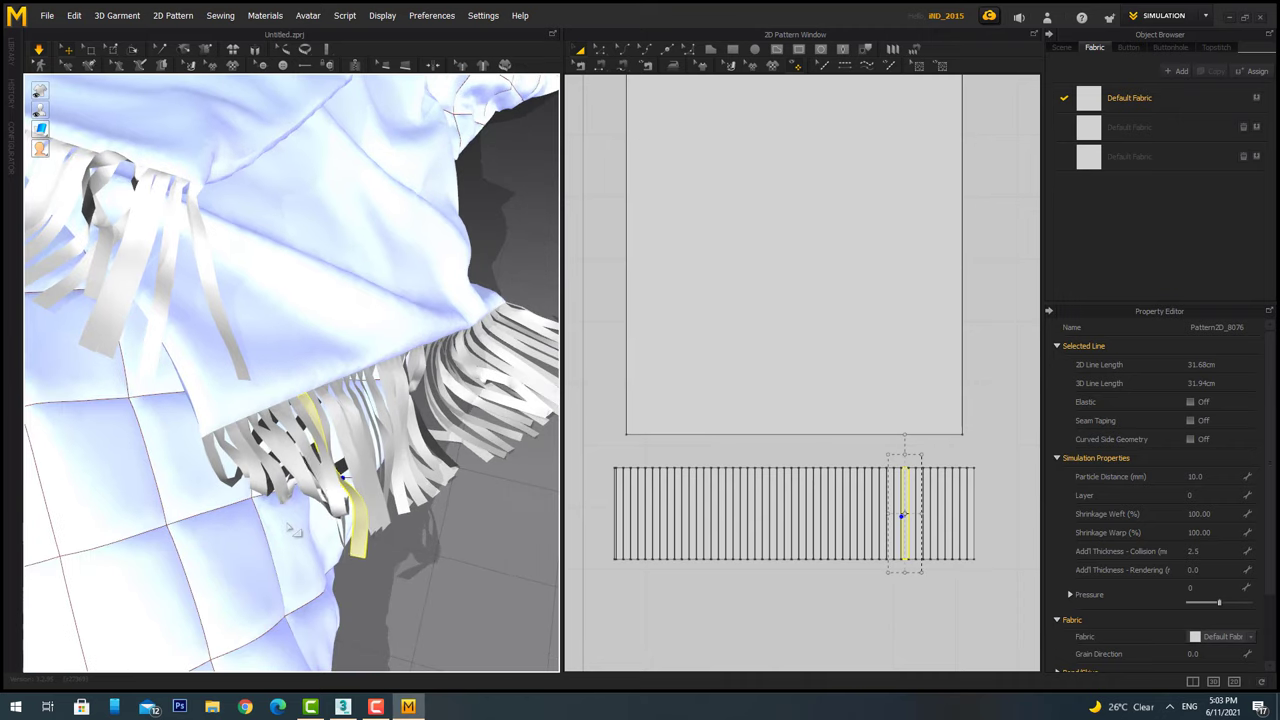
Compare two adjacent strands, then box-select every fringe strand together.
key("Escape")
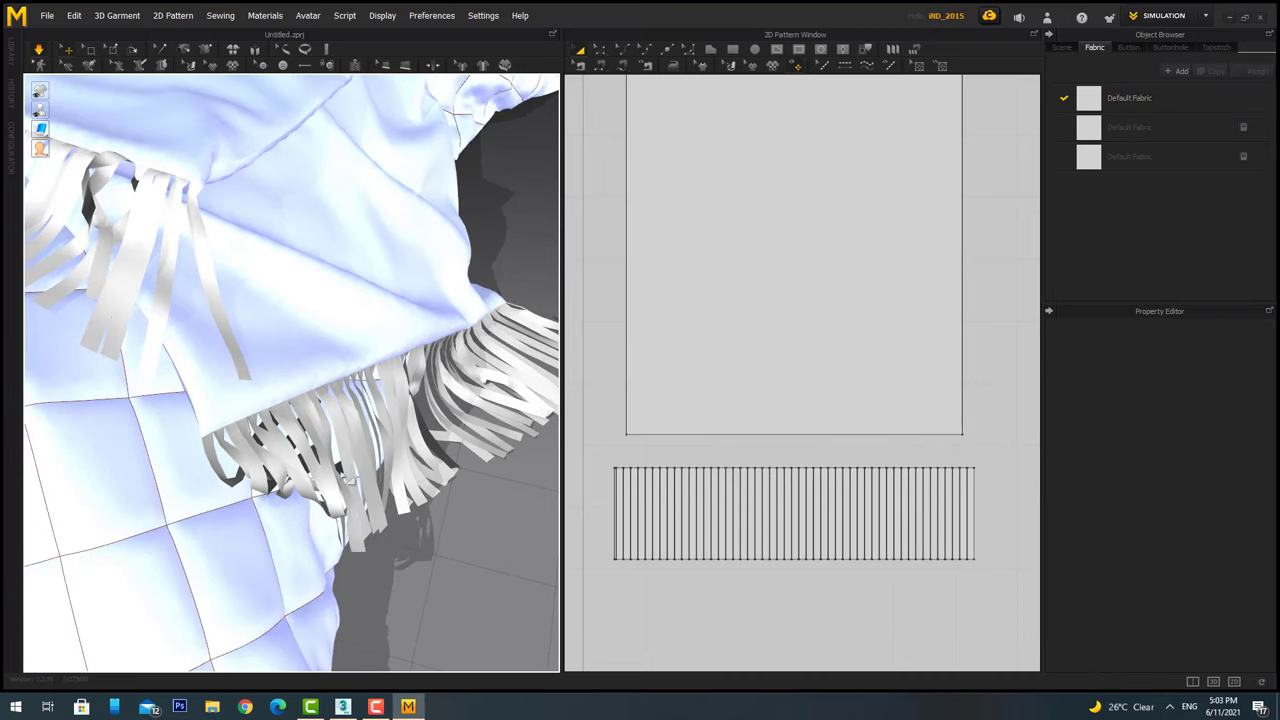
left_click(905, 513)
left_click(933, 513)
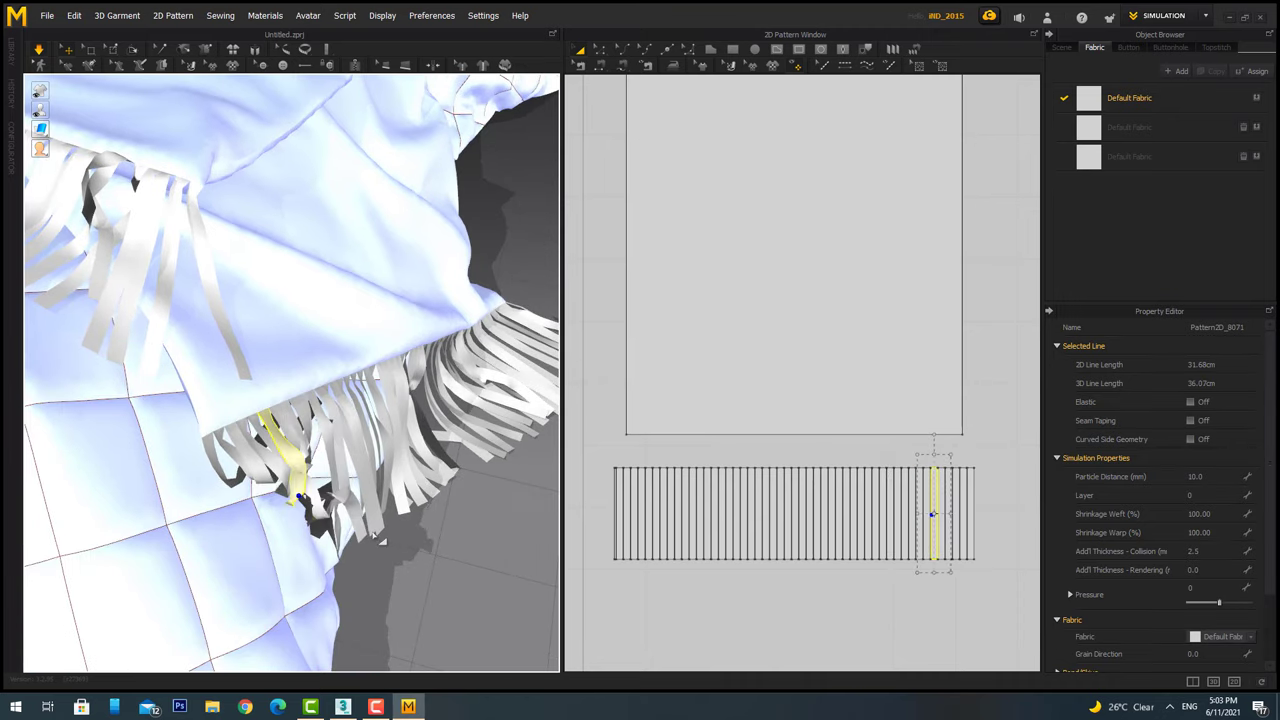
left_click(433, 572)
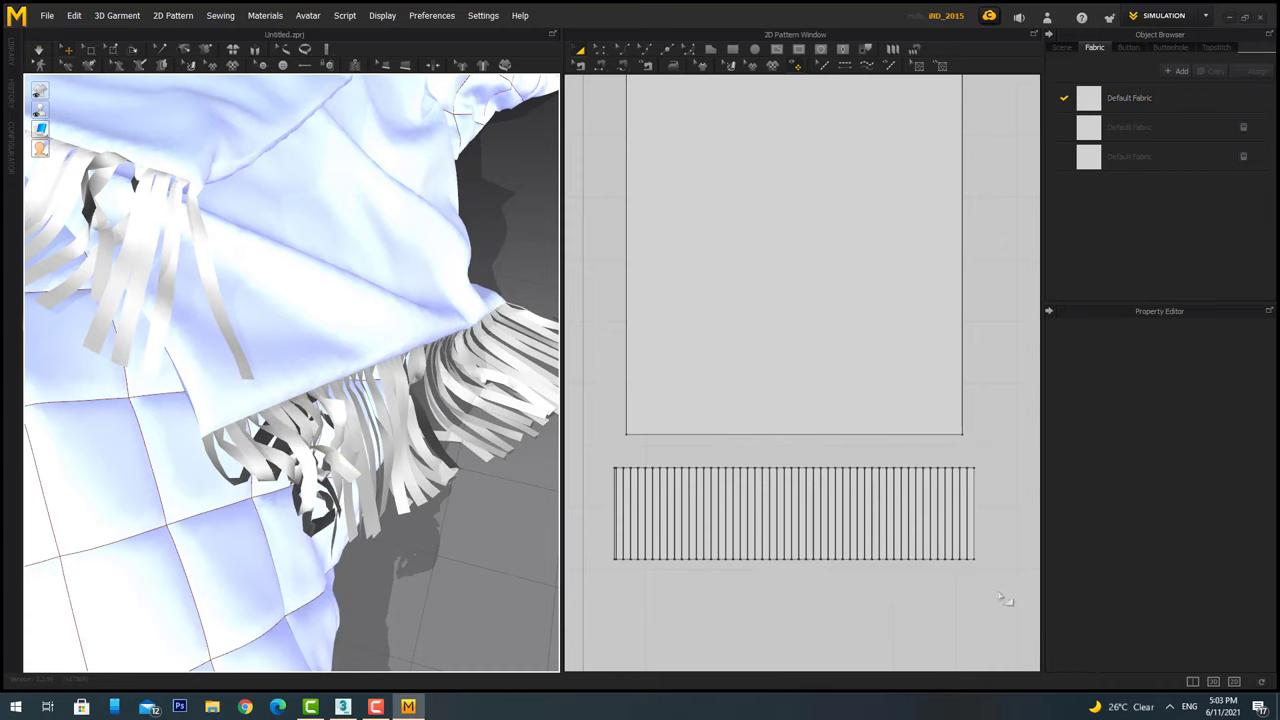
left_click_drag(1005, 600, 415, 468)
right_click_drag(415, 468, 476, 366)
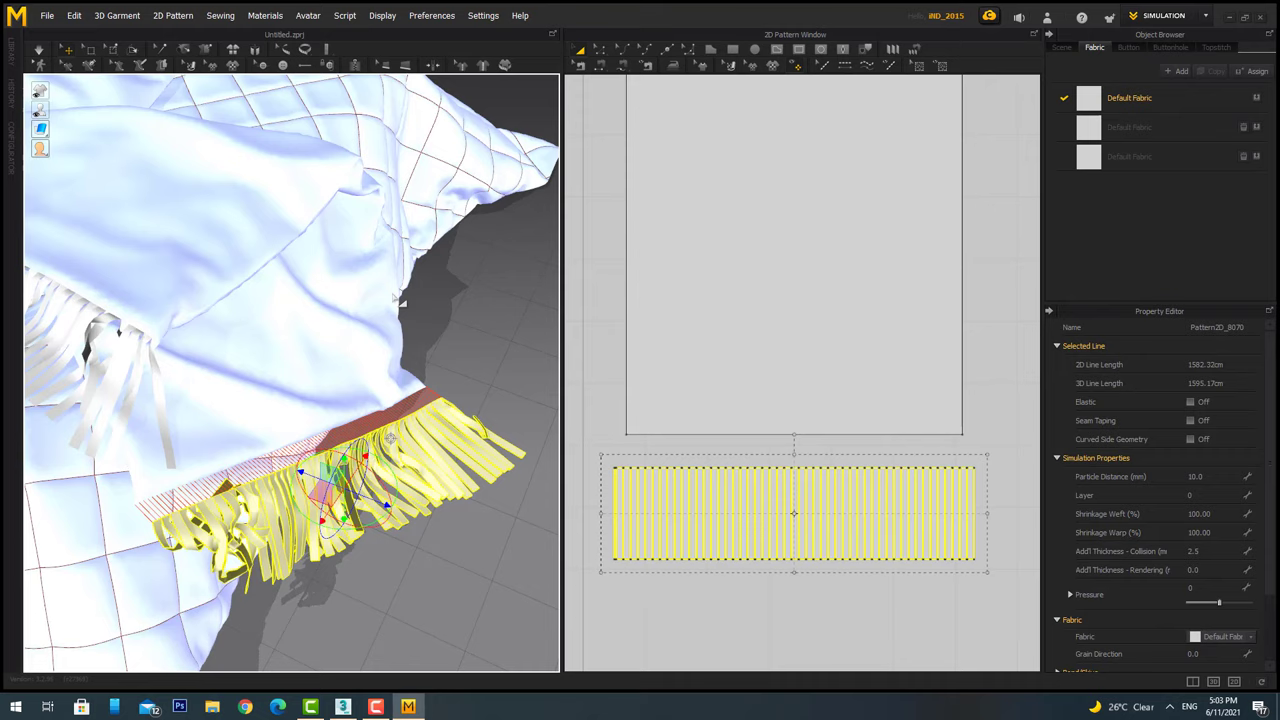
Let the fringe strands settle in simulation, then orbit and zoom out to see the whole bed.
left_click(476, 366)
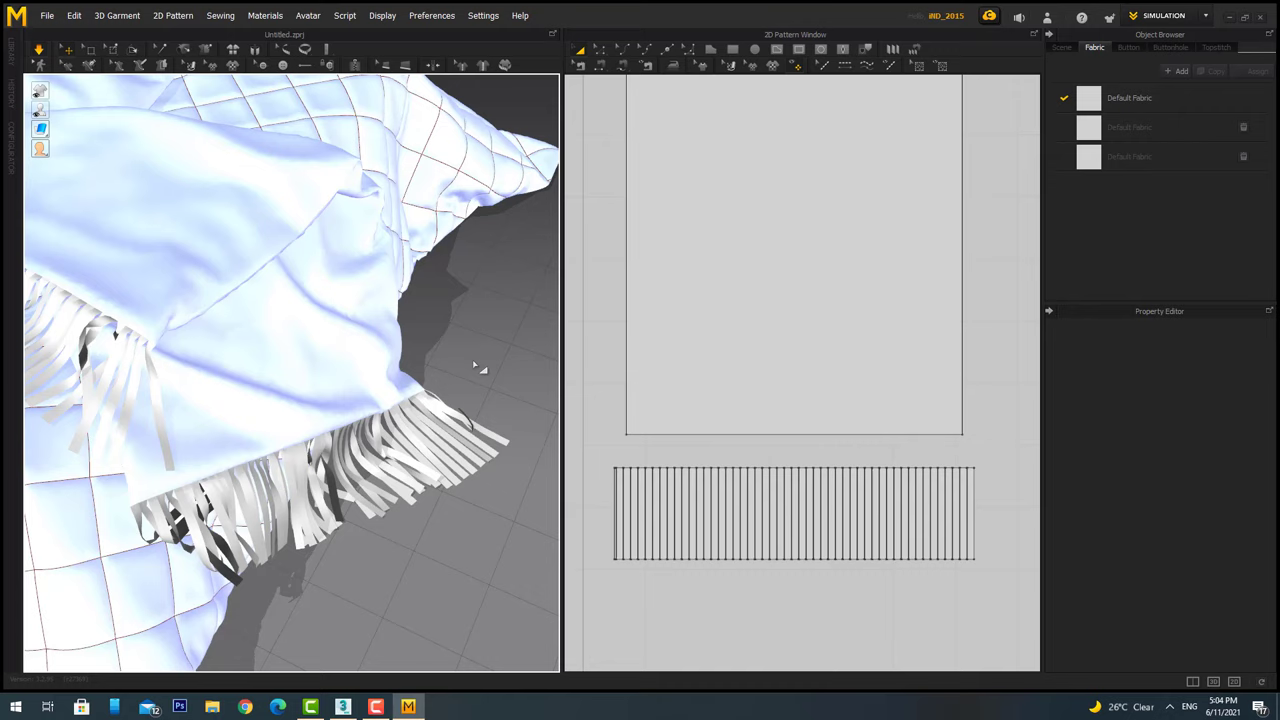
right_click_drag(476, 366, 166, 368)
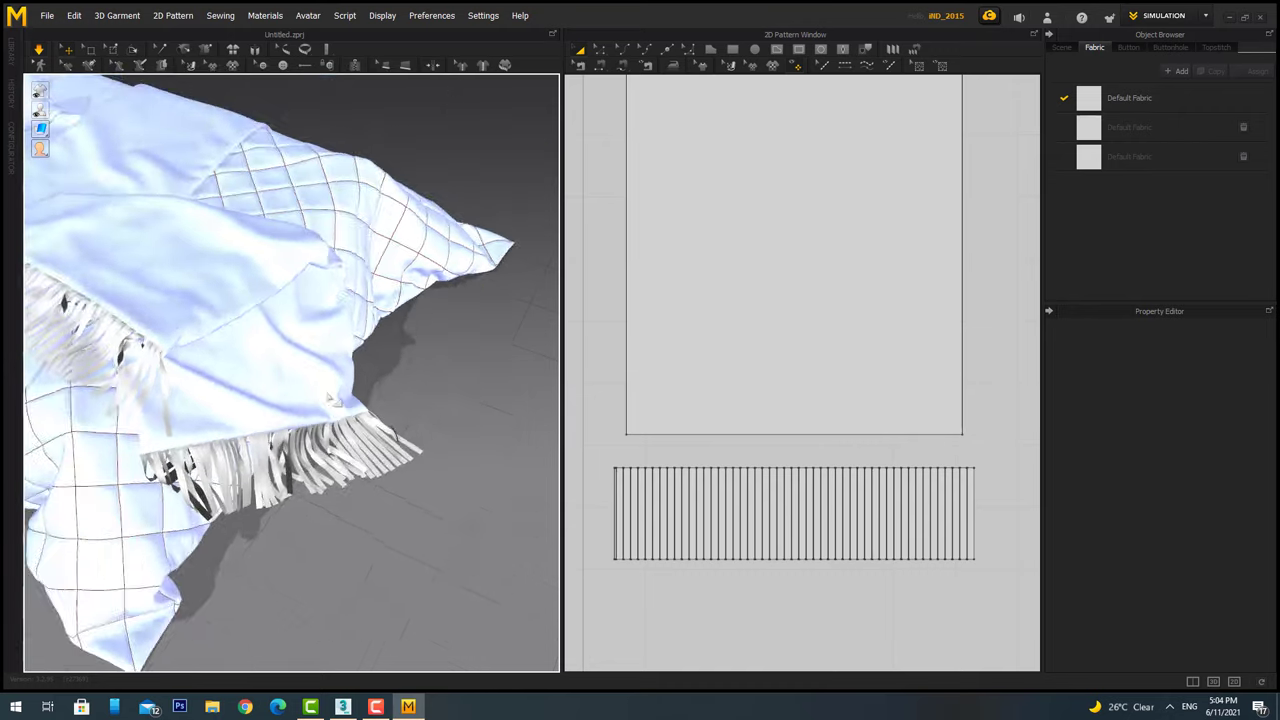
scroll(166, 368, "down", 5)
right_click_drag(222, 423, 206, 414)
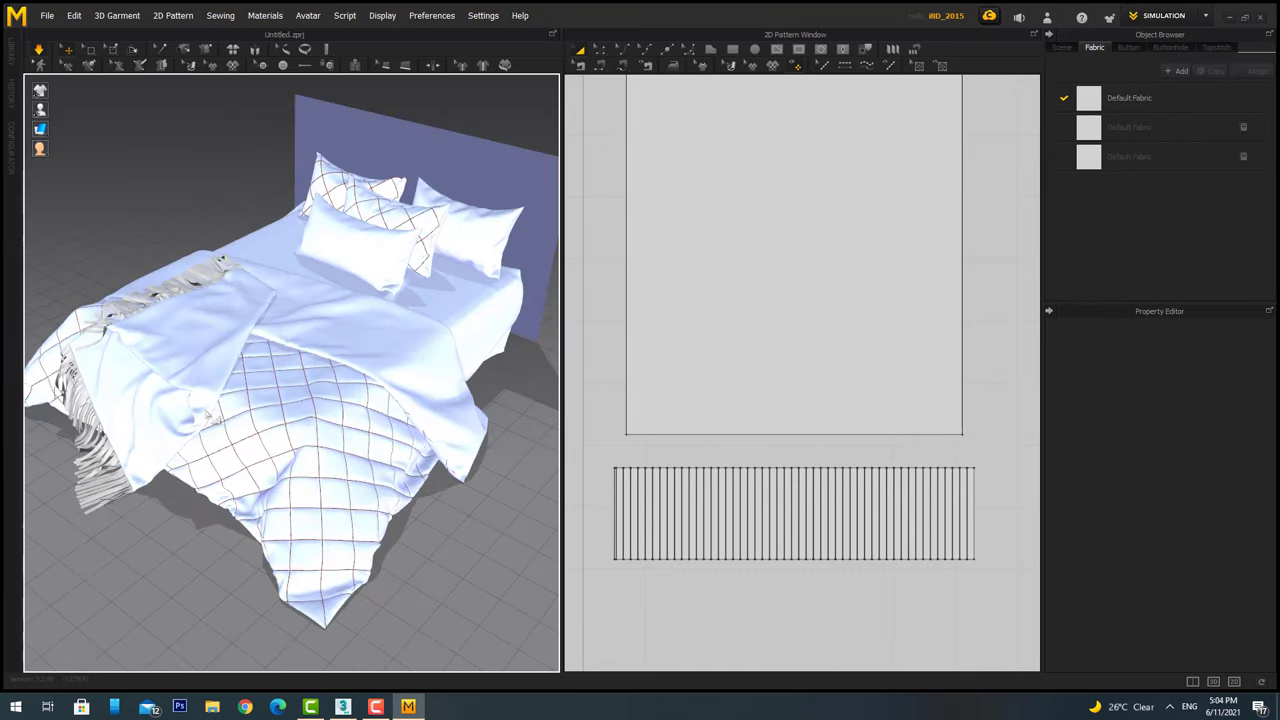
Select the other fringe strip and set its shrinkage to 40% weft and 100% warp.
left_click(973, 515)
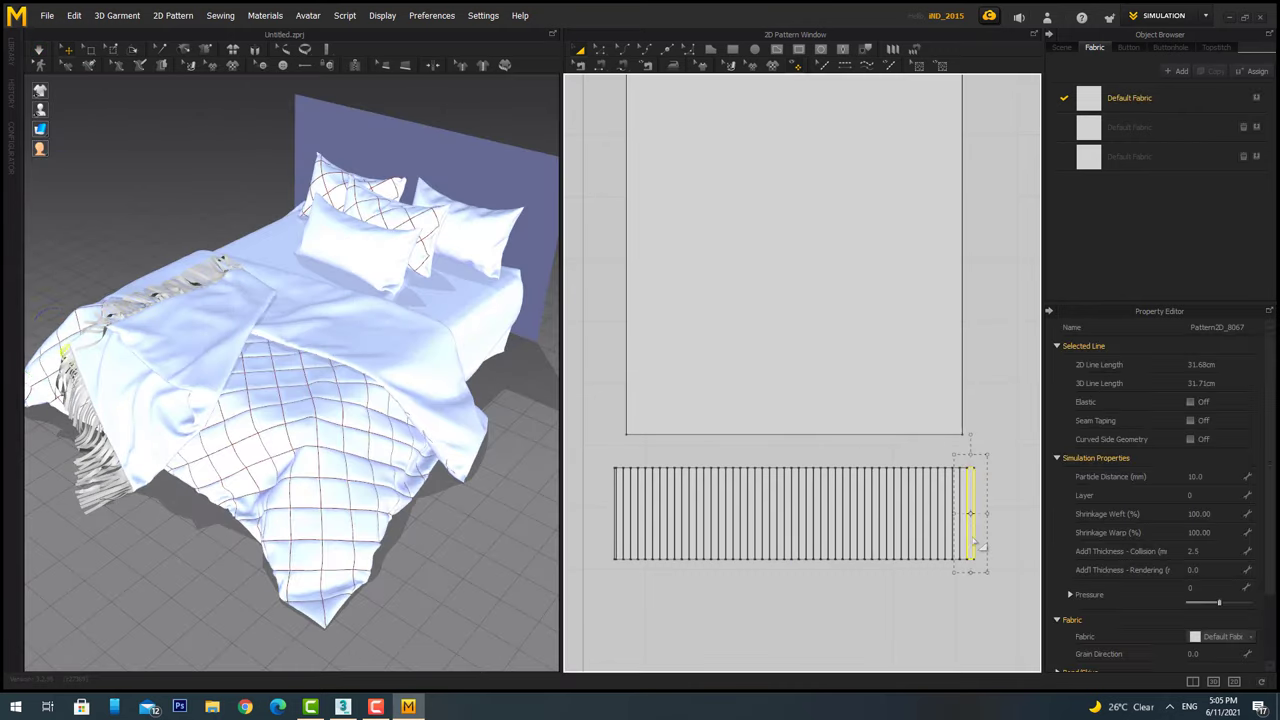
left_click(998, 575)
left_click(826, 533)
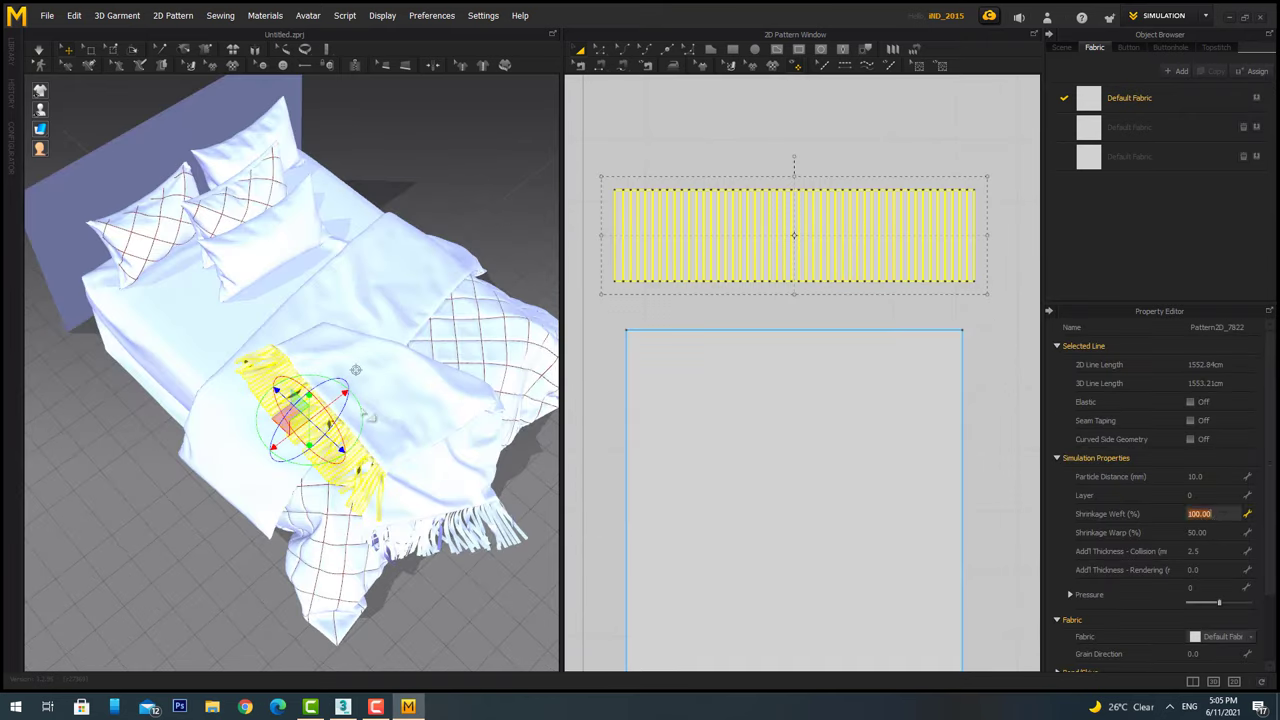
scroll(355, 370, "up", 3)
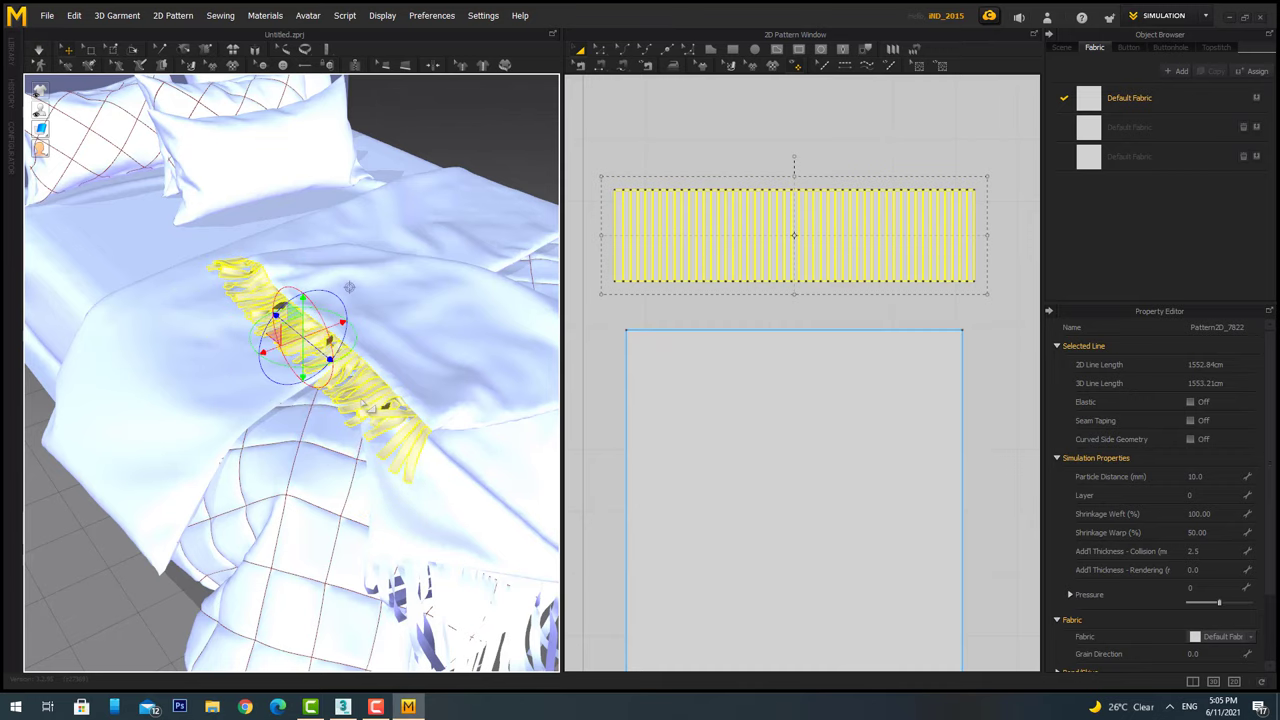
double_click(1212, 531)
type("100")
key("Return")
type("40")
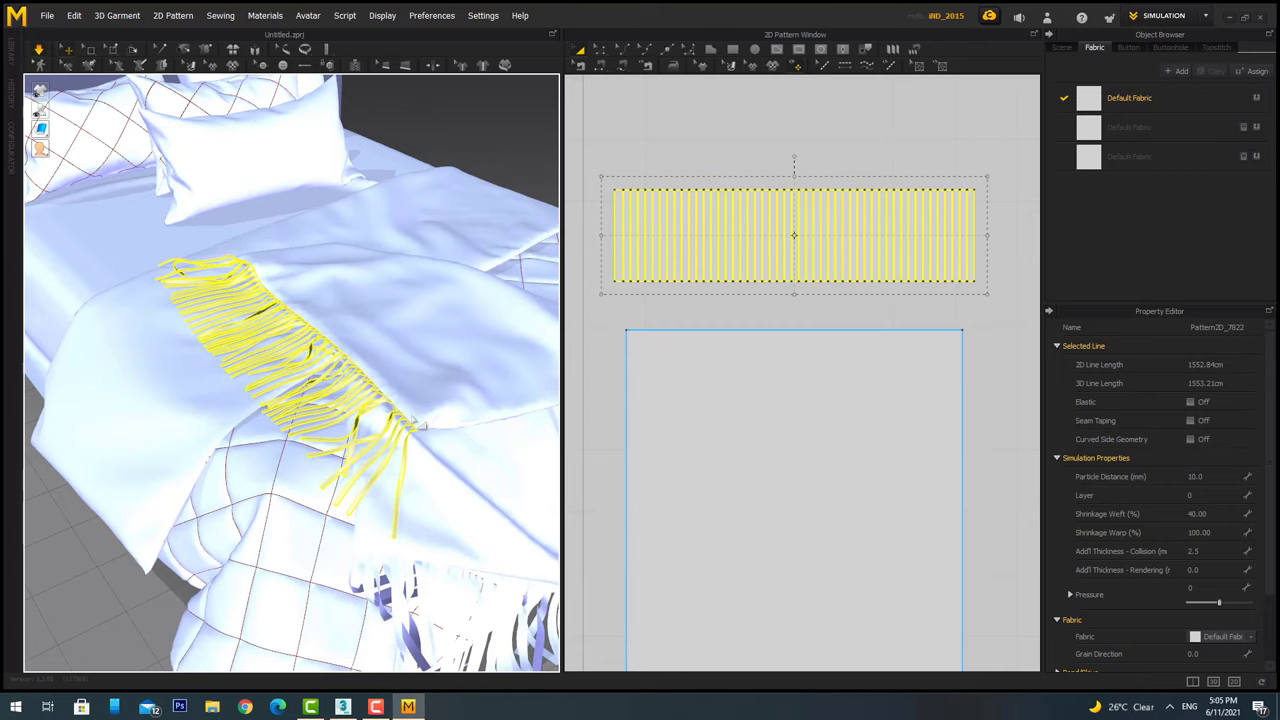
Deselect the fringe strip and orbit to a front-on view of the bed.
scroll(421, 426, "up", 2)
scroll(425, 451, "up", 2)
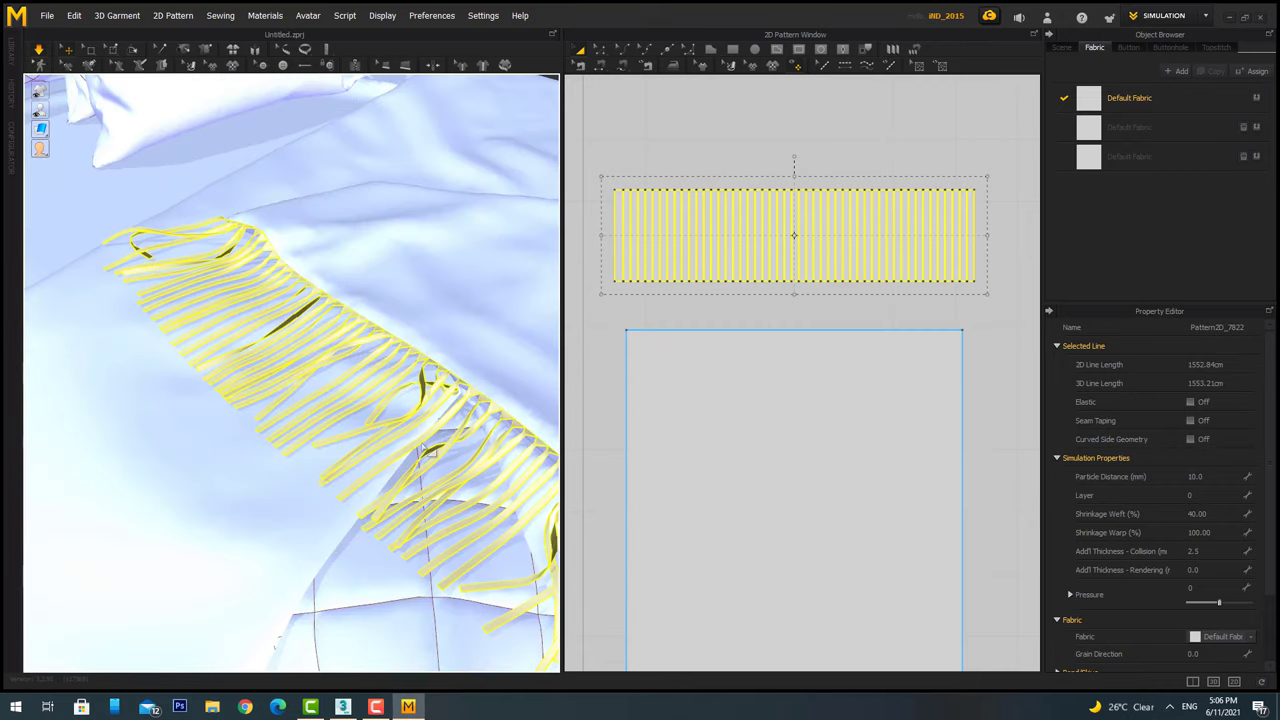
scroll(427, 450, "down", 3)
scroll(410, 442, "down", 3)
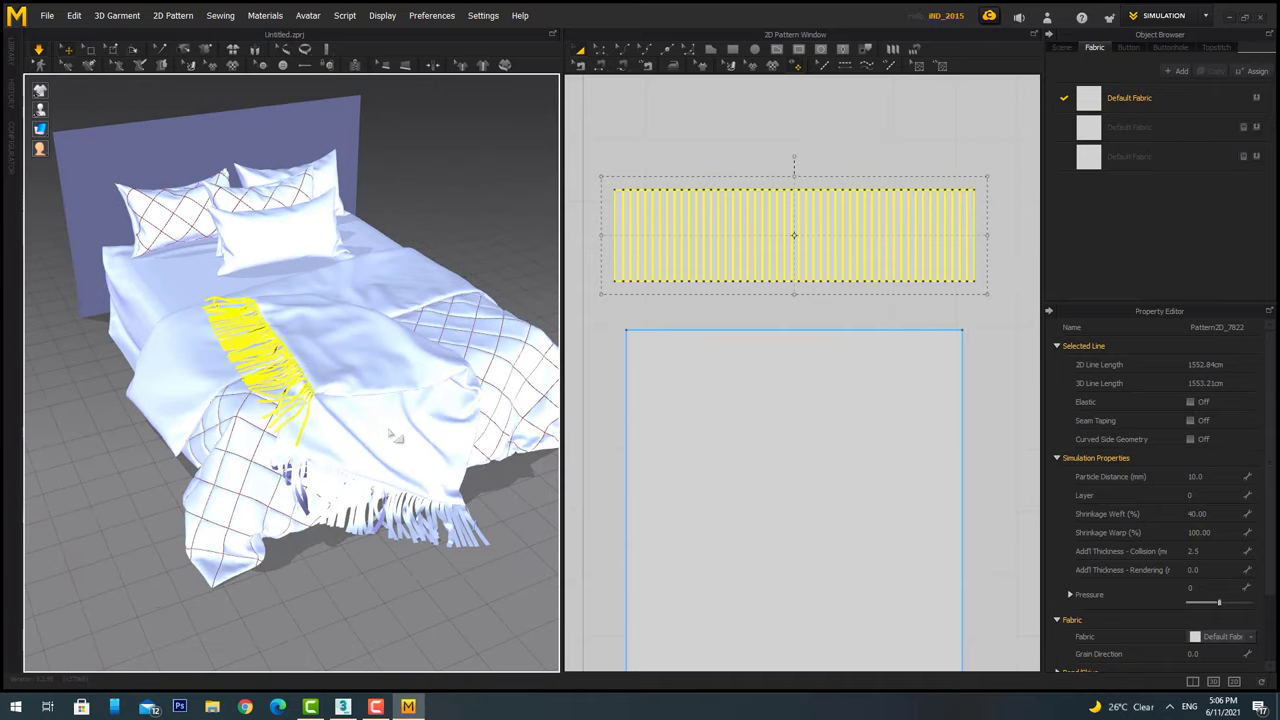
left_click(380, 582)
right_click_drag(380, 582, 300, 575)
scroll(672, 276, "down", 2)
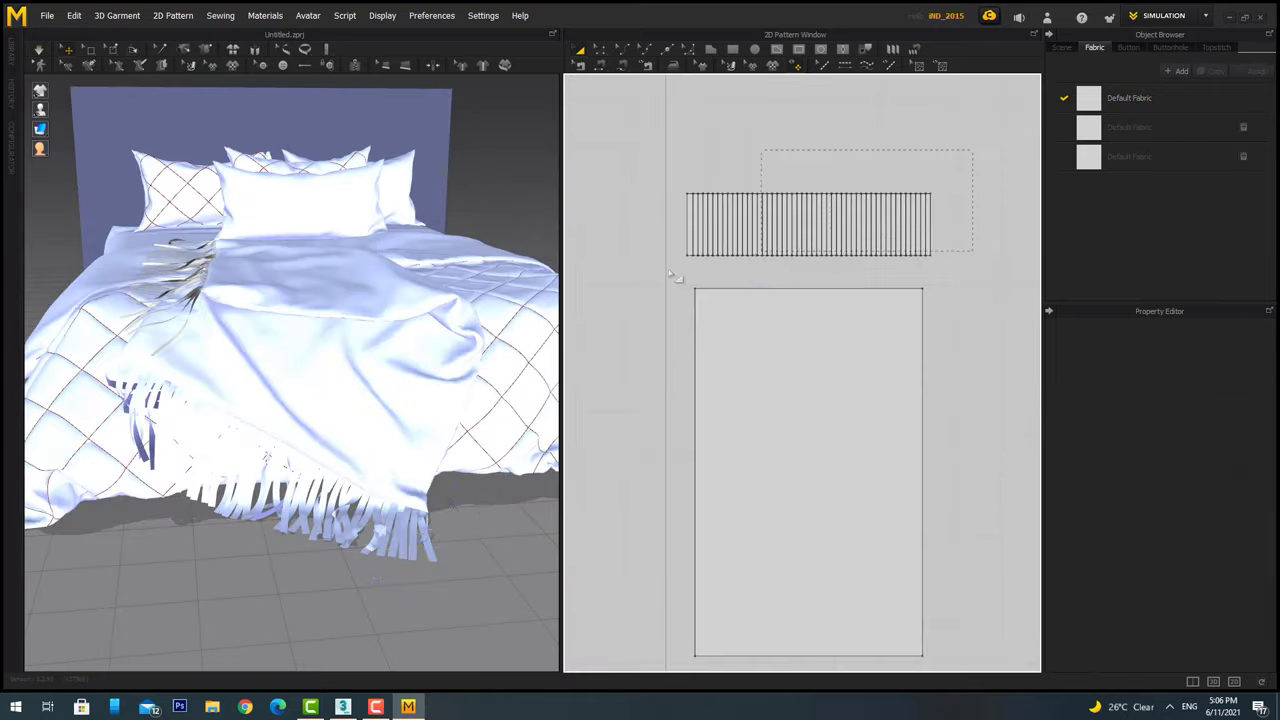
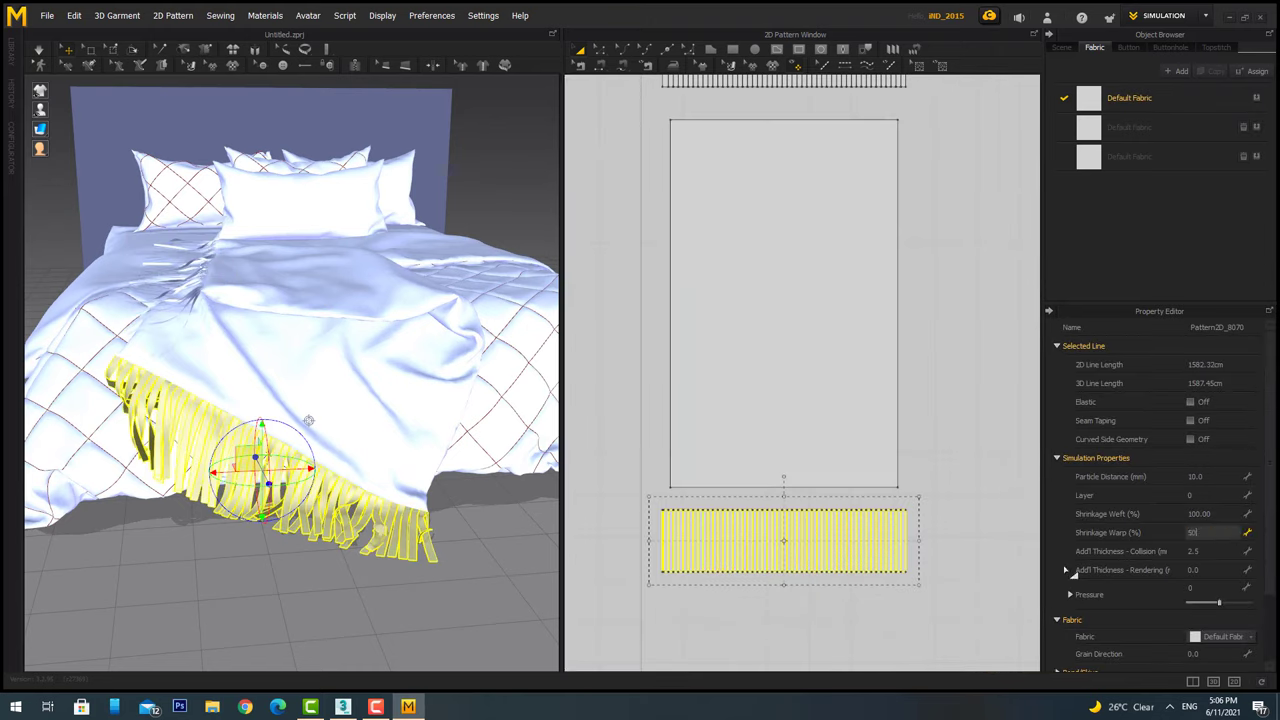
Run the cloth simulation twice with the fringe deselected, then zoom and orbit out to the whole bed.
left_click(499, 600)
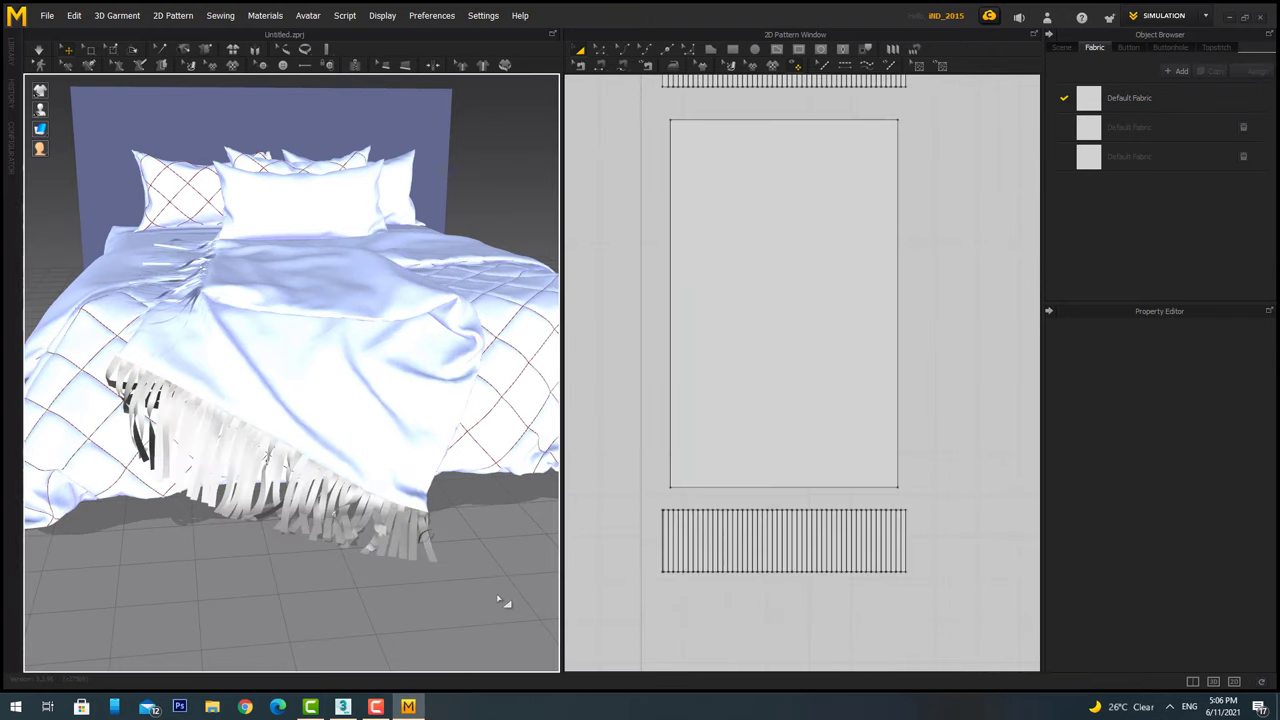
key("space")
left_click(680, 530)
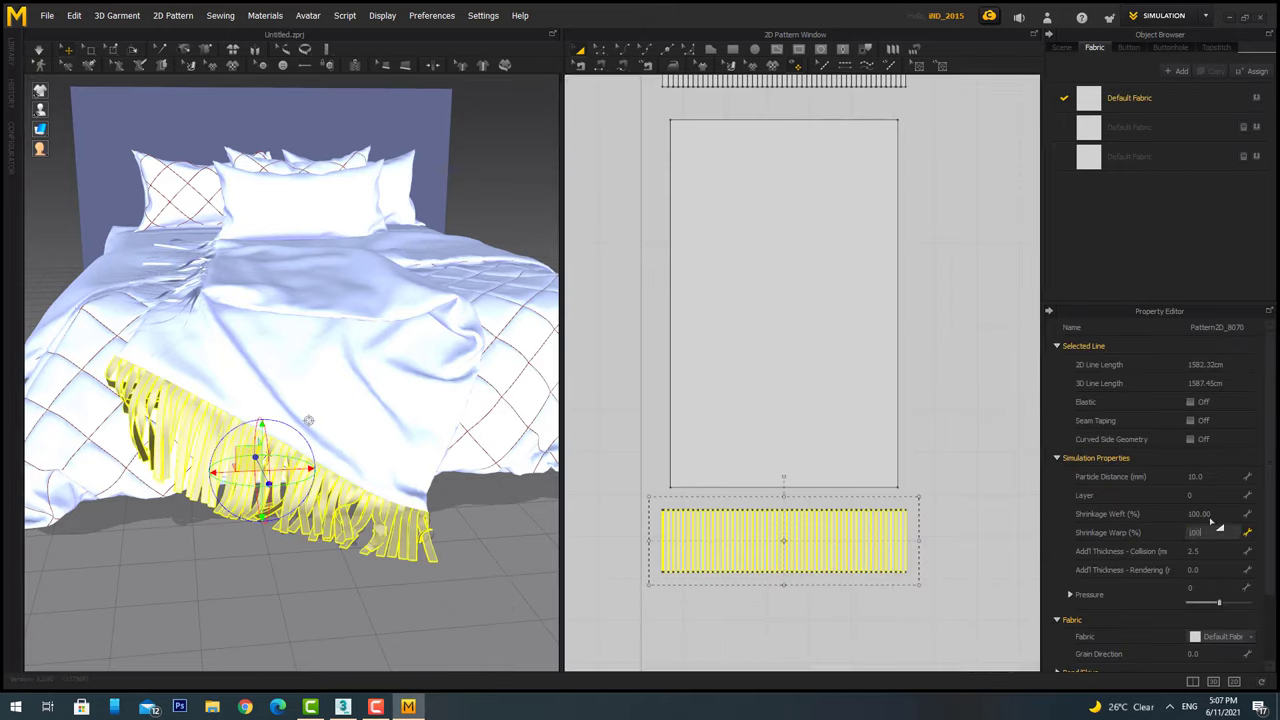
left_click(515, 580)
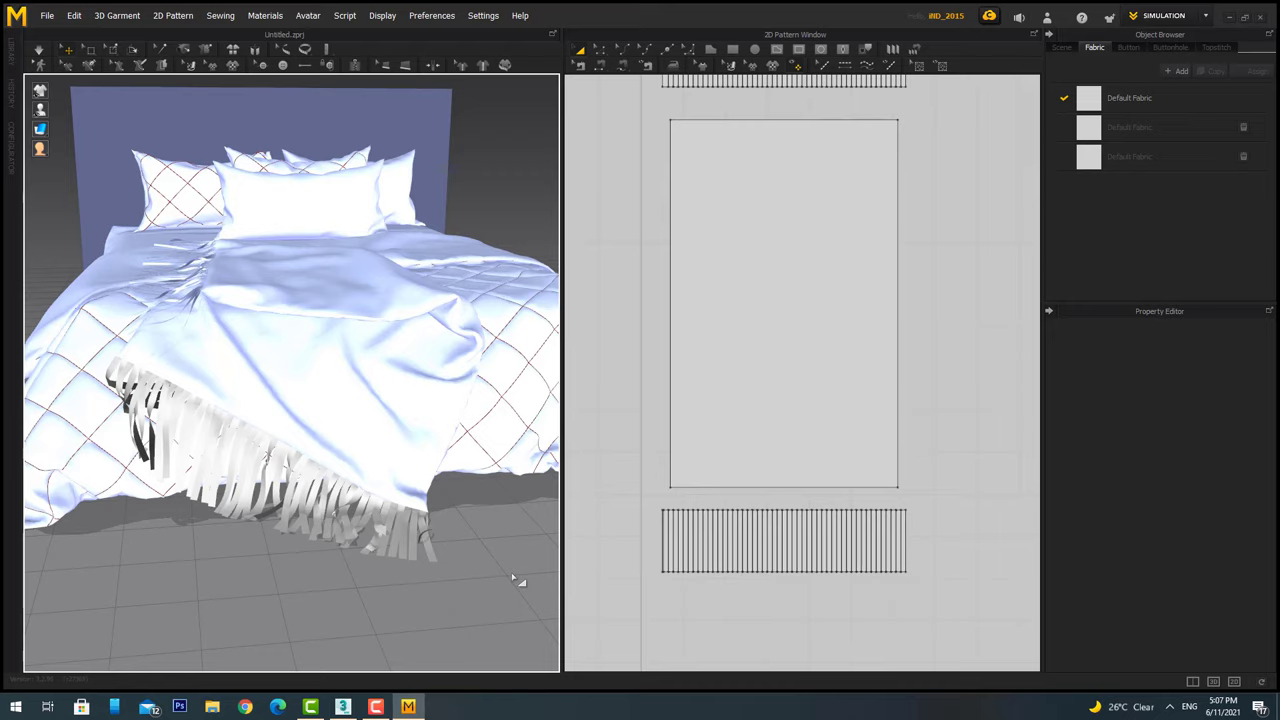
key("space")
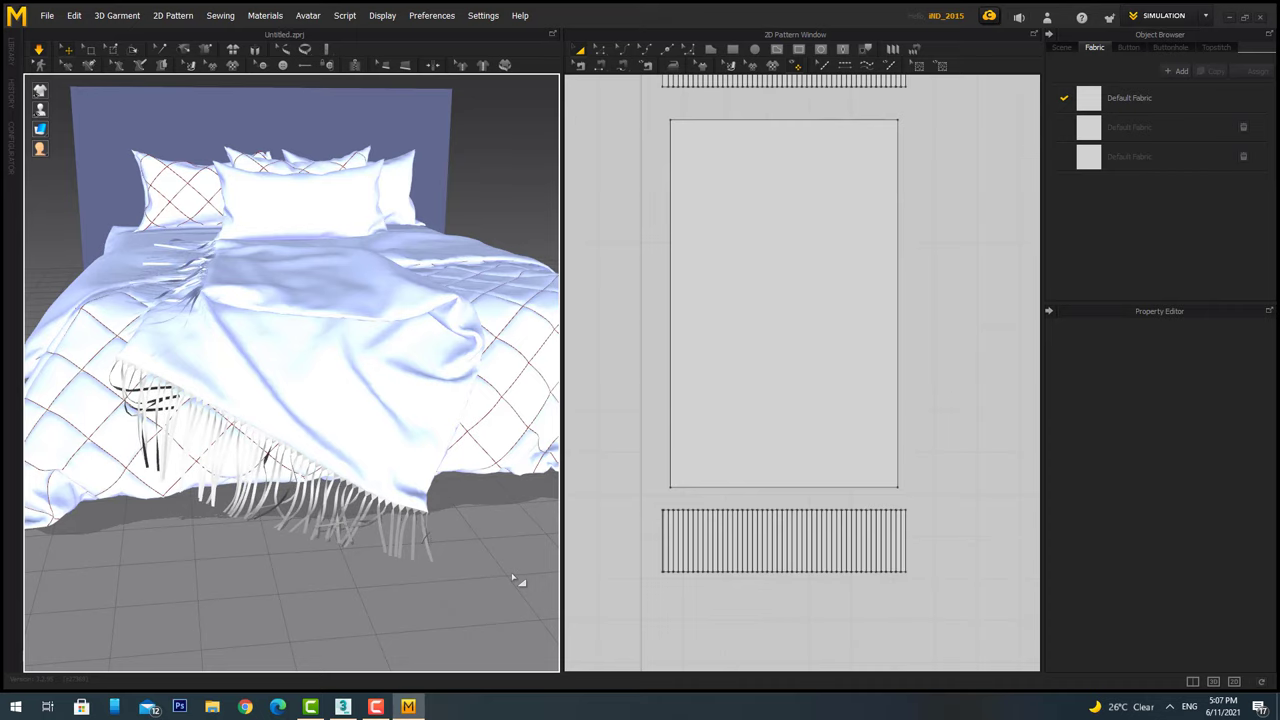
scroll(512, 578, "down", 5)
right_click_drag(512, 578, 349, 520)
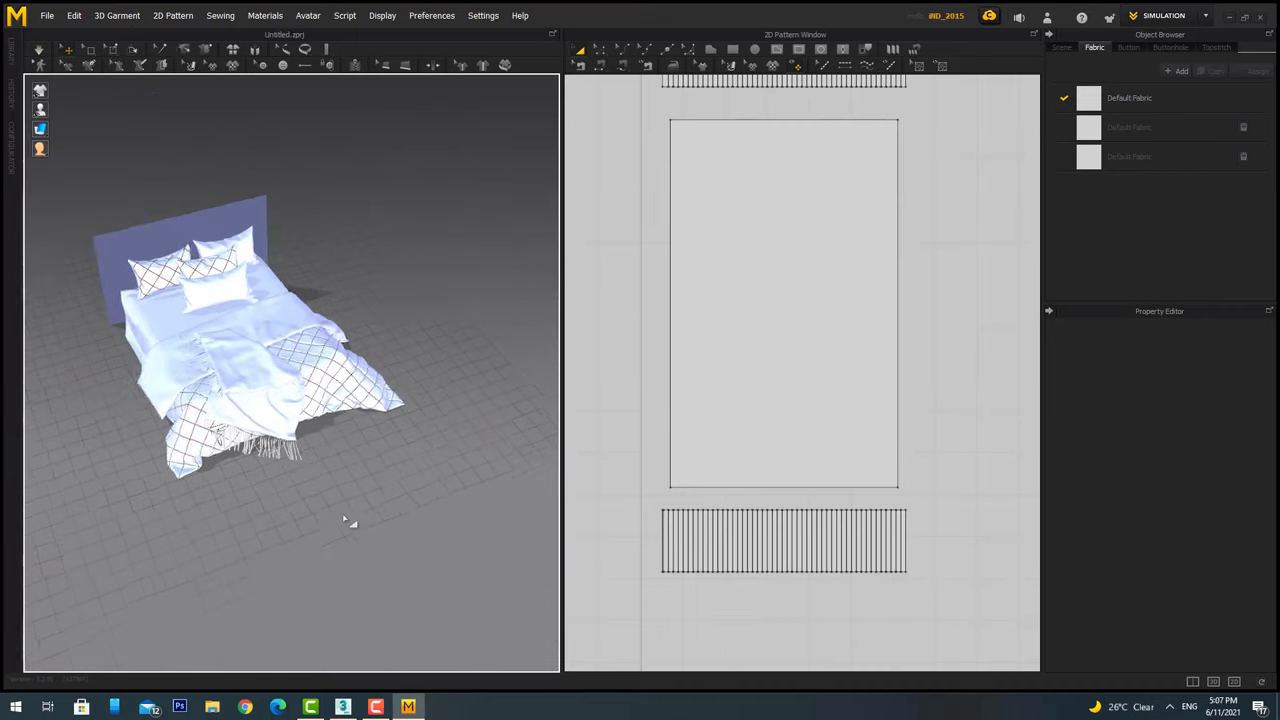
scroll(728, 416, "down", 3)
scroll(700, 410, "down", 2)
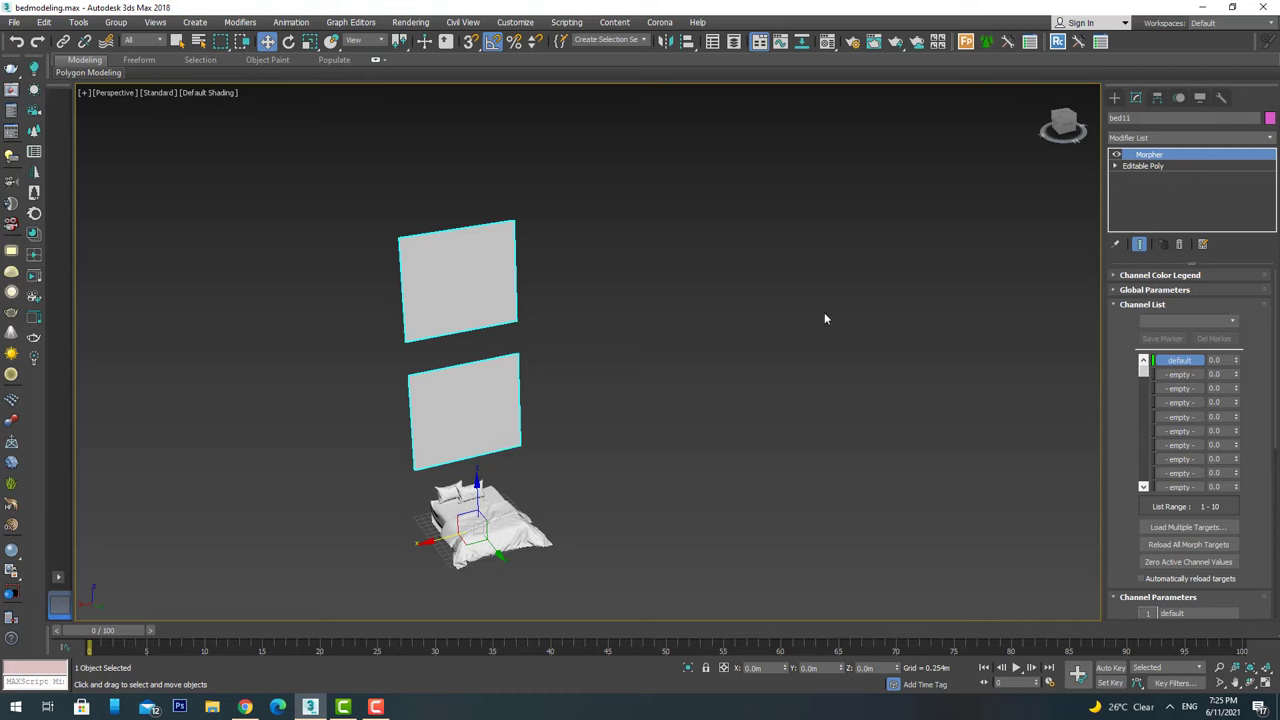
Close the Wall Paint material settings and rotate the plane 45°.
key("m")
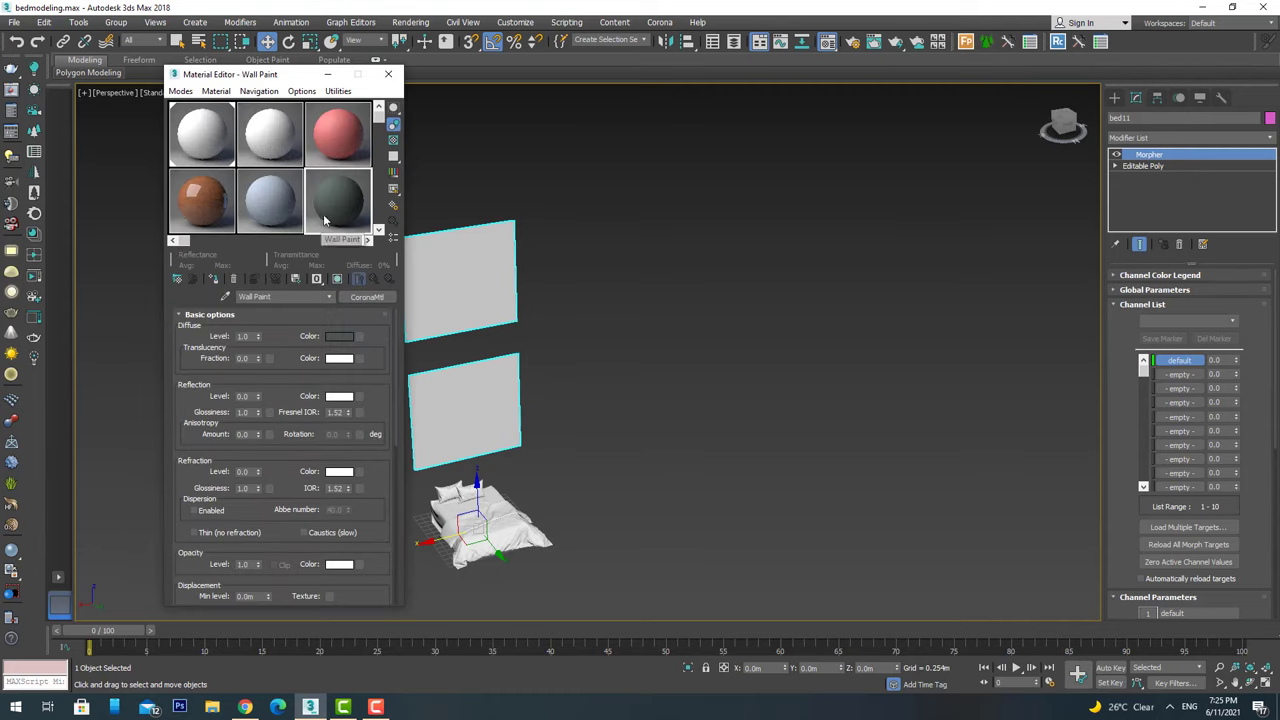
left_click(216, 282)
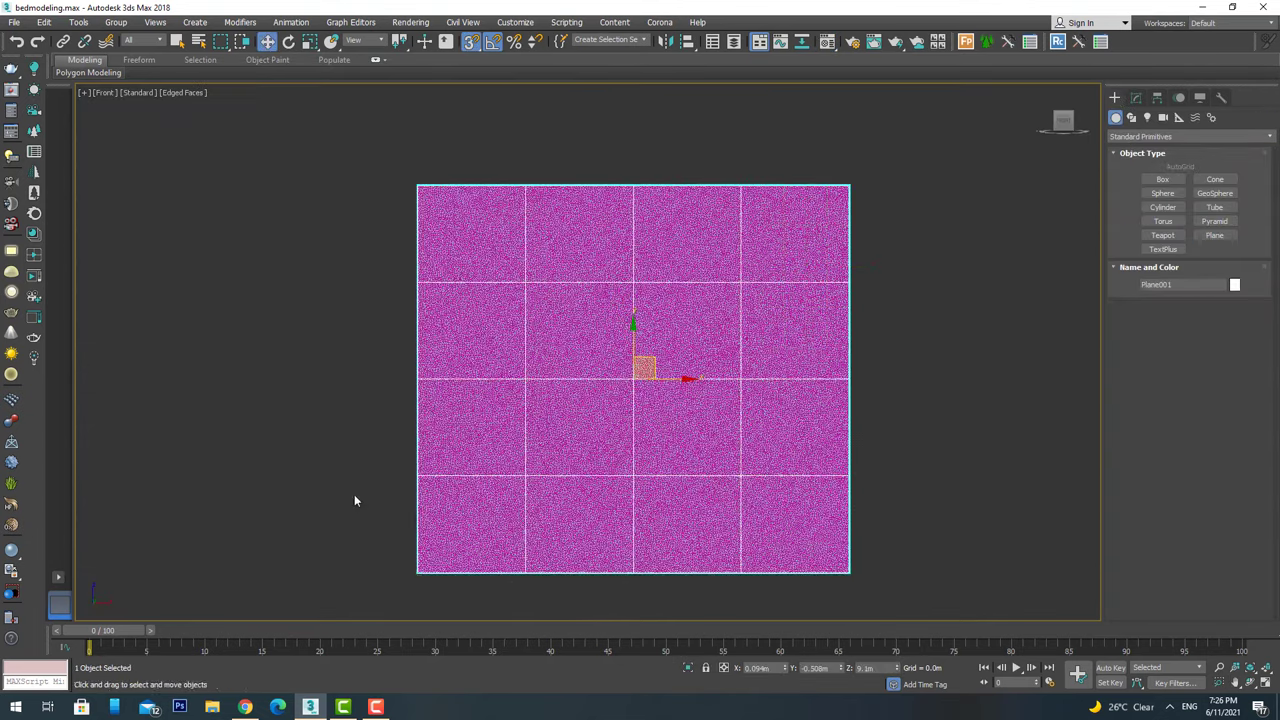
left_click_drag(667, 335, 720, 380)
Make the plane 5.5m square with 300×300 segments and convert it to Editable Poly.
left_click(1136, 97)
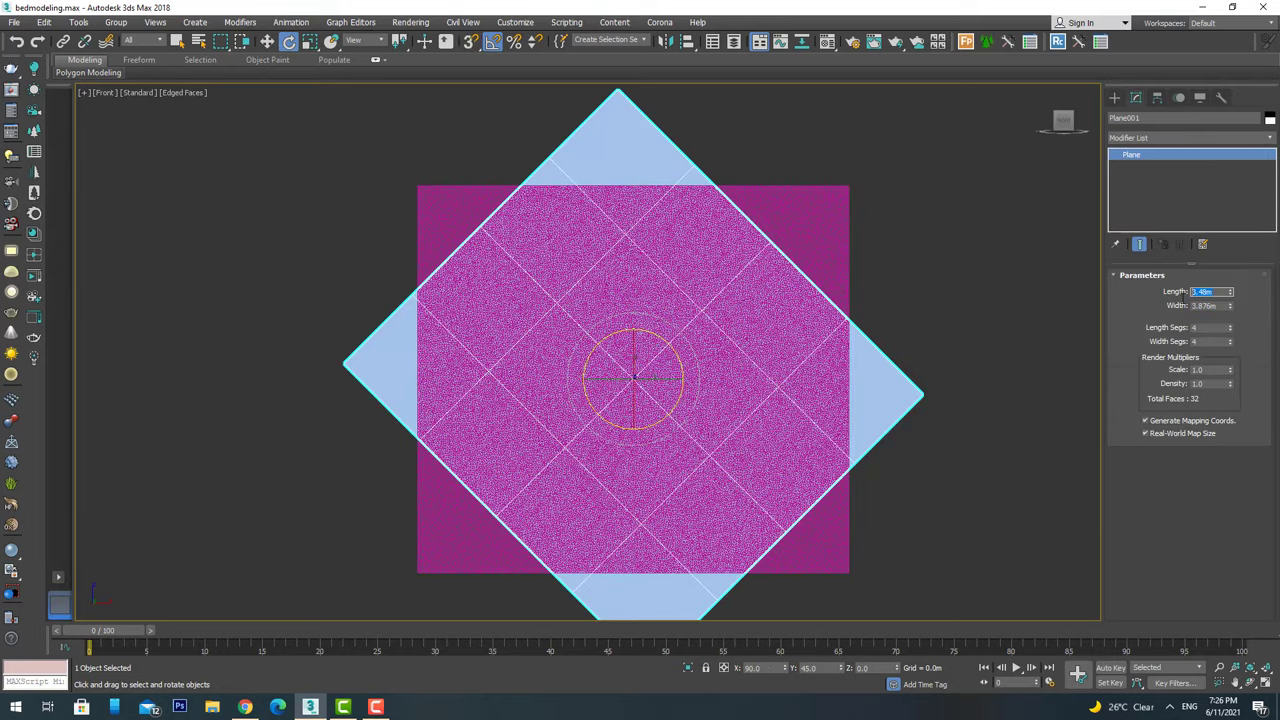
key("Tab")
type("300")
key("Tab")
type("300")
scroll(663, 313, "up", 5)
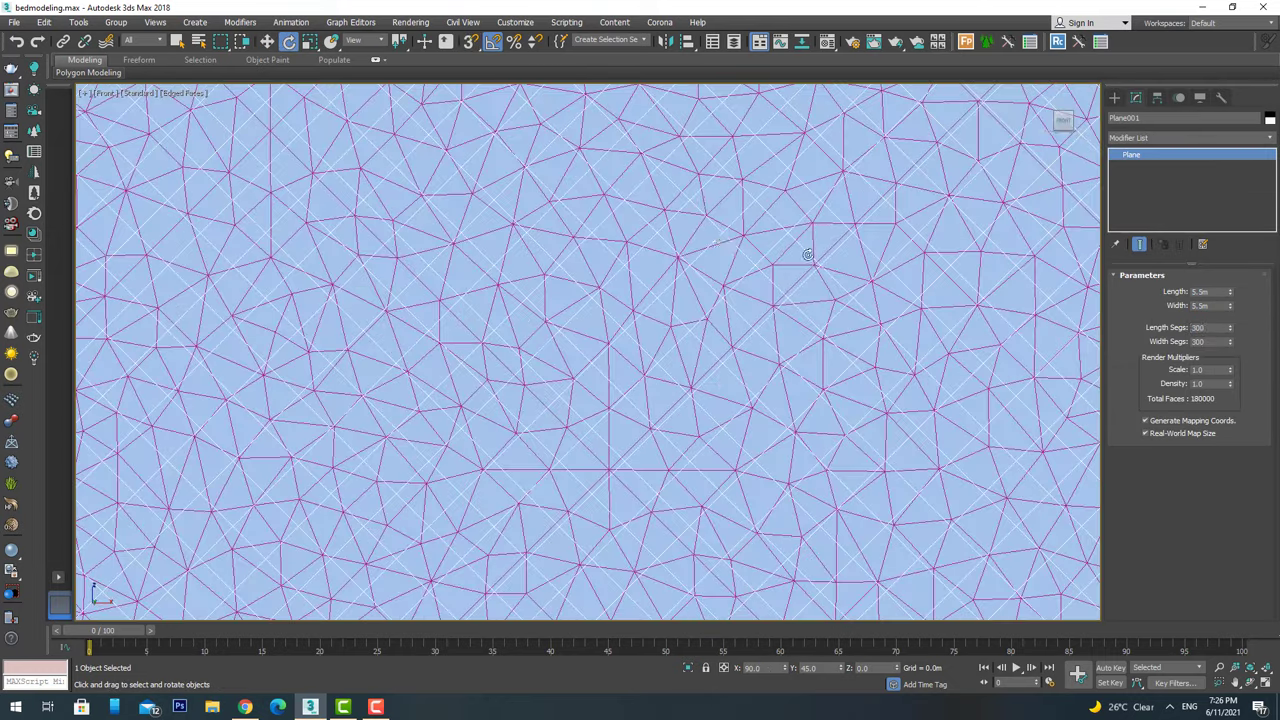
scroll(663, 313, "down", 5)
right_click(1131, 154)
left_click(1143, 291)
Enable Slice Plane, turn it vertical and align it with the upper panel's top edge.
scroll(1190, 420, "down", 5)
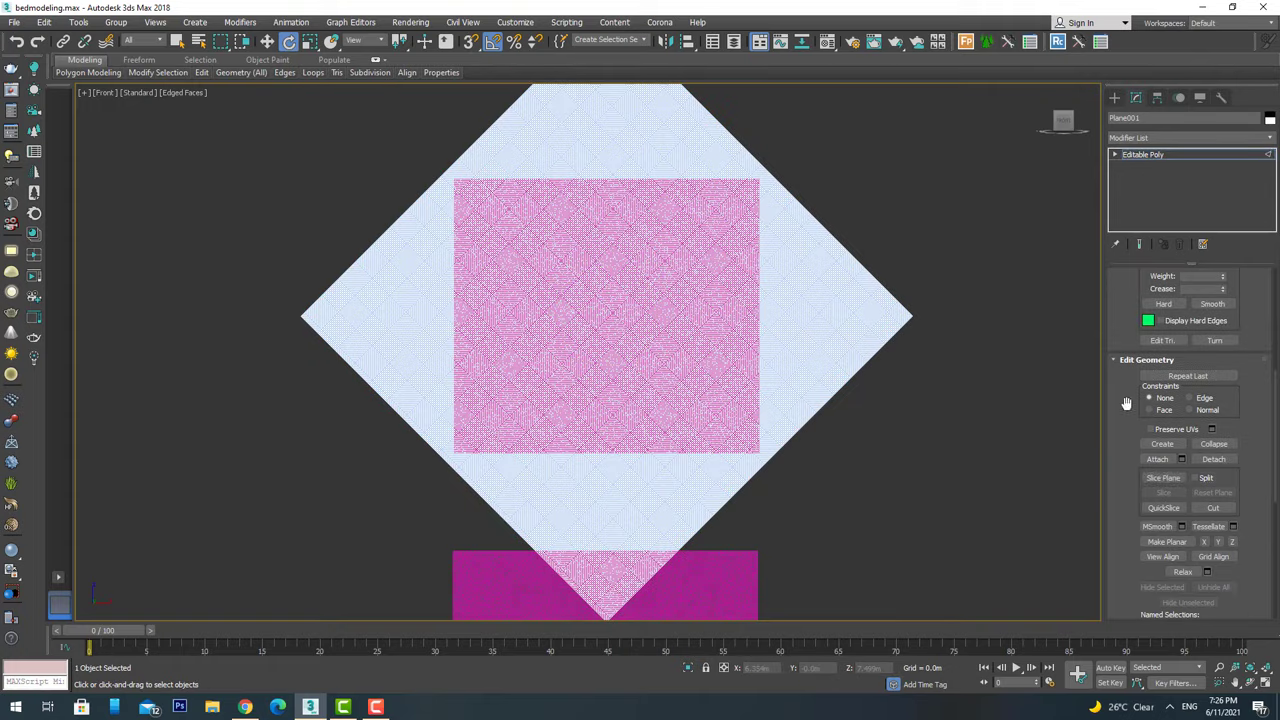
left_click(1163, 478)
left_click_drag(632, 318, 691, 320)
key("w")
scroll(771, 320, "up", 10)
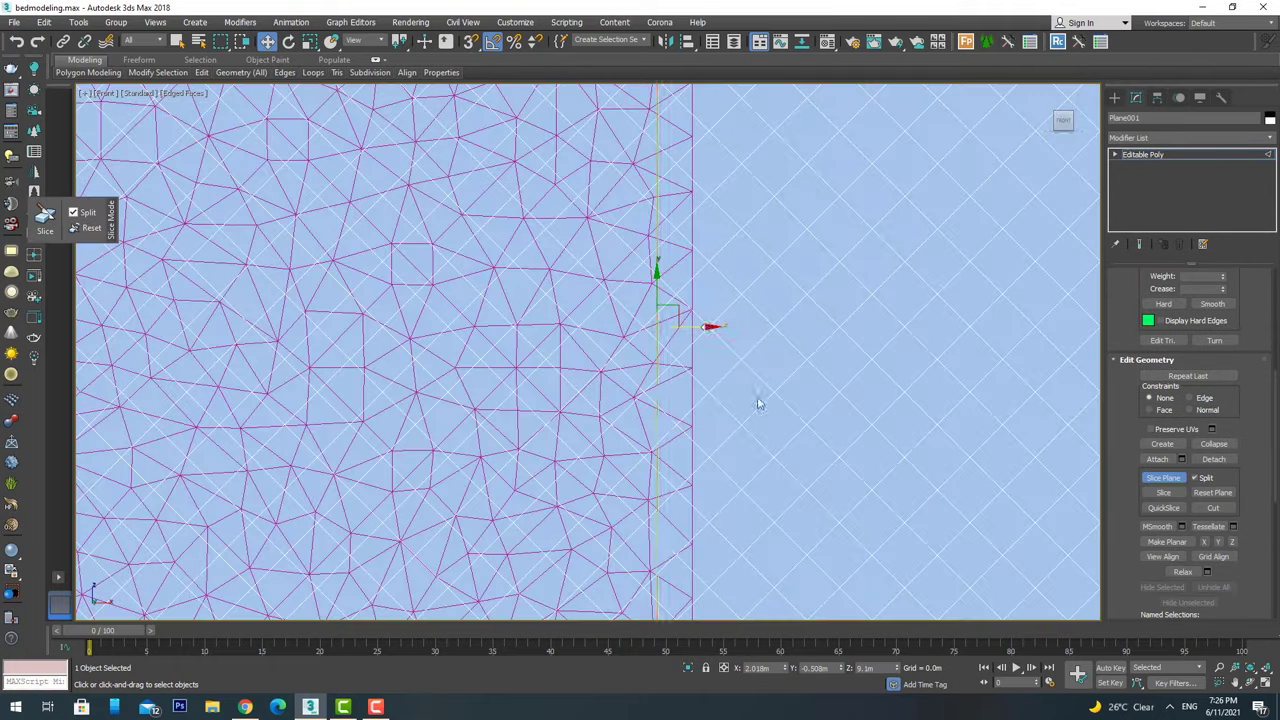
scroll(738, 328, "down", 10)
scroll(355, 398, "up", 6)
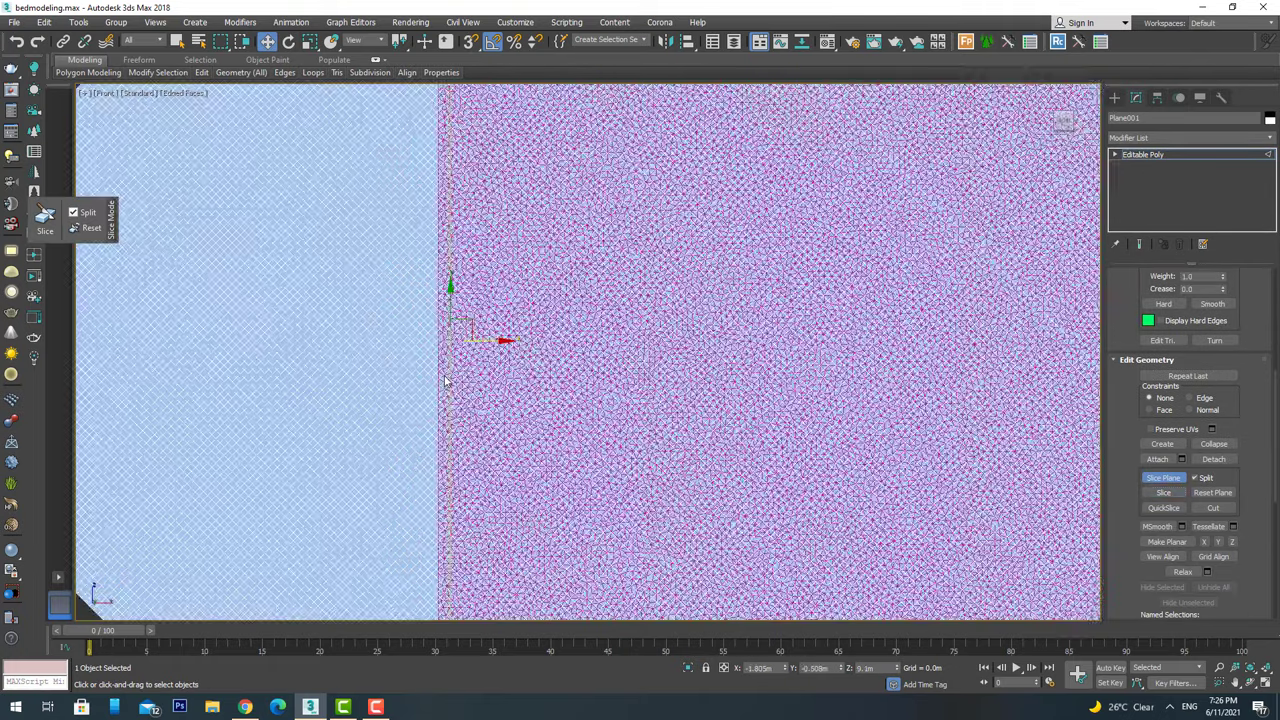
scroll(427, 354, "up", 3)
scroll(427, 354, "up", 3)
scroll(519, 322, "down", 10)
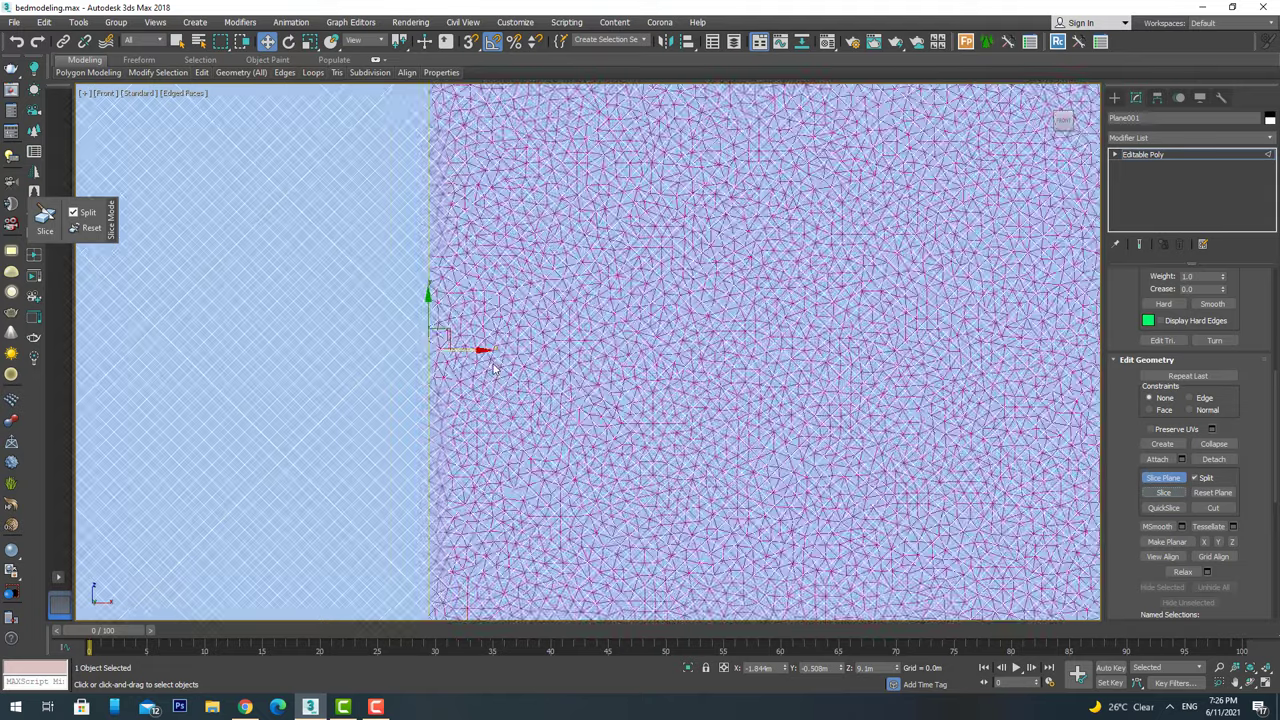
left_click_drag(490, 350, 588, 211)
scroll(588, 211, "up", 8)
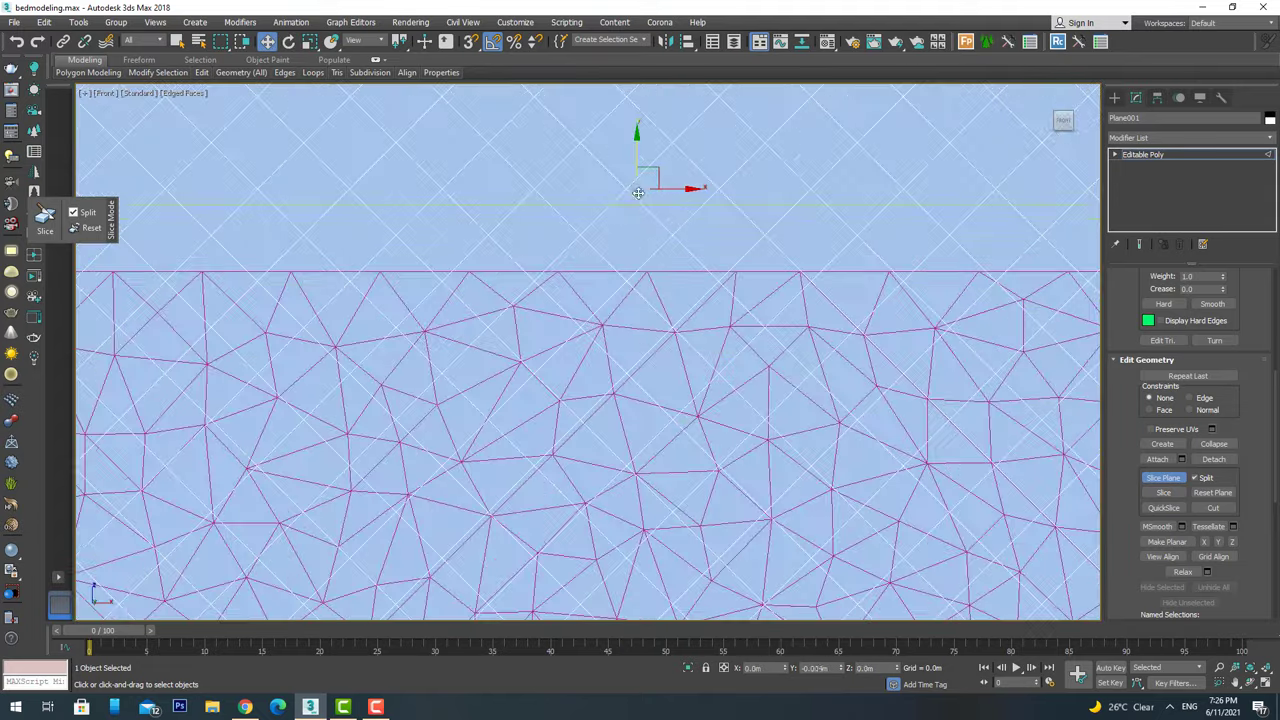
scroll(650, 234, "down", 8)
scroll(706, 360, "up", 2)
scroll(600, 428, "up", 5)
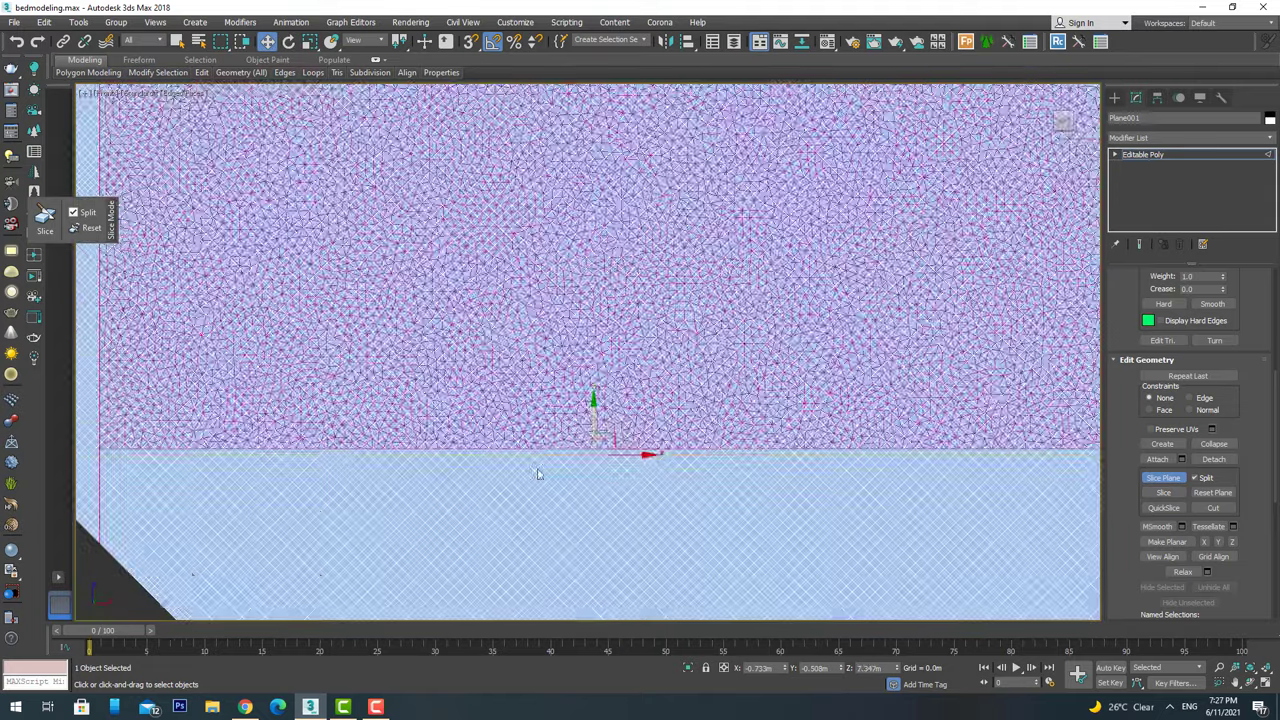
scroll(655, 423, "up", 2)
scroll(655, 423, "down", 5)
scroll(700, 380, "down", 3)
scroll(700, 340, "up", 4)
Remove the plane's polygons lying outside the panel's square outline.
key("4")
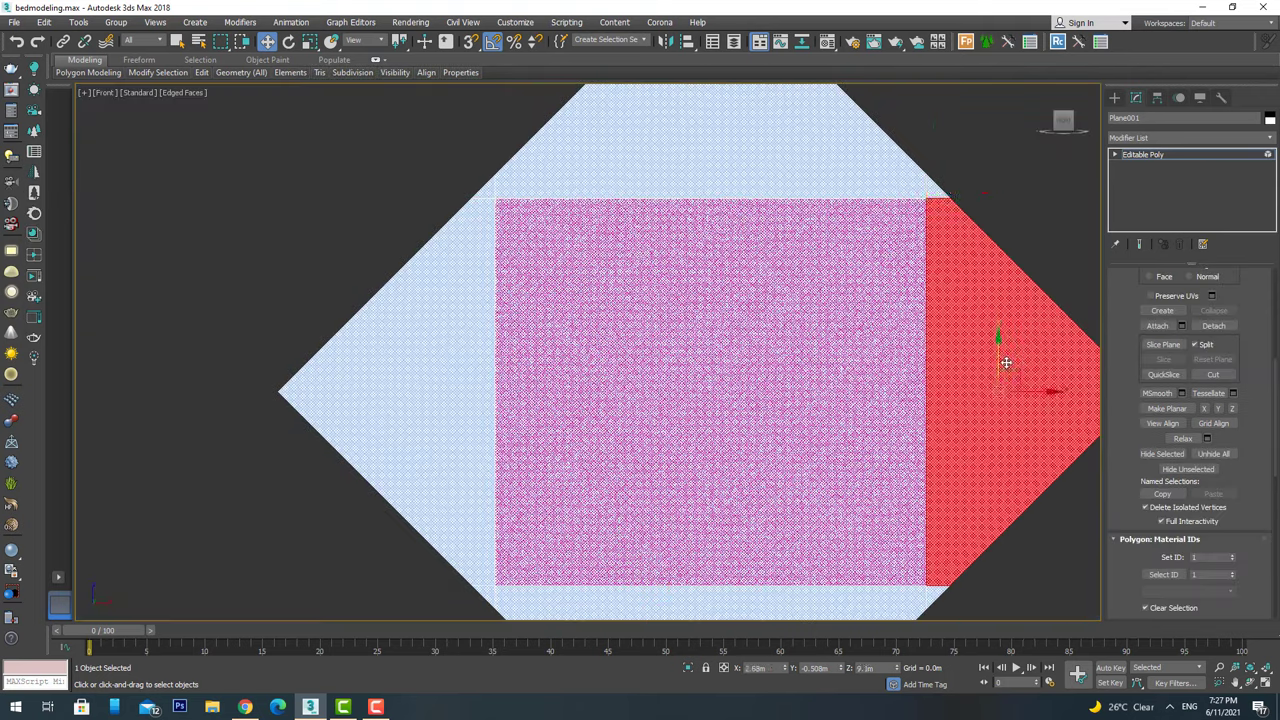
scroll(840, 591, "down", 5)
scroll(306, 391, "down", 4)
key("4")
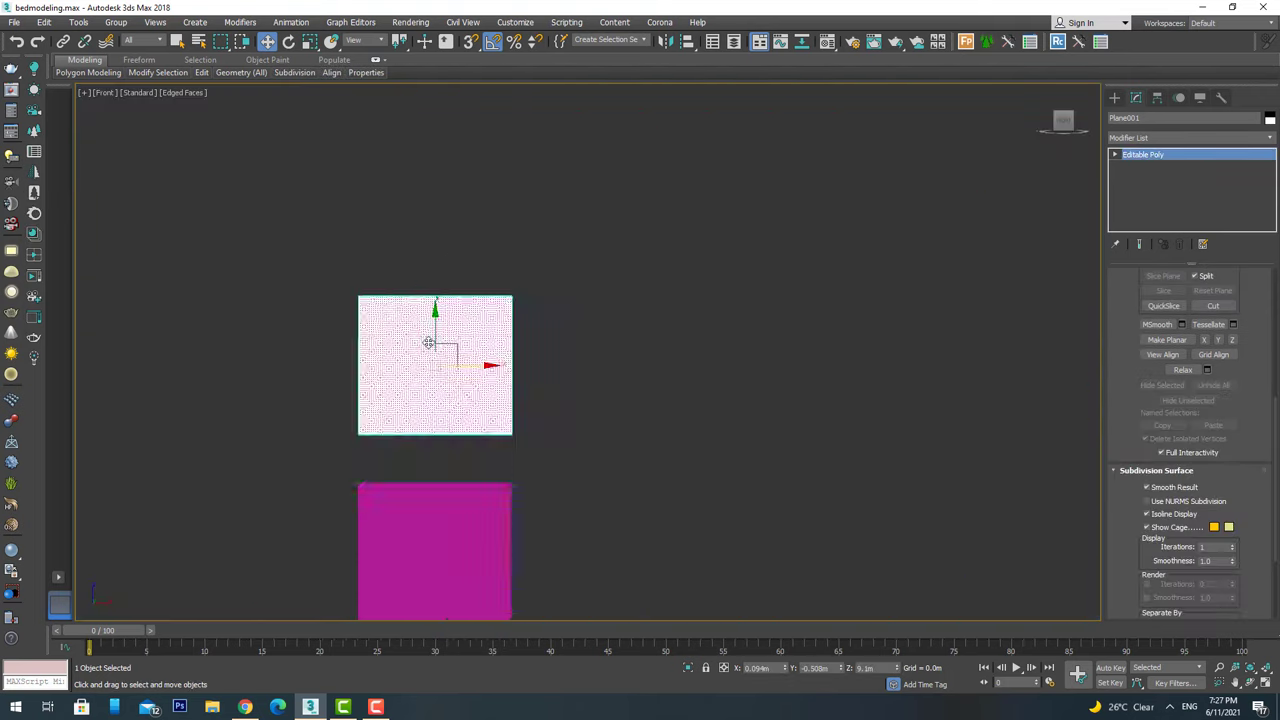
Clone the trimmed plane and snap the copy onto the lower wall panel in front wireframe view.
mouse_move(443, 343)
middle_mouse_down("alt")
mouse_move(455, 293)
mouse_move(450, 317)
middle_mouse_up("alt")
key("p")
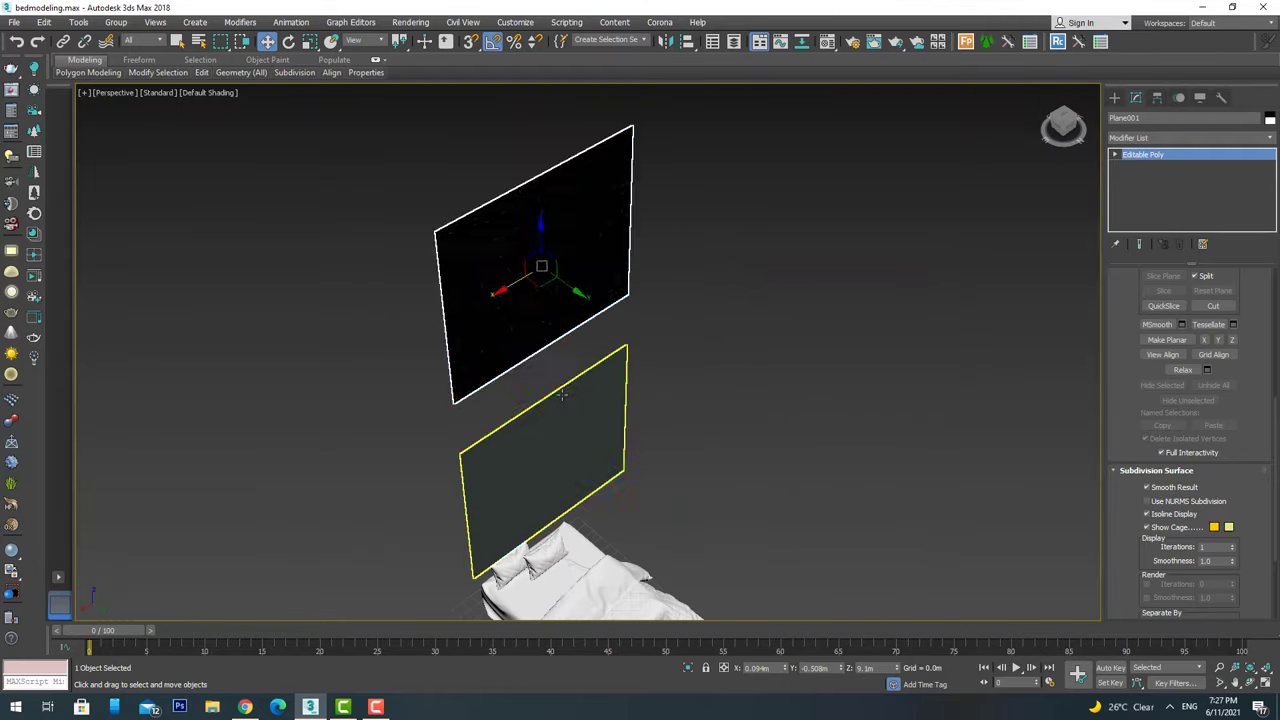
left_click(555, 222)
key("f")
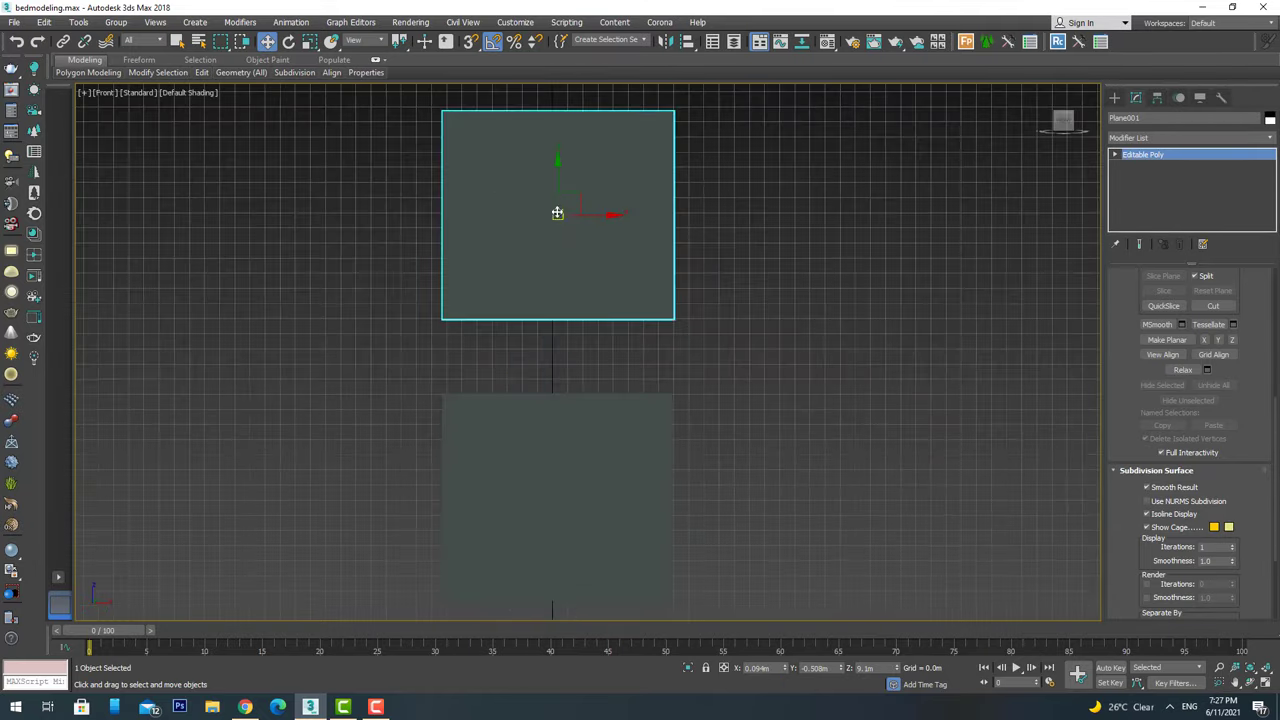
left_click(641, 409)
key("F3")
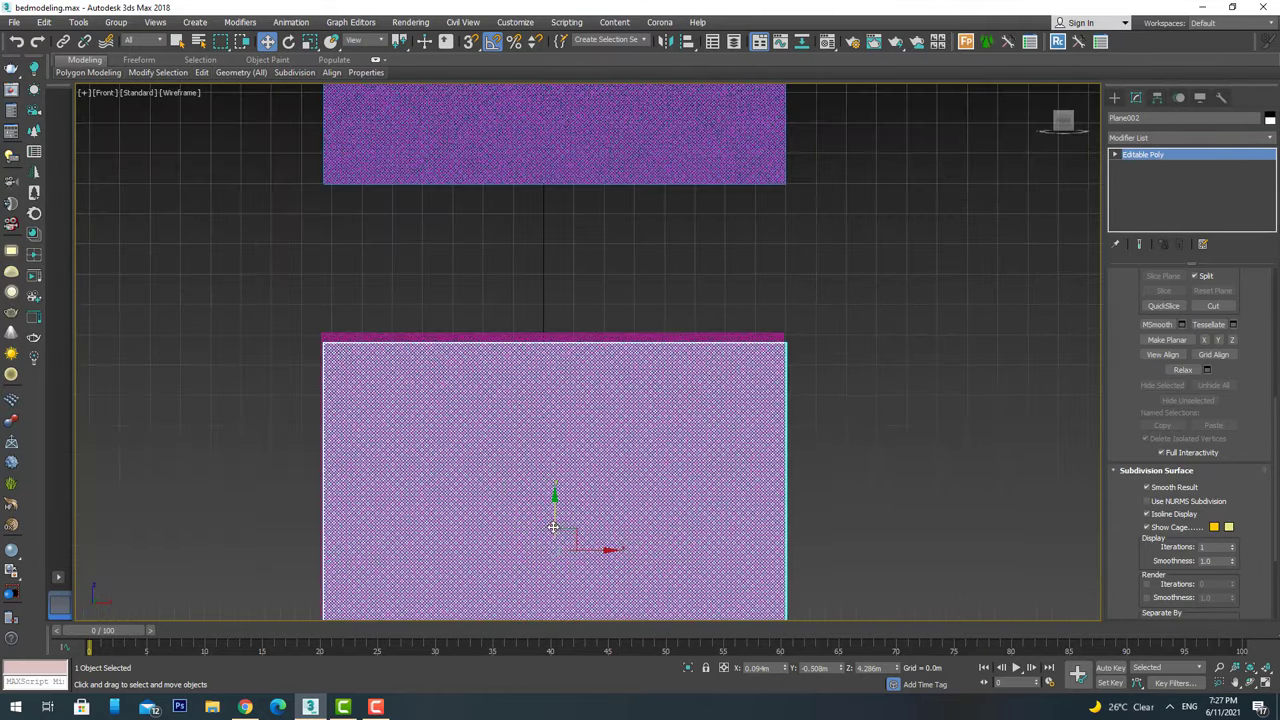
scroll(293, 280, "up", 3)
scroll(300, 300, "up", 2)
scroll(300, 330, "down", 6)
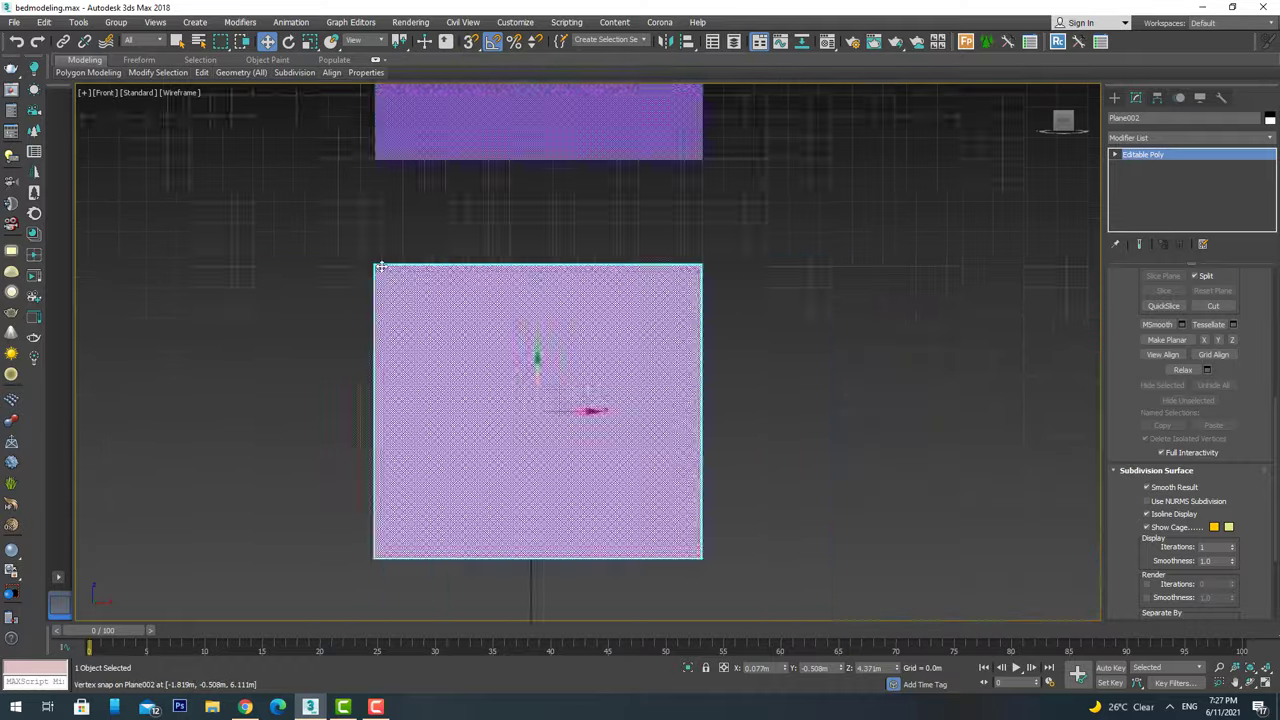
mouse_move(690, 290)
middle_mouse_down()
mouse_move(583, 283)
mouse_move(568, 325)
mouse_move(600, 300)
middle_mouse_up()
Select Plane001 and Plane002 and apply a Skin Wrap modifier targeting bed11.
right_click(637, 237)
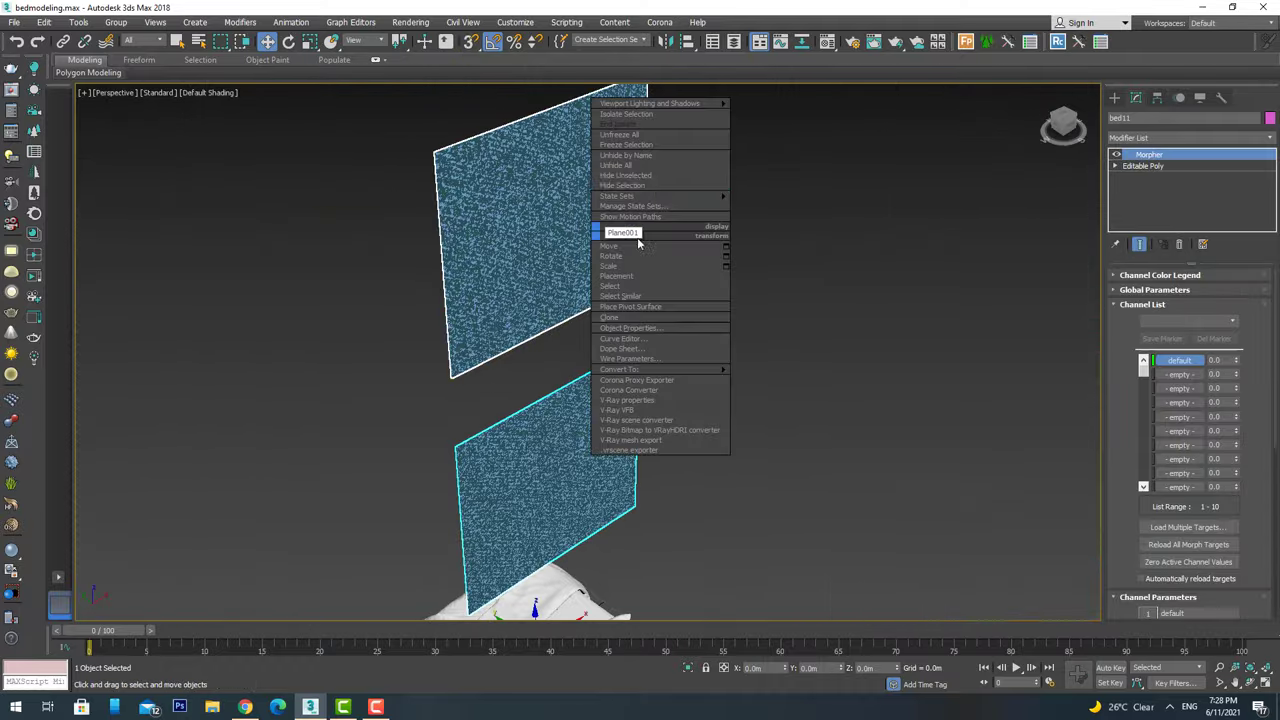
left_click(620, 229)
key("F3")
right_click(600, 214)
left_click(620, 240)
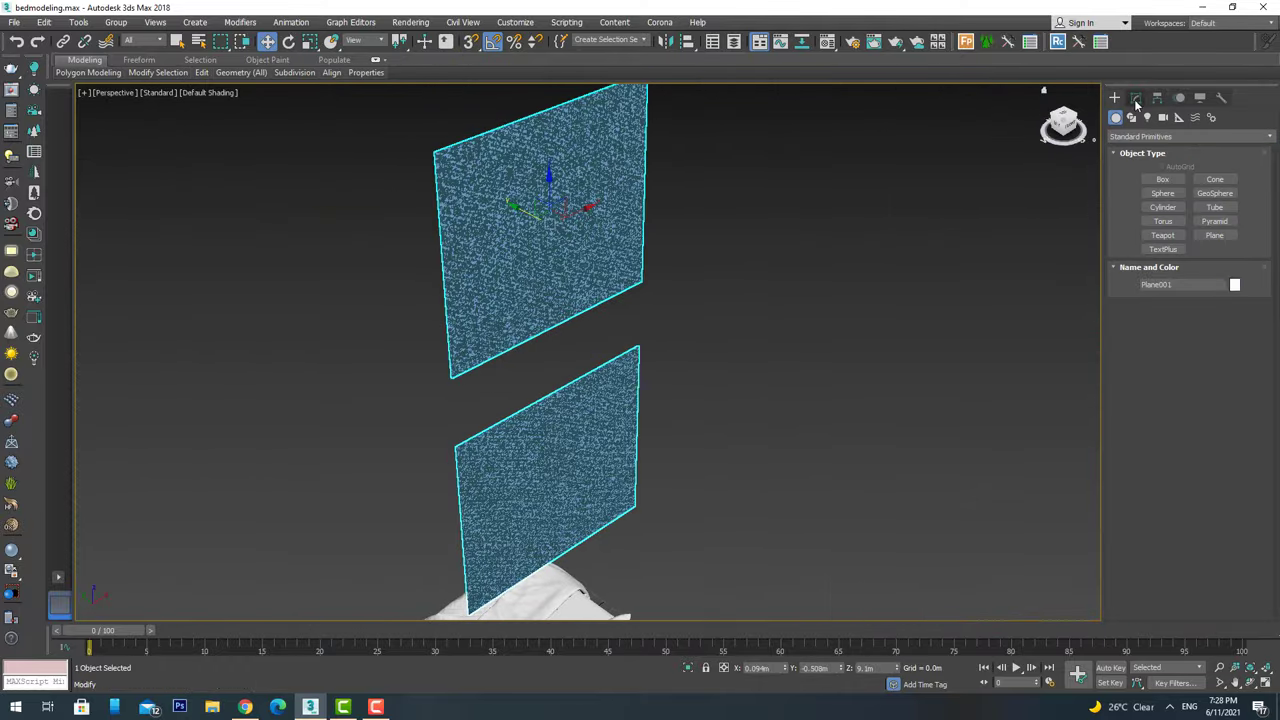
left_click(1144, 138)
left_click(698, 291)
scroll(698, 291, "down", 3)
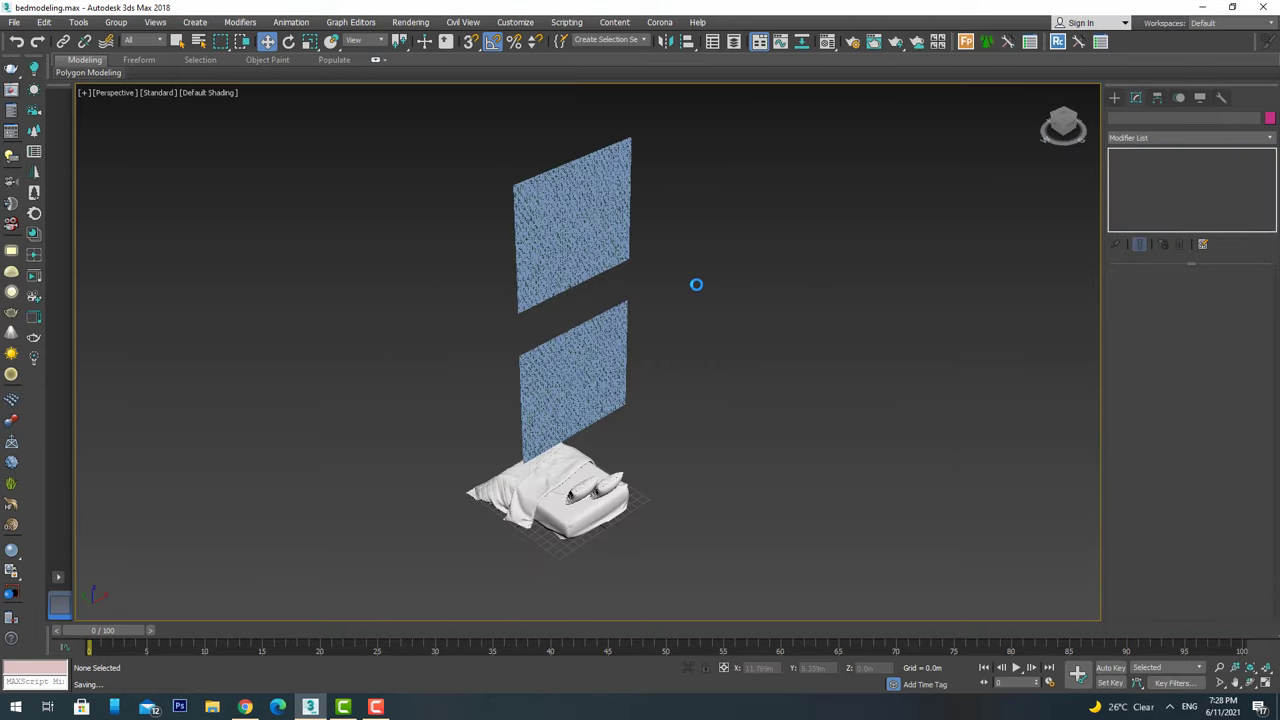
left_click(600, 250)
left_click(1190, 138)
left_click(1159, 310)
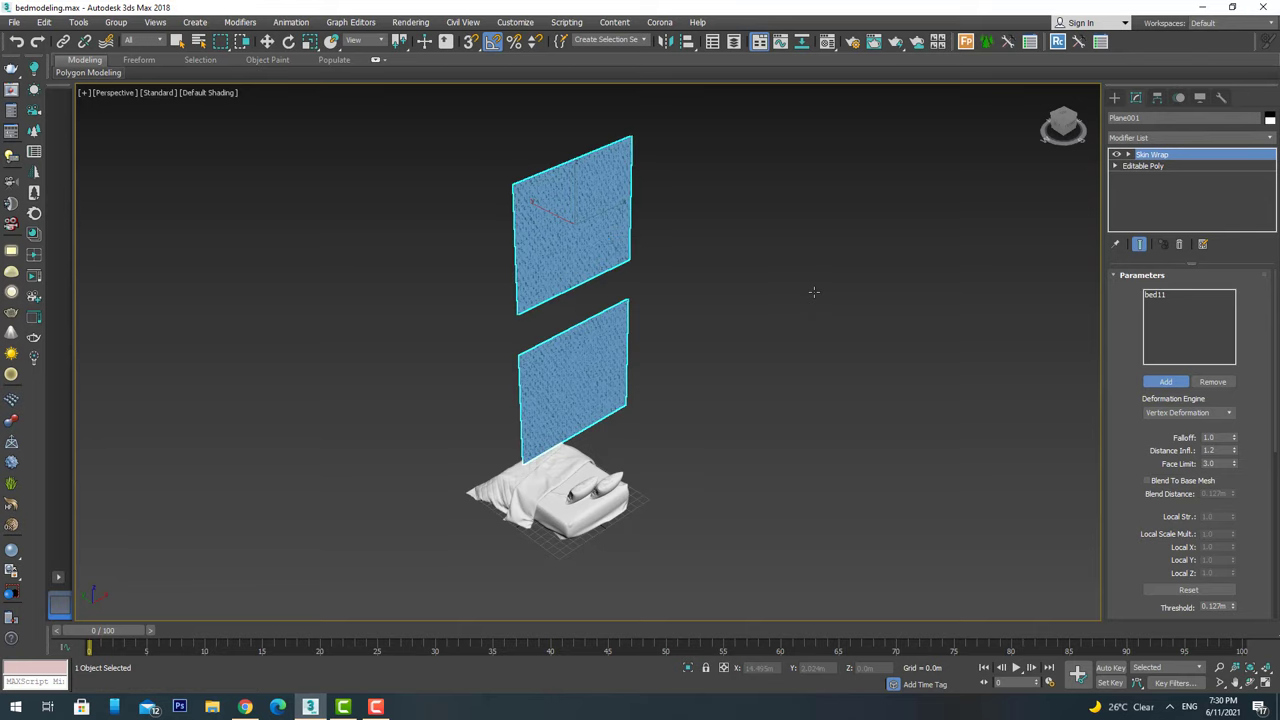
Raise the bed's morph amount so the planes drape over it.
key("w")
left_click(772, 498)
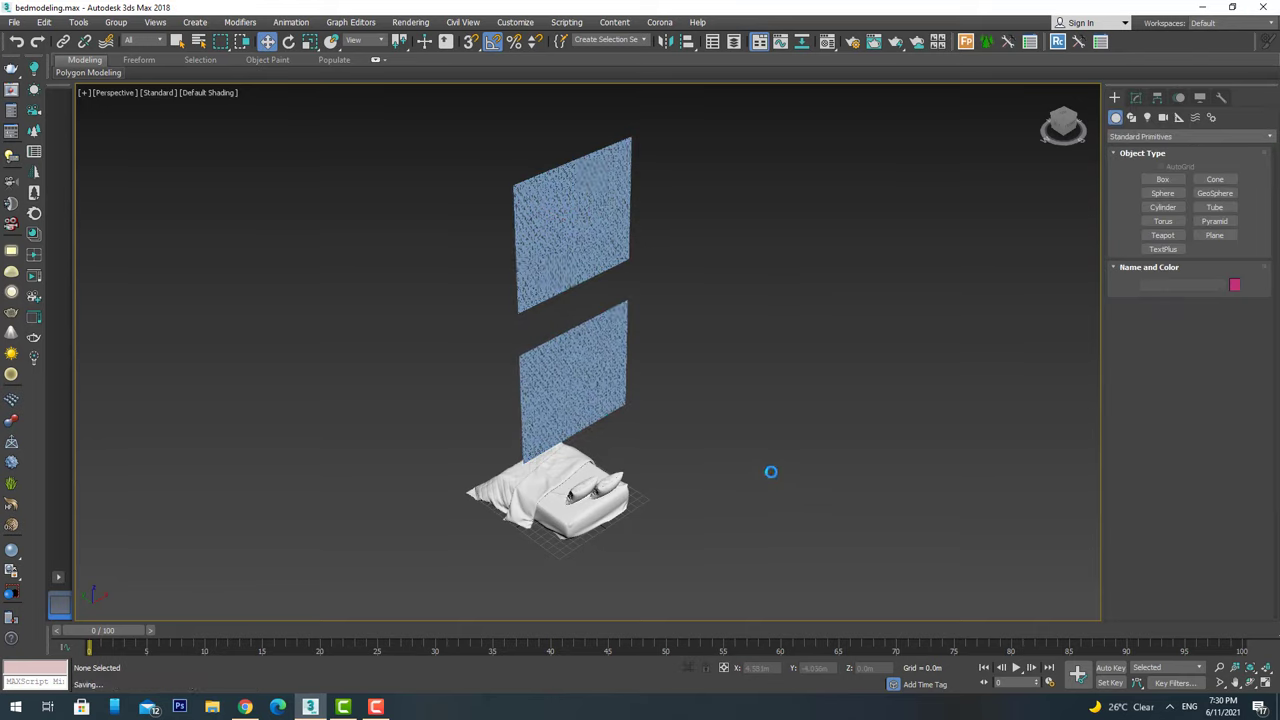
left_click(1136, 98)
left_click_drag(1237, 362, 1236, 325)
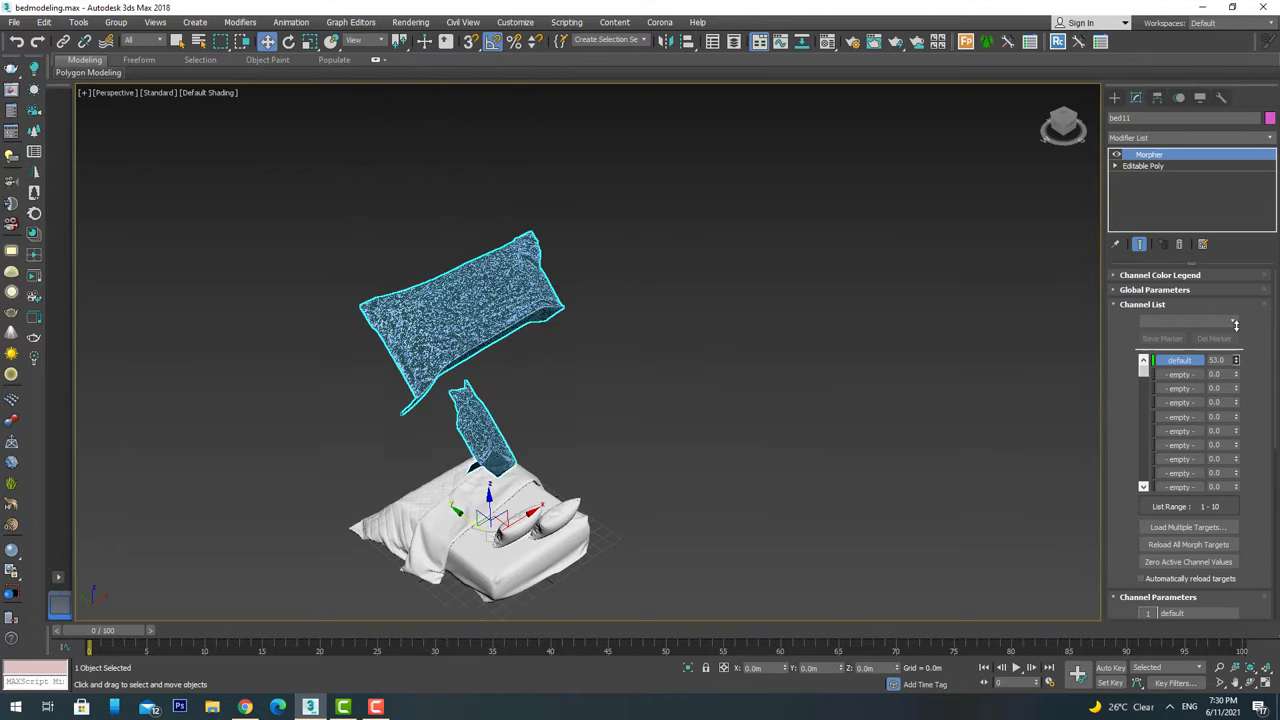
scroll(600, 400, "up", 5)
middle_click_drag(600, 400, 690, 371, "alt")
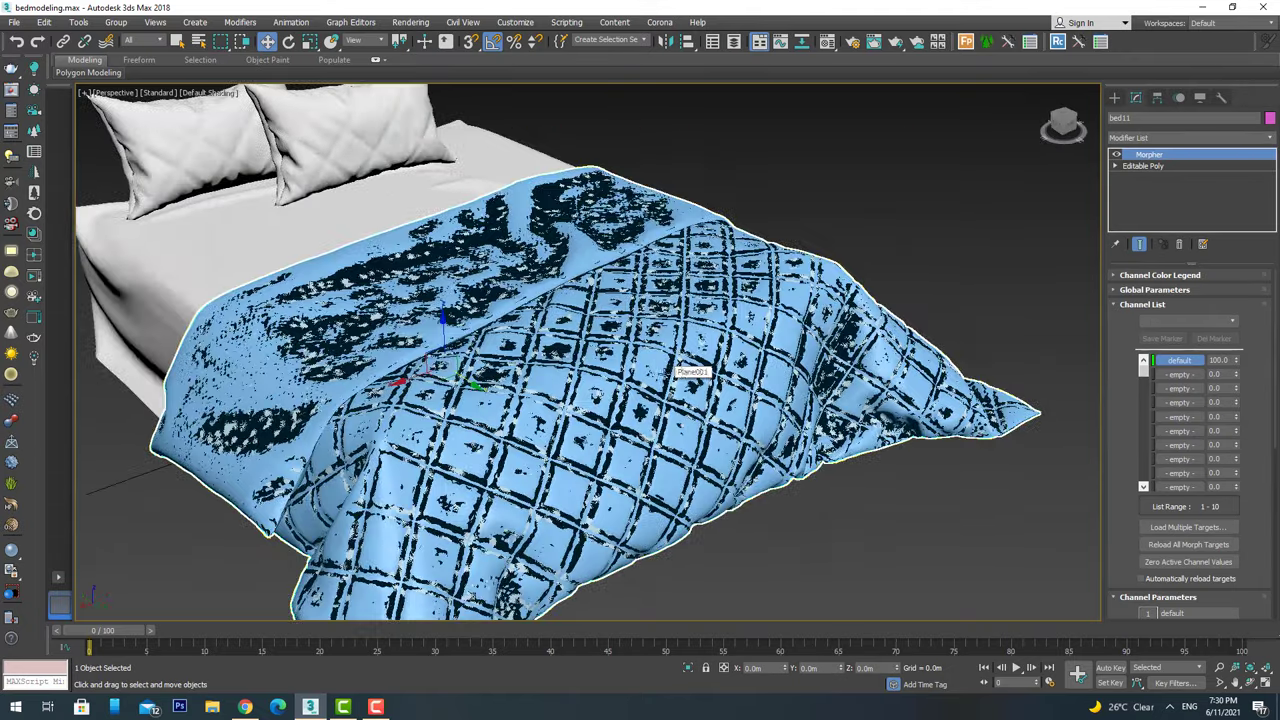
Change the blanket's viewport display options and view the whole bed.
right_click(776, 376)
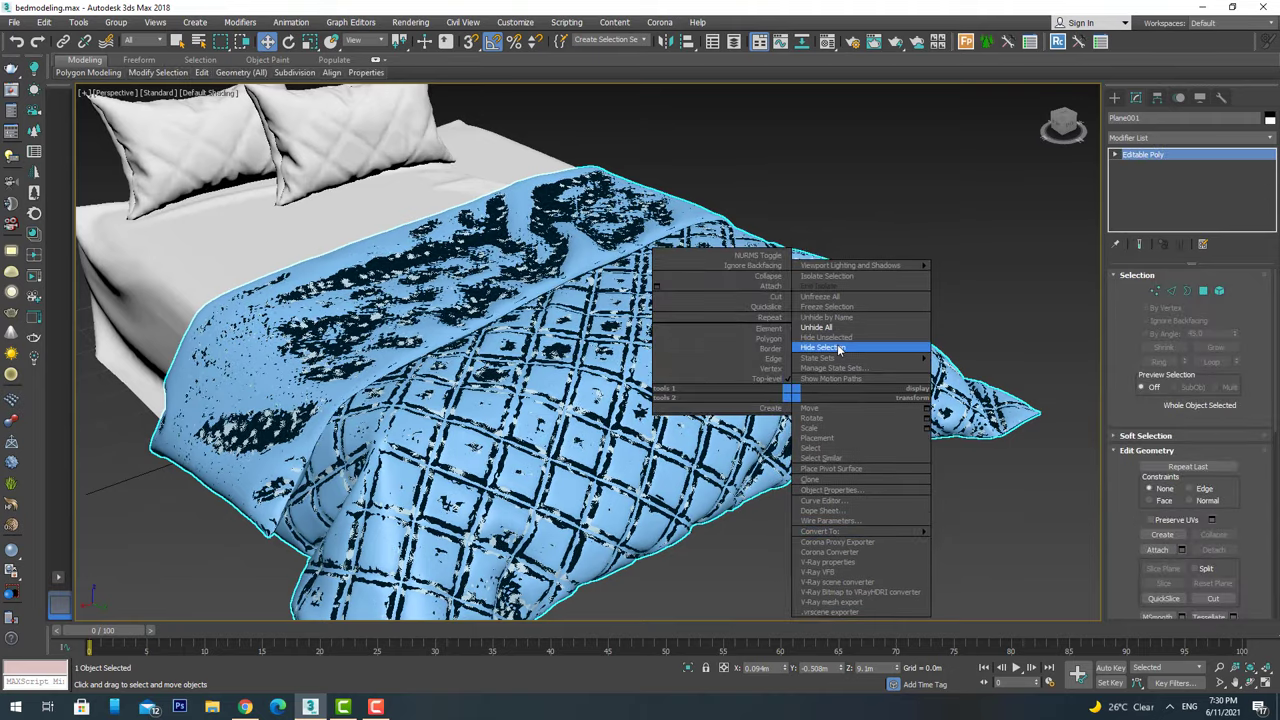
left_click(815, 424)
right_click(795, 310)
left_click(857, 266)
middle_click_drag(600, 350, 680, 350, "alt")
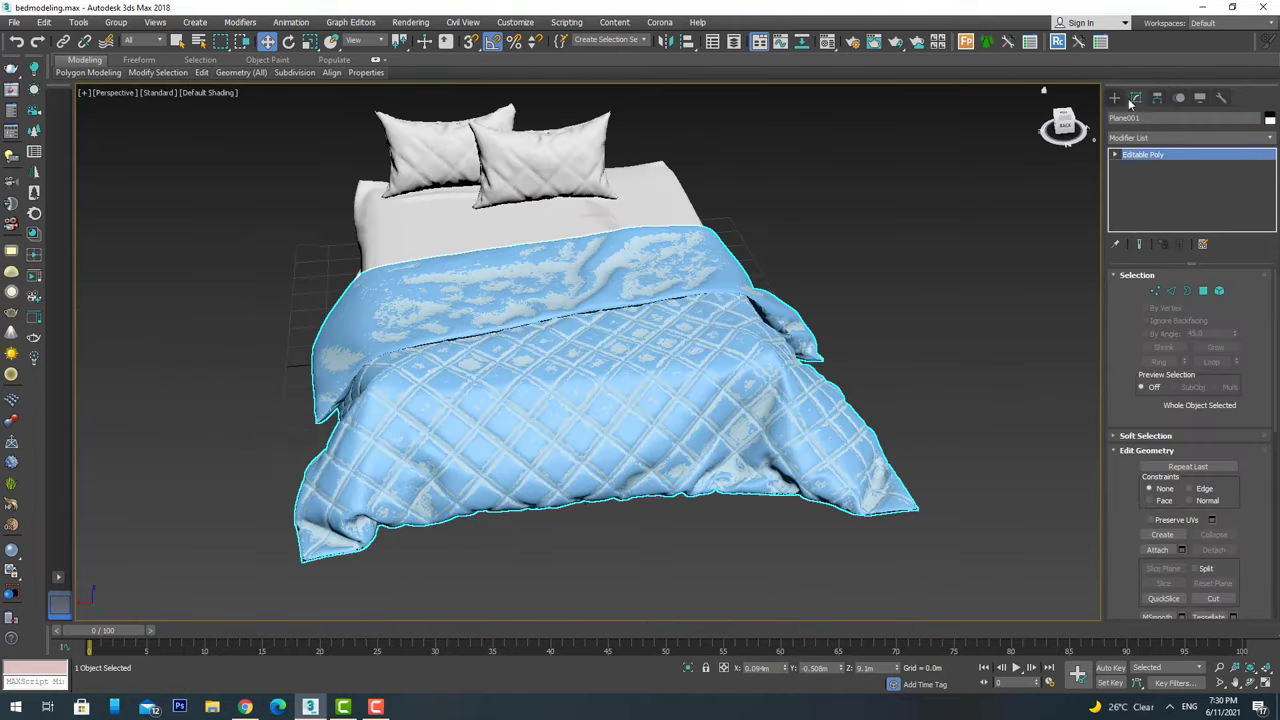
Center the blanket's pivot on the object using Affect Pivot Only.
left_click(1157, 97)
left_click(1189, 189)
left_click(1193, 262)
left_click(1115, 97)
Move the blanket off the bed to the right and show edged faces with F4.
left_click_drag(420, 400, 705, 408)
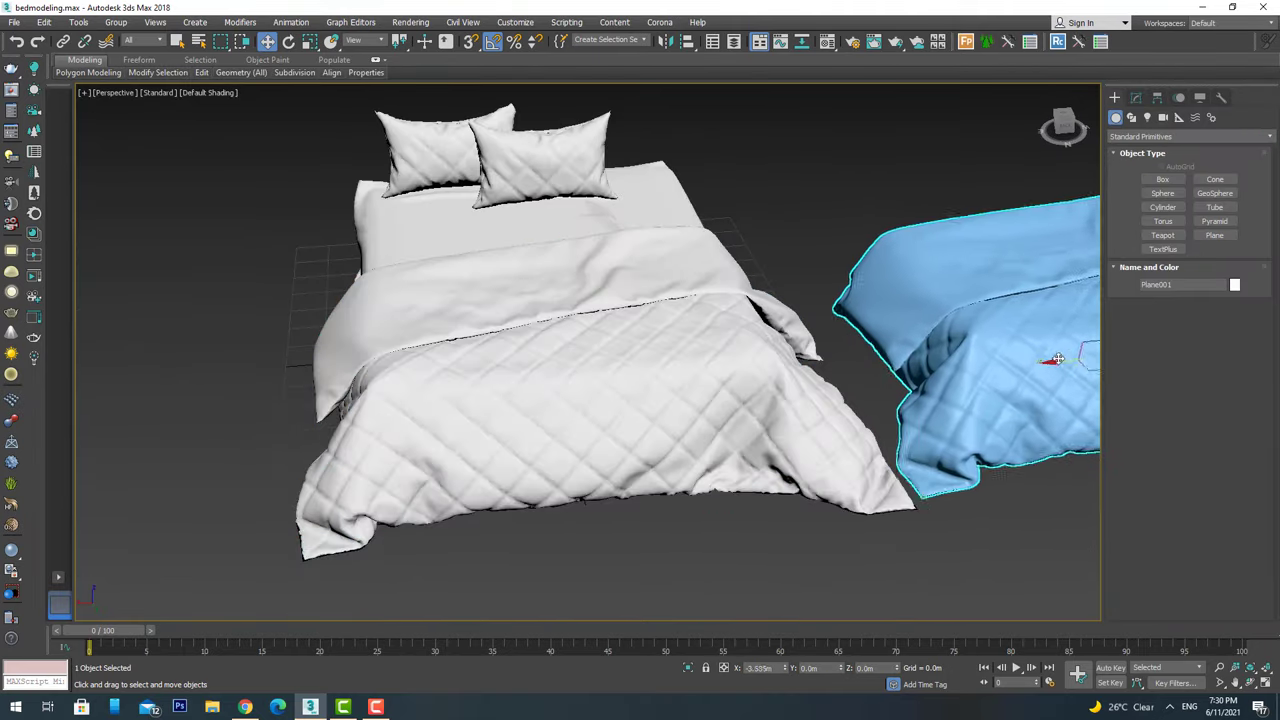
scroll(704, 408, "down", 2)
scroll(780, 490, "down", 3)
key("F4")
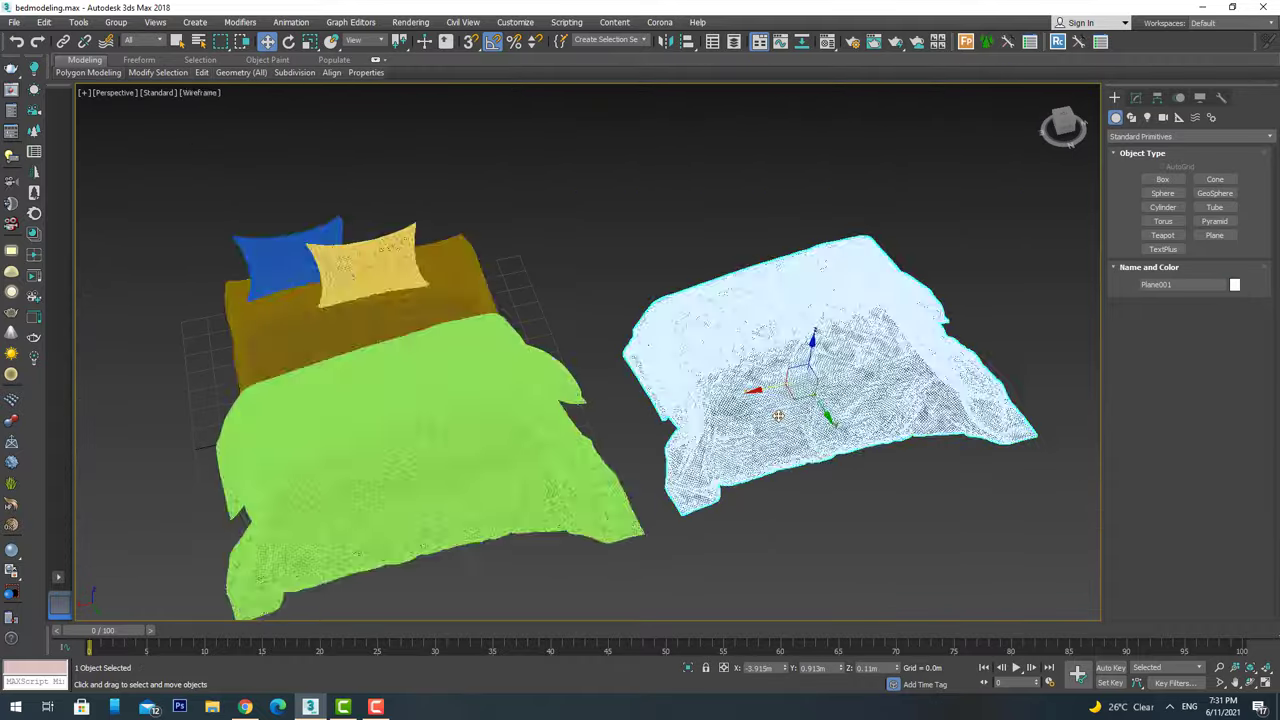
scroll(739, 387, "up", 8)
scroll(739, 387, "down", 6)
mouse_move(629, 371)
middle_mouse_down("alt")
mouse_move(614, 386)
mouse_move(756, 278)
middle_mouse_up("alt")
In edge mode, pick several edges along the blanket's crease seam.
key("2")
scroll(756, 278, "up", 5)
scroll(700, 330, "up", 2)
mouse_move(700, 330)
middle_mouse_down("alt")
mouse_move(605, 378)
mouse_move(636, 421)
middle_mouse_up("alt")
scroll(605, 378, "up", 4)
scroll(605, 378, "down", 5)
scroll(636, 421, "up", 6)
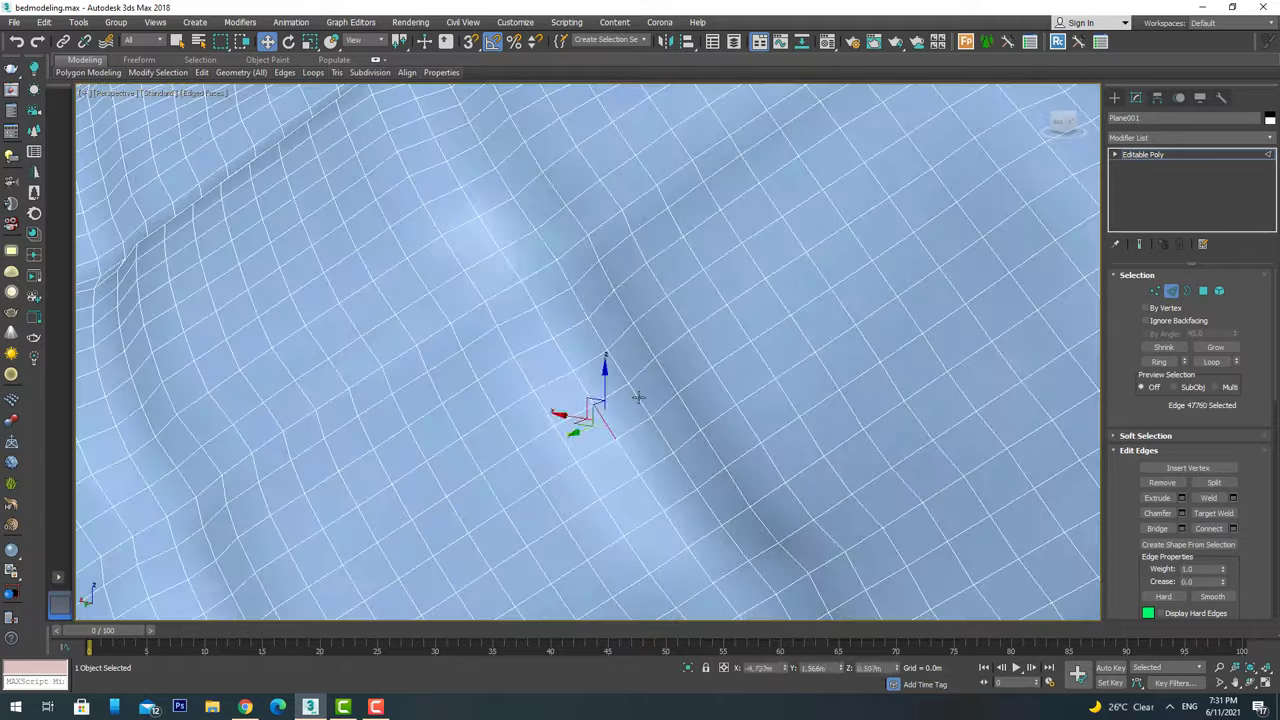
left_click(638, 397, "ctrl")
scroll(638, 397, "down", 3)
middle_click_drag(486, 466, 728, 376)
scroll(630, 422, "down", 4)
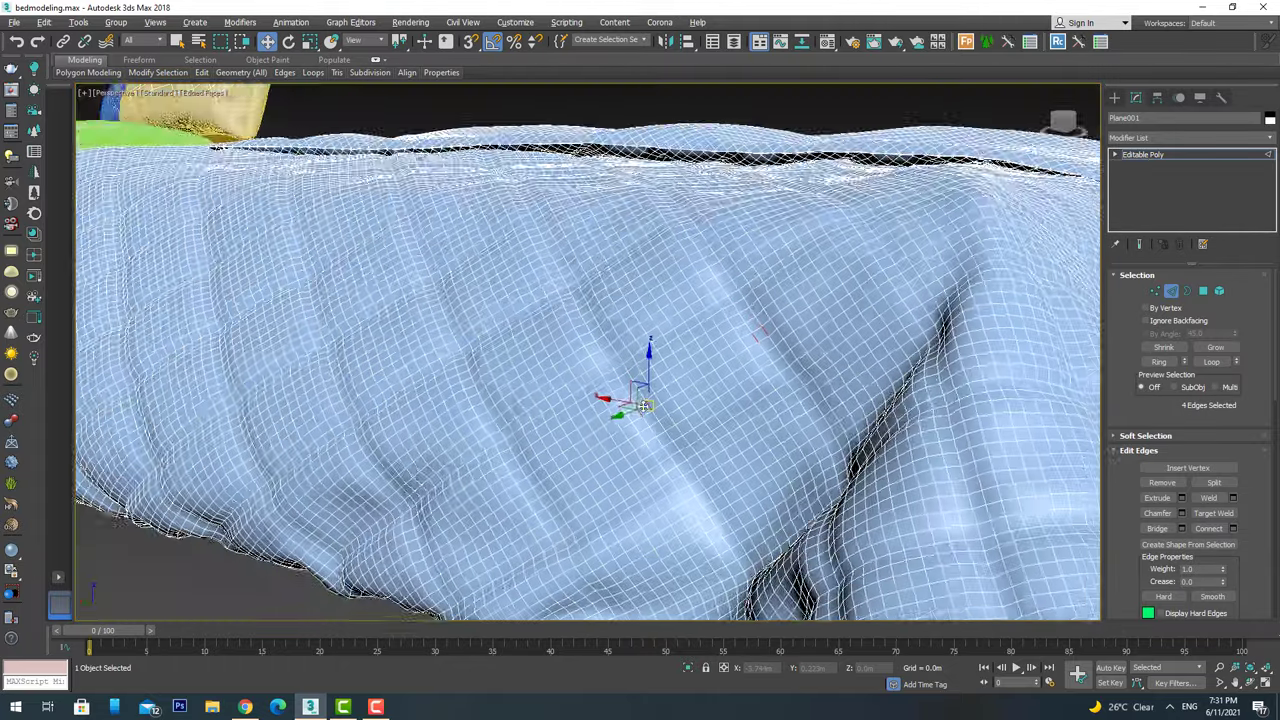
scroll(611, 434, "up", 4)
left_click(646, 447, "ctrl")
scroll(691, 366, "down", 4)
scroll(691, 366, "up", 4)
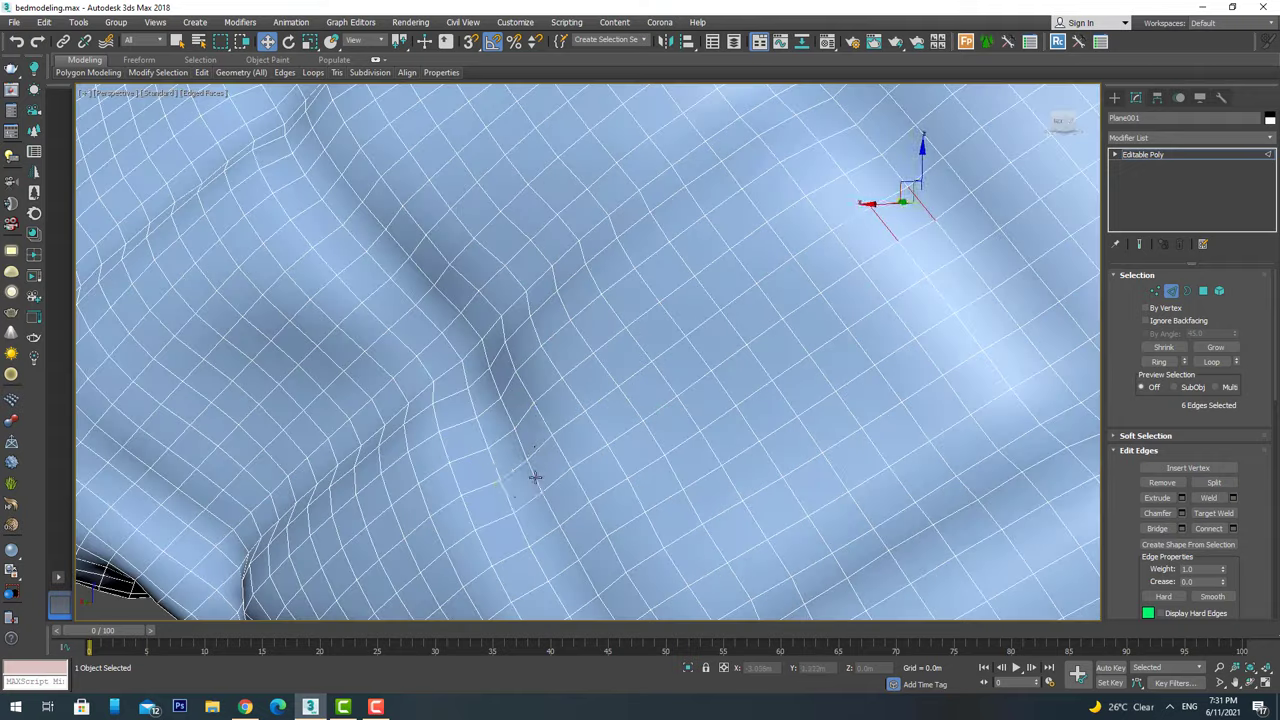
left_click(531, 474, "ctrl")
scroll(531, 474, "down", 4)
middle_click_drag(531, 474, 400, 560)
scroll(820, 328, "up", 4)
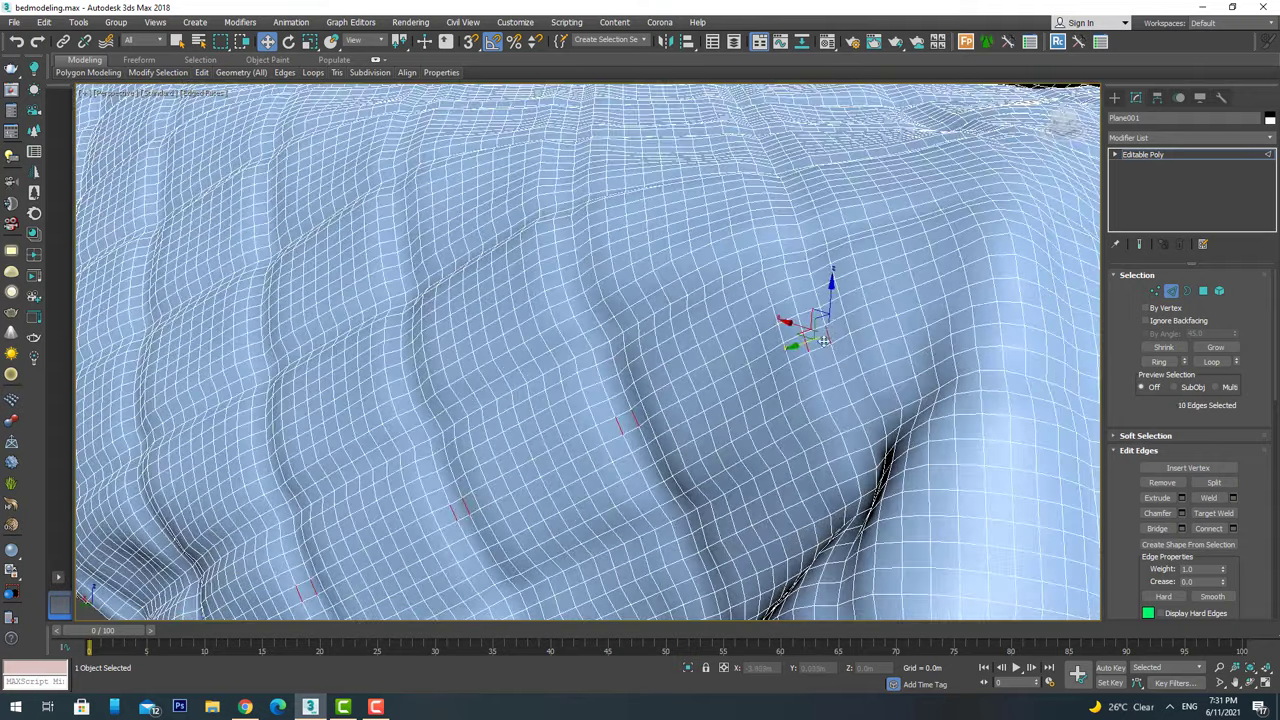
scroll(822, 341, "down", 4)
middle_click_drag(586, 383, 671, 366)
scroll(671, 366, "up", 4)
left_click(622, 262, "ctrl")
scroll(622, 262, "down", 2)
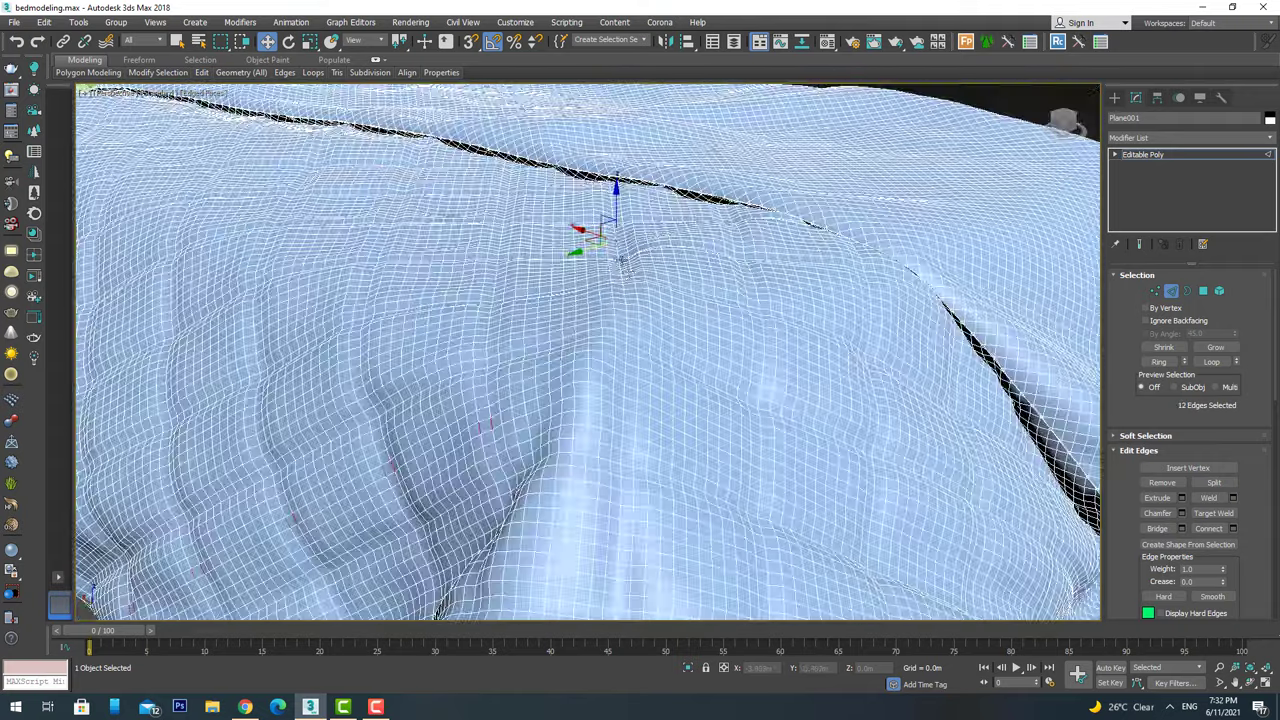
scroll(622, 262, "down", 4)
Extend the picked edges into full loops with Alt+L and loop two more quilting seams.
key("alt+l")
scroll(666, 270, "up", 5)
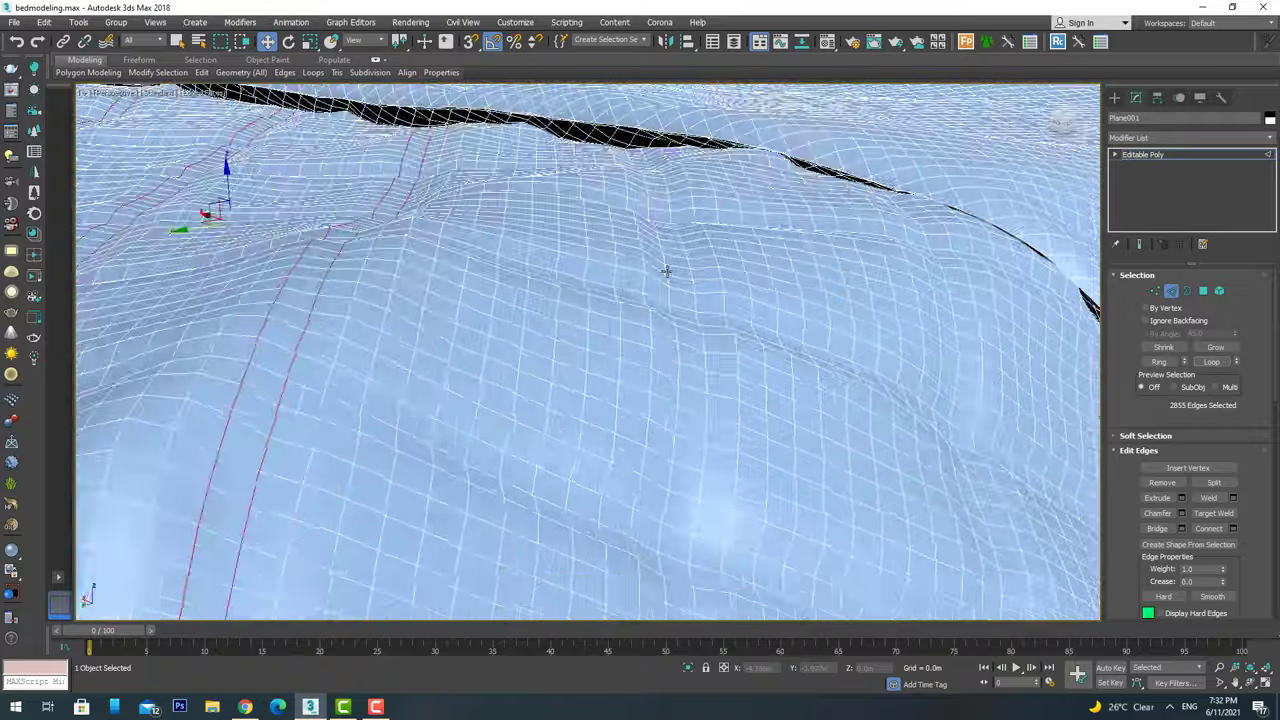
scroll(666, 270, "up", 4)
scroll(562, 290, "down", 3)
scroll(632, 266, "down", 3)
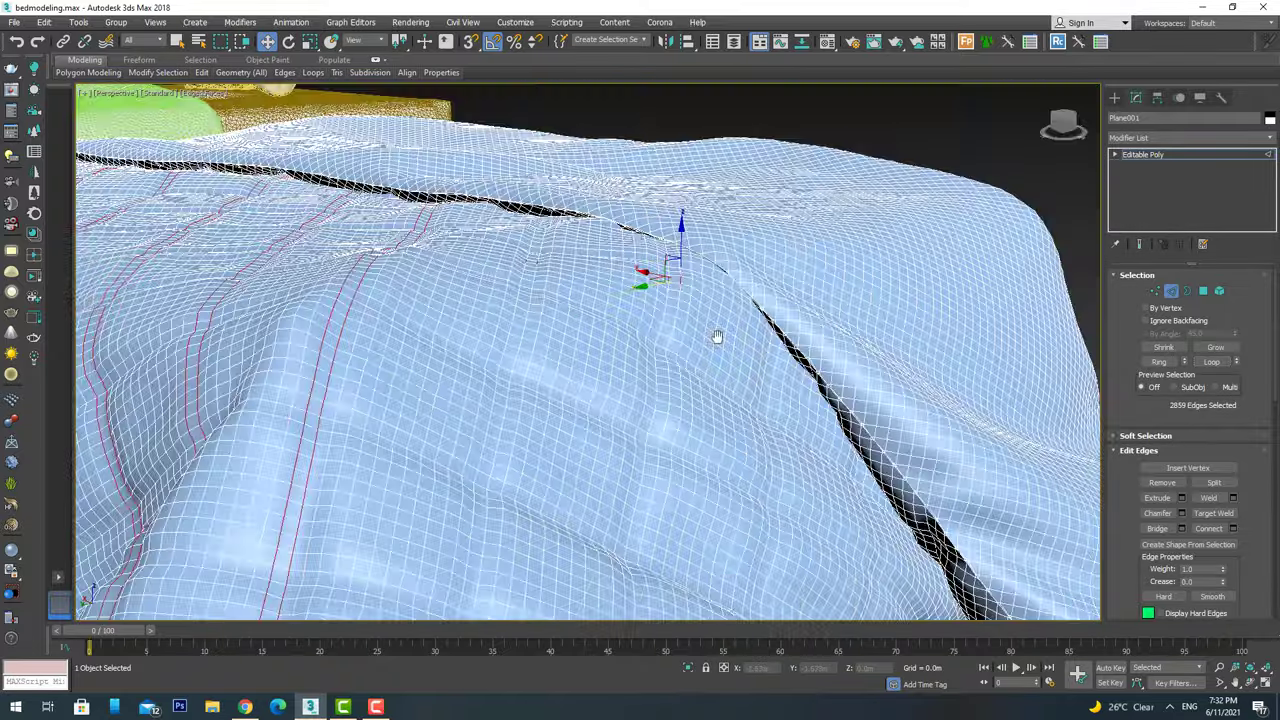
scroll(717, 337, "up", 5)
left_click(637, 293, "ctrl")
key("alt+l")
scroll(637, 293, "down", 3)
scroll(680, 260, "up", 4)
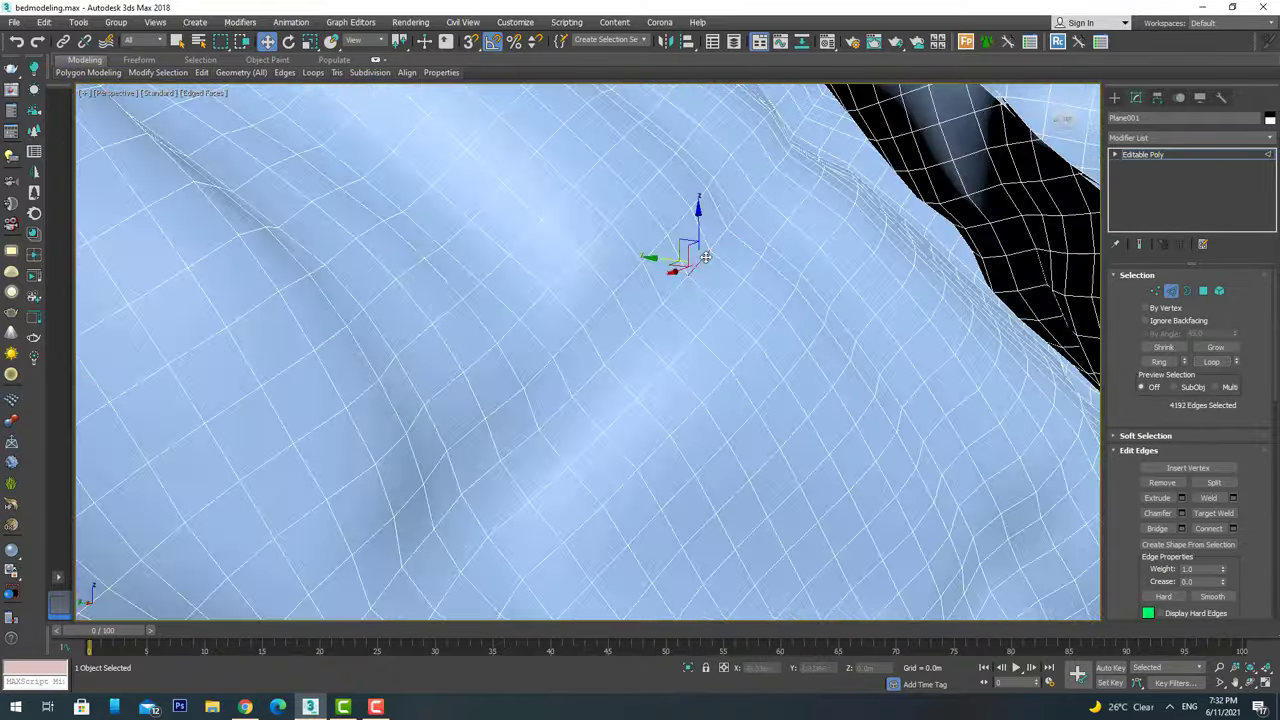
left_click(720, 280, "ctrl")
key("alt+l")
scroll(720, 280, "down", 4)
scroll(746, 348, "up", 5)
scroll(746, 348, "down", 4)
scroll(518, 362, "up", 5)
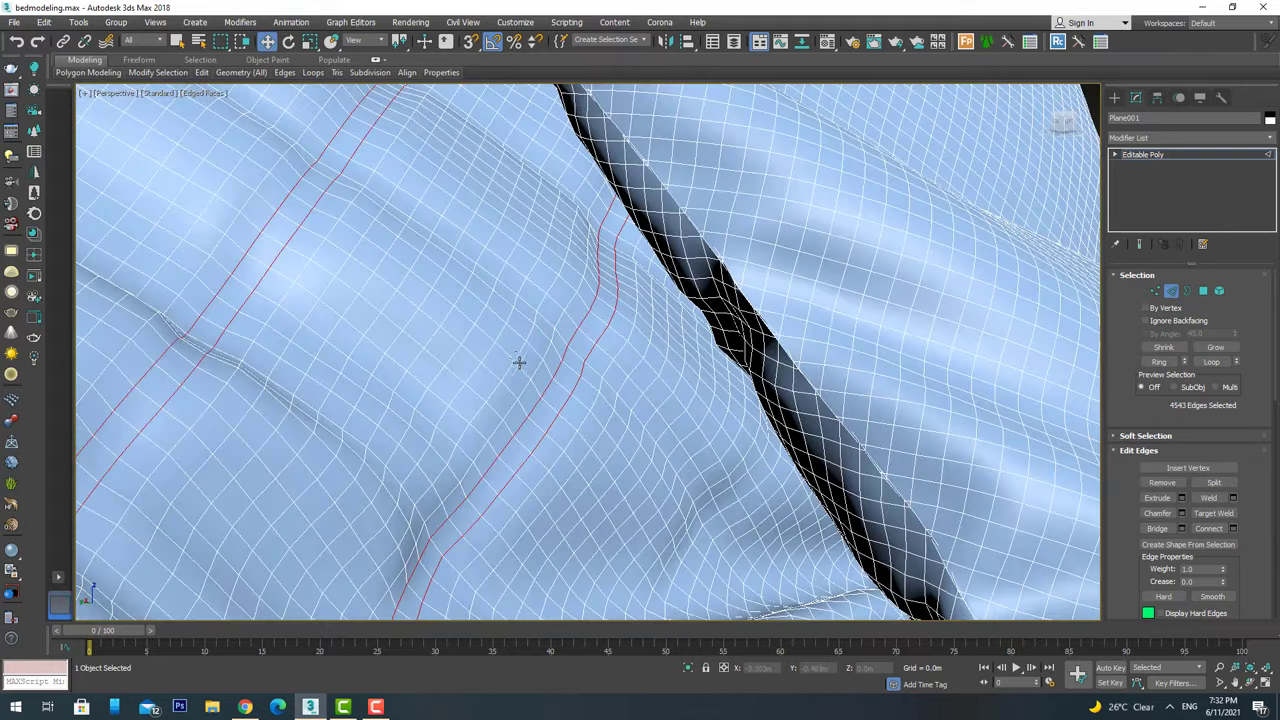
Add seam loops near the blanket's edge and along the hem to the selection.
middle_click_drag(405, 260, 483, 330, "alt")
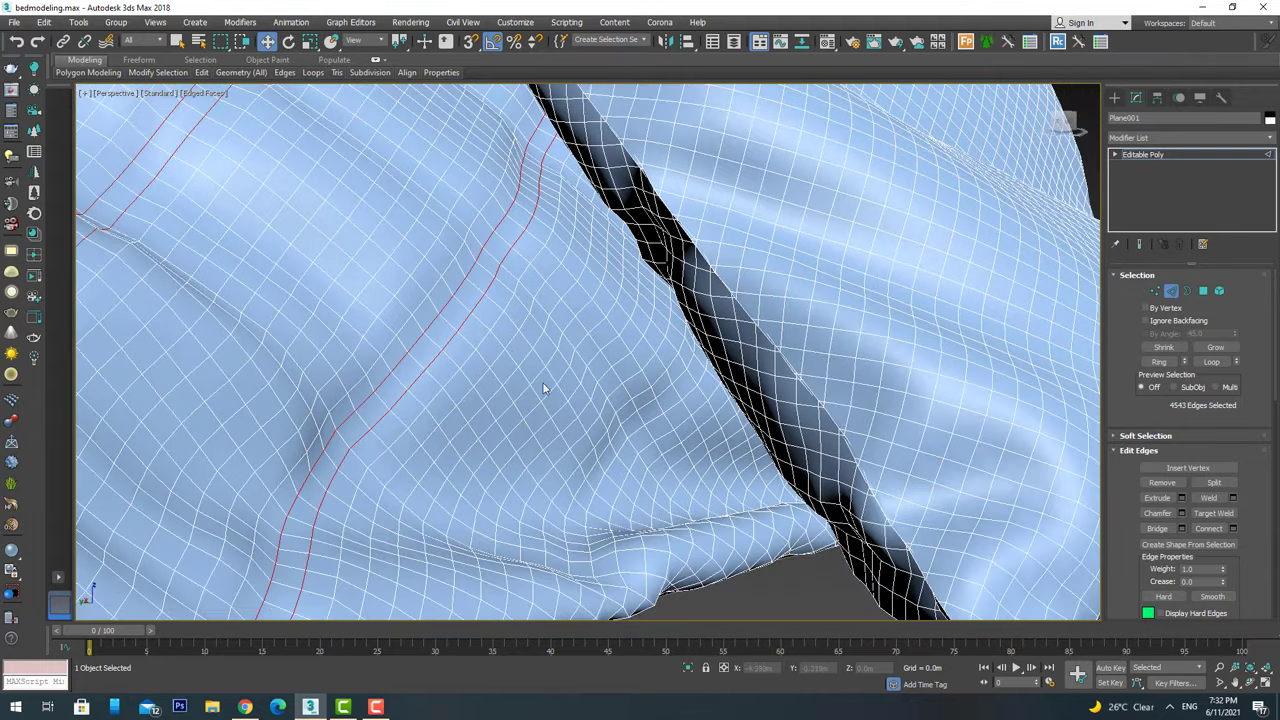
scroll(579, 453, "up", 5)
scroll(608, 470, "down", 5)
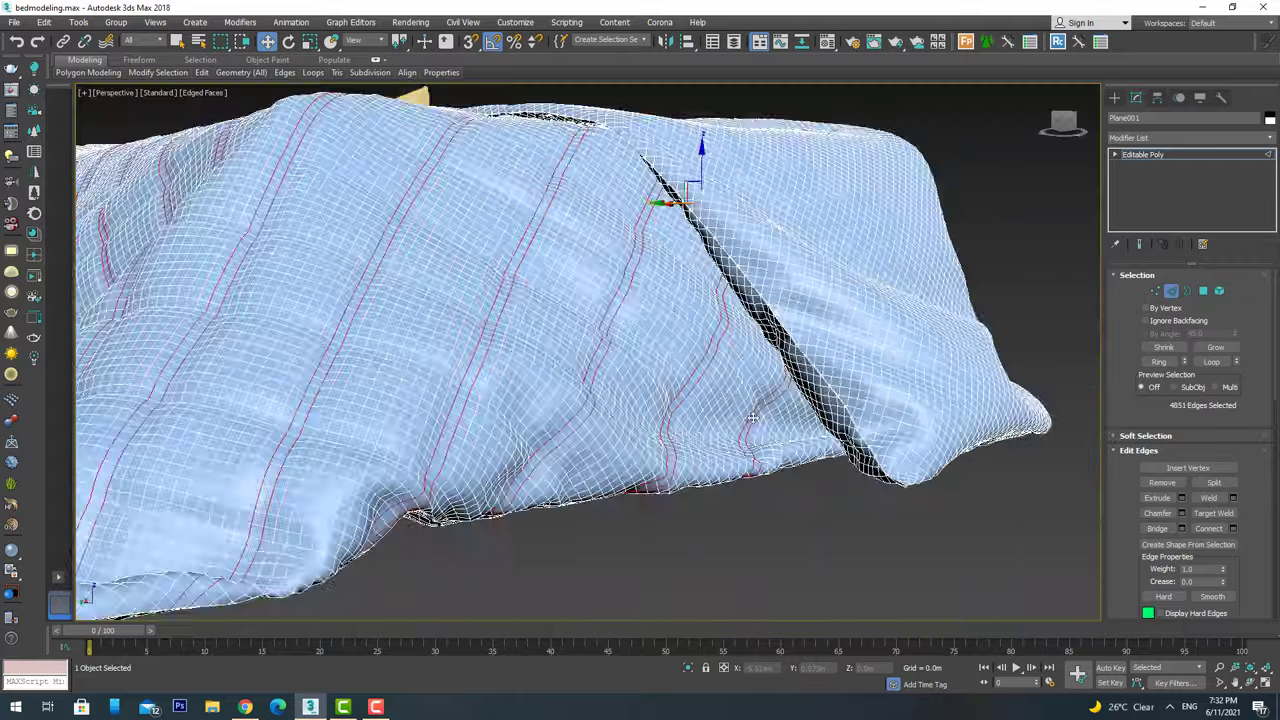
middle_click_drag(677, 171, 886, 229, "alt")
scroll(886, 229, "up", 3)
scroll(543, 357, "up", 3)
mouse_move(507, 369)
middle_mouse_down("alt")
mouse_move(466, 346)
mouse_move(671, 354)
middle_mouse_up("alt")
scroll(1000, 263, "down", 3)
scroll(730, 395, "up", 3)
left_click(730, 395, "ctrl")
double_click(730, 395, "ctrl")
scroll(730, 395, "down", 3)
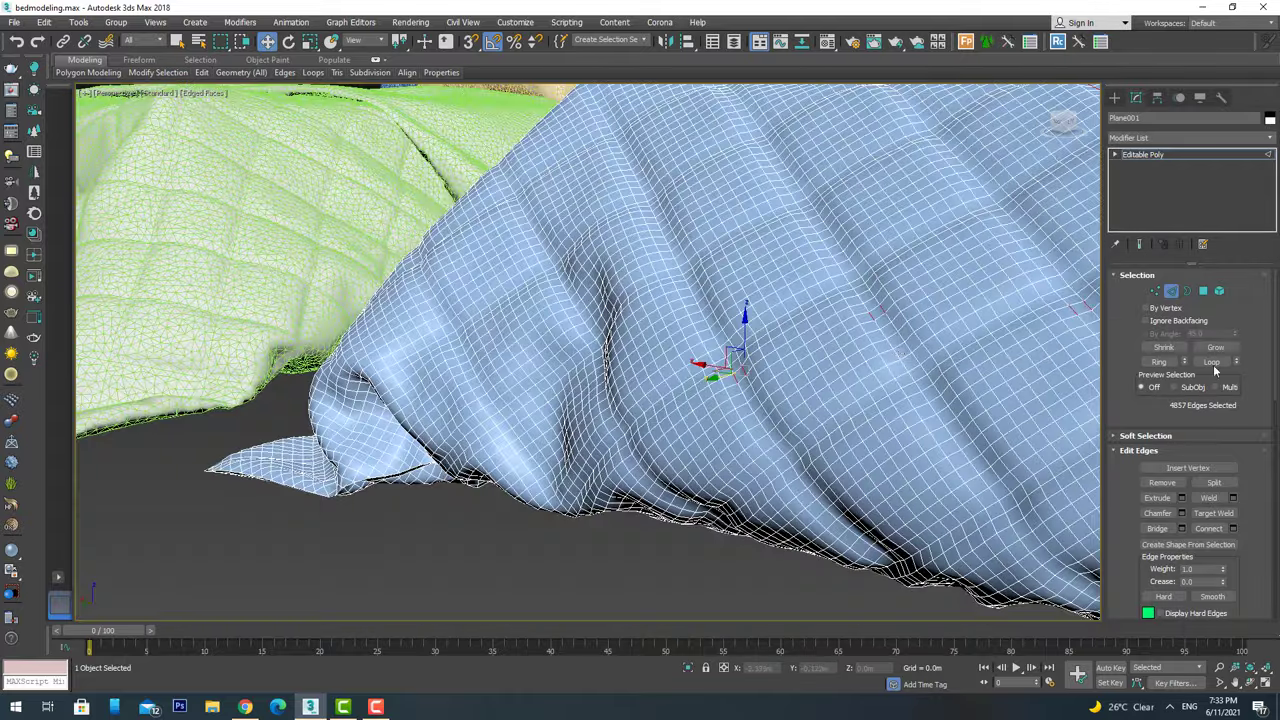
middle_click_drag(700, 400, 560, 429, "alt")
scroll(660, 386, "up", 3)
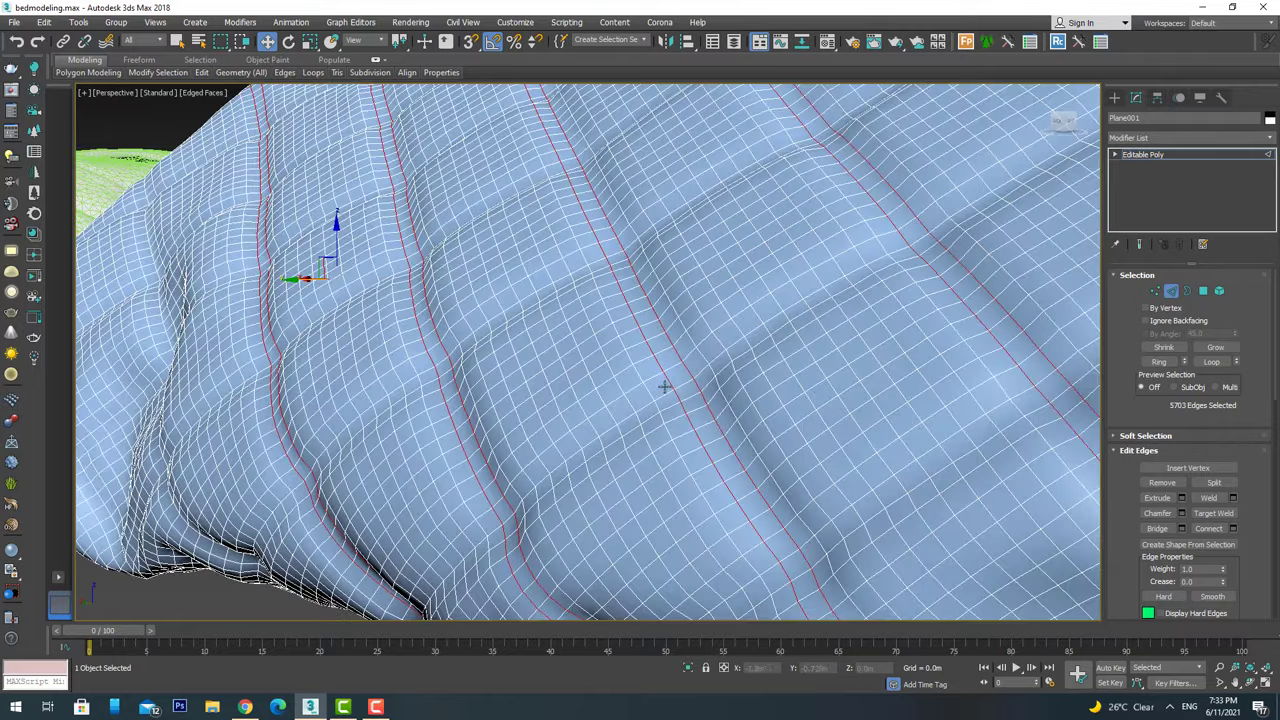
scroll(665, 387, "down", 3)
mouse_move(665, 387)
middle_mouse_down("alt")
mouse_move(626, 314)
mouse_move(743, 326)
middle_mouse_up("alt")
scroll(632, 320, "up", 3)
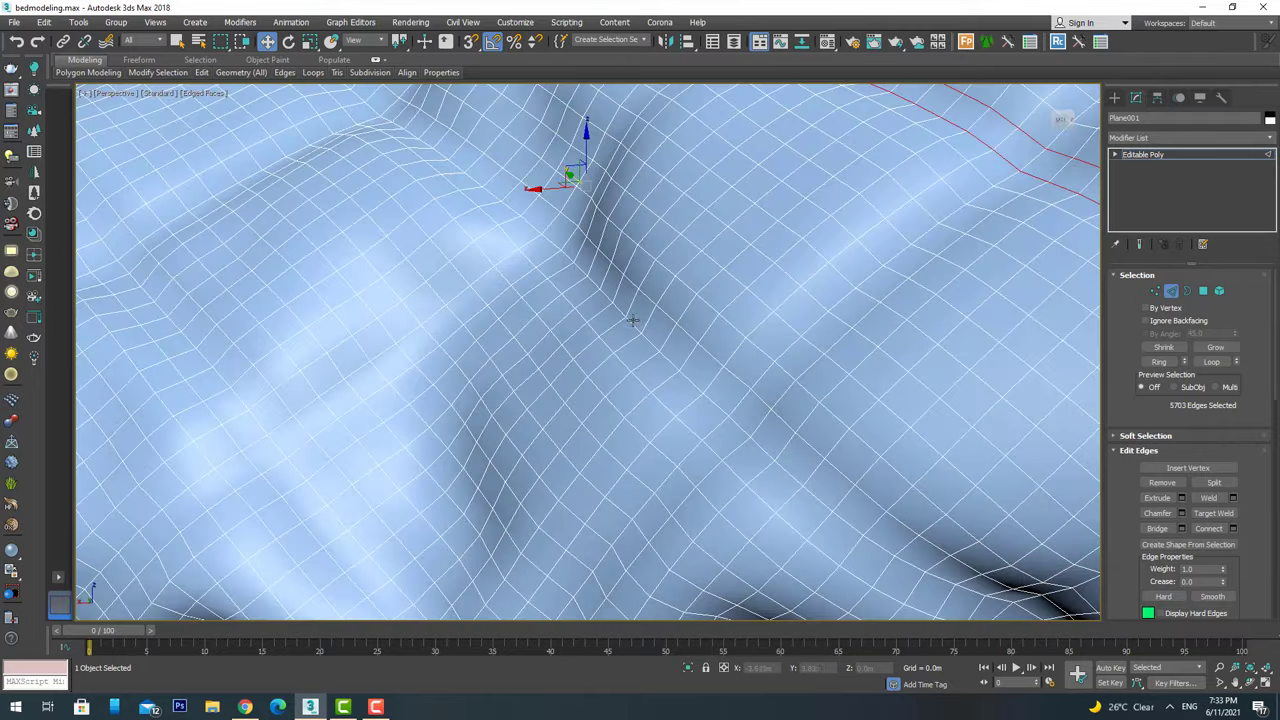
scroll(634, 326, "down", 3)
middle_click_drag(608, 326, 463, 303, "alt")
scroll(463, 303, "up", 3)
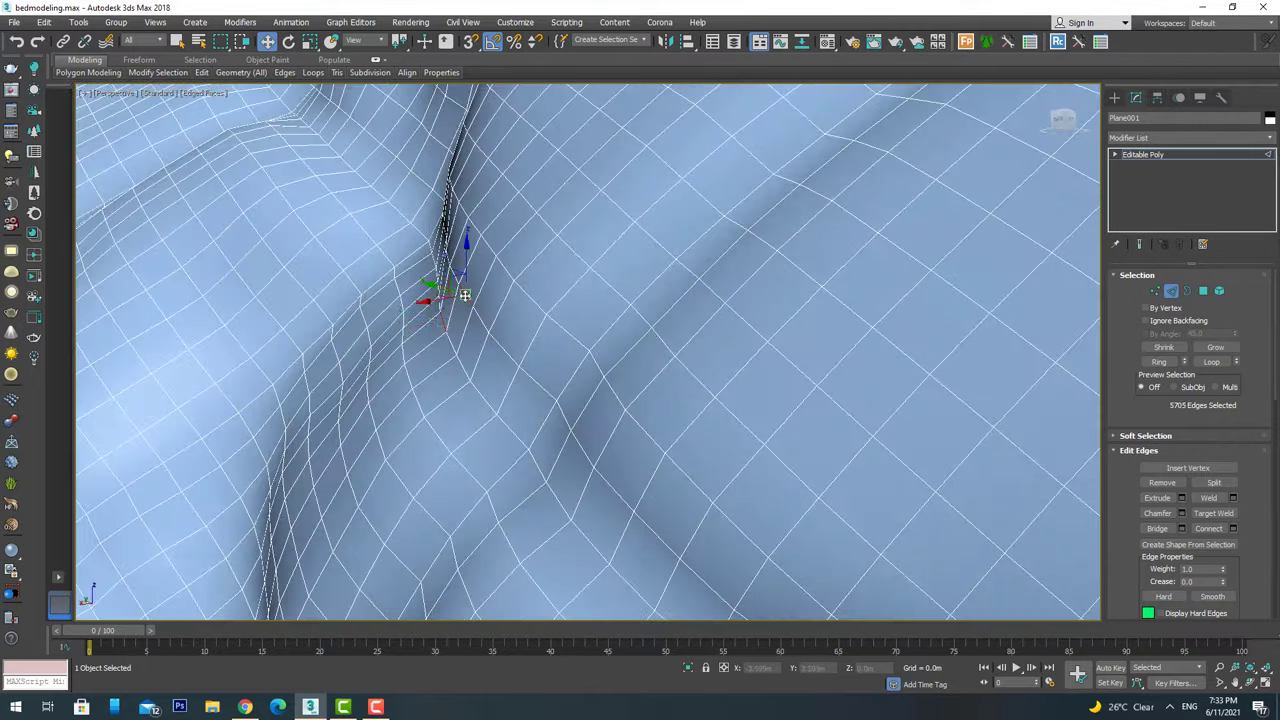
scroll(722, 288, "down", 3)
middle_click_drag(614, 357, 545, 372, "alt")
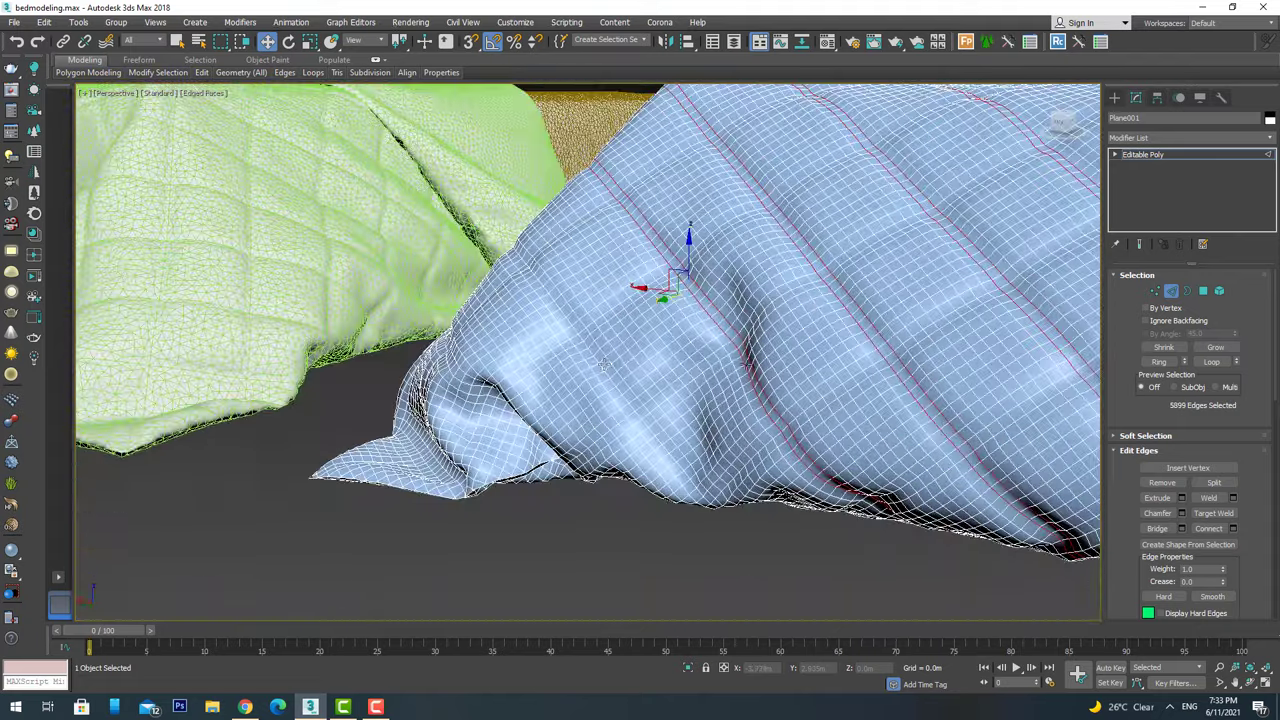
scroll(545, 372, "up", 3)
scroll(545, 372, "down", 3)
scroll(697, 331, "up", 3)
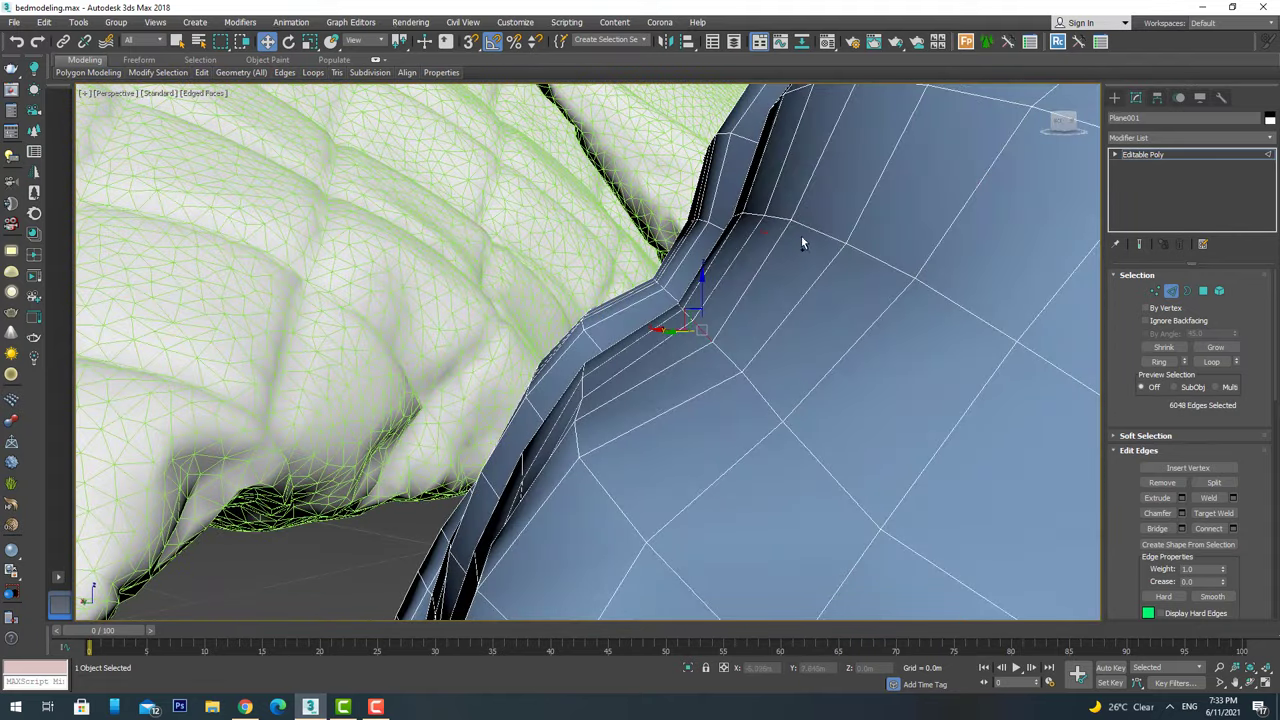
scroll(801, 243, "down", 3)
scroll(589, 523, "up", 3)
double_click(666, 400, "ctrl")
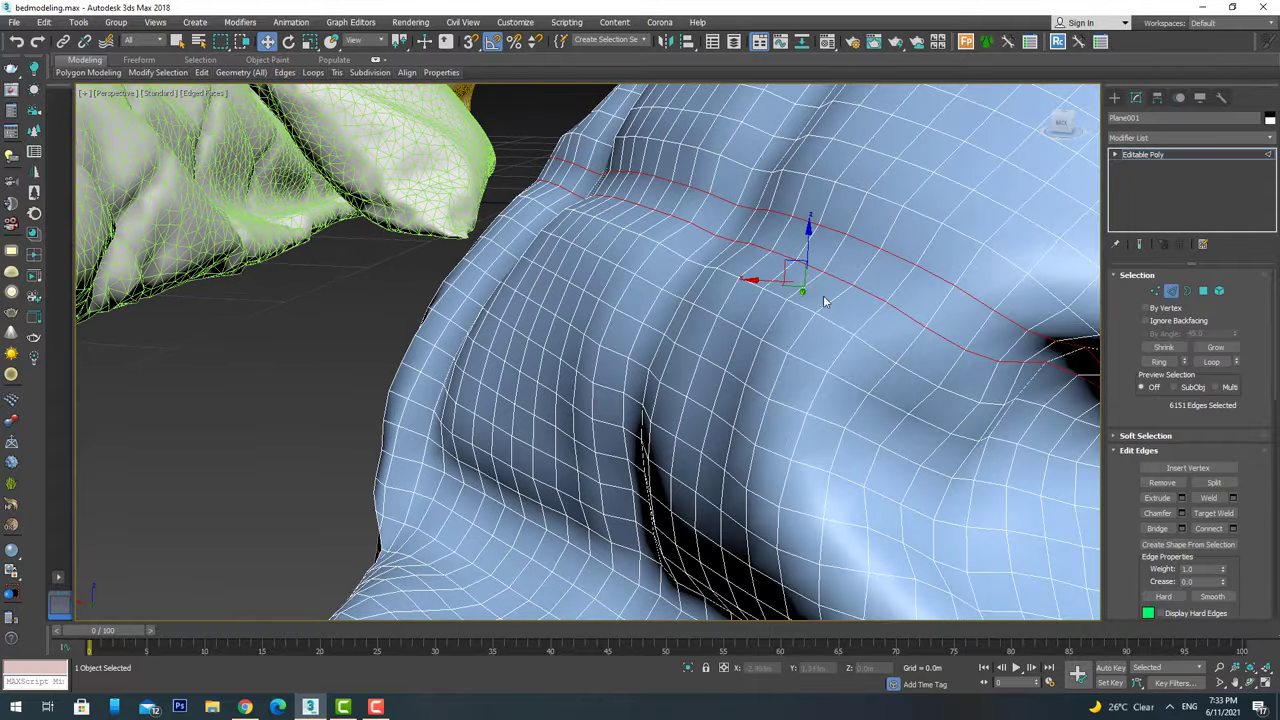
Grow the seam selection further with the panel's loop selection button.
middle_click_drag(736, 540, 797, 381, "alt")
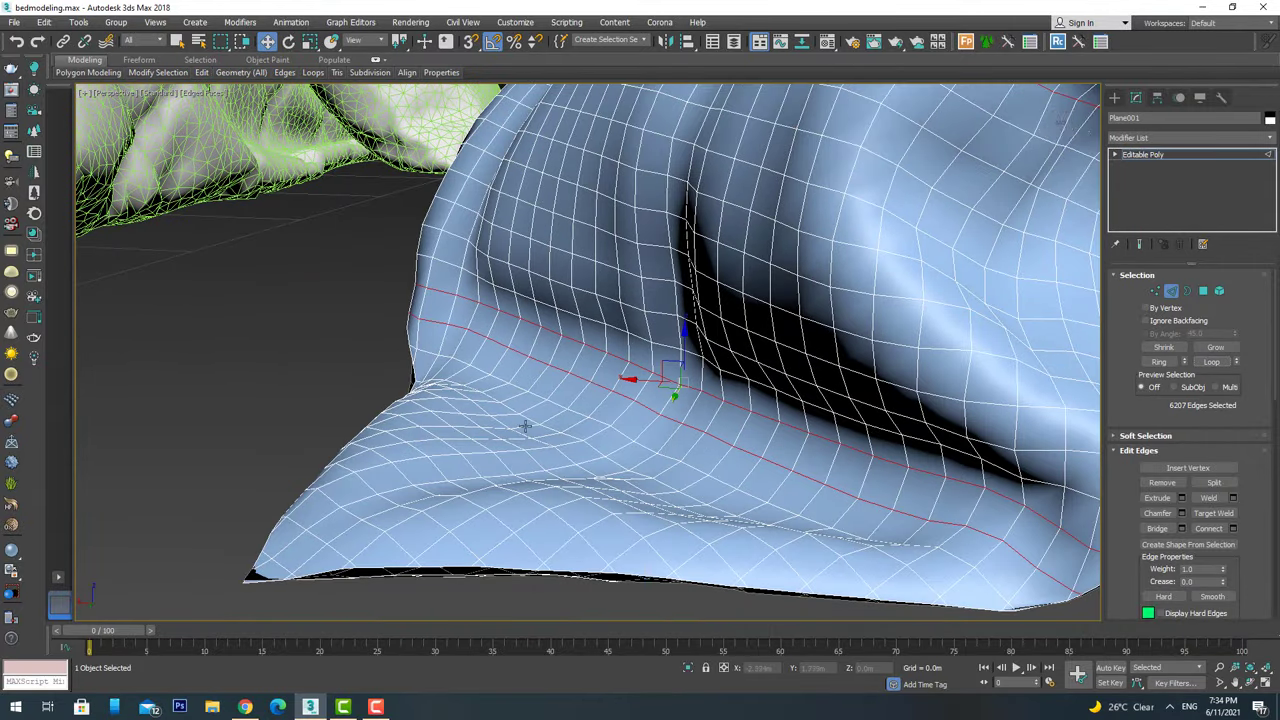
scroll(525, 426, "down", 3)
scroll(429, 277, "up", 5)
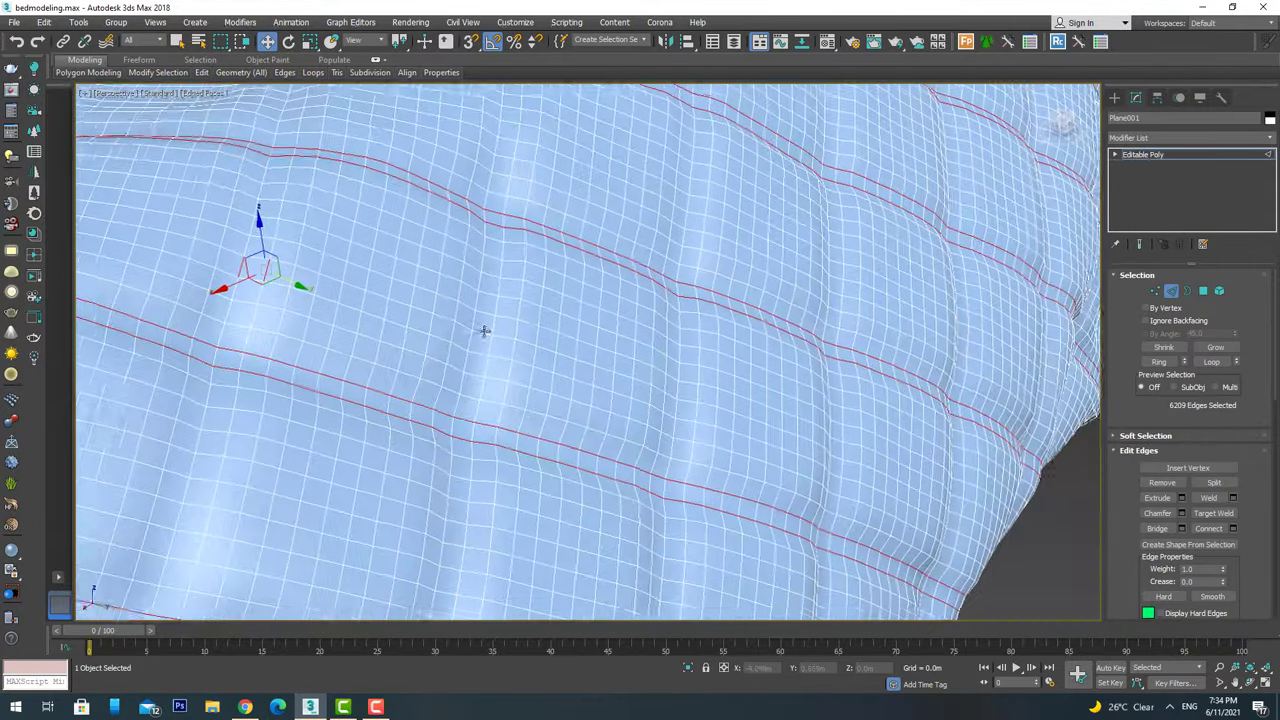
scroll(484, 331, "up", 5)
scroll(425, 330, "down", 5)
middle_click_drag(430, 330, 623, 380, "alt")
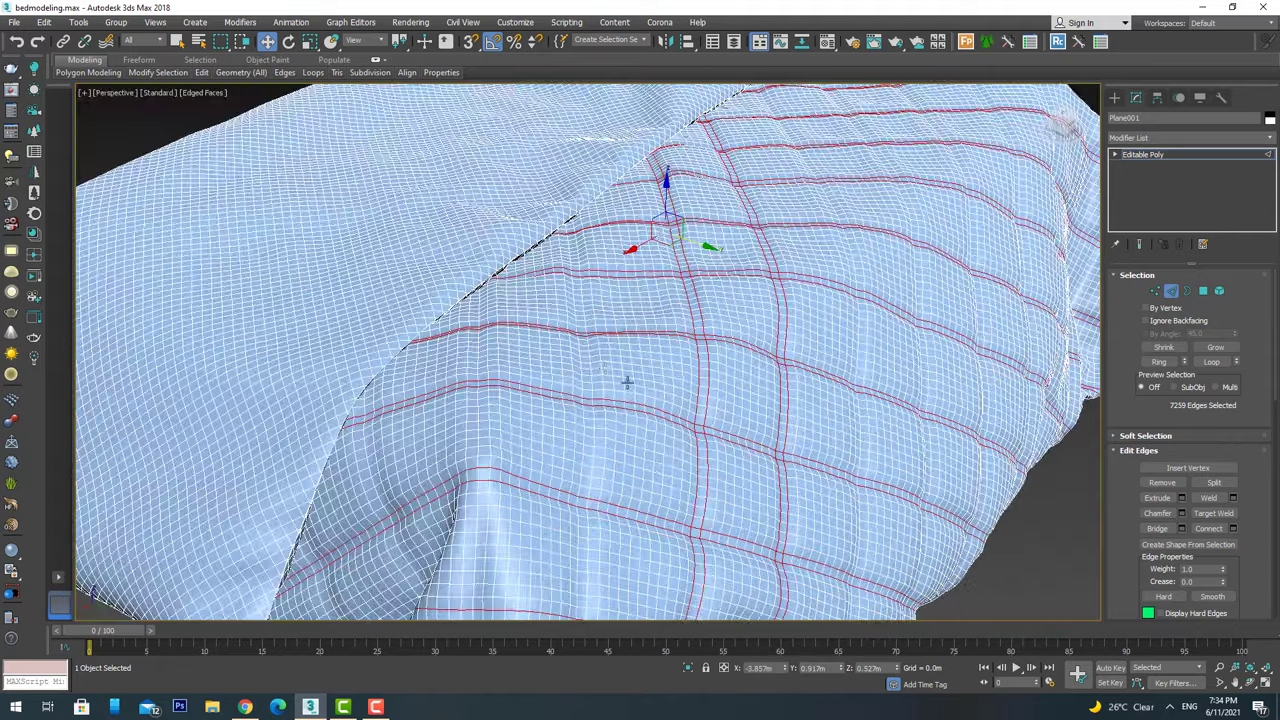
scroll(594, 320, "up", 4)
scroll(594, 320, "down", 3)
scroll(452, 326, "up", 4)
scroll(560, 363, "down", 4)
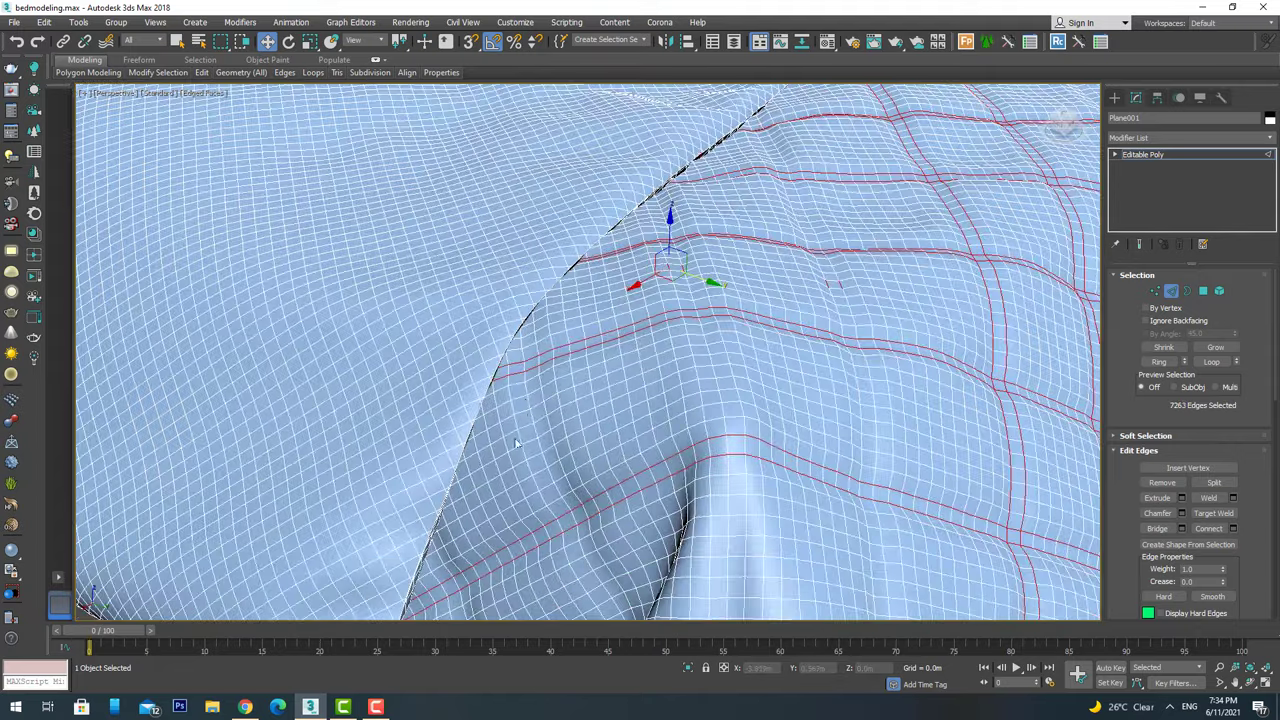
scroll(560, 363, "up", 4)
scroll(560, 363, "down", 4)
left_click(1195, 364)
scroll(640, 330, "down", 4)
scroll(640, 340, "up", 4)
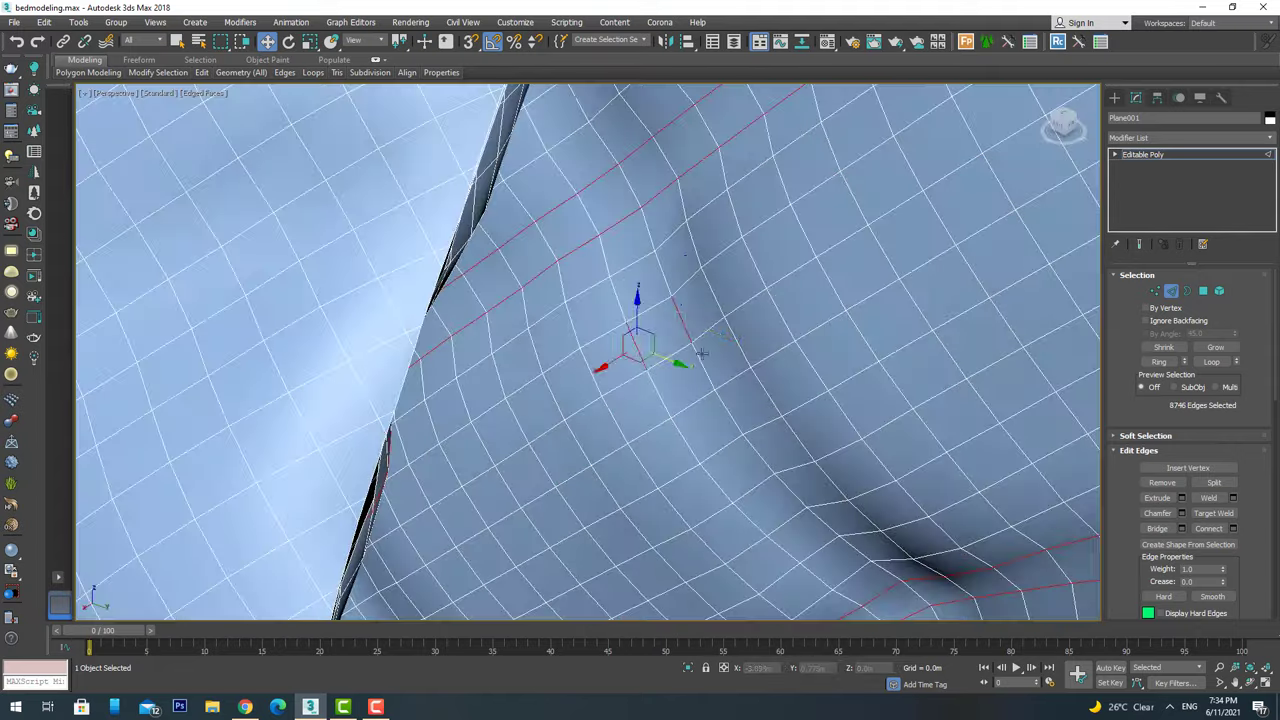
scroll(700, 354, "down", 4)
scroll(617, 295, "up", 4)
left_click(1197, 364)
scroll(520, 177, "down", 4)
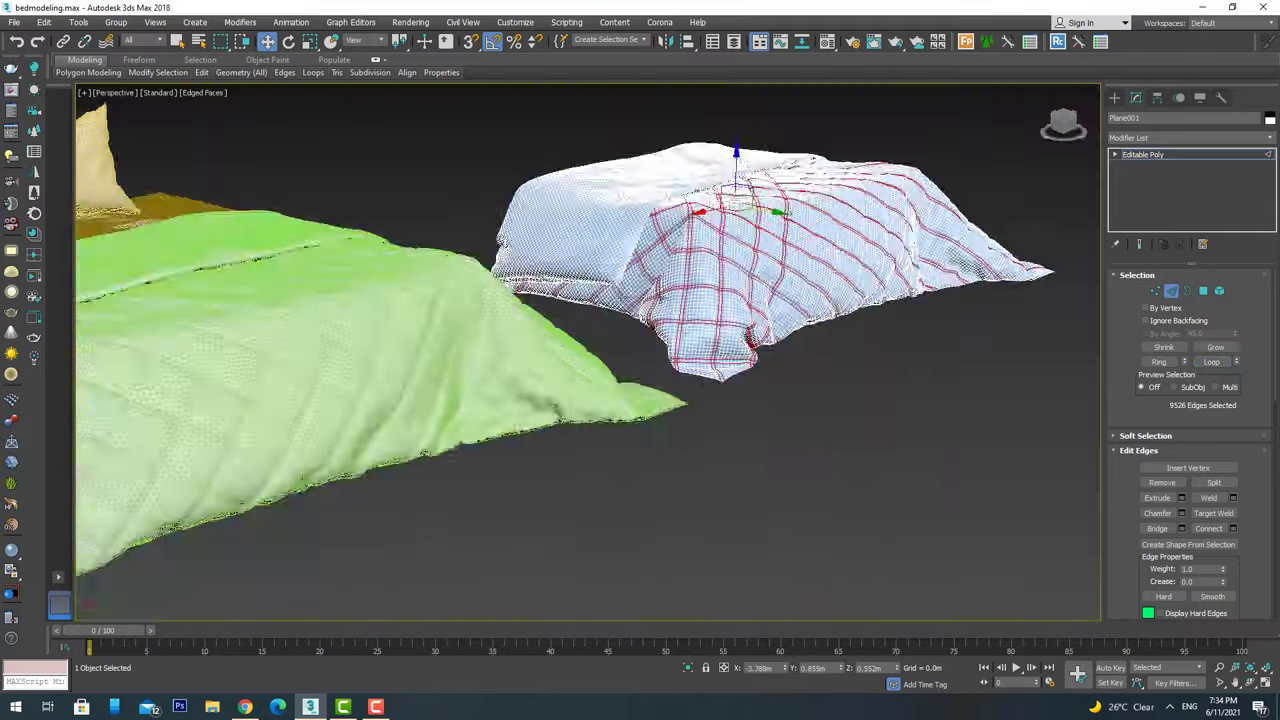
scroll(520, 177, "up", 4)
scroll(600, 174, "up", 3)
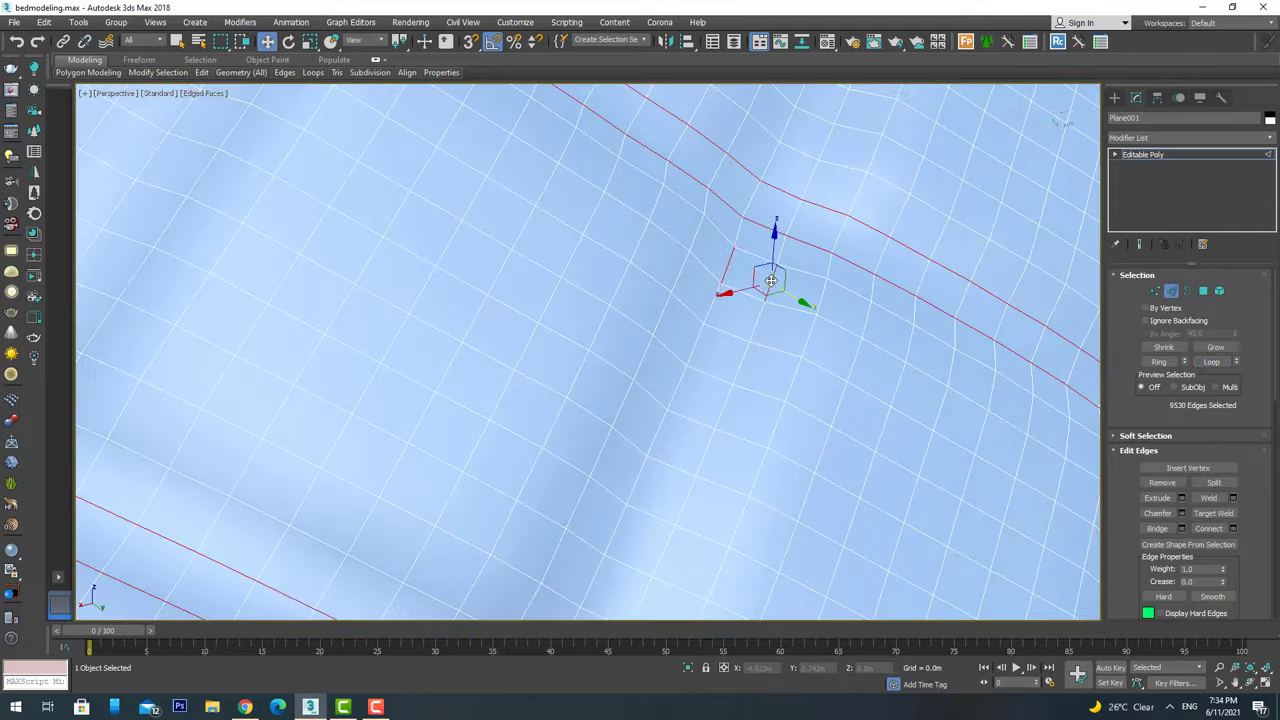
scroll(771, 280, "down", 4)
scroll(571, 251, "up", 4)
scroll(549, 275, "up", 2)
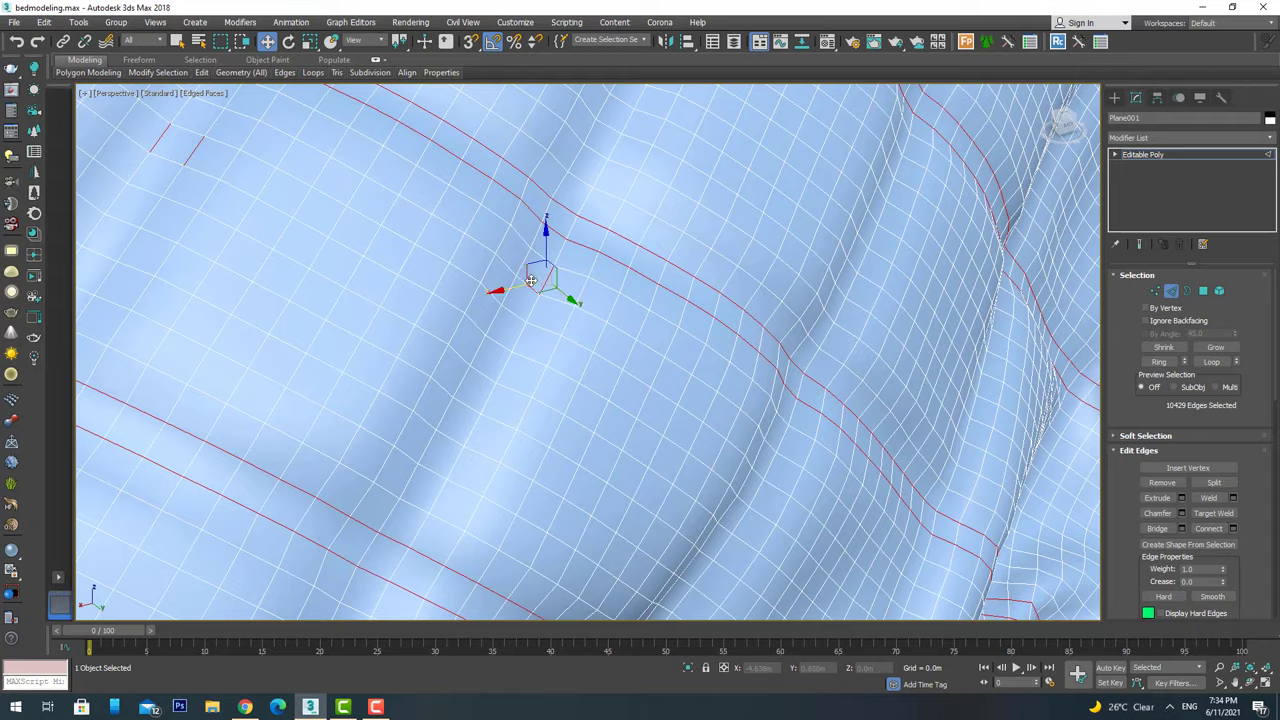
scroll(530, 280, "down", 4)
left_click(1211, 362)
scroll(603, 246, "up", 4)
left_click(1211, 362)
scroll(723, 280, "down", 3)
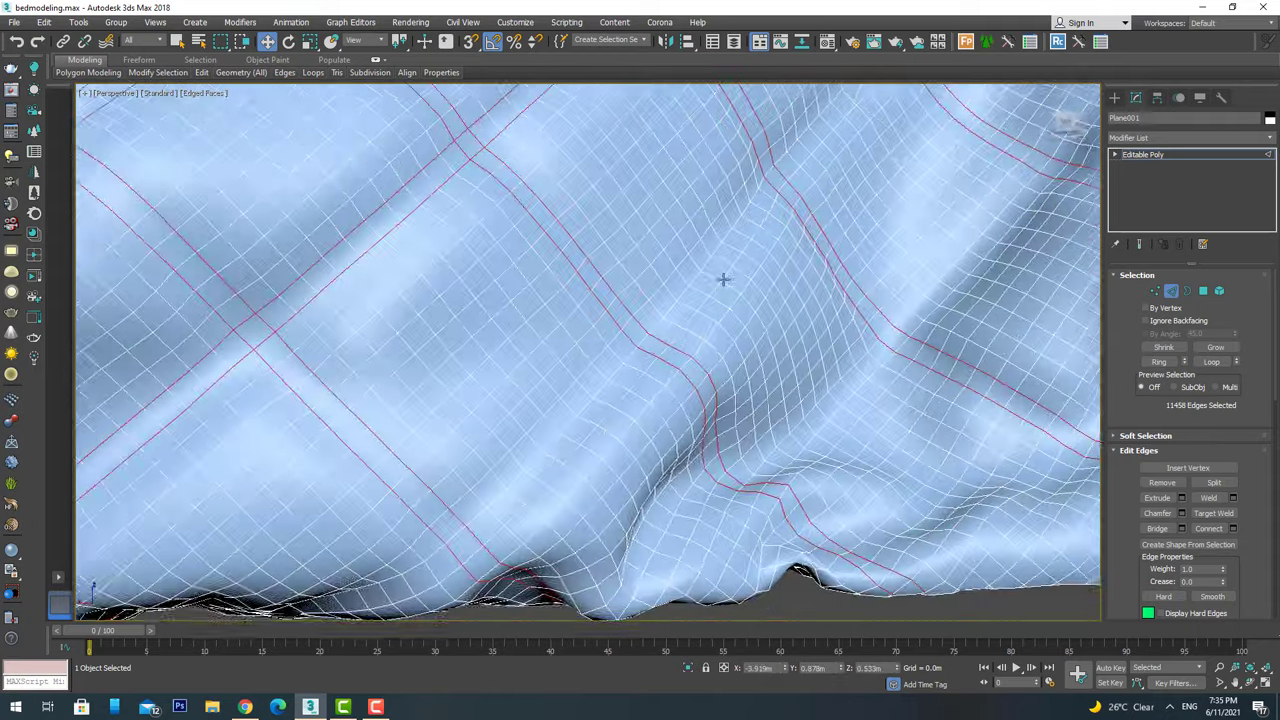
scroll(614, 251, "up", 3)
scroll(614, 251, "down", 3)
scroll(633, 313, "down", 1)
scroll(633, 313, "up", 4)
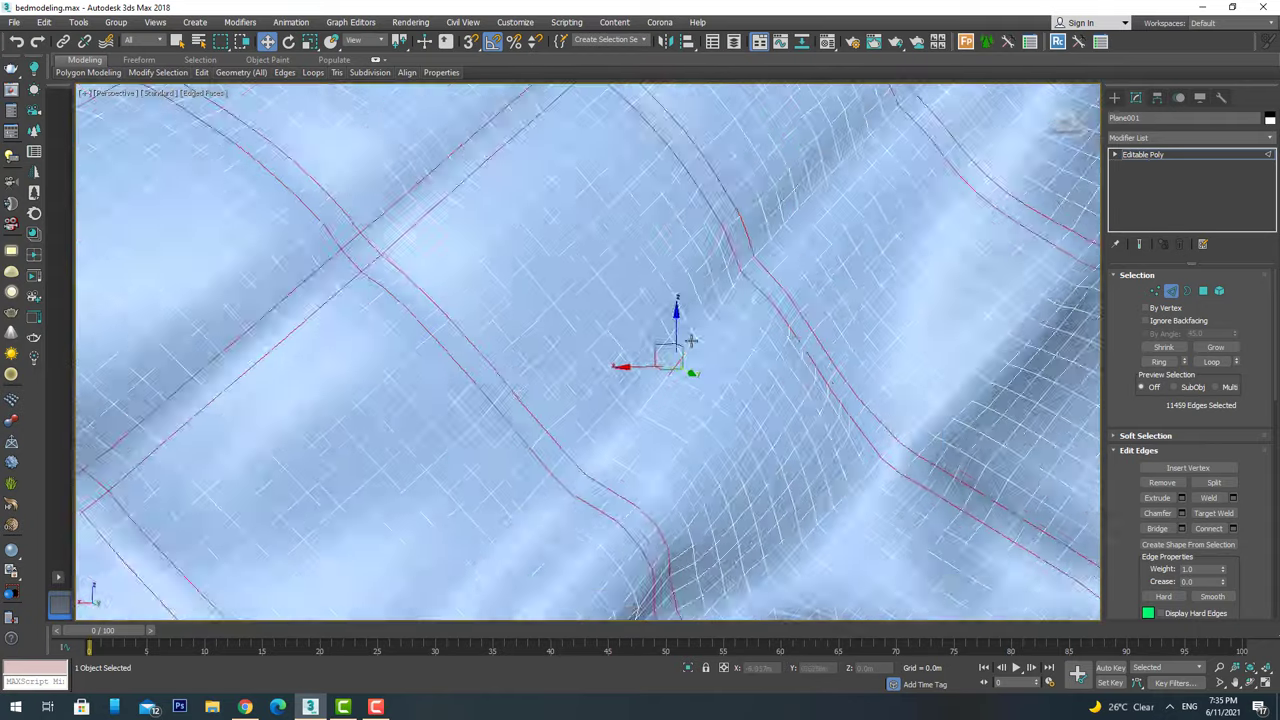
scroll(660, 290, "down", 2)
scroll(665, 271, "up", 1)
left_click(1213, 362)
scroll(650, 300, "down", 3)
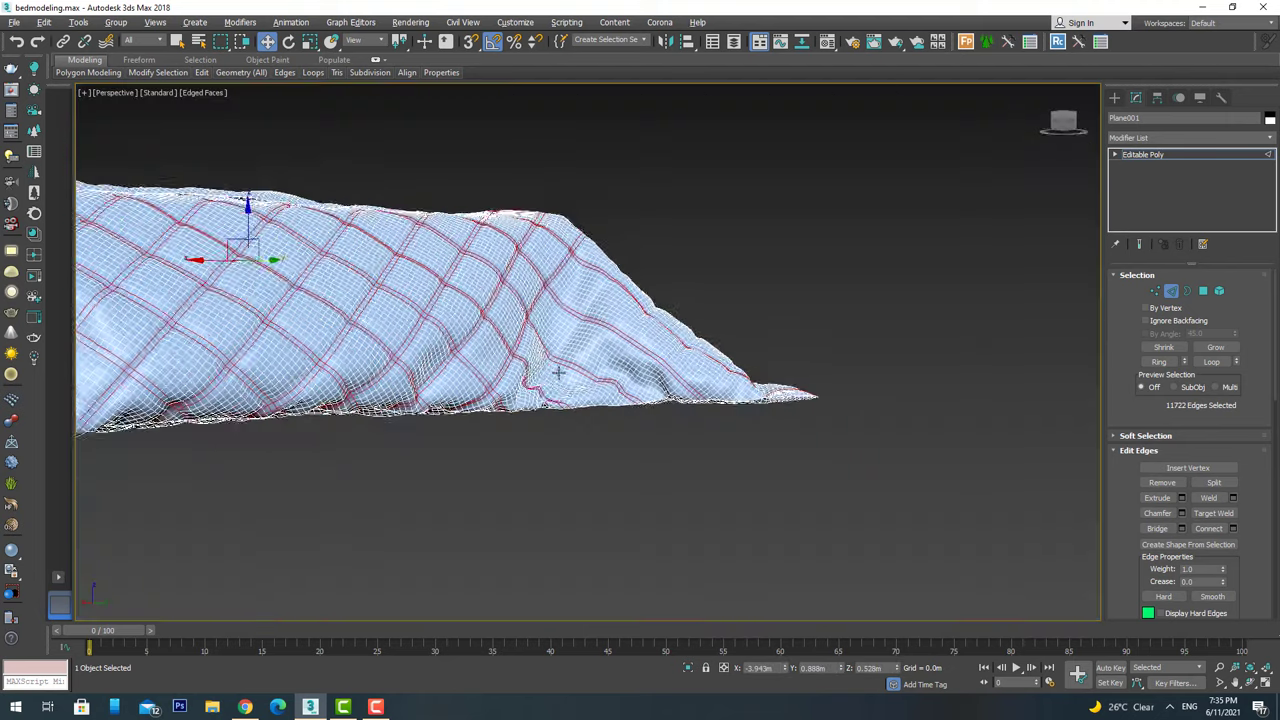
scroll(671, 323, "up", 3)
scroll(500, 229, "up", 1)
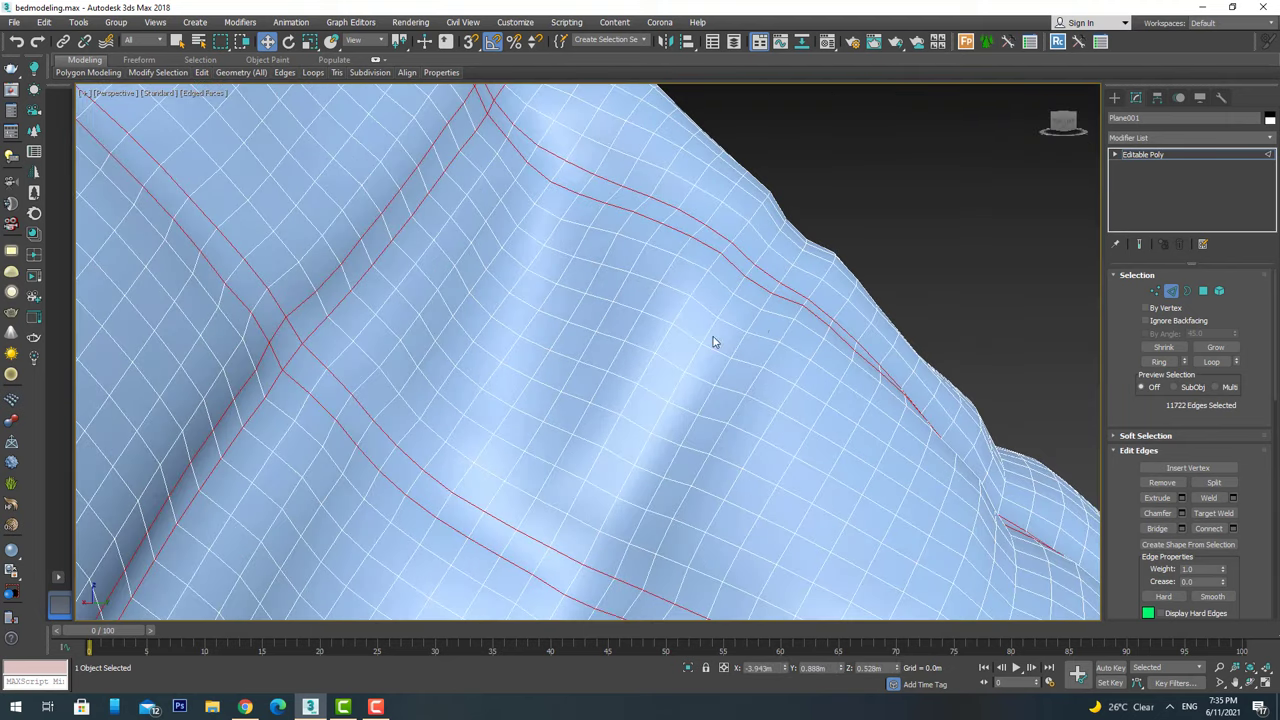
scroll(615, 367, "up", 2)
Loop the remaining seams with Alt+L until about 12394 edges are selected.
middle_click_drag(660, 393, 689, 430, "alt")
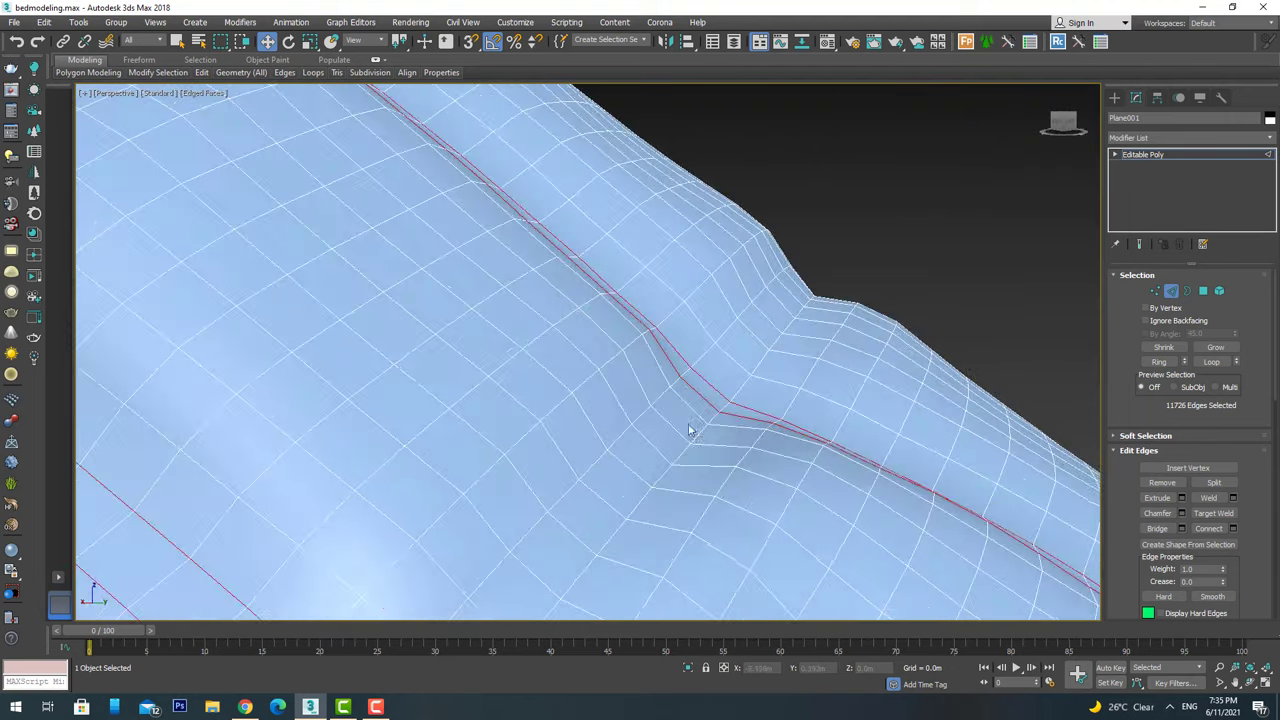
key("alt+l")
scroll(662, 397, "down", 3)
scroll(651, 329, "up", 2)
scroll(606, 417, "up", 2)
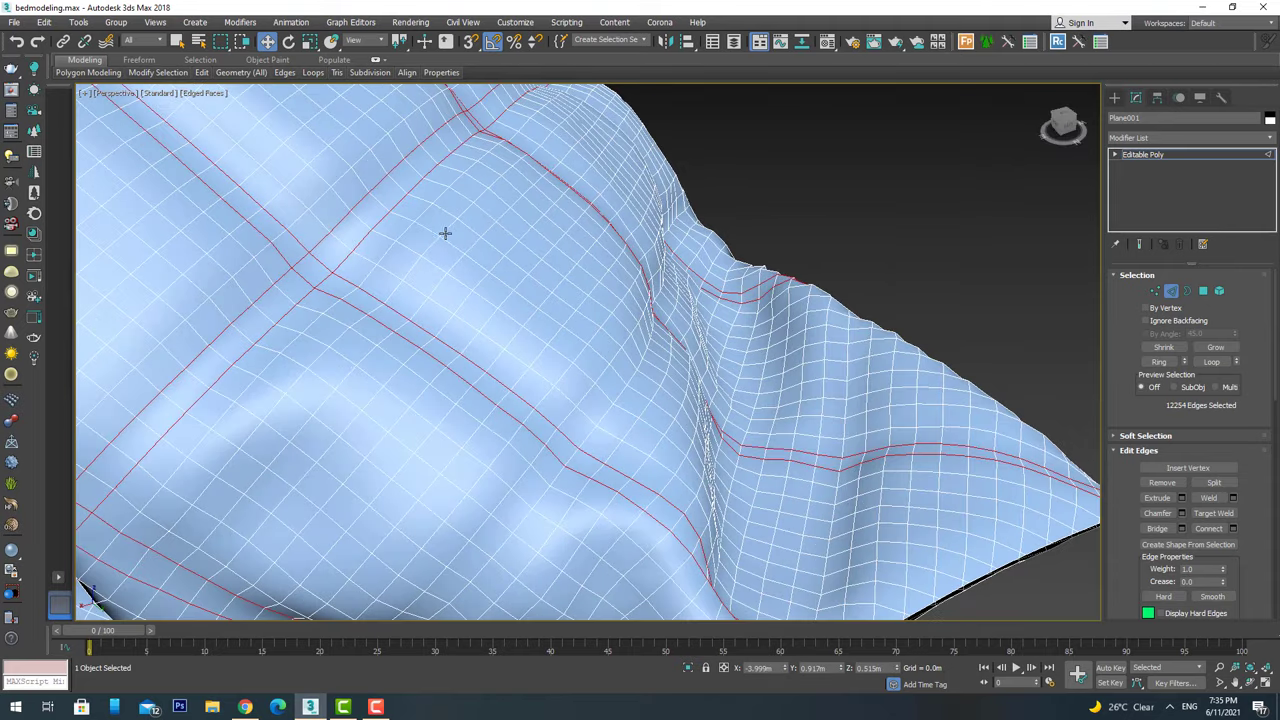
scroll(637, 380, "up", 2)
scroll(689, 420, "up", 1)
key("alt+l")
scroll(689, 420, "down", 3)
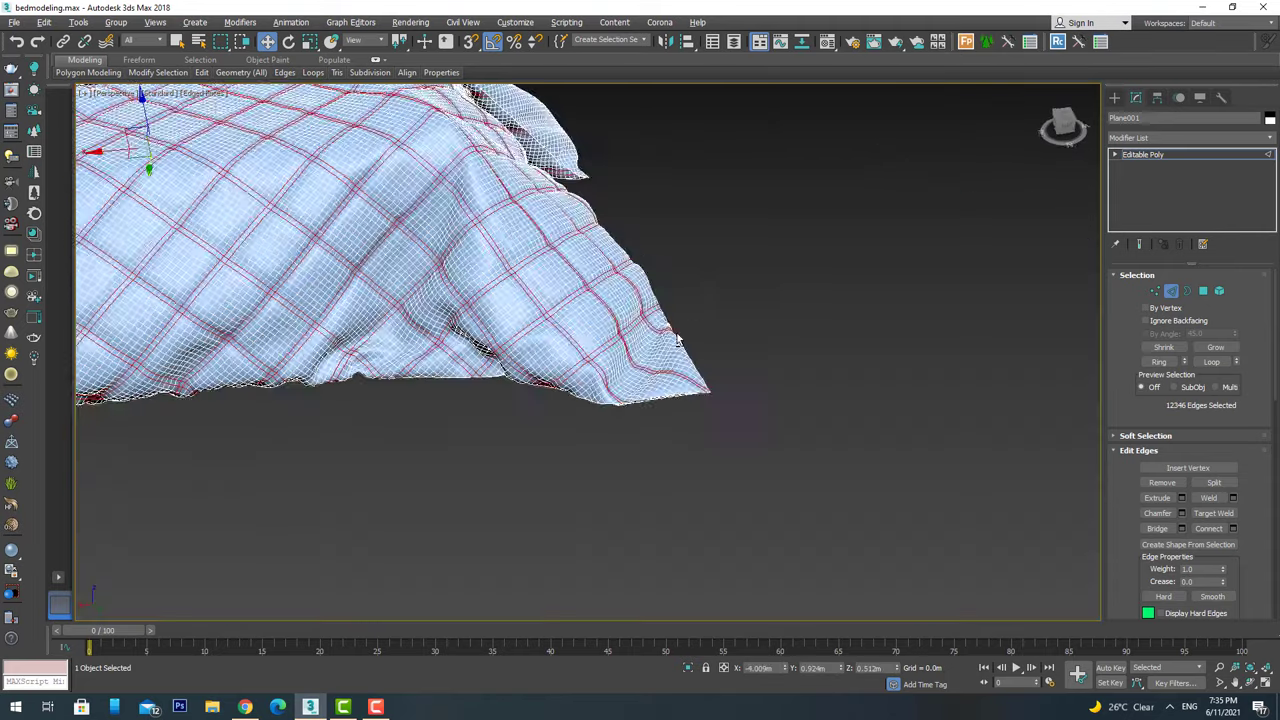
scroll(647, 465, "up", 3)
middle_click_drag(647, 465, 471, 340, "alt")
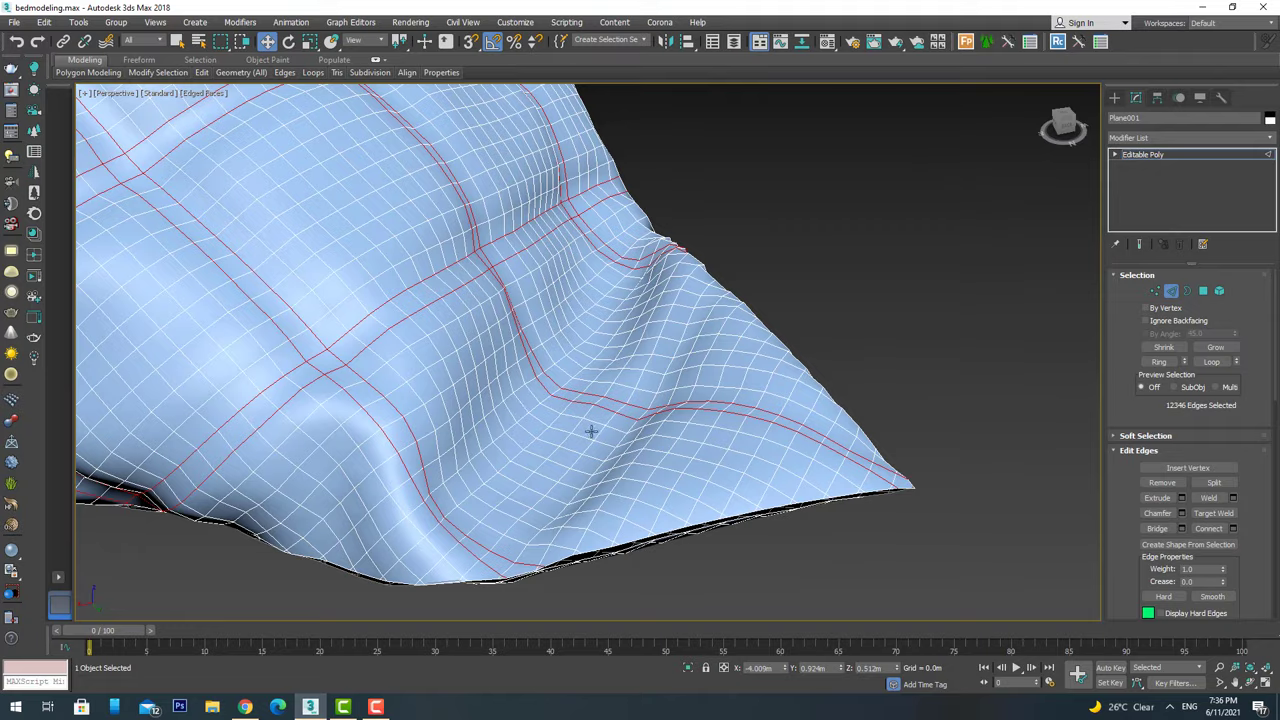
scroll(591, 431, "up", 3)
left_click(1212, 362)
scroll(596, 300, "down", 4)
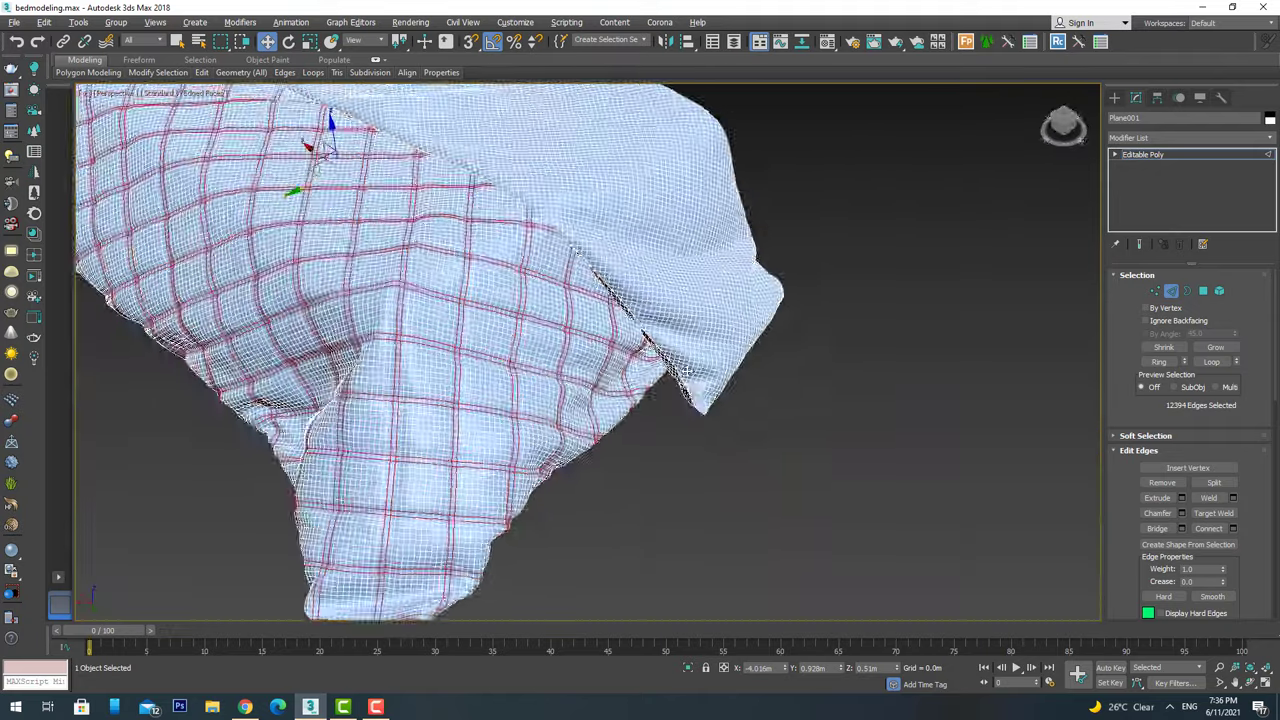
mouse_move(596, 300)
middle_mouse_down("alt")
mouse_move(650, 290)
mouse_move(600, 285)
middle_mouse_up("alt")
scroll(596, 282, "up", 4)
Extrude the selected seam edges with height -0.01m and width 0.001m.
right_click(596, 282)
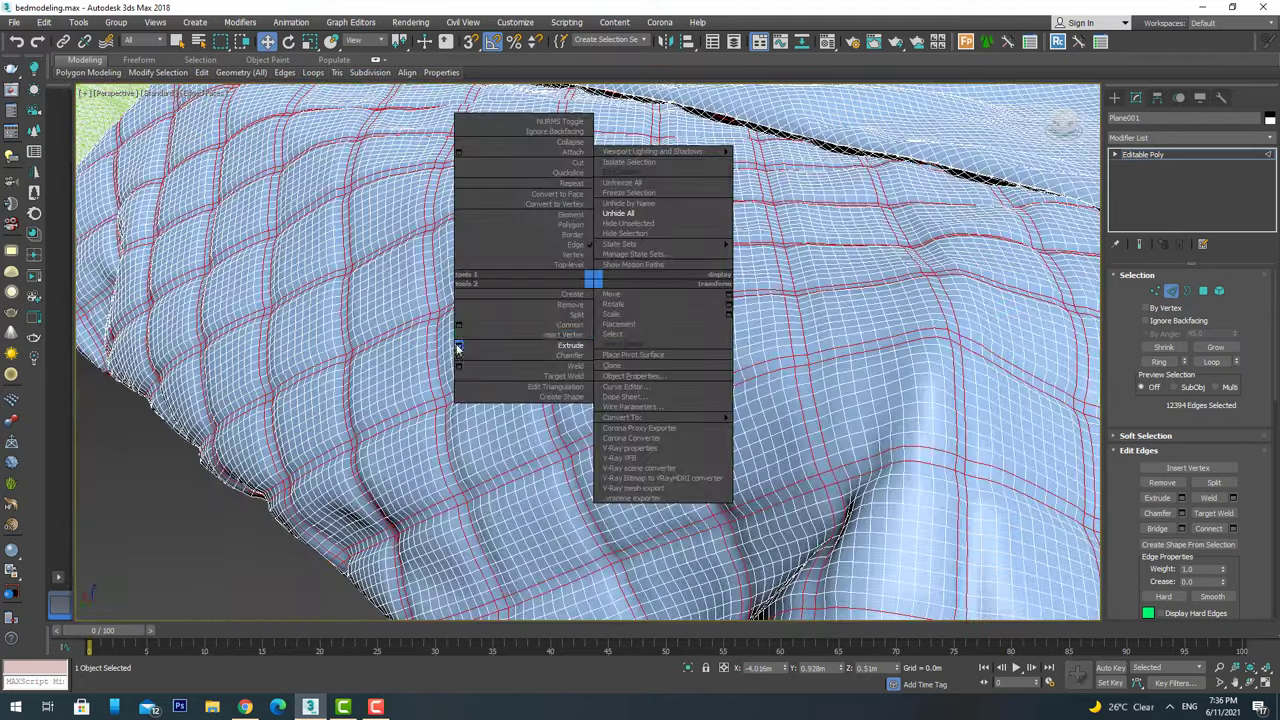
left_click(612, 352)
mouse_move(620, 359)
left_mouse_down()
mouse_move(615, 379)
mouse_move(597, 376)
left_mouse_up()
scroll(628, 380, "up", 4)
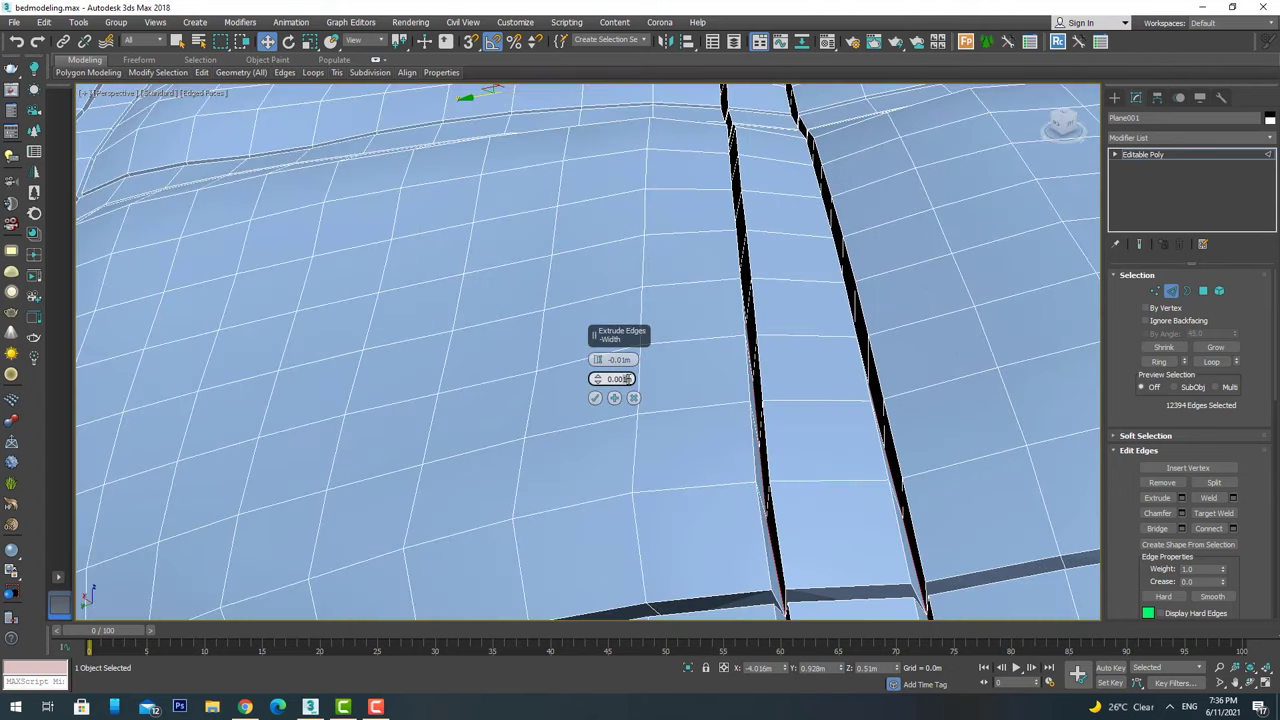
scroll(625, 366, "down", 3)
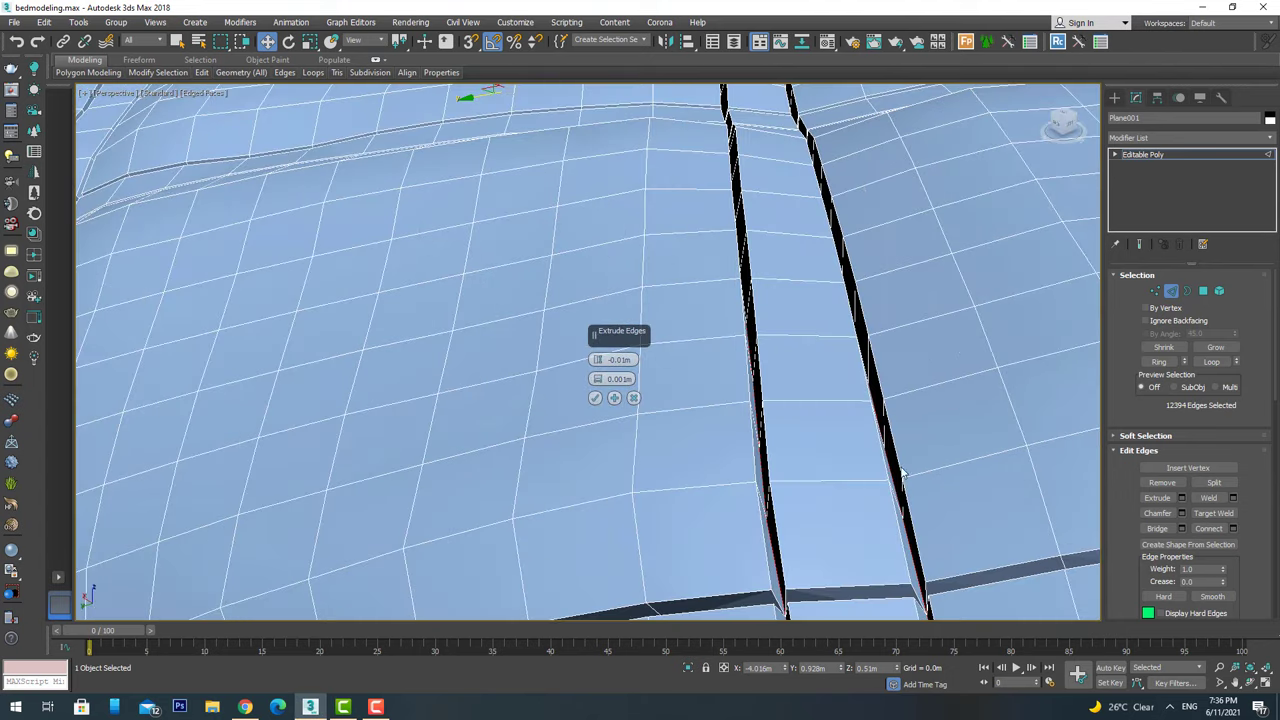
scroll(625, 365, "down", 2)
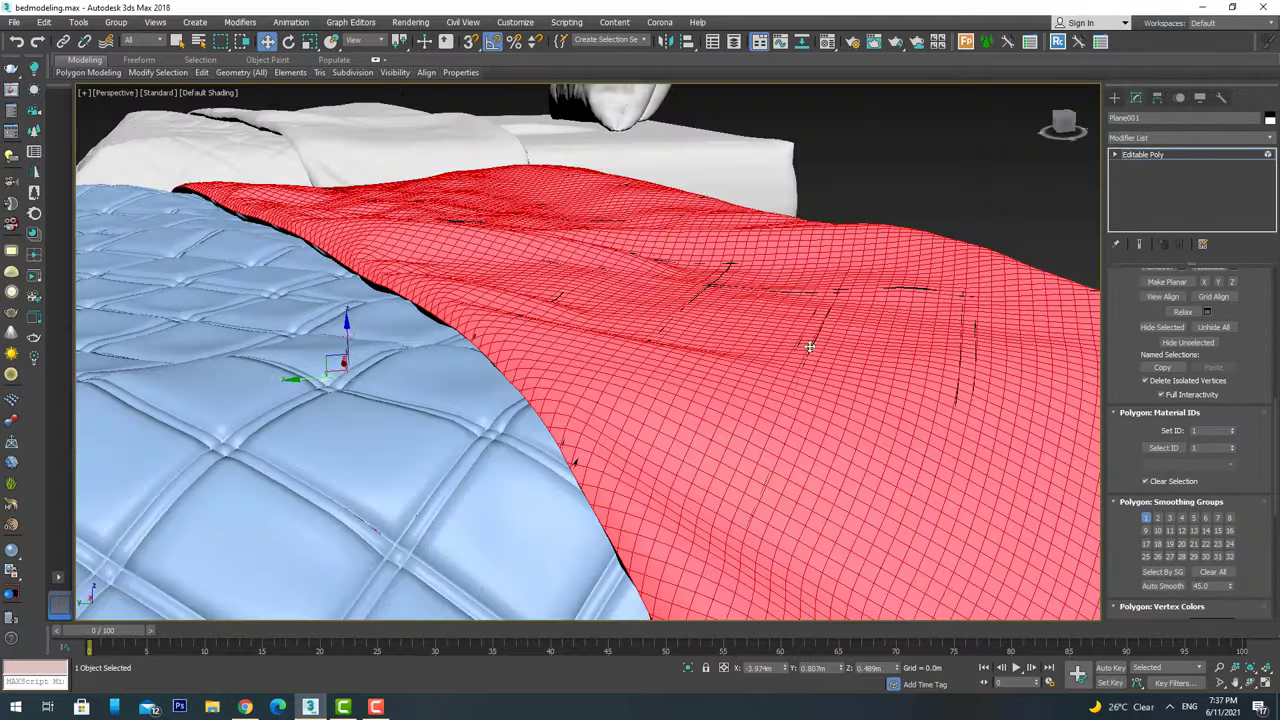
Nudge the blanket along X, then align it to the bed by pivot points on X, Y and Z.
scroll(345, 332, "down", 5)
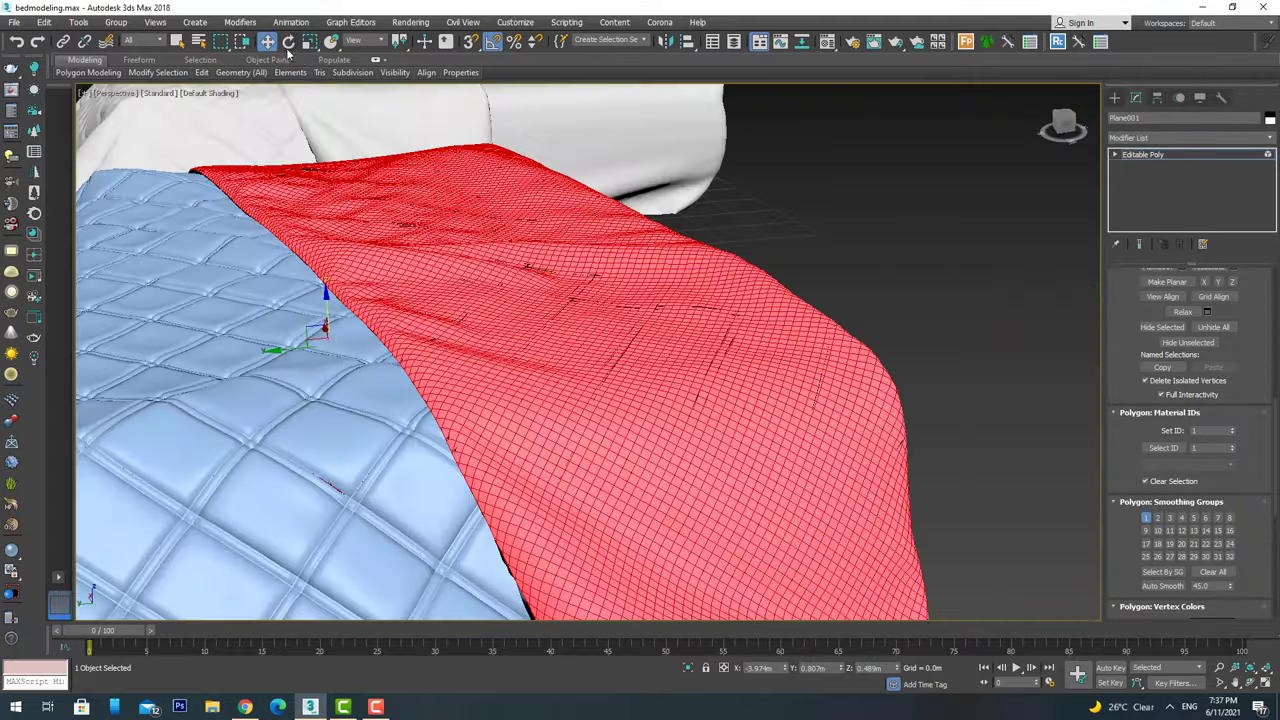
left_click_drag(626, 330, 626, 322)
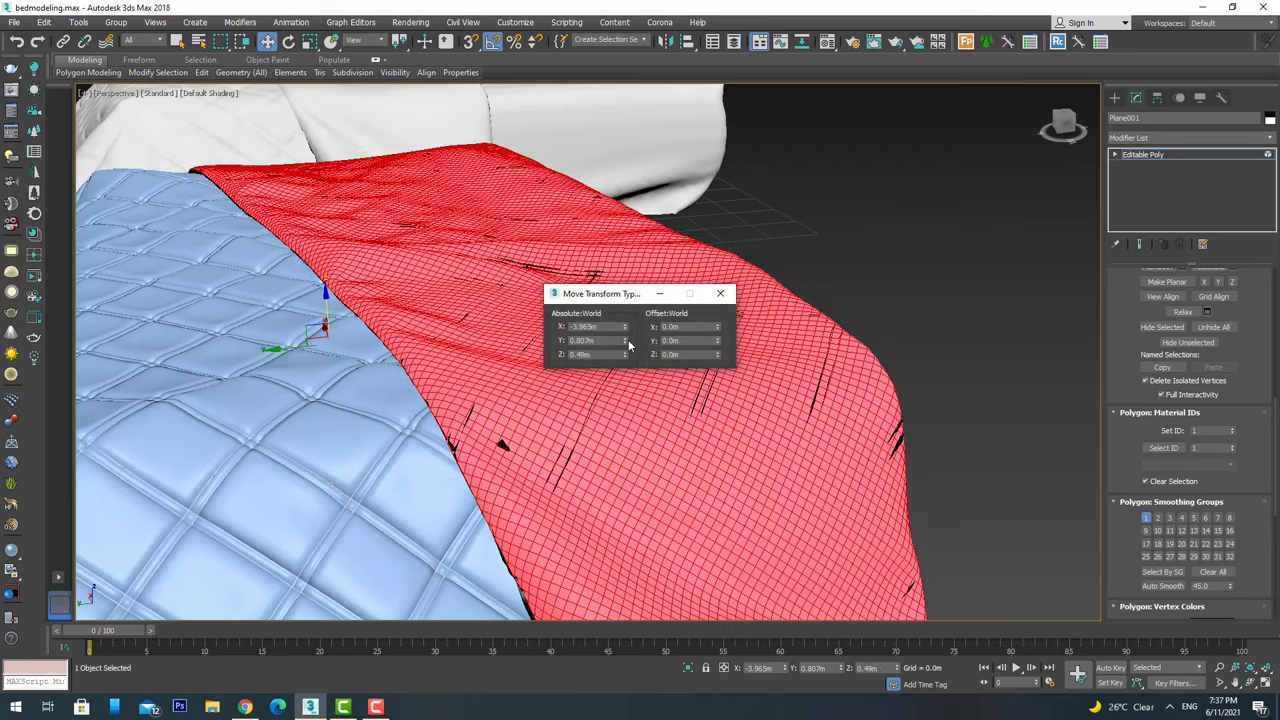
left_click(720, 293)
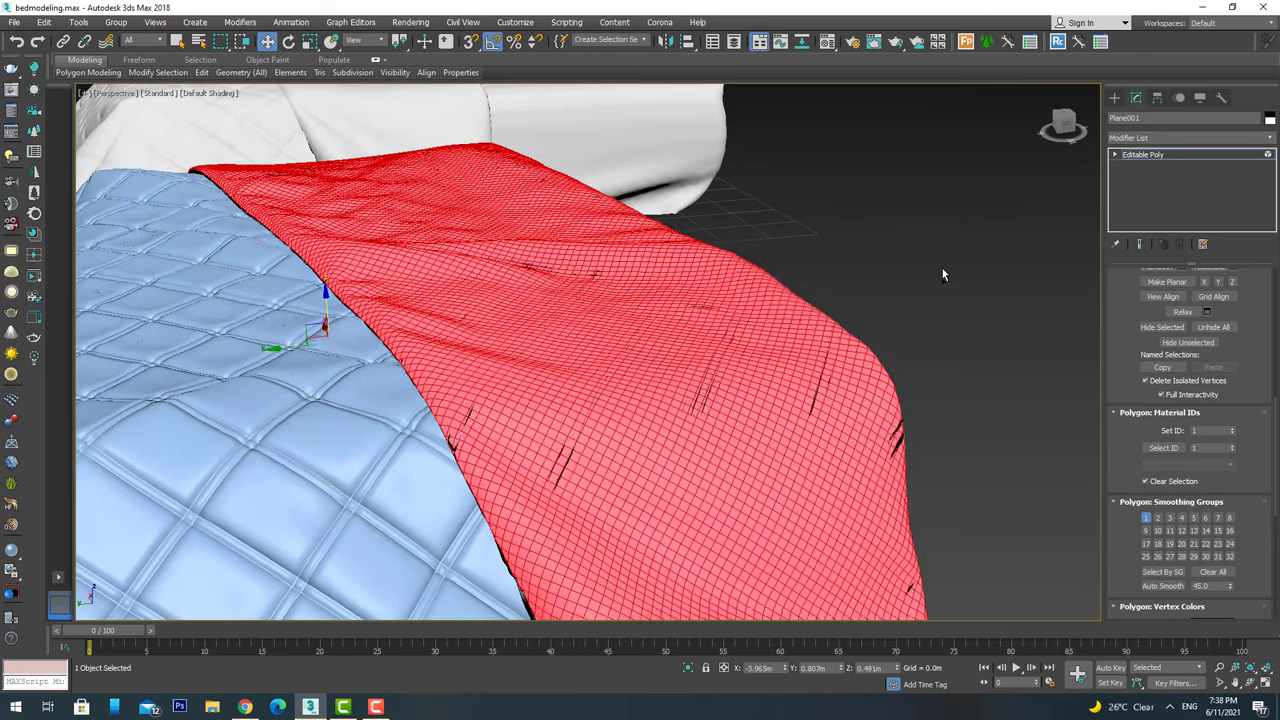
key("4")
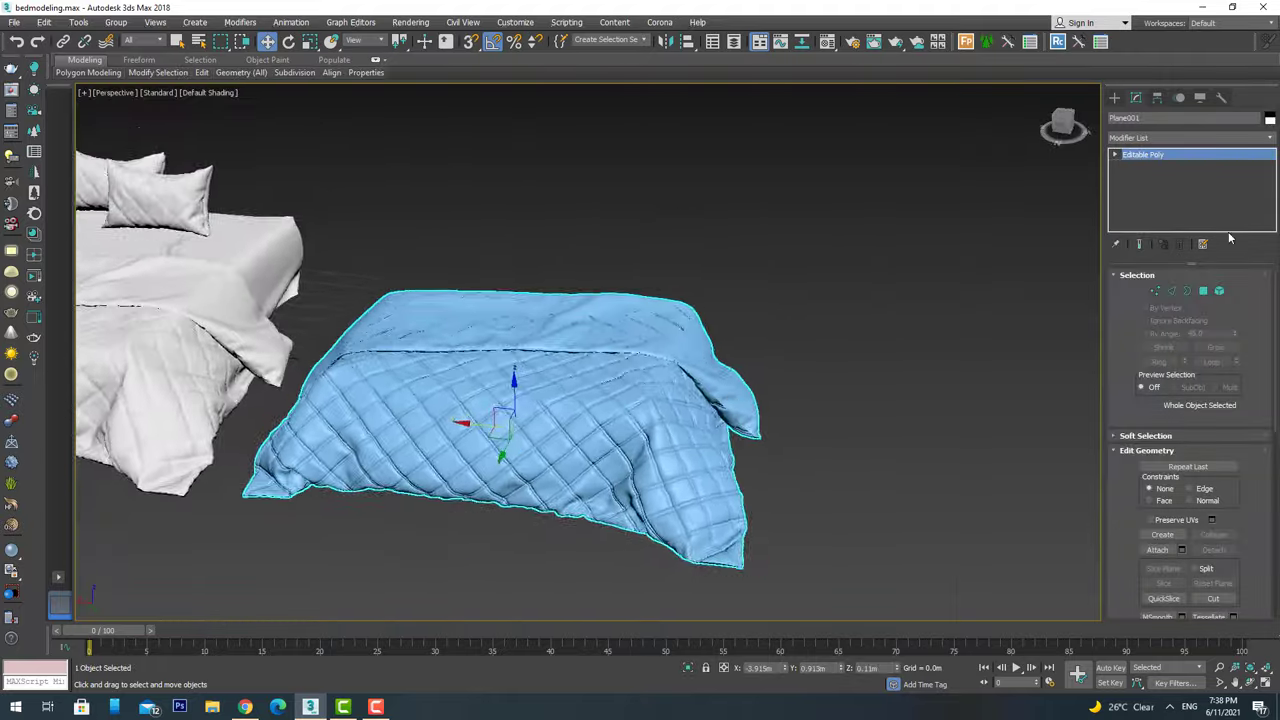
key("alt+a")
left_click(587, 497)
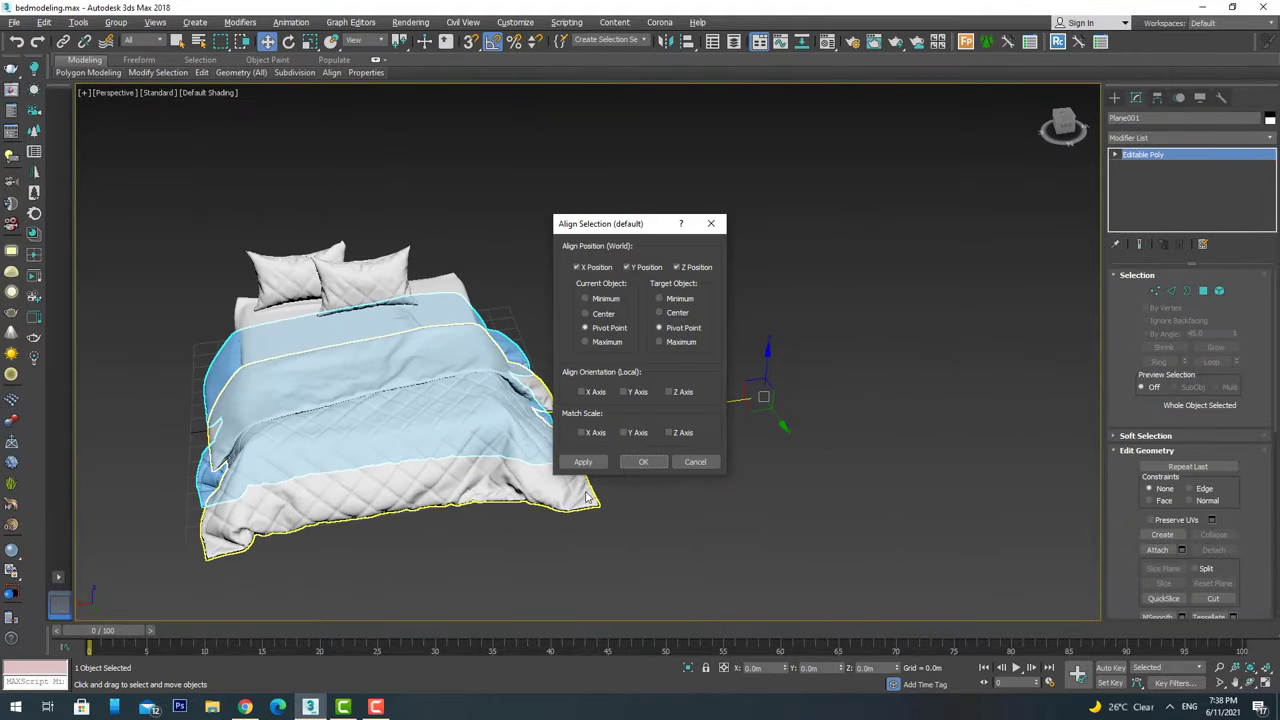
key("Return")
Orbit through front, top and perspective views to check how the blanket sits on the bed.
middle_click_drag(587, 497, 395, 422, "alt")
mouse_move(514, 398)
middle_mouse_down("alt")
mouse_move(643, 397)
mouse_move(660, 460)
middle_mouse_up("alt")
scroll(643, 397, "up", 4)
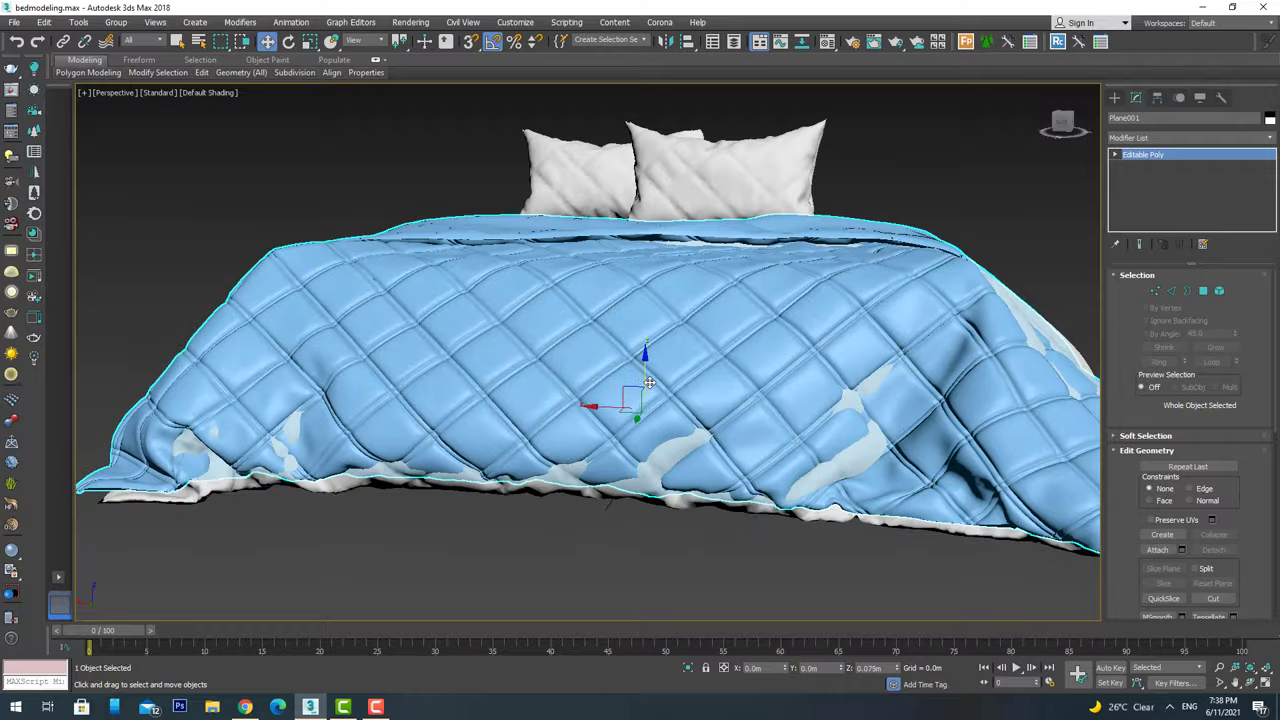
key("t")
middle_click_drag(640, 364, 628, 371, "alt")
scroll(518, 348, "down", 5)
key("p")
middle_click_drag(518, 348, 571, 357, "alt")
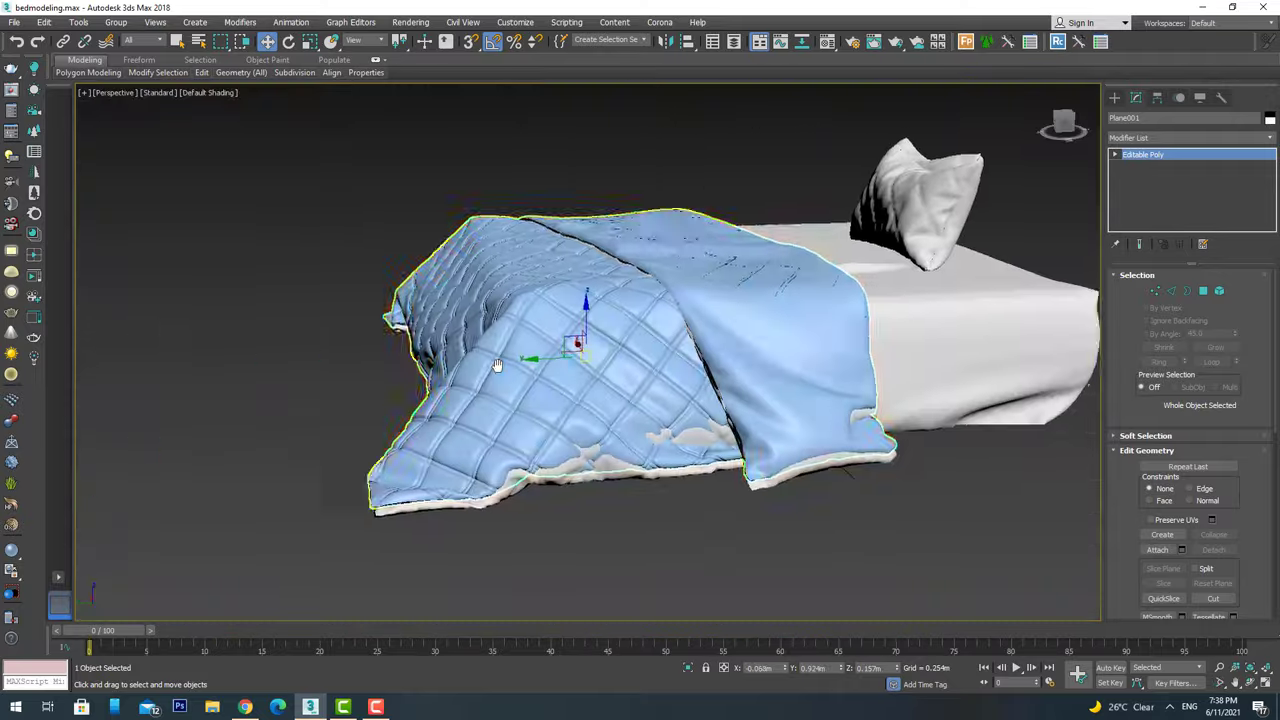
scroll(571, 357, "up", 3)
scroll(621, 334, "up", 2)
right_click(621, 334)
Drag the Wall Paint material from the Material Editor onto the quilted blanket.
middle_click_drag(640, 300, 700, 330, "alt")
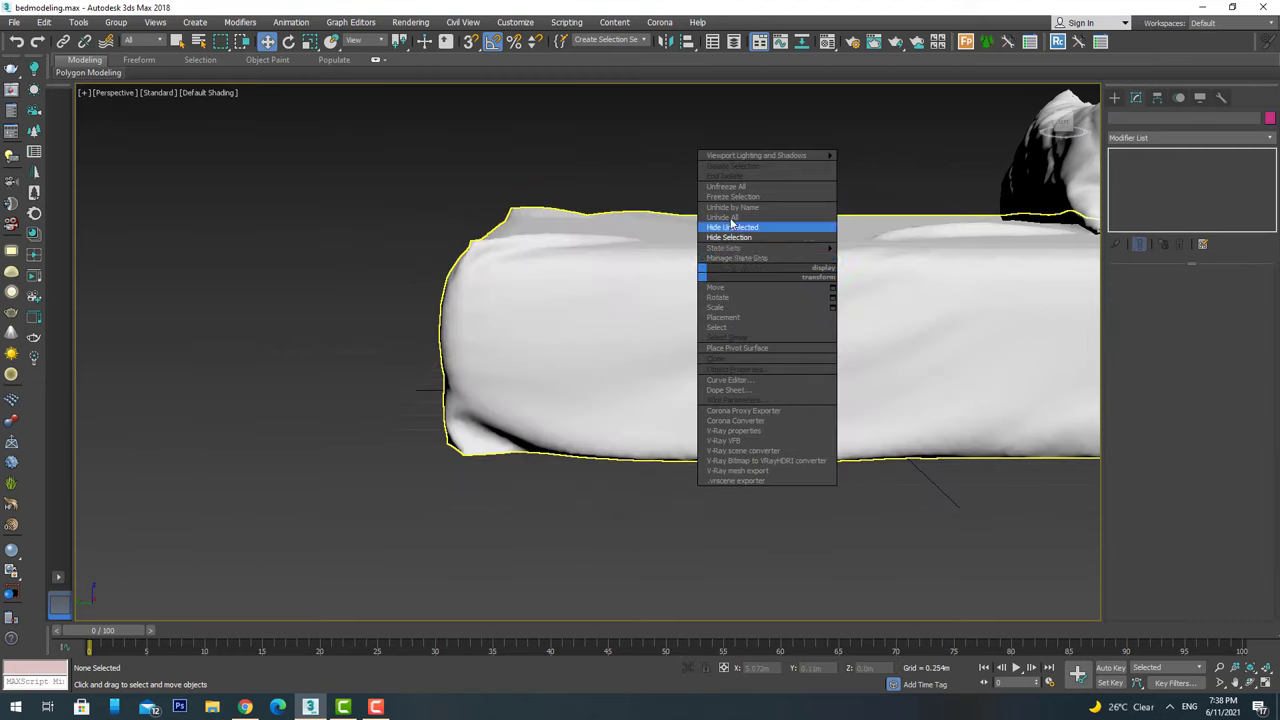
scroll(690, 357, "down", 4)
key("m")
left_click_drag(337, 200, 690, 357)
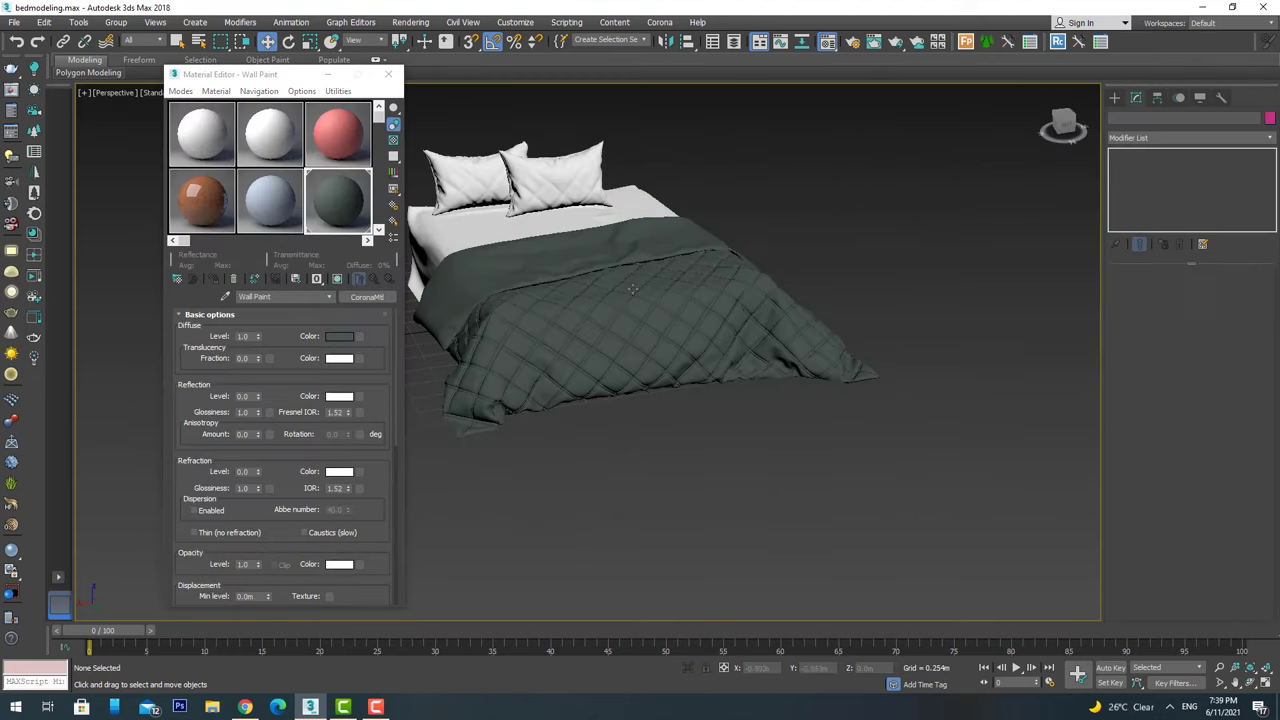
Zoom around the blanket and select then deselect it to inspect the dark grey-green finish.
scroll(860, 367, "up", 4)
scroll(860, 367, "up", 2)
scroll(860, 367, "down", 3)
scroll(860, 367, "up", 4)
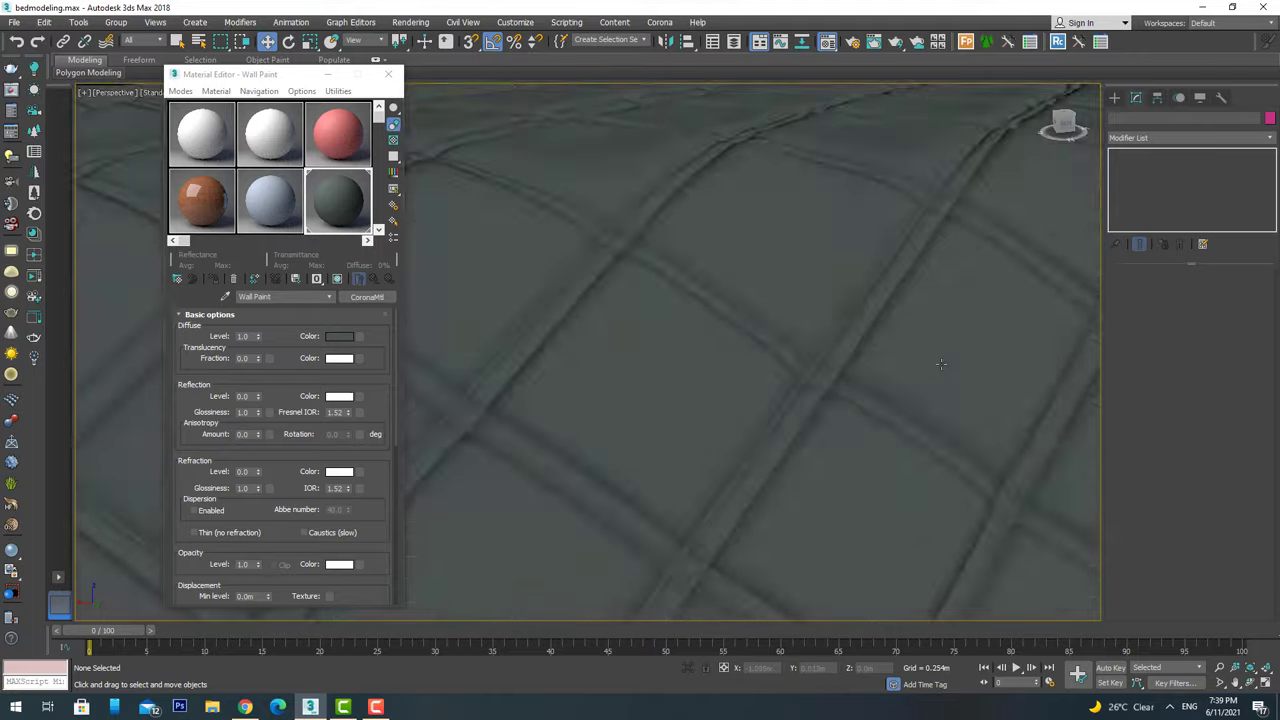
scroll(900, 330, "down", 5)
scroll(937, 289, "up", 1)
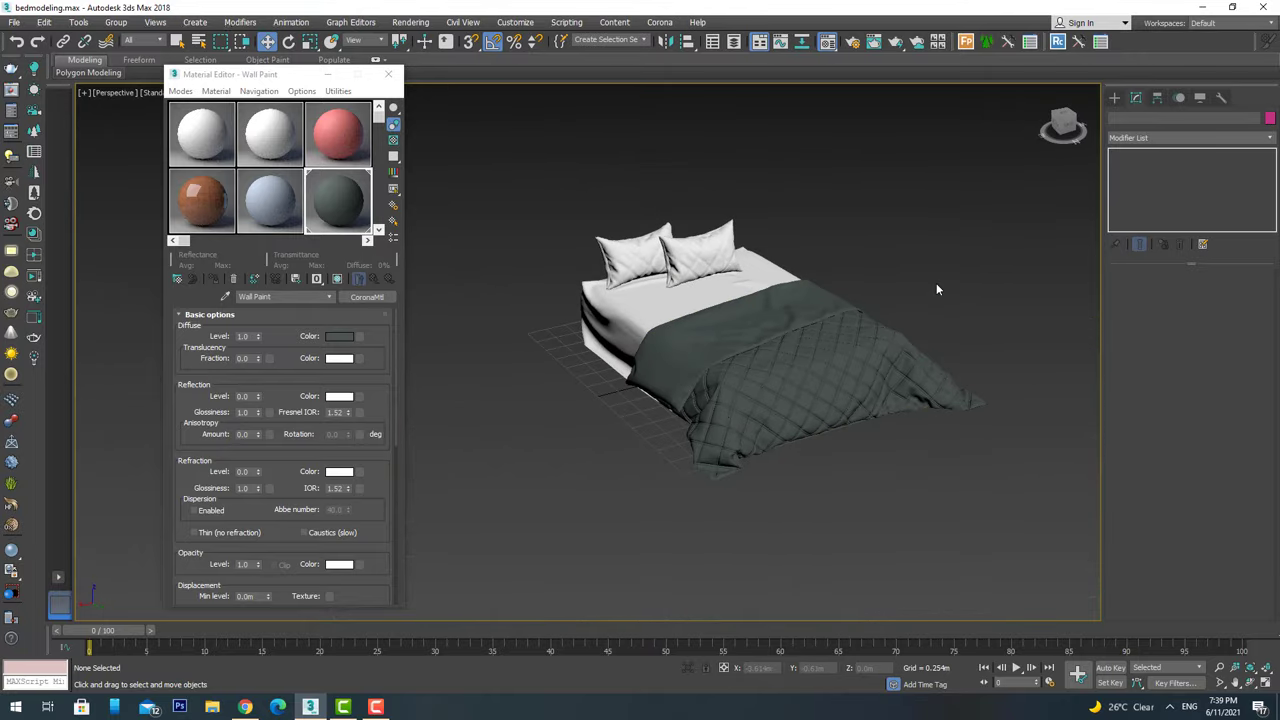
left_click(860, 345)
left_click(910, 262)
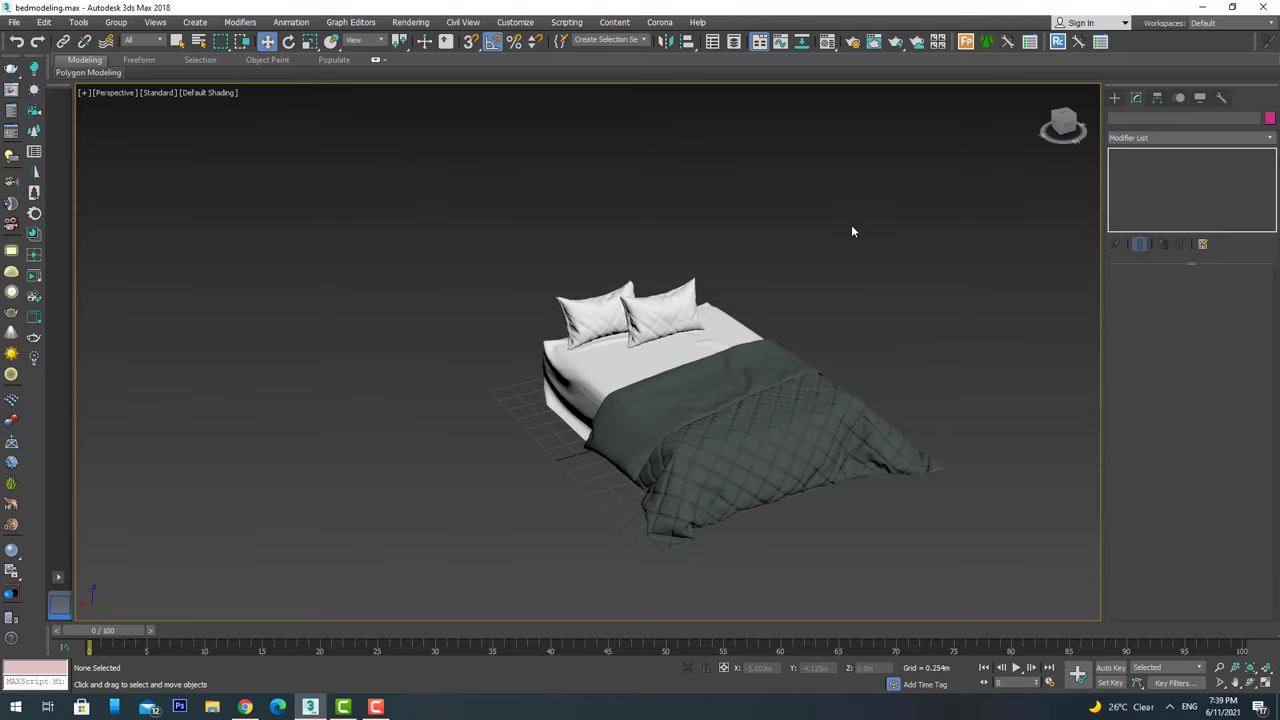
scroll(851, 231, "up", 4)
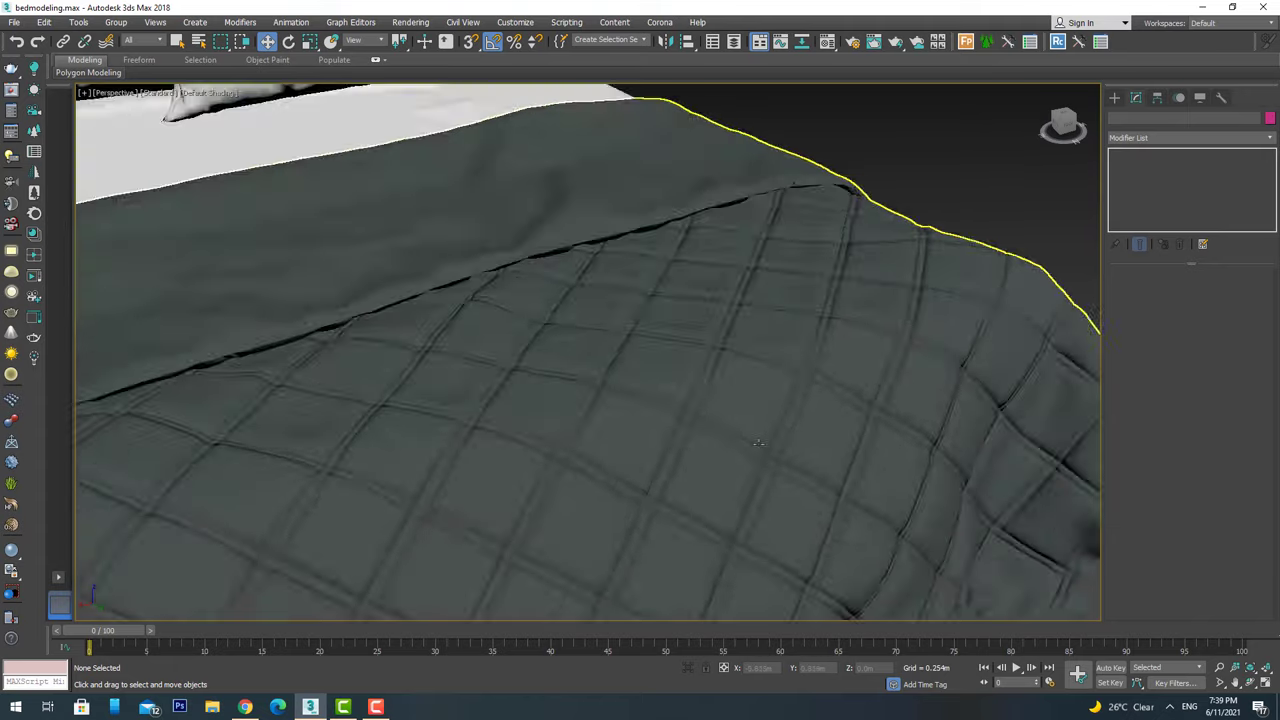
scroll(617, 222, "up", 2)
scroll(718, 436, "down", 6)
scroll(718, 436, "down", 1)
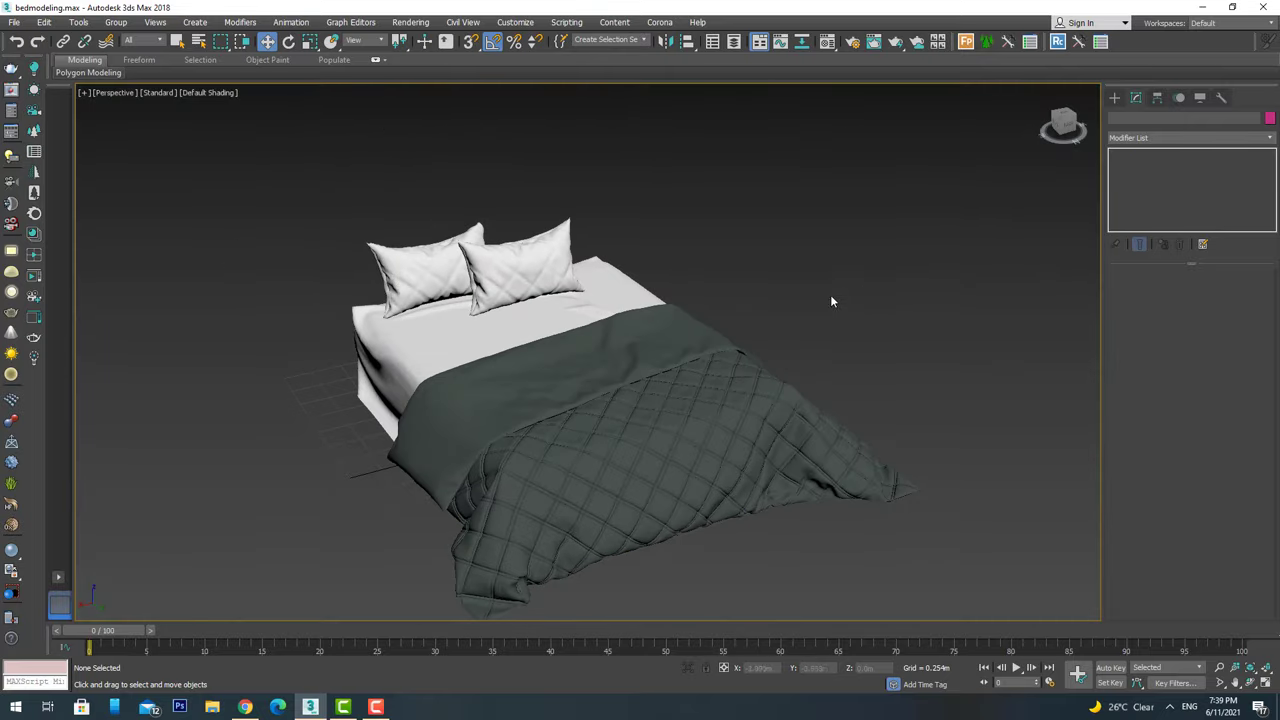
Import the two flat wall panels and display them with edged faces.
left_click(15, 22)
left_click(157, 217)
double_click(108, 410)
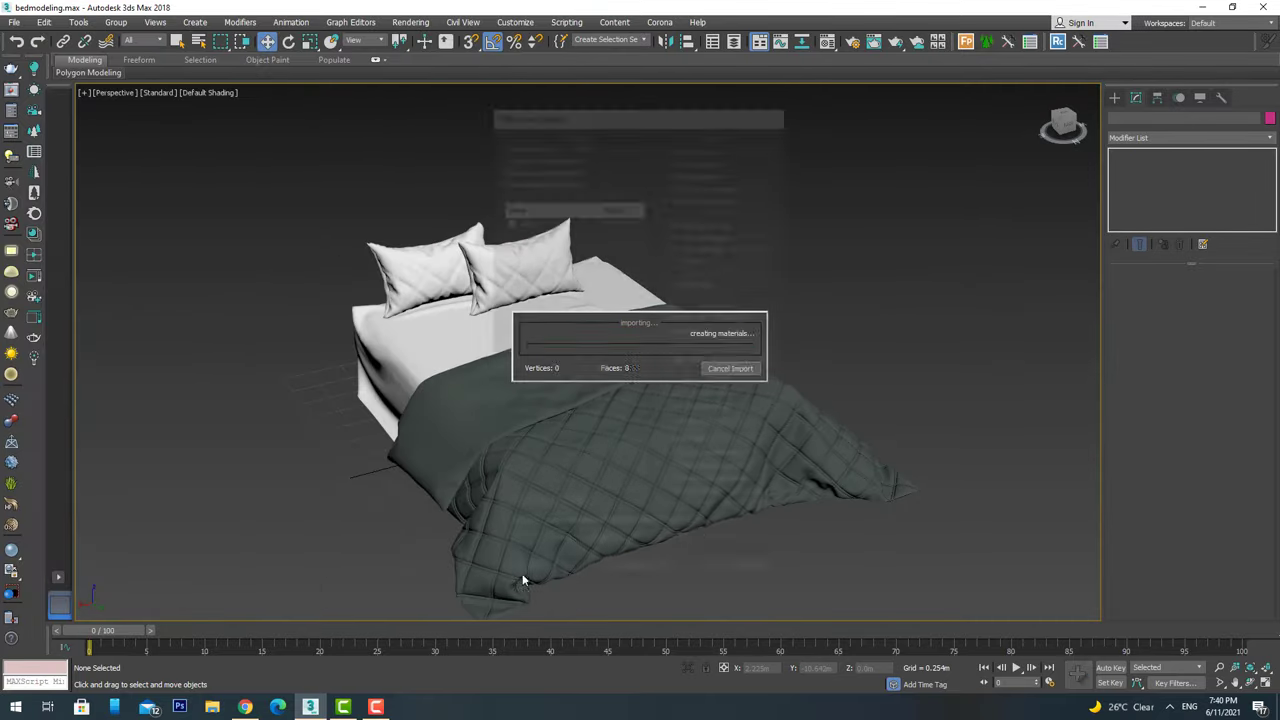
scroll(617, 434, "down", 5)
scroll(563, 423, "up", 2)
middle_click_drag(563, 423, 623, 374, "alt")
left_click(623, 374)
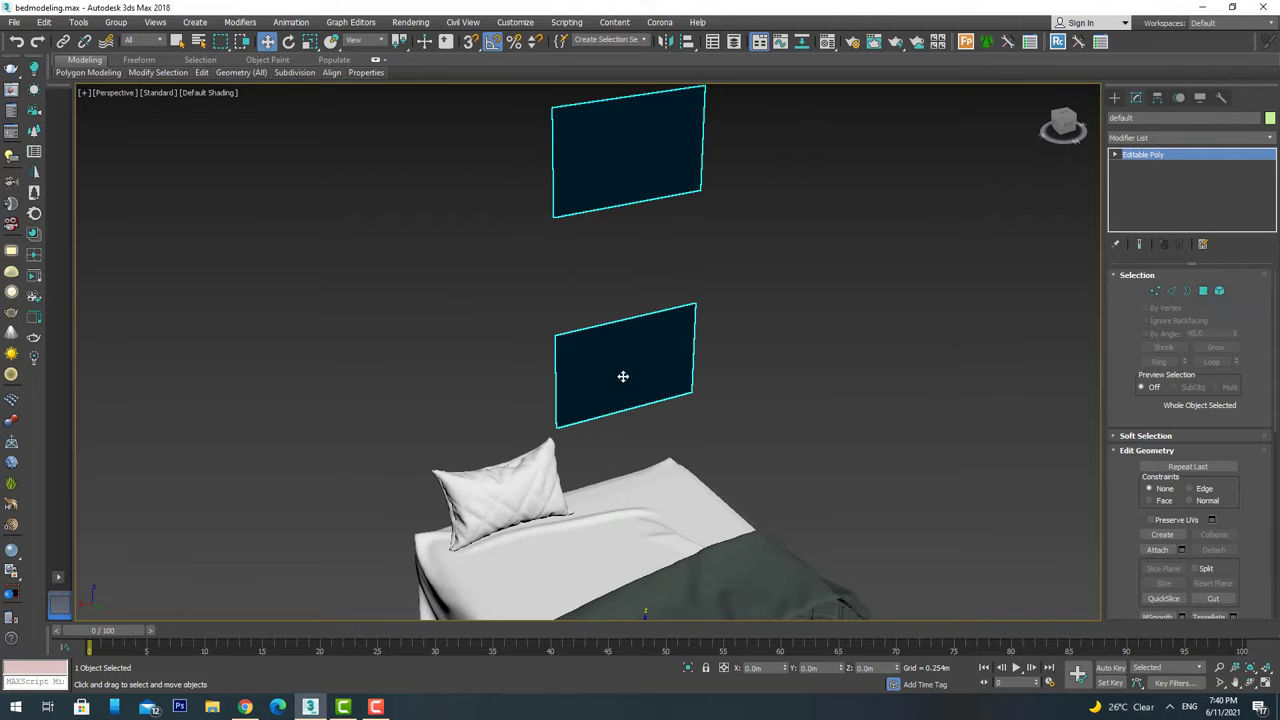
key("4")
key("4")
key("F4")
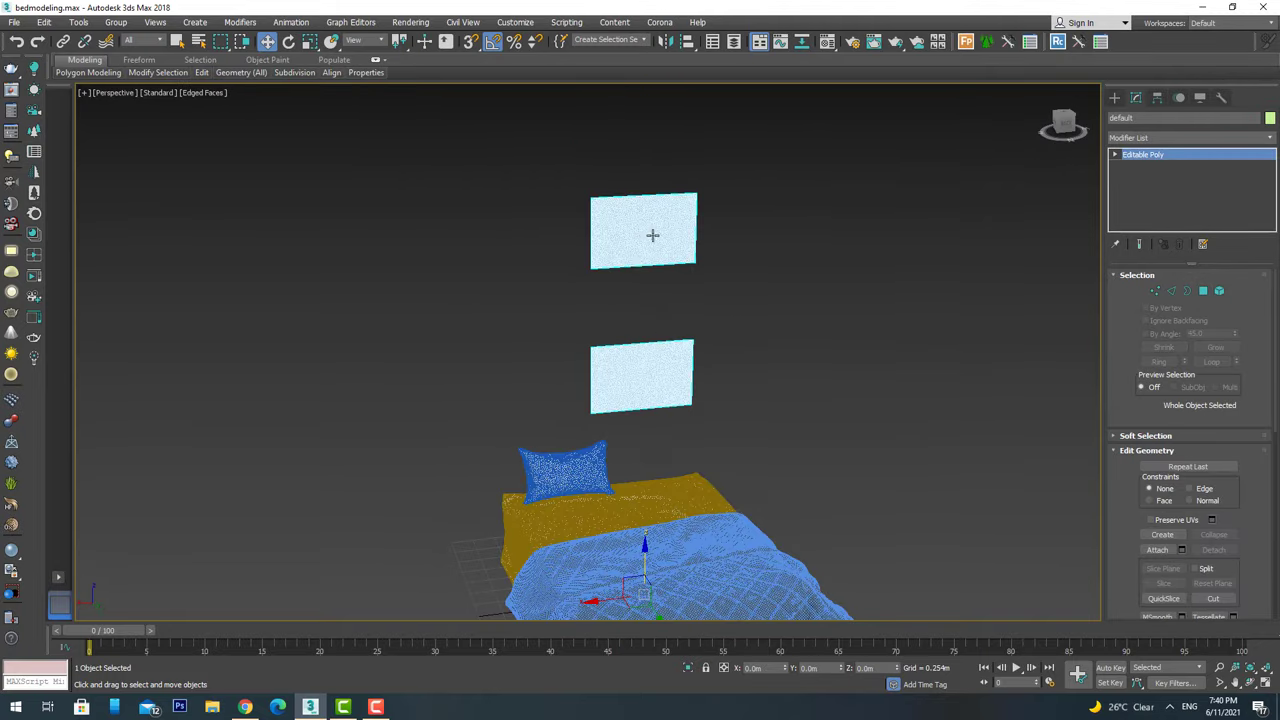
key("f")
Draw Plane002 with 300×300 segments over the existing plane in the Front view.
left_click(1214, 234)
scroll(625, 114, "up", 5)
left_click_drag(899, 176, 511, 420)
scroll(511, 420, "down", 4)
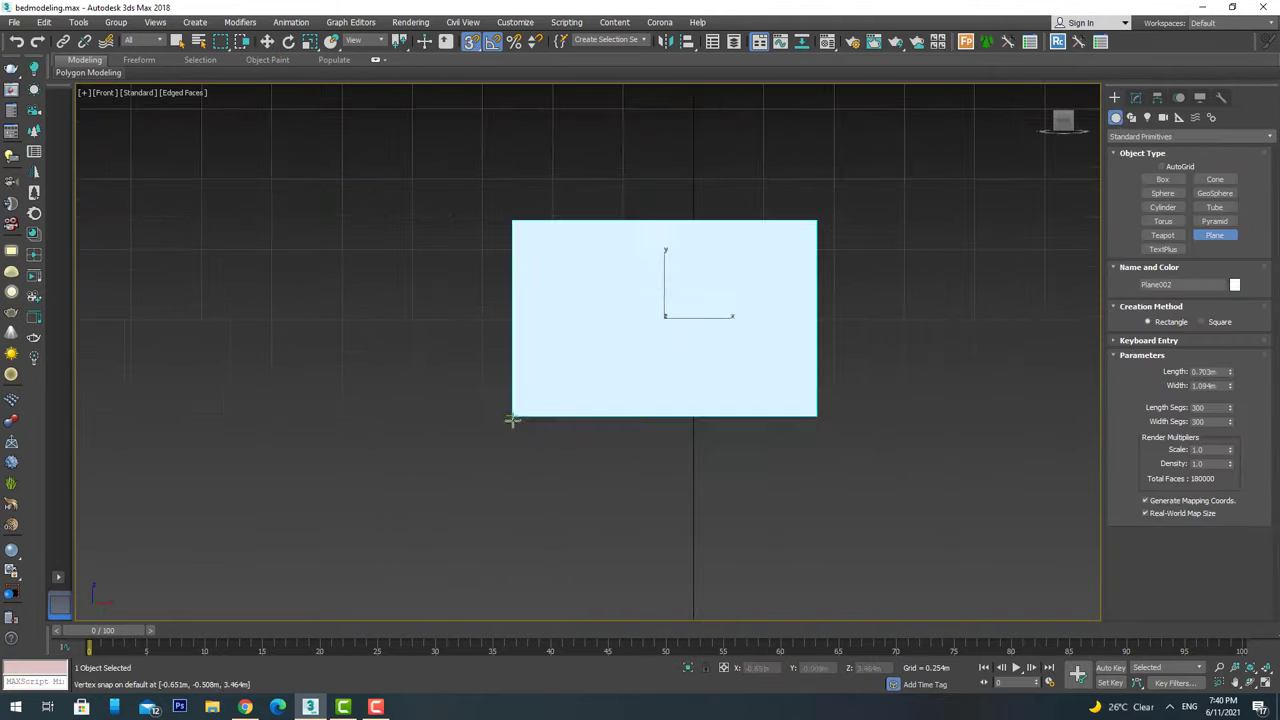
key("p")
key("w")
mouse_move(620, 368)
middle_mouse_down("alt")
mouse_move(654, 320)
mouse_move(562, 349)
mouse_move(586, 354)
mouse_move(571, 374)
mouse_move(609, 323)
middle_mouse_up("alt")
key("F3")
Rotate the plane 45° into a diamond and set its length and width to 1.5m.
key("f")
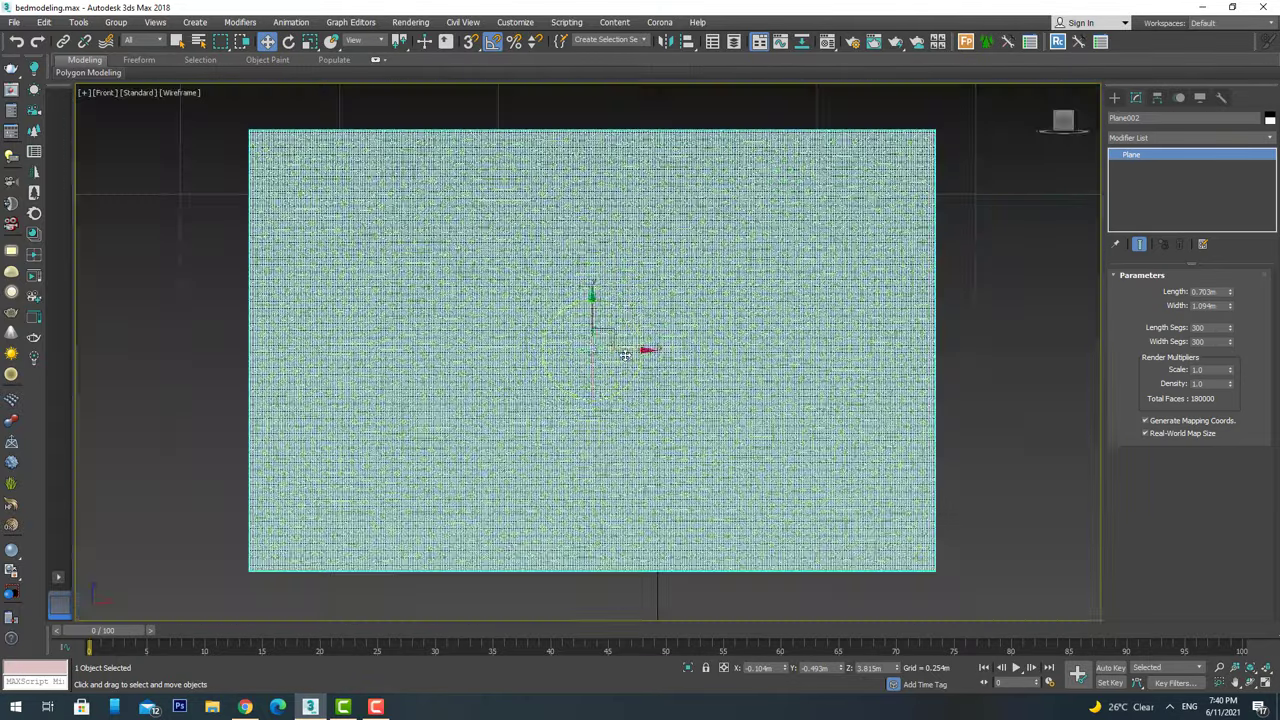
key("e")
mouse_move(640, 330)
left_mouse_down()
mouse_move(618, 305)
mouse_move(640, 320)
left_mouse_up()
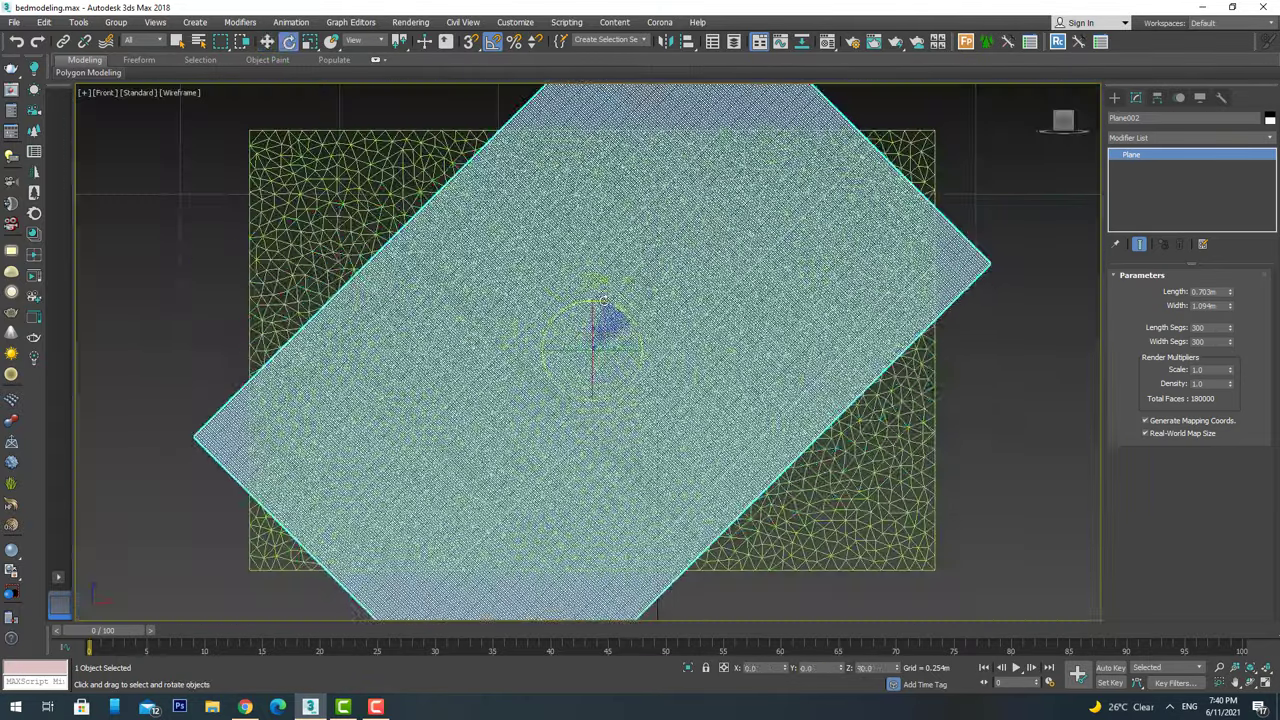
scroll(656, 324, "down", 4)
double_click(1205, 291)
type("1")
key("Tab")
type("12")
key("Tab")
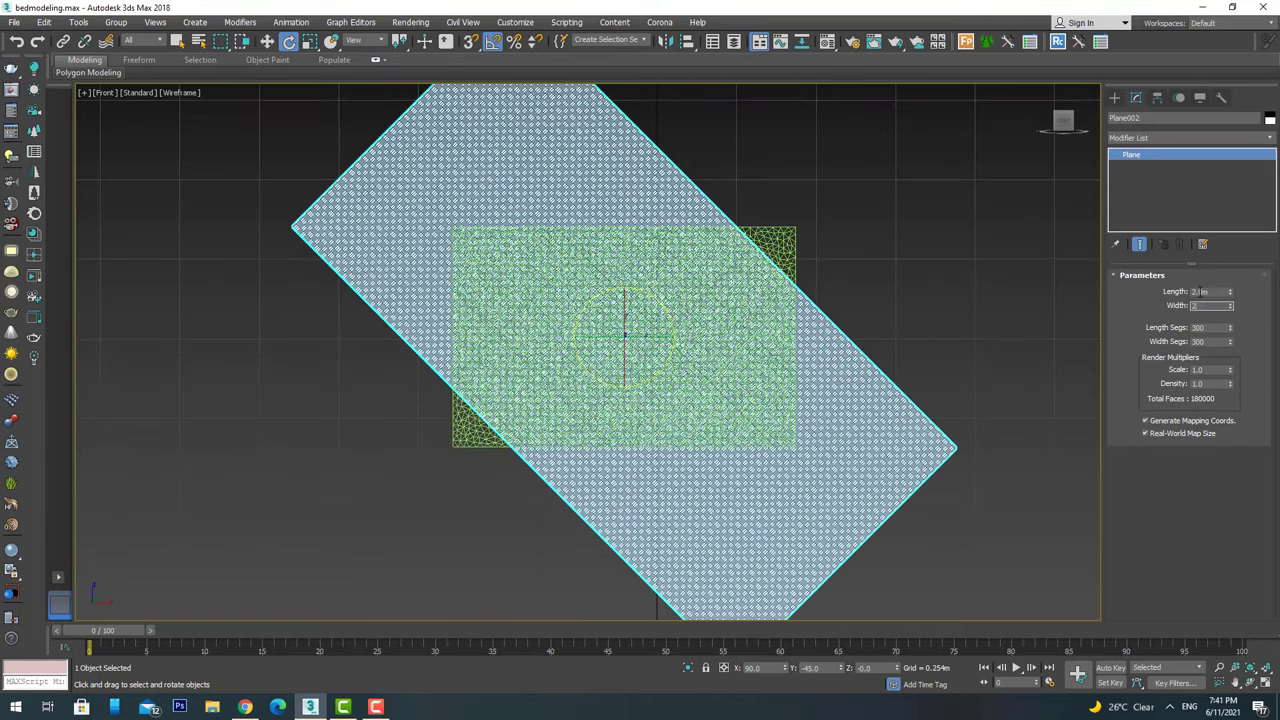
type("21.5")
key("Tab")
type("1.5")
Convert the diamond plane to an Editable Poly.
right_click(897, 337)
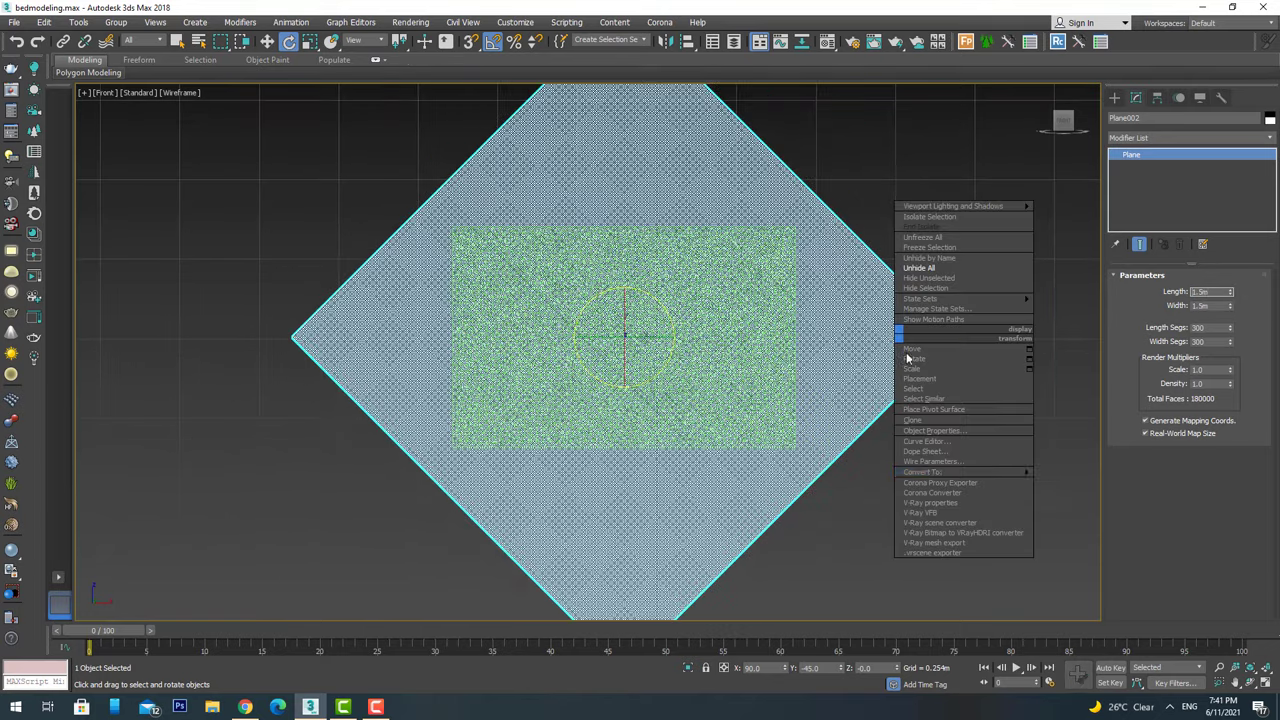
left_click(1080, 482)
scroll(662, 285, "up", 5)
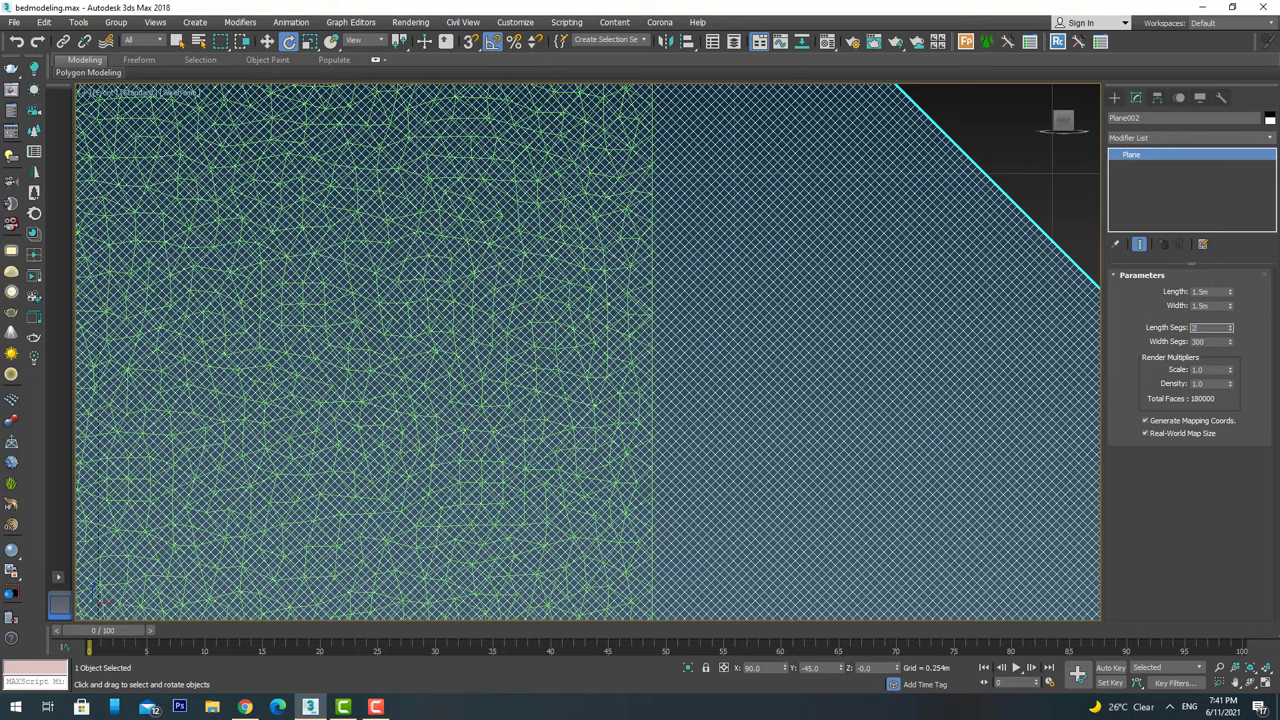
scroll(914, 329, "down", 3)
right_click(708, 300)
left_click(900, 466)
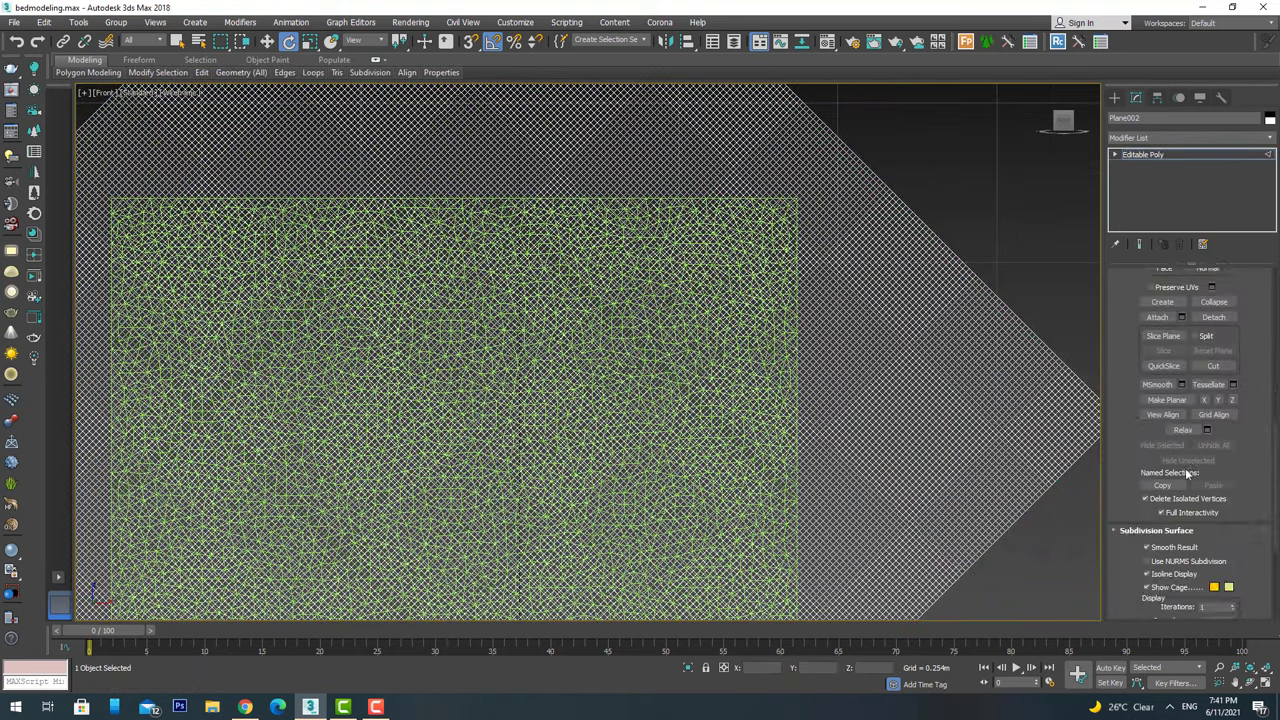
Slice the diamond plane along each edge of the original plane's rectangular outline.
scroll(1188, 475, "down", 1)
left_click(1163, 325)
scroll(730, 412, "down", 2)
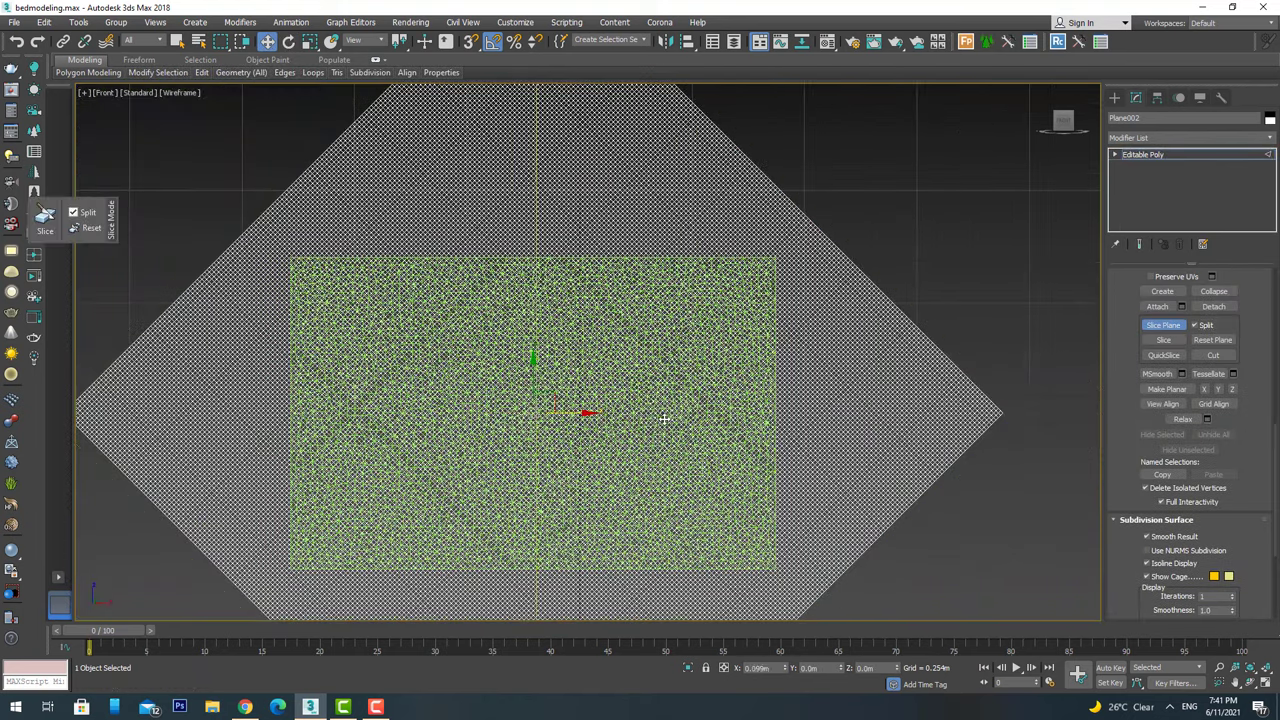
scroll(664, 419, "up", 5)
scroll(765, 396, "down", 4)
scroll(694, 377, "down", 2)
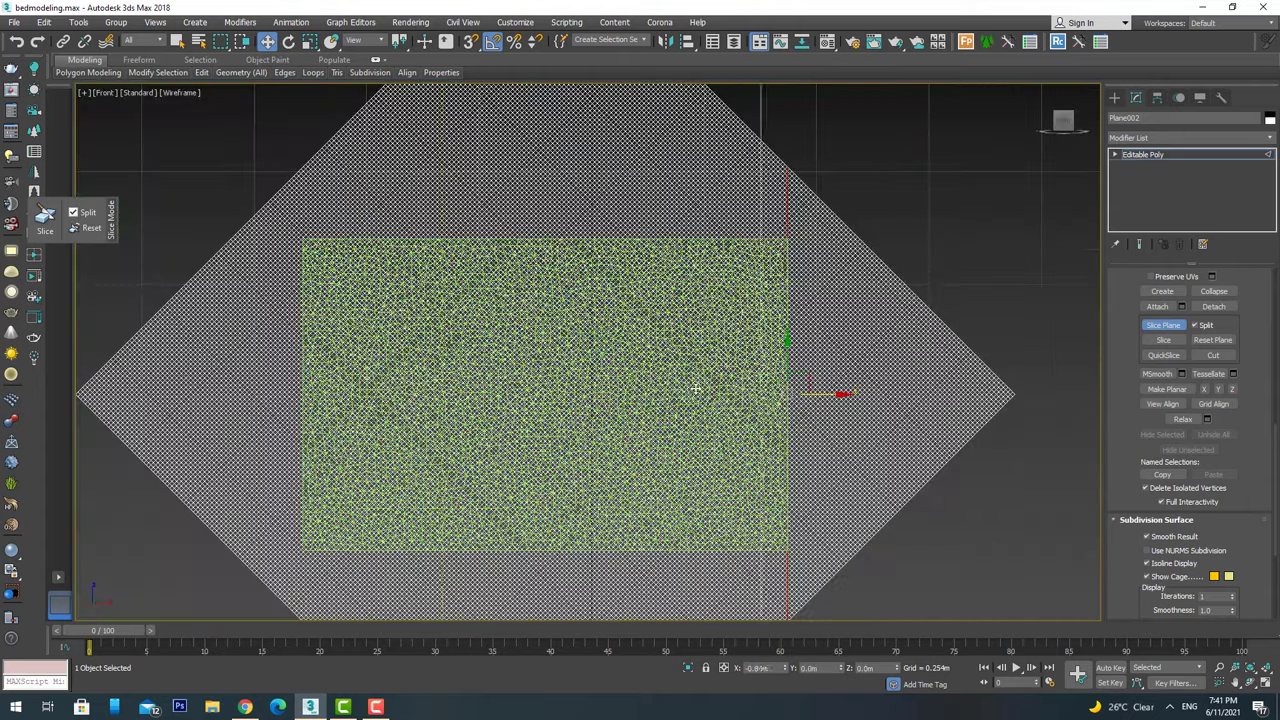
scroll(364, 421, "up", 1)
scroll(481, 368, "up", 5)
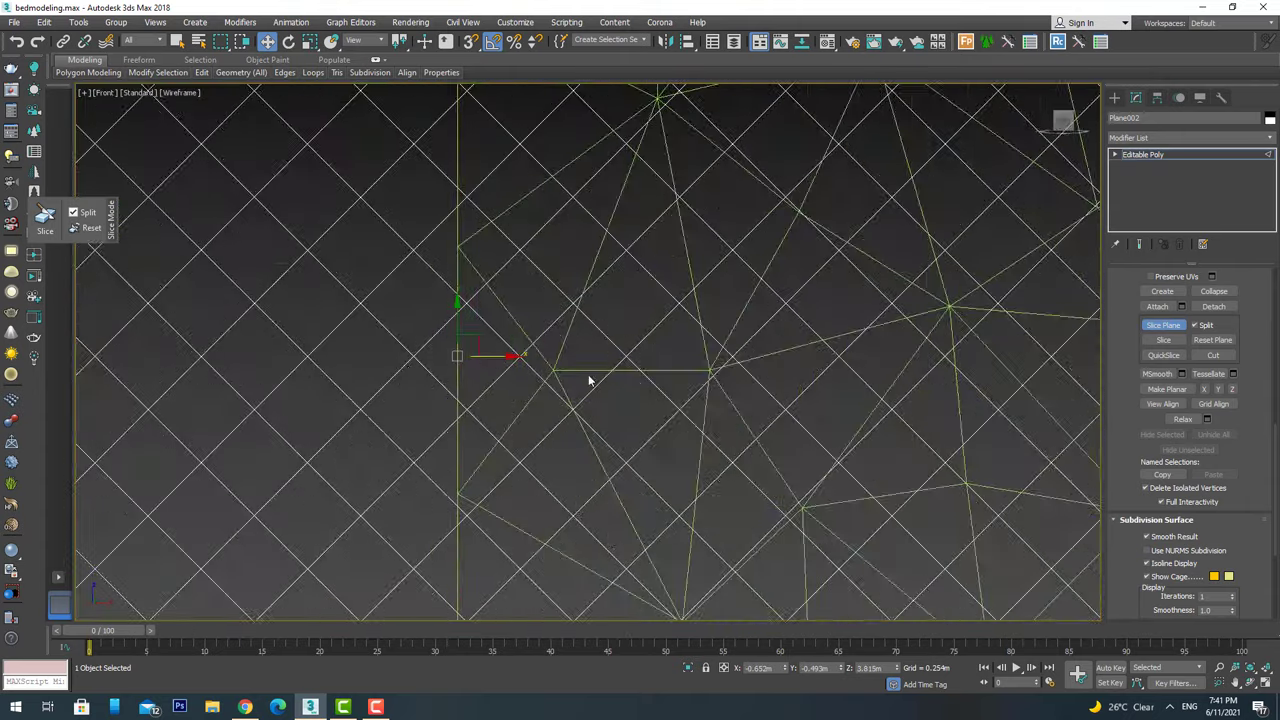
scroll(507, 494, "down", 5)
scroll(818, 308, "up", 3)
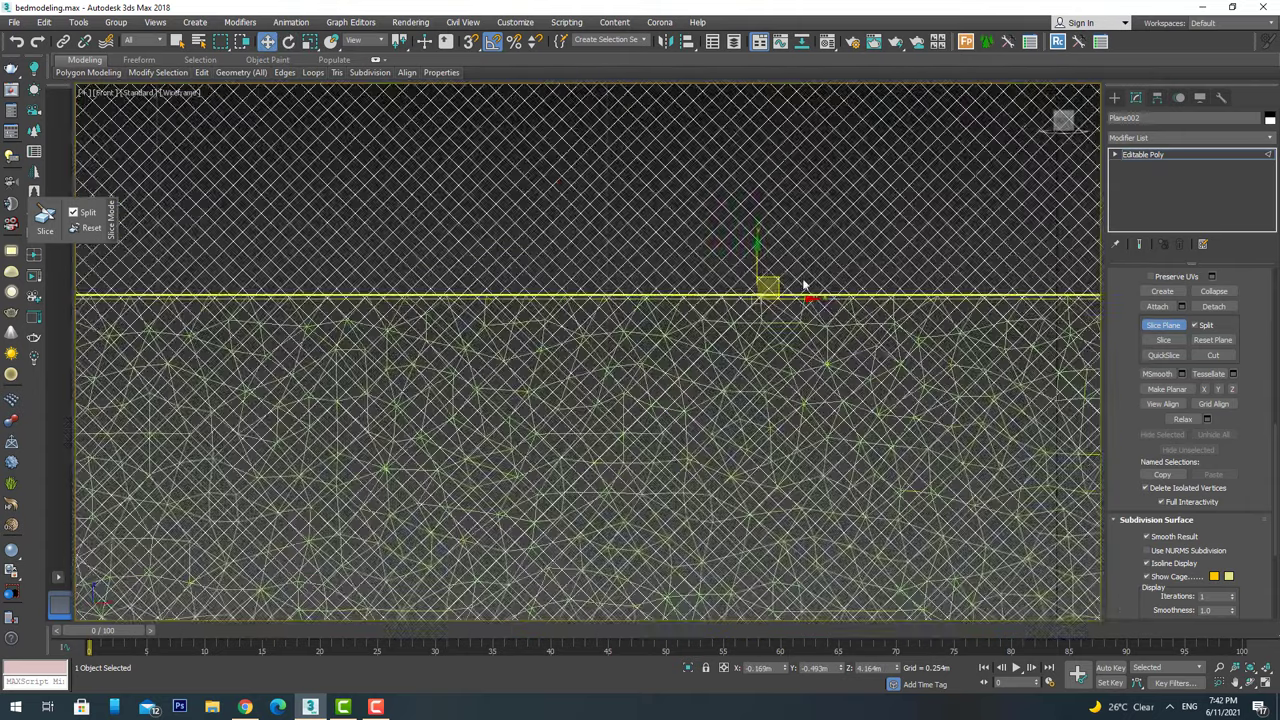
scroll(806, 286, "up", 3)
scroll(634, 409, "down", 3)
scroll(617, 300, "down", 5)
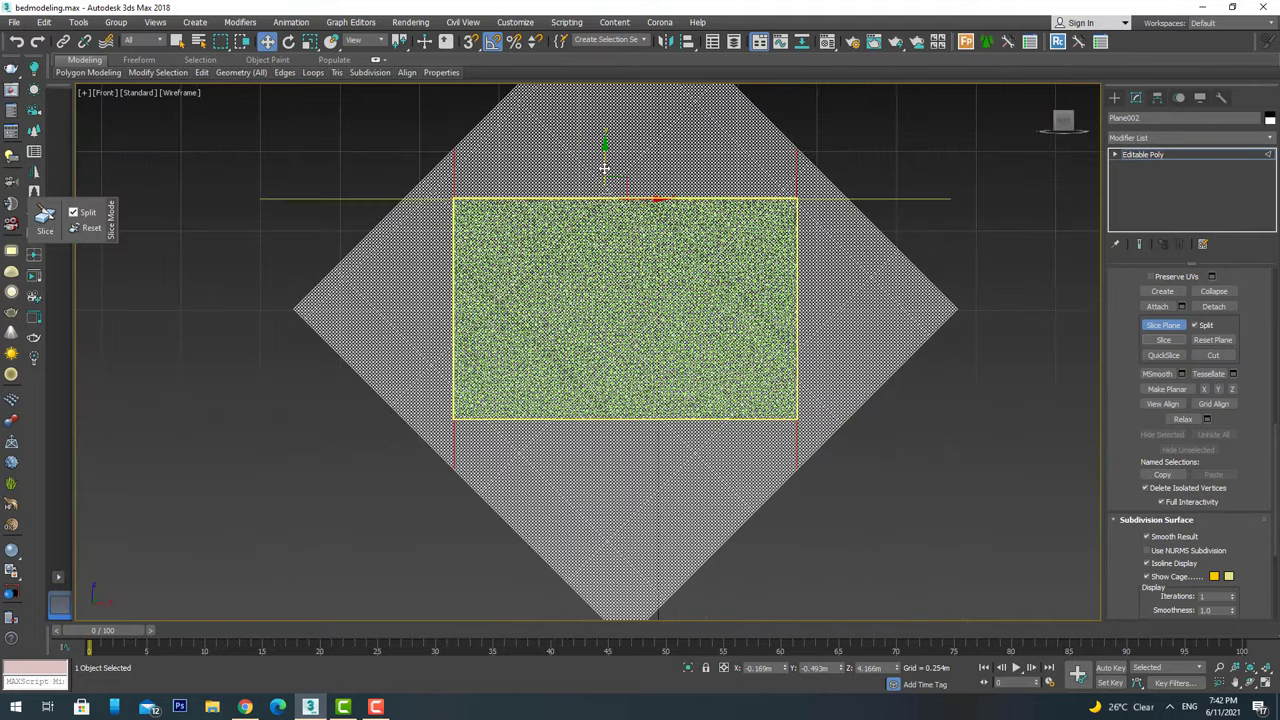
scroll(627, 403, "up", 5)
scroll(640, 400, "down", 5)
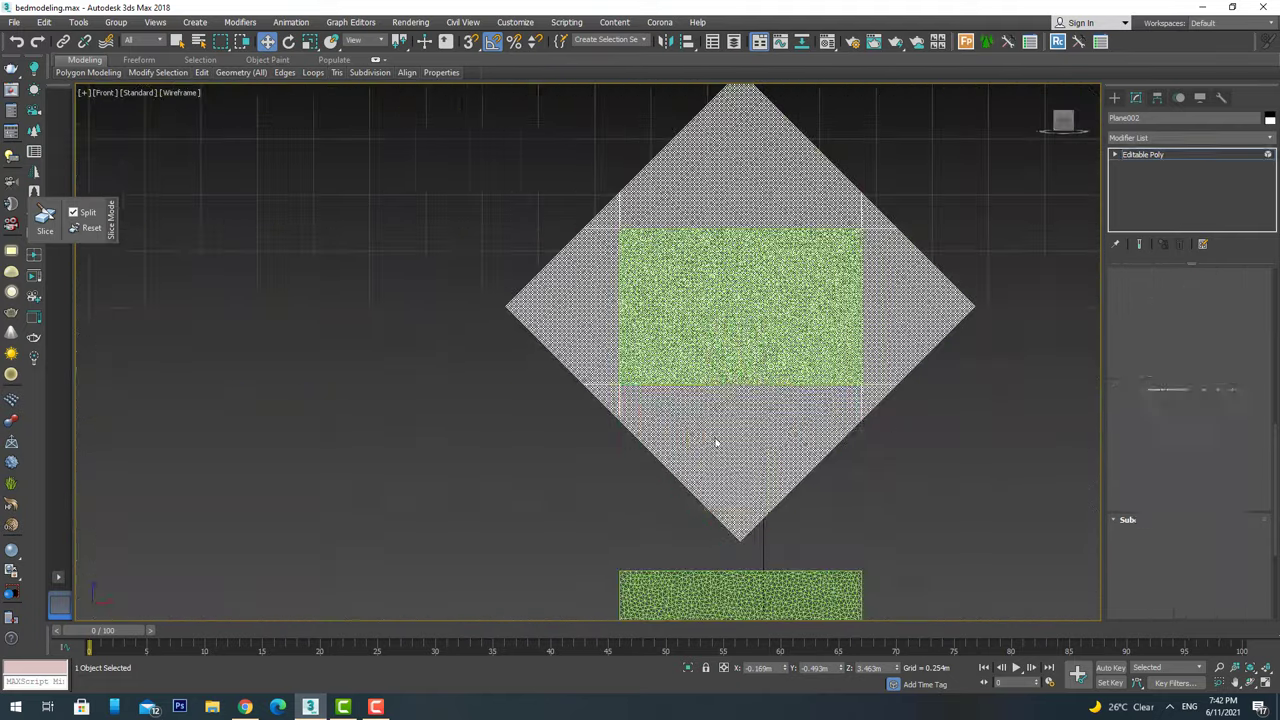
Delete the excess diamond polygons lying outside the rectangle.
key("Delete")
left_click(546, 204)
key("Delete")
Leave polygon mode on the trimmed plane and show its edged faces.
middle_click_drag(686, 270, 646, 331, "alt")
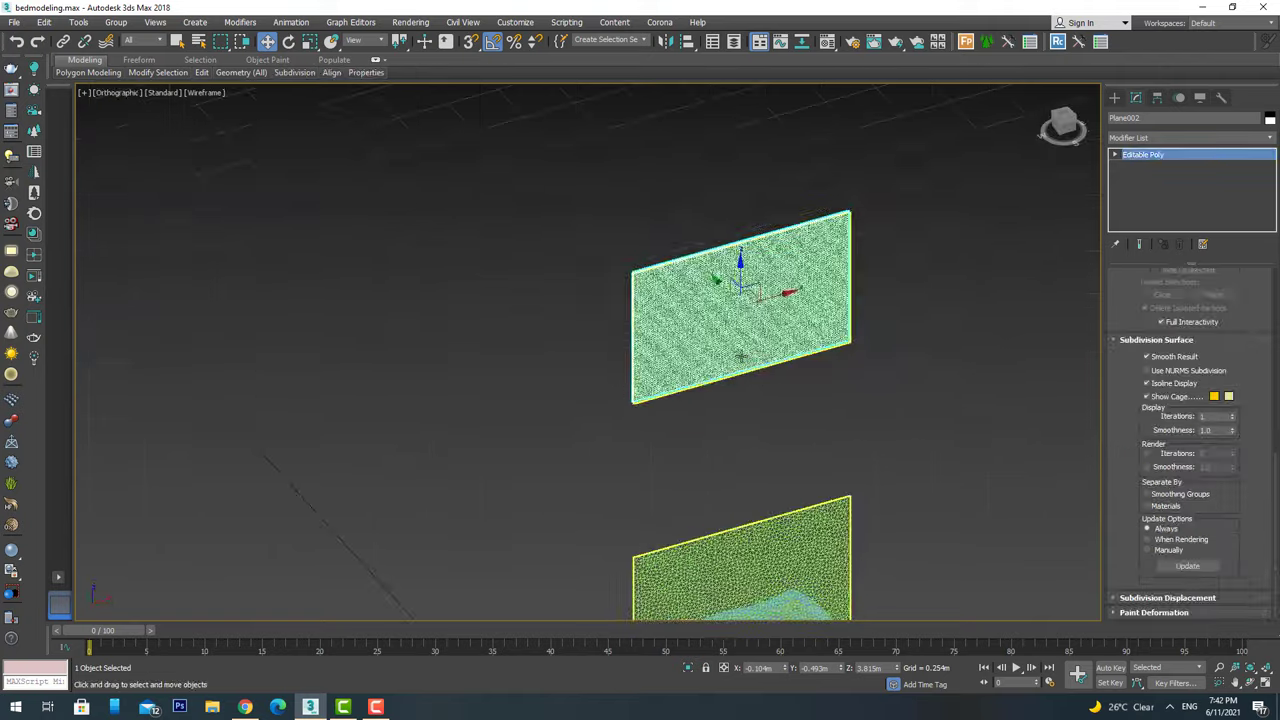
key("z")
key("4")
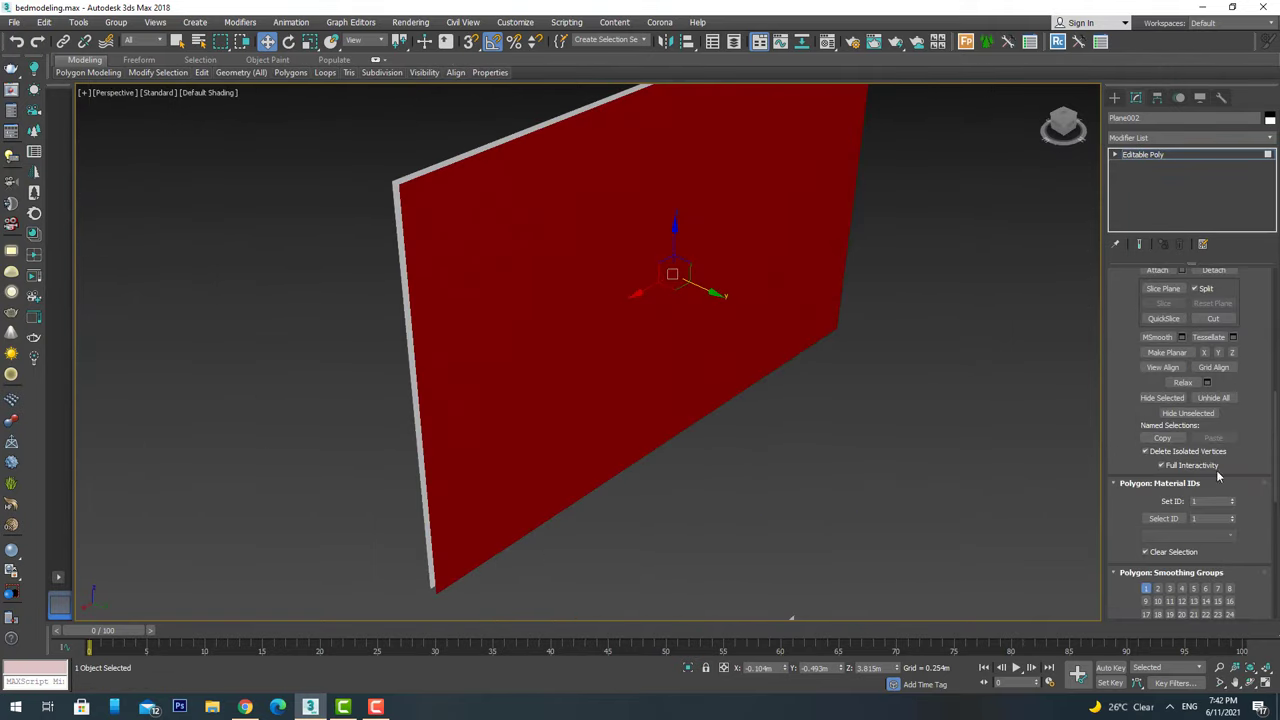
left_click(1114, 97)
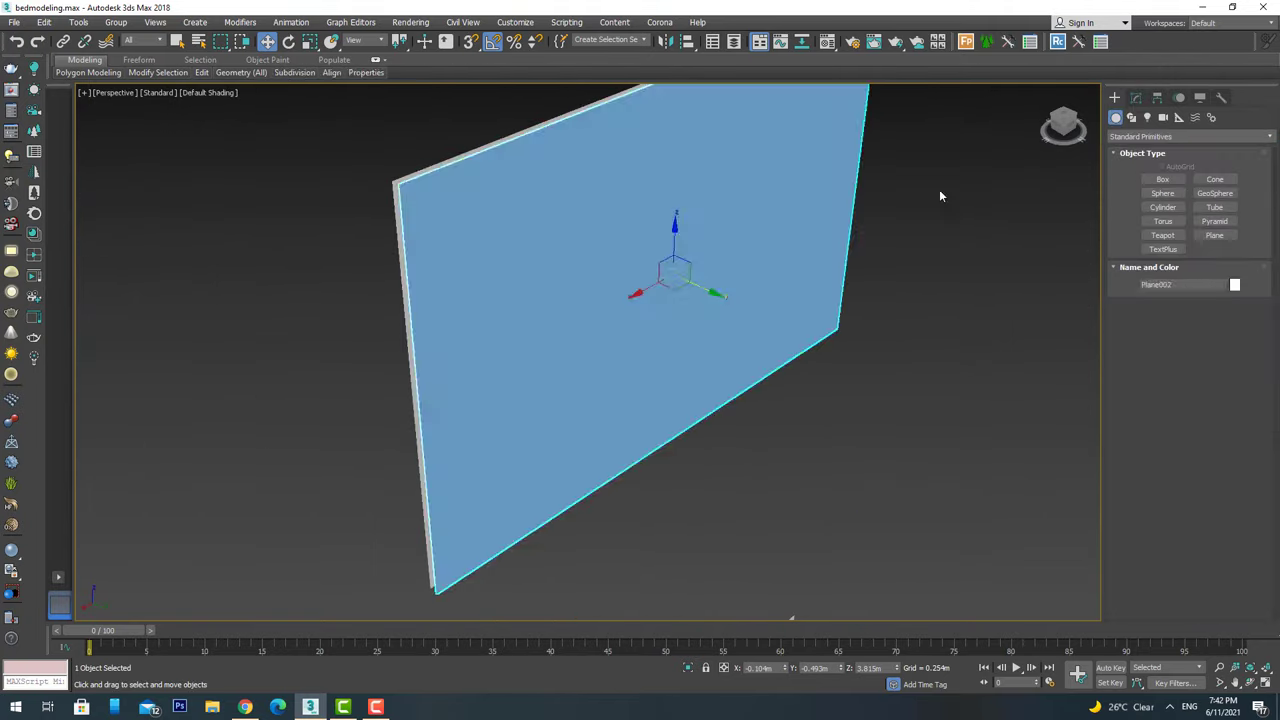
left_click(940, 194)
left_click(643, 251)
key("F4")
middle_click_drag(600, 266, 696, 292, "alt")
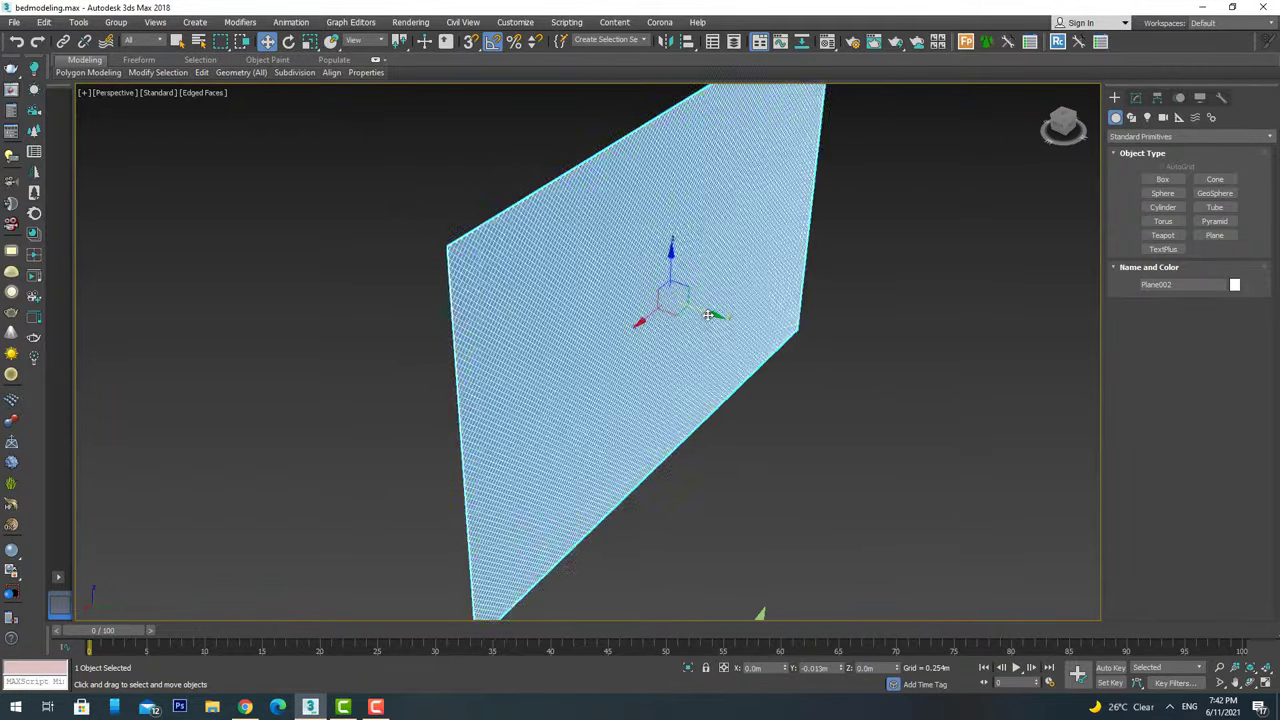
Shift-drag the plane in the Front view to create the copy Plane003 over the lower panel.
key("f")
scroll(600, 420, "up", 3)
left_click_drag(631, 484, 631, 409, "shift")
left_click(631, 409)
scroll(631, 409, "up", 5)
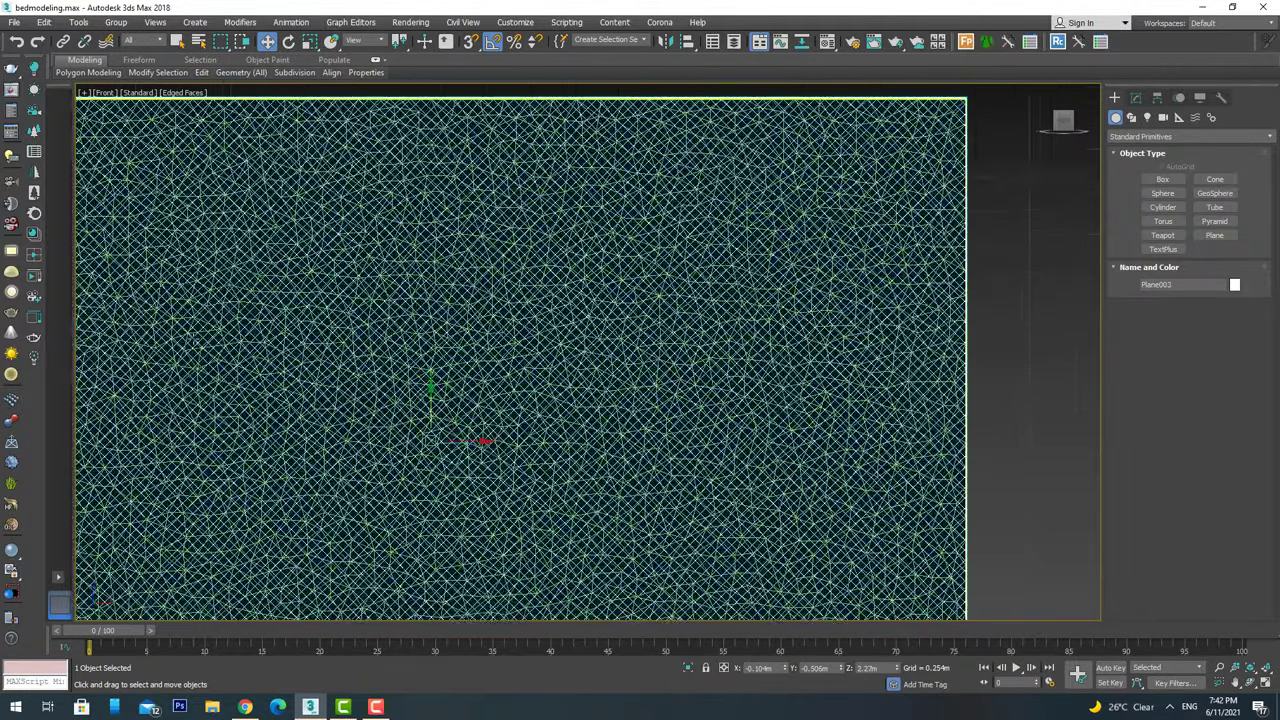
Return to a shaded perspective view above the bed and turn on vertex snapping.
key("z")
scroll(552, 262, "up", 5)
key("F3")
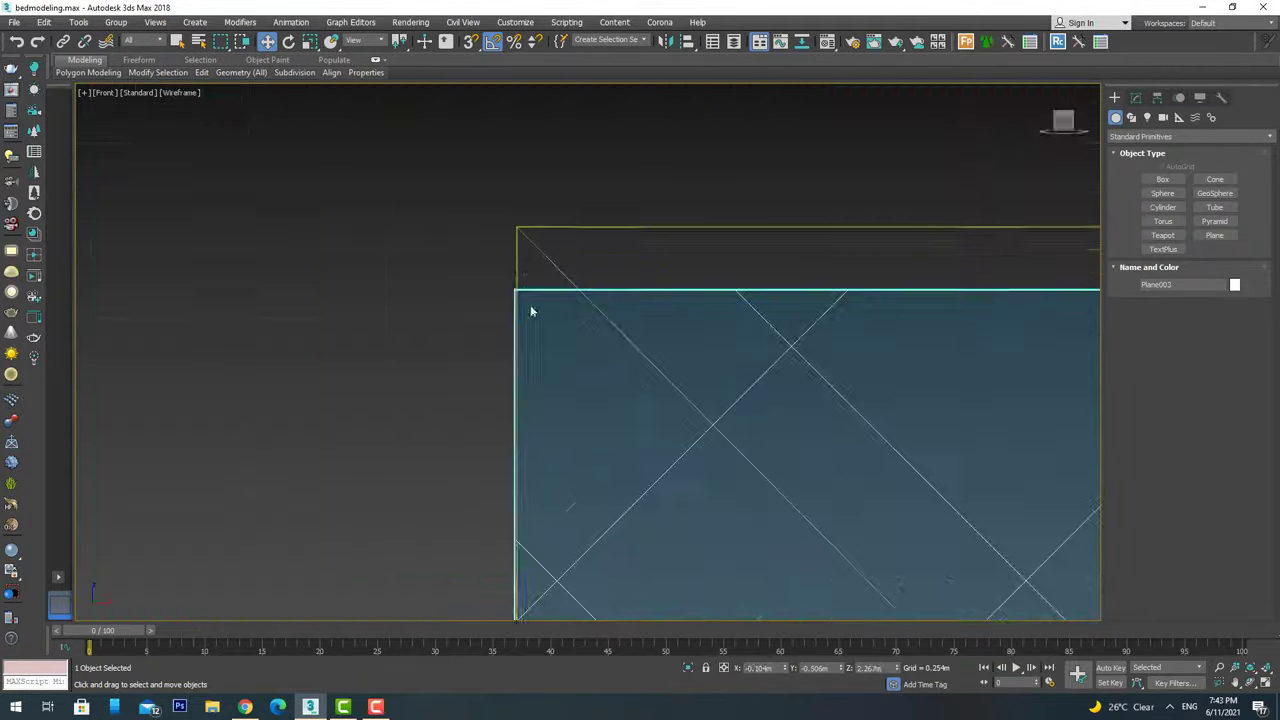
scroll(526, 257, "down", 5)
key("p")
mouse_move(526, 300)
middle_mouse_down("alt")
mouse_move(541, 367)
mouse_move(714, 349)
mouse_move(646, 417)
mouse_move(641, 489)
middle_mouse_up("alt")
key("F3")
key("s")
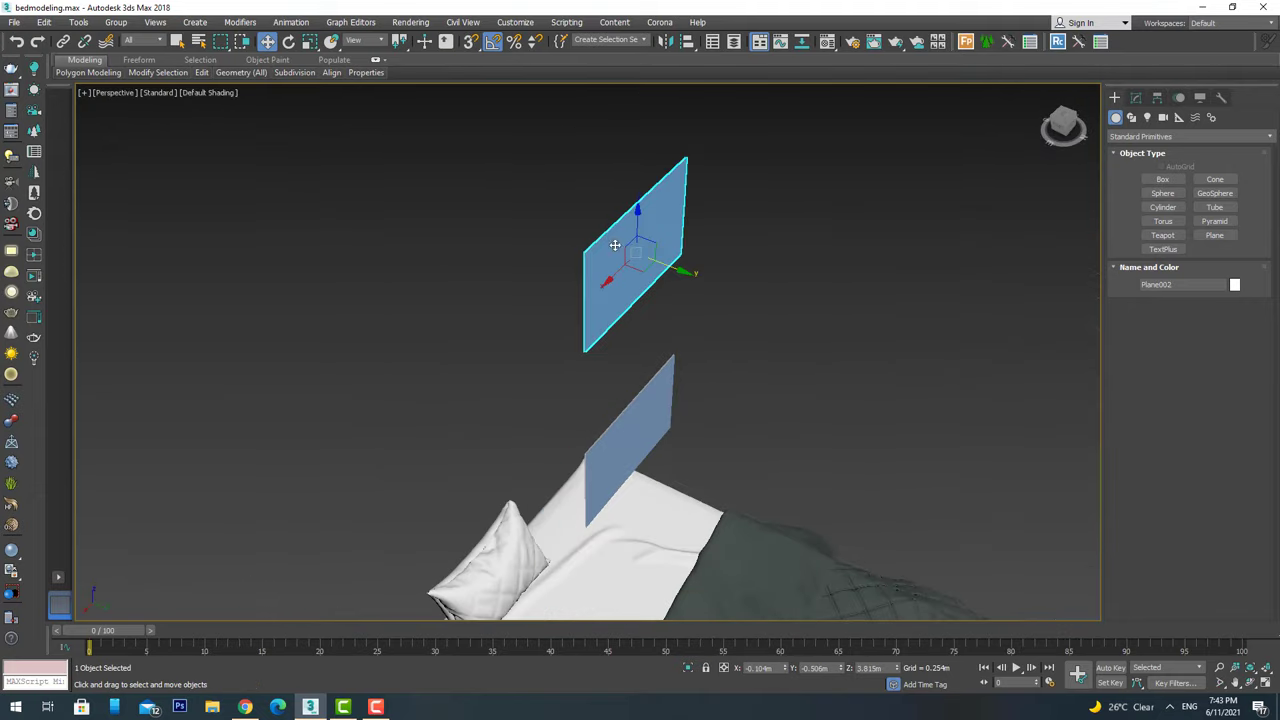
left_click(707, 335)
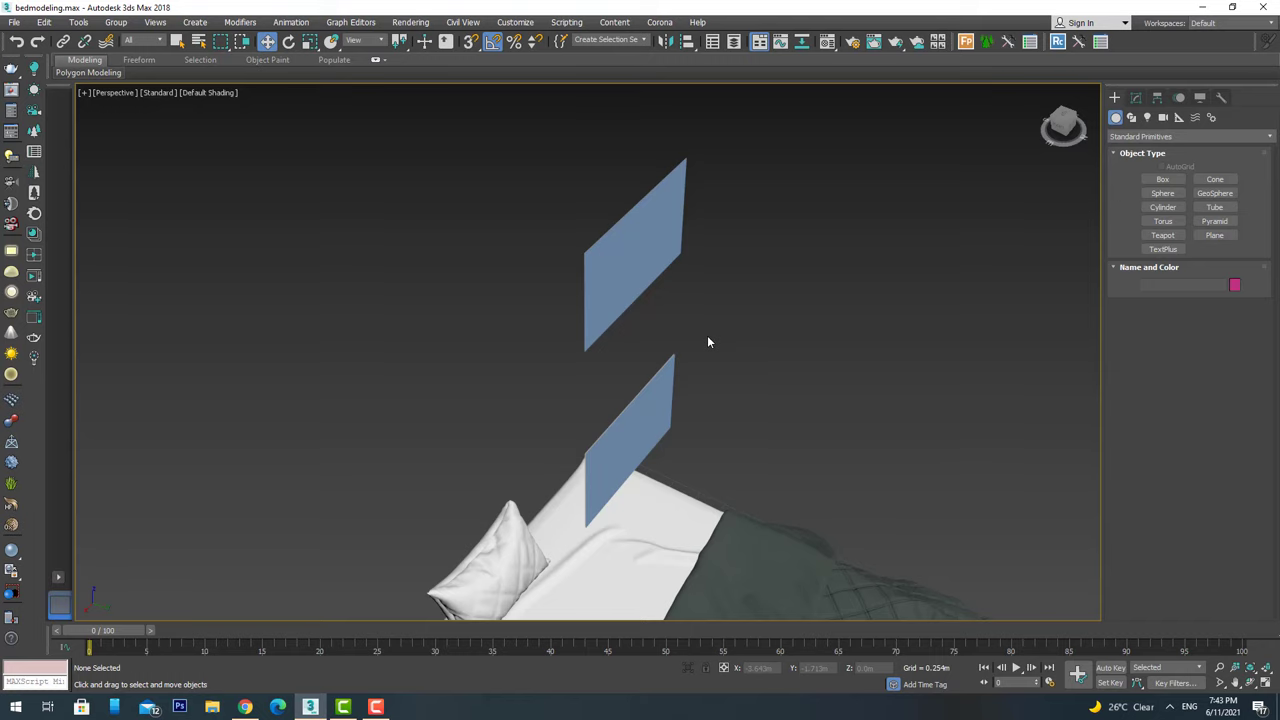
Add a Morpher modifier to the original plane.
key("ctrl+z")
left_click(1136, 97)
left_click(1148, 139)
scroll(1148, 150, "down", 10)
left_click(1148, 150)
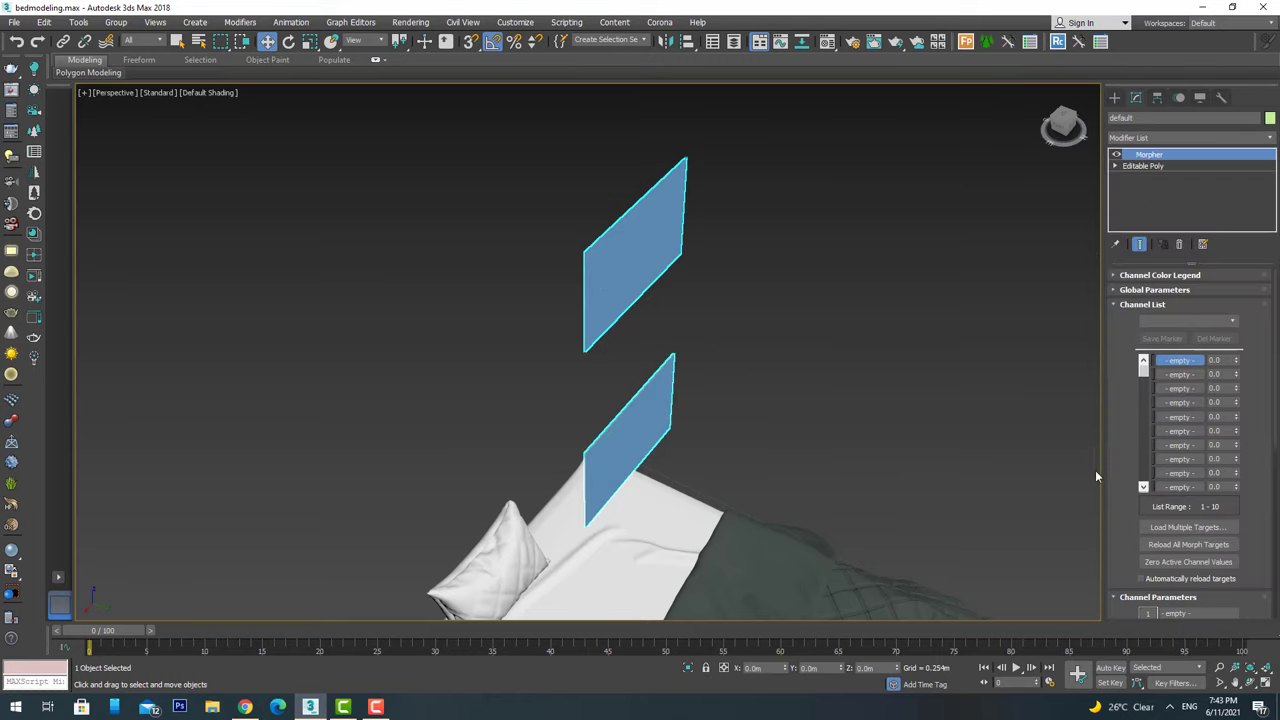
scroll(1118, 512, "up", 5)
left_click_drag(1236, 333, 1234, 314)
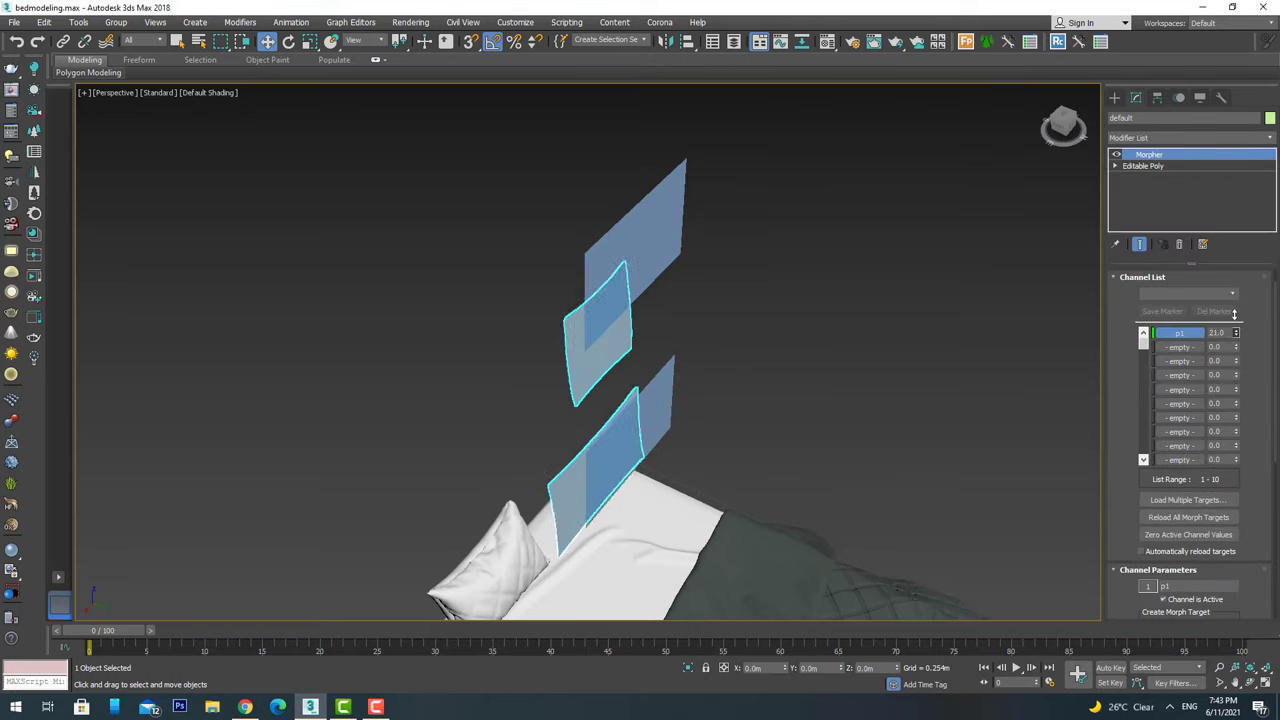
Add a Skin Wrap modifier to Plane002 and pick the morphing plane as its target.
left_click(635, 255)
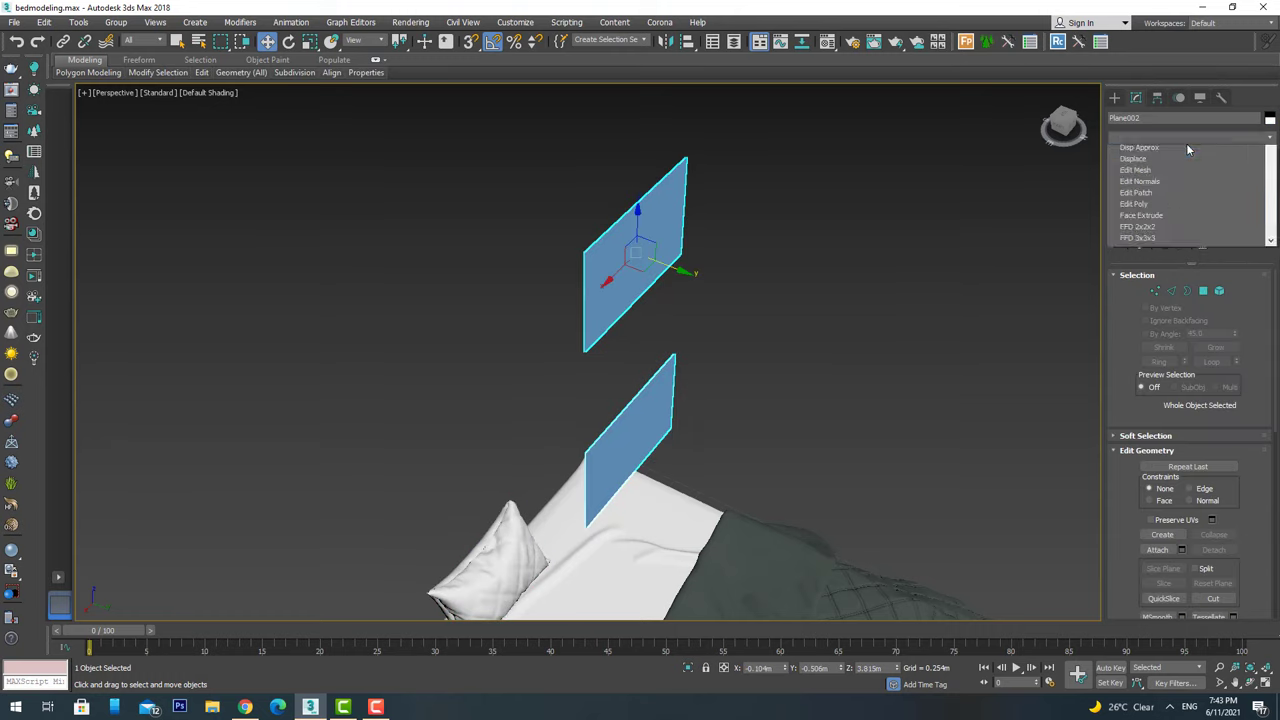
left_click(1186, 138)
left_click(1194, 276)
left_click(1166, 340)
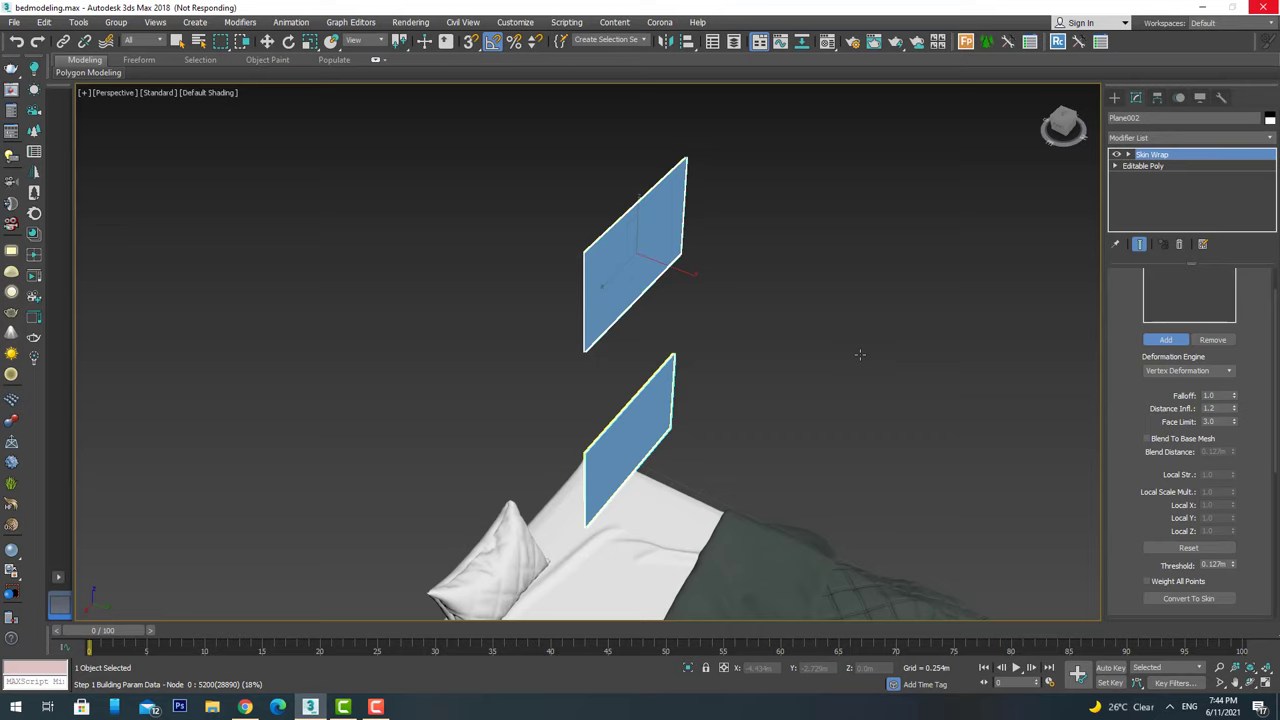
left_click(1117, 104)
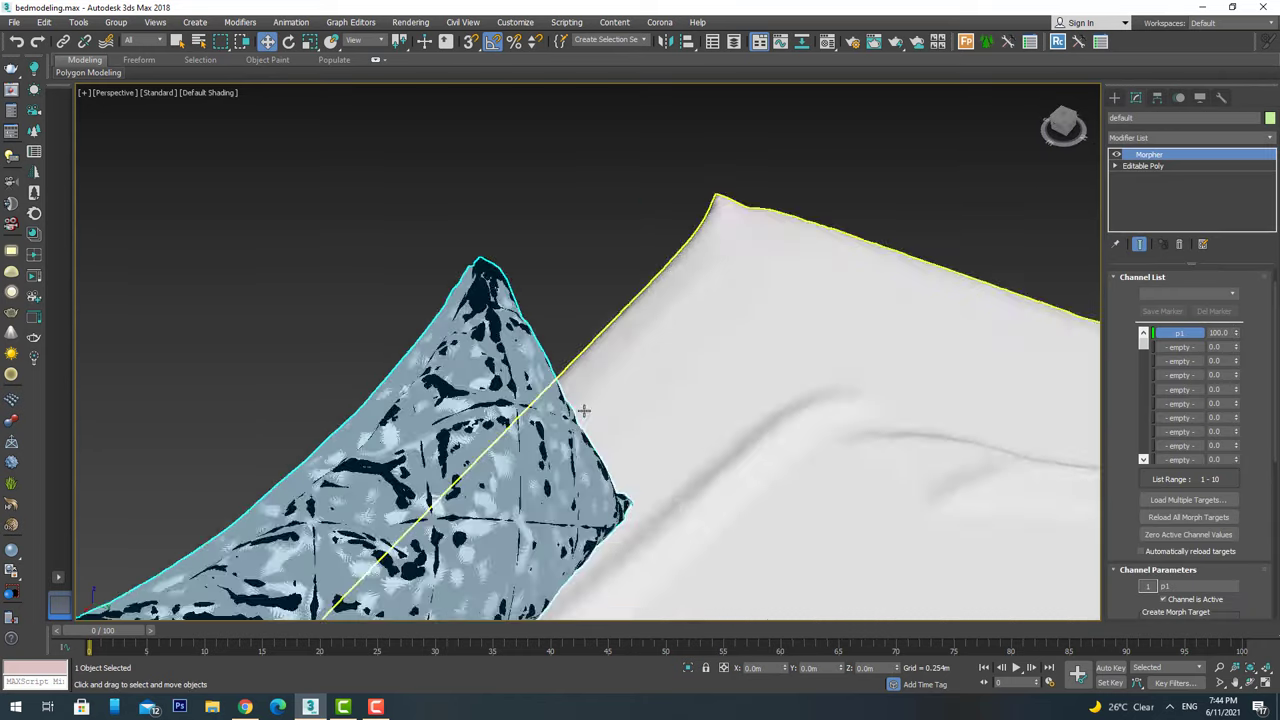
Convert the skin-wrapped Plane002 to an Editable Poly pillow beside the other pillow.
scroll(584, 410, "down", 5)
right_click(737, 365)
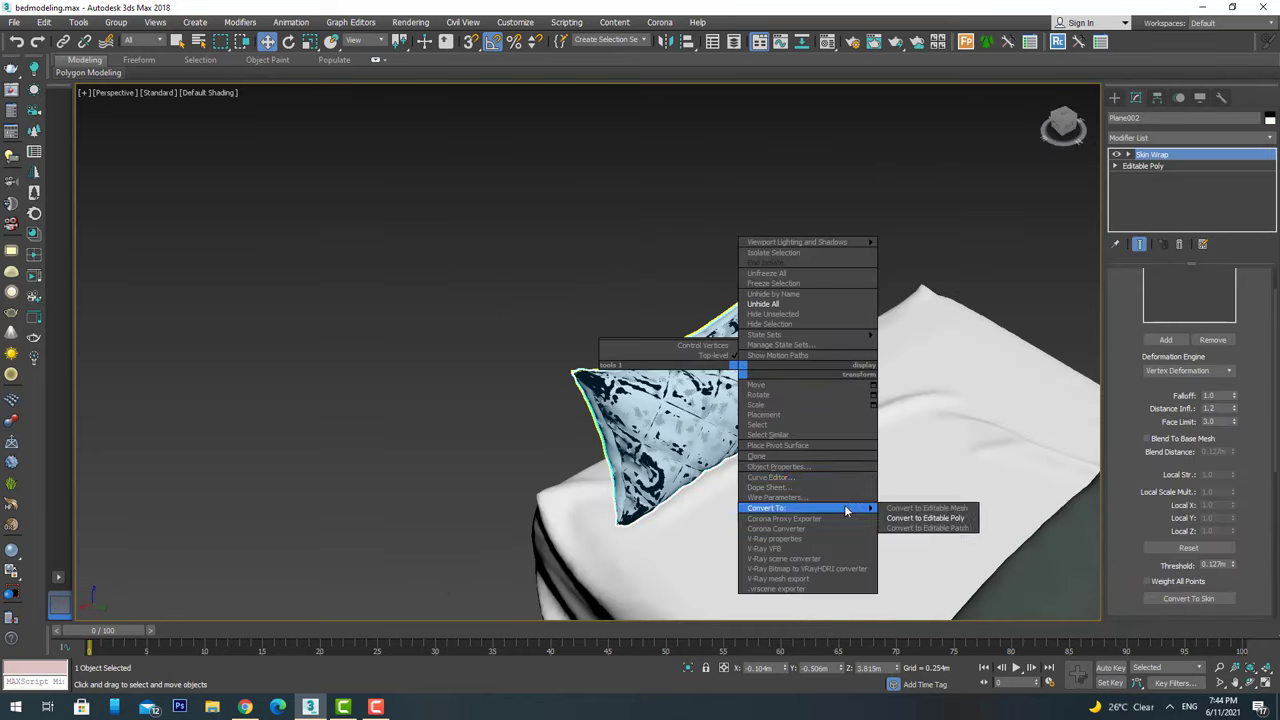
left_click(943, 514)
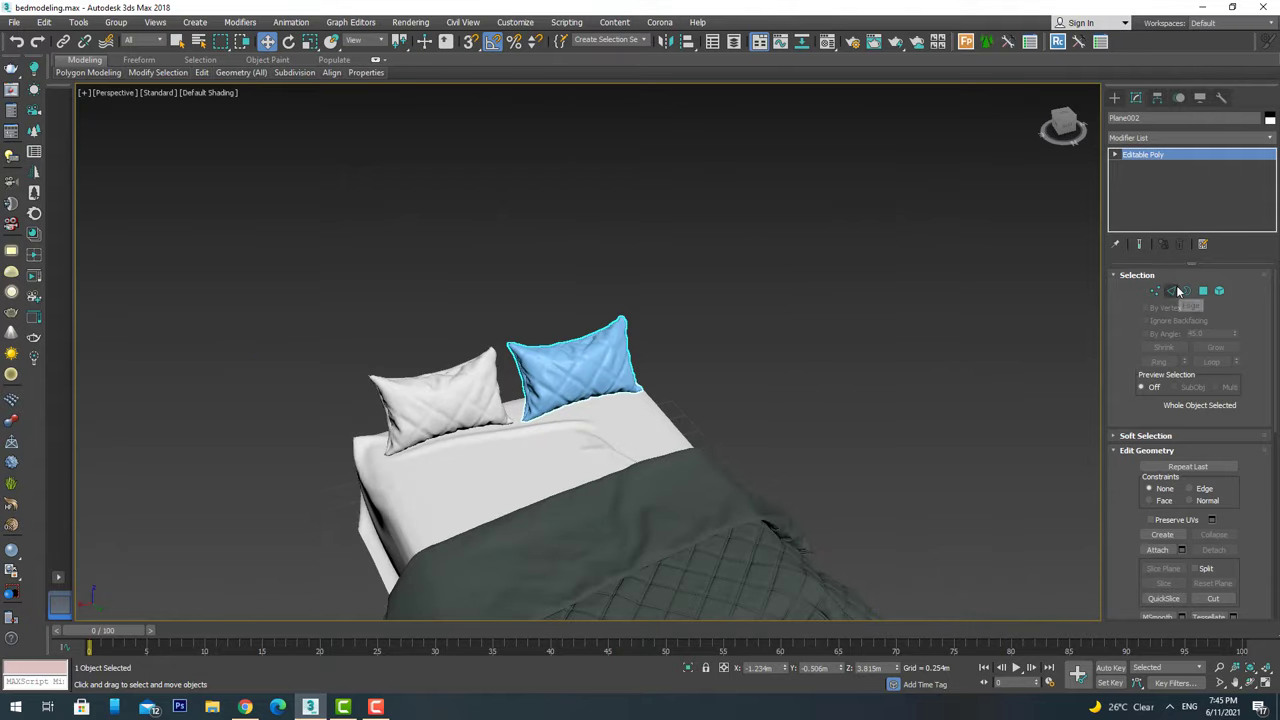
In Edge mode, pick a diagonal seam edge on the pillow and extend it with Loop.
left_click(1178, 291)
scroll(557, 386, "up", 5)
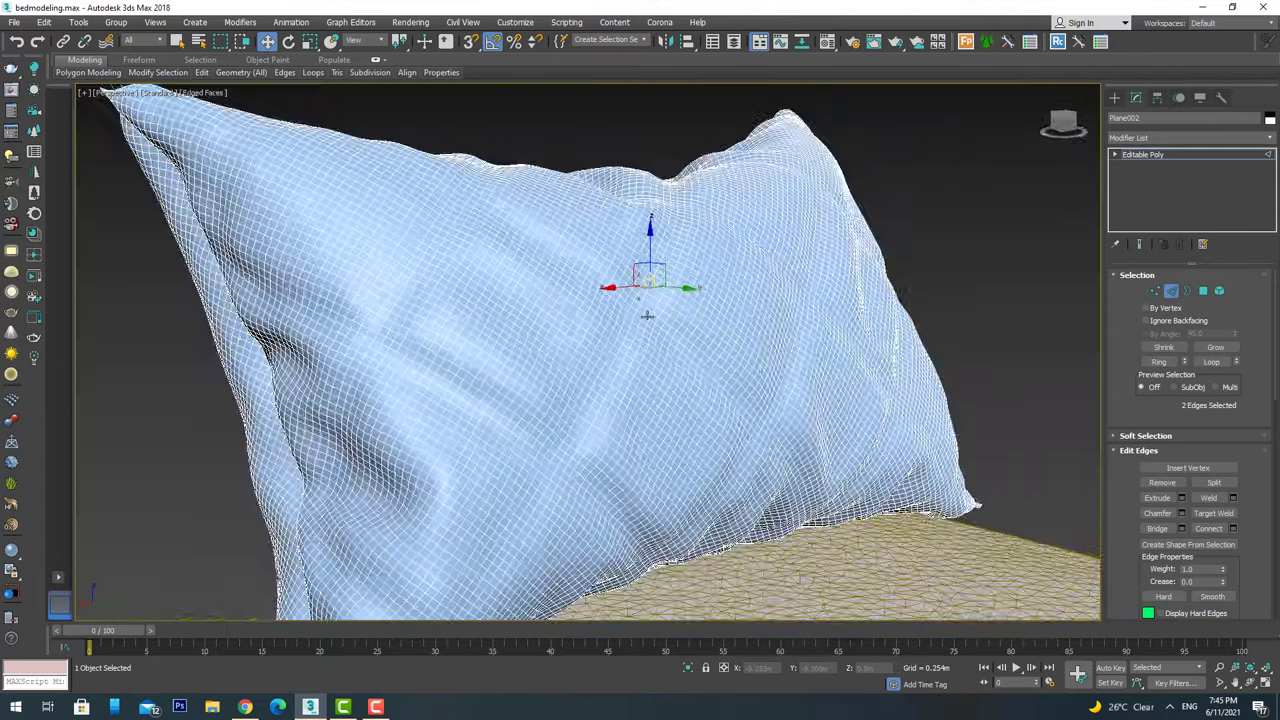
double_click(647, 315)
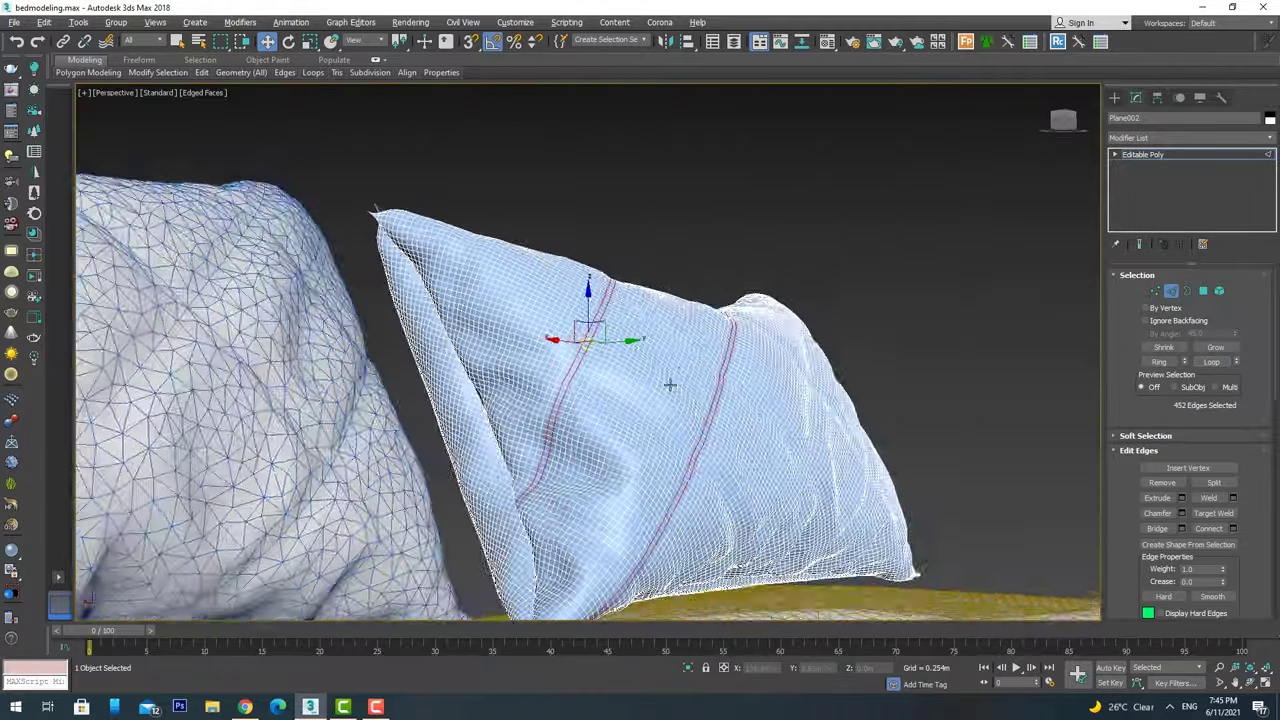
mouse_move(670, 385)
middle_mouse_down("alt")
mouse_move(526, 443)
mouse_move(520, 300)
mouse_move(543, 363)
middle_mouse_up("alt")
scroll(710, 372, "up", 5)
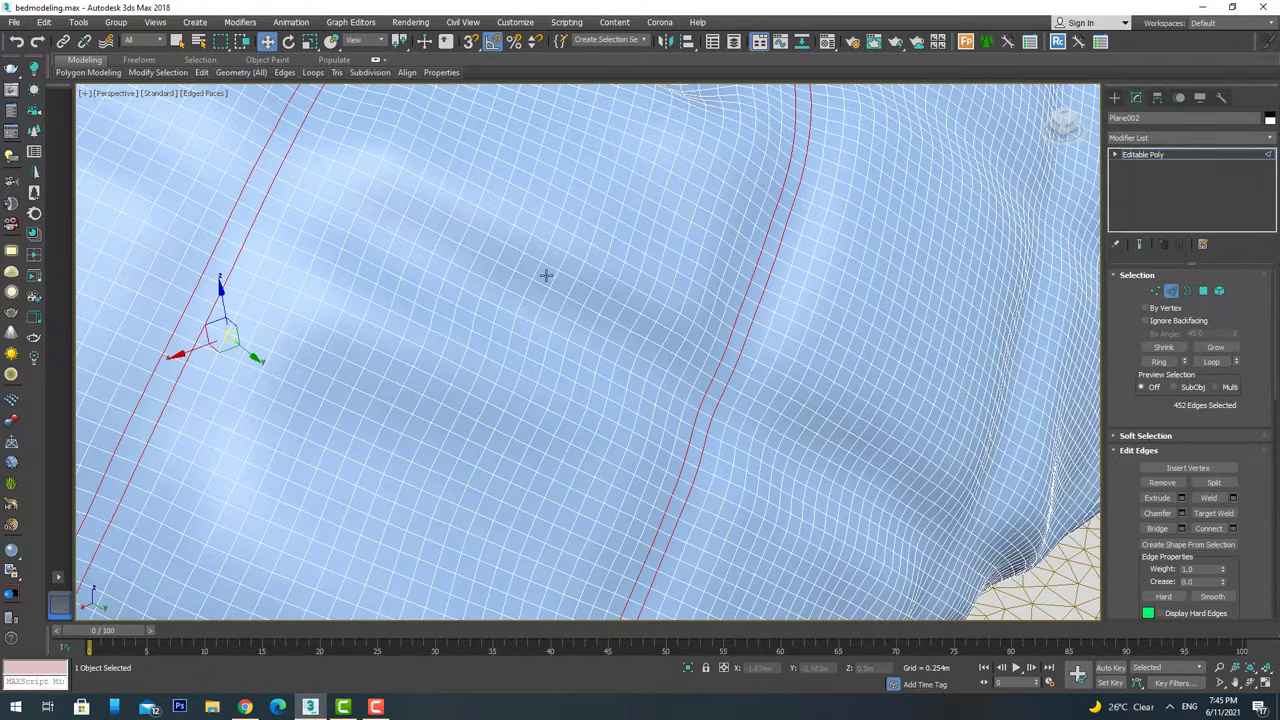
scroll(503, 180, "down", 10)
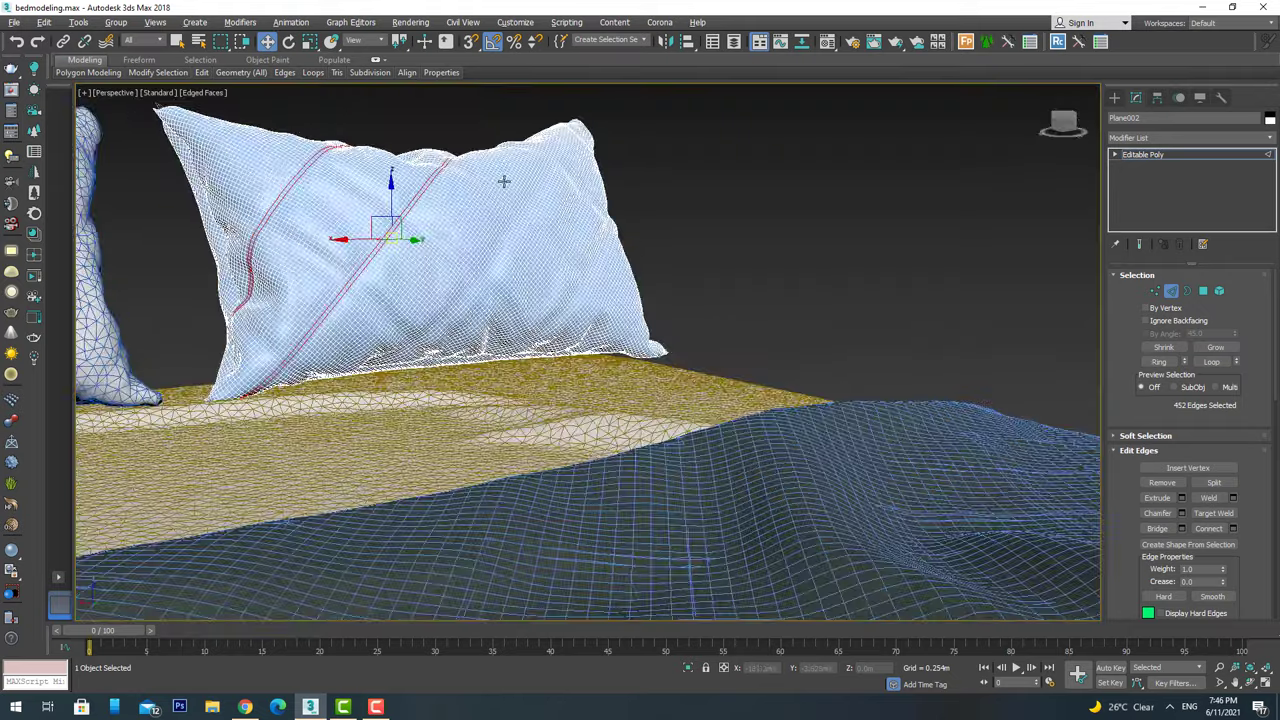
scroll(489, 234, "up", 10)
scroll(491, 251, "down", 5)
middle_click_drag(491, 251, 568, 302)
scroll(672, 294, "up", 5)
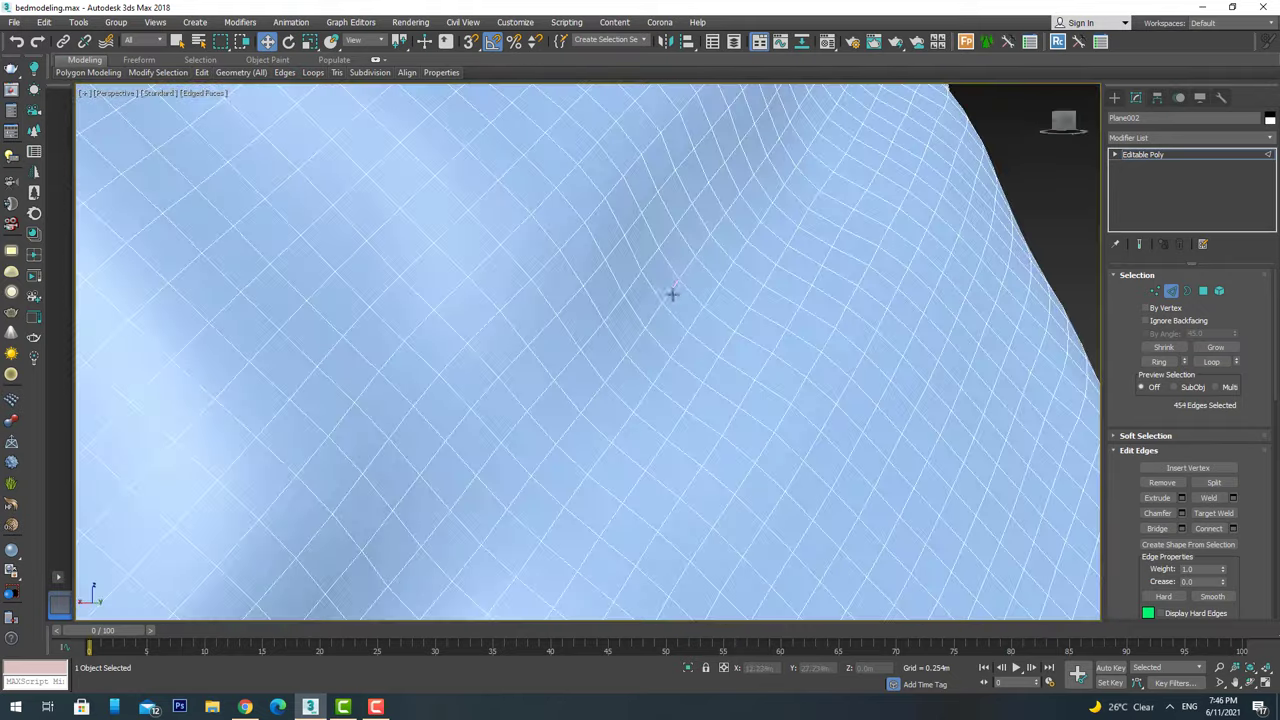
left_click(1208, 362)
Check all 2172 crisscross seam edges from every side and start an edge extrude.
scroll(600, 300, "down", 5)
scroll(435, 190, "up", 4)
scroll(435, 190, "up", 1)
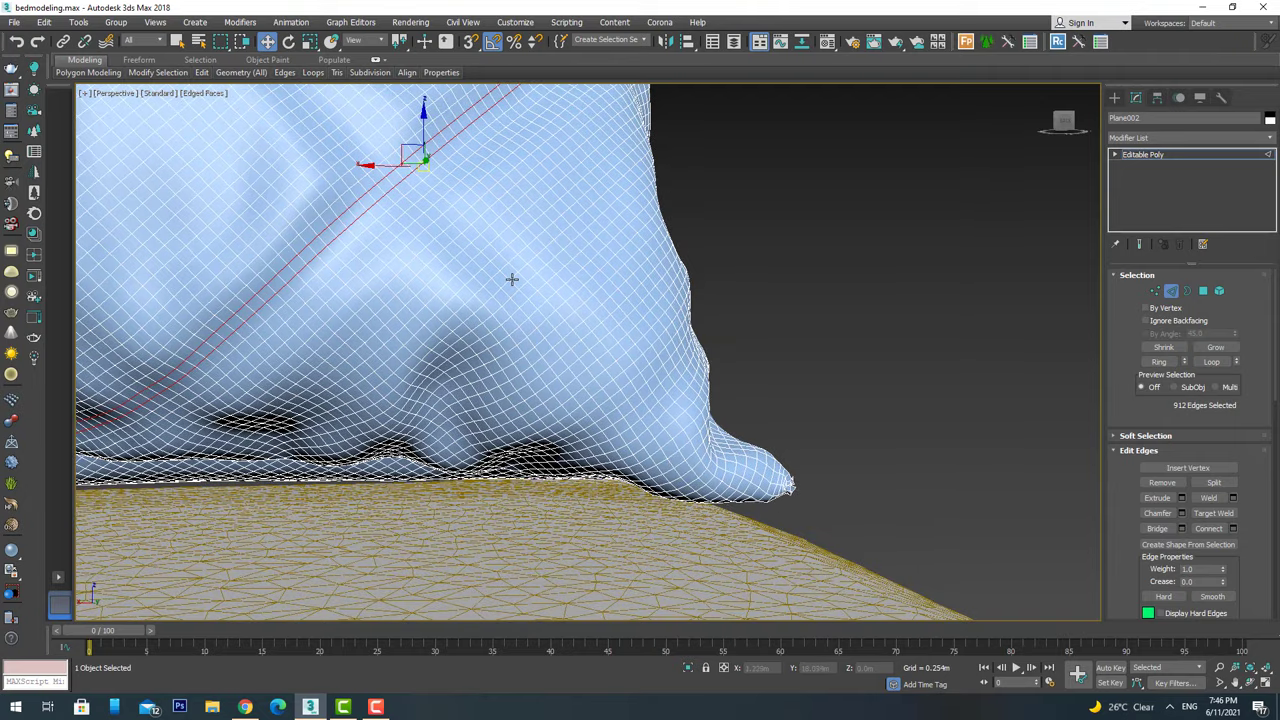
mouse_move(596, 379)
middle_mouse_down("alt")
mouse_move(743, 440)
mouse_move(594, 403)
mouse_move(594, 380)
middle_mouse_up("alt")
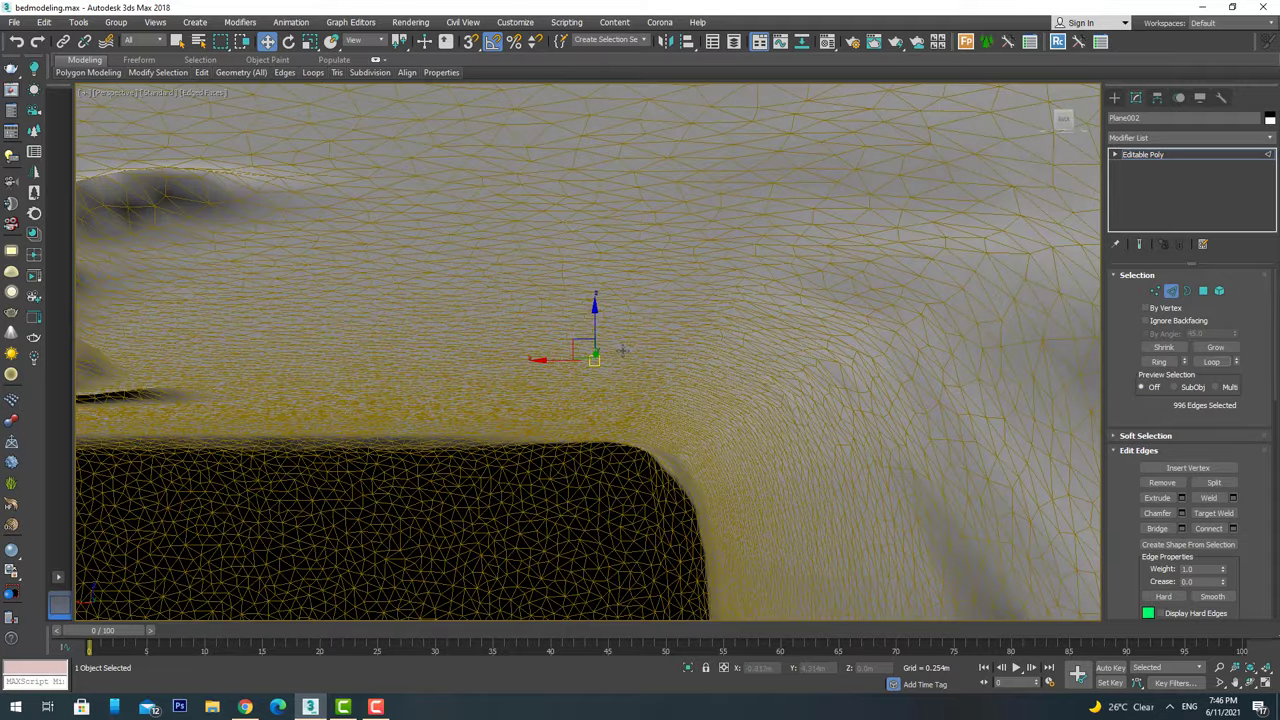
scroll(617, 434, "down", 5)
middle_click_drag(617, 434, 700, 400, "alt")
scroll(470, 300, "up", 5)
middle_click_drag(470, 300, 519, 385, "alt")
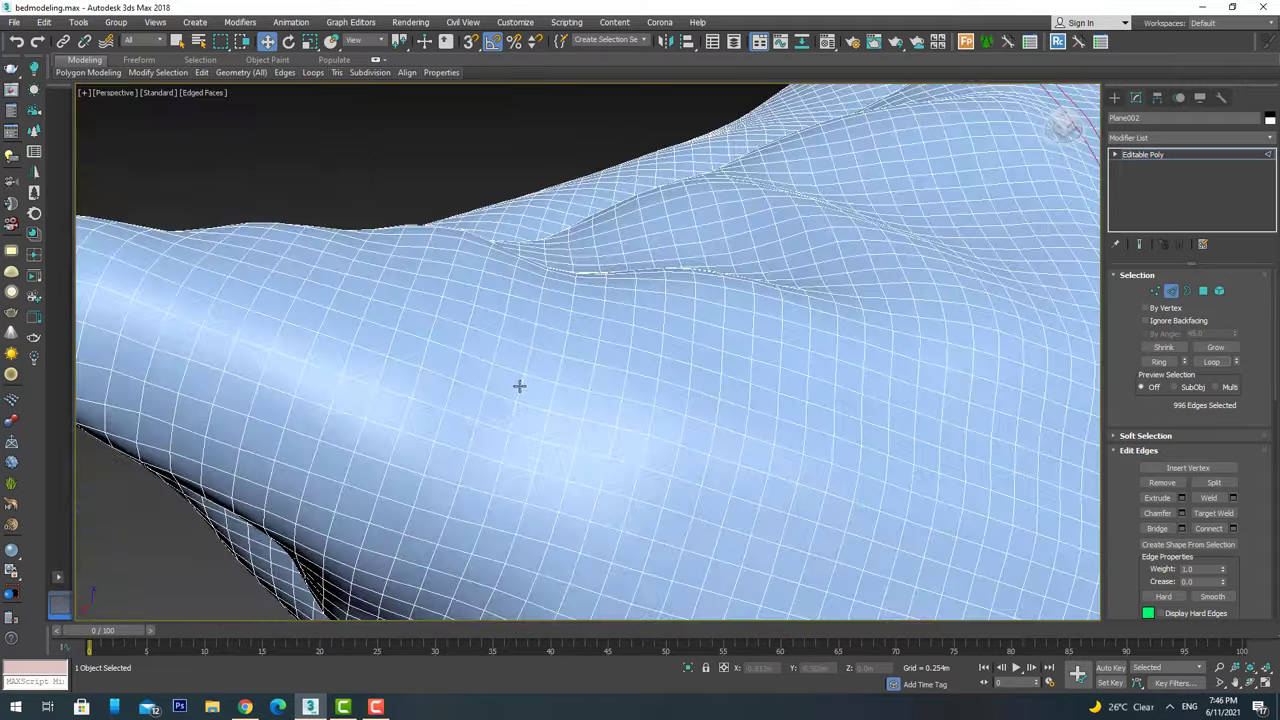
scroll(485, 377, "down", 5)
middle_click_drag(648, 334, 500, 229, "alt")
scroll(674, 294, "up", 5)
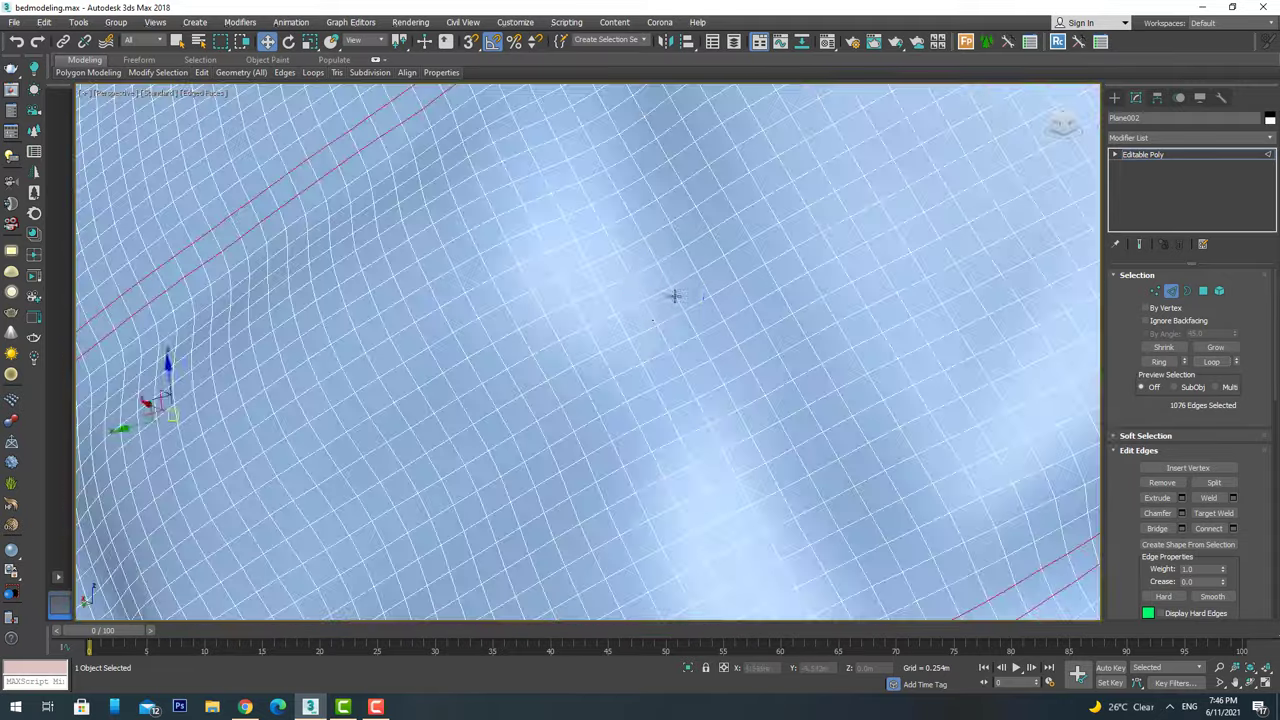
scroll(727, 327, "down", 4)
scroll(727, 326, "up", 5)
scroll(603, 337, "down", 5)
middle_click_drag(603, 337, 531, 360, "alt")
scroll(531, 360, "up", 5)
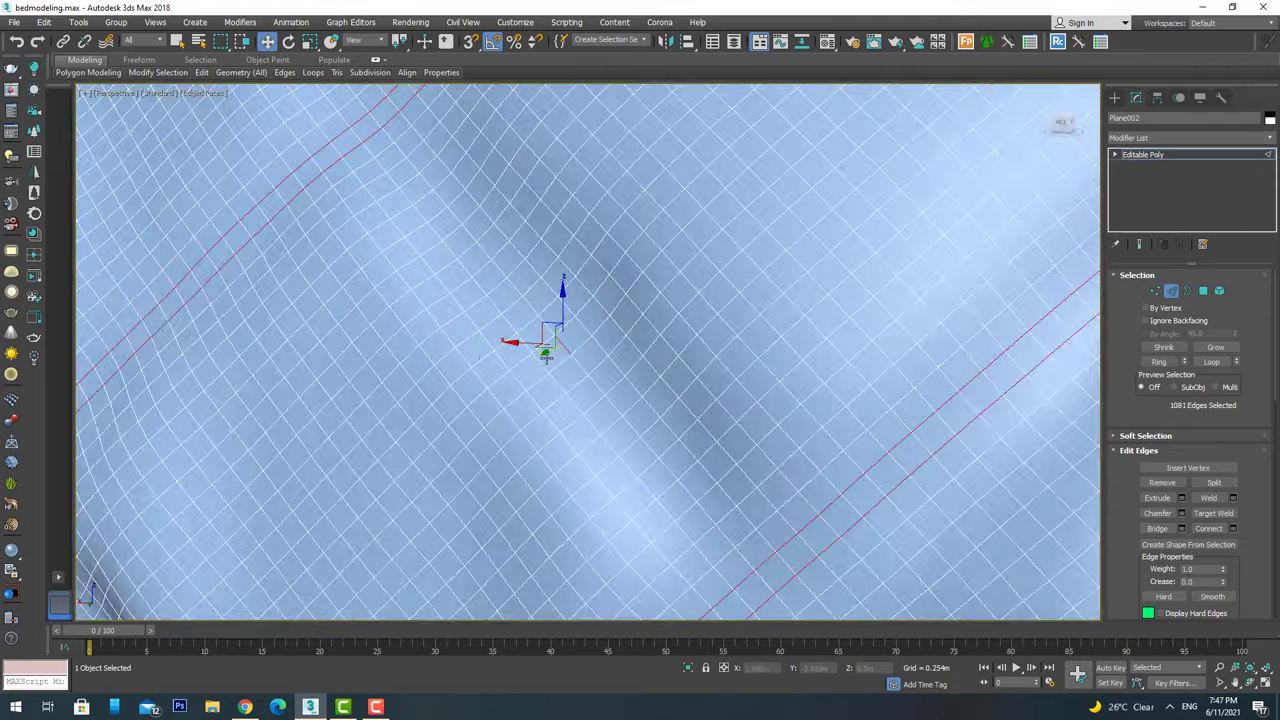
scroll(546, 337, "down", 4)
scroll(472, 390, "up", 5)
scroll(518, 336, "down", 5)
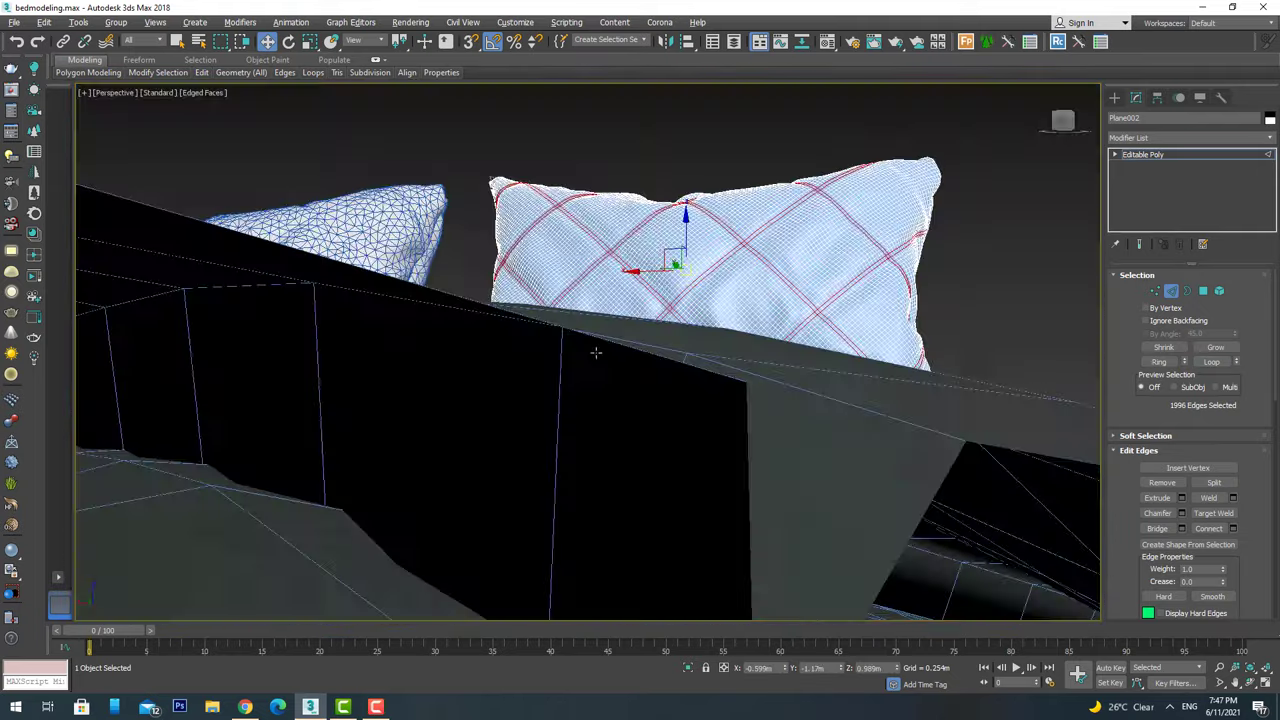
scroll(594, 351, "up", 3)
scroll(404, 363, "up", 2)
scroll(398, 381, "down", 5)
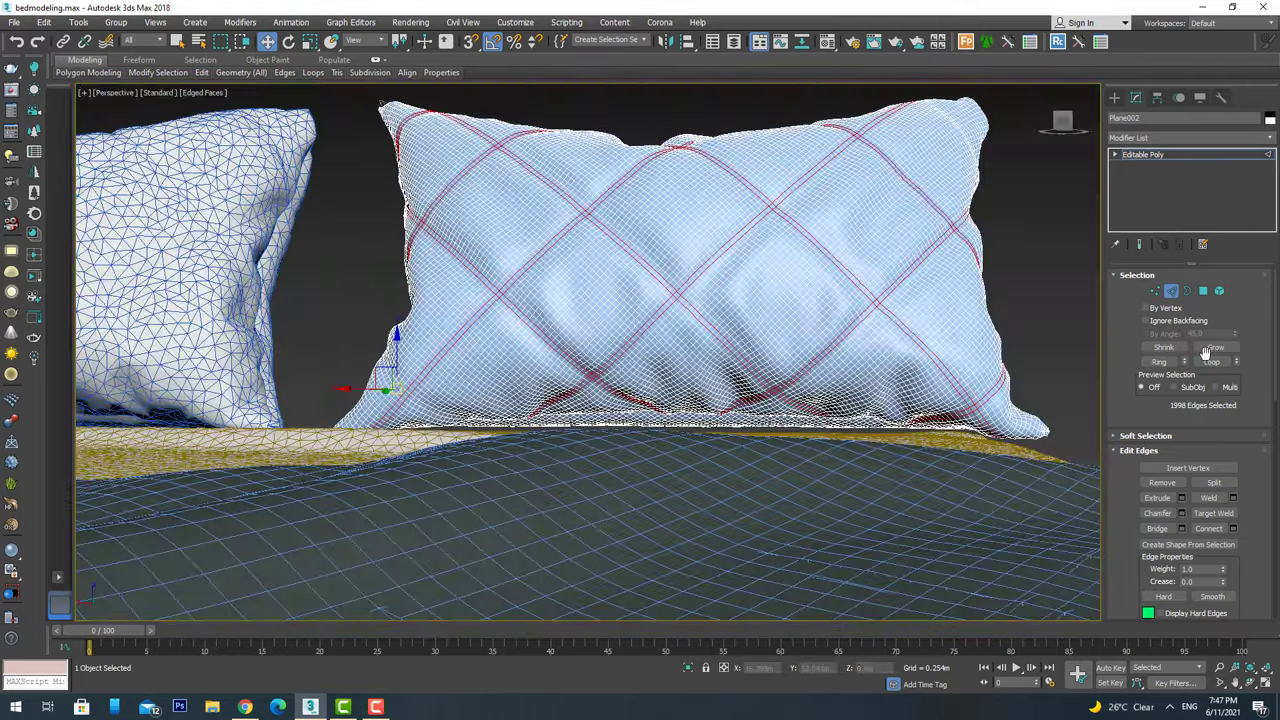
mouse_move(398, 381)
middle_mouse_down("alt")
mouse_move(557, 306)
mouse_move(650, 280)
middle_mouse_up("alt")
scroll(709, 241, "up", 4)
scroll(709, 241, "up", 3)
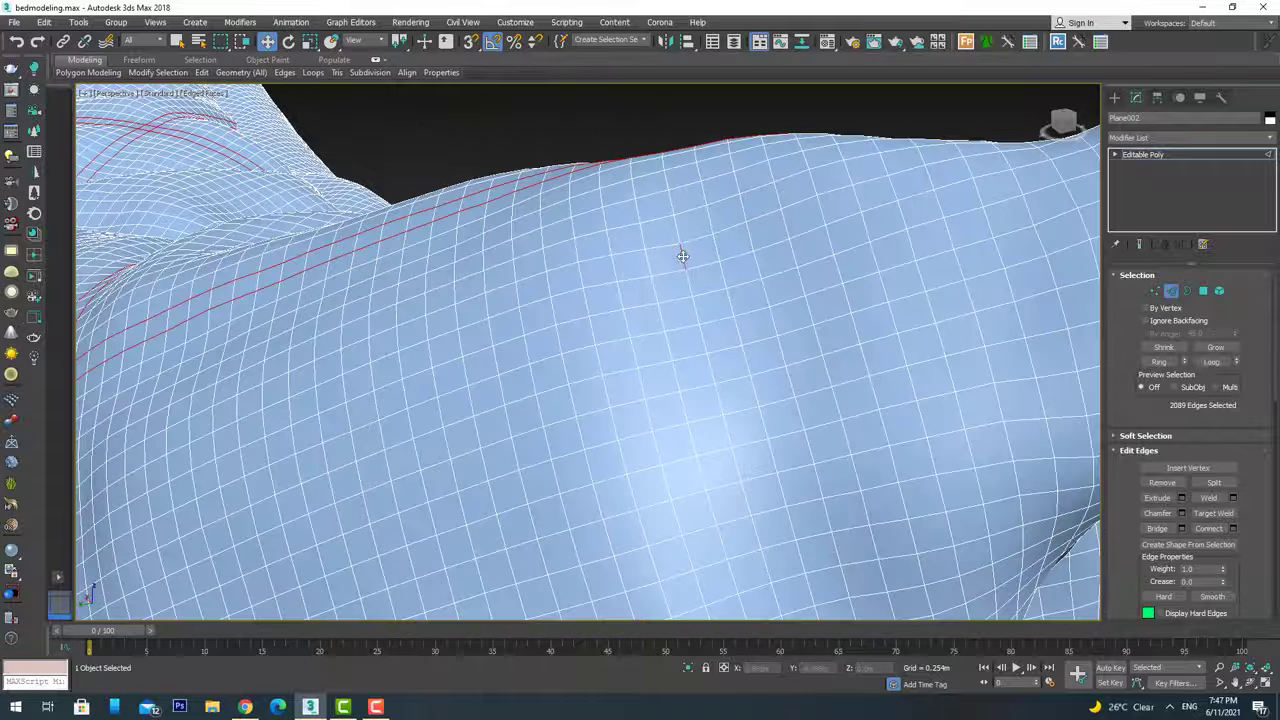
scroll(1042, 333, "down", 3)
scroll(1042, 333, "down", 4)
scroll(809, 314, "up", 5)
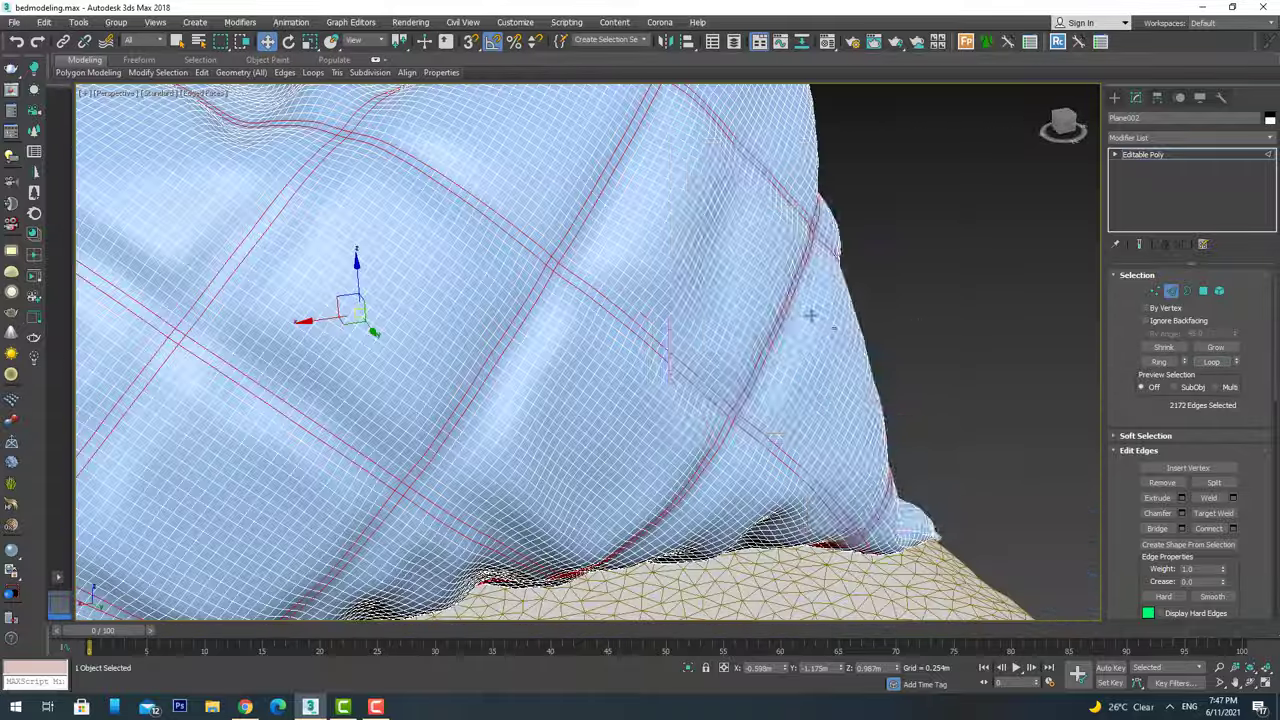
key("shift+e")
Extrude the seam edges into grooves with -0.01 height and 0.002 m width.
type("-0.01")
key("Return")
left_click(618, 379)
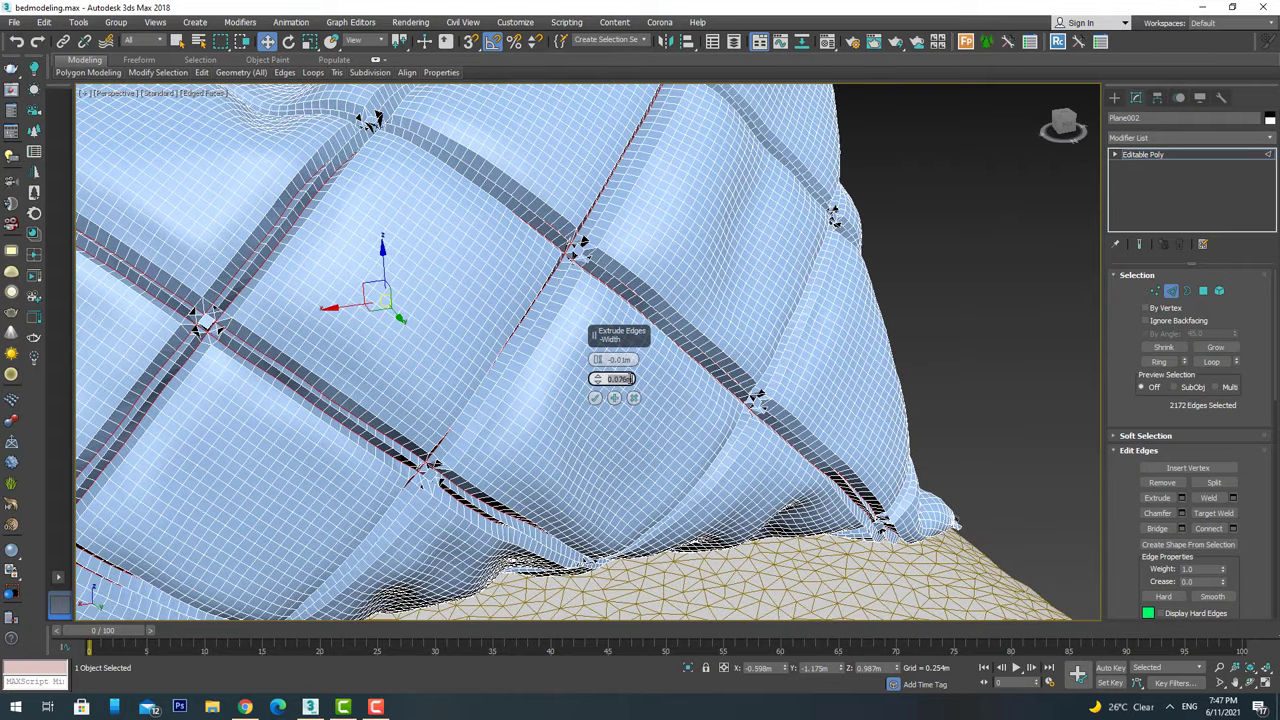
type("0.001")
key("Return")
type("0.002")
key("Return")
scroll(646, 314, "up", 3)
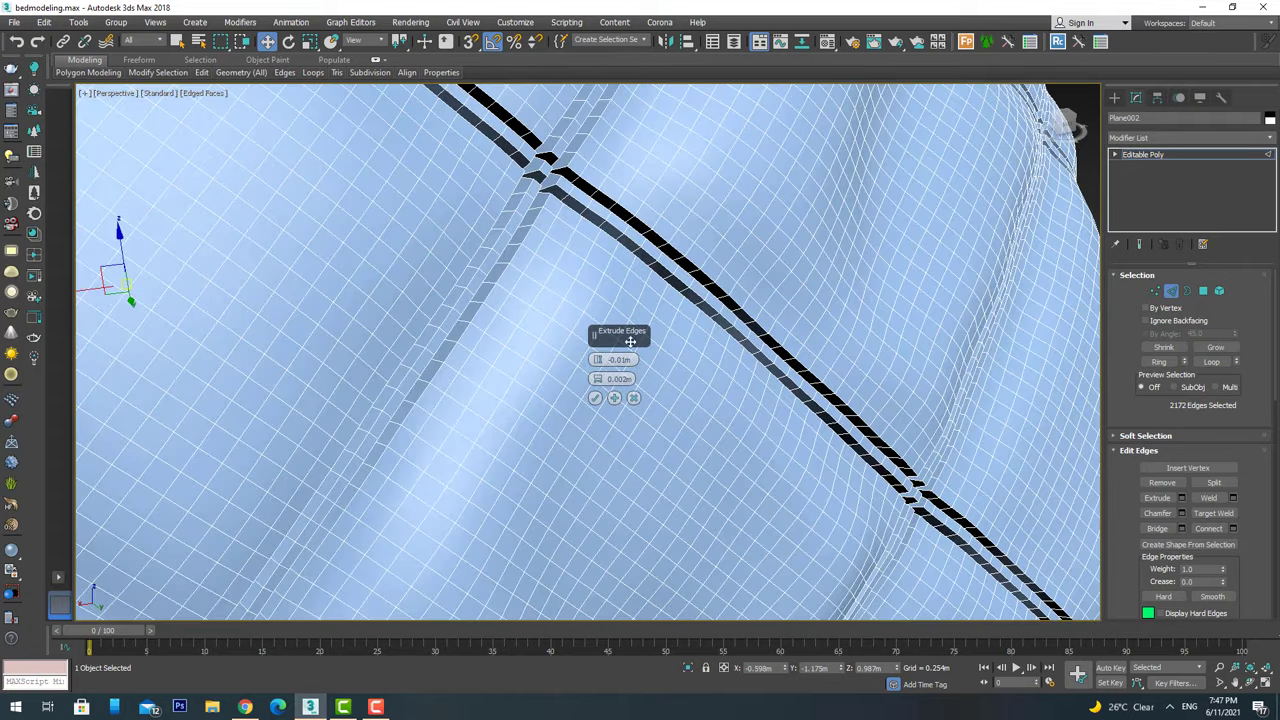
type("01")
key("Return")
scroll(659, 417, "down", 3)
scroll(659, 417, "down", 4)
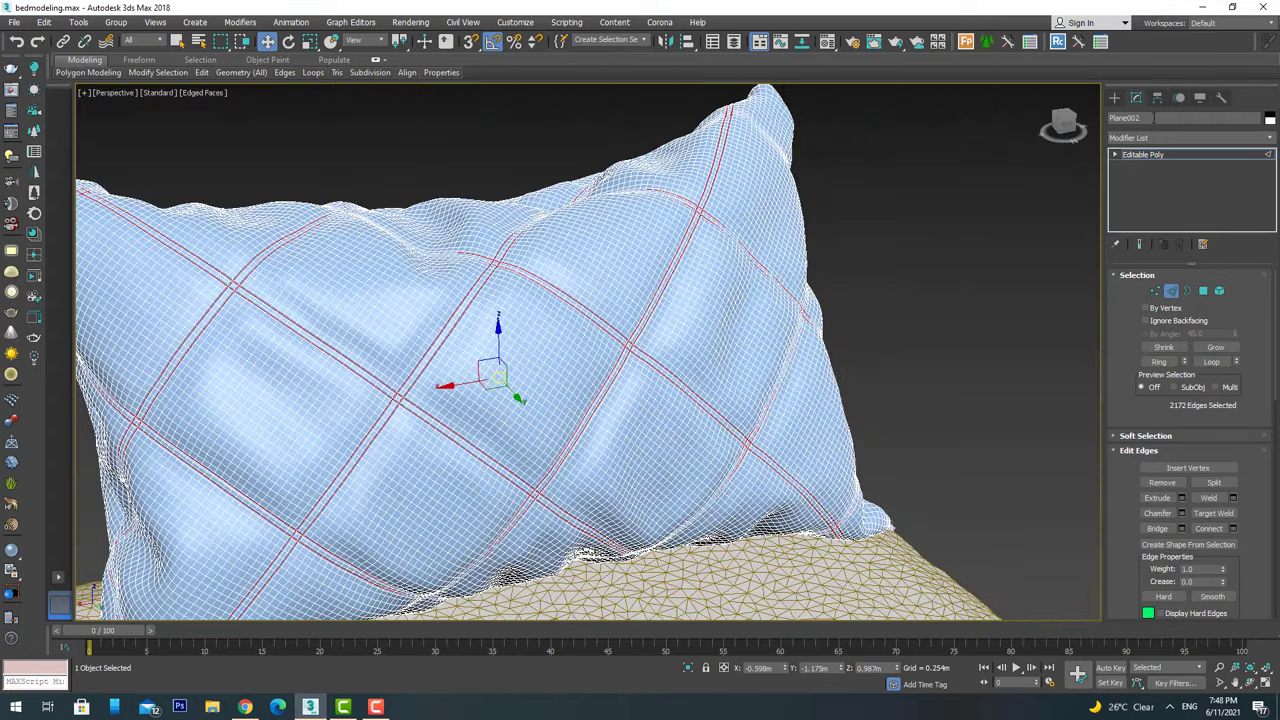
Return the pillow to object level with edged faces off and frame it.
left_click(1143, 154)
key("F4")
scroll(868, 297, "down", 5)
scroll(773, 390, "up", 4)
scroll(773, 390, "down", 4)
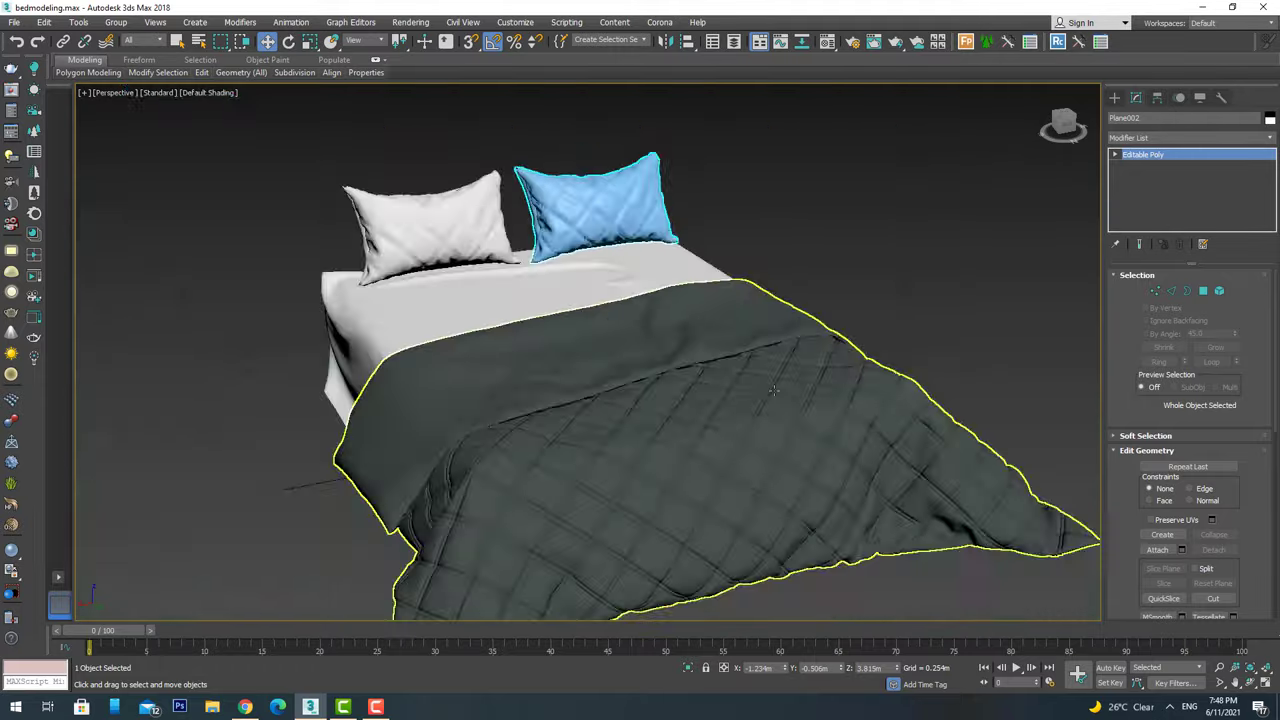
key("z")
key("4")
key("ctrl+a")
scroll(1160, 447, "down", 5)
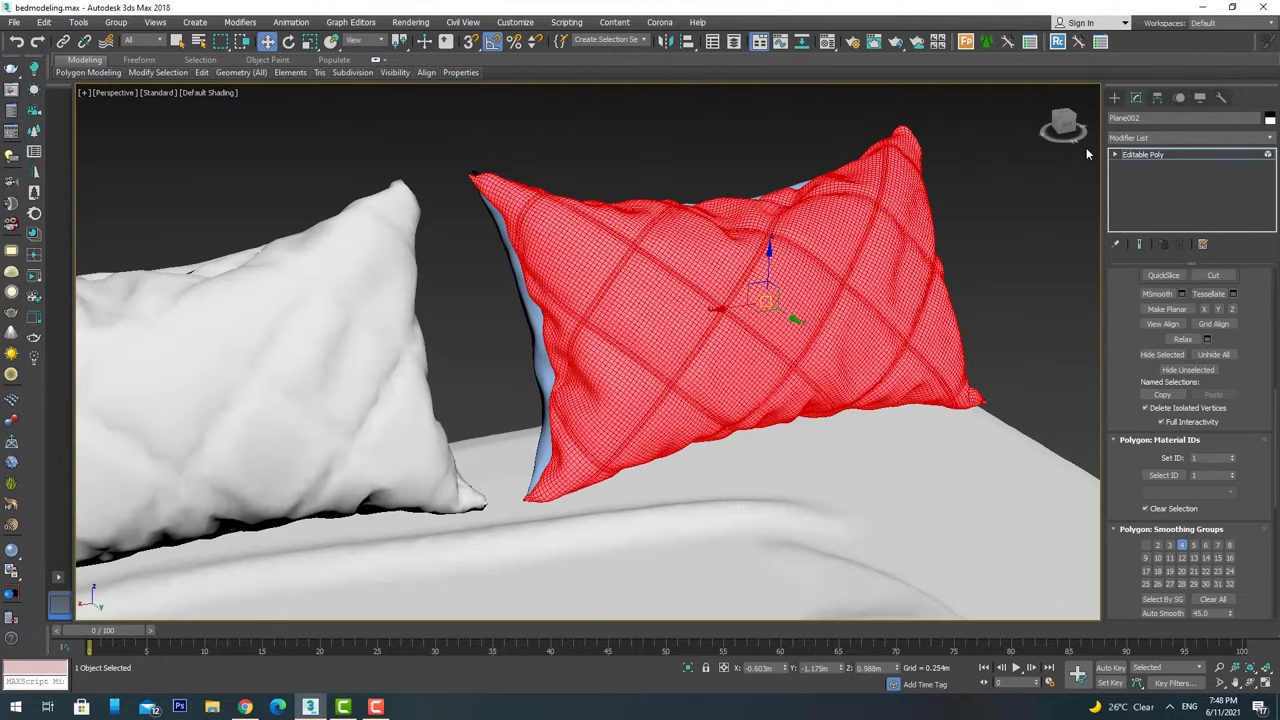
left_click(1114, 97)
scroll(700, 400, "down", 5)
scroll(700, 400, "down", 5)
scroll(700, 400, "up", 3)
Align the grooved pillow onto the original pillow's place on the bed.
key("alt+a")
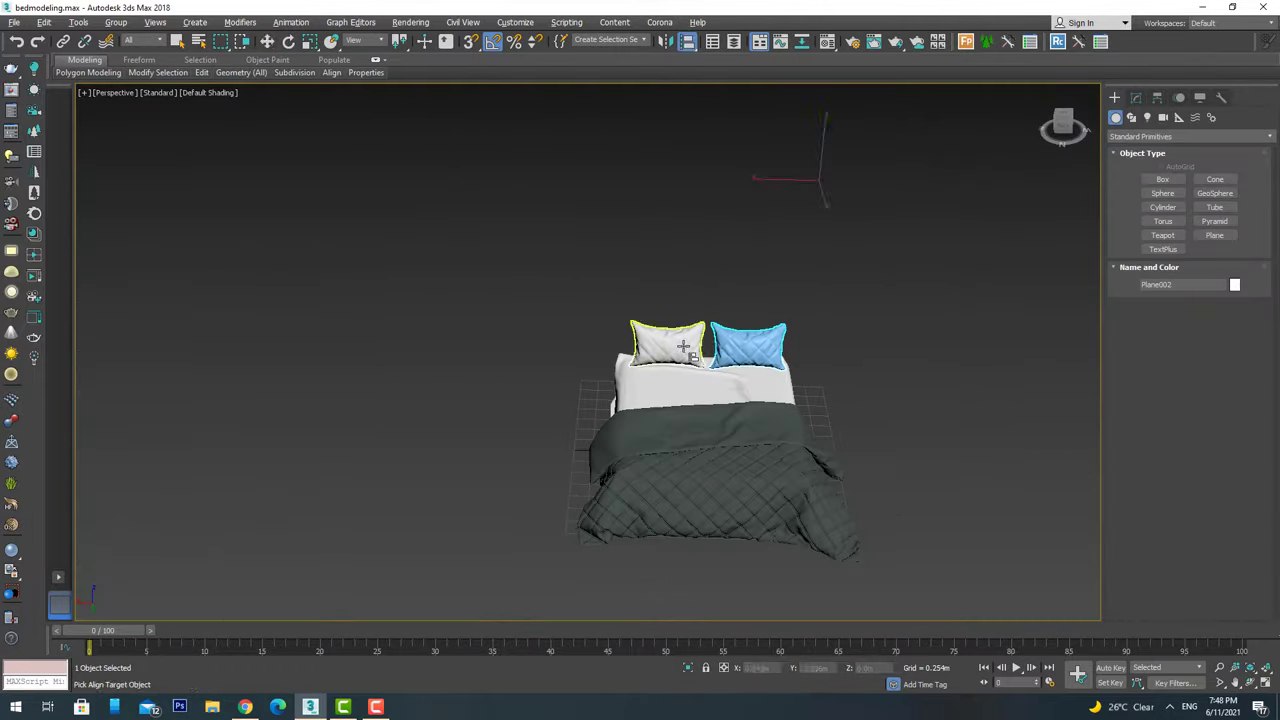
left_click(683, 346)
left_click(651, 460)
key("z")
scroll(760, 460, "down", 5)
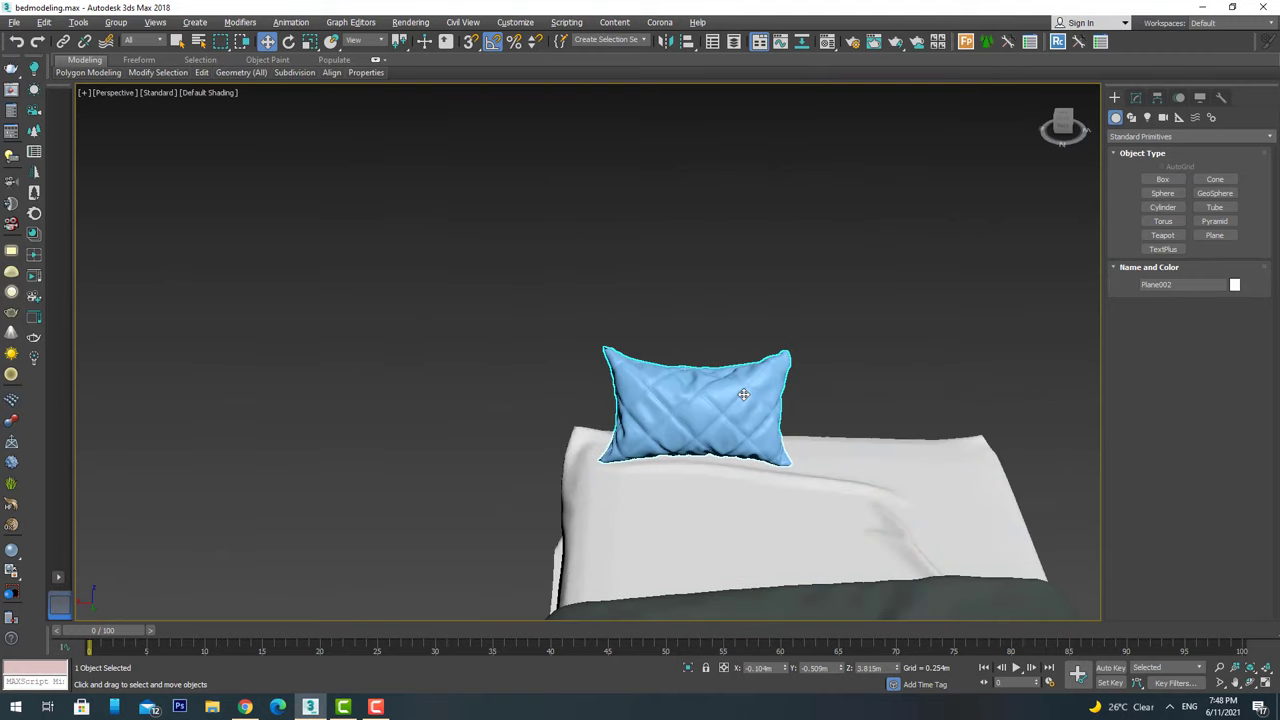
Assign the grey material to the quilted pillow from the Material Editor.
key("m")
left_click_drag(337, 214, 700, 400)
left_click(634, 411)
left_click(391, 77)
middle_click_drag(600, 400, 503, 297, "alt")
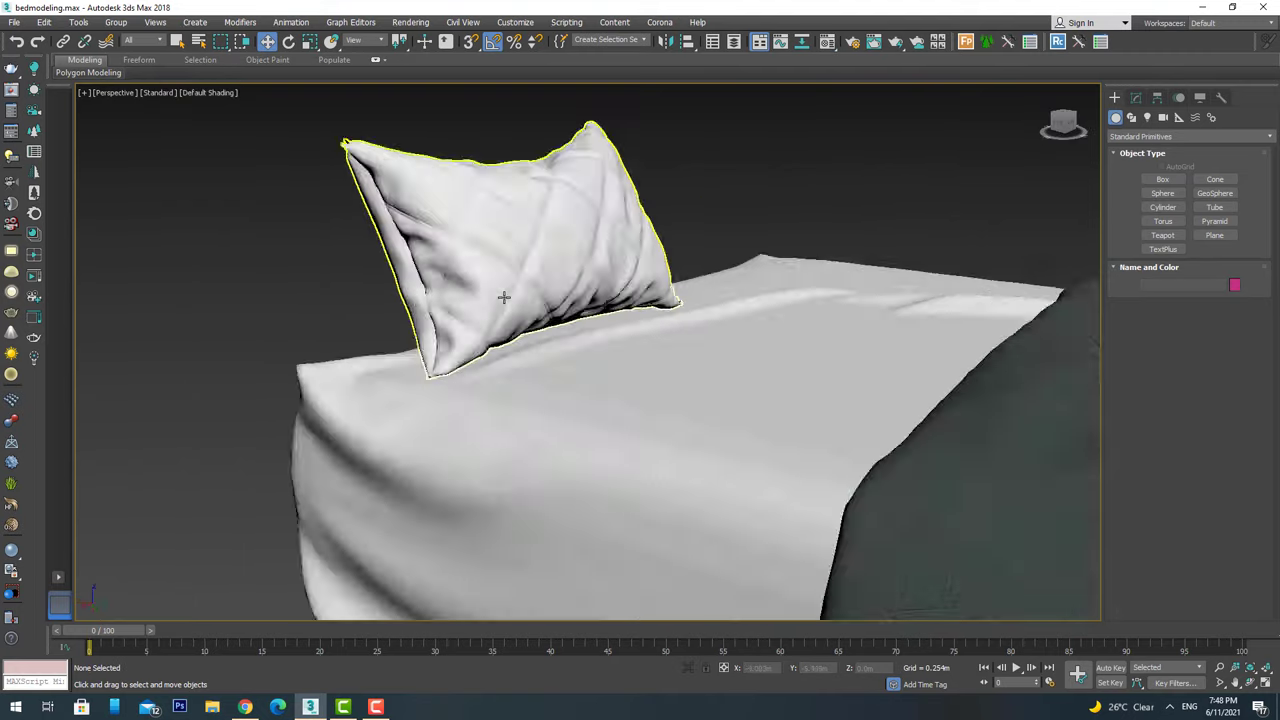
scroll(503, 297, "up", 5)
scroll(546, 249, "down", 3)
scroll(580, 260, "down", 5)
scroll(620, 268, "up", 8)
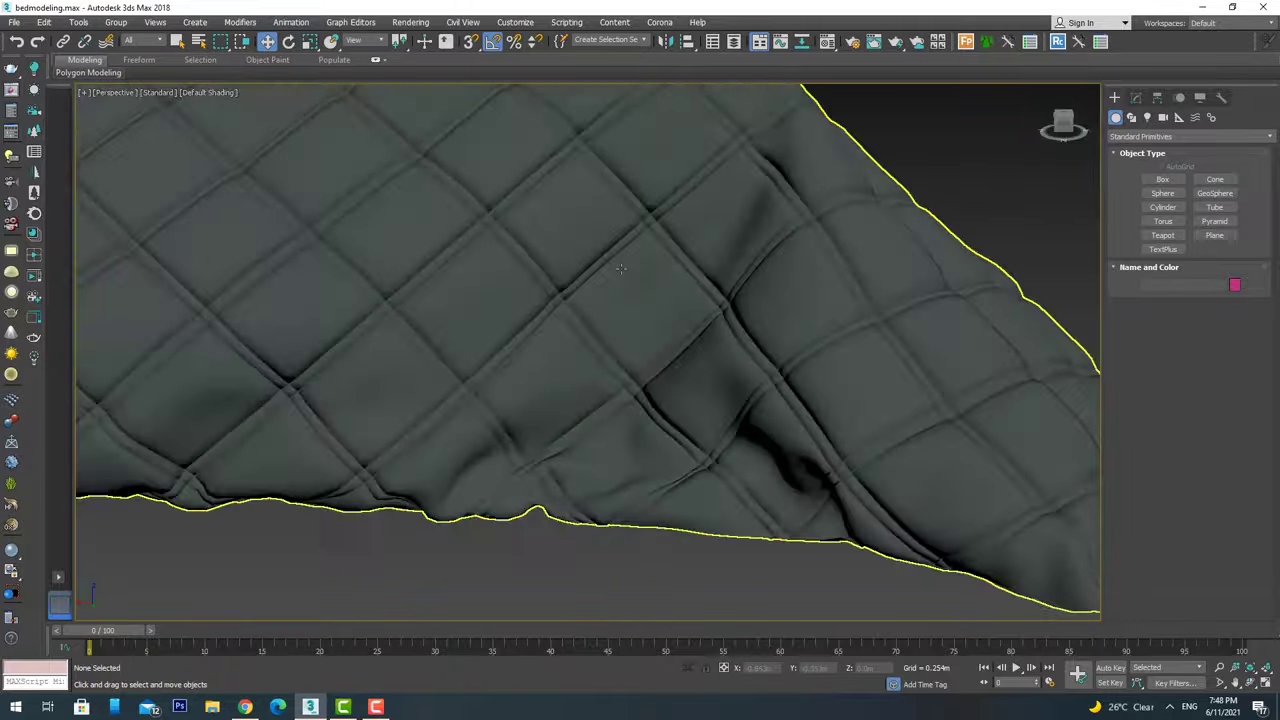
scroll(620, 268, "down", 5)
middle_click_drag(620, 268, 660, 320, "alt")
scroll(672, 337, "up", 6)
right_click(672, 337)
key("Escape")
scroll(696, 362, "down", 6)
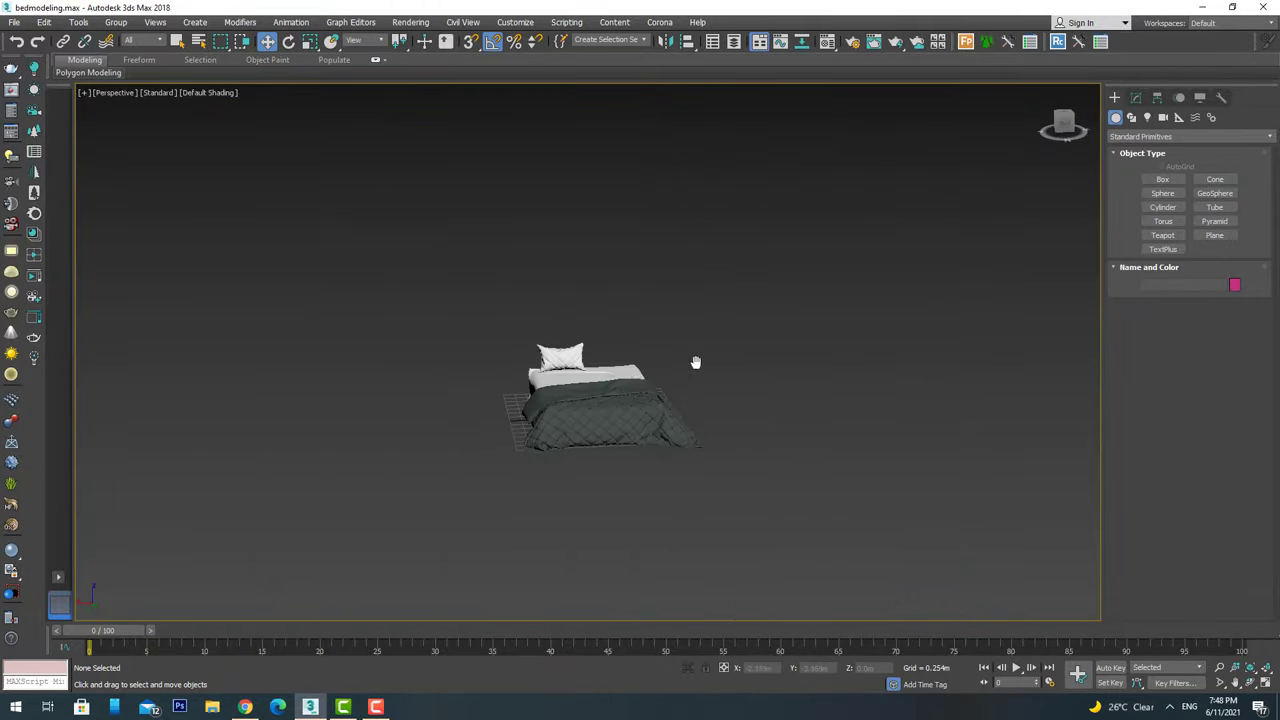
scroll(696, 362, "up", 5)
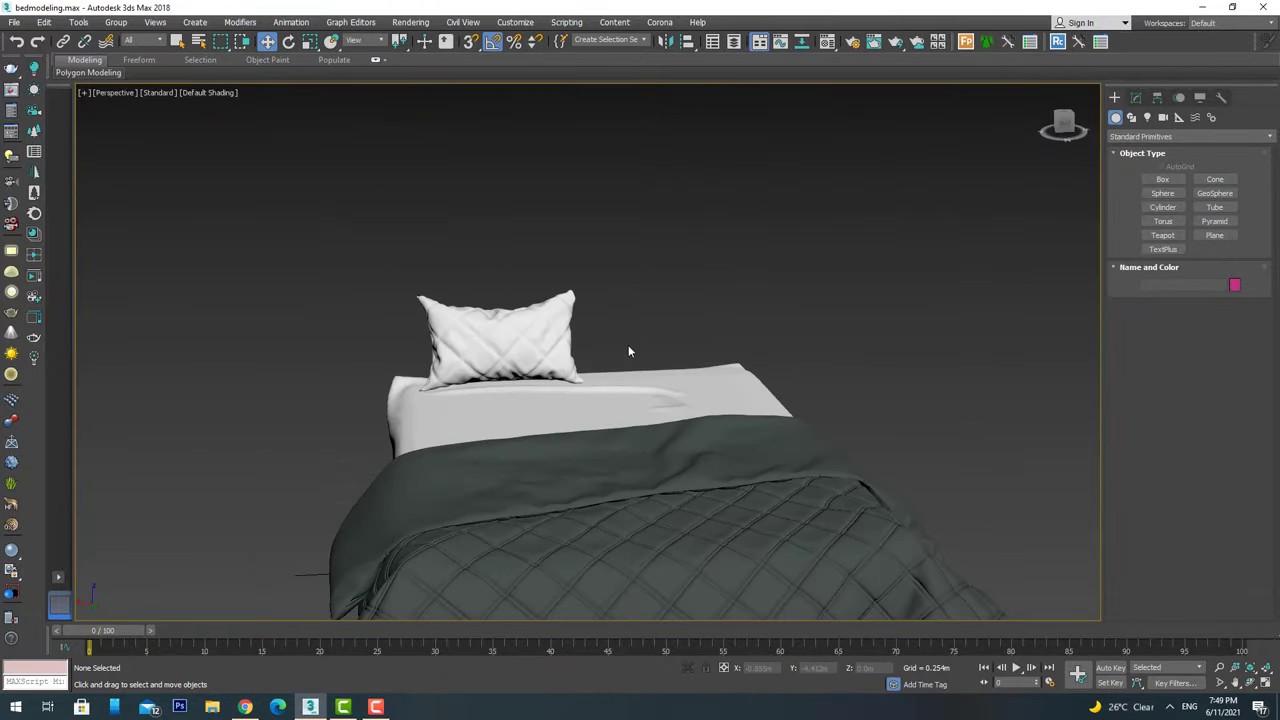
Import the bedpallet.obj throw model with the OBJ import settings.
left_click(14, 22)
left_click(186, 211)
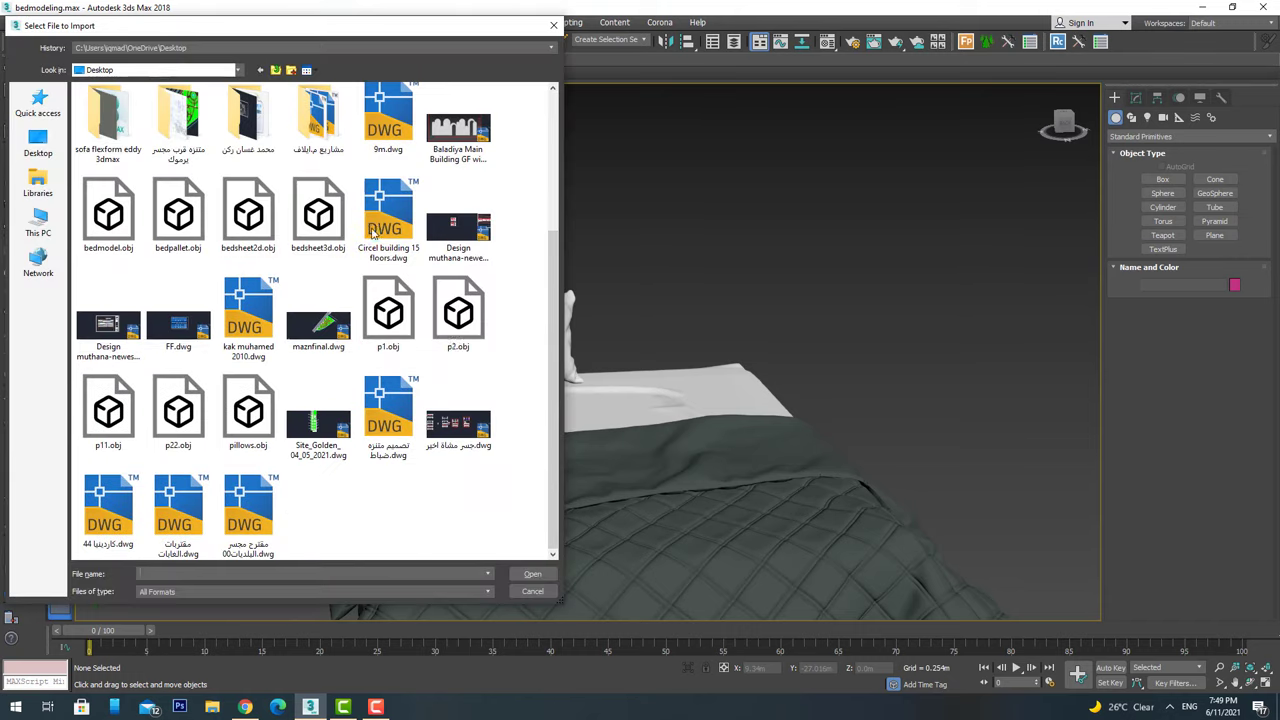
double_click(459, 310)
left_click(529, 572)
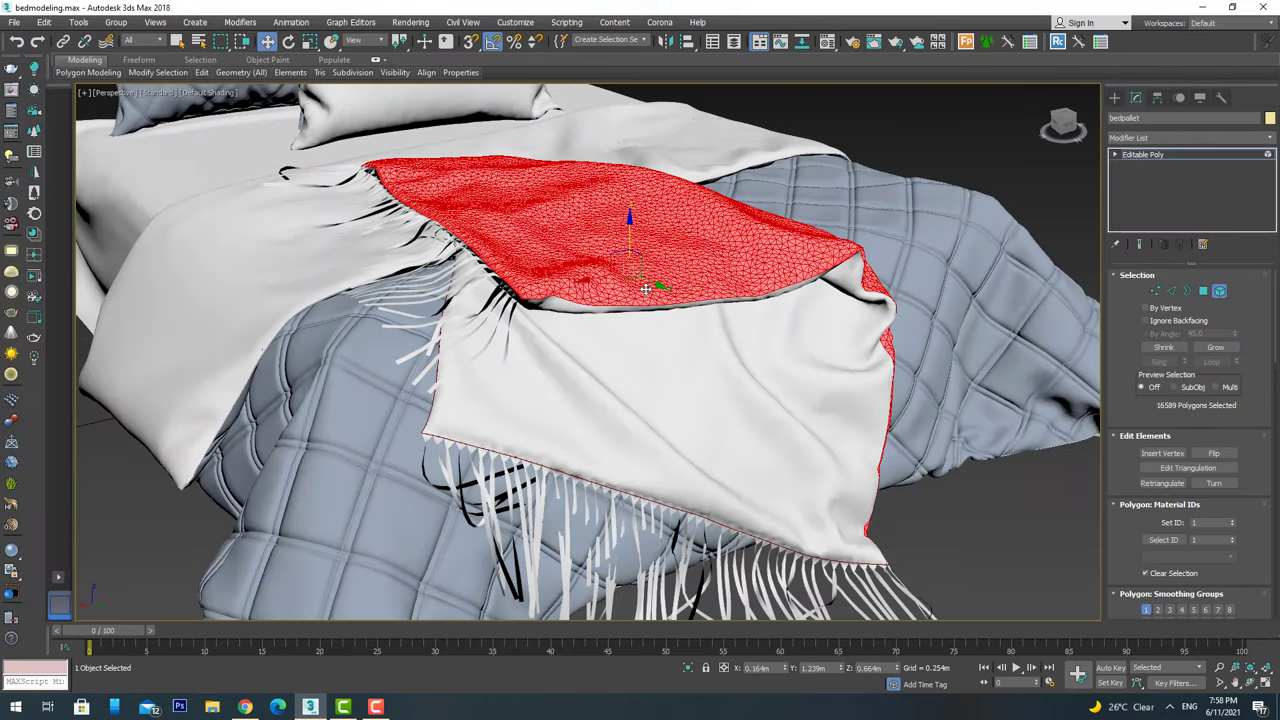
scroll(1178, 460, "down", 5)
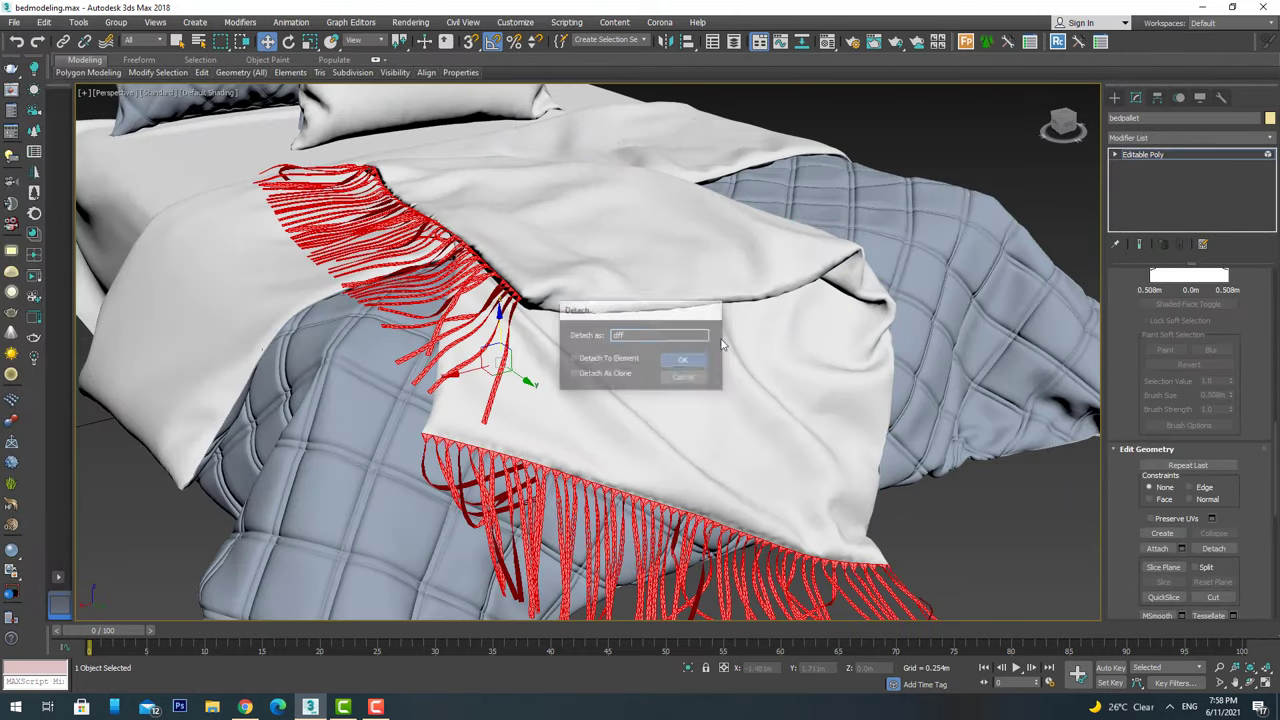
Detach the fringe as its own object and thicken it with a Shell's Outer Amount.
left_click(1150, 137)
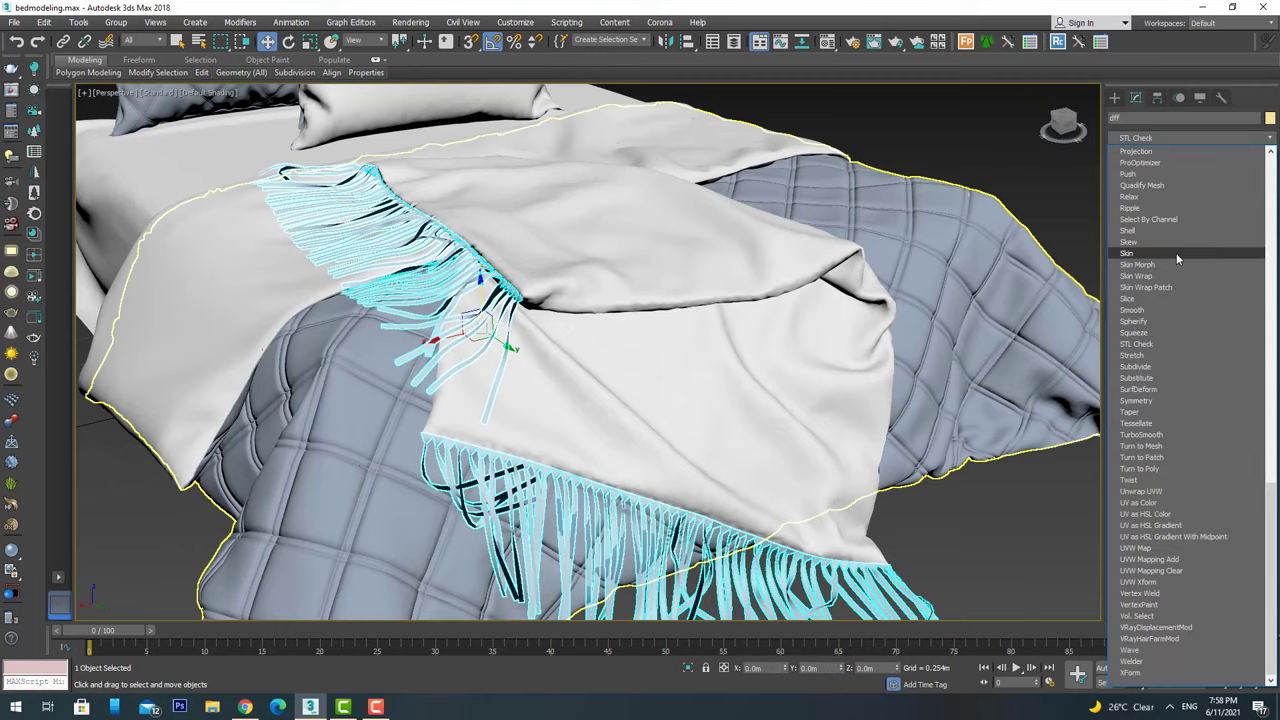
left_click(1127, 230)
left_click_drag(1233, 284, 1233, 270)
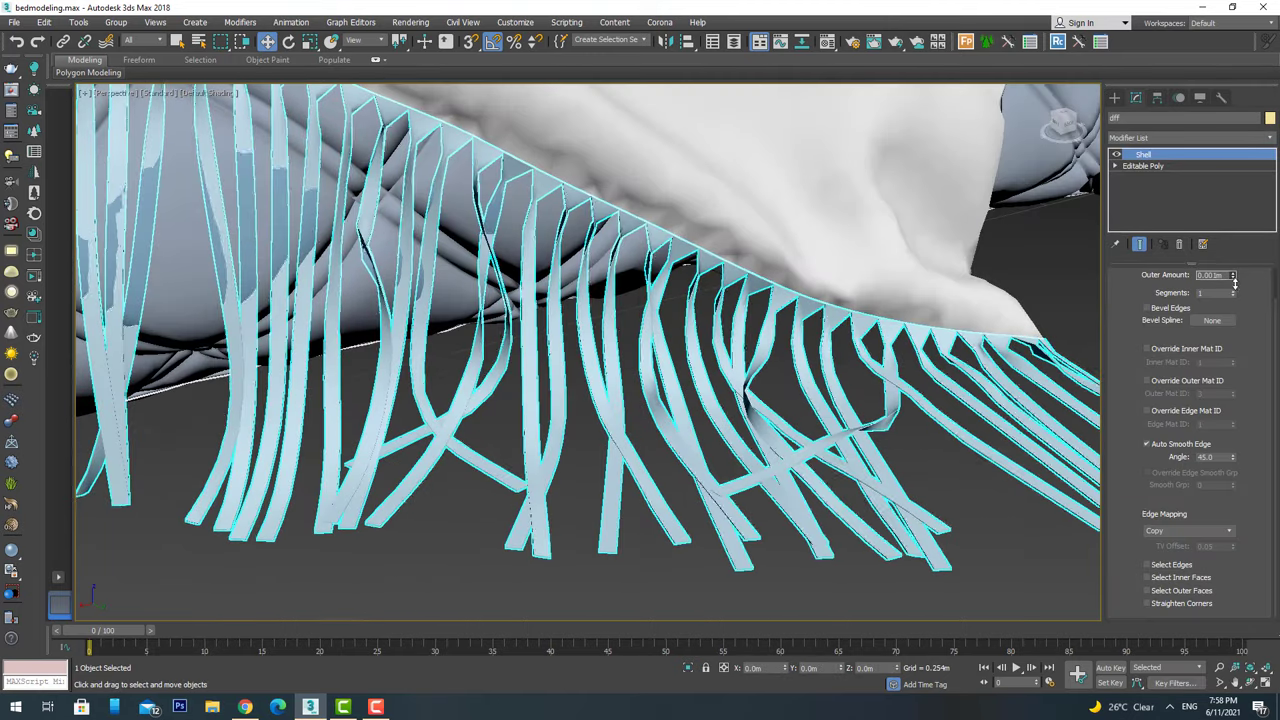
scroll(590, 350, "down", 5)
Select the throw and its fringe and apply the dark green material.
right_click(820, 486)
left_click(823, 396, "ctrl")
key("m")
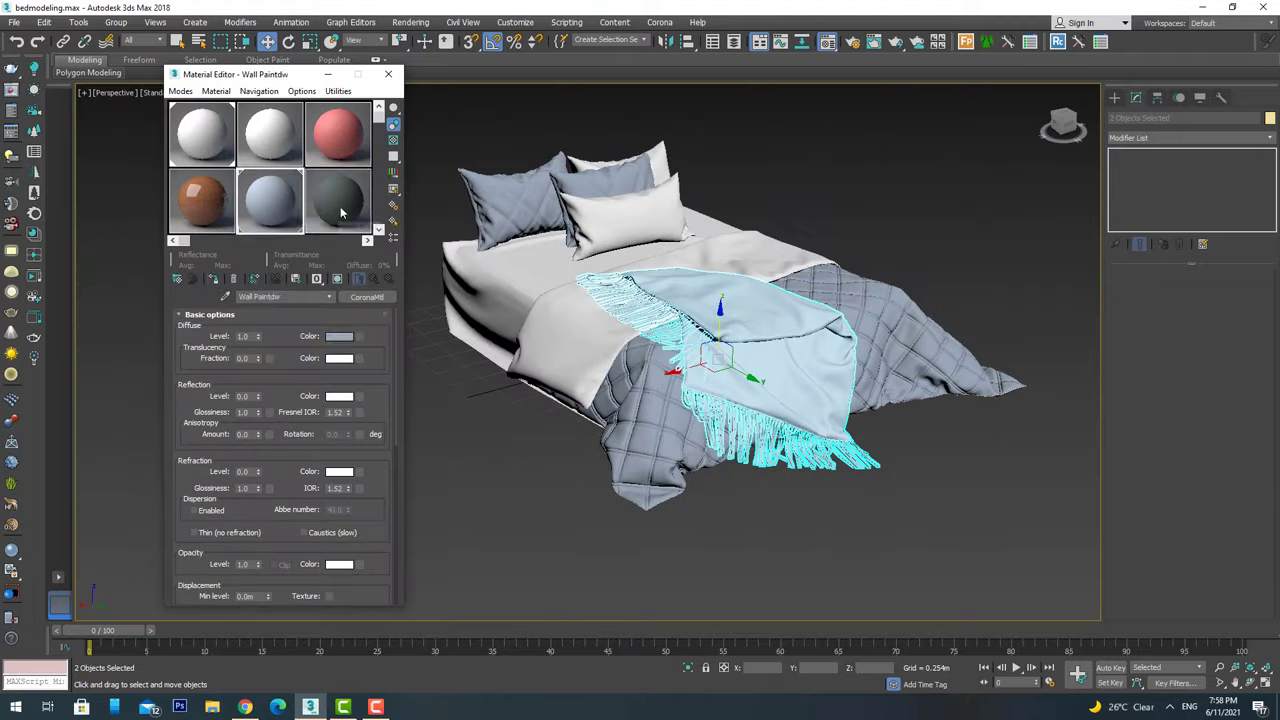
left_click(214, 278)
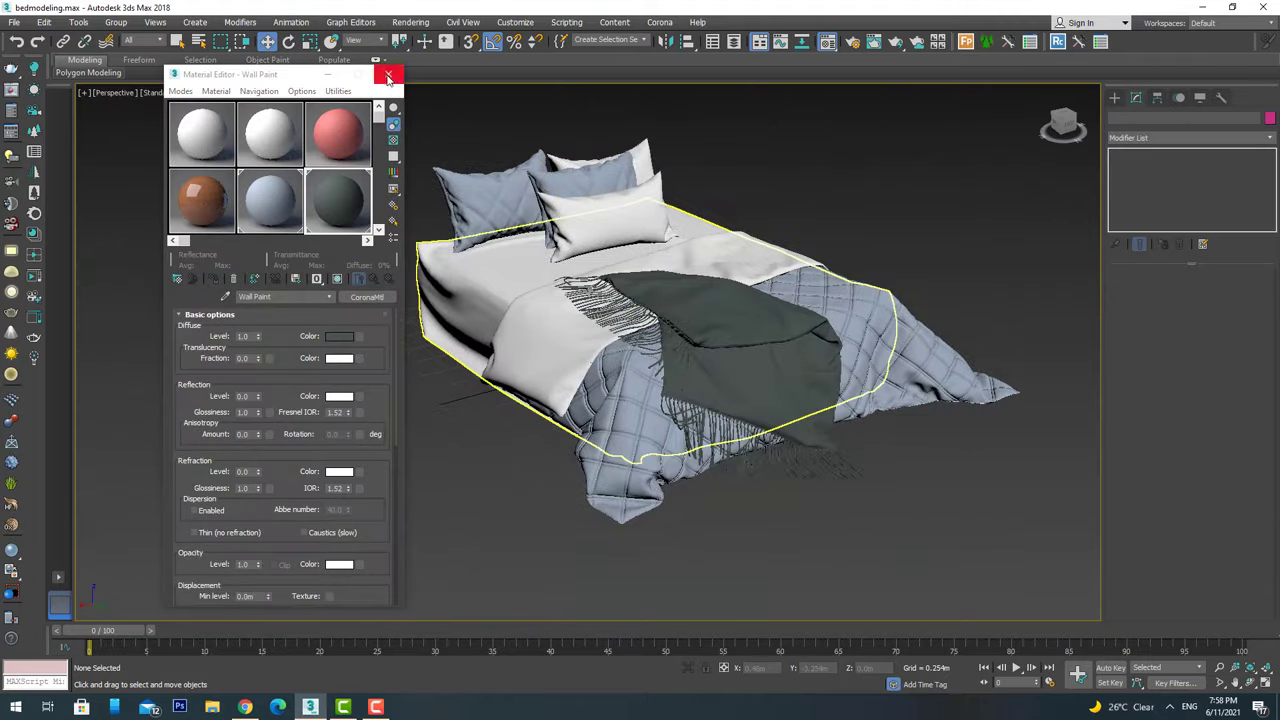
Draw a thin Box wall strip behind the bed in the Top view.
left_click(388, 78)
scroll(650, 380, "down", 3)
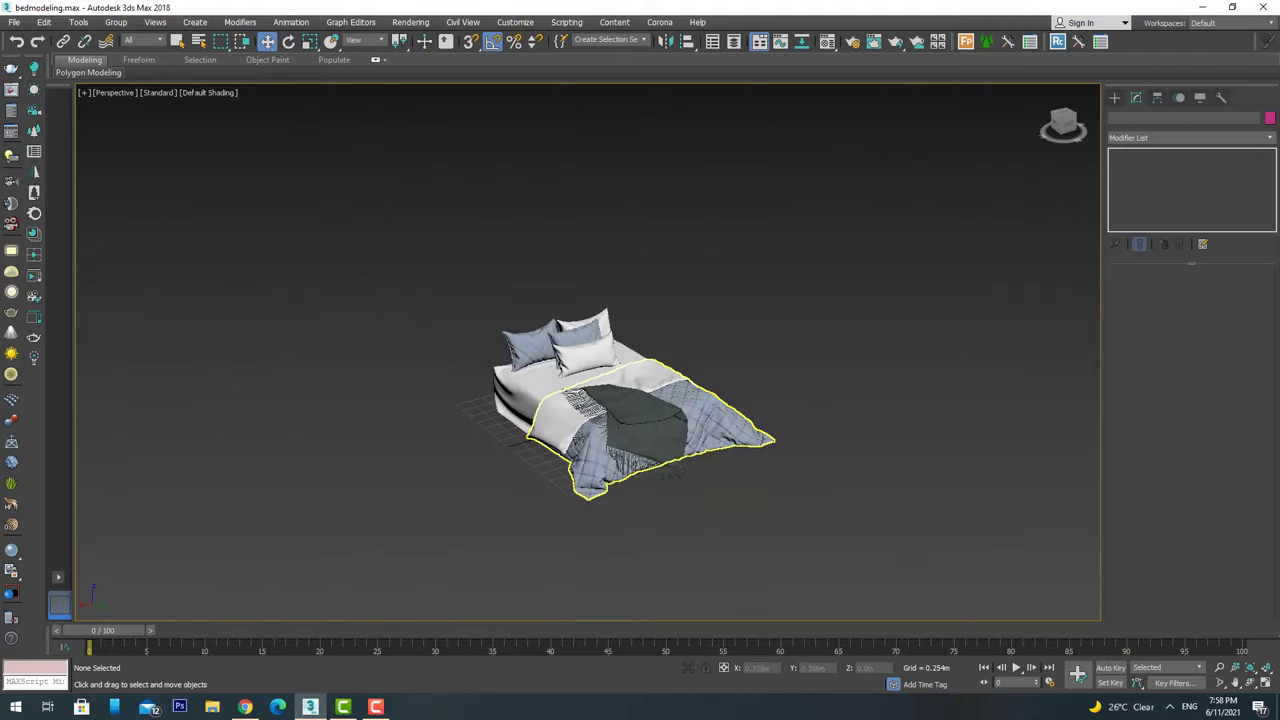
middle_click_drag(580, 300, 618, 316, "alt")
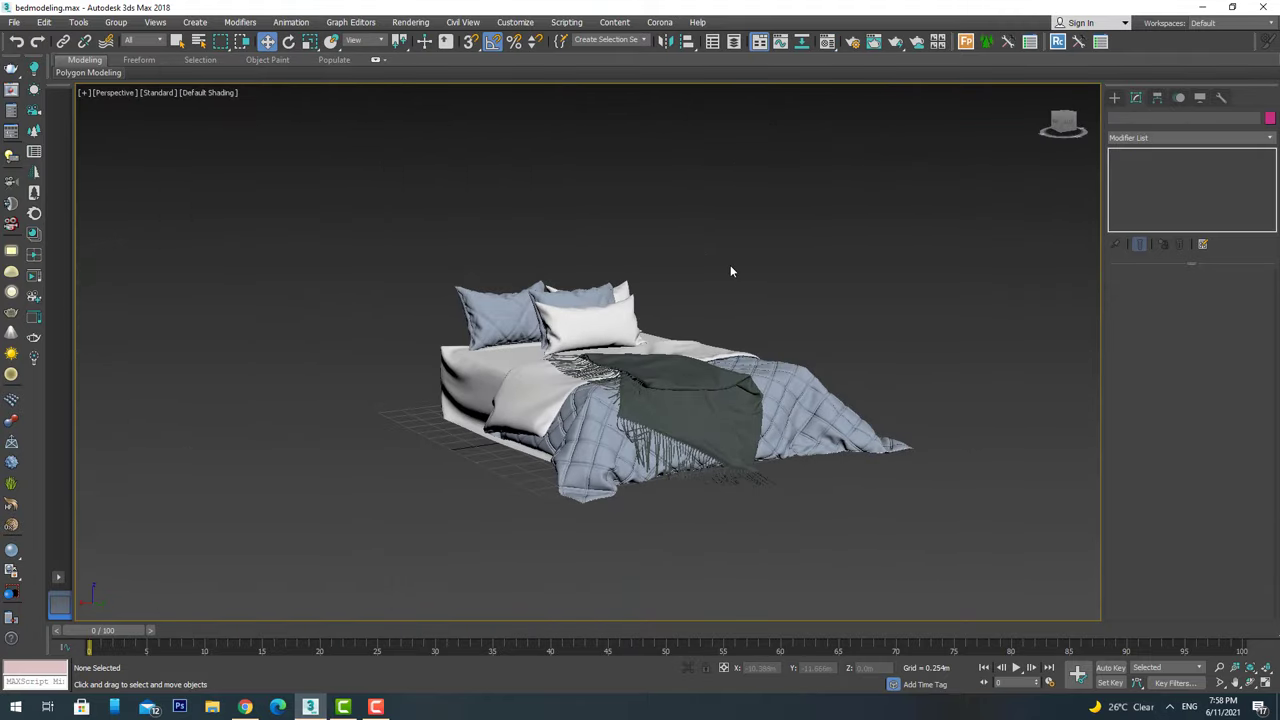
mouse_move(719, 276)
middle_mouse_down("alt")
mouse_move(660, 330)
mouse_move(610, 410)
middle_mouse_up("alt")
left_click(1163, 179)
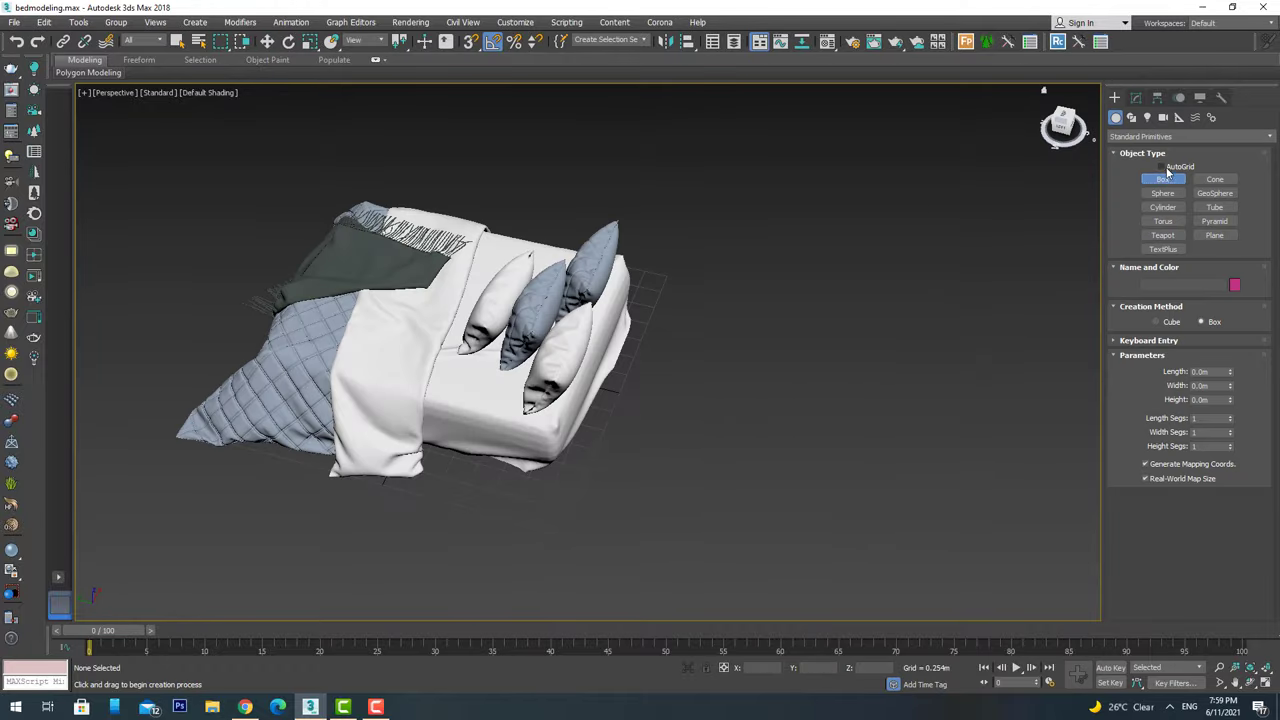
key("t")
key("F3")
scroll(610, 418, "down", 4)
left_click_drag(386, 521, 343, 481)
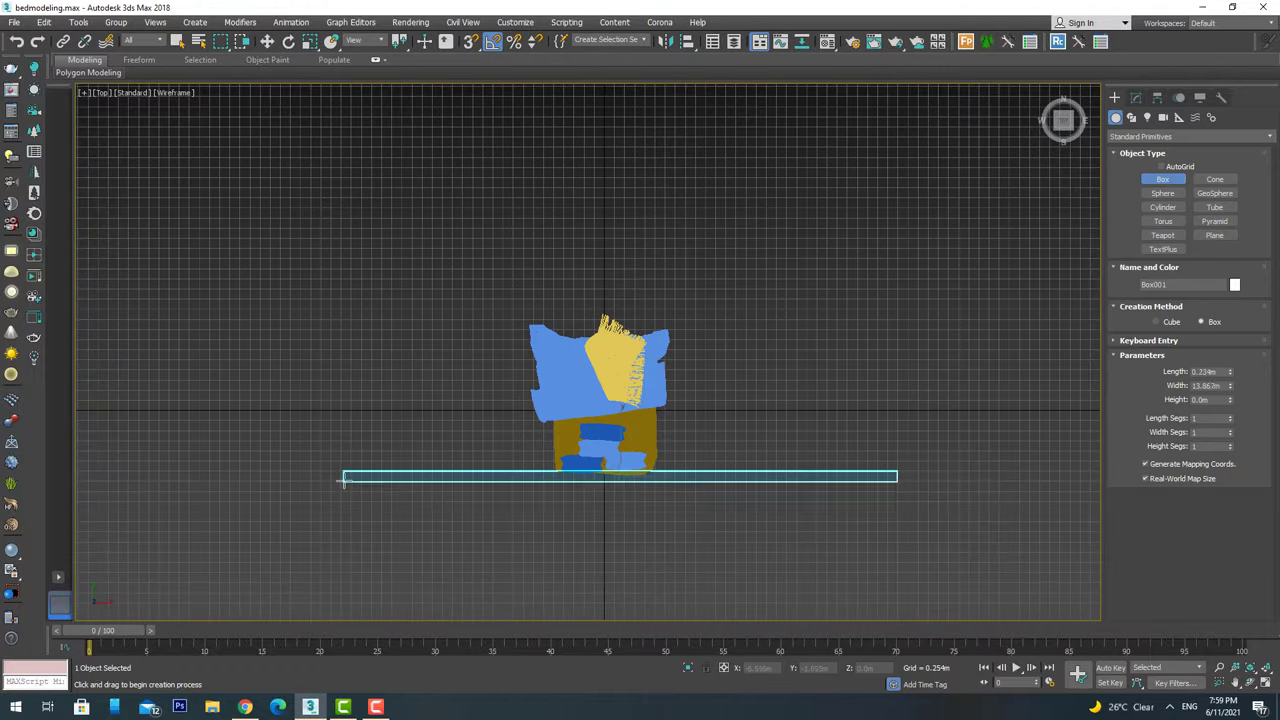
key("p")
key("F3")
mouse_move(649, 354)
middle_mouse_down("alt")
mouse_move(452, 489)
mouse_move(524, 490)
mouse_move(380, 480)
middle_mouse_up("alt")
Give the wall height and change its material to a CoronaMtl.
key("w")
left_click(524, 490)
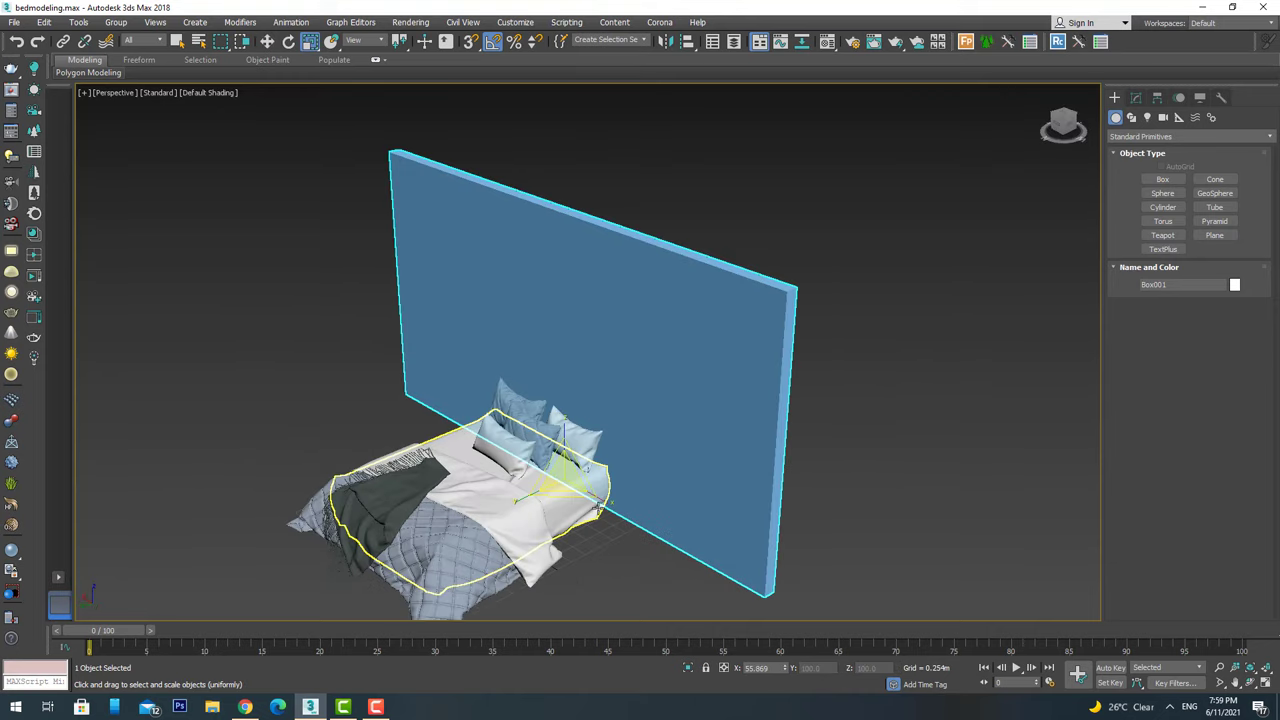
key("r")
key("m")
left_click(366, 296)
left_click(556, 366)
double_click(560, 397)
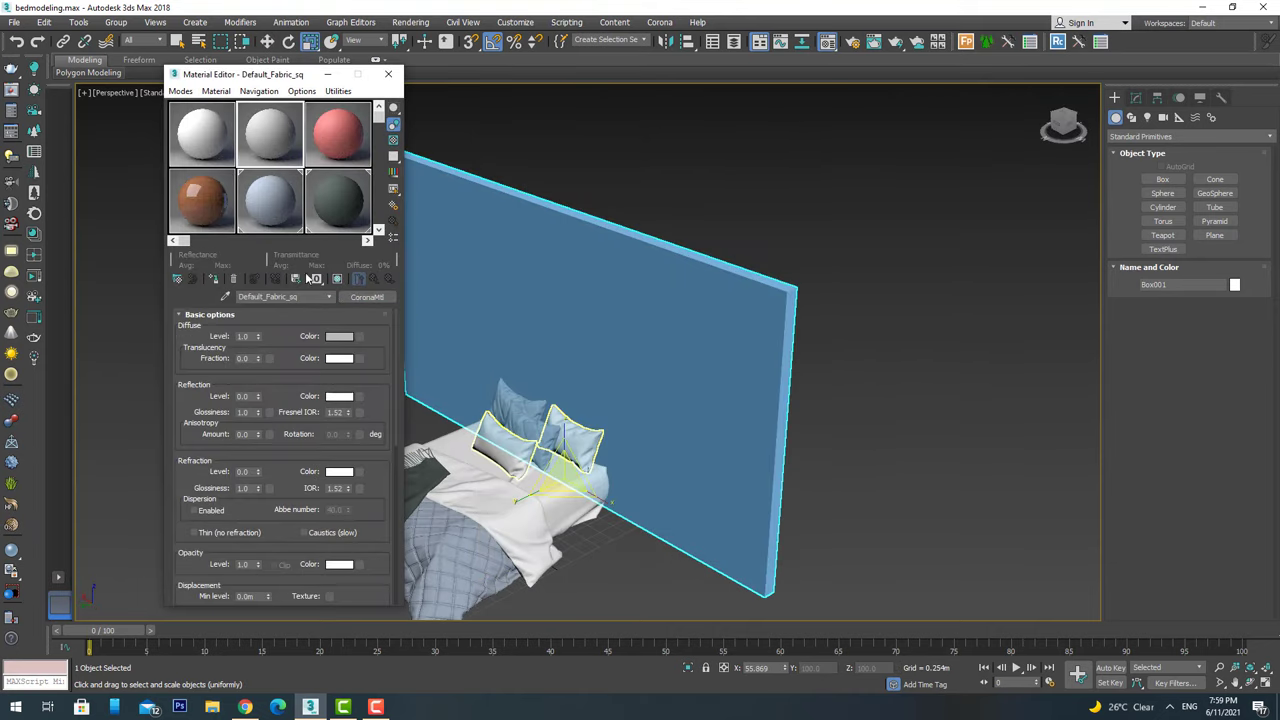
left_click(388, 77)
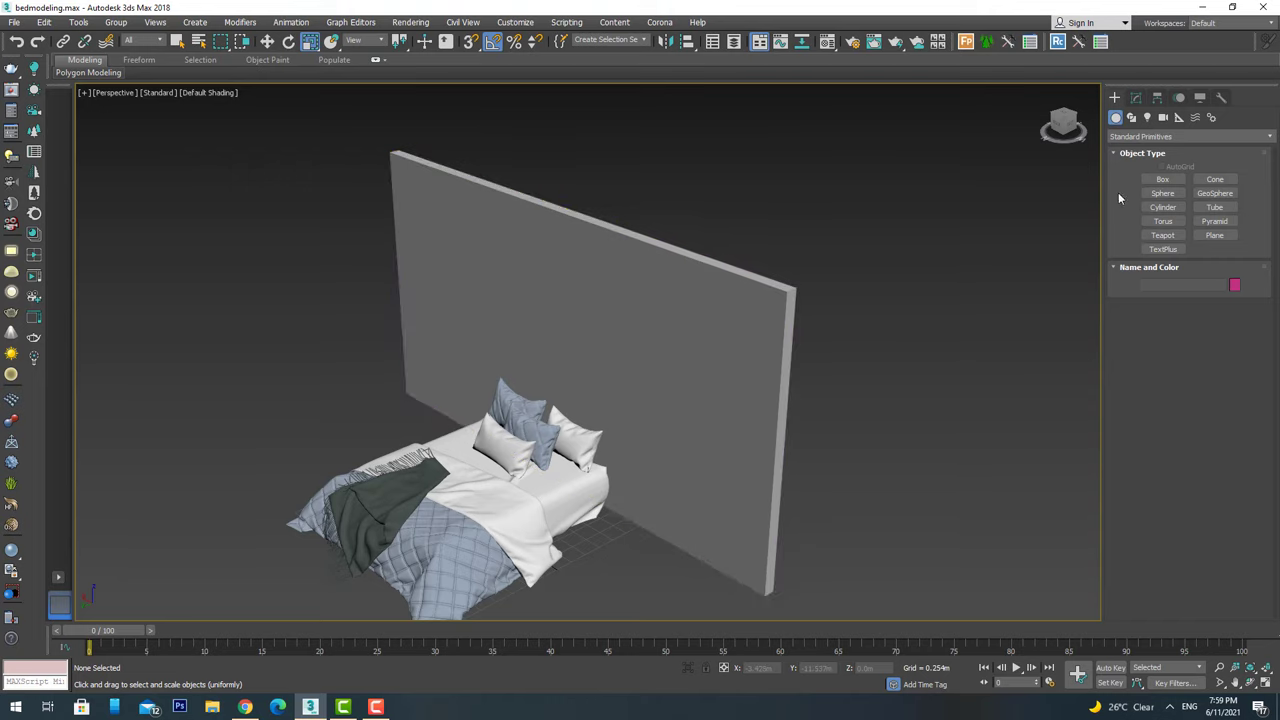
Create a large Plane004 floor underneath the bed.
left_click(1214, 235)
scroll(560, 380, "down", 3)
mouse_move(743, 428)
left_mouse_down()
mouse_move(400, 374)
mouse_move(300, 330)
left_mouse_up()
key("w")
mouse_move(500, 400)
middle_mouse_down("alt")
mouse_move(464, 368)
mouse_move(706, 360)
middle_mouse_up("alt")
scroll(691, 414, "up", 3)
key("m")
left_click(388, 74)
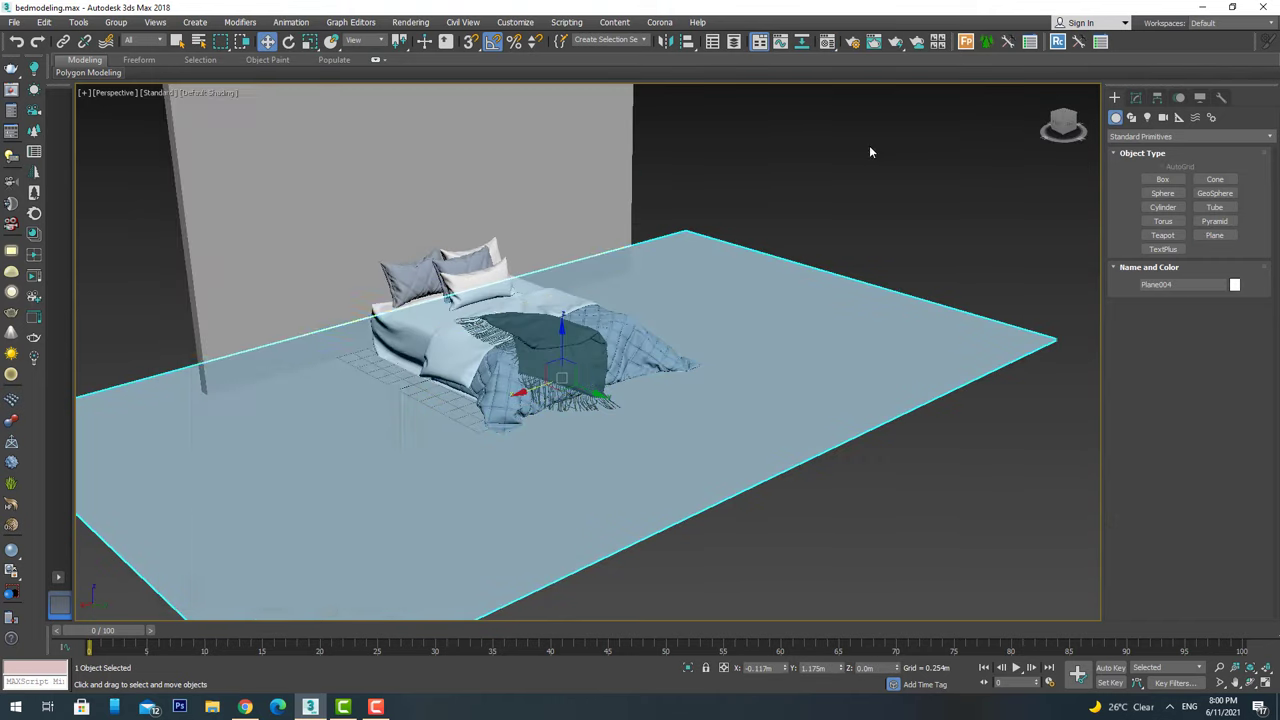
left_click(608, 220)
Draw the curved skirting-board profile line at the wall's base in the Left wireframe view.
key("l")
key("F3")
scroll(700, 567, "up", 5)
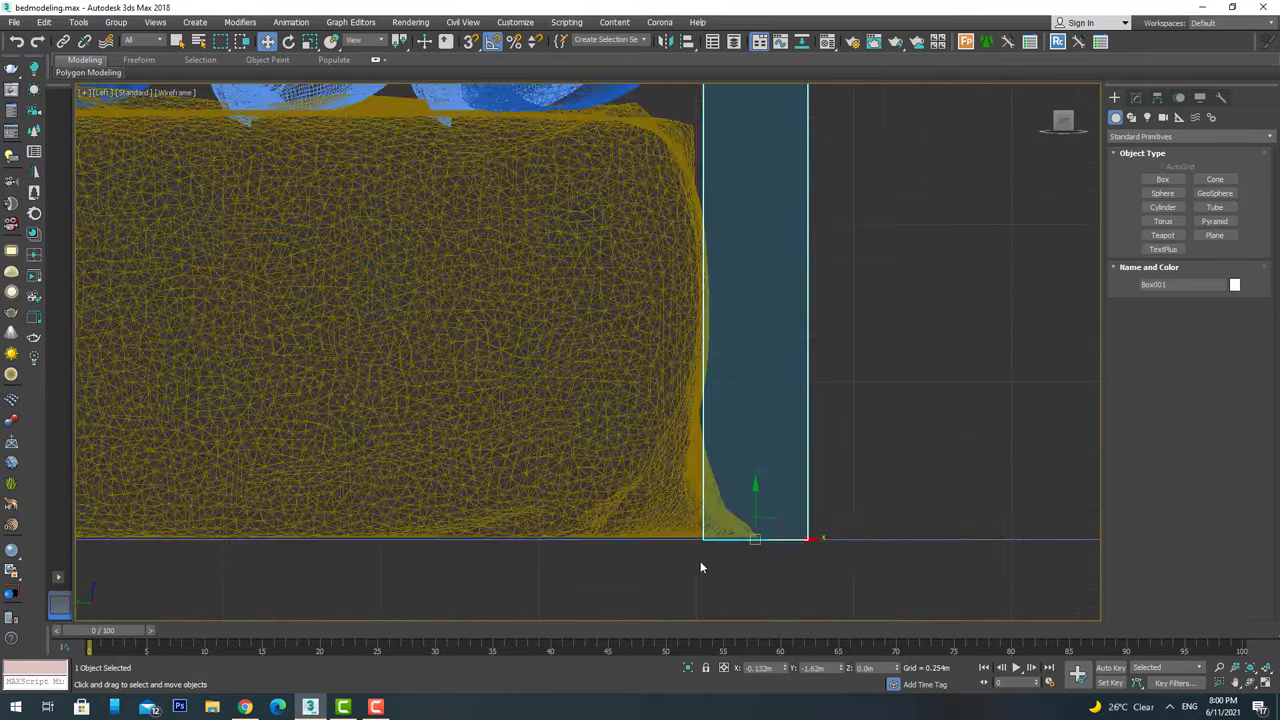
key("shift+l")
scroll(708, 549, "up", 3)
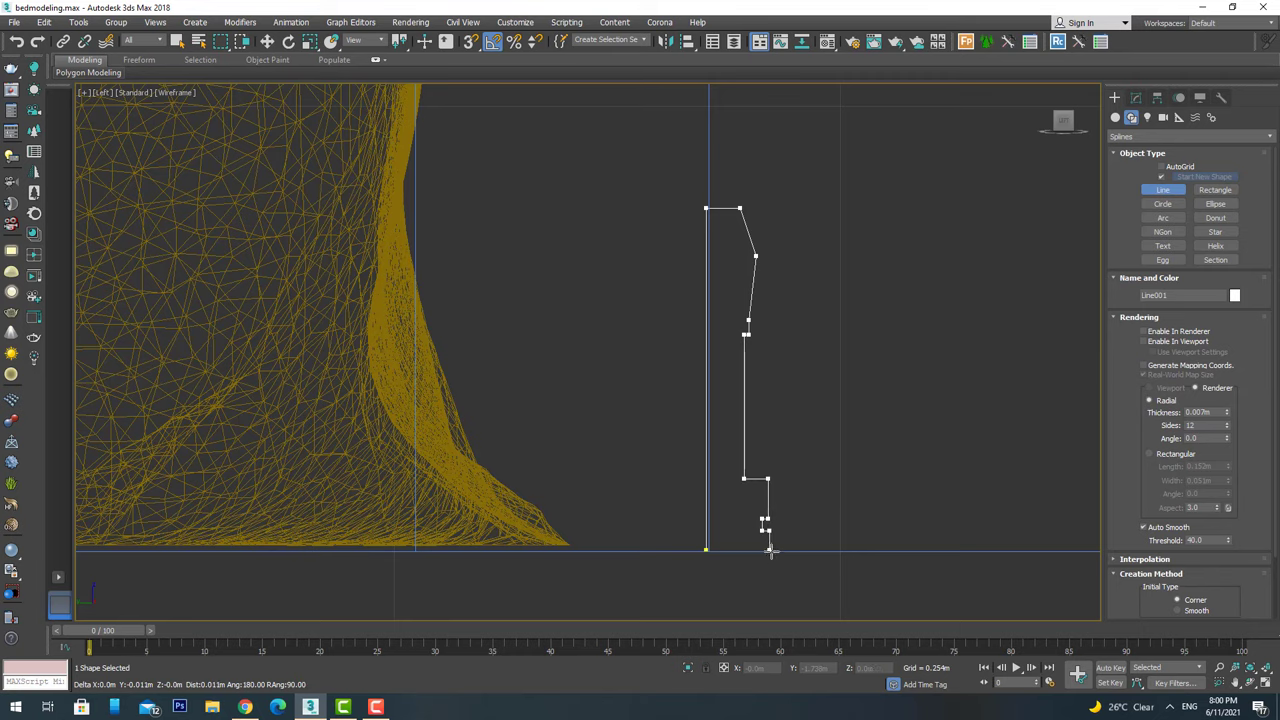
left_click(704, 551)
scroll(774, 438, "up", 2)
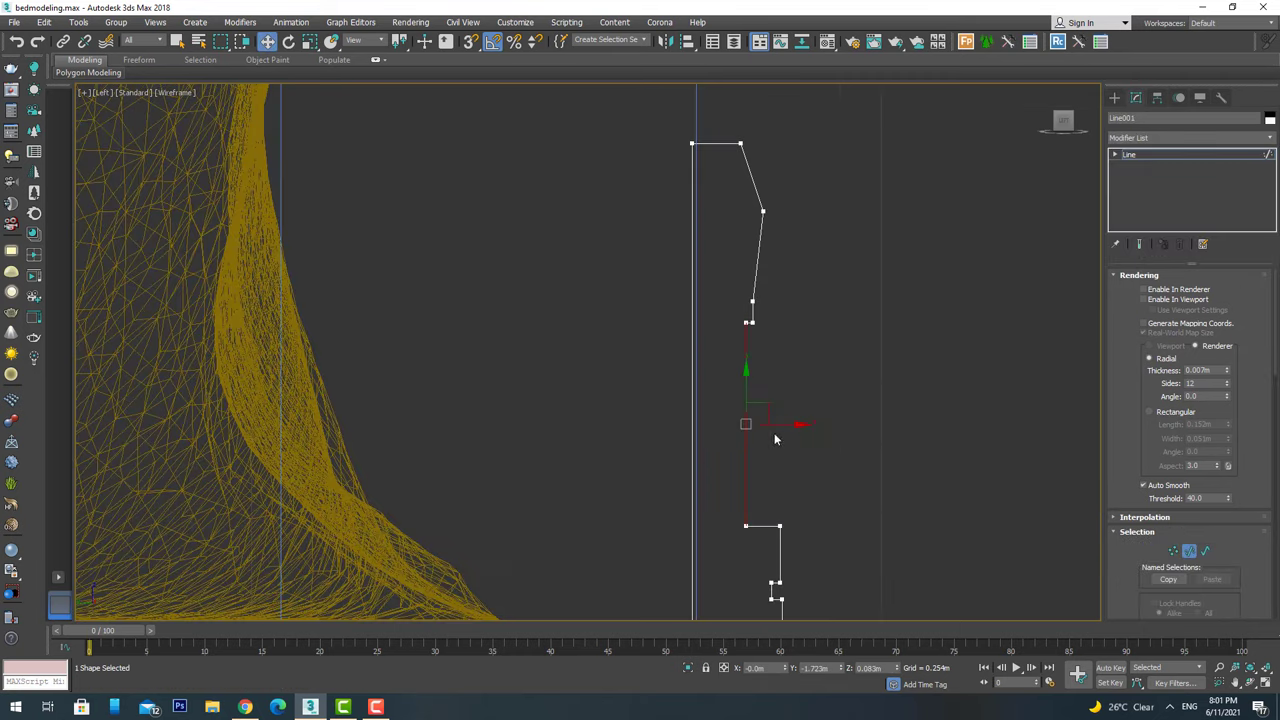
scroll(771, 397, "up", 1)
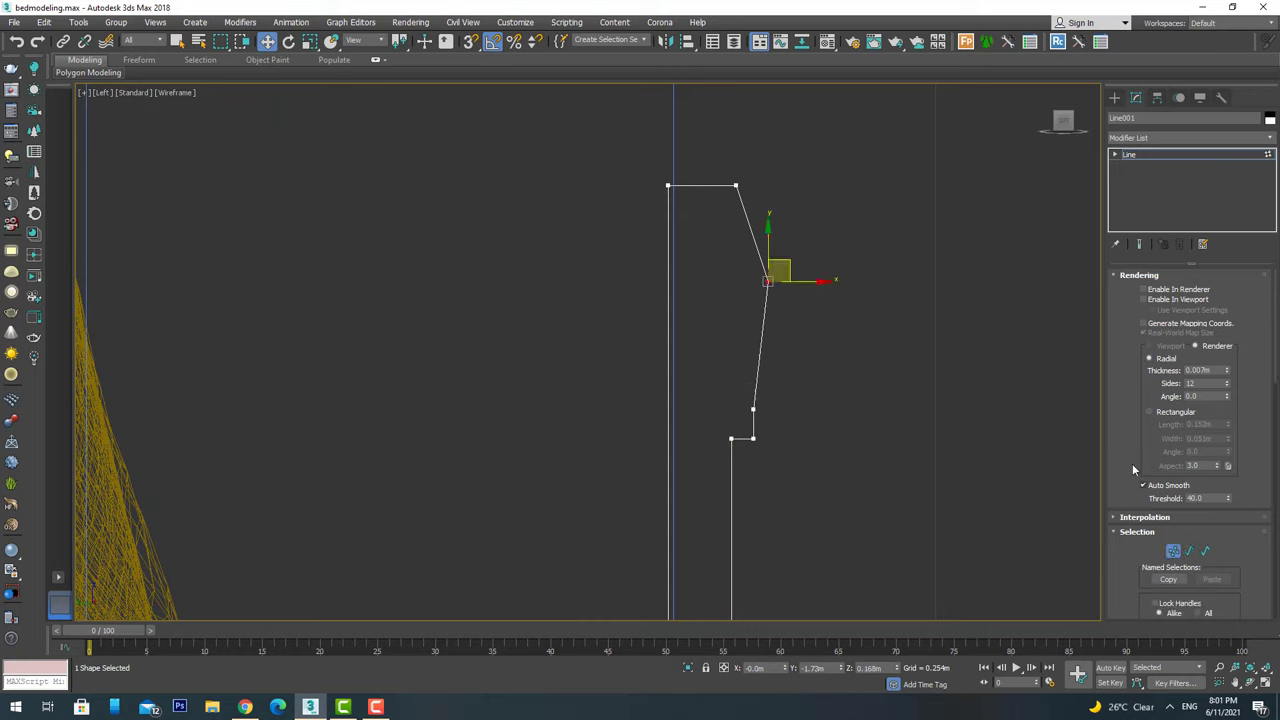
scroll(1133, 470, "down", 4)
scroll(1124, 524, "down", 4)
scroll(1124, 524, "down", 3)
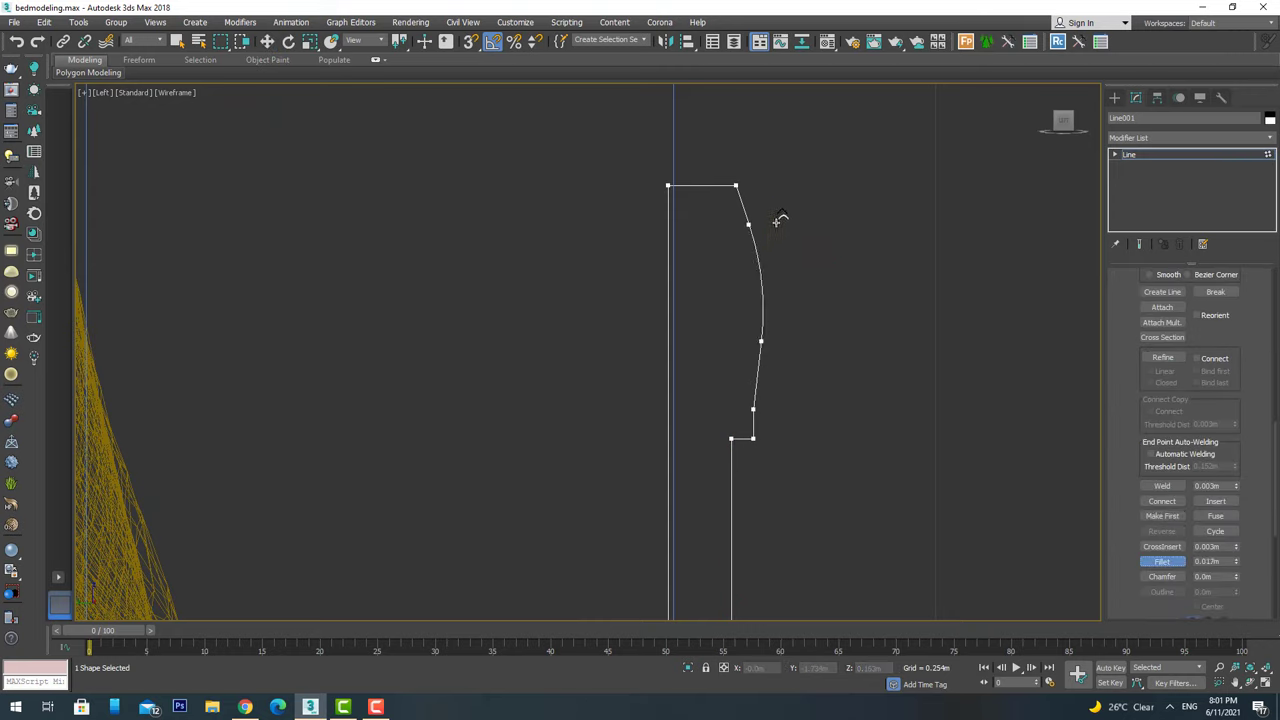
middle_click_drag(778, 214, 760, 88)
scroll(775, 380, "down", 3)
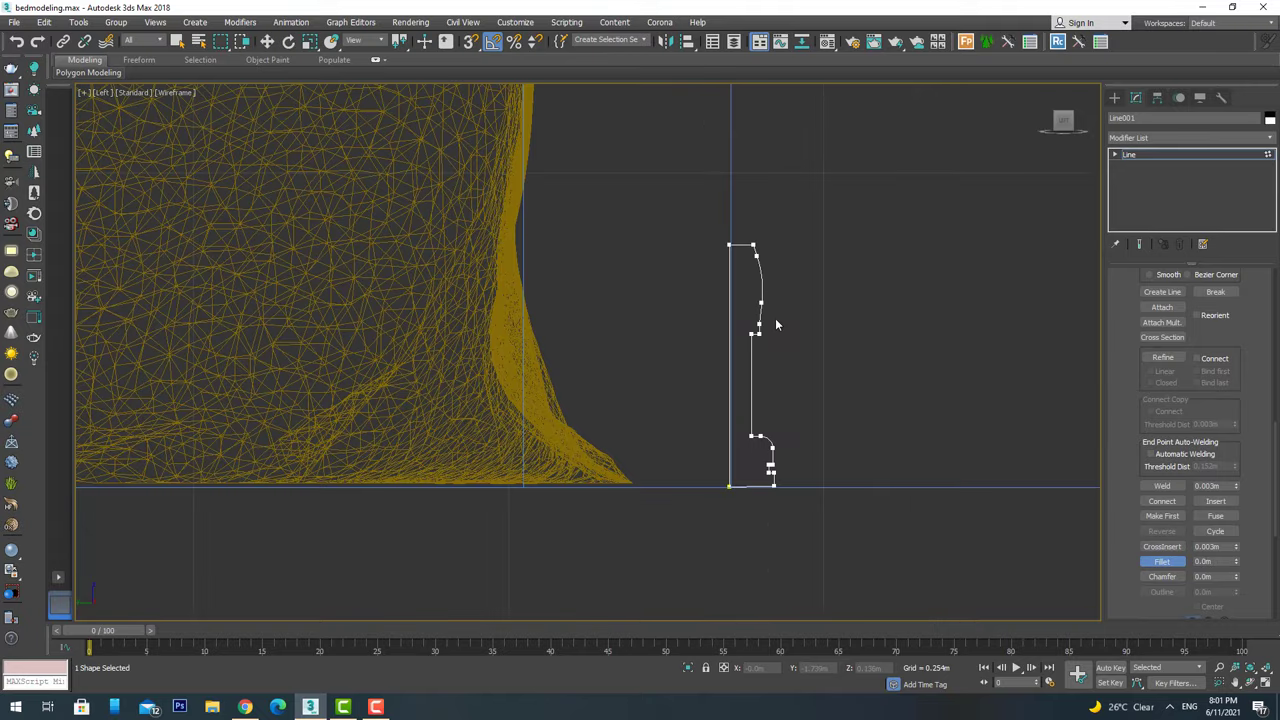
scroll(774, 320, "up", 3)
scroll(772, 321, "down", 4)
Mirror the skirting profile and return to the shaded Perspective view.
left_click(670, 41)
left_click(603, 456)
scroll(775, 370, "up", 3)
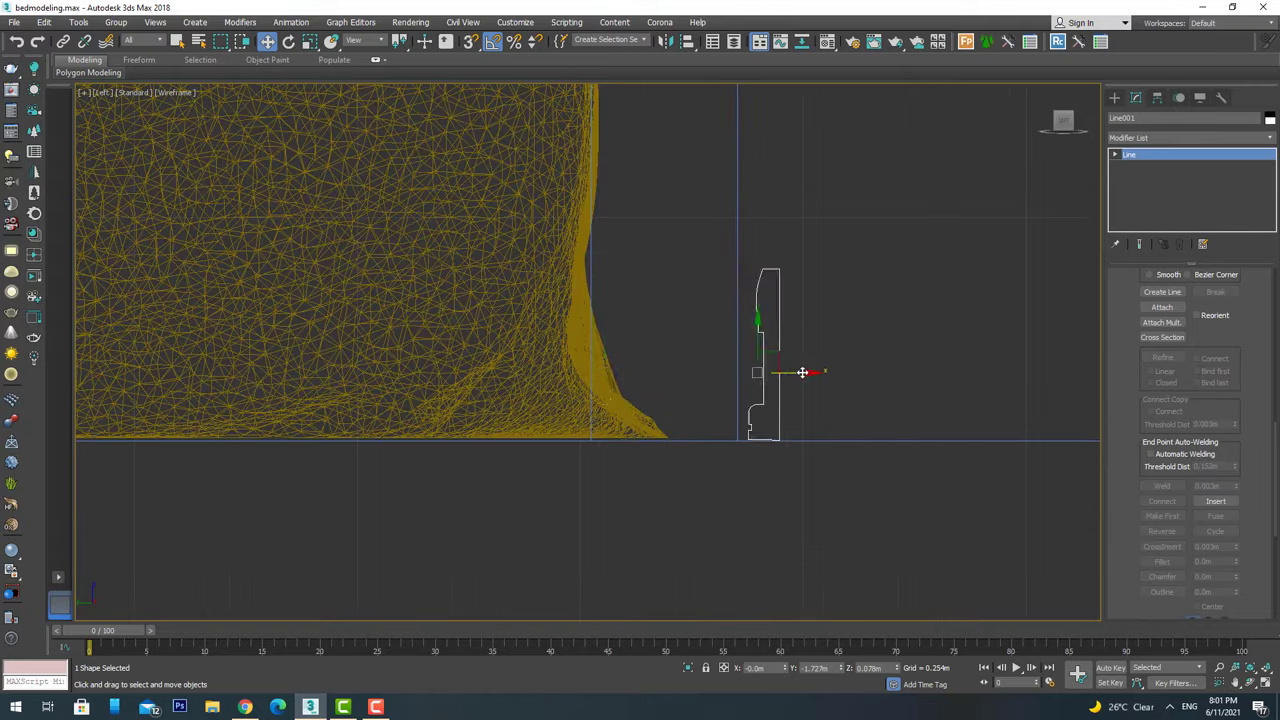
middle_click_drag(613, 389, 679, 428, "alt")
key("p")
key("F3")
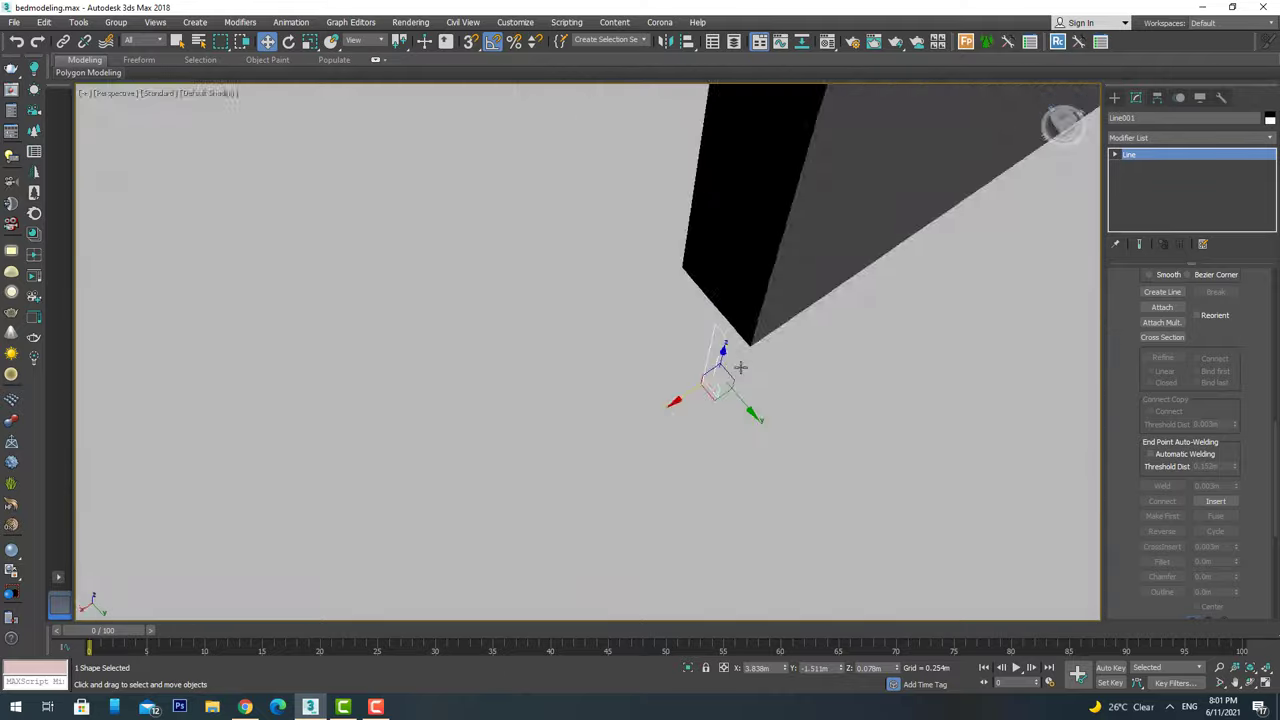
scroll(507, 417, "up", 3)
left_click(1156, 137)
Extrude the profile along the wall's base and collapse it to an Editable Mesh.
left_click(1160, 330)
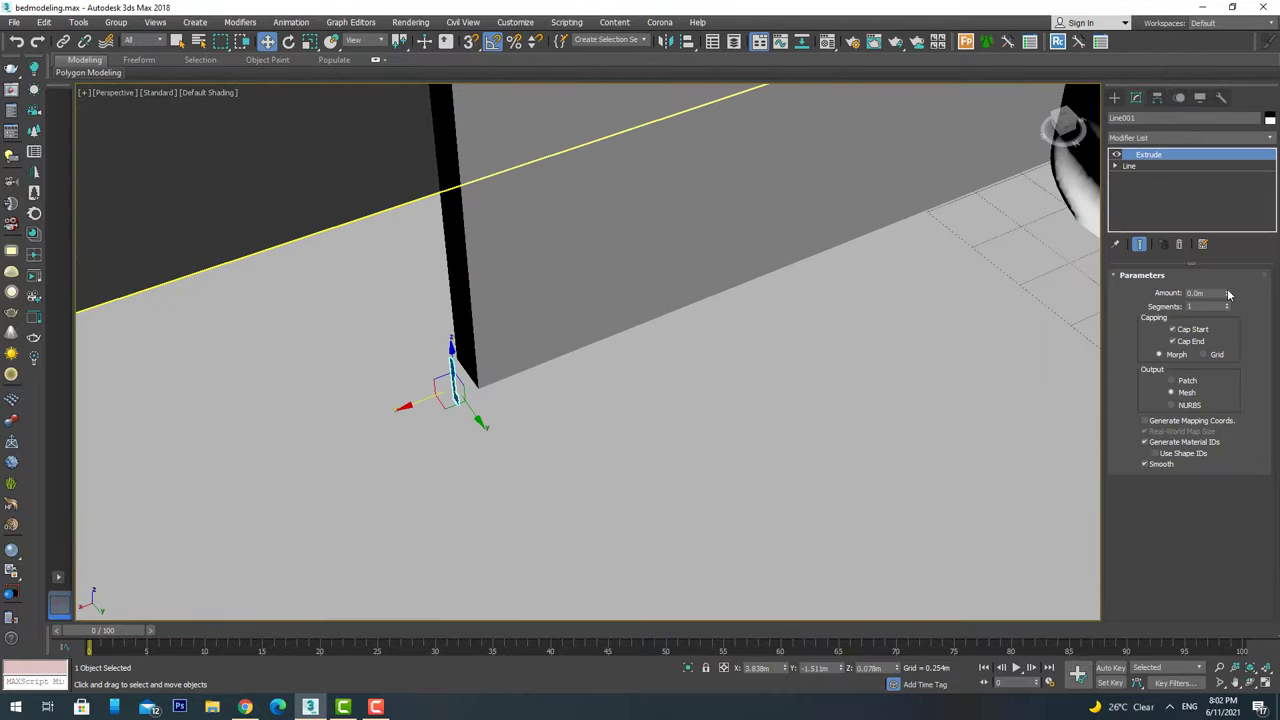
left_click_drag(1227, 293, 1211, 218)
right_click(1211, 218)
left_click(1240, 300)
left_click(705, 396)
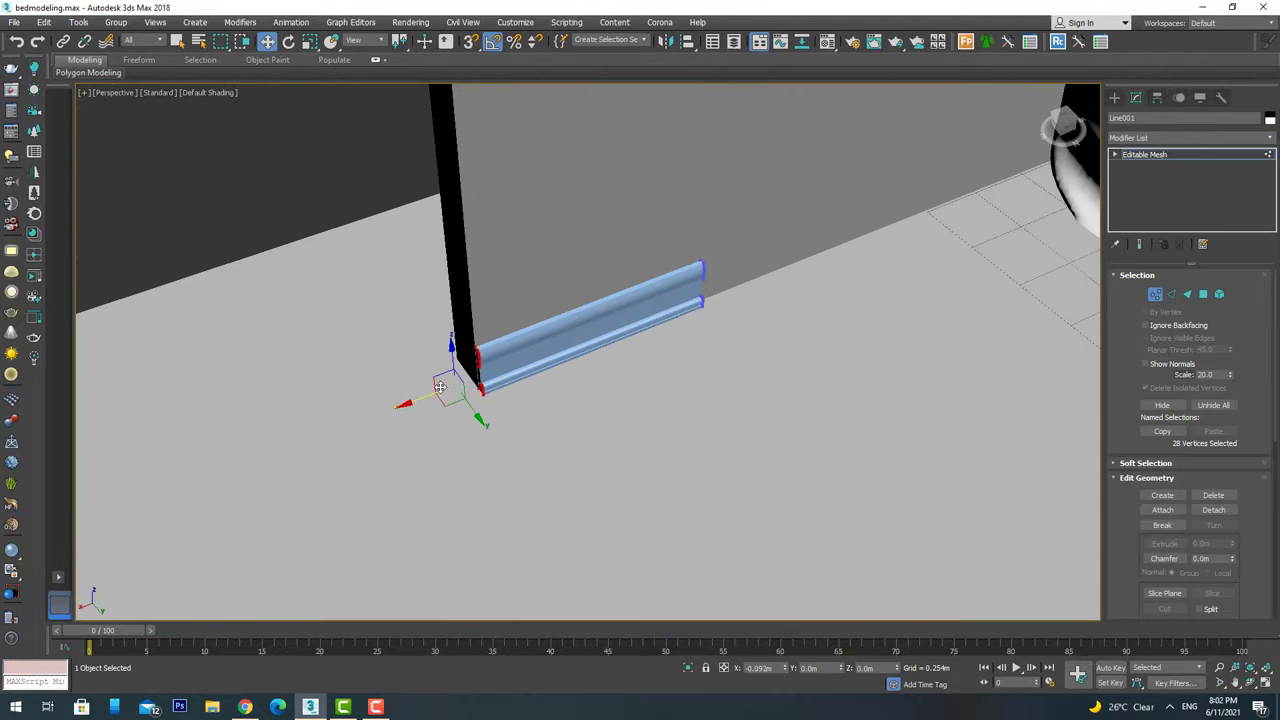
scroll(440, 387, "down", 5)
Assign the white material from the Material Editor to the skirting board.
key("m")
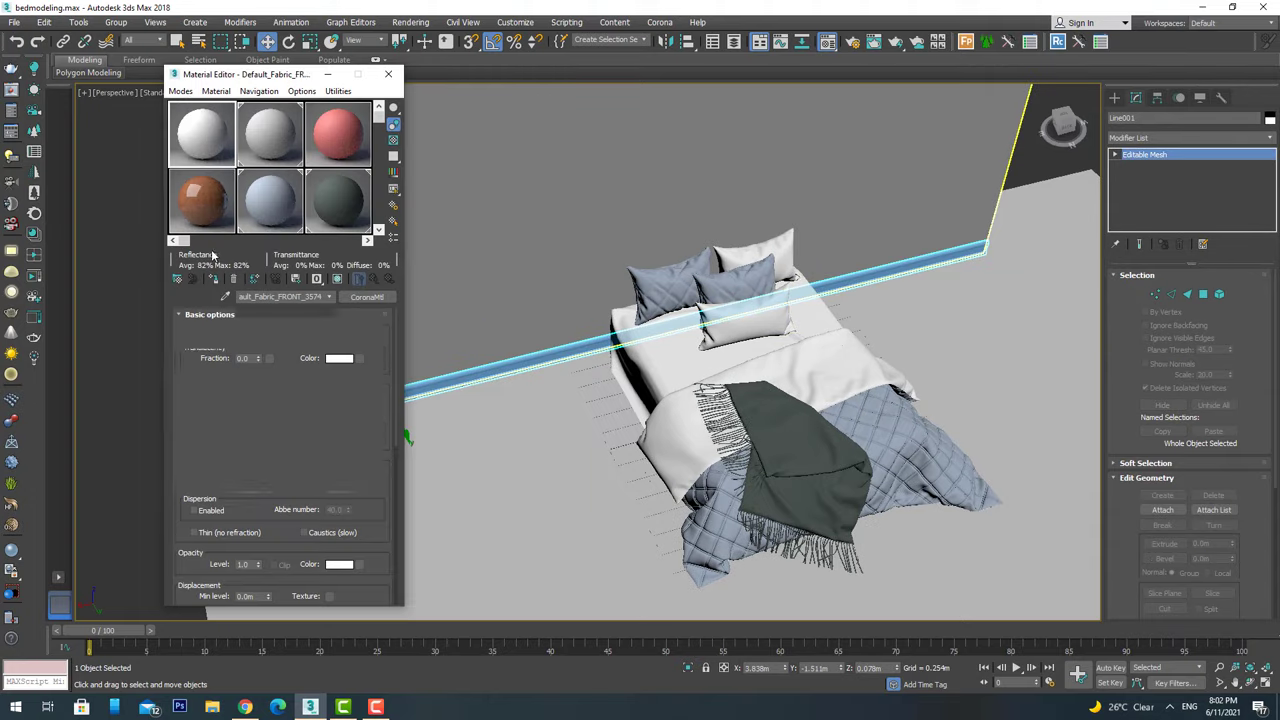
left_click(100, 248)
left_click(645, 403)
key("m")
key("f")
key("l")
key("z")
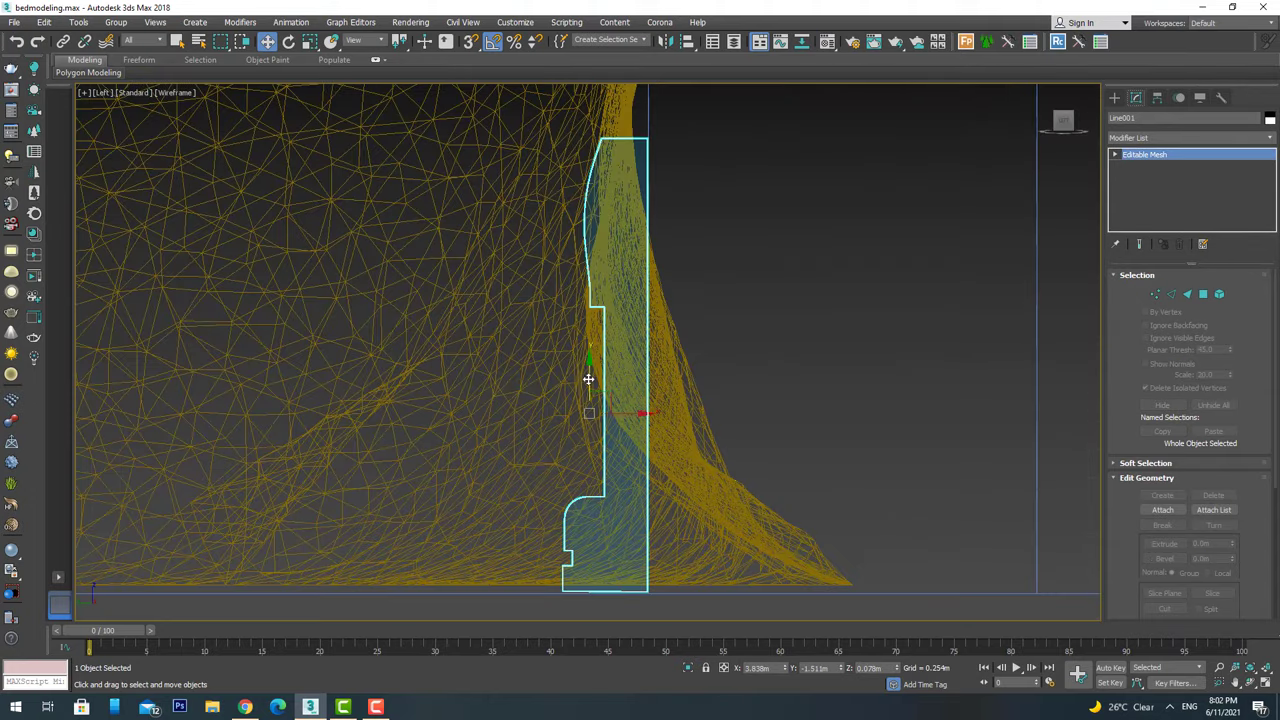
key("p")
middle_click_drag(932, 146, 640, 369, "alt")
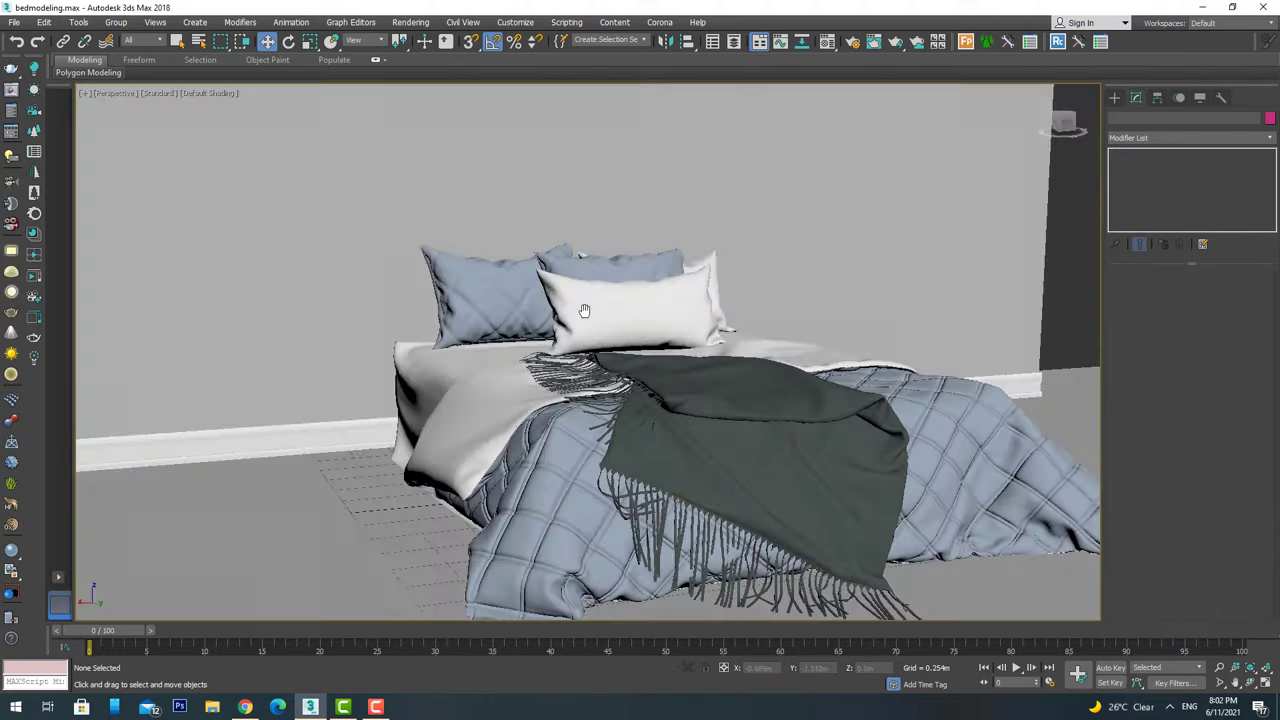
Select the wall, convert it to Editable Poly, and select its polygons.
key("ctrl+z")
key("r")
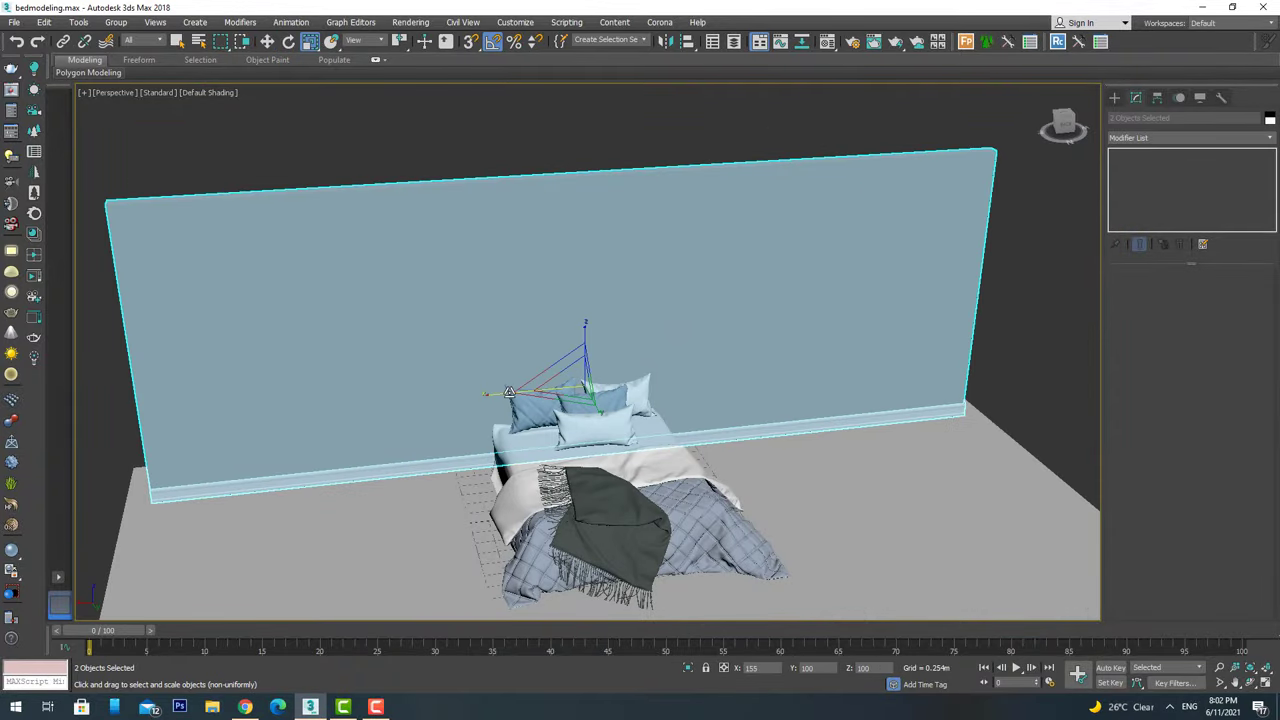
middle_click_drag(743, 380, 663, 290, "alt")
right_click(1128, 154)
left_click(1190, 281)
key("4")
key("ctrl+a")
scroll(1140, 380, "down", 5)
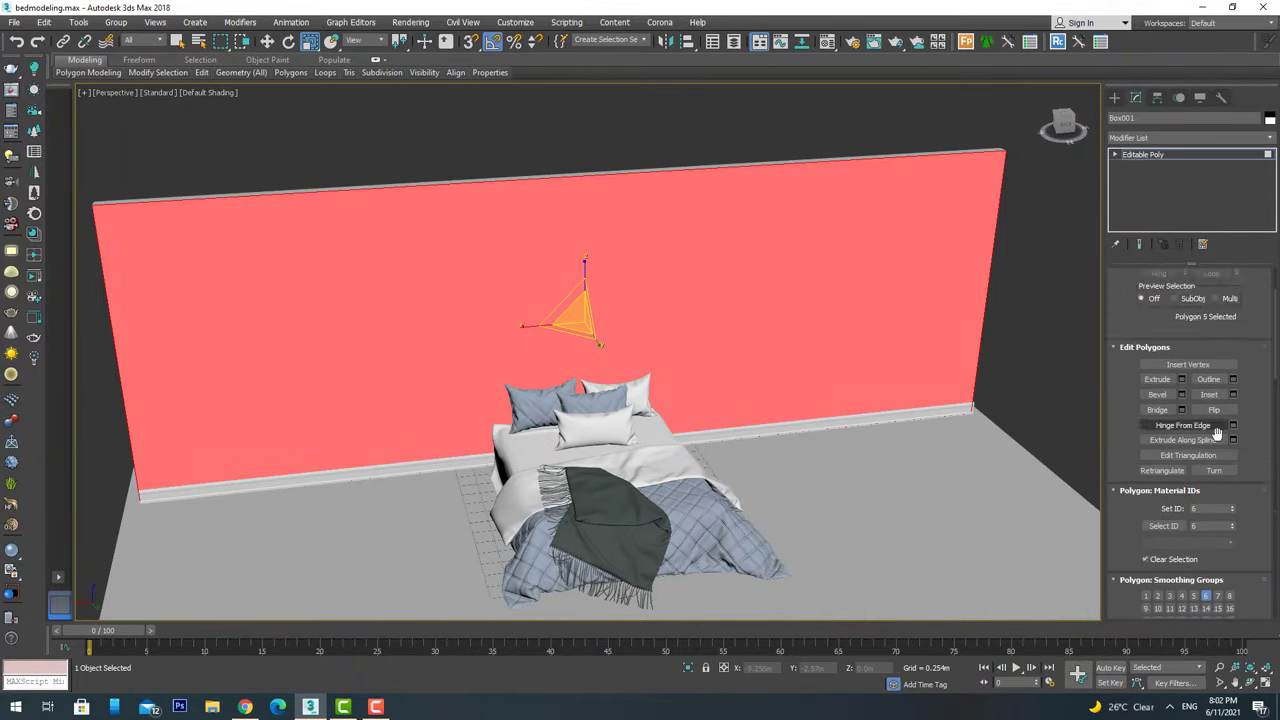
scroll(1120, 400, "down", 3)
scroll(1120, 400, "down", 3)
Load the forest image as the Diffuse bitmap and assign the material to the wall.
left_click(1114, 98)
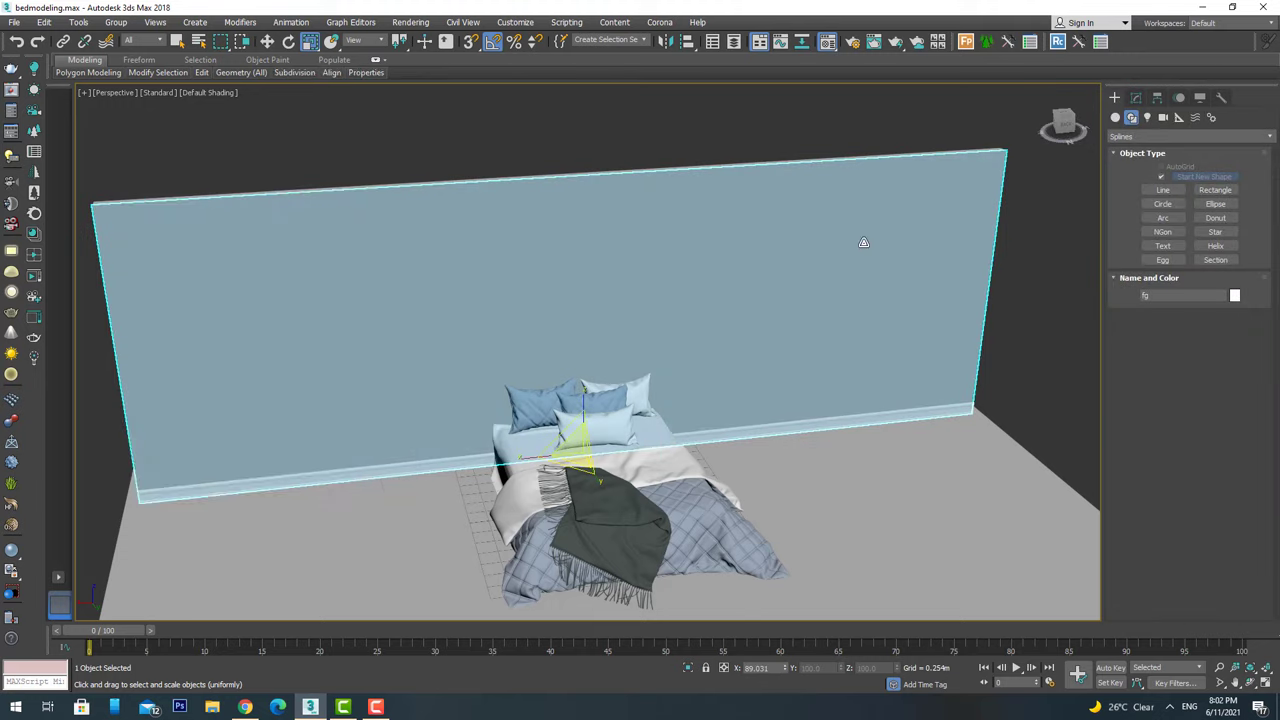
key("m")
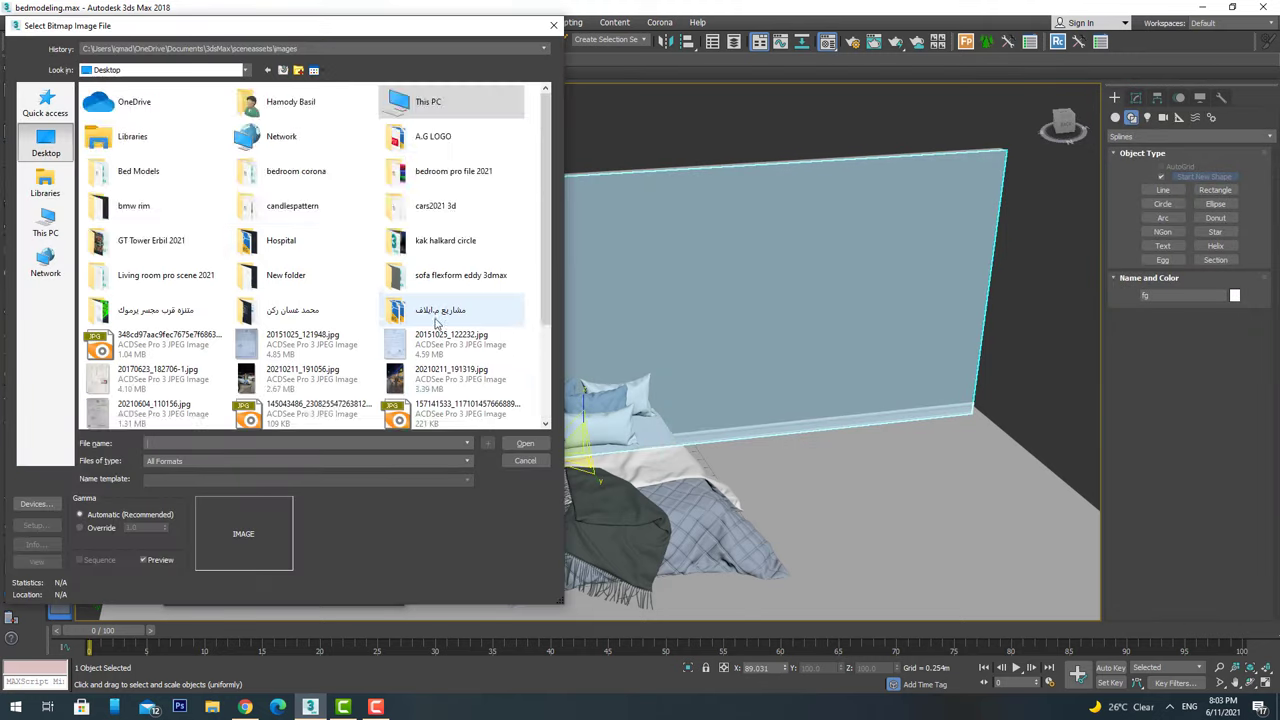
scroll(280, 330, "down", 2)
double_click(360, 343)
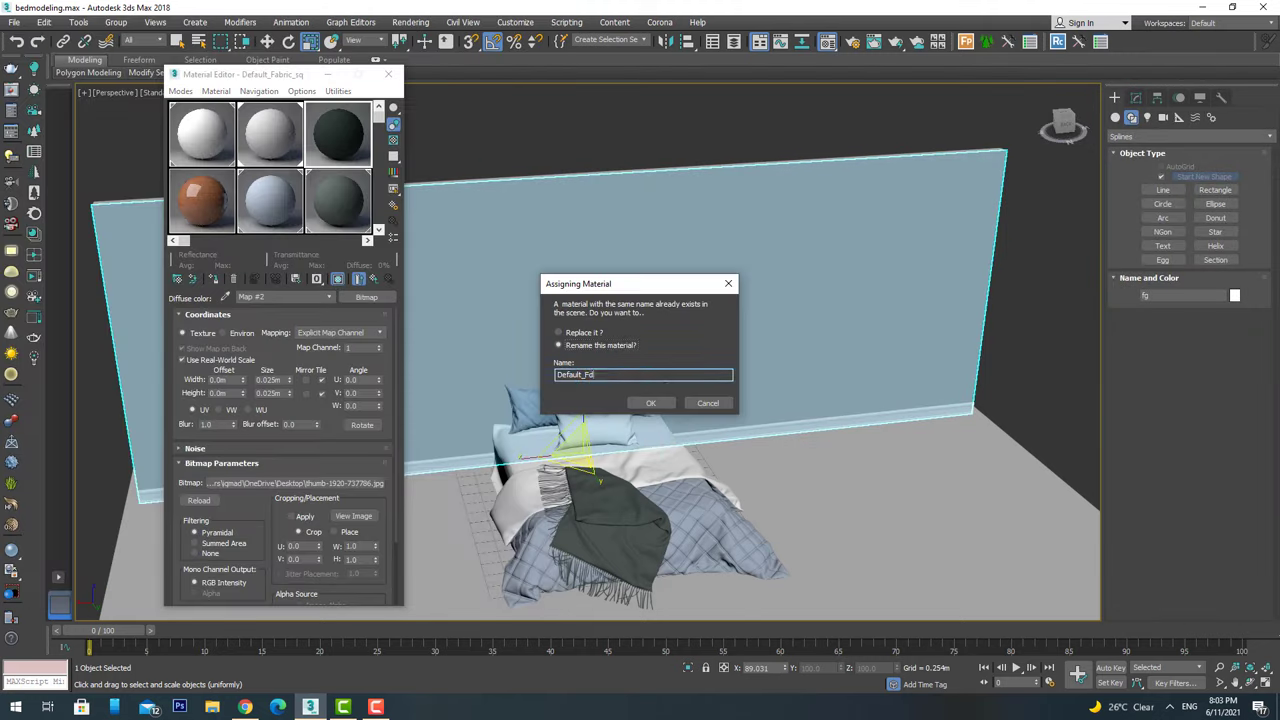
left_click(651, 400)
Add a Box UVW Map to the wall and shrink its width to fit the forest.
left_click(1146, 138)
left_click(1136, 548)
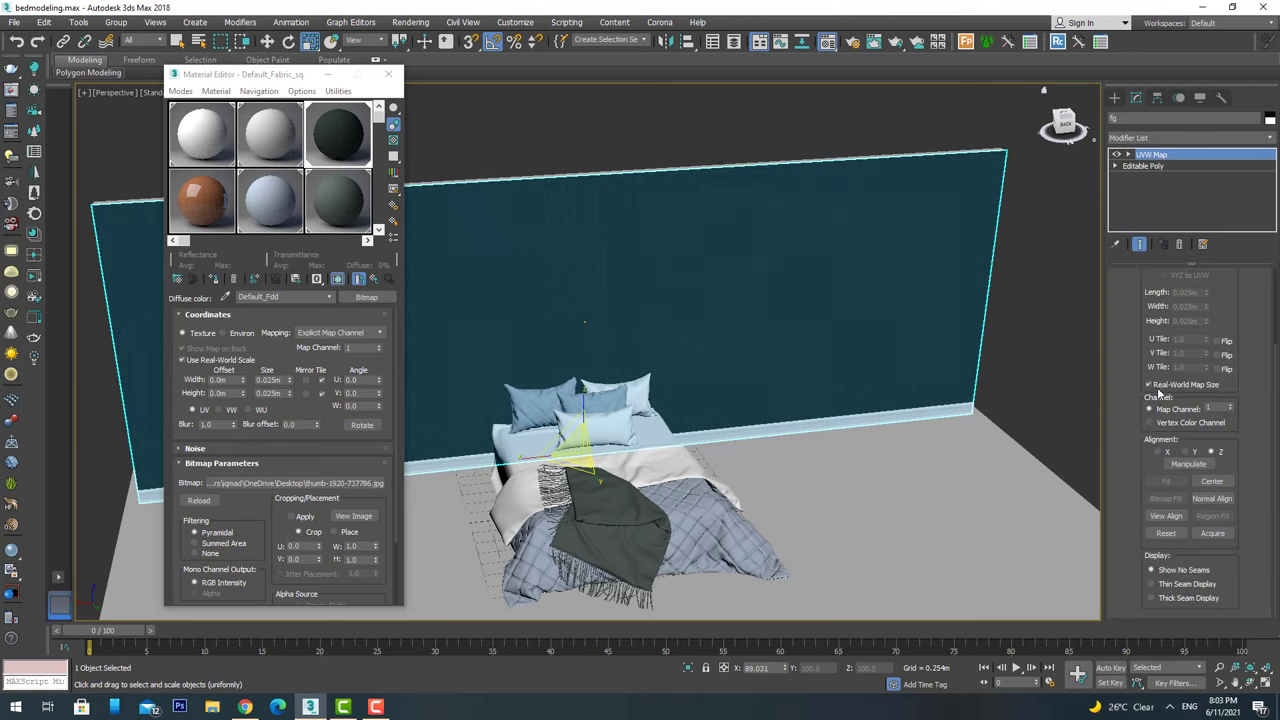
left_click(1148, 484)
left_click_drag(1207, 410, 1207, 450)
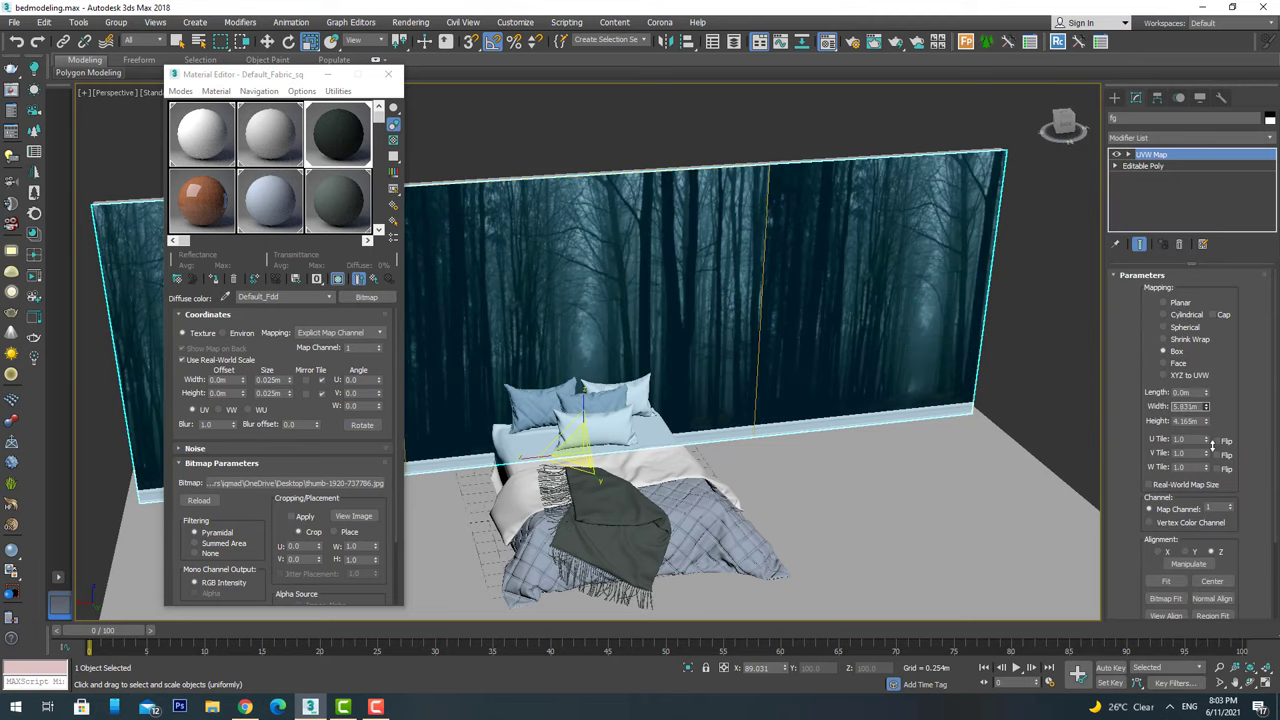
left_click(388, 74)
left_click(481, 119)
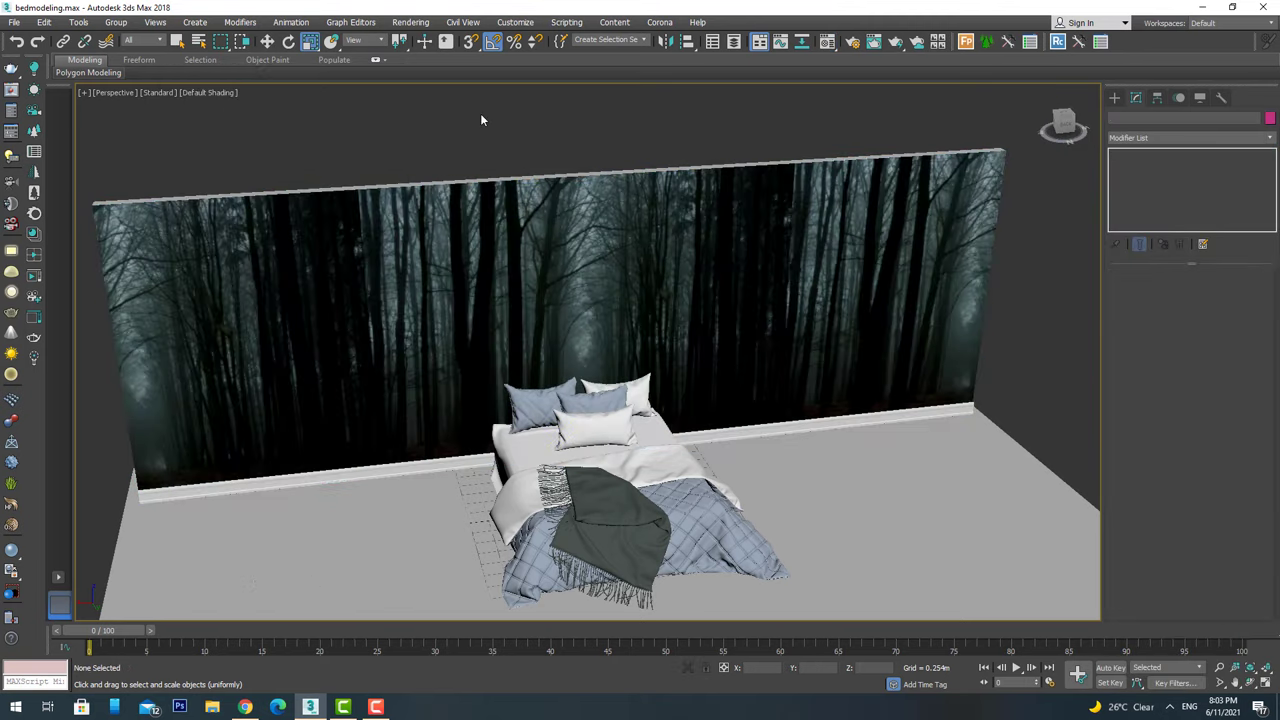
middle_click_drag(481, 119, 560, 200, "alt")
Brighten the dark teal material's diffuse colour value to 38.
left_click(600, 250)
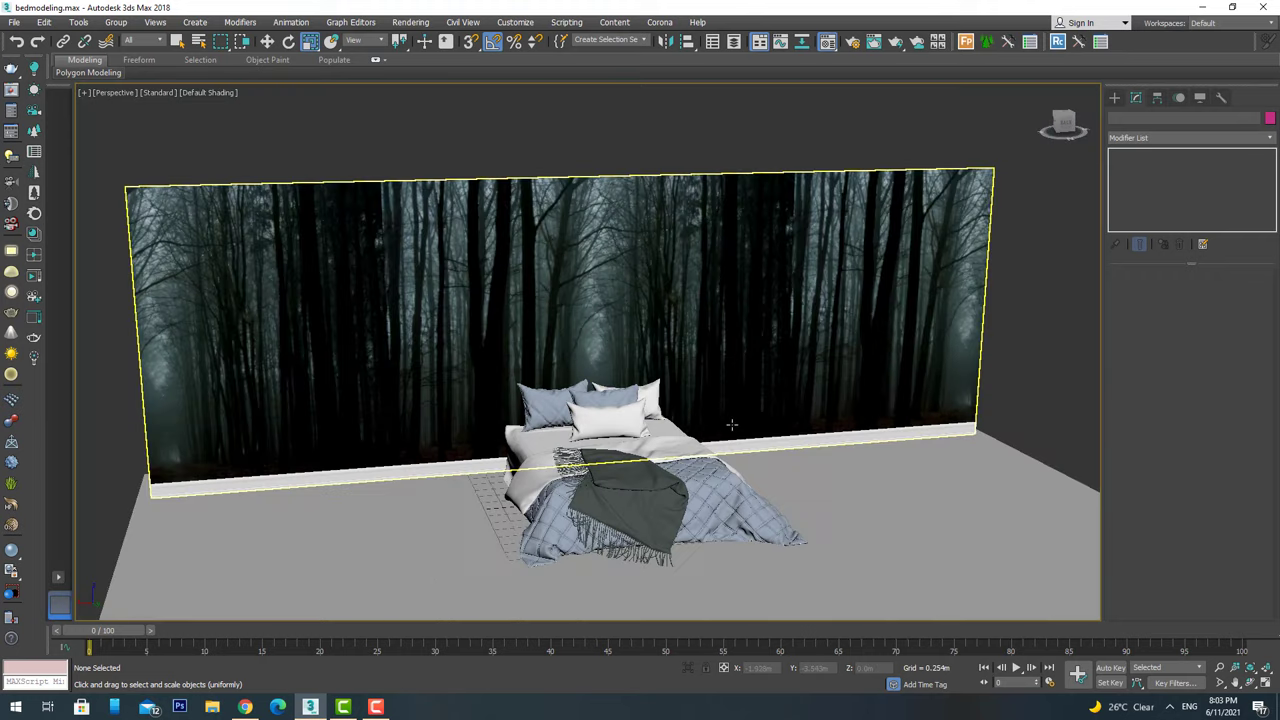
key("m")
left_click(350, 224)
left_click(337, 336)
left_click_drag(279, 201, 582, 378)
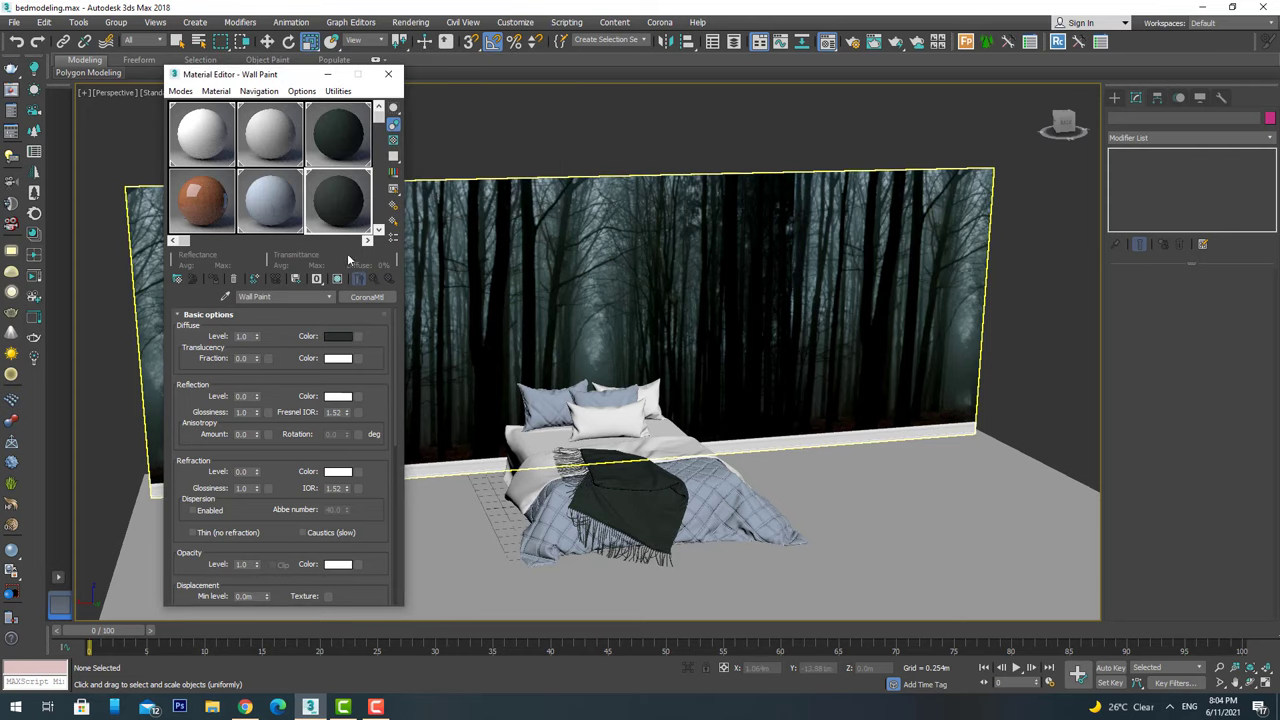
left_click(438, 154)
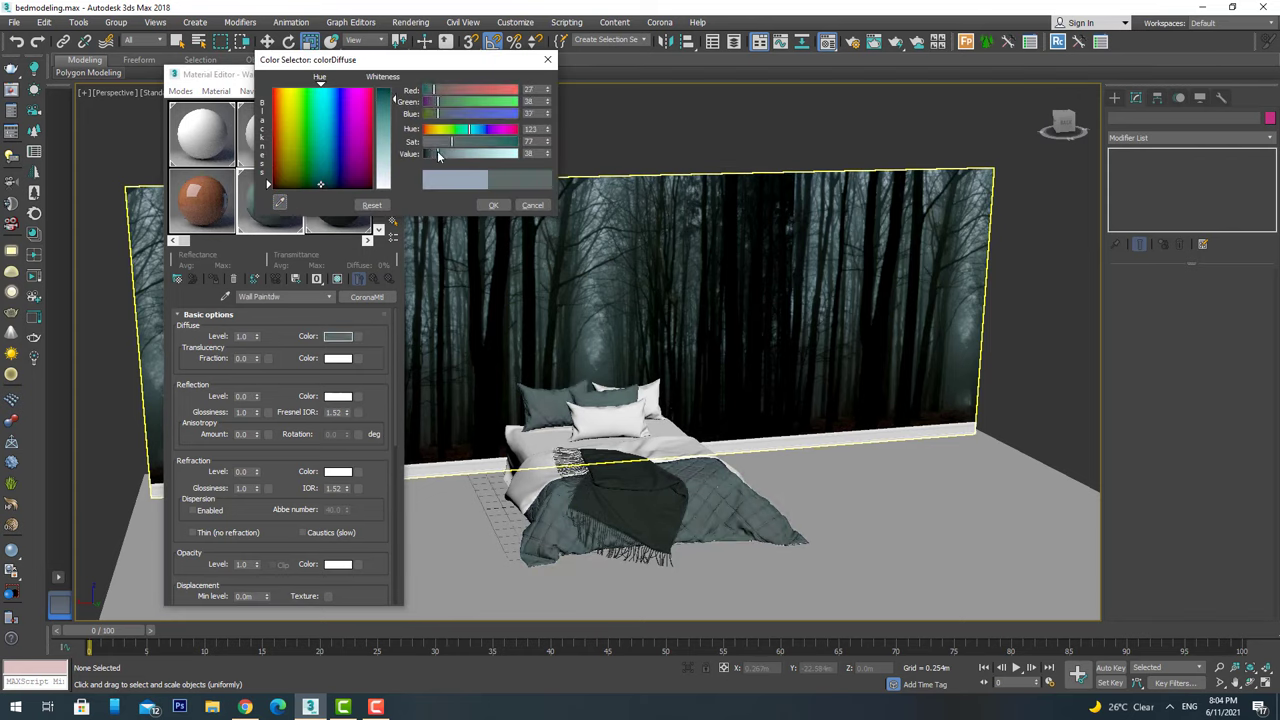
left_click(492, 206)
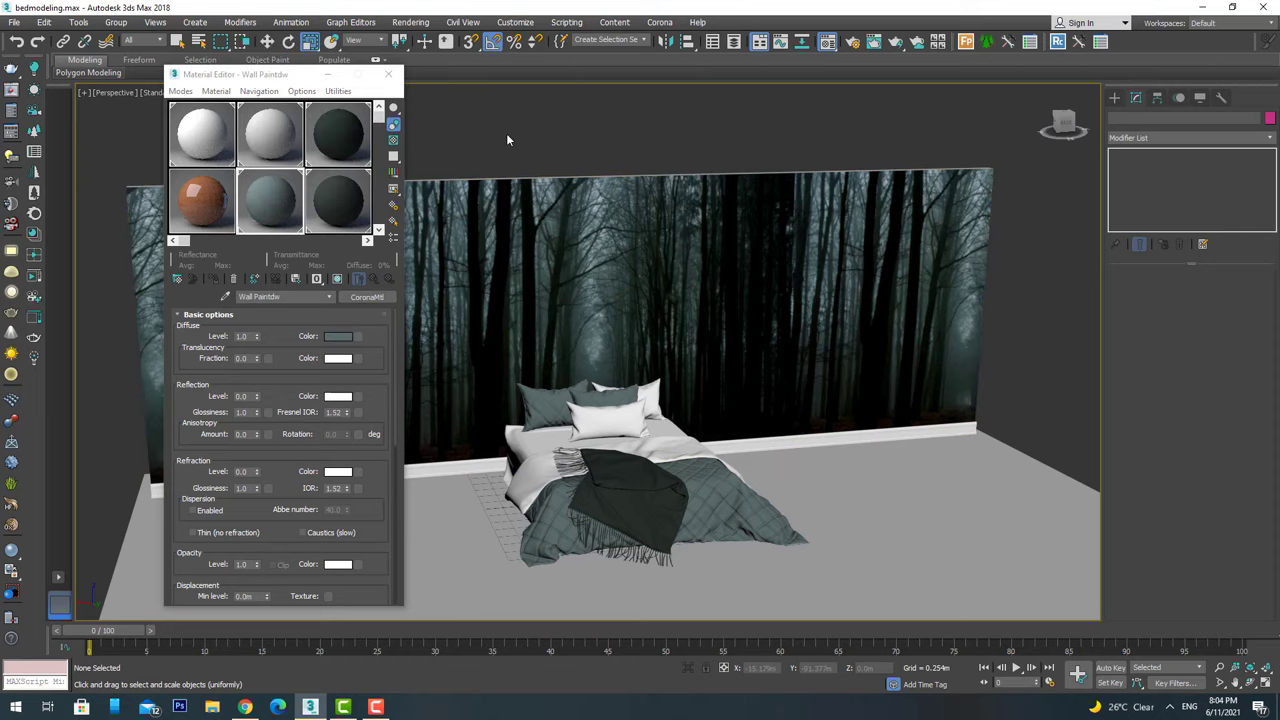
Give the floor a blue-grey diffuse material renamed 'ground'.
left_click(338, 336)
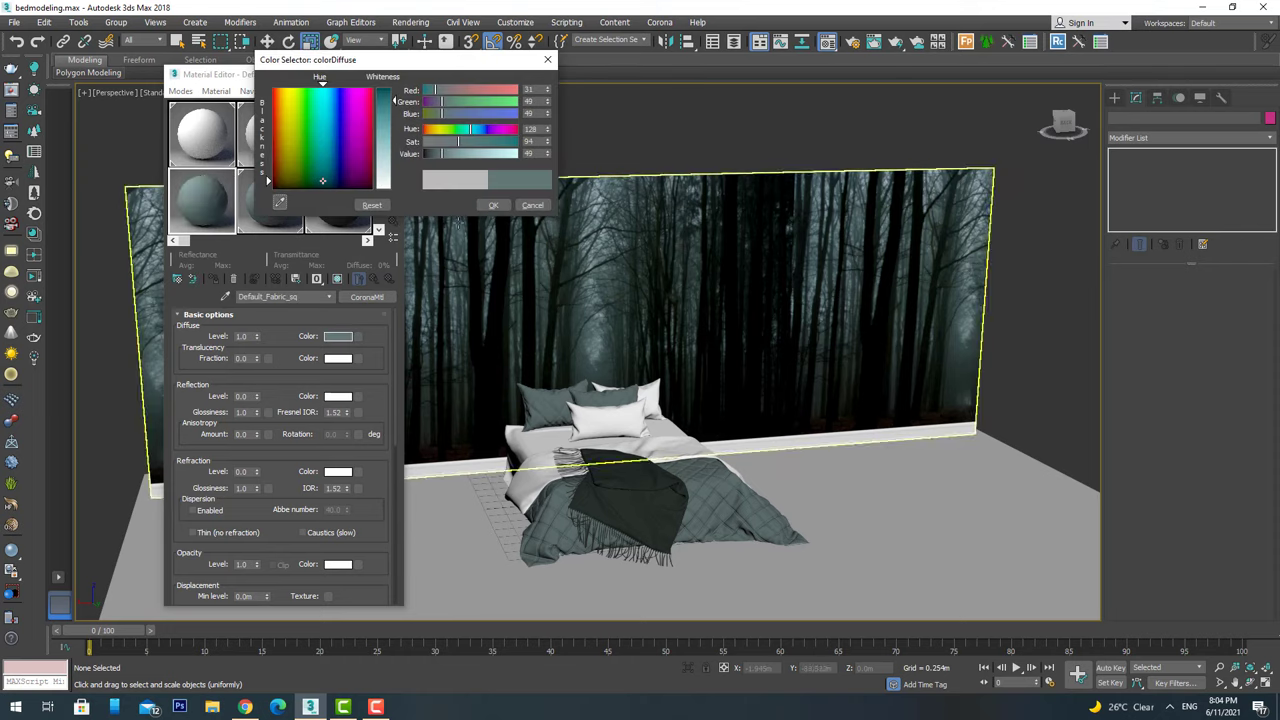
left_click(493, 205)
left_click_drag(202, 200, 486, 545)
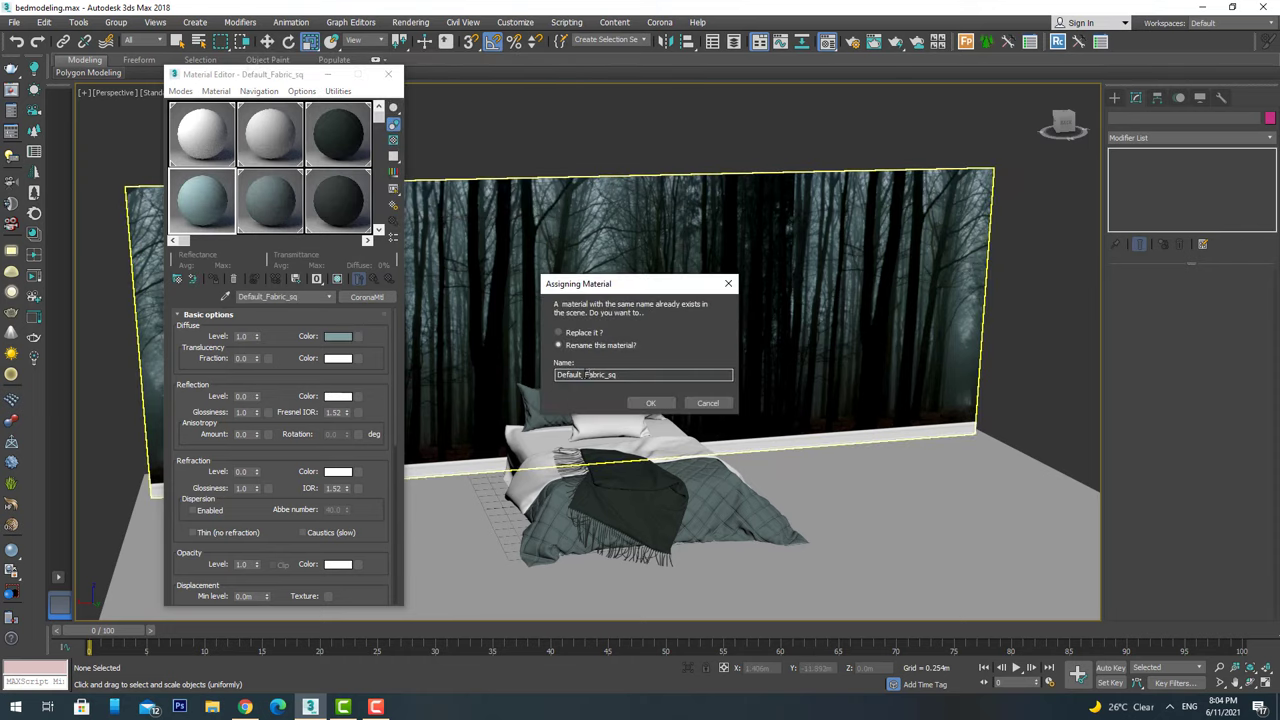
type("ound")
left_click(650, 402)
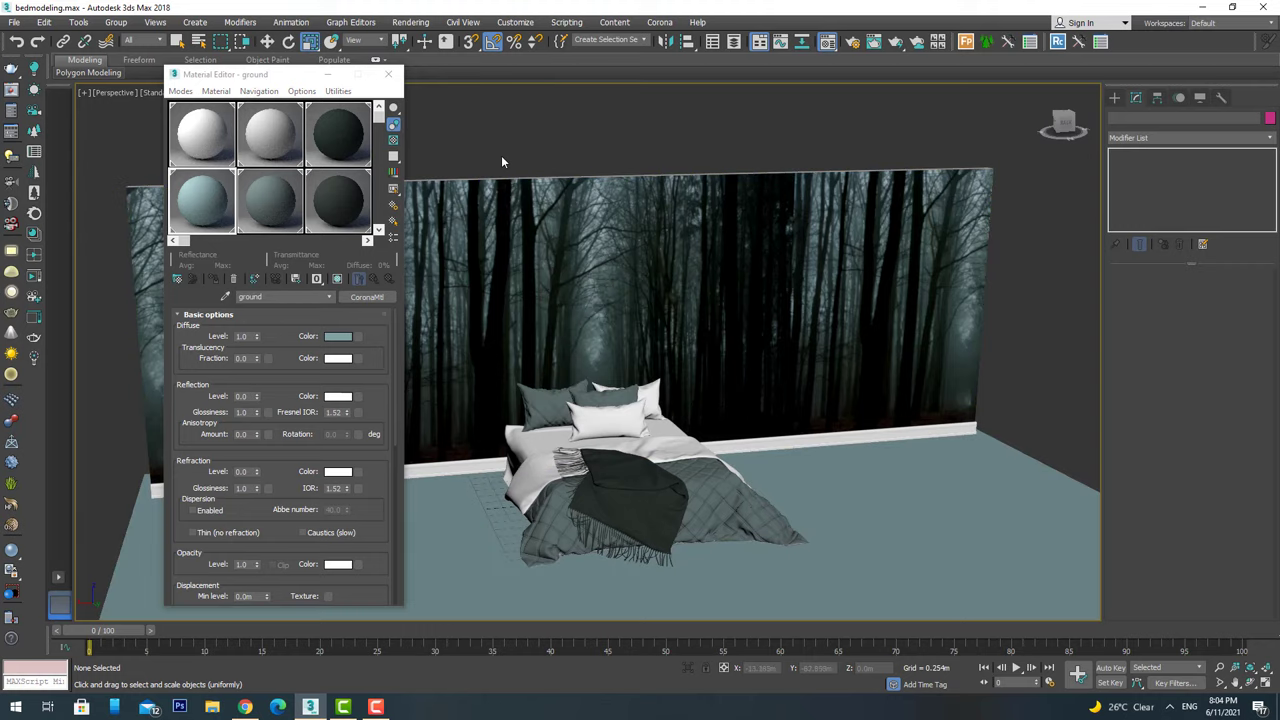
key("m")
scroll(600, 400, "up", 3)
Select the blanket from a low side view of the bed.
middle_click_drag(600, 400, 700, 520, "alt")
left_click(655, 458)
scroll(662, 467, "down", 2)
key("F3")
scroll(700, 520, "down", 5)
key("w")
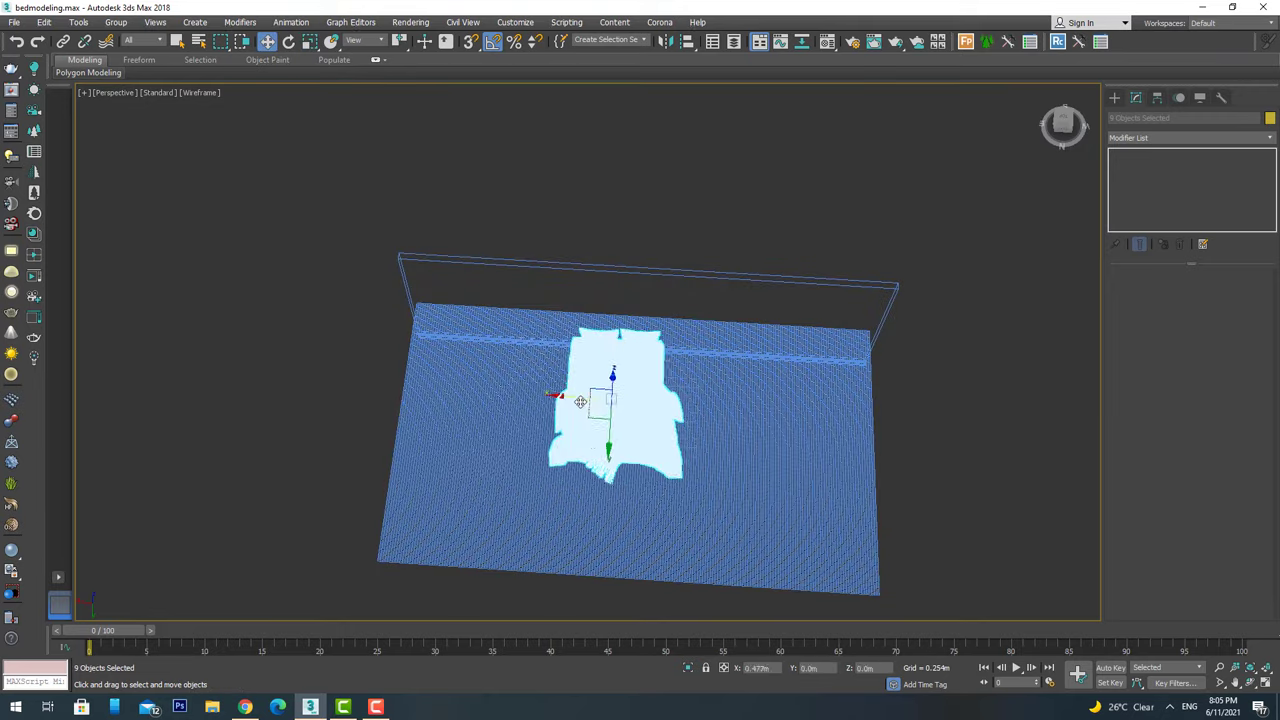
scroll(580, 401, "up", 3)
key("F3")
middle_click_drag(580, 401, 760, 330, "alt")
scroll(640, 380, "up", 2)
left_click(700, 440)
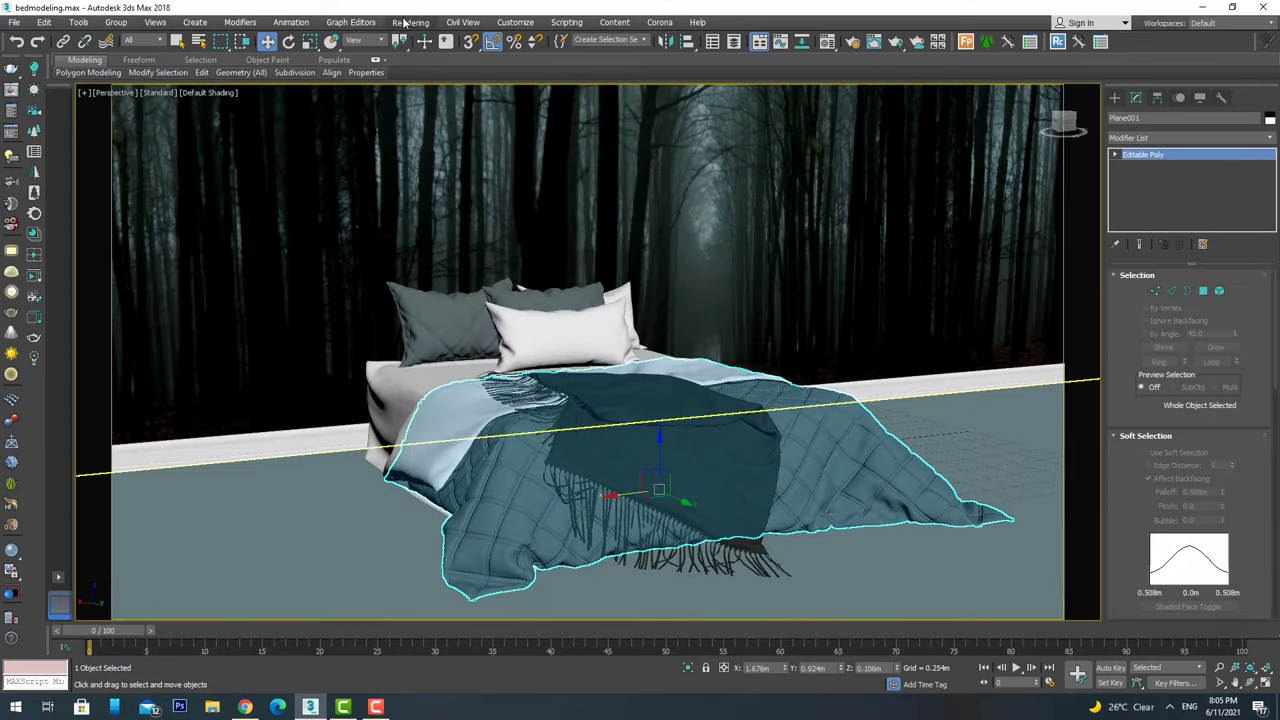
Render the Perspective view in Corona and inspect the result in the frame buffer.
key("F10")
scroll(631, 342, "down", 2)
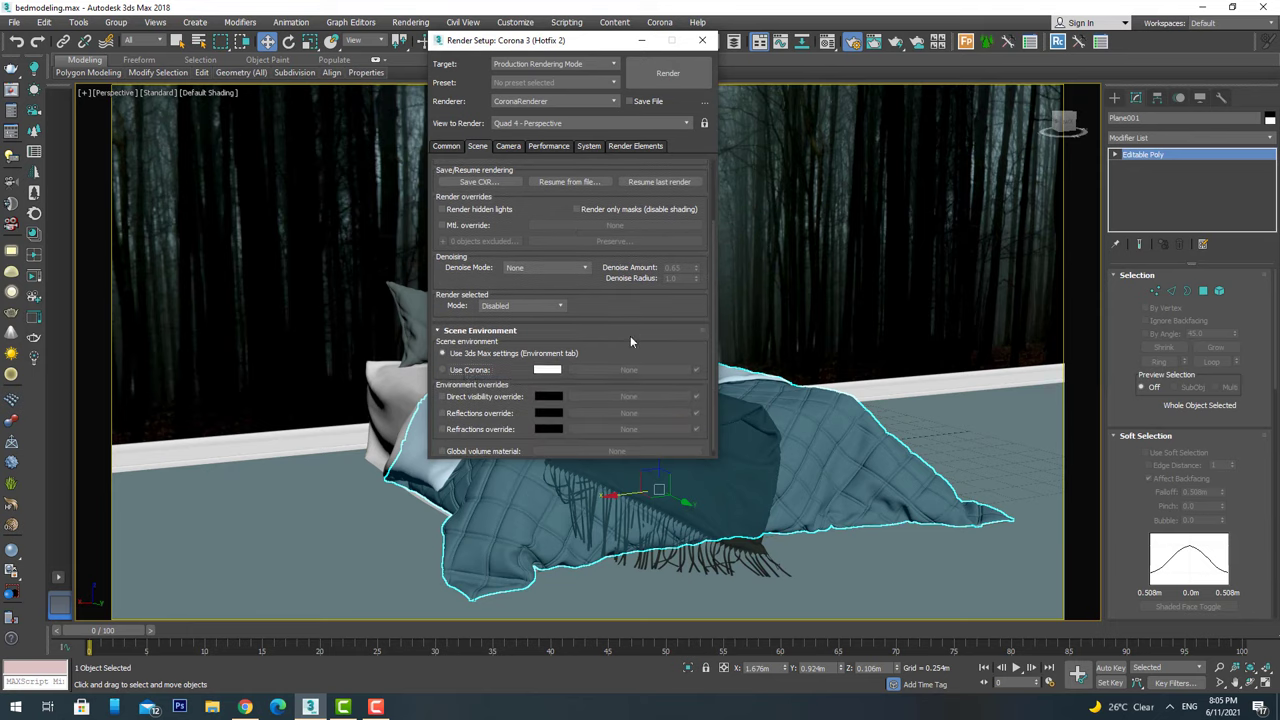
left_click(702, 40)
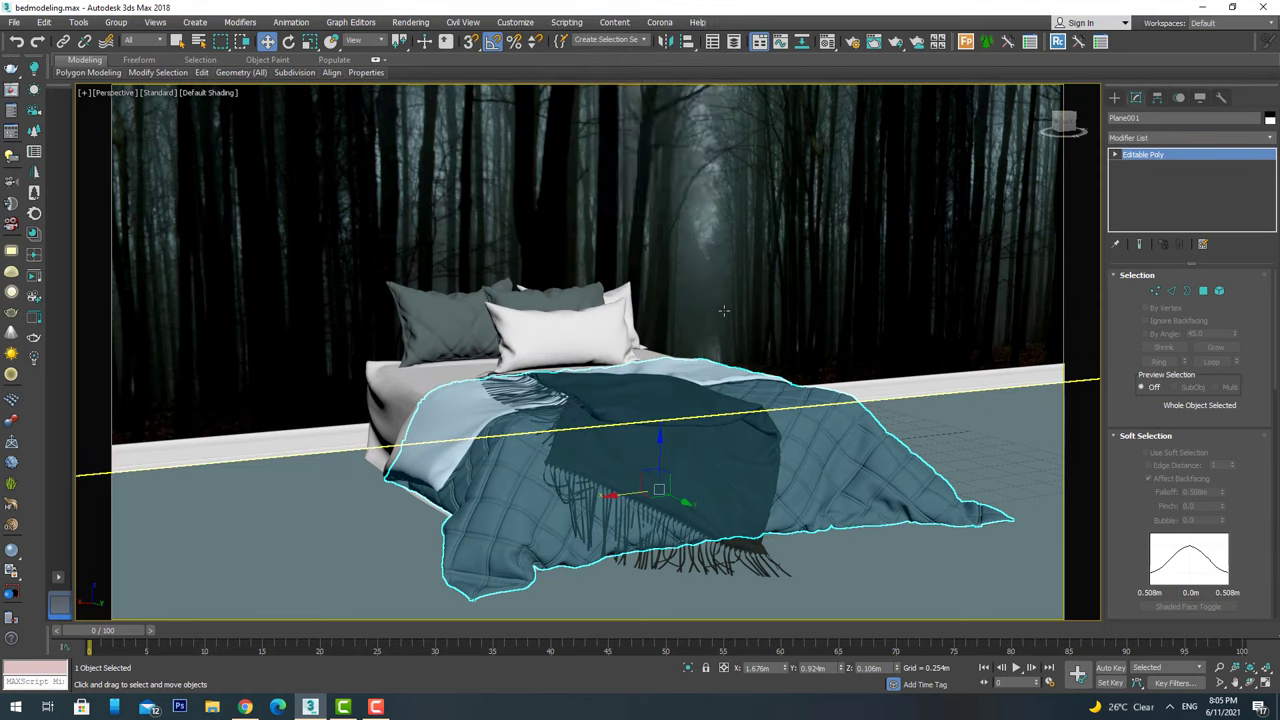
key("shift+q")
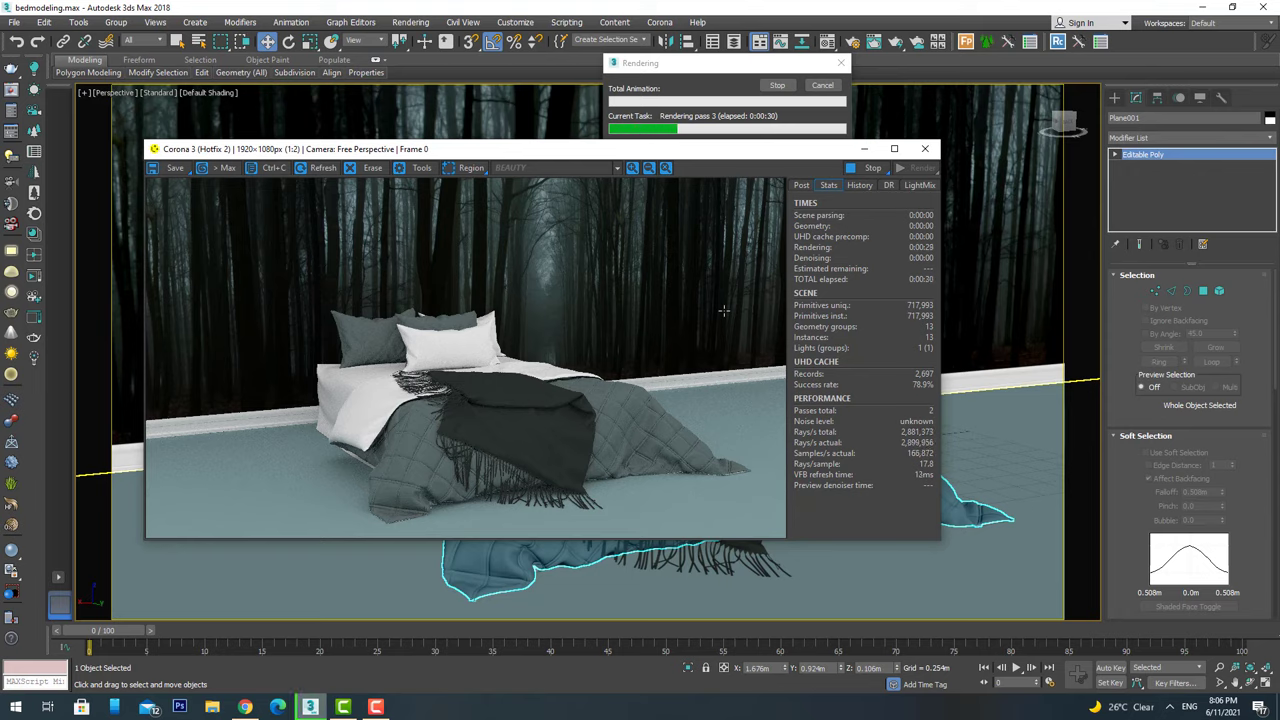
scroll(663, 416, "up", 3)
scroll(661, 417, "down", 3)
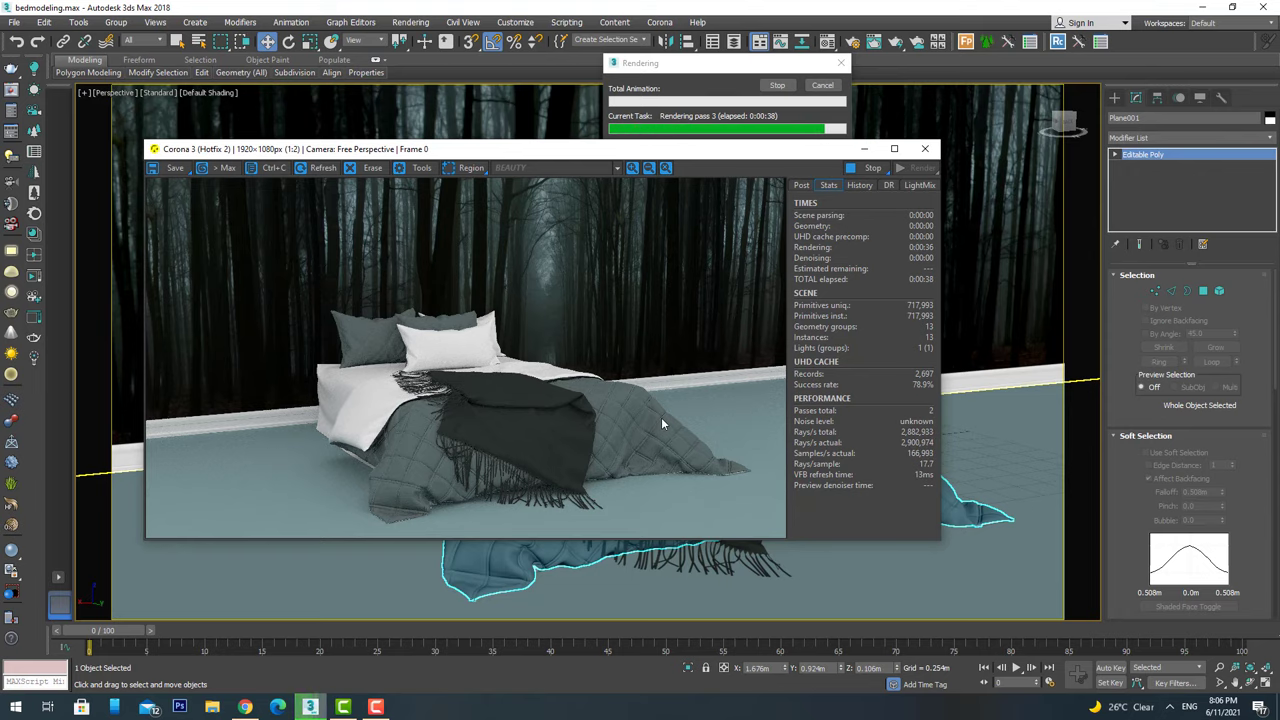
scroll(518, 347, "up", 2)
scroll(560, 422, "down", 2)
scroll(560, 422, "down", 1)
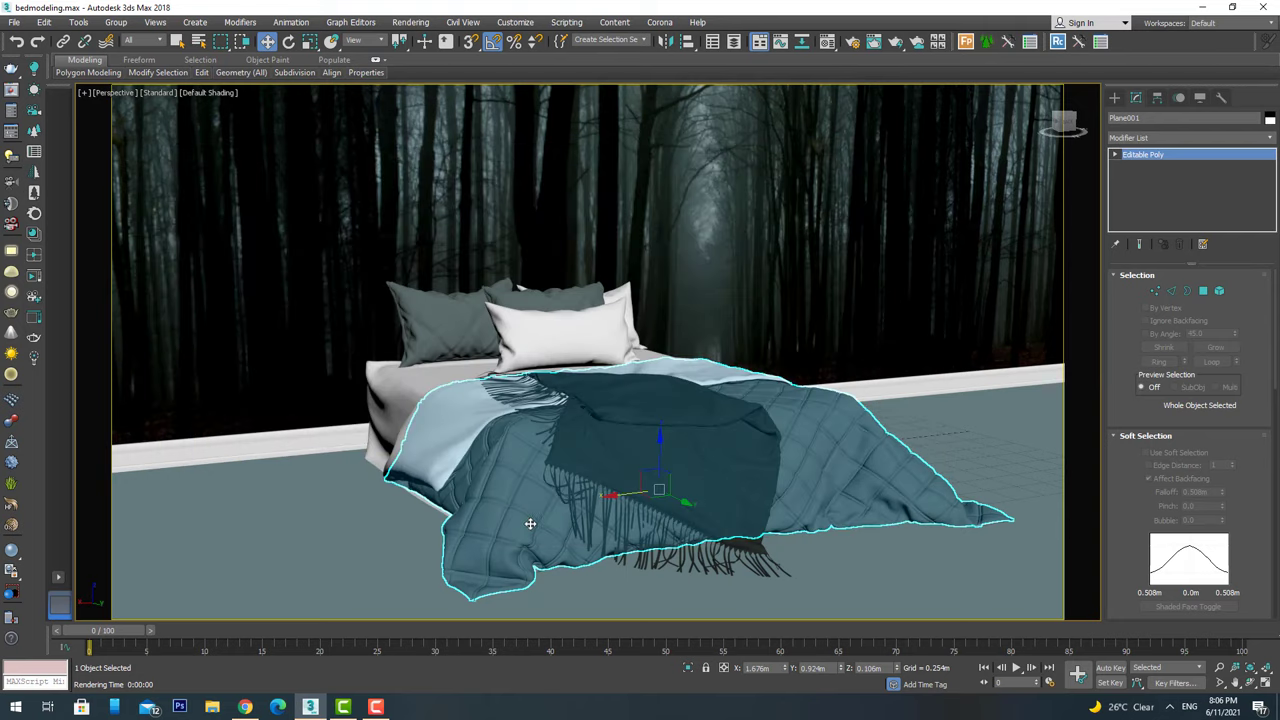
Switch to an orthographic view framing the bed and render it again with Shift+Q.
left_click(562, 354)
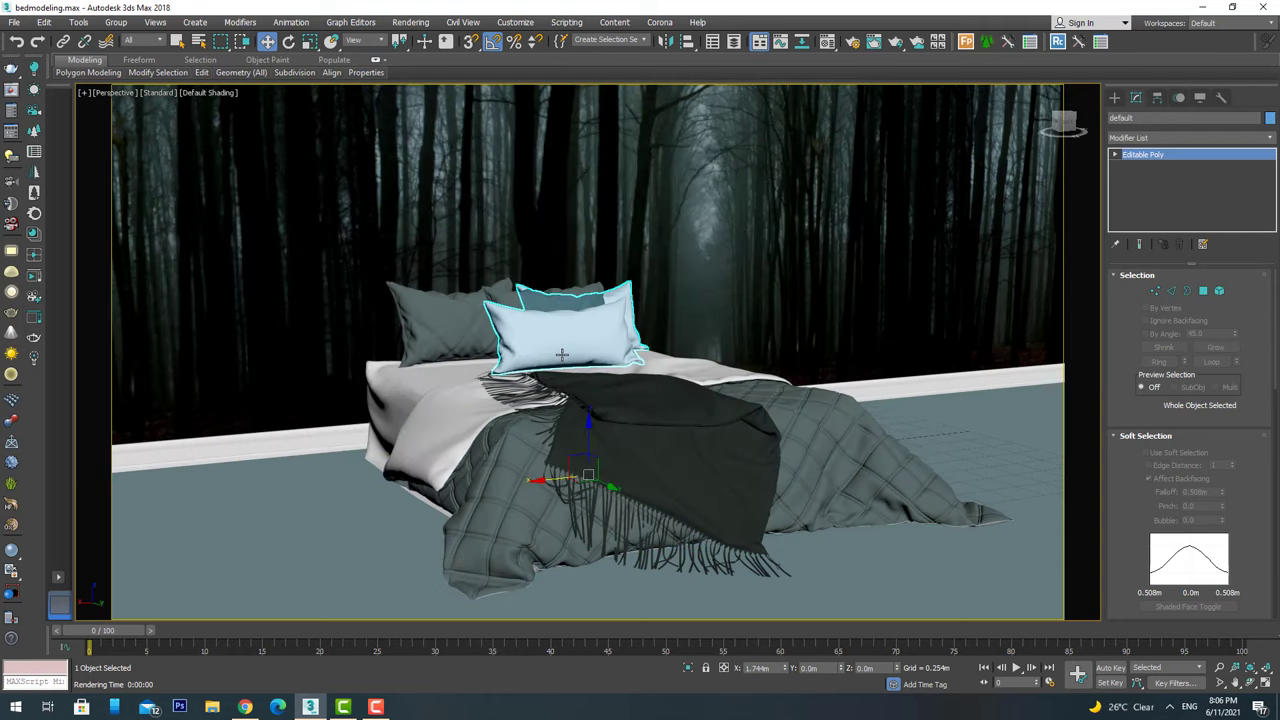
key("u")
scroll(575, 385, "up", 5)
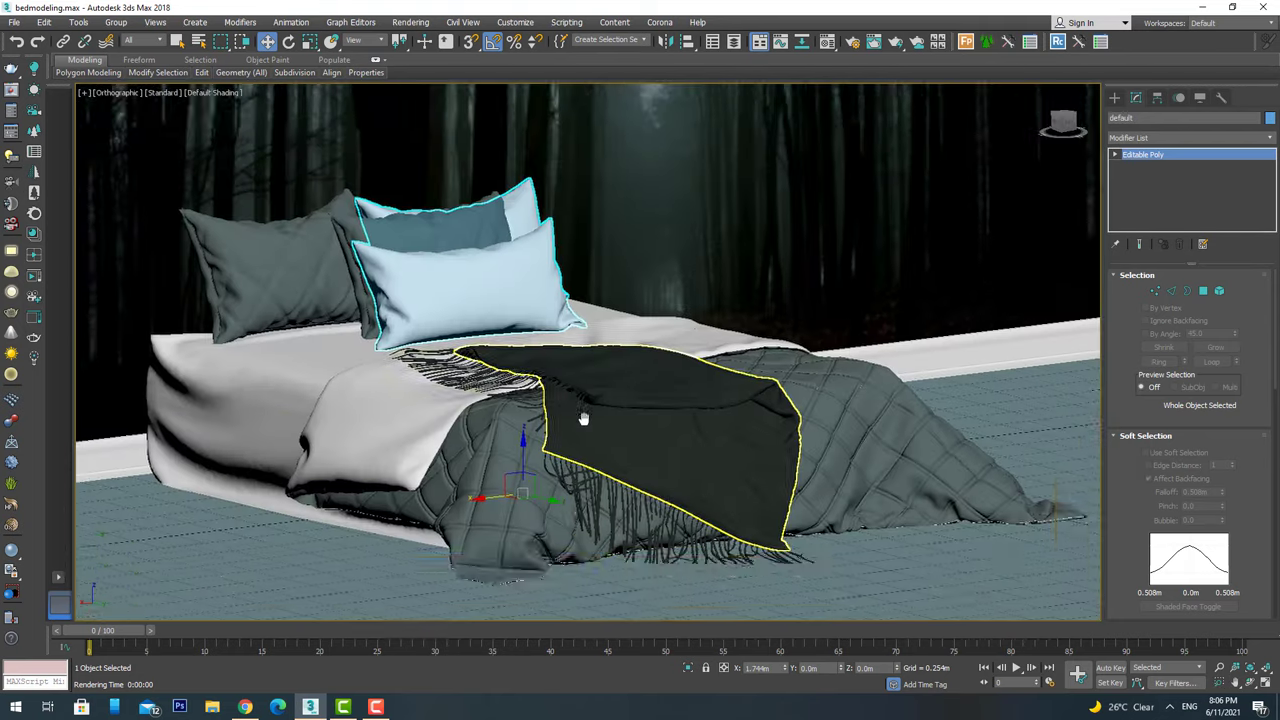
mouse_move(609, 423)
middle_mouse_down()
mouse_move(587, 367)
mouse_move(612, 417)
middle_mouse_up()
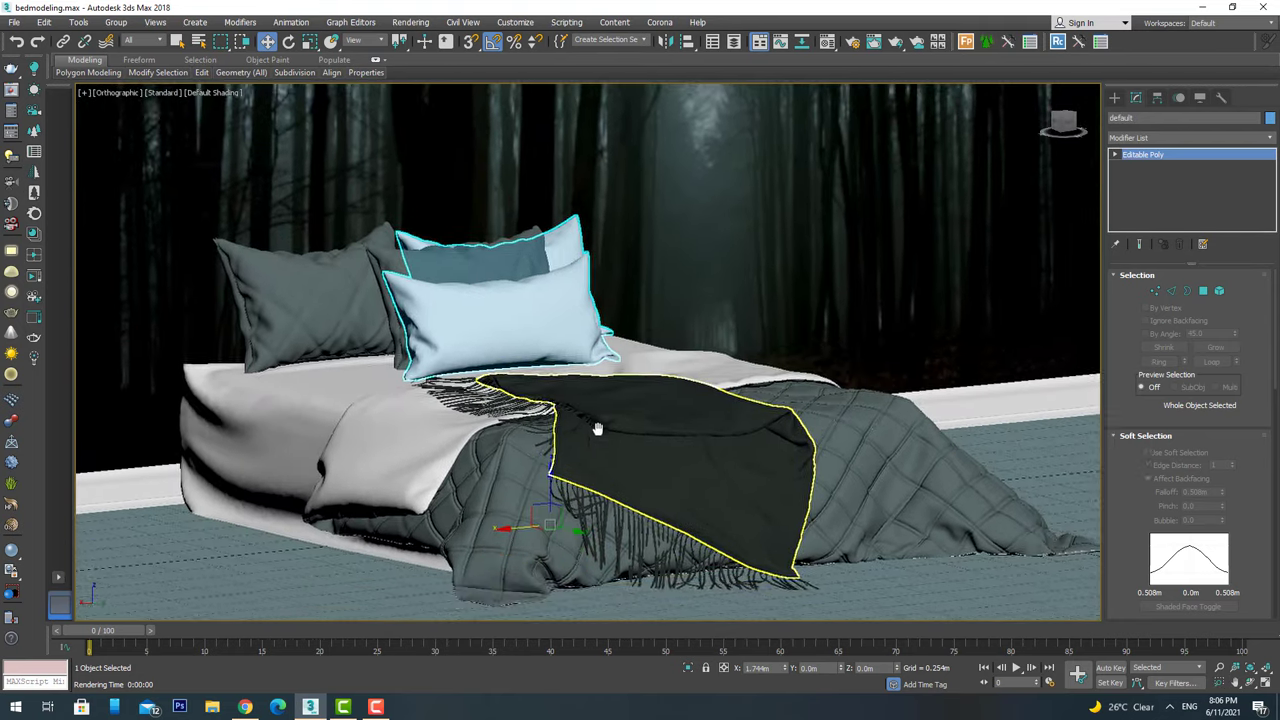
key("shift+q")
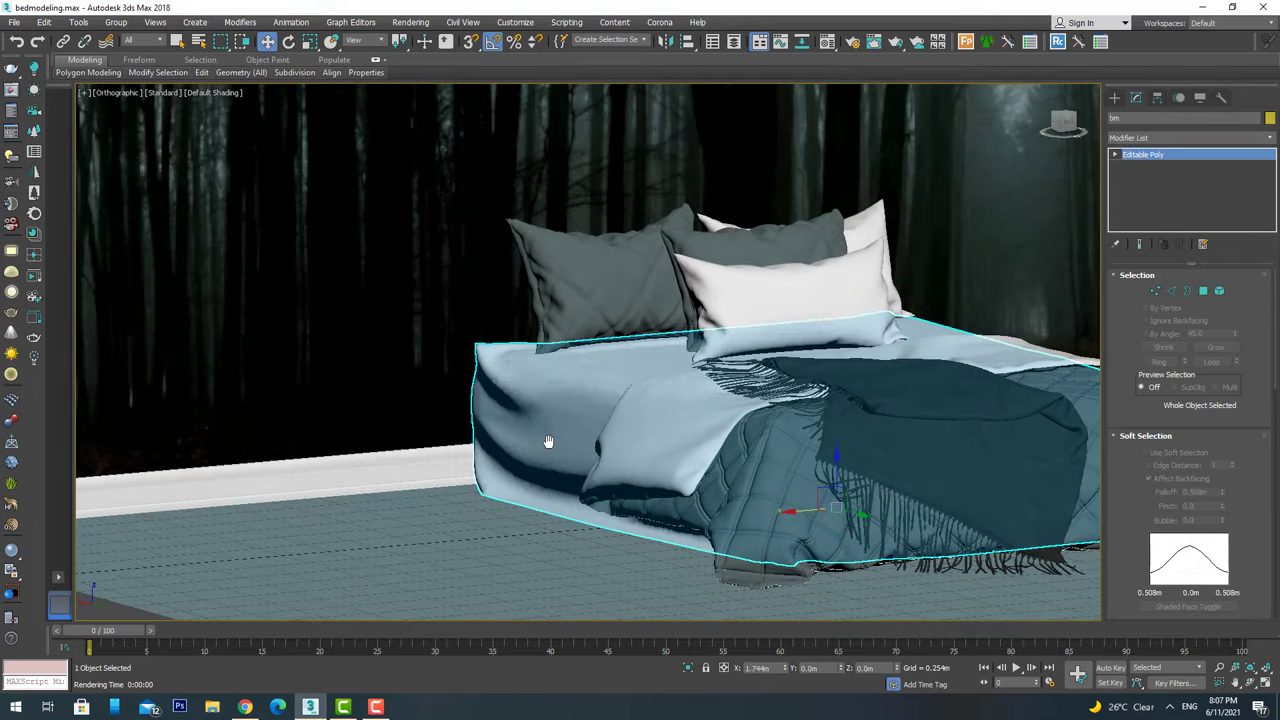
middle_click_drag(185, 415, 722, 338, "alt")
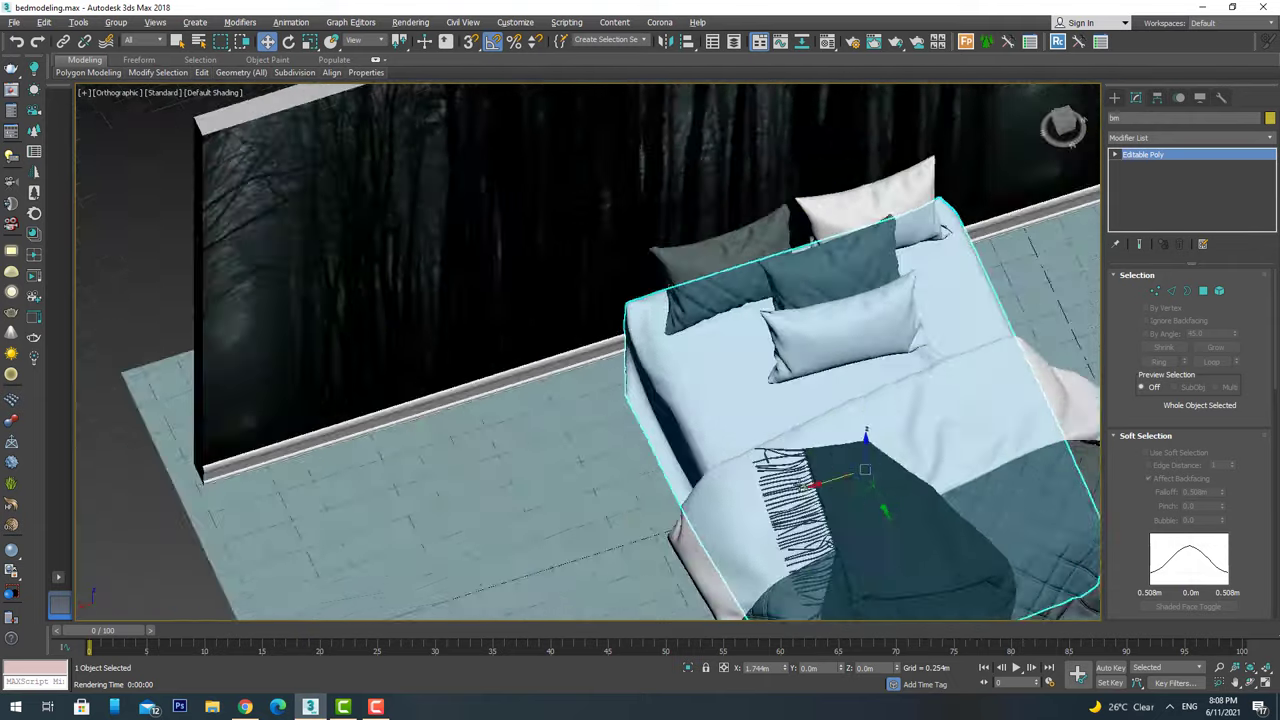
Draw a circle on the floor beside the bed in the Top view.
key("t")
key("F3")
left_click(722, 338)
key("z")
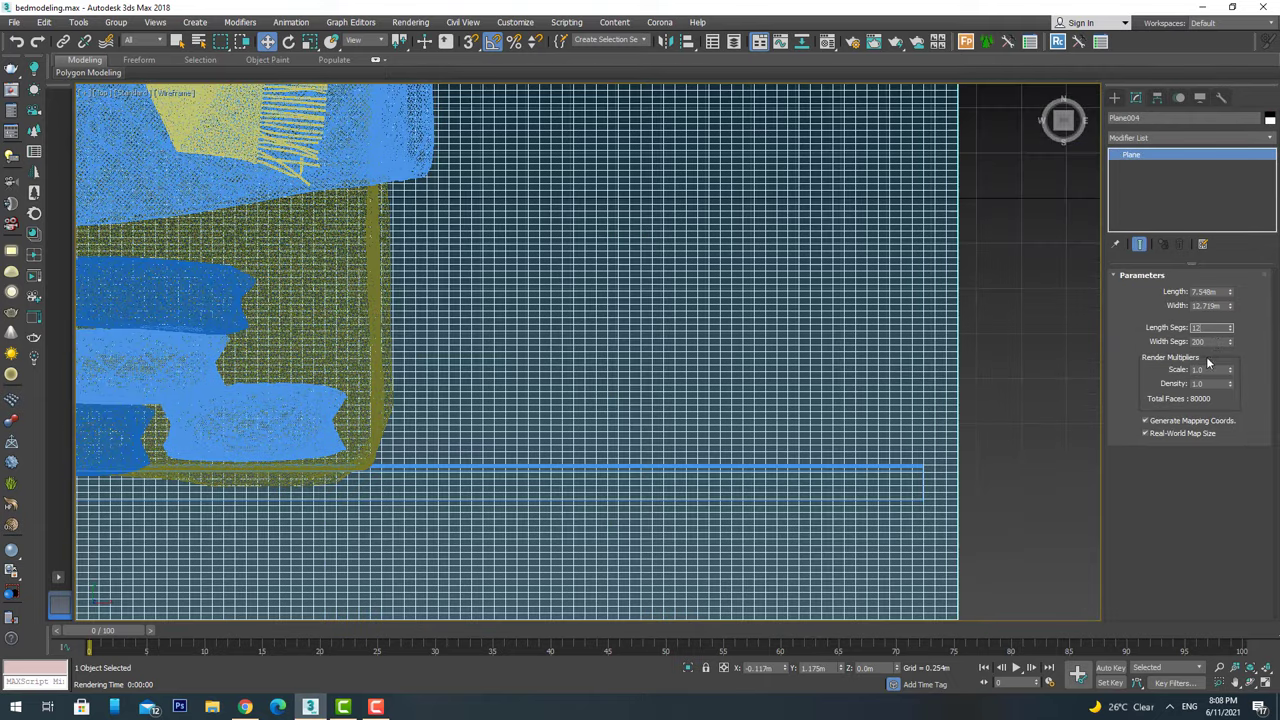
scroll(766, 294, "down", 5)
scroll(766, 294, "up", 4)
left_click(1131, 117)
left_click(1162, 203)
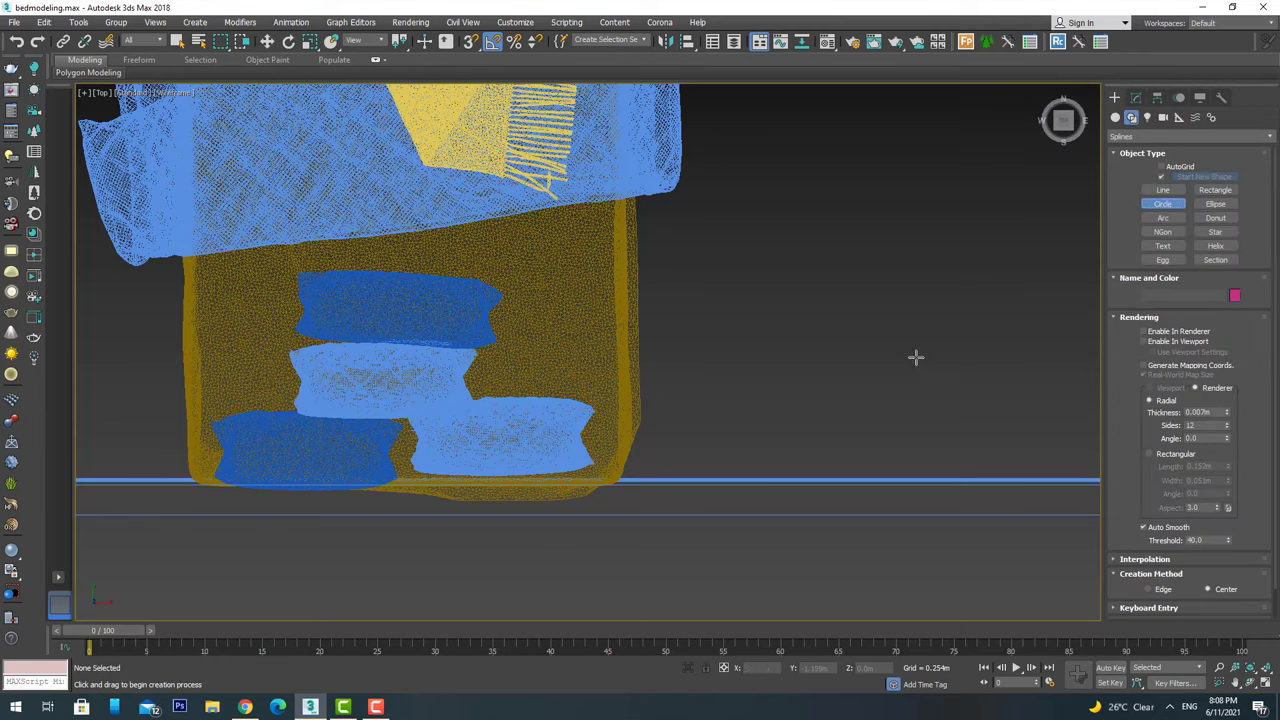
scroll(824, 394, "up", 2)
left_click_drag(751, 410, 790, 349)
Convert the circle to Editable Poly and extrude its face upward into a cylinder.
middle_click_drag(804, 347, 726, 357, "alt")
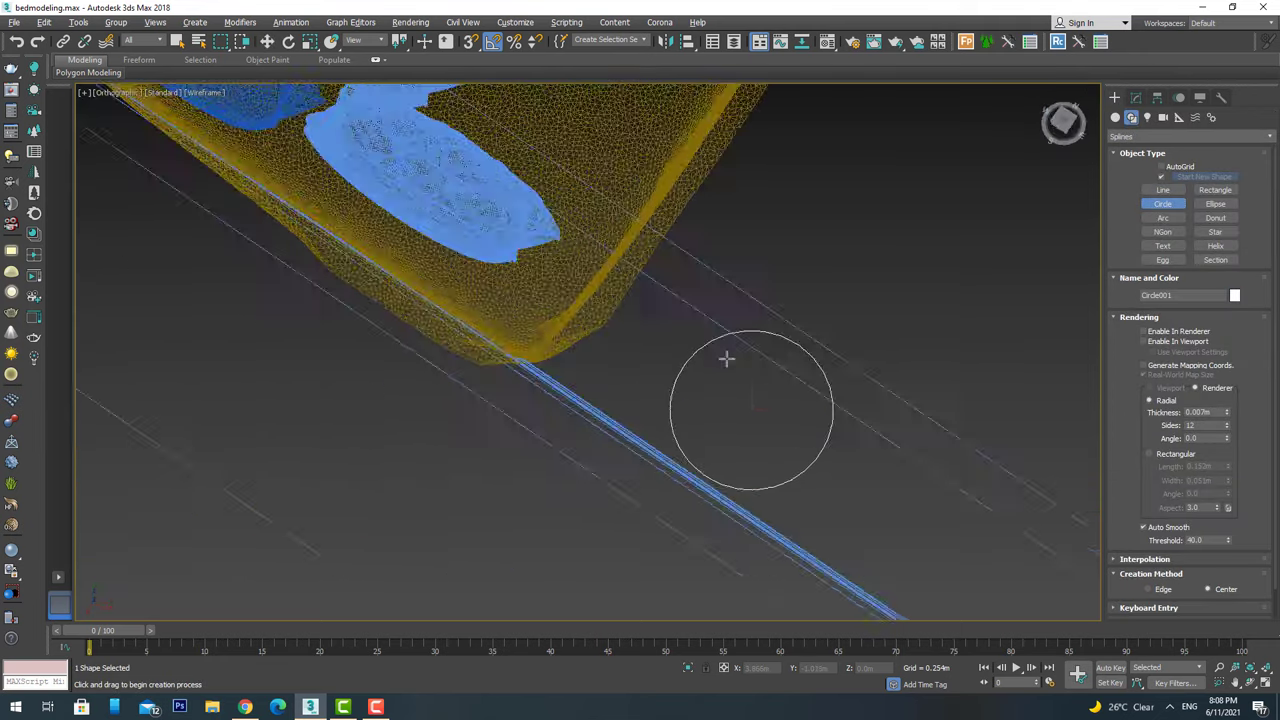
key("w")
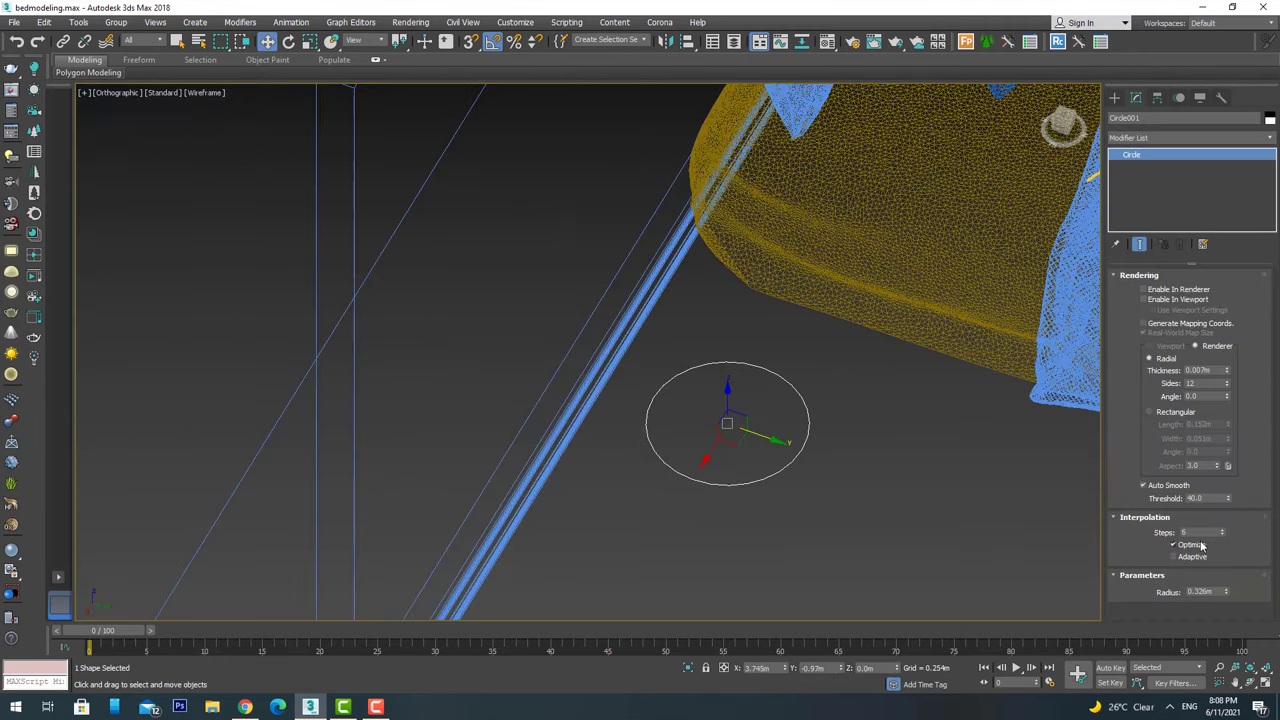
right_click(1131, 155)
left_click(1160, 380)
key("F3")
right_click(770, 403)
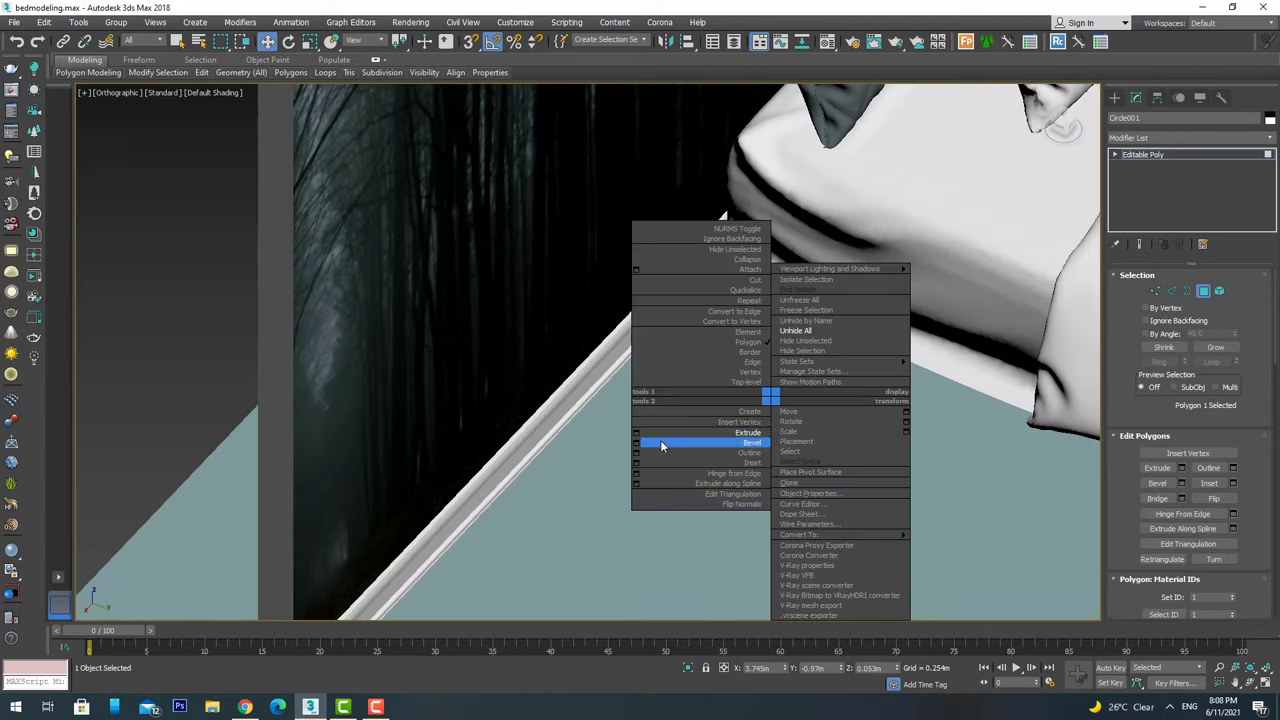
left_click(636, 432)
middle_click_drag(660, 300, 610, 290, "alt")
left_click_drag(597, 379, 614, 285)
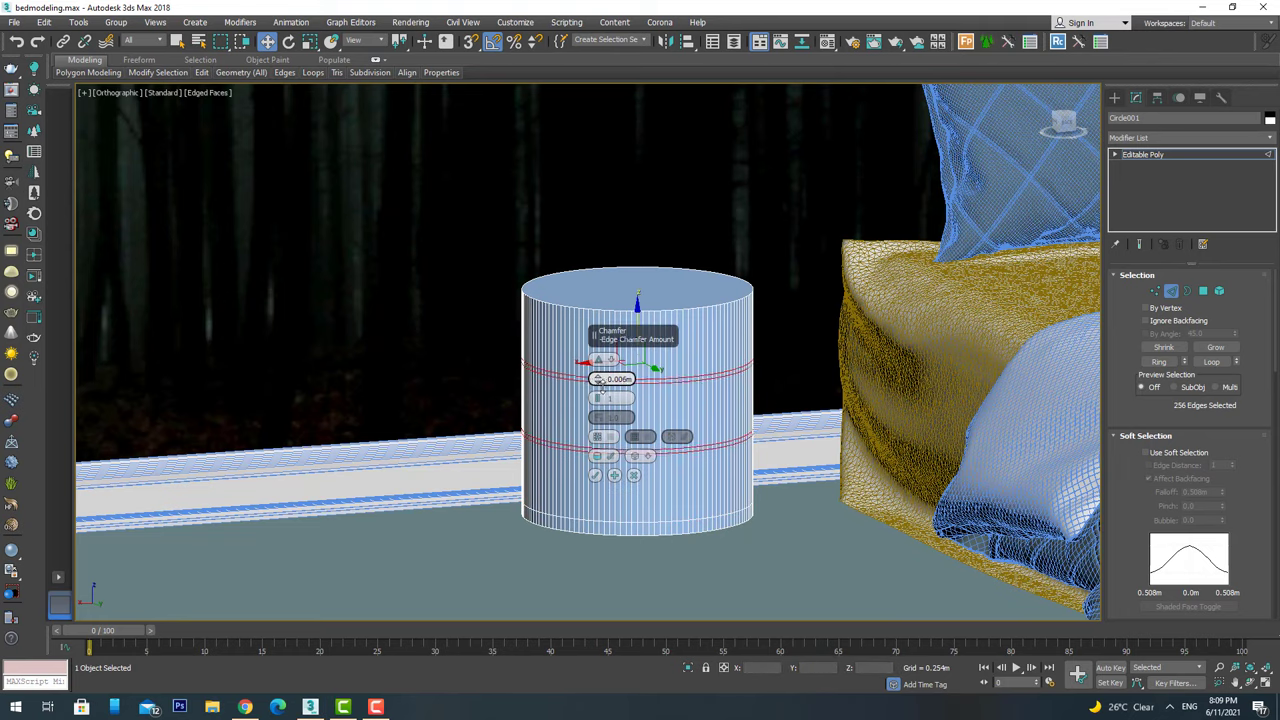
Commit the edge chamfer and add a new horizontal edge loop around the cylinder.
left_click(594, 478)
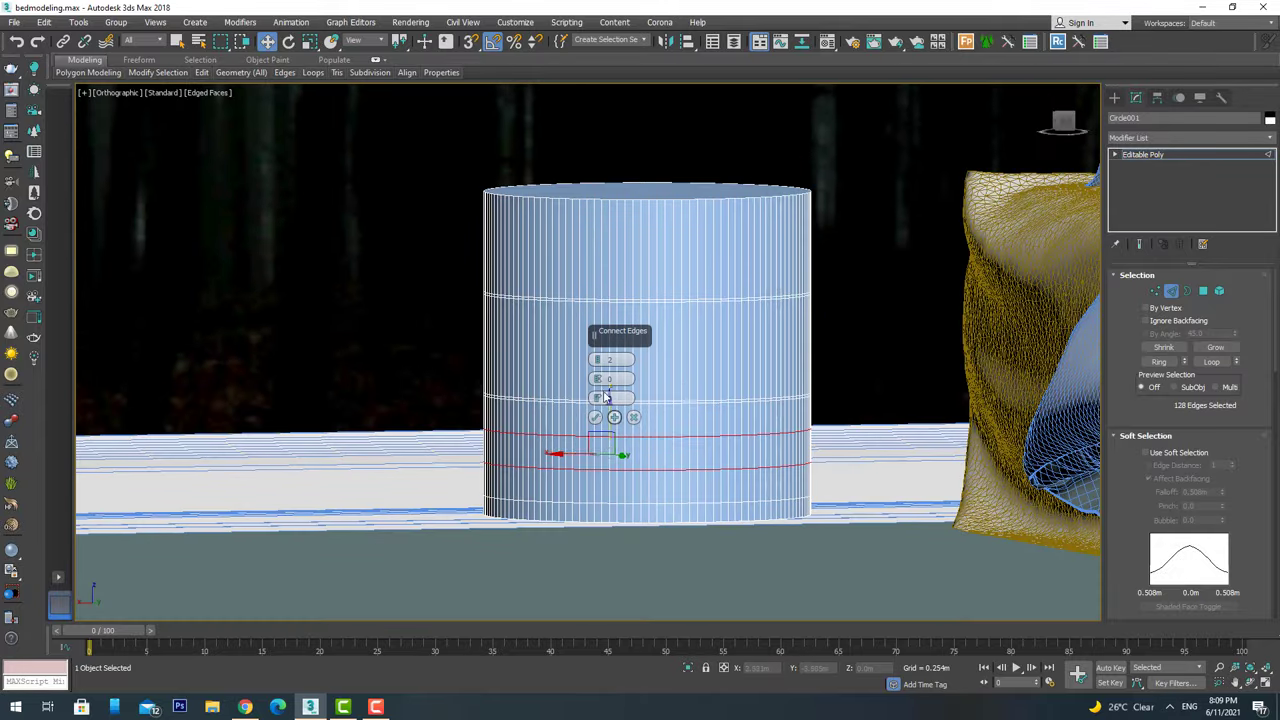
left_click(594, 417)
scroll(620, 420, "up", 4)
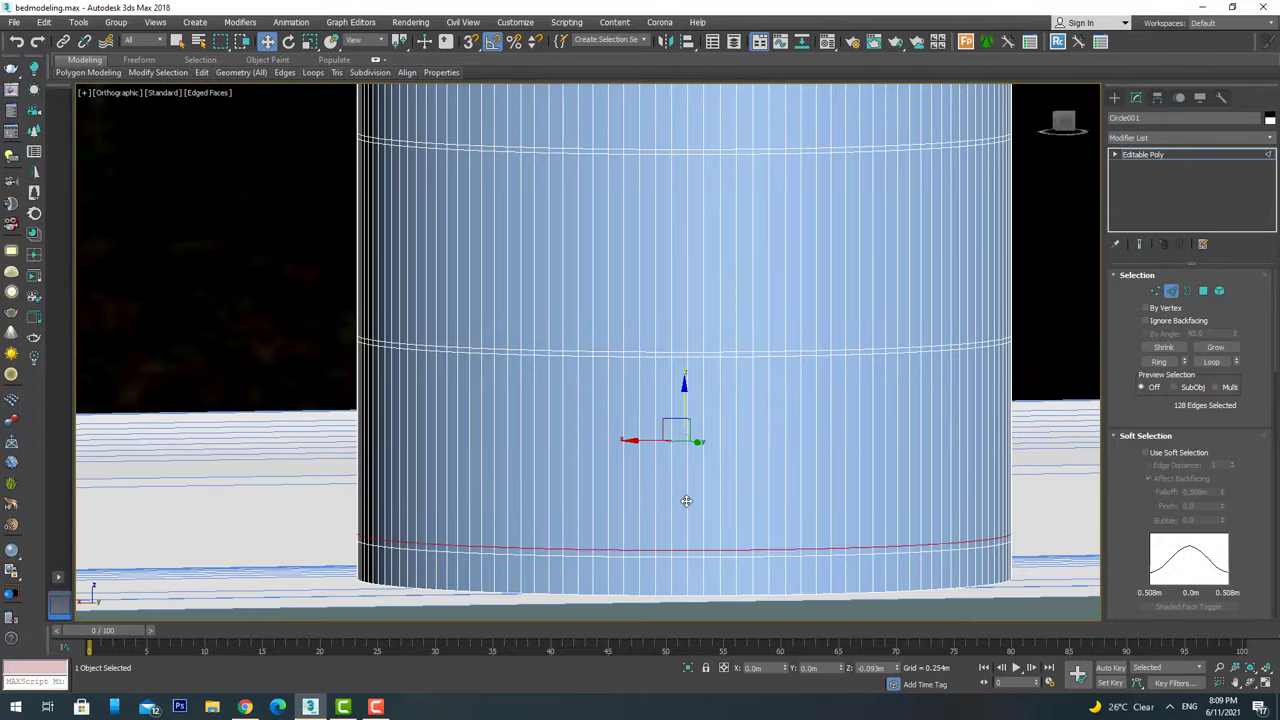
scroll(620, 420, "down", 5)
right_click(605, 328)
left_click(470, 378)
scroll(692, 385, "up", 5)
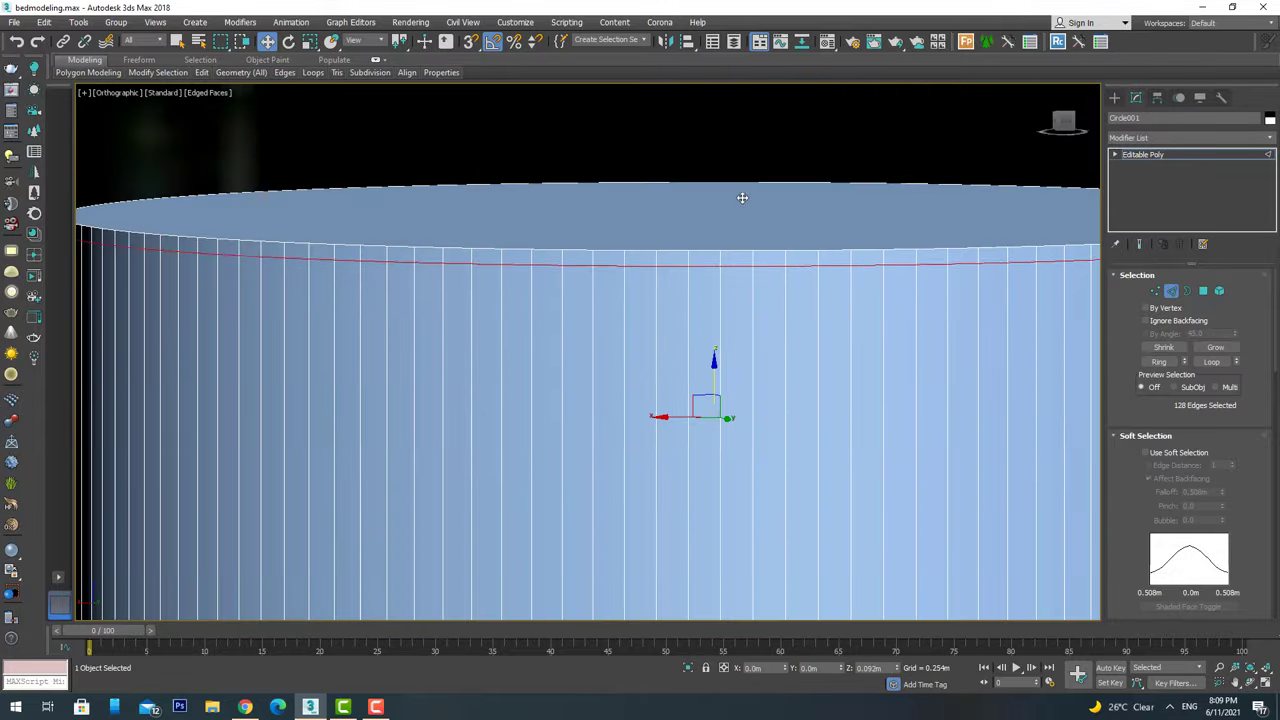
scroll(742, 197, "down", 2)
scroll(700, 250, "down", 4)
scroll(648, 294, "up", 2)
scroll(541, 331, "down", 3)
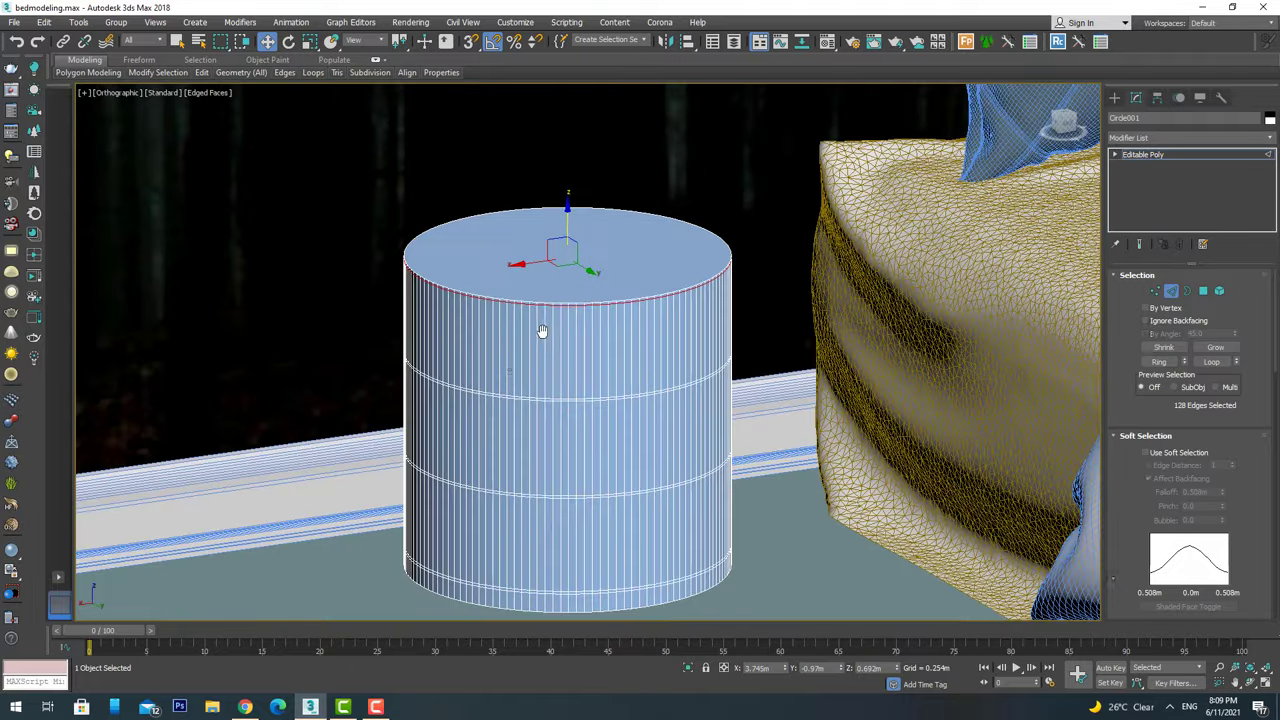
Select a side face and the bottom band of faces on the cylinder.
key("4")
left_click(467, 340)
scroll(469, 520, "up", 3)
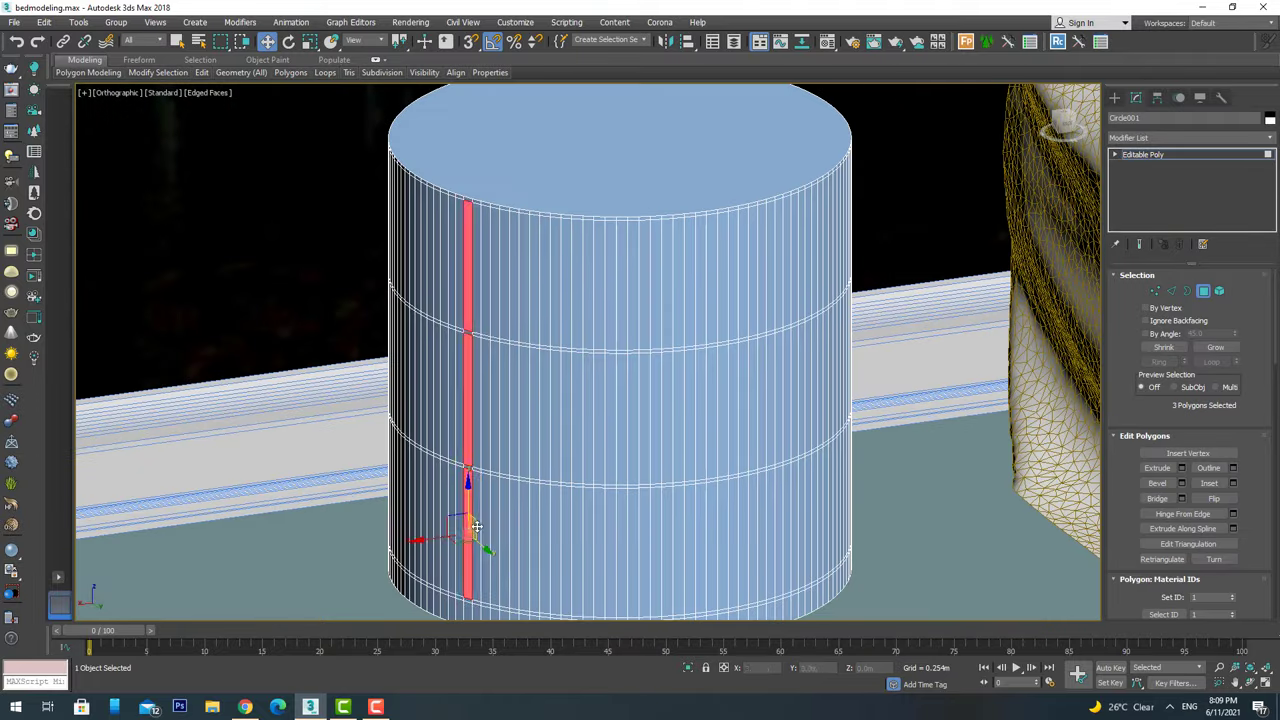
left_click(466, 528, "shift")
scroll(525, 412, "up", 2)
scroll(525, 412, "down", 3)
scroll(510, 350, "up", 1)
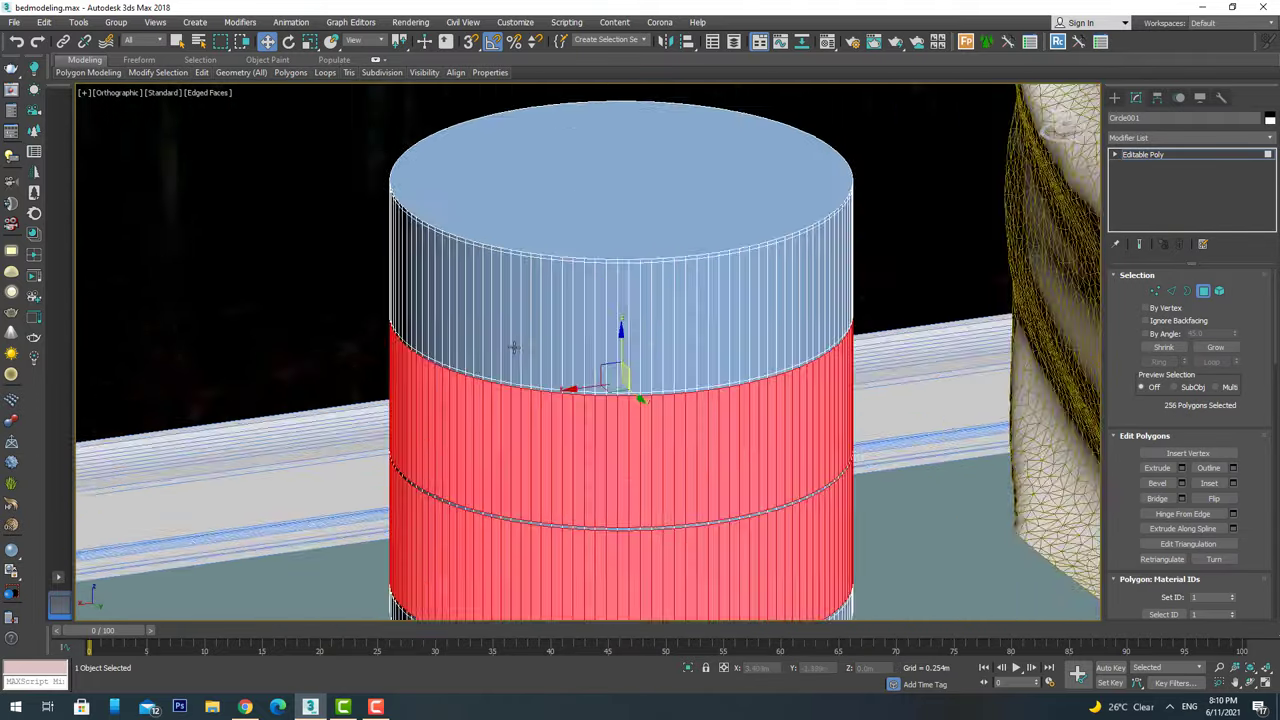
In the top view, box-select the cylinder's horizontal ring edges around the circle.
key("2")
scroll(504, 340, "down", 1)
middle_click_drag(470, 325, 470, 530, "alt")
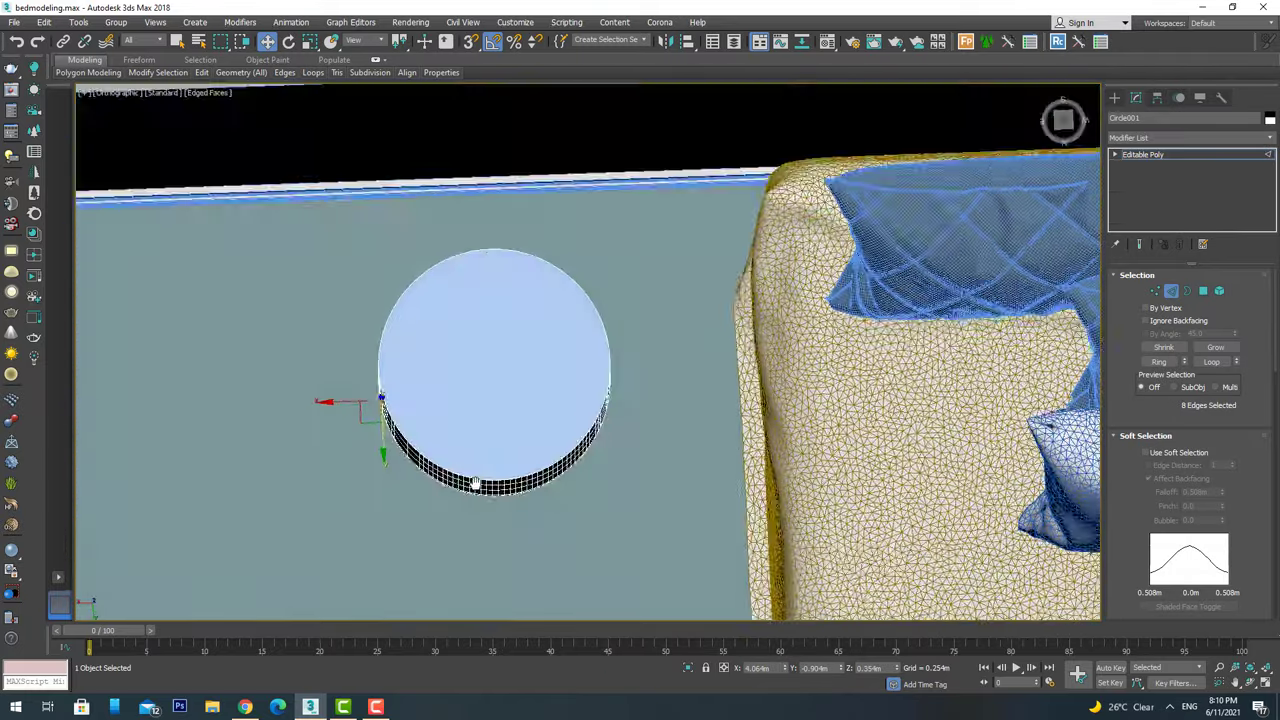
key("t")
key("1")
scroll(548, 300, "up", 3)
left_click_drag(893, 352, 404, 360)
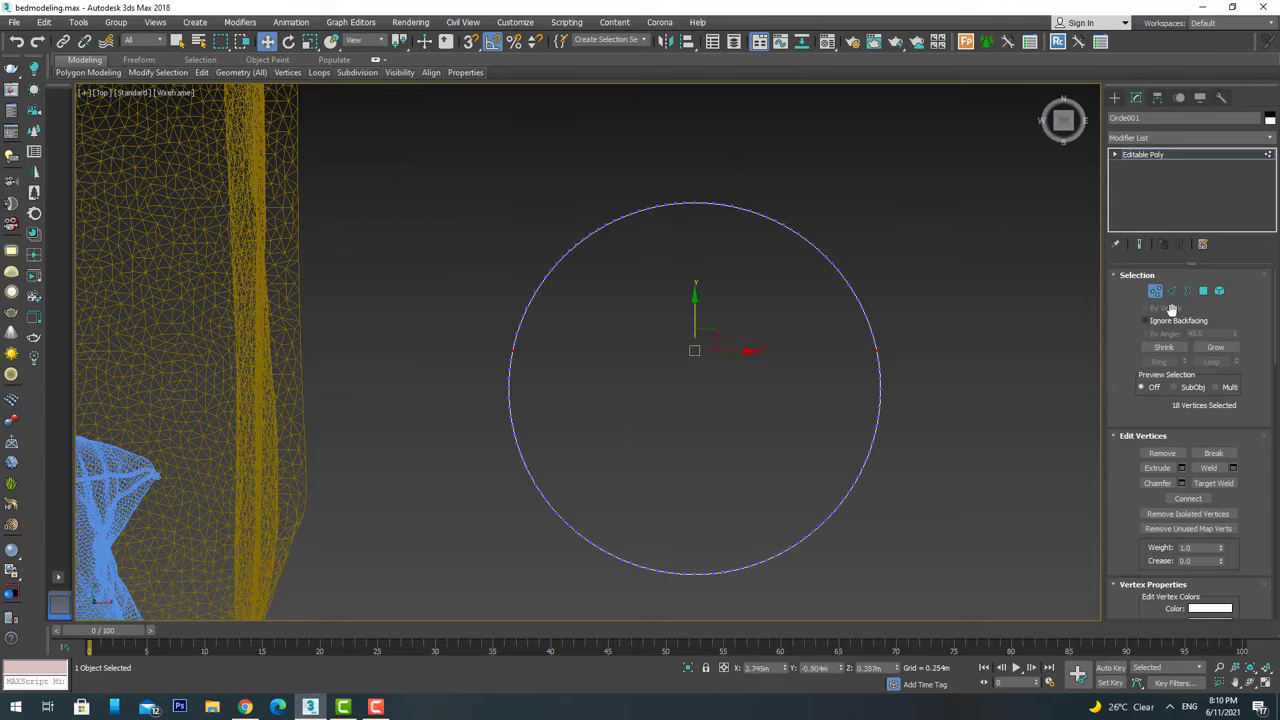
key("2")
middle_click_drag(700, 400, 700, 300, "alt")
scroll(920, 404, "up", 3)
key("t")
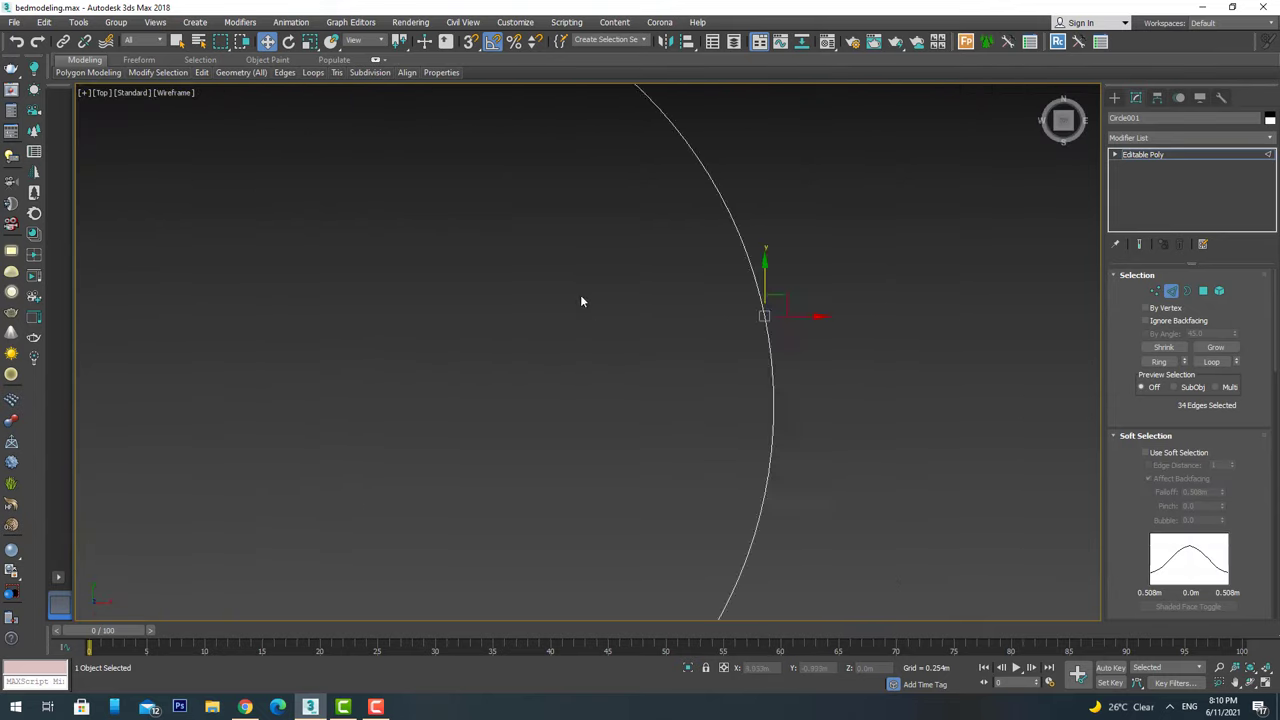
scroll(682, 427, "down", 5)
middle_click_drag(682, 427, 640, 380, "alt")
key("p")
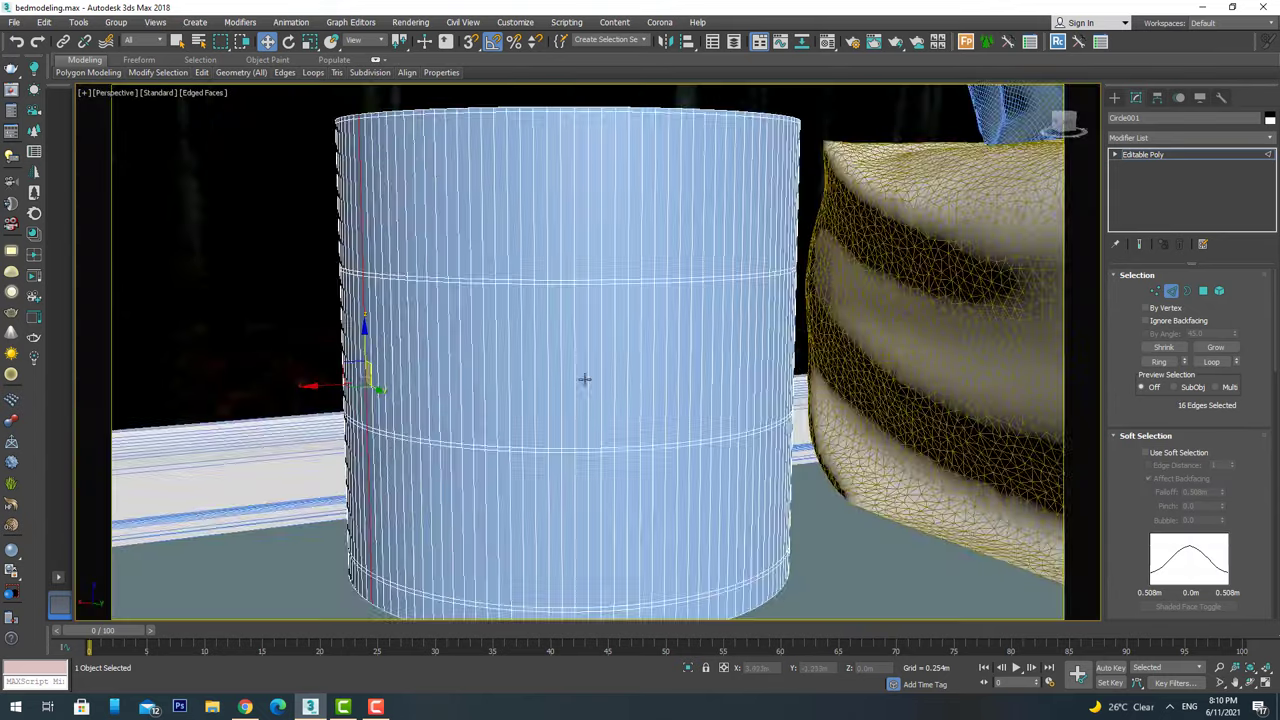
scroll(607, 397, "up", 3)
Chamfer the selected ring edges by 0.002m, then select a band of lower-side polygons.
right_click(650, 372)
left_click(560, 458)
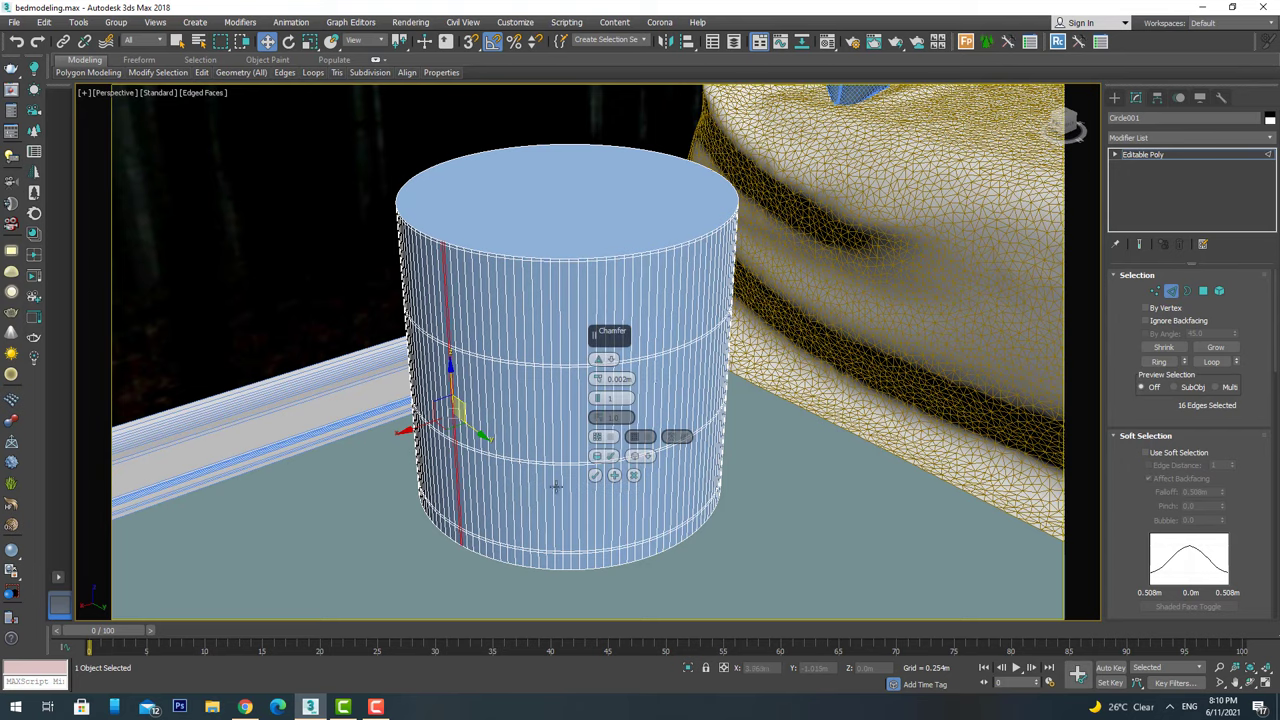
key("4")
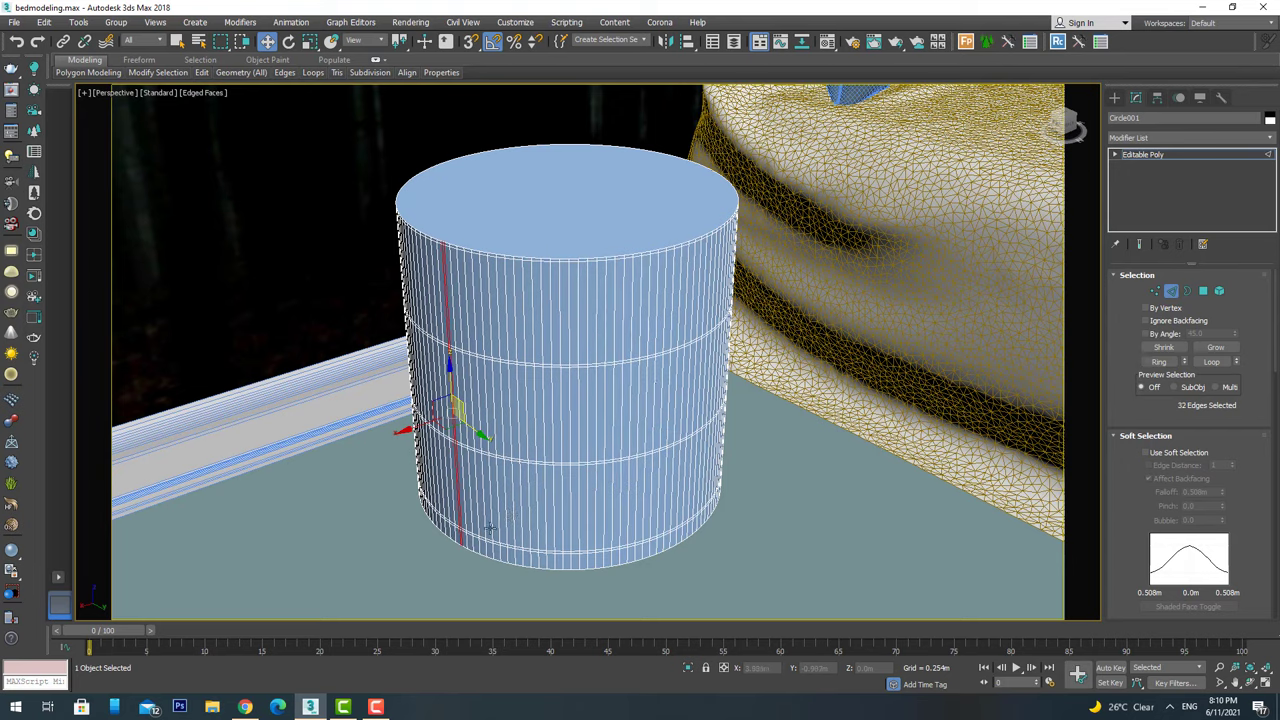
scroll(450, 380, "up", 3)
left_click(457, 480)
left_click(484, 459, "shift")
Refine the lower-side polygon band selection and inspect it with shaded edged faces.
key("t")
scroll(503, 449, "up", 3)
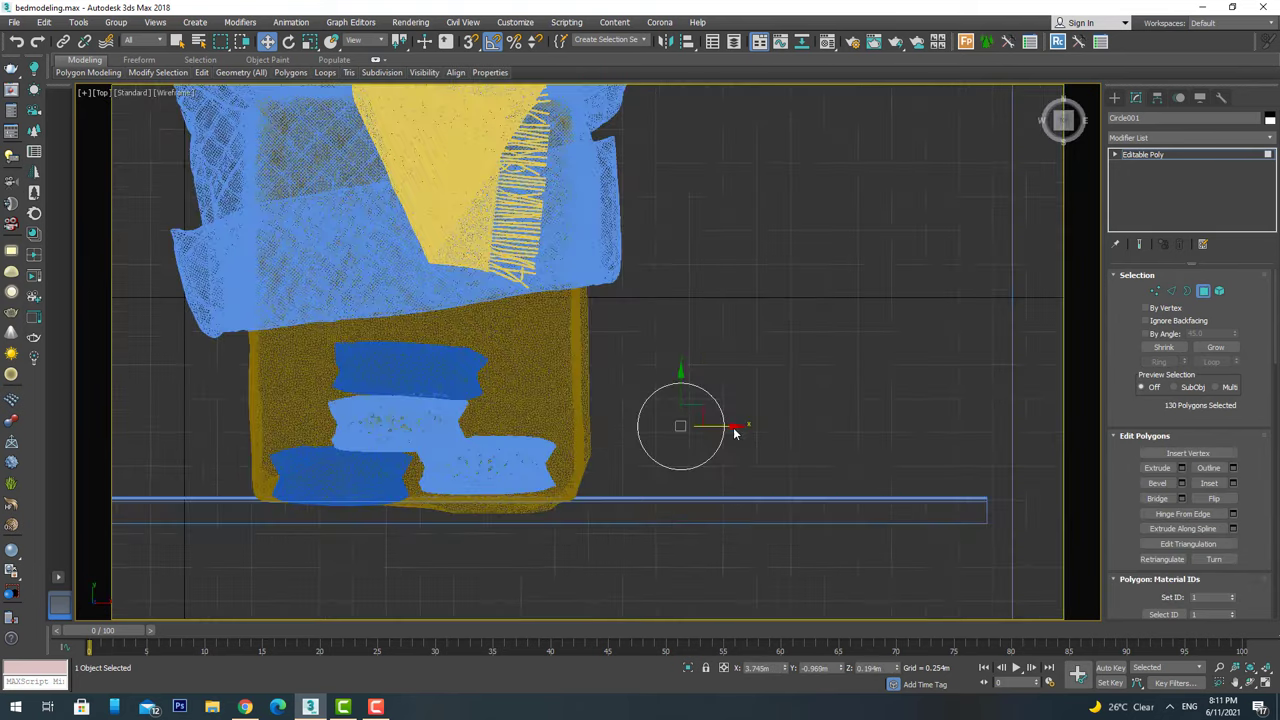
scroll(734, 431, "up", 3)
middle_click_drag(866, 574, 930, 560, "alt")
key("F3")
scroll(600, 380, "up", 5)
left_click_drag(516, 250, 564, 530, "alt")
scroll(701, 368, "down", 5)
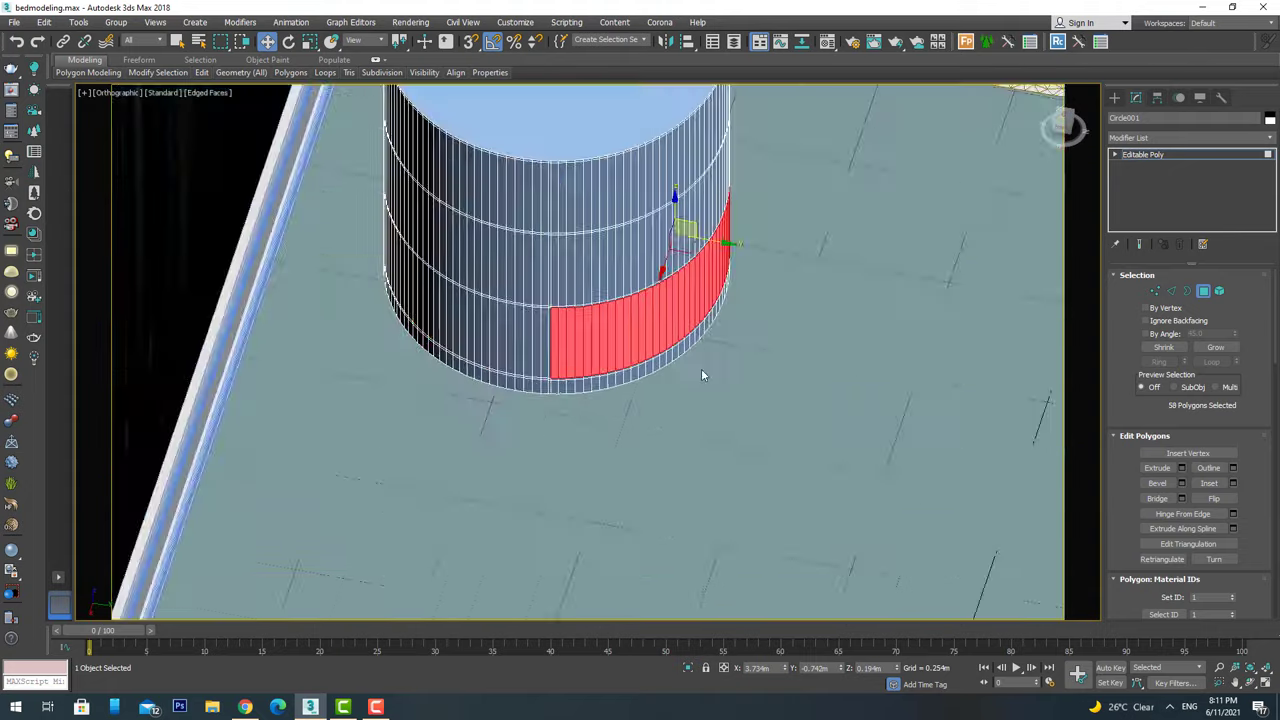
middle_click_drag(701, 368, 640, 300, "alt")
scroll(618, 265, "up", 5)
scroll(607, 267, "down", 5)
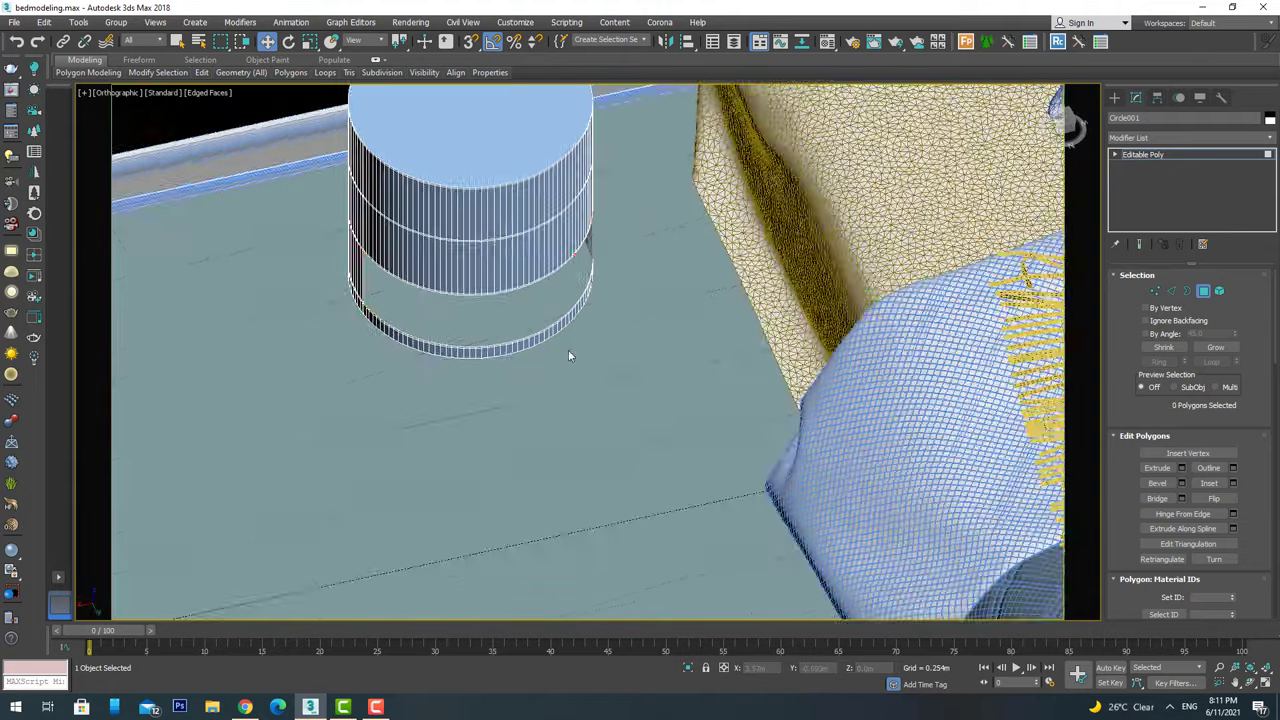
Try capping the cylinder's open bottom border, then undo the cap.
key("3")
left_click(662, 391)
middle_click_drag(662, 391, 603, 410, "alt")
right_click(678, 393)
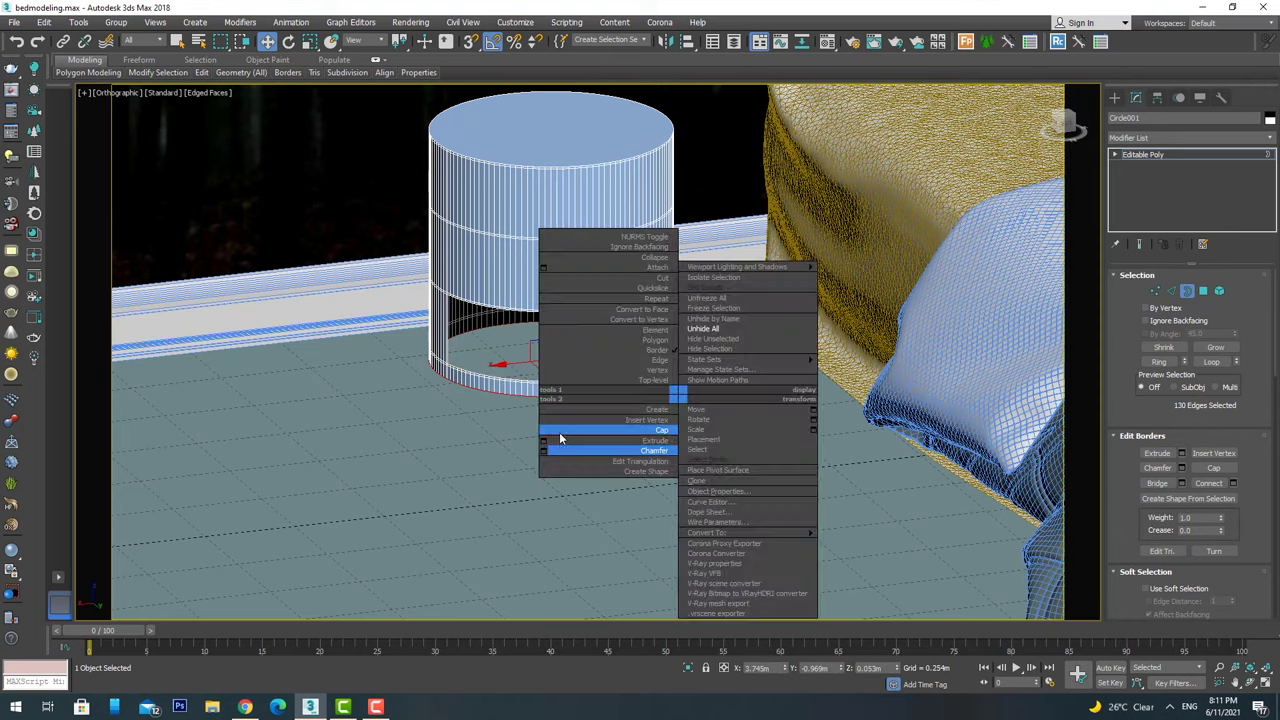
left_click(559, 432)
scroll(615, 349, "up", 5)
key("alt+p")
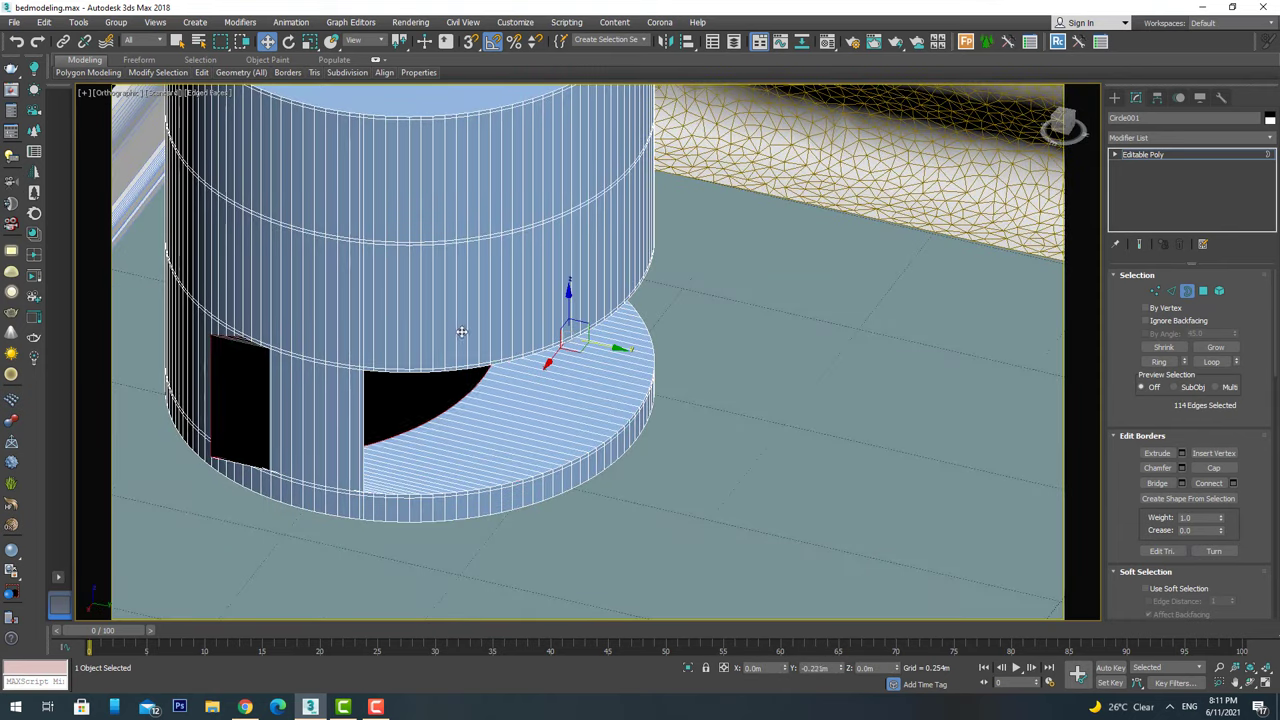
middle_click_drag(435, 335, 485, 407, "alt")
key("ctrl+z")
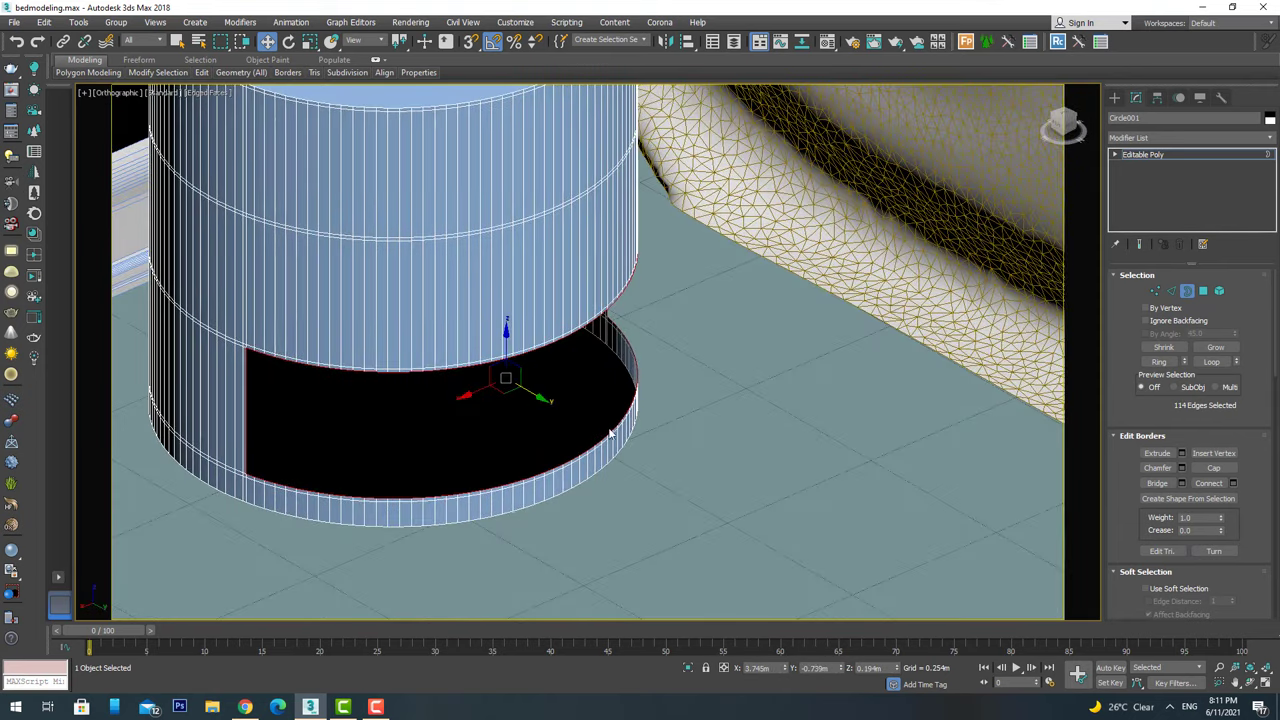
scroll(483, 352, "up", 1)
middle_click_drag(483, 352, 560, 400, "alt")
Delete the selected lower-side polygons and cap the open bottom border with a flat face.
key("4")
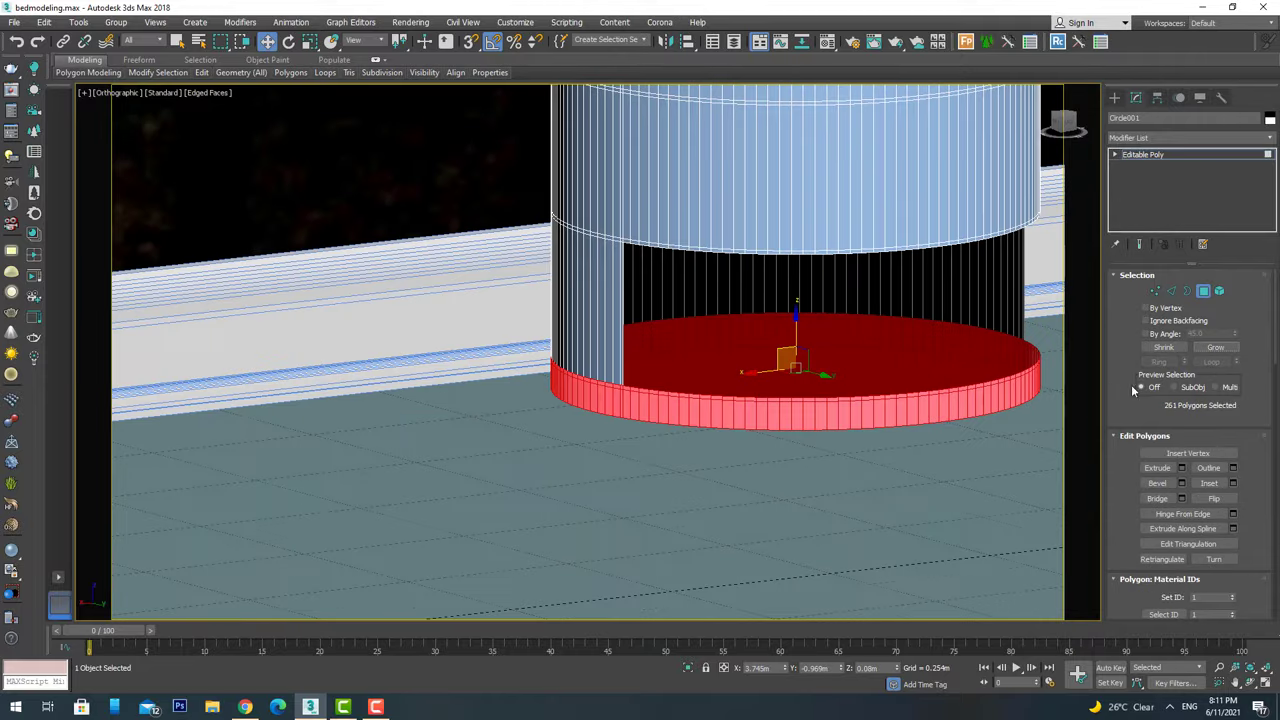
scroll(1180, 490, "down", 5)
key("Delete")
key("3")
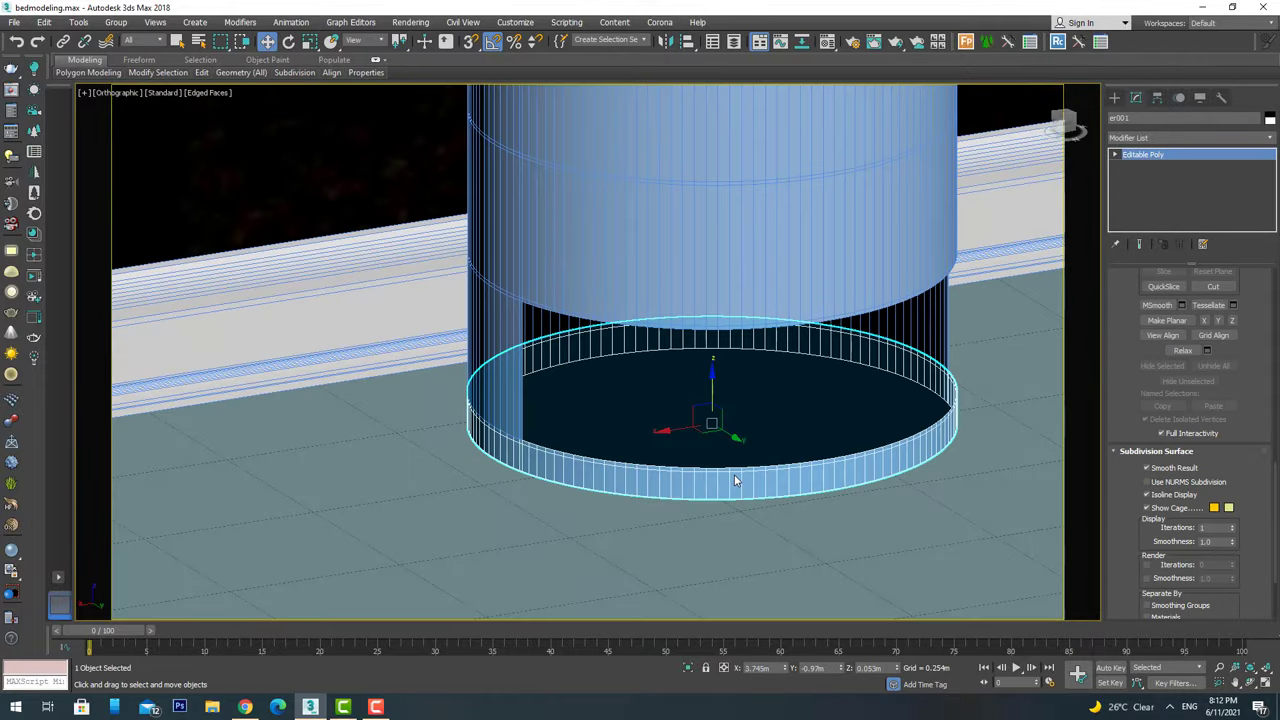
left_click(750, 470)
key("alt+p")
scroll(790, 490, "down", 3)
key("z")
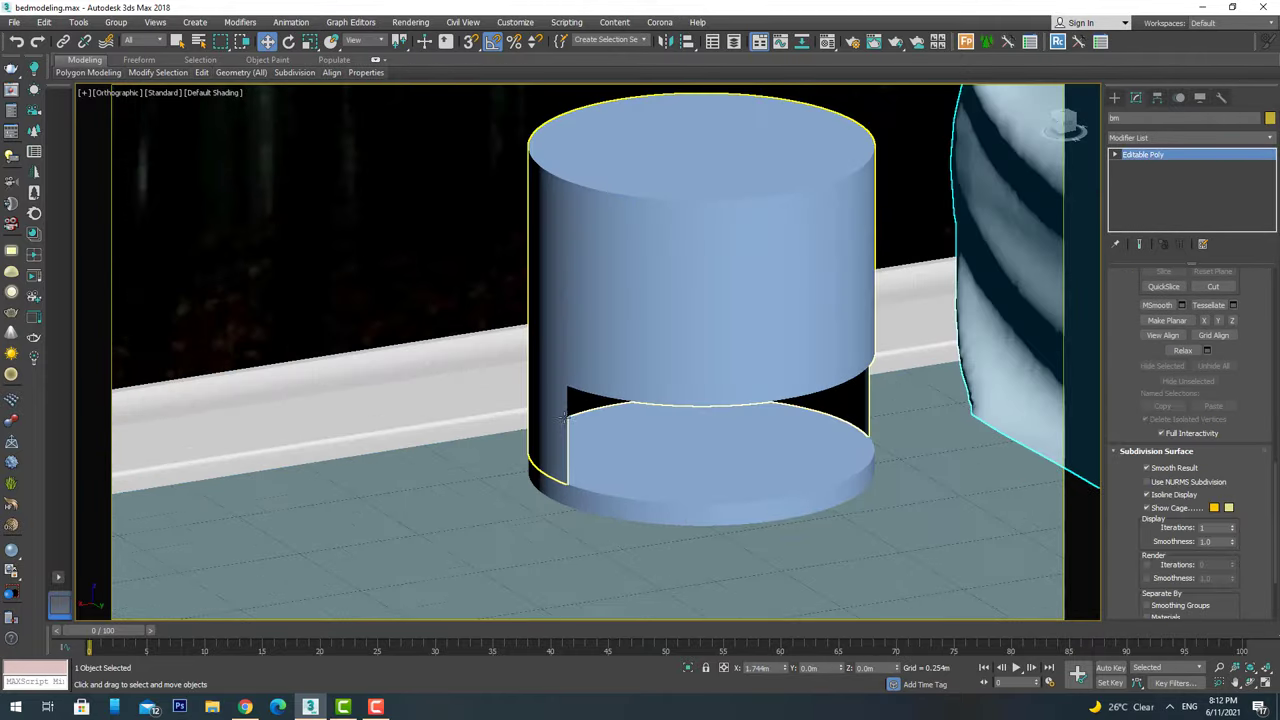
key("4")
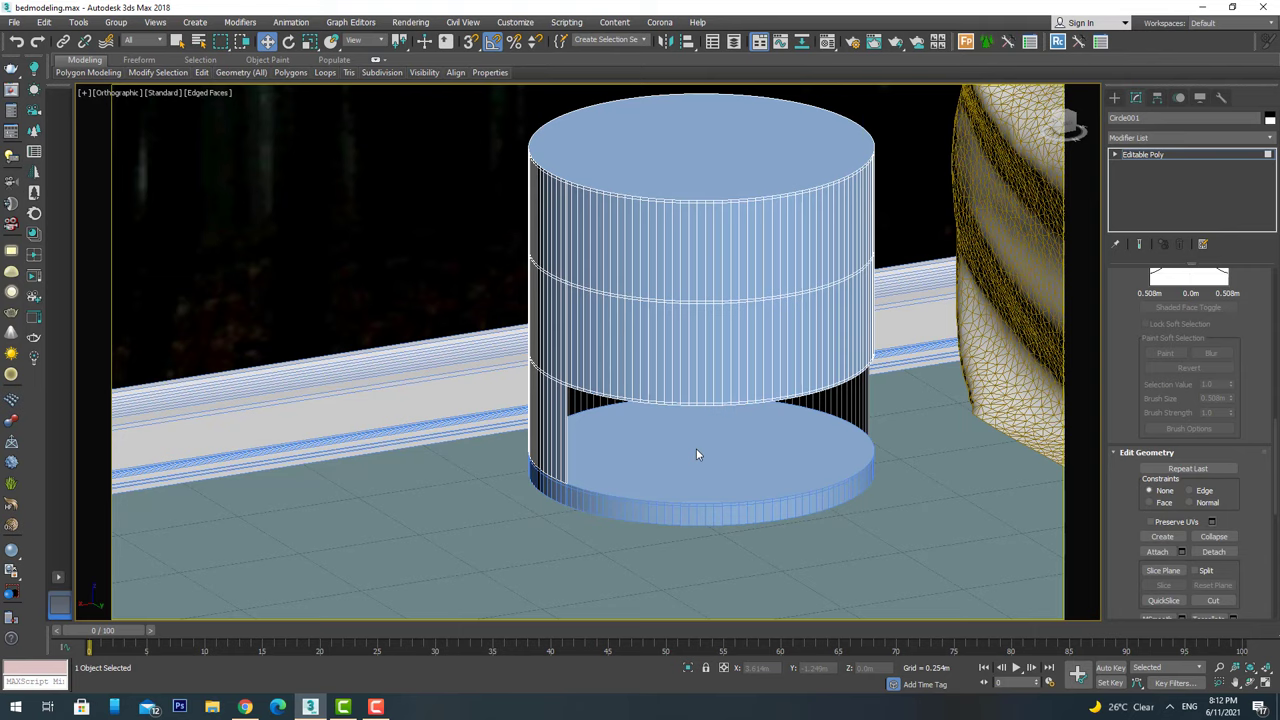
Select the upper ring band and a vertical strip of panel polygons on the cylinder.
key("4")
scroll(696, 455, "up", 3)
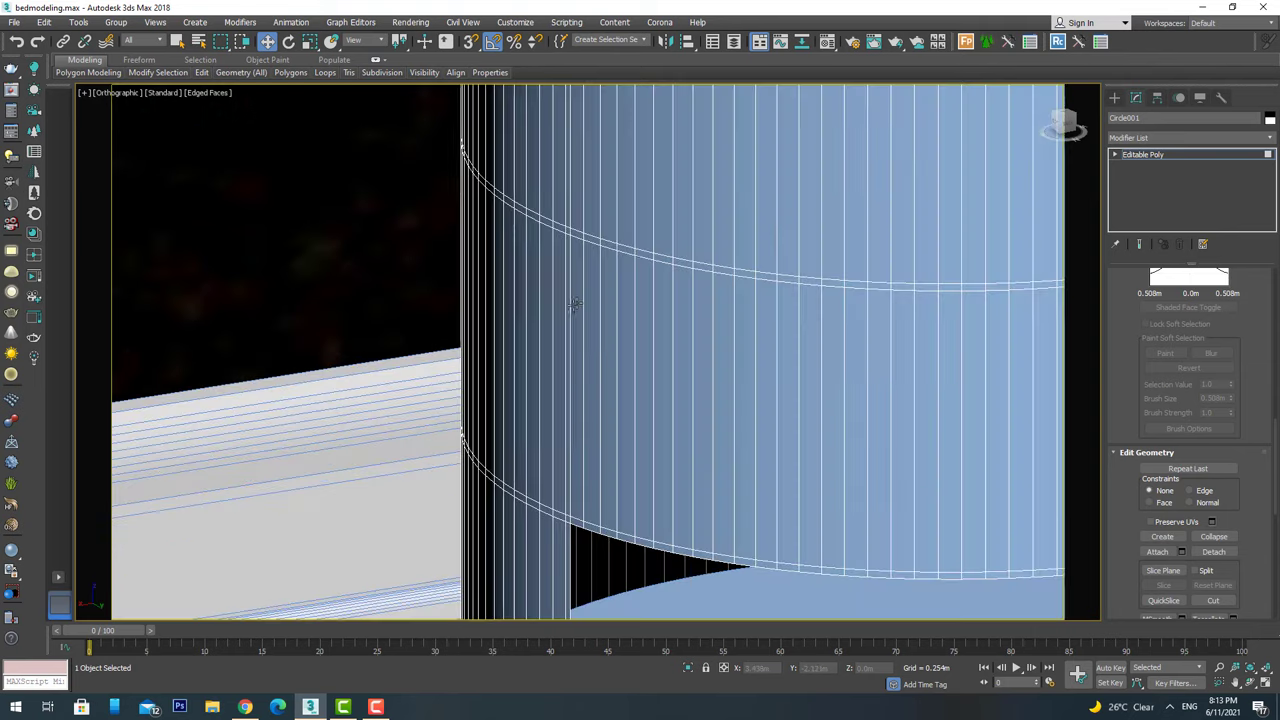
scroll(590, 290, "down", 2)
left_click(587, 257)
scroll(587, 257, "down", 3)
middle_click_drag(600, 400, 600, 330, "alt")
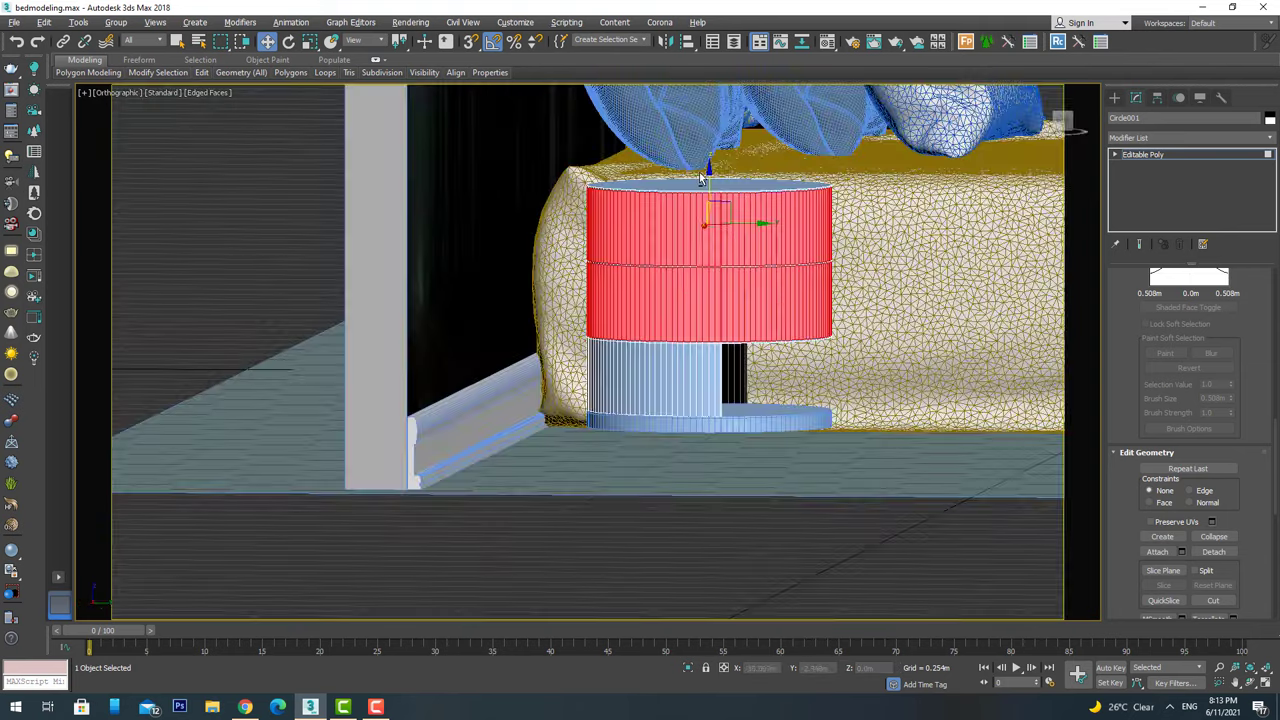
mouse_move(860, 420)
left_mouse_down()
mouse_move(705, 180)
mouse_move(636, 503)
left_mouse_up()
scroll(700, 300, "up", 3)
key("alt+q")
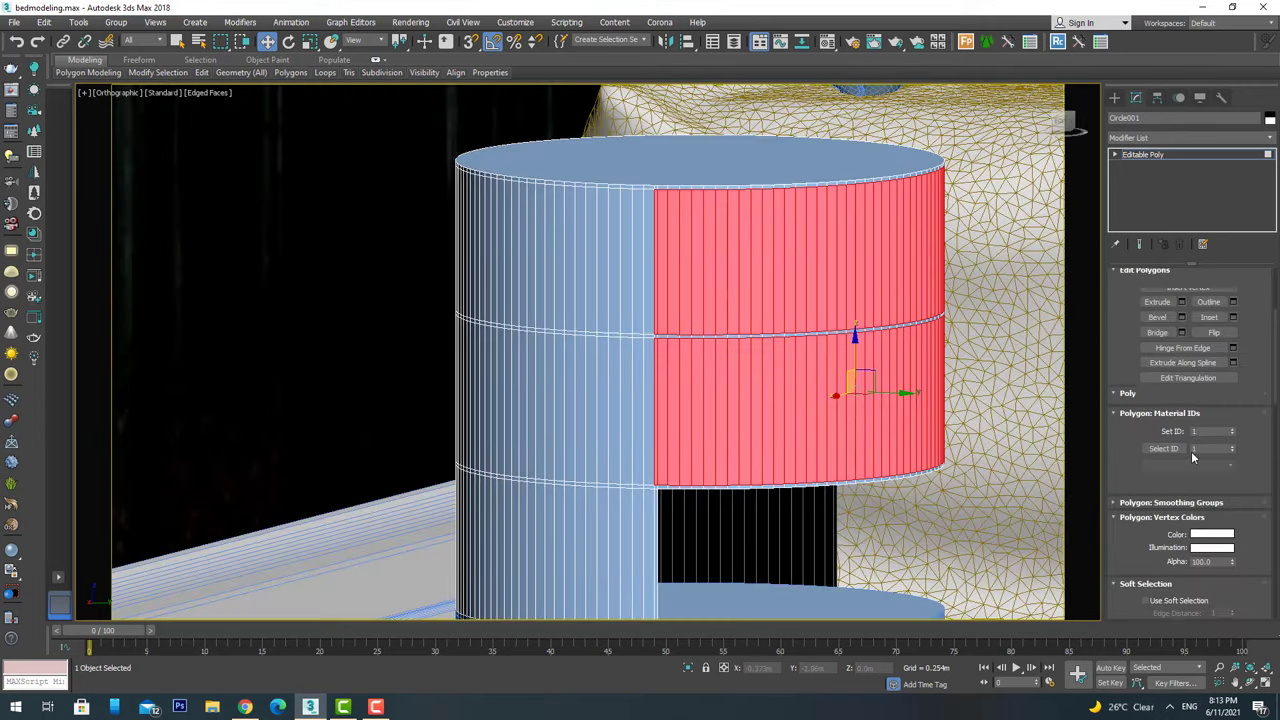
scroll(657, 211, "up", 3)
scroll(657, 211, "up", 2)
key("alt+q")
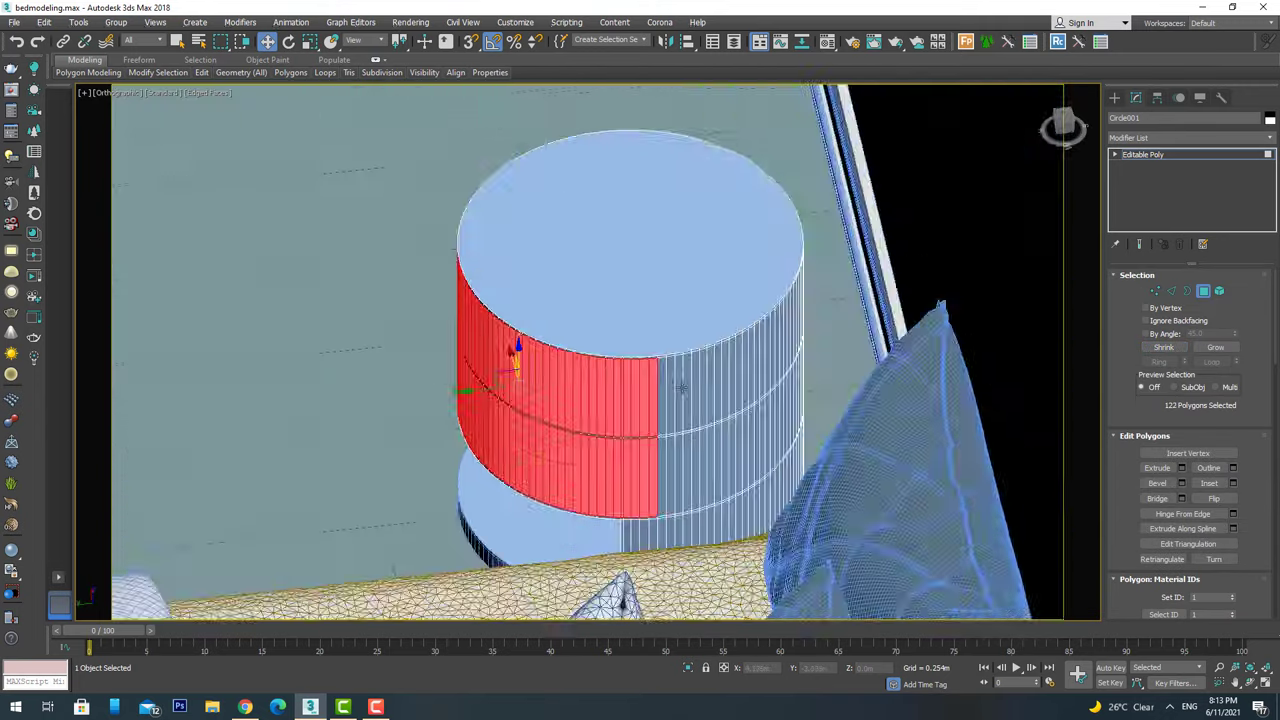
scroll(517, 346, "up", 3)
scroll(624, 372, "up", 2)
scroll(624, 372, "down", 5)
middle_click_drag(557, 337, 614, 343, "alt")
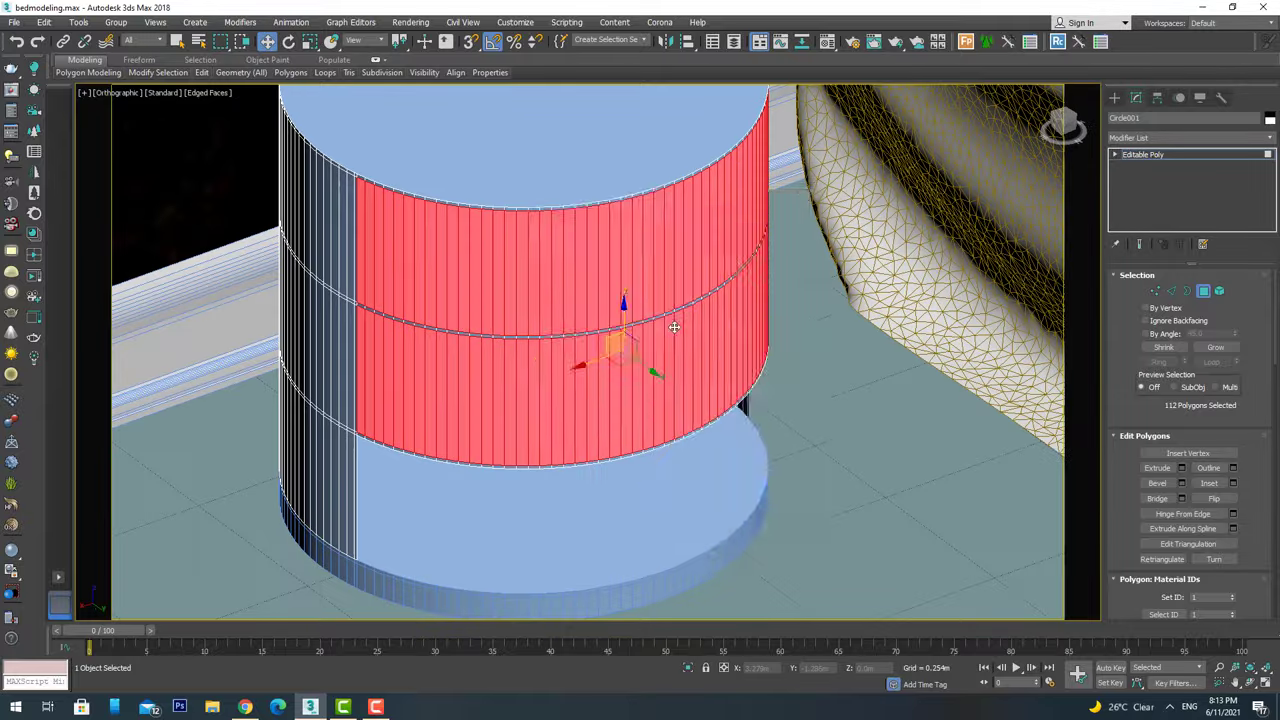
scroll(606, 337, "up", 2)
Inset the selected panels by 0.01m.
right_click(597, 379)
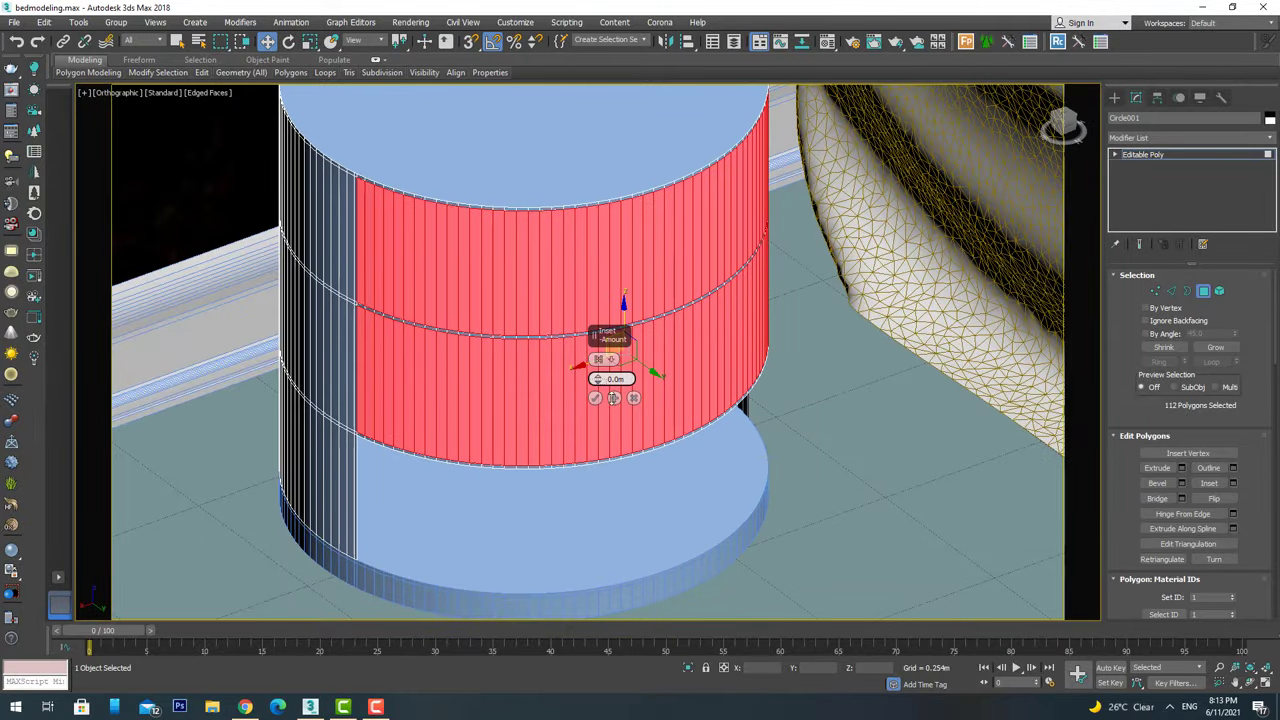
mouse_move(605, 393)
middle_mouse_down("alt")
mouse_move(491, 363)
mouse_move(520, 374)
middle_mouse_up("alt")
scroll(596, 385, "up", 3)
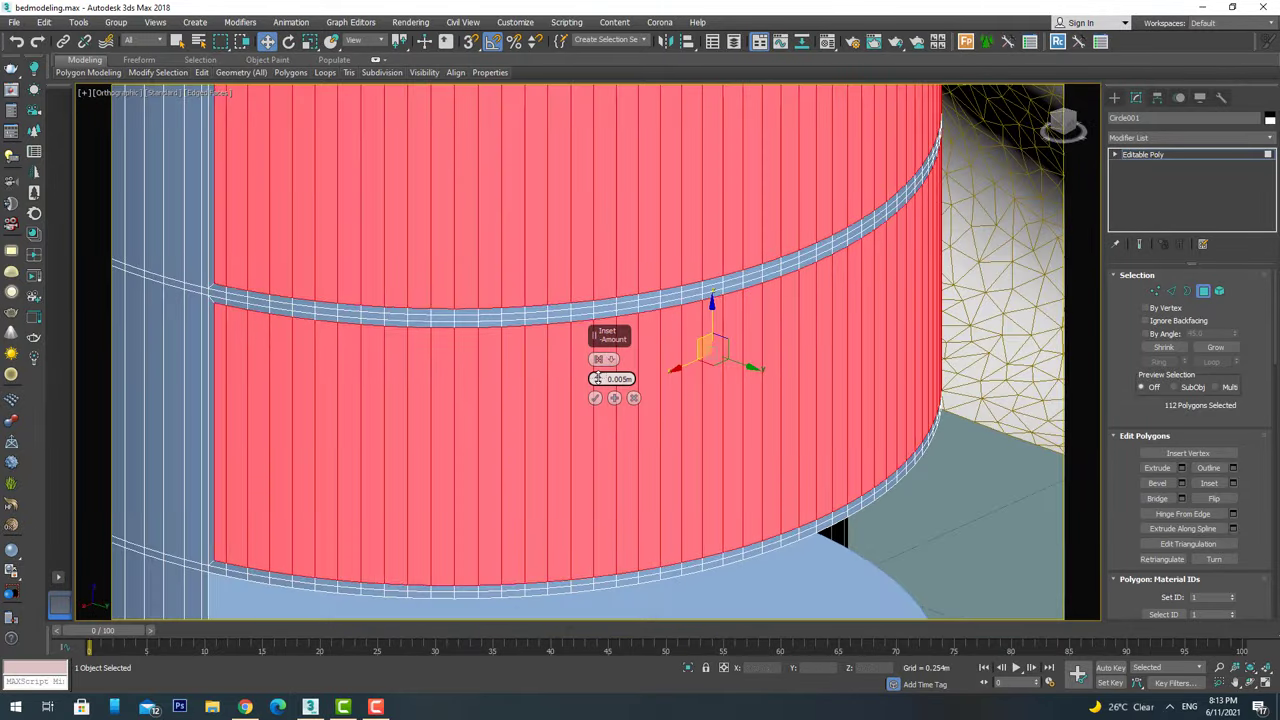
left_click(596, 376)
left_click(595, 398)
scroll(595, 398, "down", 3)
right_click(770, 410)
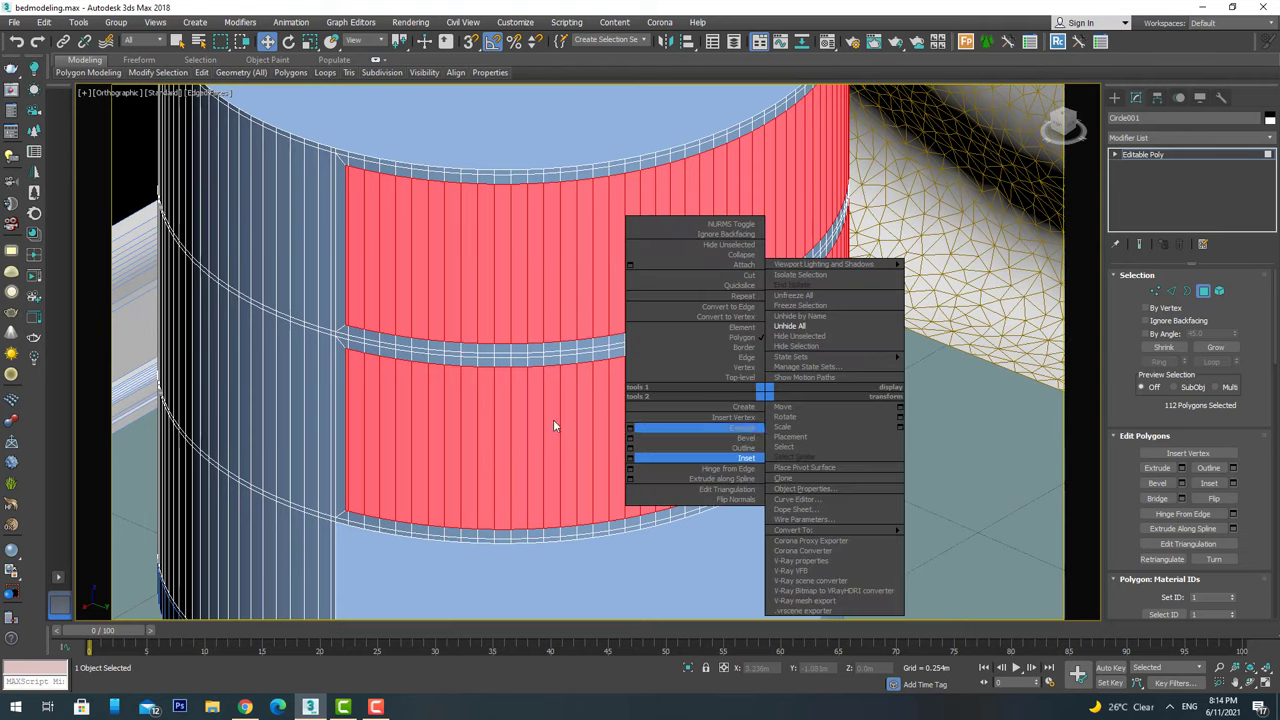
right_click(625, 410)
left_click(491, 477)
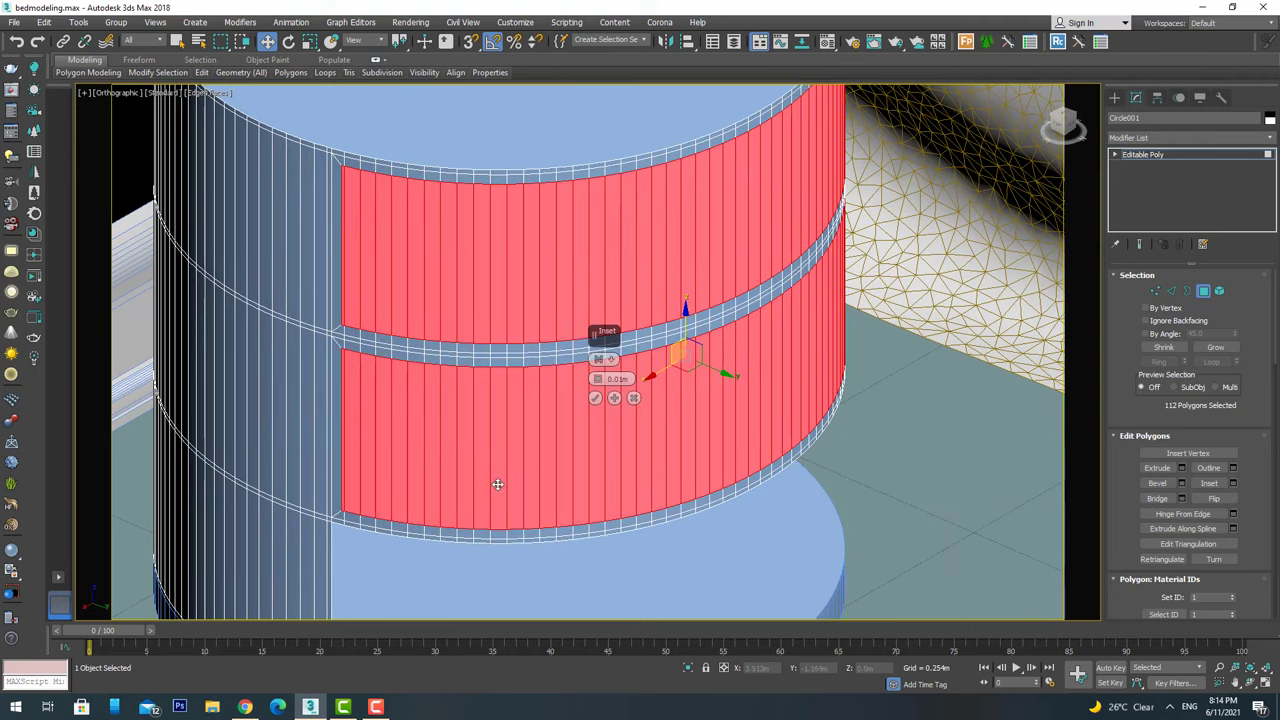
right_click(600, 395)
left_click(528, 391)
scroll(528, 391, "up", 3)
Extrude the inset border strips inward by -0.002m to form grooves.
mouse_move(528, 391)
middle_mouse_down("alt")
mouse_move(460, 316)
mouse_move(520, 300)
middle_mouse_up("alt")
left_click(520, 290, "ctrl")
scroll(600, 360, "down", 3)
right_click(700, 340)
left_click(610, 400)
scroll(603, 368, "up", 3)
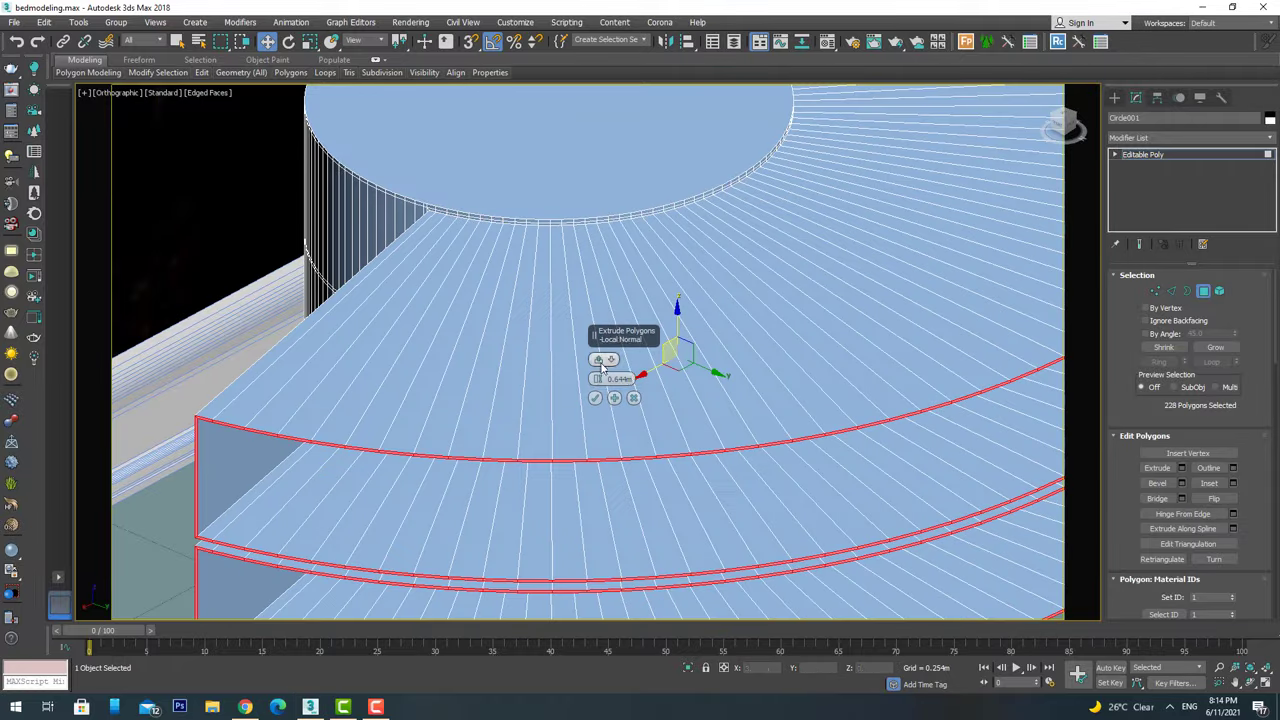
type("01")
mouse_move(564, 400)
middle_mouse_down("alt")
mouse_move(646, 457)
mouse_move(571, 434)
mouse_move(543, 462)
mouse_move(512, 464)
middle_mouse_up("alt")
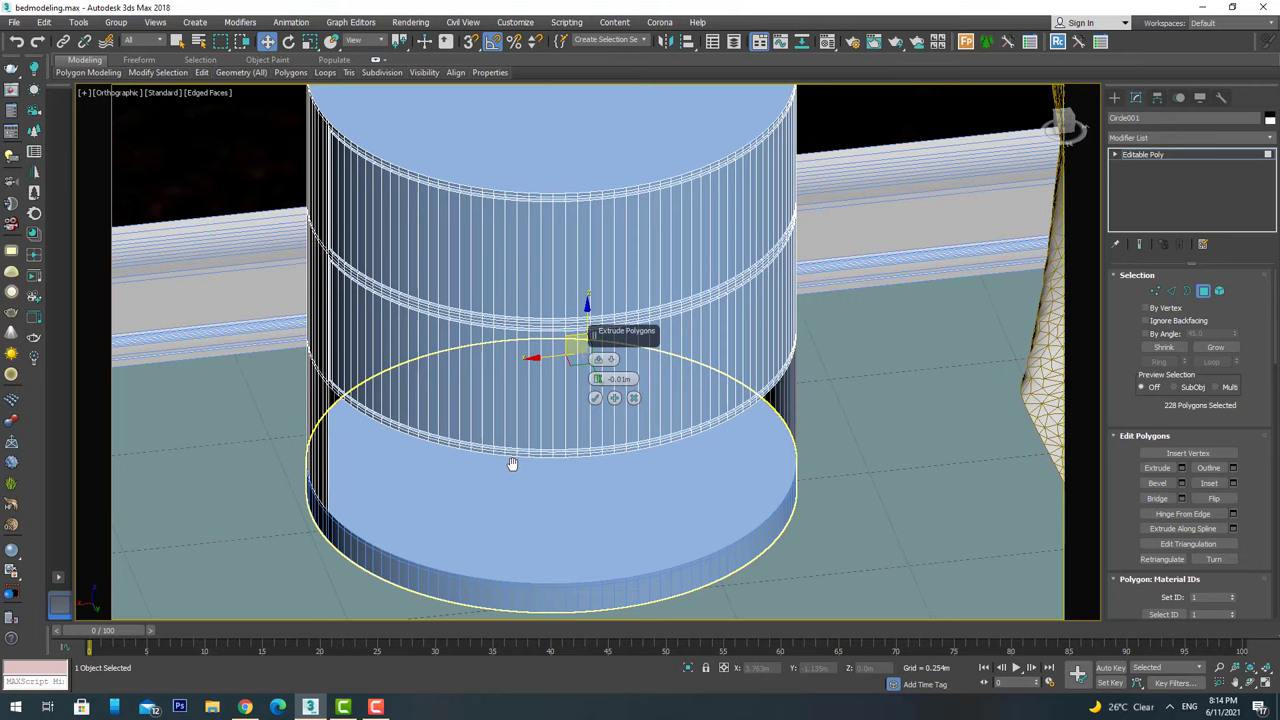
middle_click_drag(512, 464, 506, 429, "alt")
scroll(506, 429, "up", 5)
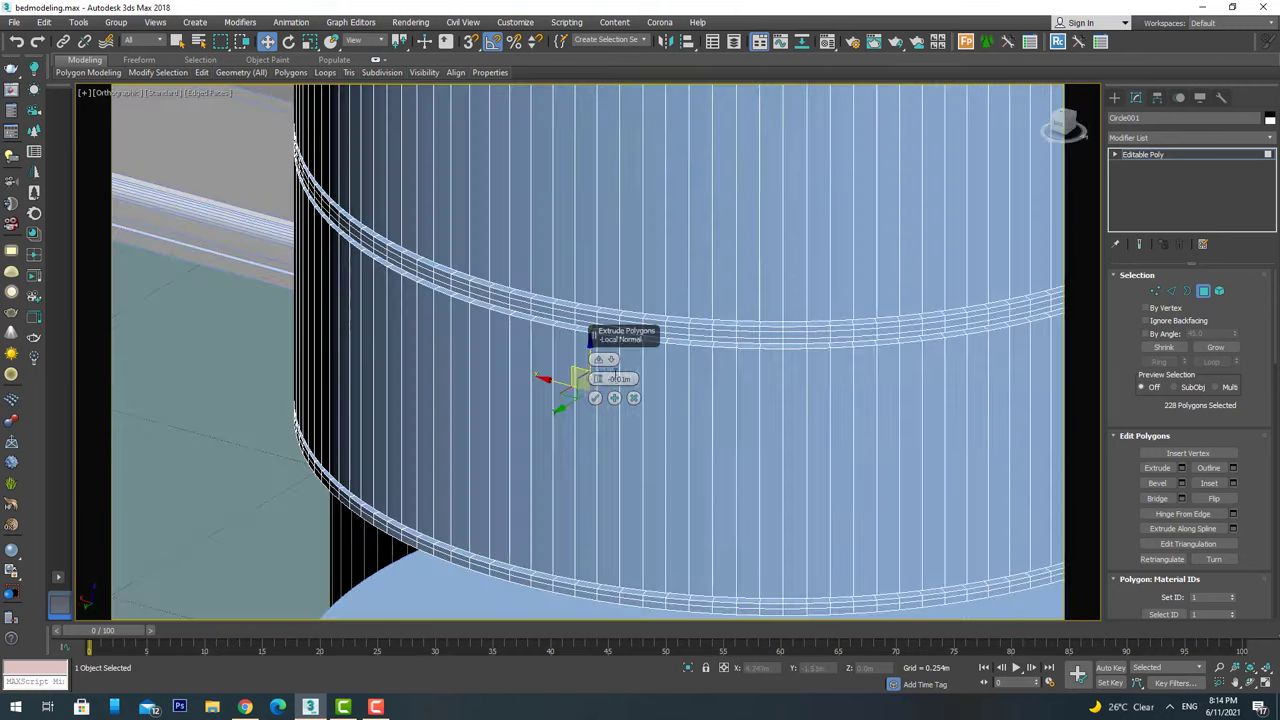
mouse_move(701, 444)
middle_mouse_down("alt")
mouse_move(640, 449)
mouse_move(606, 400)
middle_mouse_up("alt")
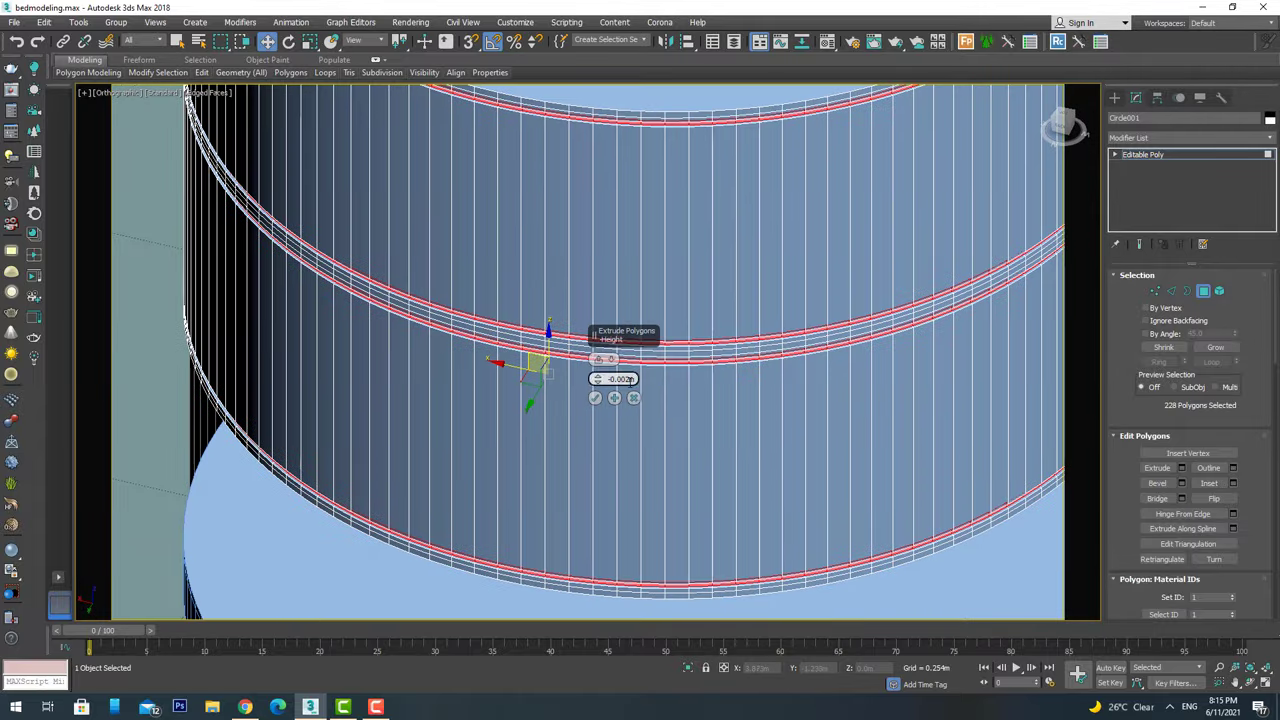
left_click(597, 398)
Reselect the two upper panel bands and inspect the groove seams from the front.
key("6")
scroll(597, 400, "down", 5)
scroll(670, 374, "down", 3)
mouse_move(670, 374)
middle_mouse_down("alt")
mouse_move(560, 390)
mouse_move(631, 418)
mouse_move(690, 311)
middle_mouse_up("alt")
scroll(537, 403, "up", 6)
key("4")
key("F3")
key("F3")
key("F4")
left_click(491, 400)
left_click(520, 300, "shift")
scroll(631, 418, "up", 2)
scroll(591, 249, "up", 5)
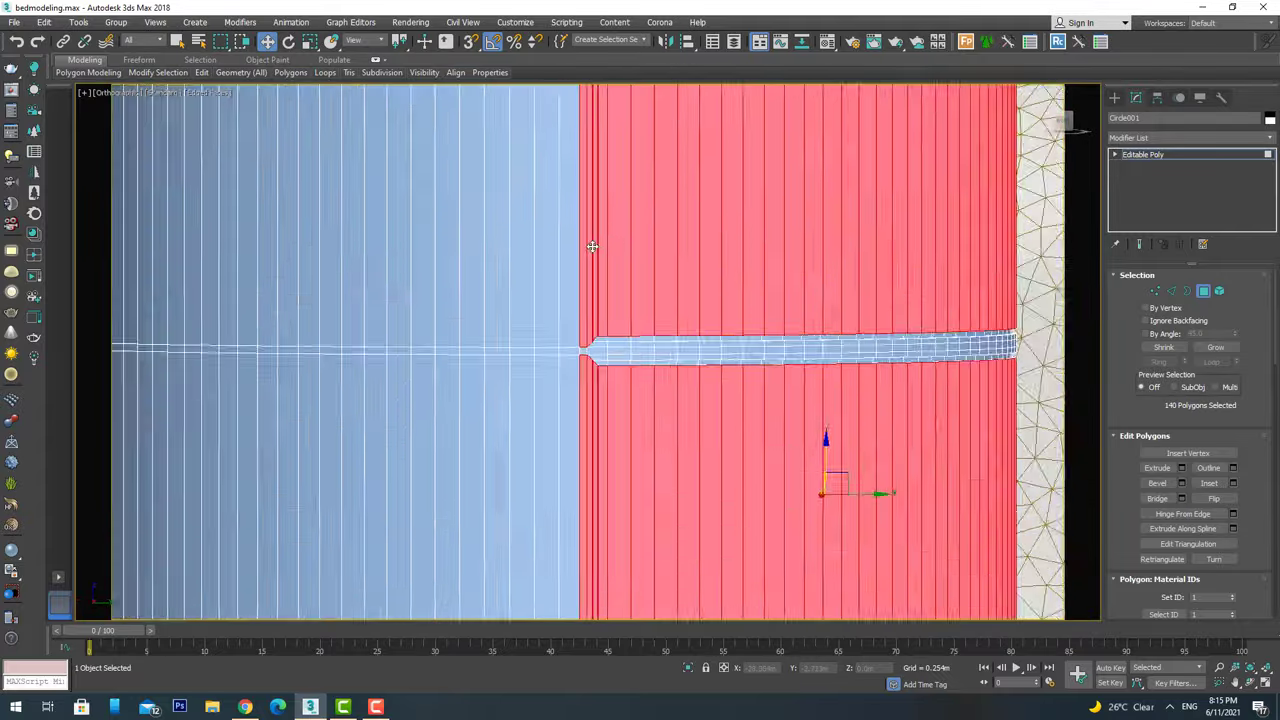
left_click_drag(528, 451, 600, 615, "alt")
scroll(560, 400, "down", 5)
middle_click_drag(540, 460, 569, 330, "alt")
Trim stray faces from the drawer polygon selection and add the remaining drawer faces.
right_click(634, 251)
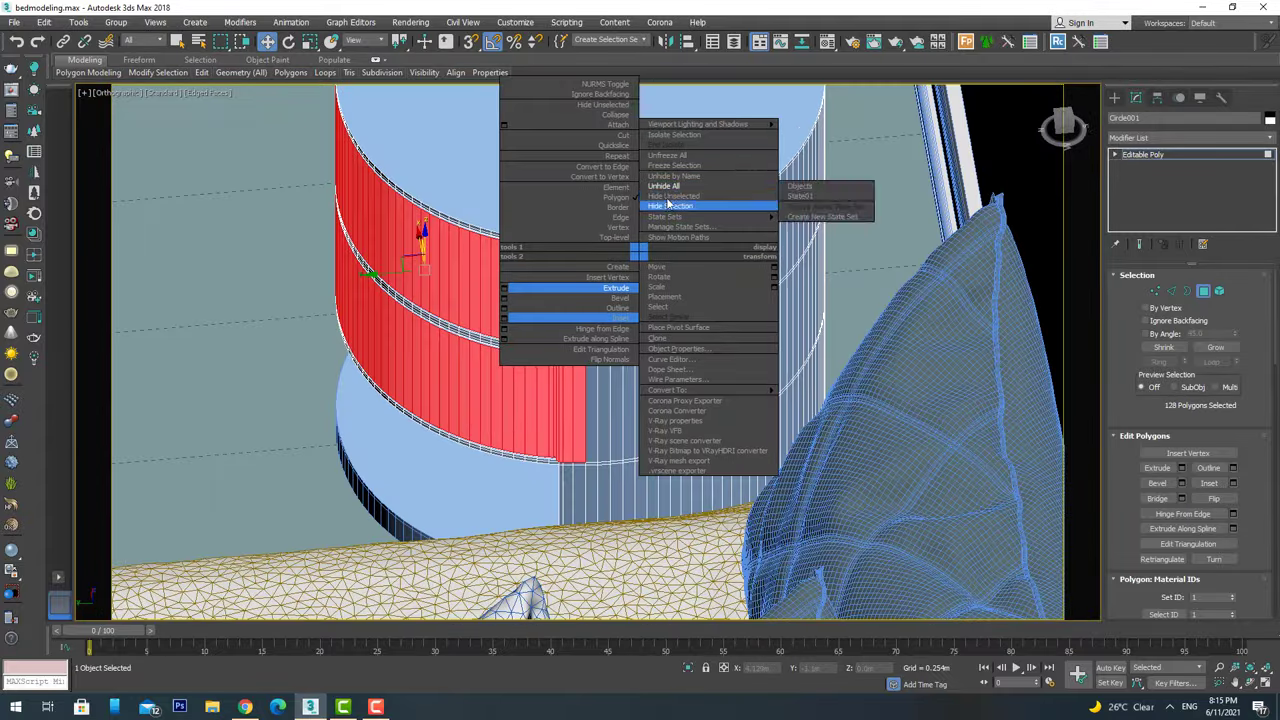
middle_click_drag(634, 251, 613, 513, "alt")
left_click_drag(590, 565, 590, 565, "alt")
scroll(590, 565, "up", 3)
scroll(543, 286, "down", 2)
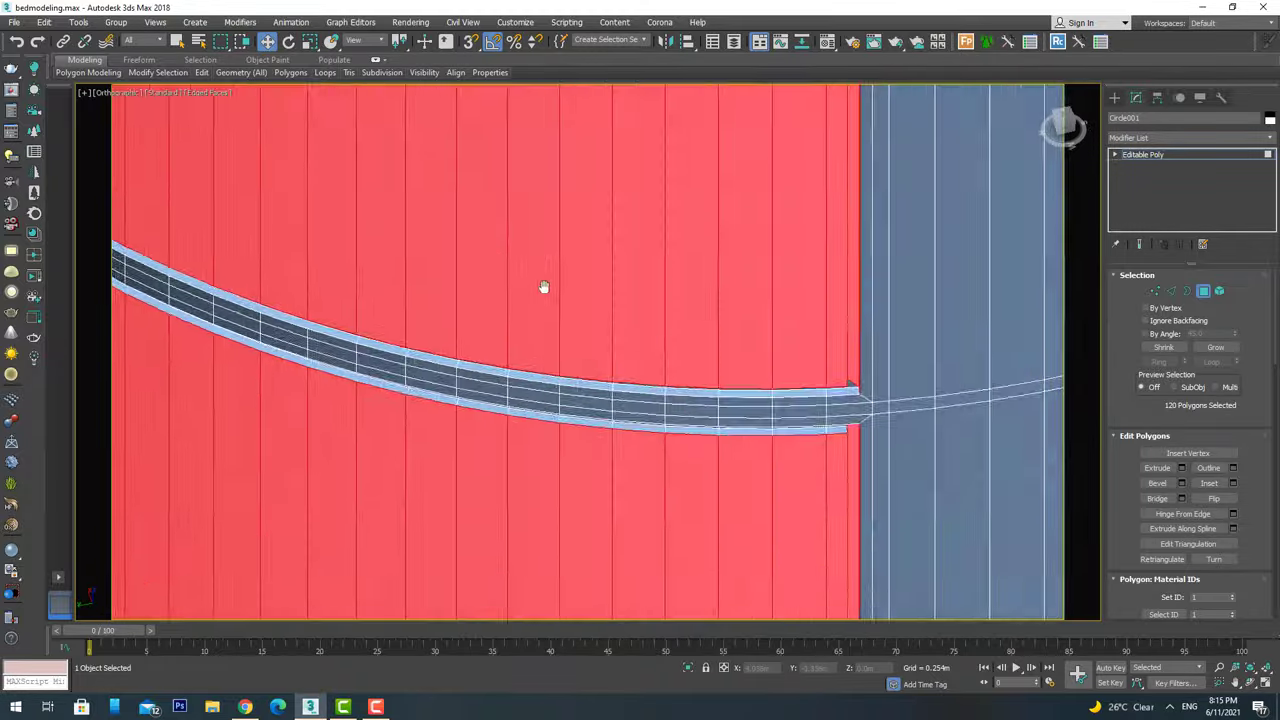
left_click_drag(722, 170, 694, 258, "alt")
scroll(690, 250, "up", 2)
middle_click_drag(640, 300, 786, 309, "alt")
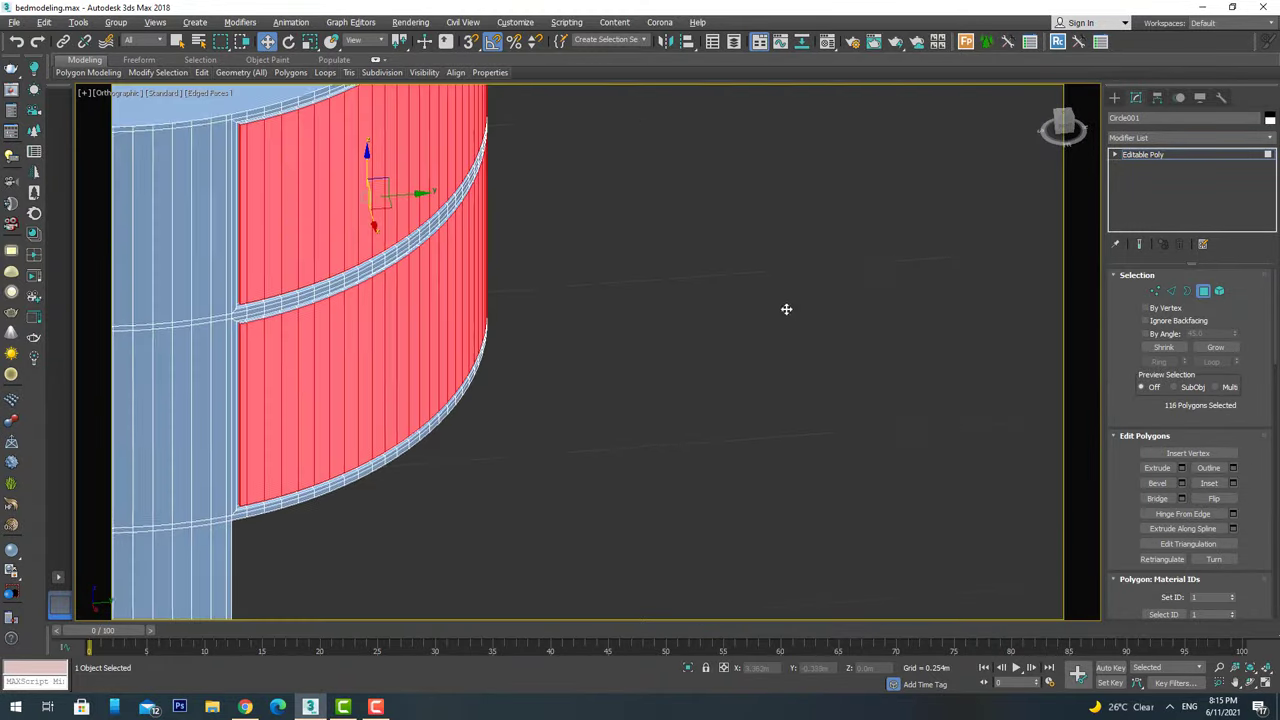
scroll(786, 309, "up", 3)
scroll(410, 358, "down", 3)
Deselect the stray polygons around the selection's corner seam.
middle_click_drag(410, 358, 249, 340, "alt")
scroll(794, 429, "up", 3)
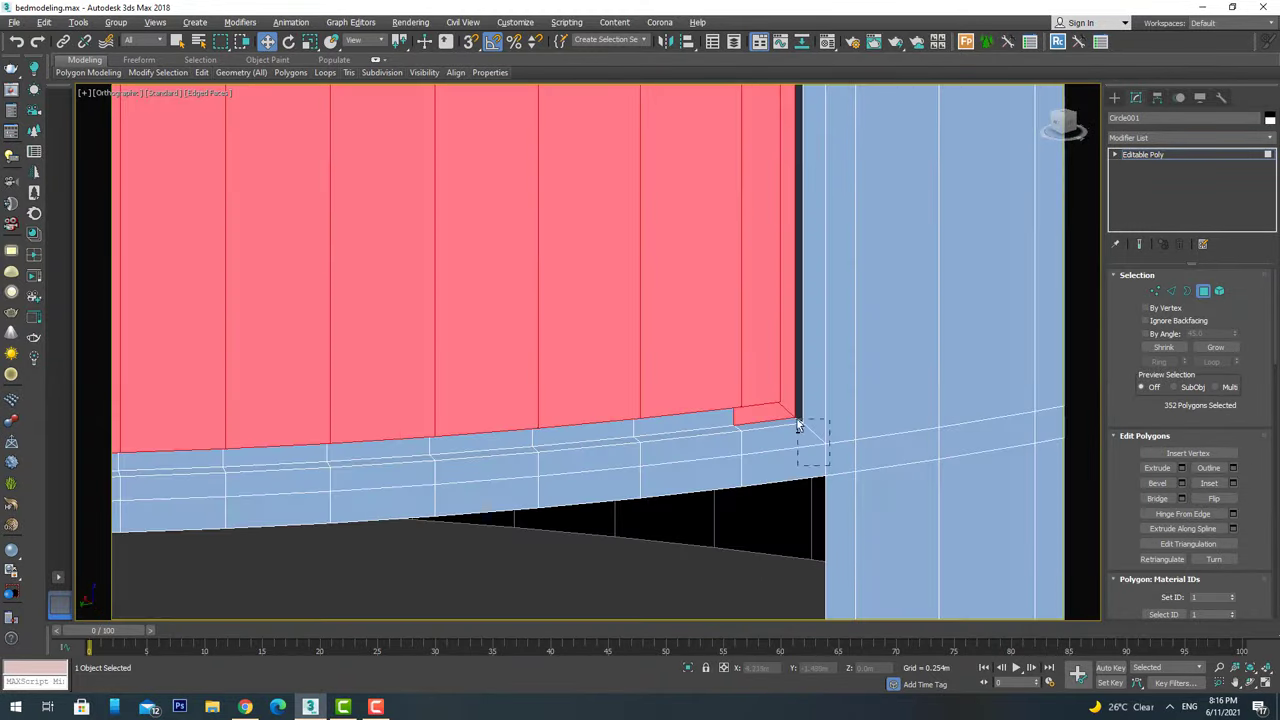
middle_click_drag(794, 429, 717, 157, "alt")
left_click(717, 157, "alt")
scroll(732, 403, "down", 2)
scroll(732, 403, "down", 2)
left_click_drag(614, 206, 737, 271, "alt")
scroll(543, 300, "down", 3)
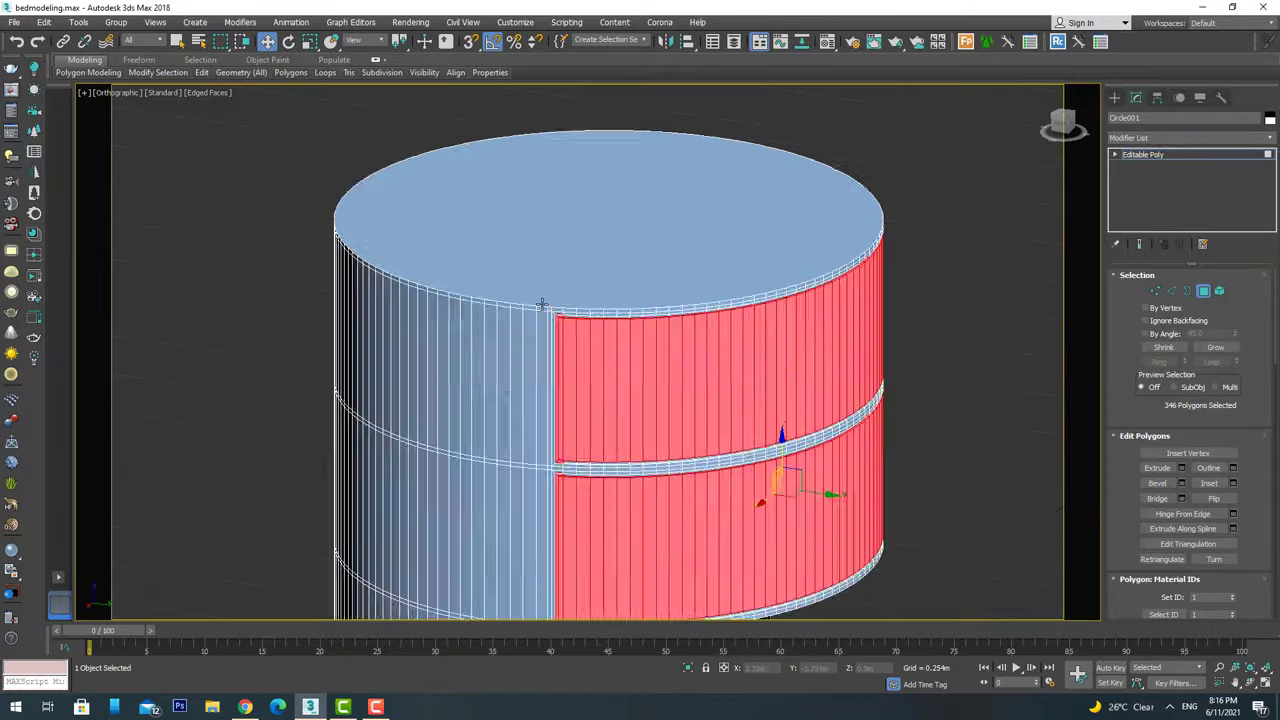
scroll(508, 363, "up", 2)
scroll(482, 399, "up", 3)
scroll(484, 352, "down", 5)
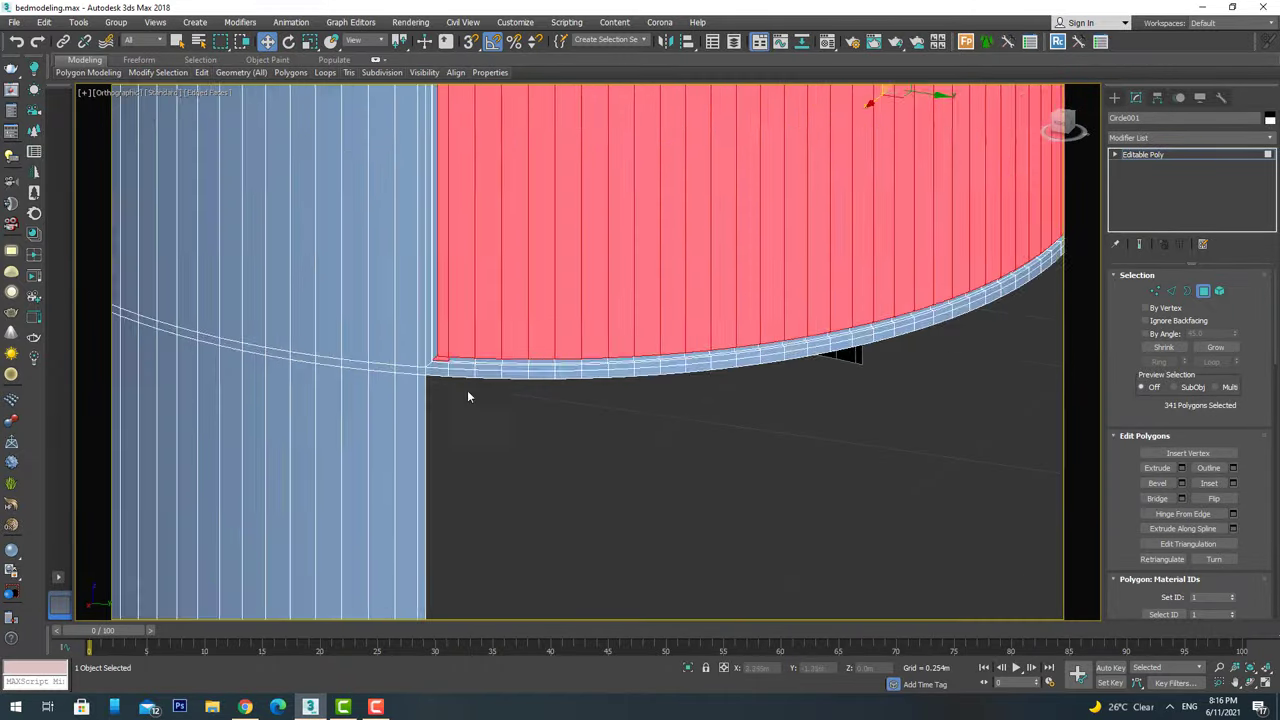
middle_click_drag(468, 394, 551, 329, "alt")
scroll(551, 329, "down", 3)
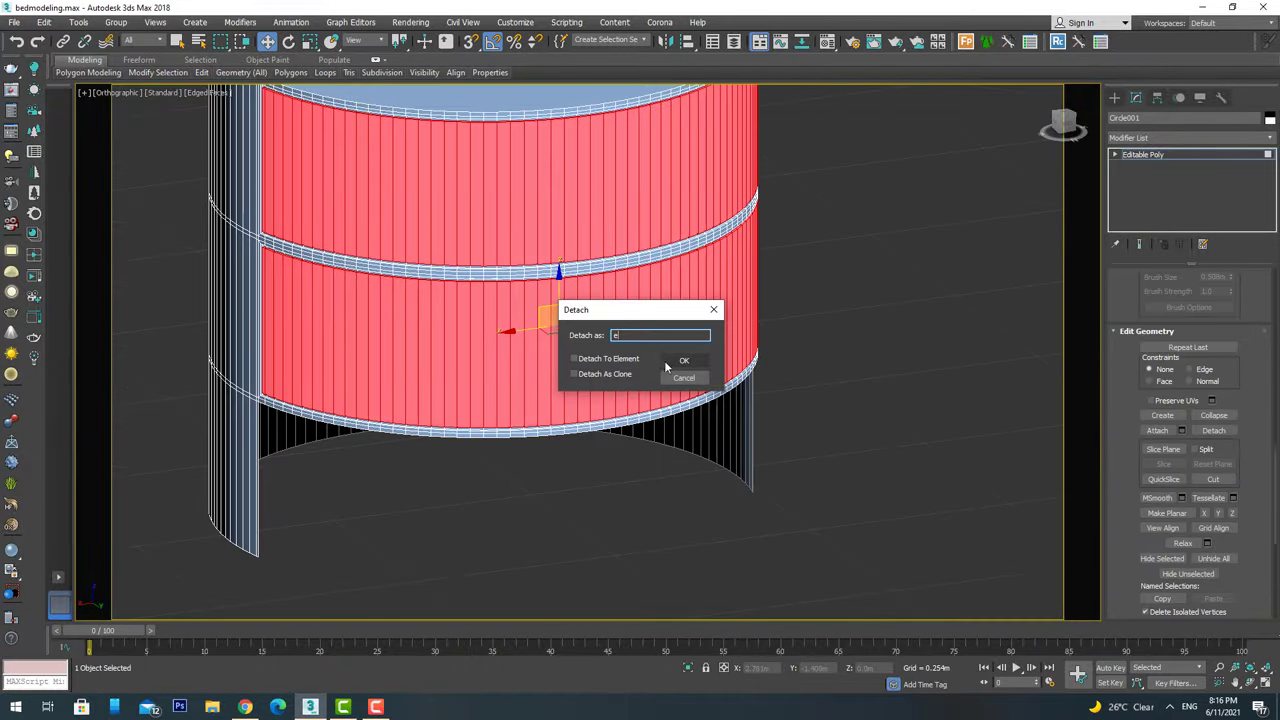
Detach the selected faces as a new object and select the detached drawer-front piece.
left_click(665, 362)
key("f")
left_click(585, 320)
key("F4")
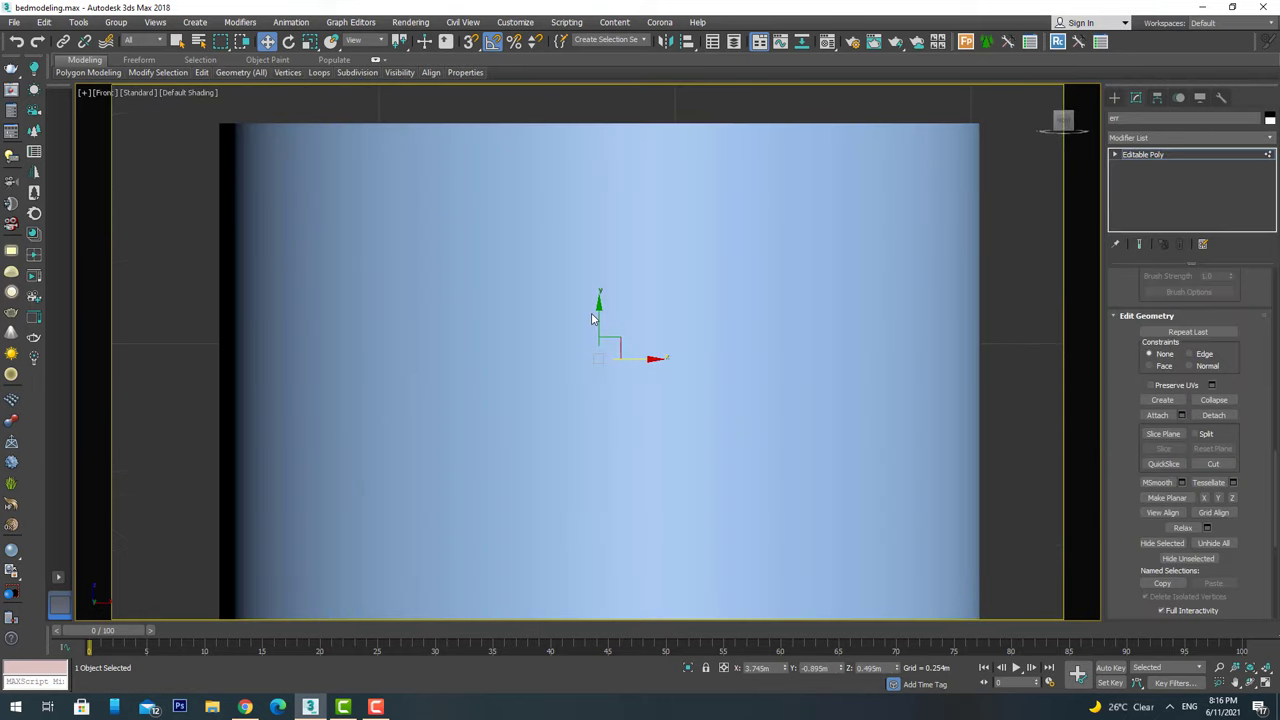
key("shift+z")
Move the piece's top vertices upward to close the notches.
key("k")
scroll(671, 400, "up", 5)
scroll(549, 139, "up", 2)
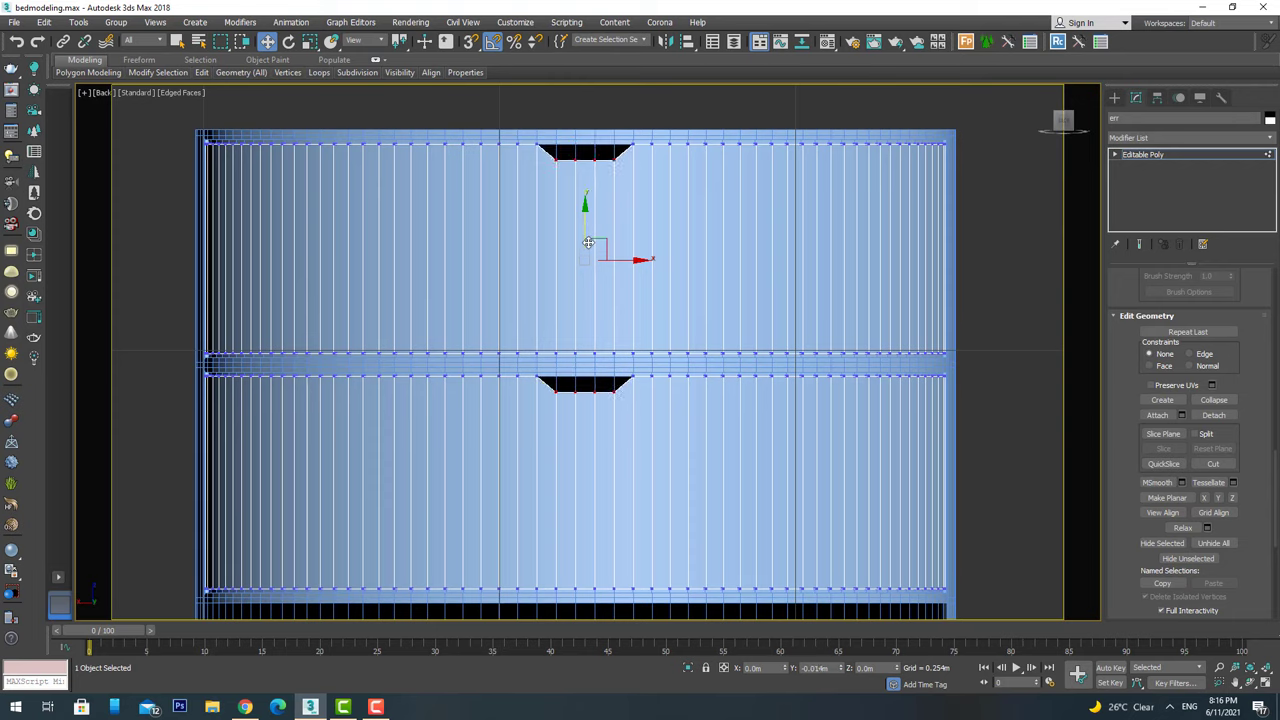
left_click_drag(588, 242, 652, 140)
mouse_move(673, 364)
middle_mouse_down("alt")
mouse_move(533, 273)
mouse_move(400, 320)
mouse_move(510, 290)
mouse_move(575, 336)
middle_mouse_up("alt")
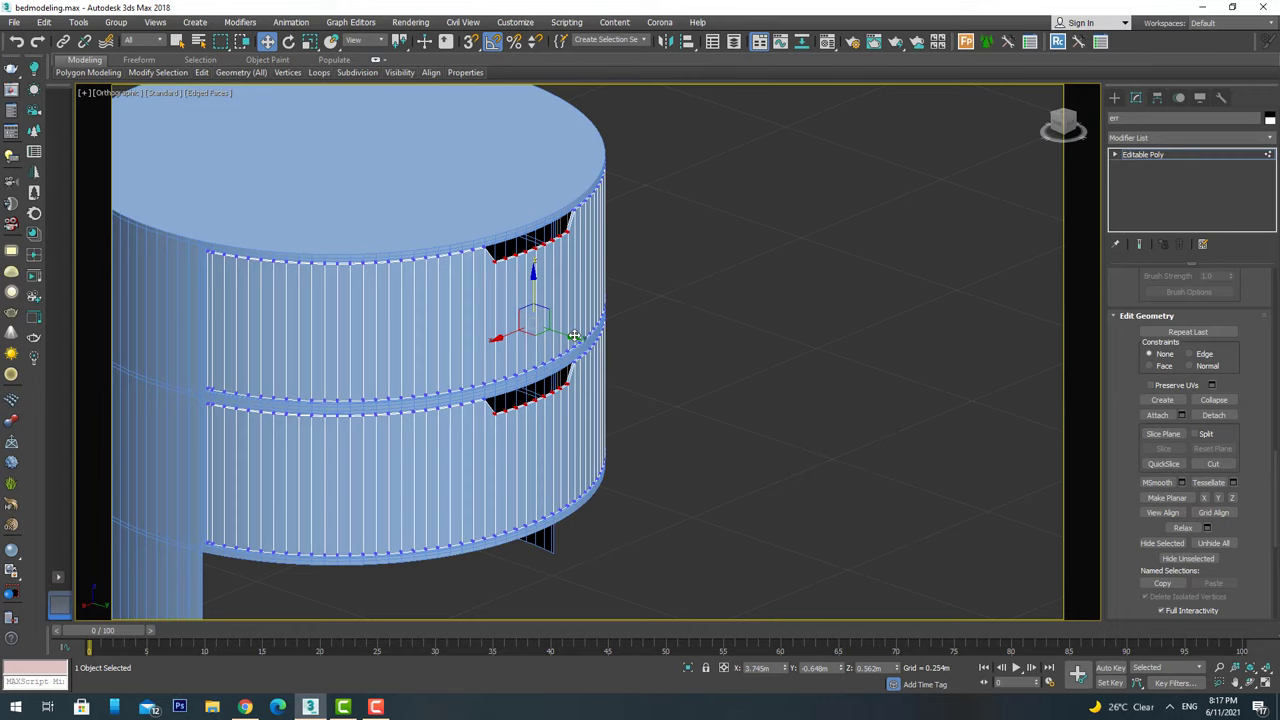
Leave vertex editing and orbit the cylinder in the Perspective view.
key("1")
key("p")
mouse_move(575, 336)
middle_mouse_down("alt")
mouse_move(608, 372)
mouse_move(714, 269)
mouse_move(680, 194)
mouse_move(669, 251)
mouse_move(634, 247)
middle_mouse_up("alt")
scroll(608, 372, "up", 3)
Clone the top strip polygon of the cylinder as a new element.
key("4")
left_click(634, 247)
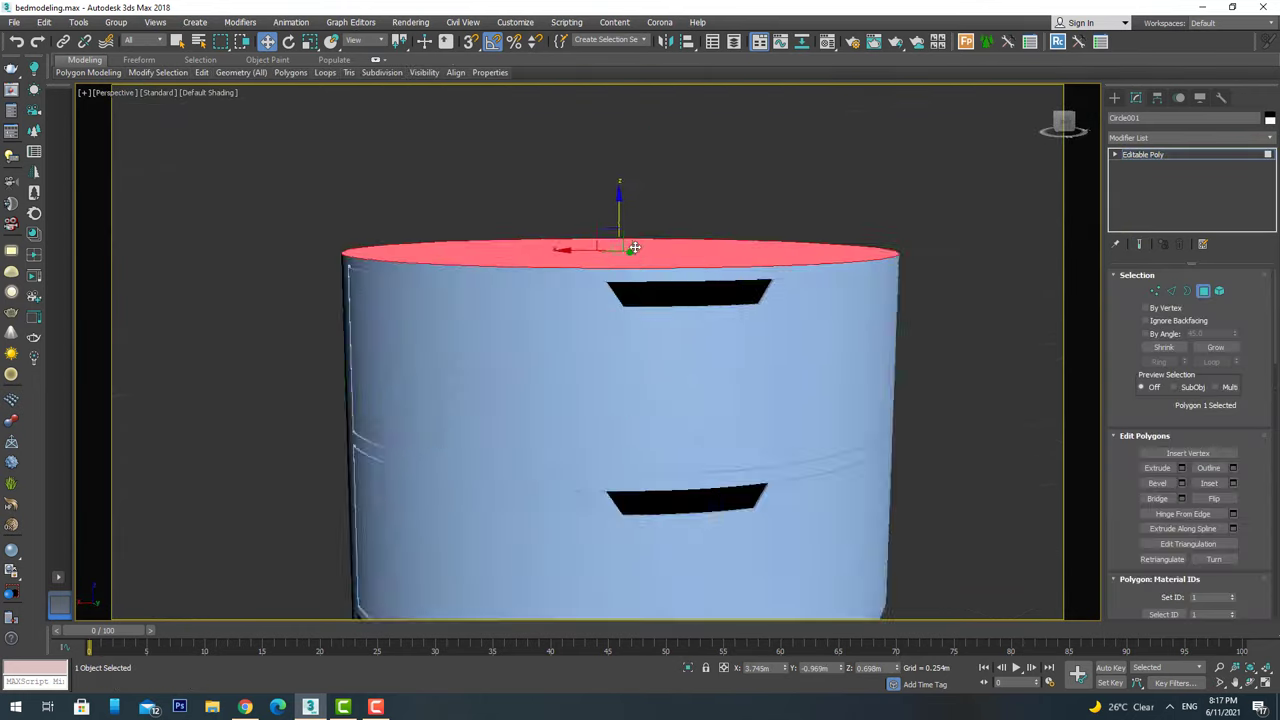
key("f")
key("F3")
left_click(676, 170)
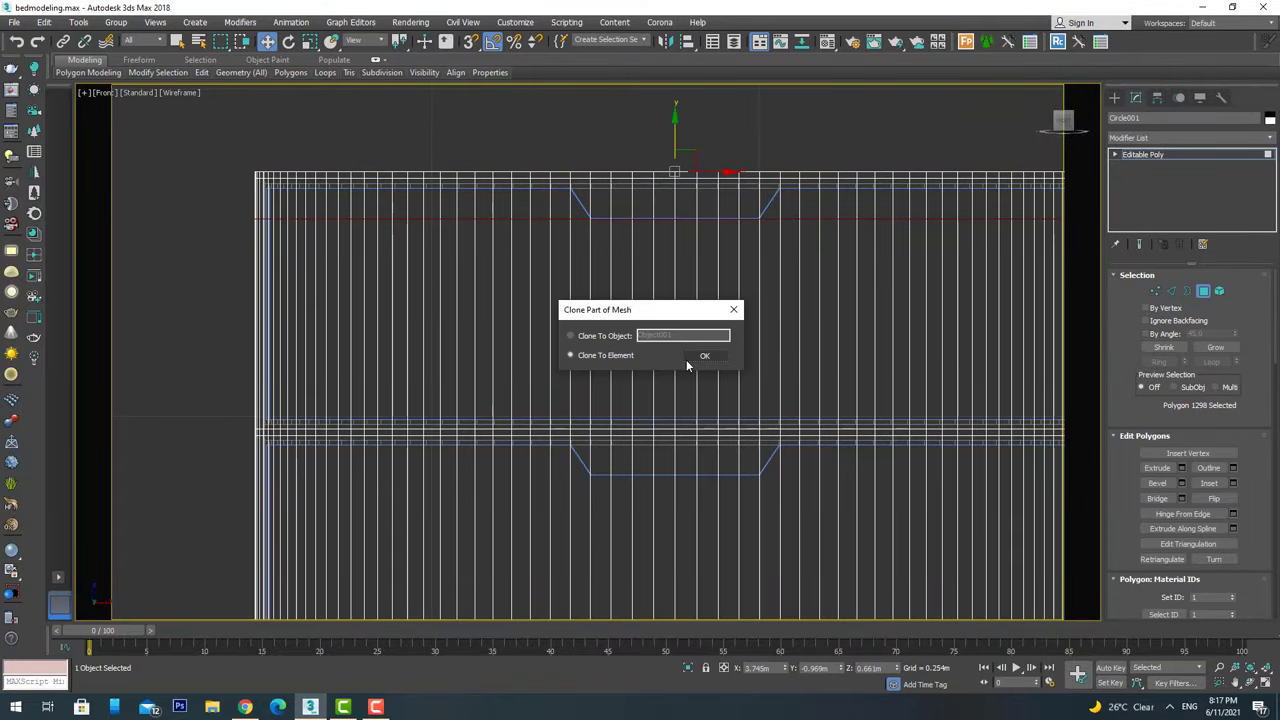
key("Return")
middle_click_drag(826, 221, 549, 272, "alt")
key("F3")
scroll(640, 254, "up", 3)
Extrude the trapezoid handle face for depth and return to object level.
left_click(577, 277)
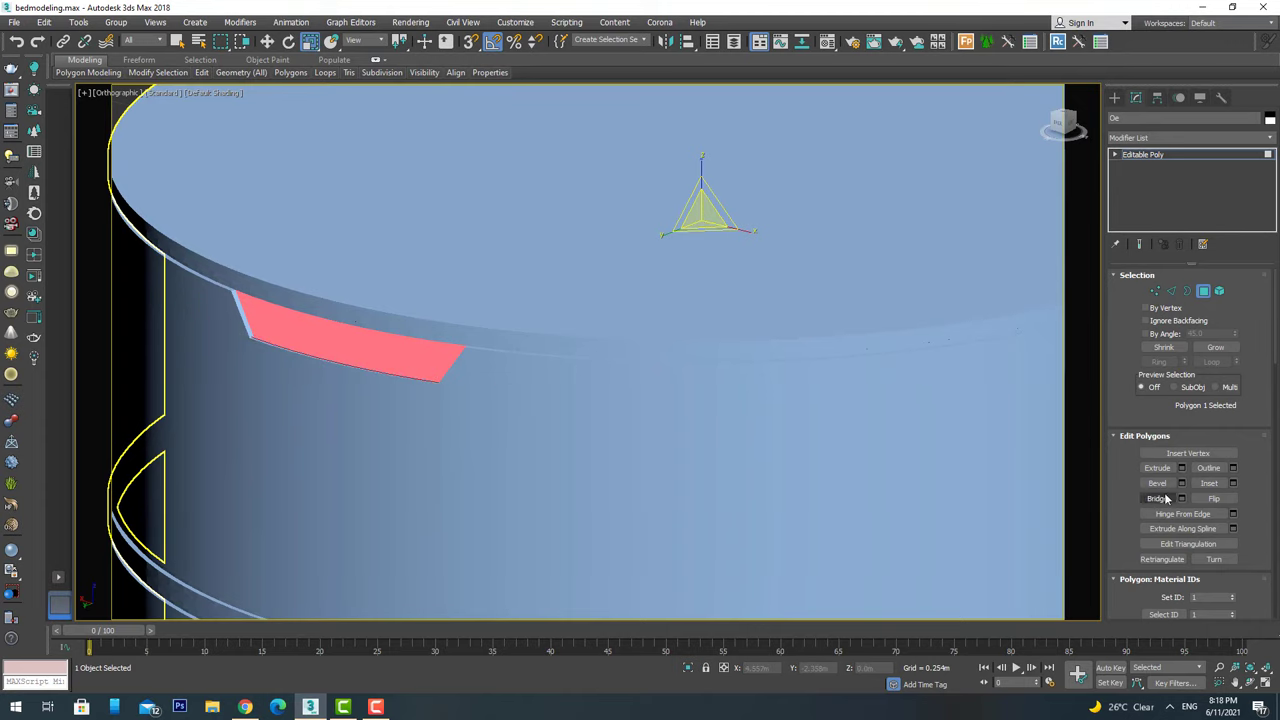
left_click_drag(605, 383, 605, 340)
left_click(595, 398)
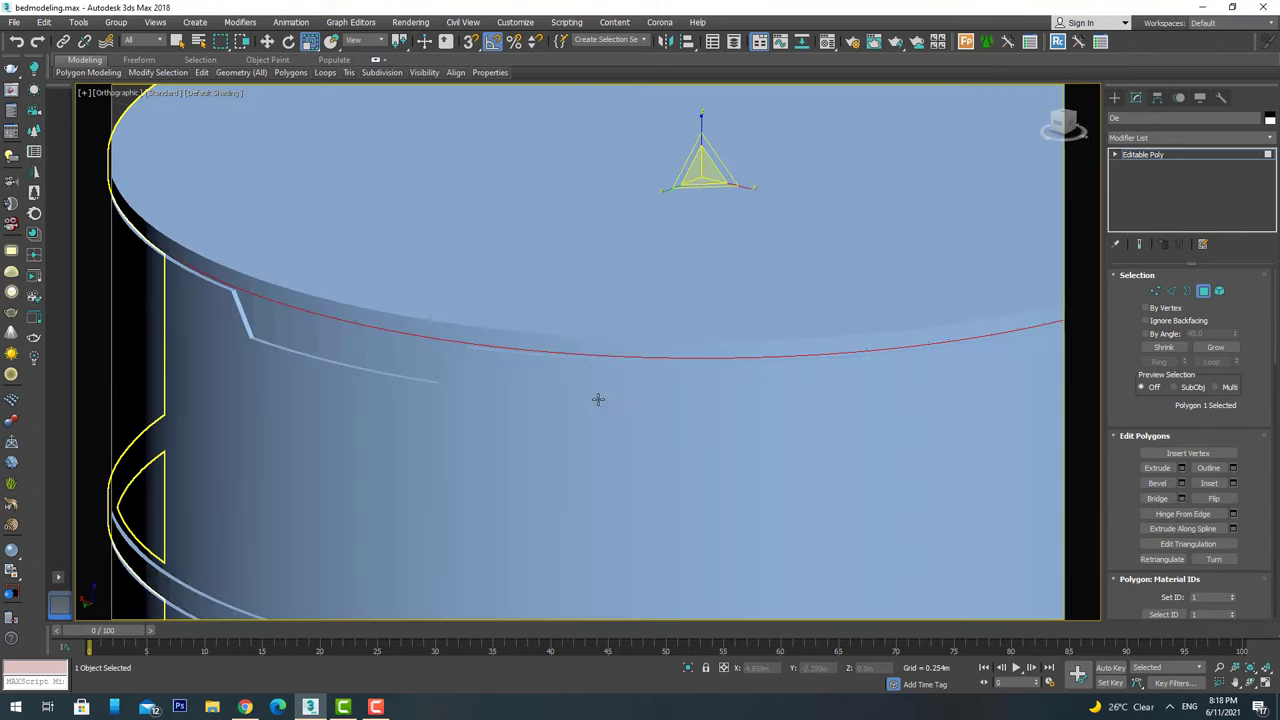
scroll(699, 403, "down", 5)
left_click(1143, 154)
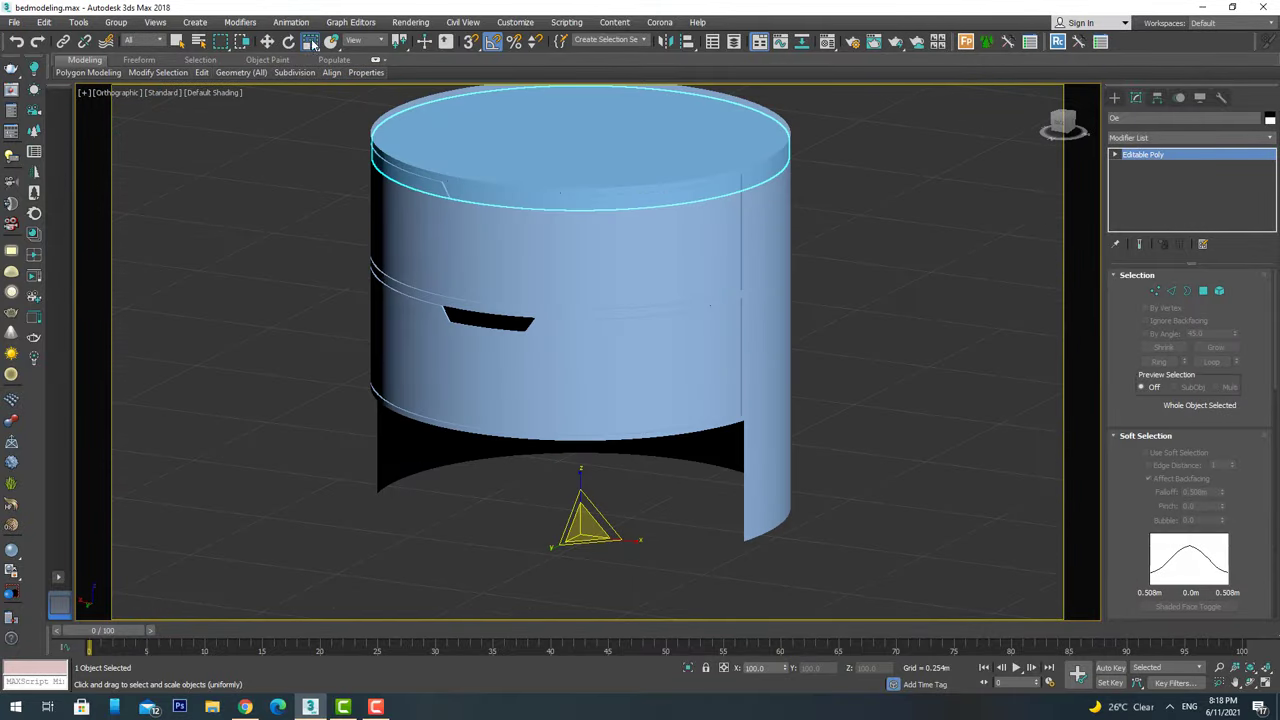
Scale the ring piece uniformly down to 99.501%.
key("t")
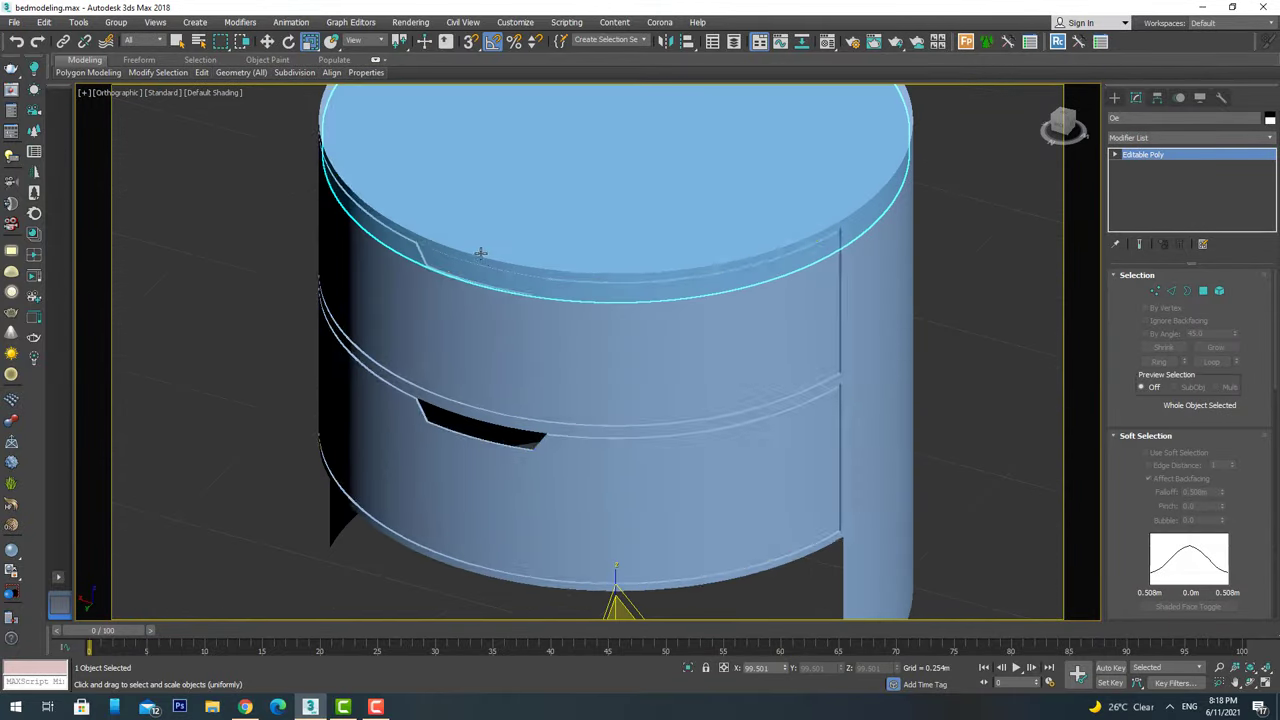
key("F3")
left_click(718, 295)
key("f")
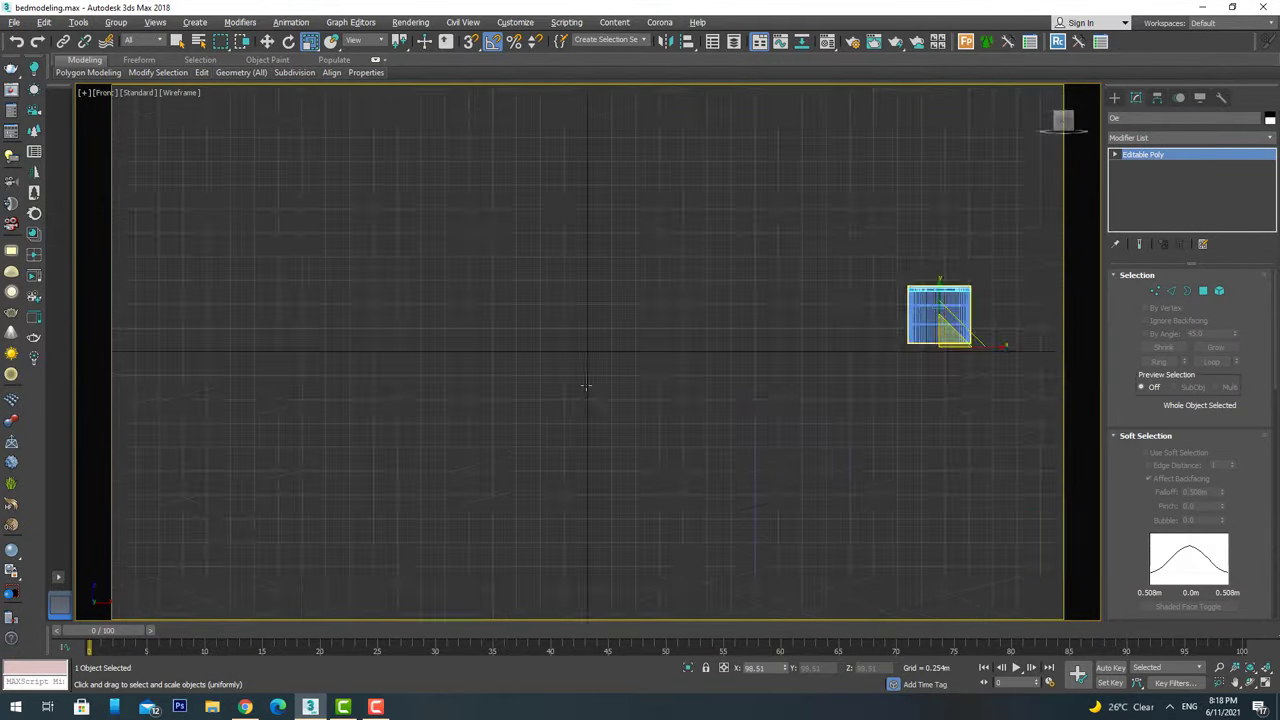
key("z")
key("1")
scroll(677, 120, "up", 3)
scroll(677, 120, "down", 3)
key("1")
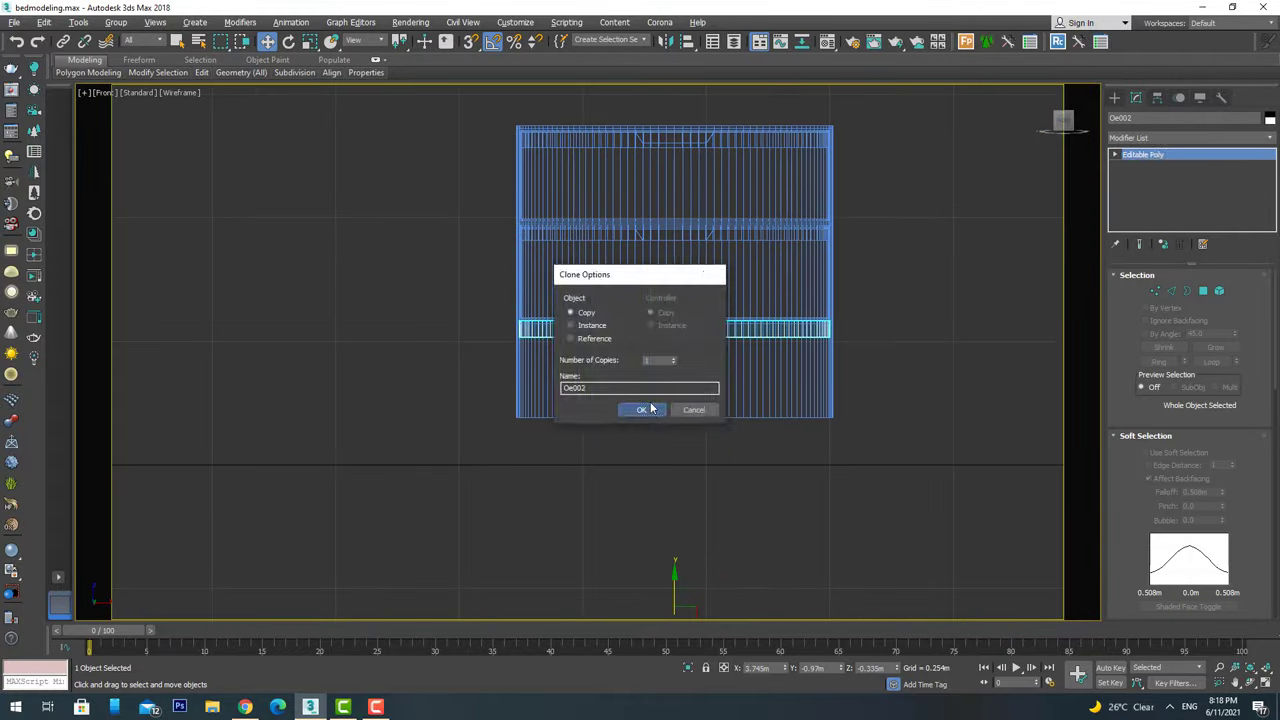
Clone the ring piece as a copy named Oe002 on the nightstand.
left_click(651, 408)
right_click(771, 294)
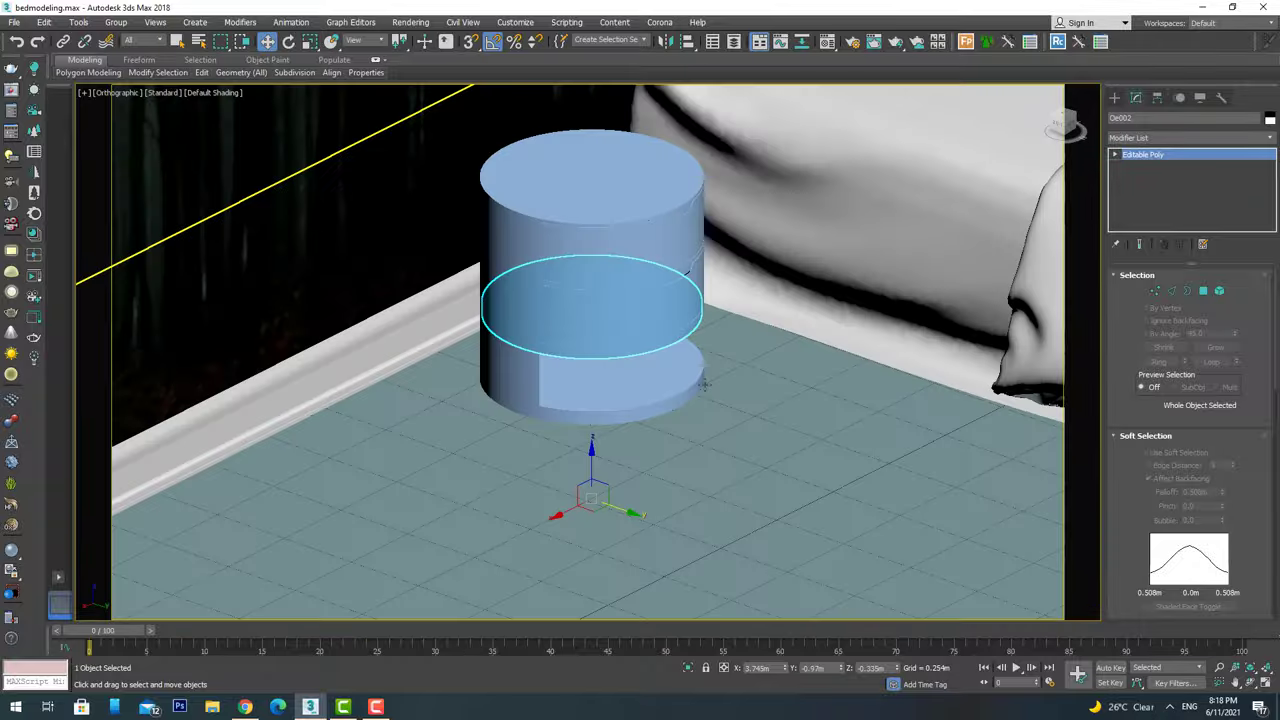
middle_click_drag(704, 383, 643, 329, "alt")
scroll(643, 329, "up", 3)
scroll(643, 329, "down", 5)
Select the drawer-front ring piece on the nightstand in the Perspective view.
key("p")
left_click(656, 255)
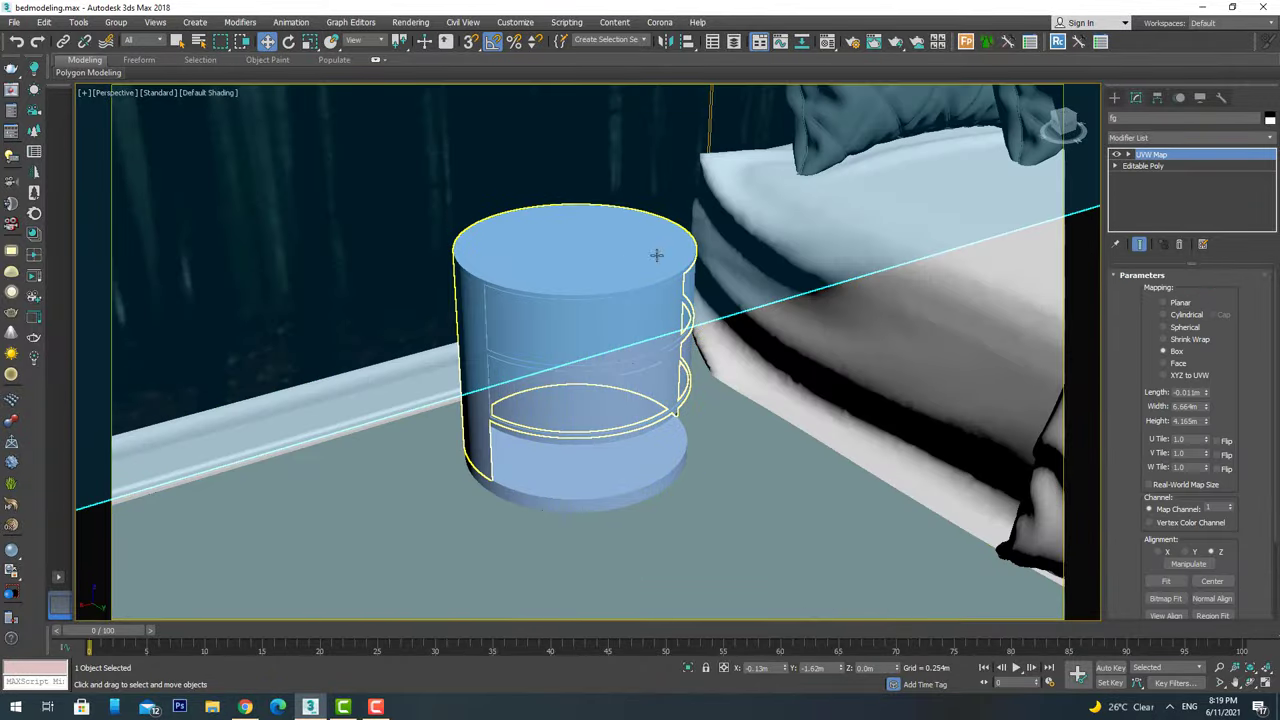
left_click(611, 484)
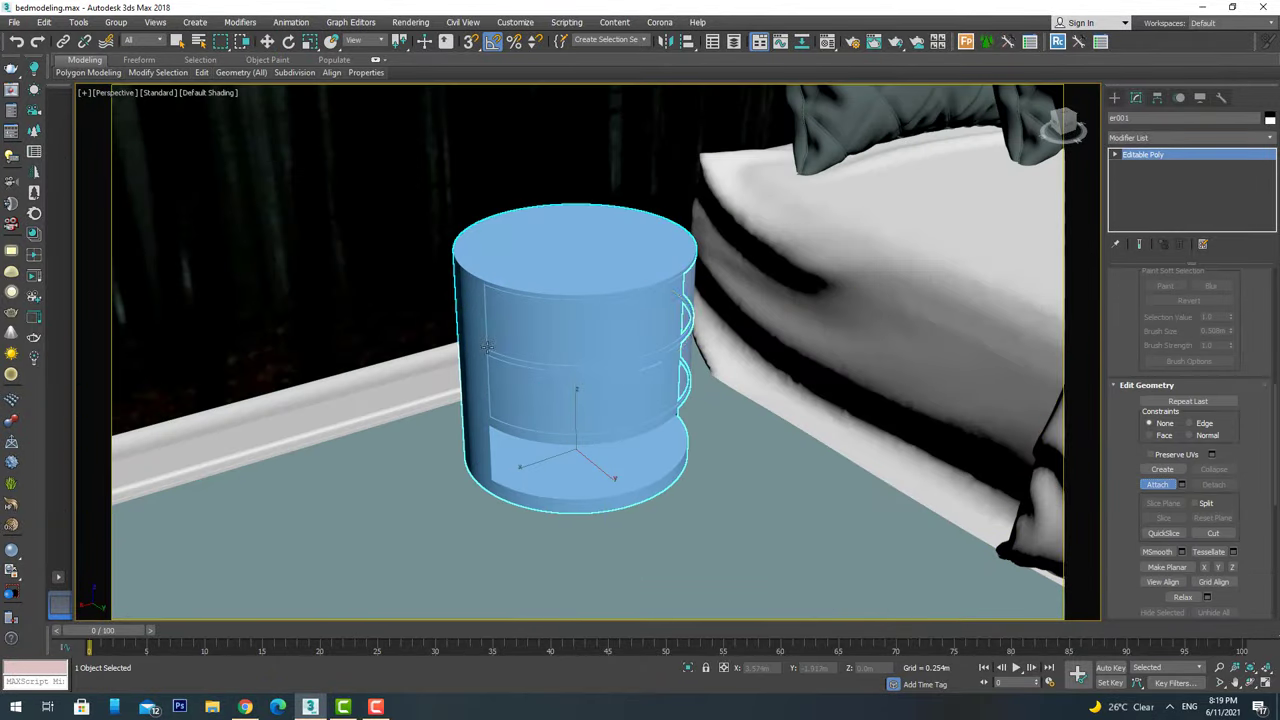
scroll(487, 346, "up", 4)
scroll(594, 430, "down", 2)
left_click(1114, 97)
middle_click_drag(640, 300, 606, 237, "alt")
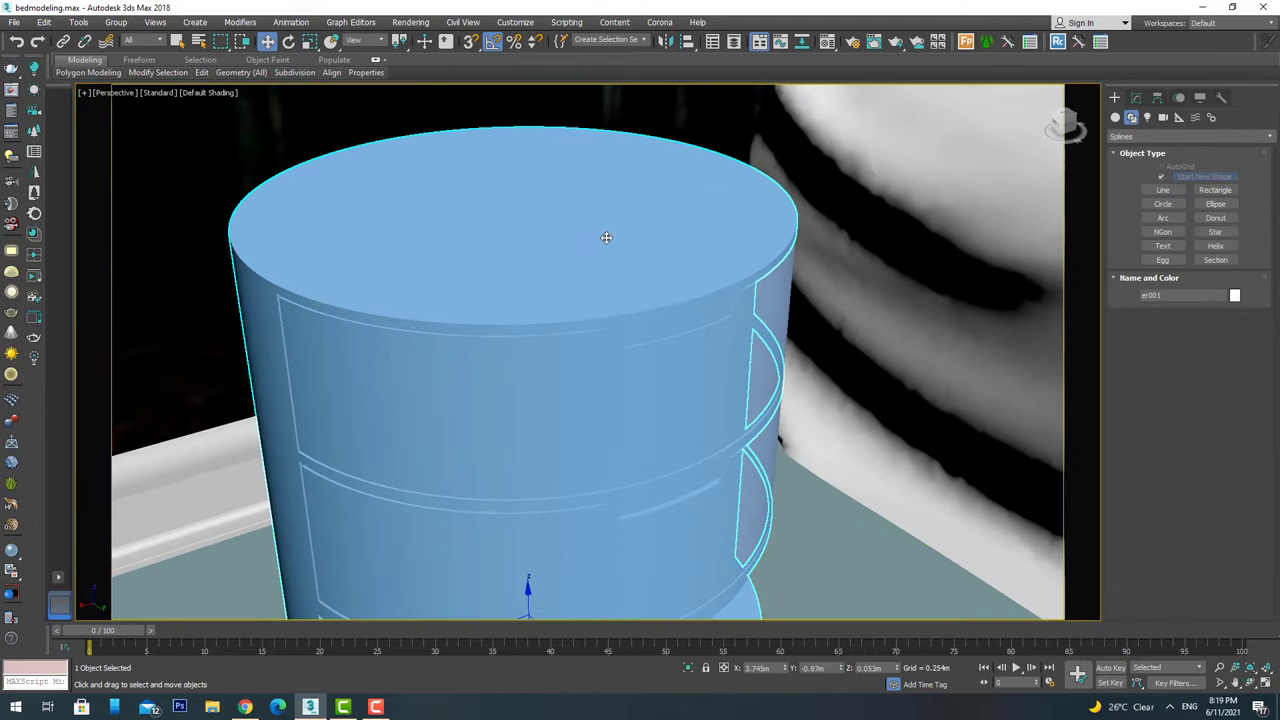
Chamfer the top rim edges of the drawer-front piece.
key("4")
left_click(577, 231)
key("2")
key("4")
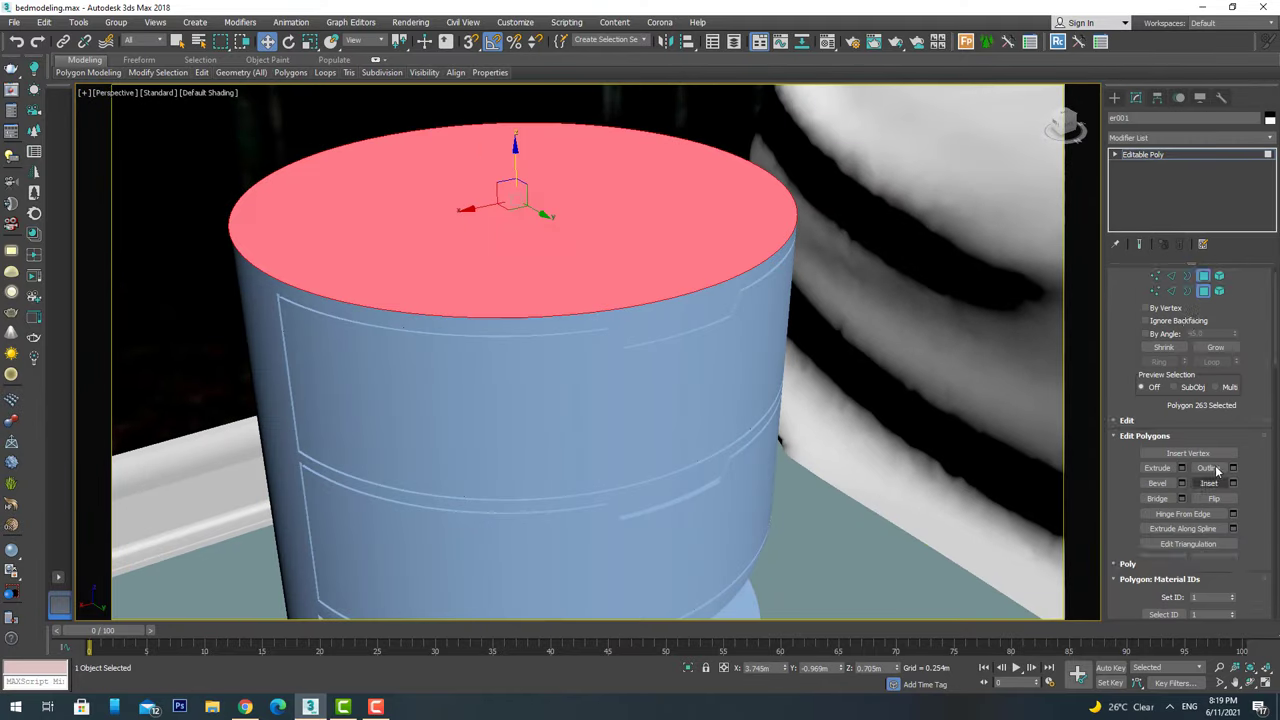
right_click(781, 256)
left_click(697, 327)
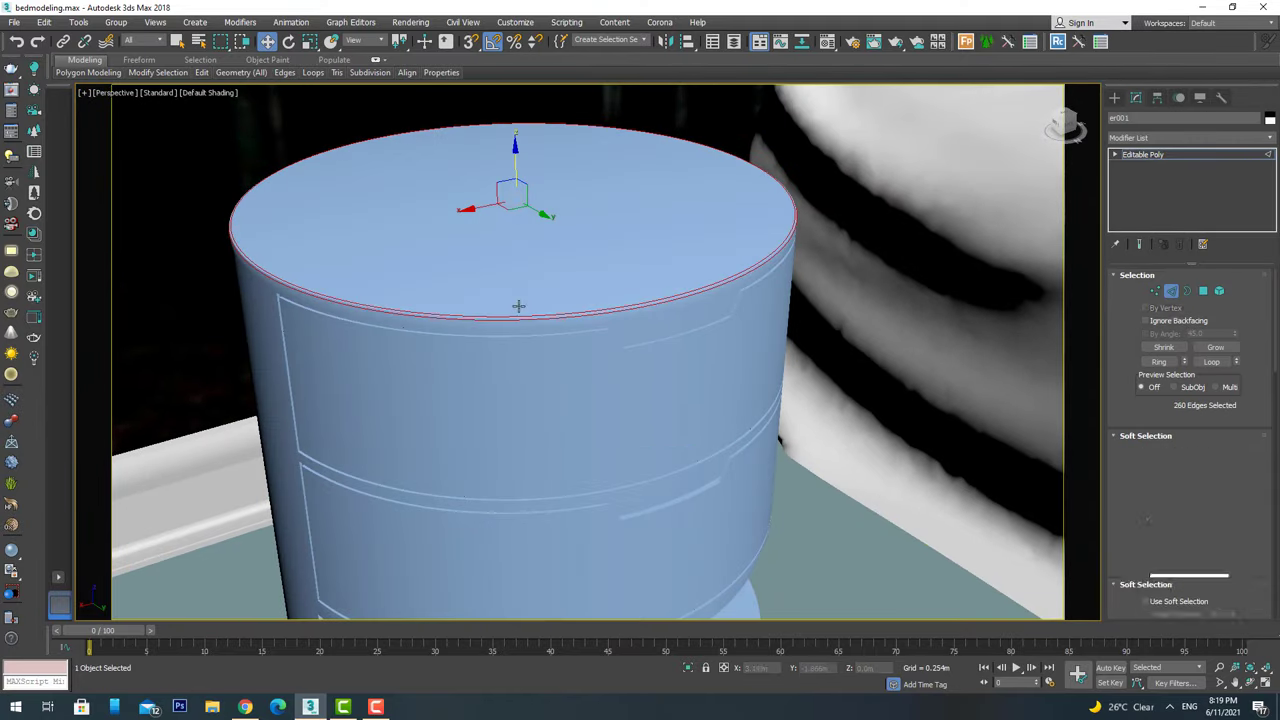
key("2")
Add a Shell modifier with 0.012m thickness and convert the piece to Editable Poly.
scroll(518, 305, "down", 5)
left_click(1136, 138)
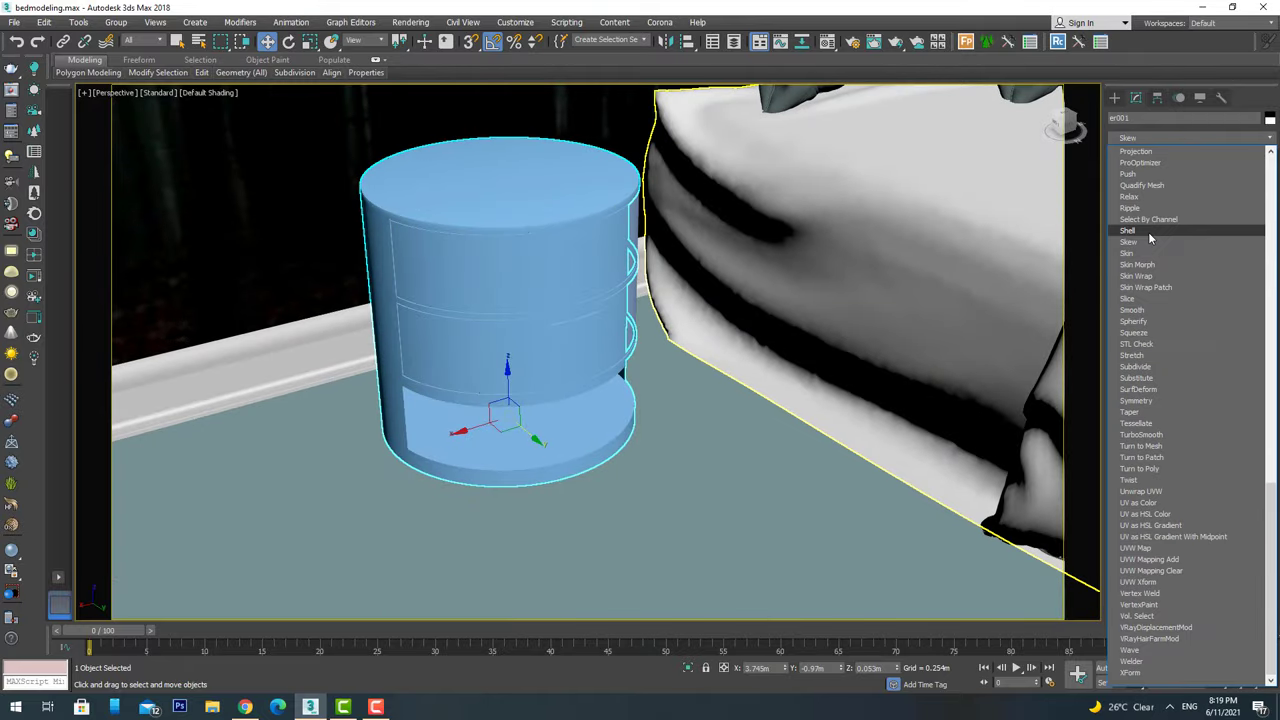
left_click(1150, 233)
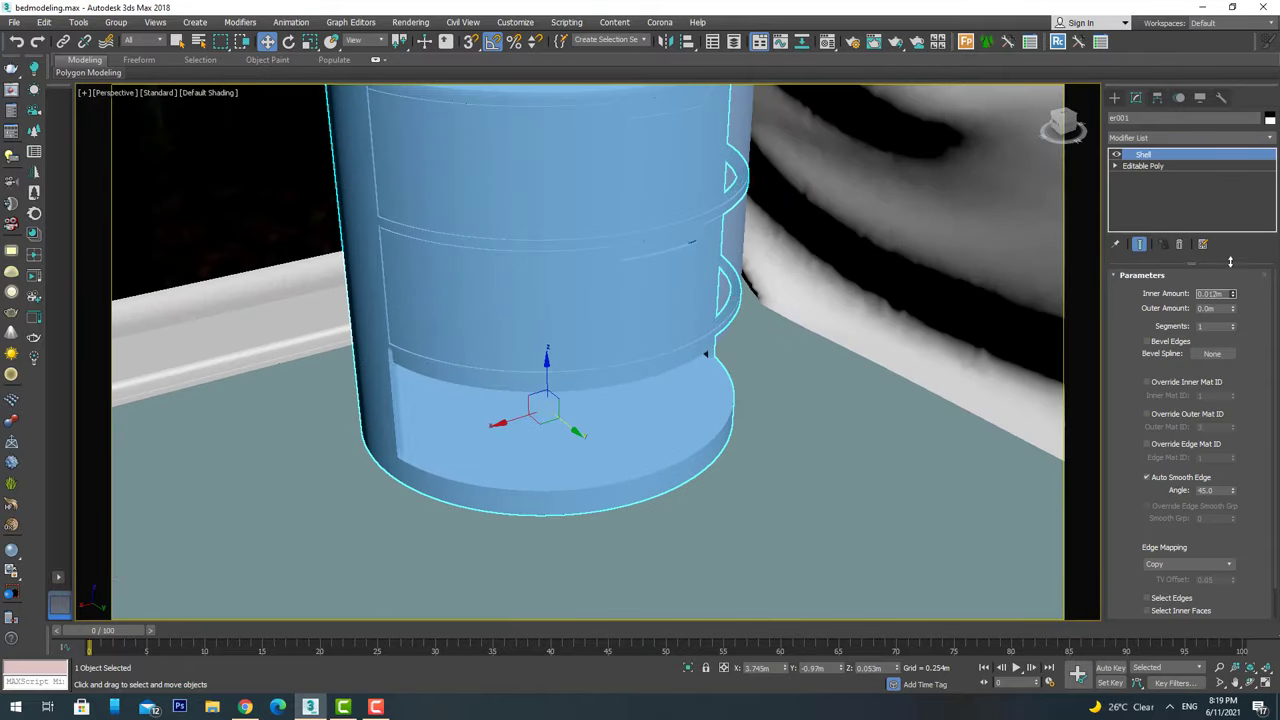
right_click(686, 200)
left_click(857, 360)
scroll(617, 300, "down", 5)
scroll(617, 229, "up", 4)
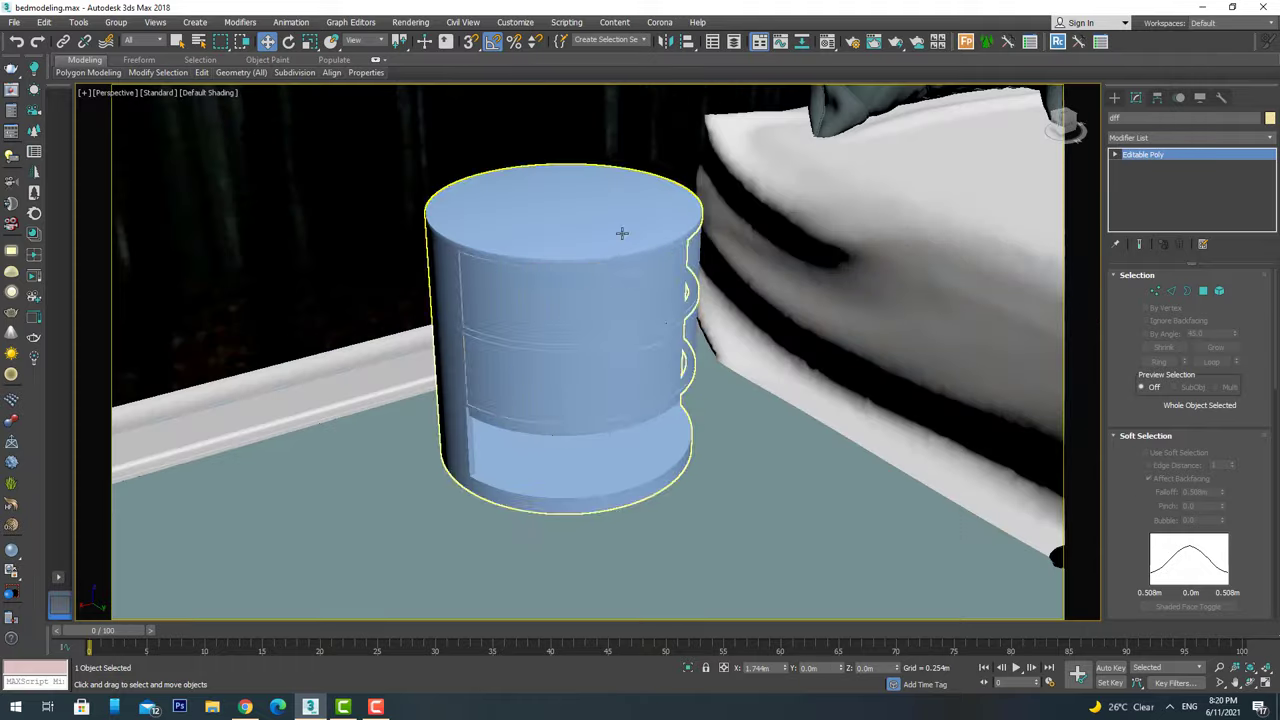
scroll(527, 401, "down", 3)
Assign the Wall Paint material to the bedside table, renaming the new copy to keep both.
key("m")
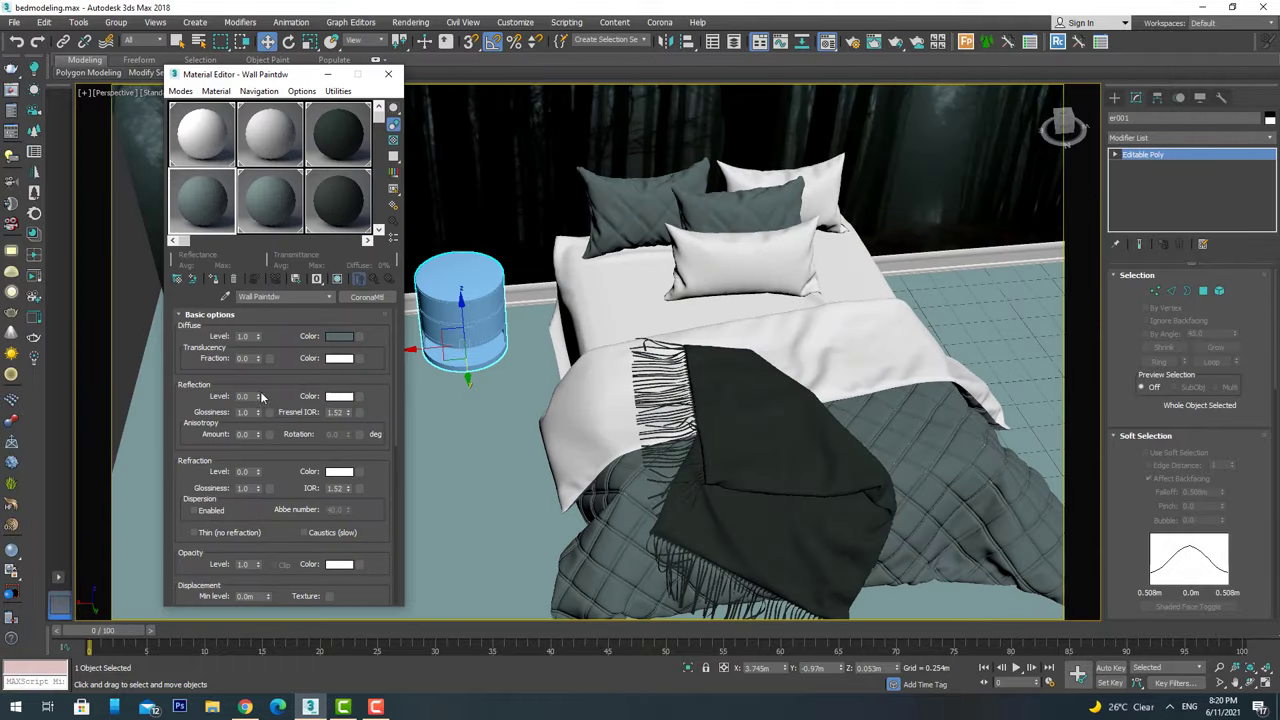
key("z")
left_click(214, 278)
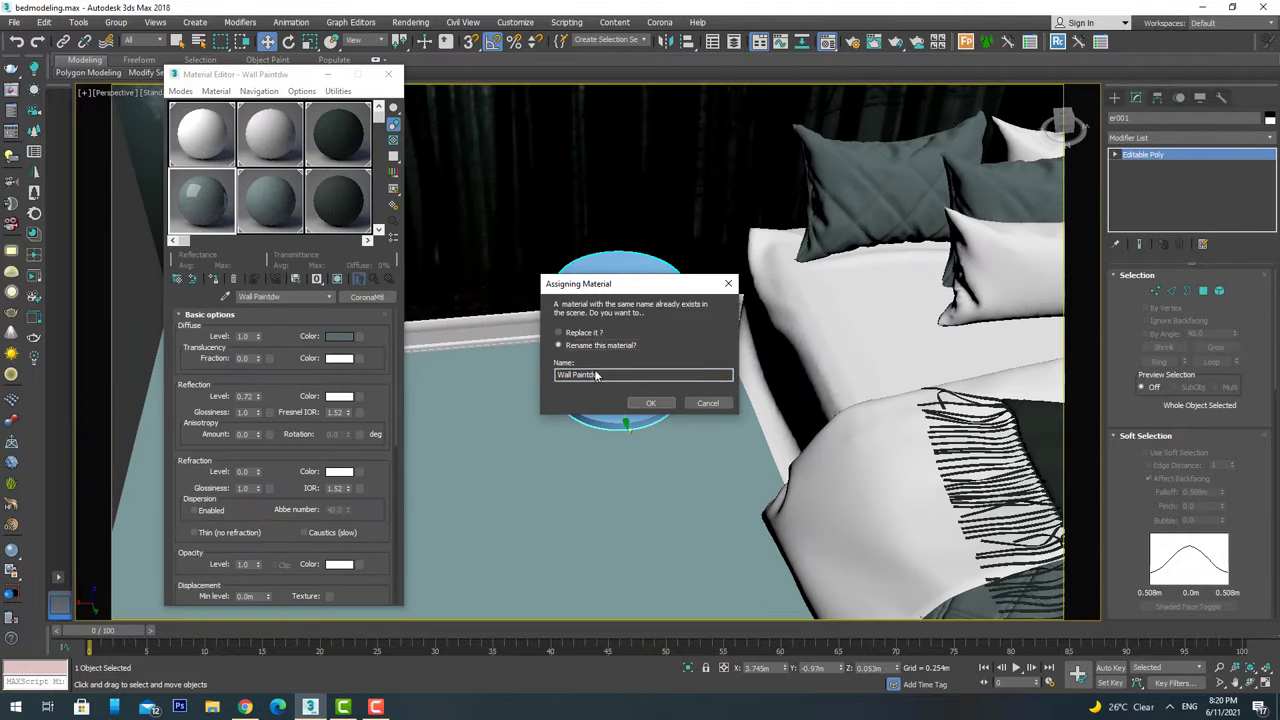
left_click(636, 404)
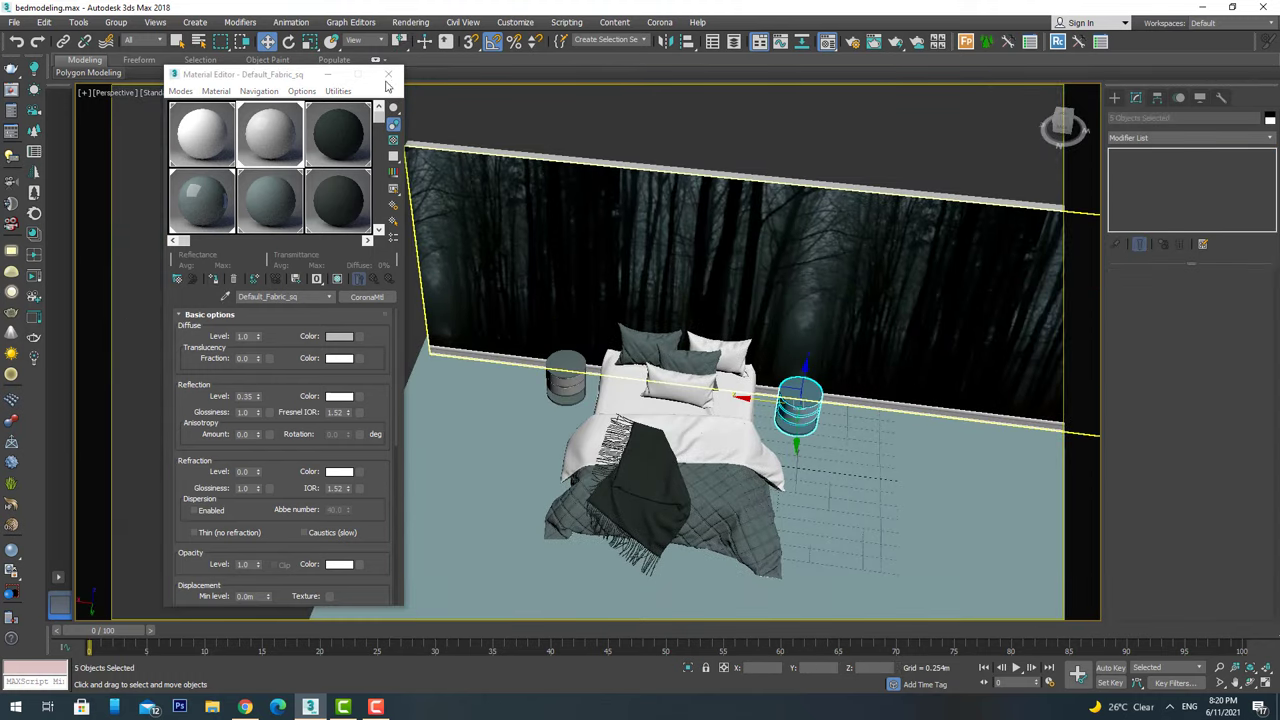
left_click(388, 76)
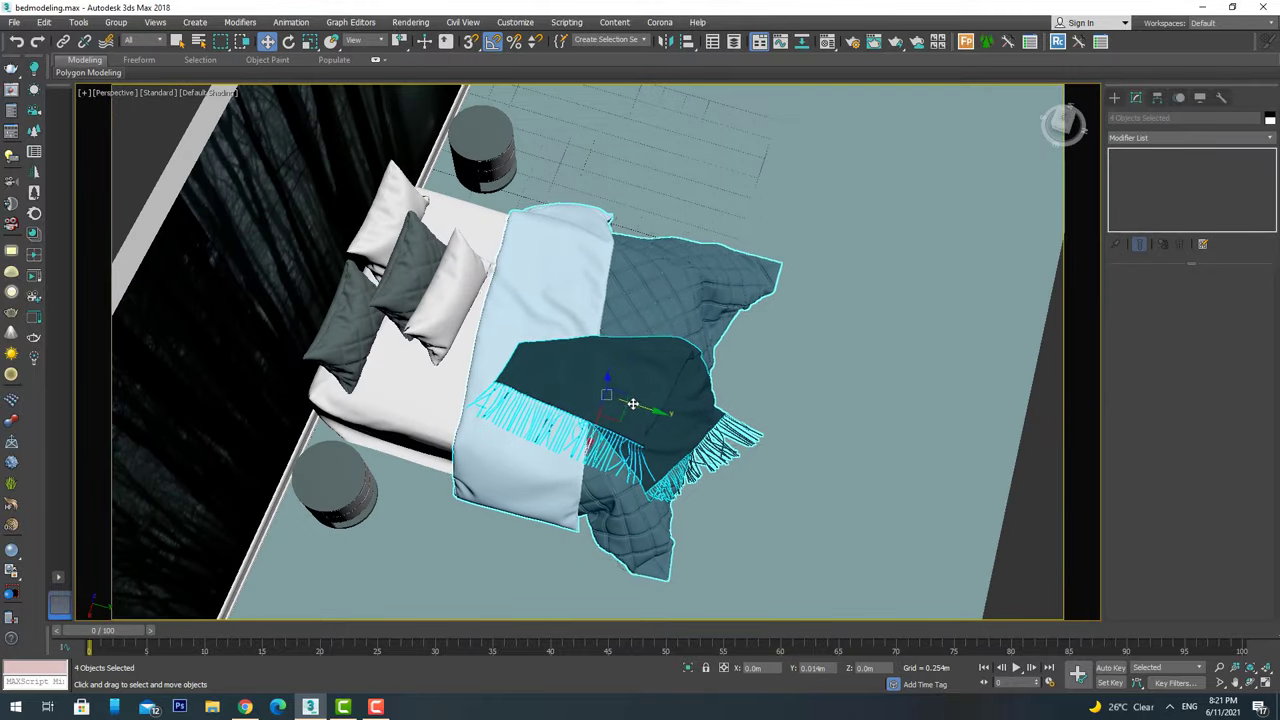
Frame a low view of the bed and forest wall and start a Corona test render.
middle_click_drag(633, 403, 613, 332, "alt")
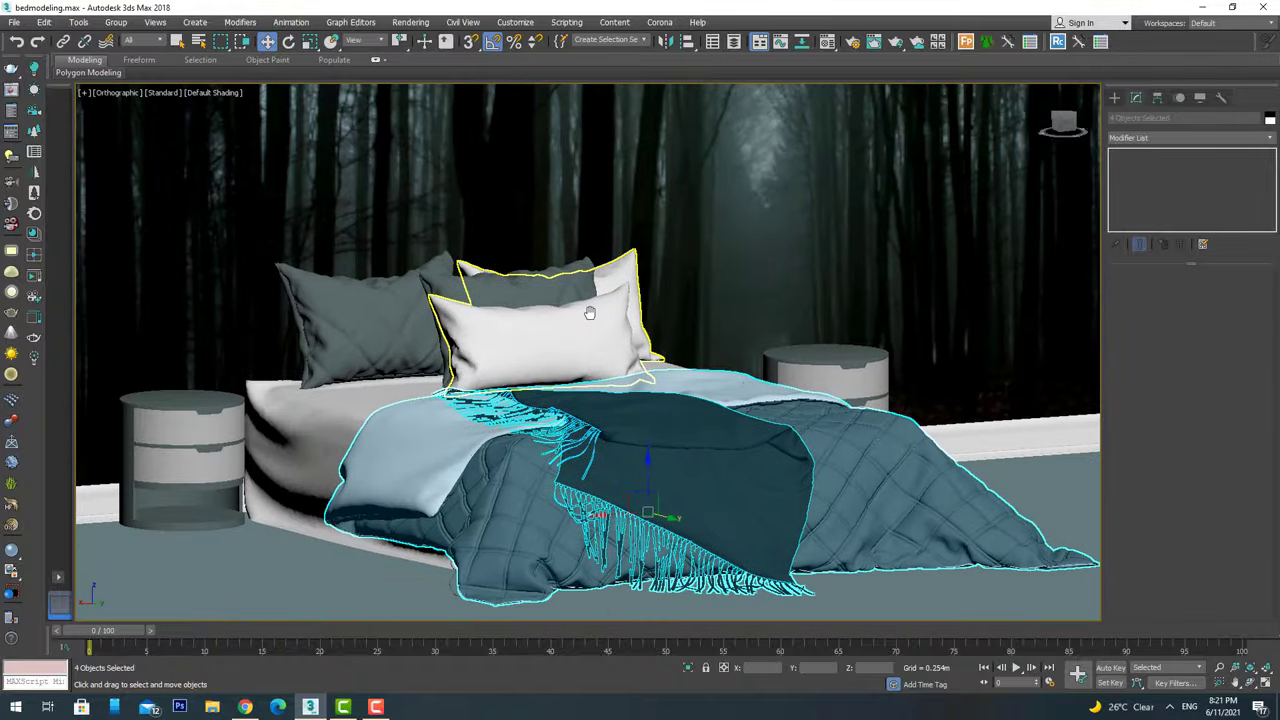
middle_click_drag(590, 313, 540, 300)
left_click(797, 414)
key("shift+q")
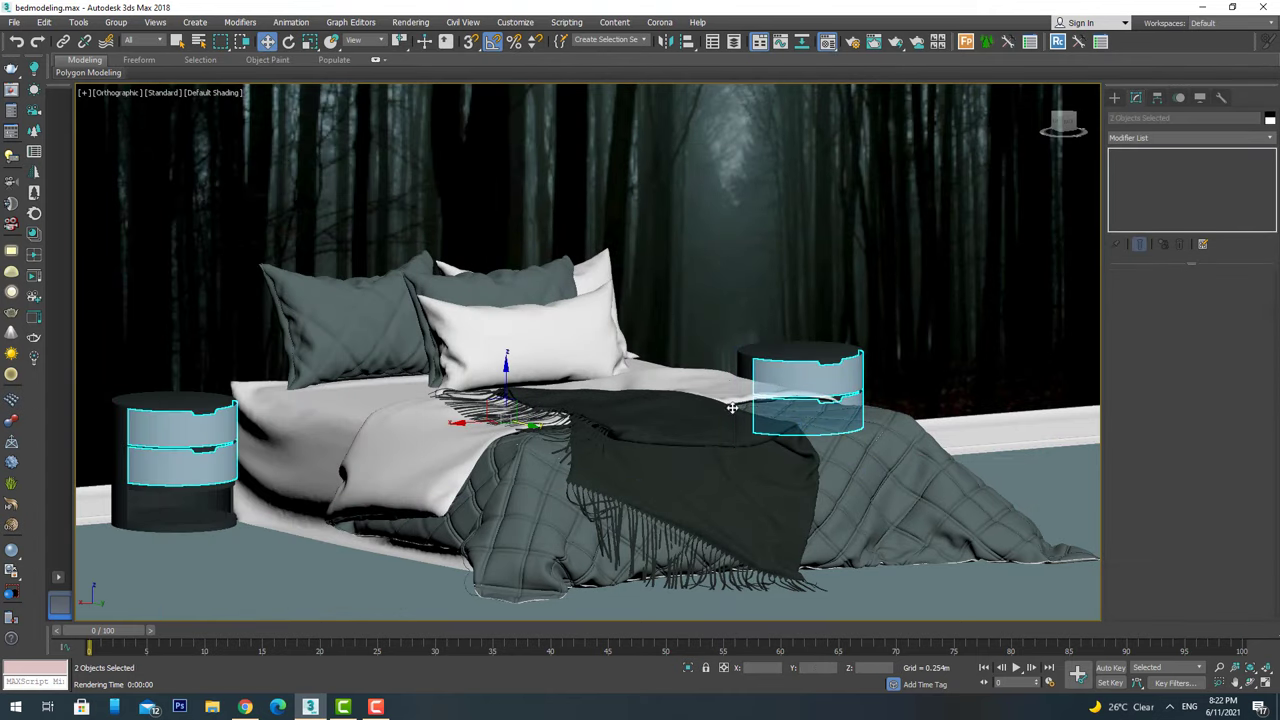
Select the front pillow and the blanket on the bed.
left_click(620, 342)
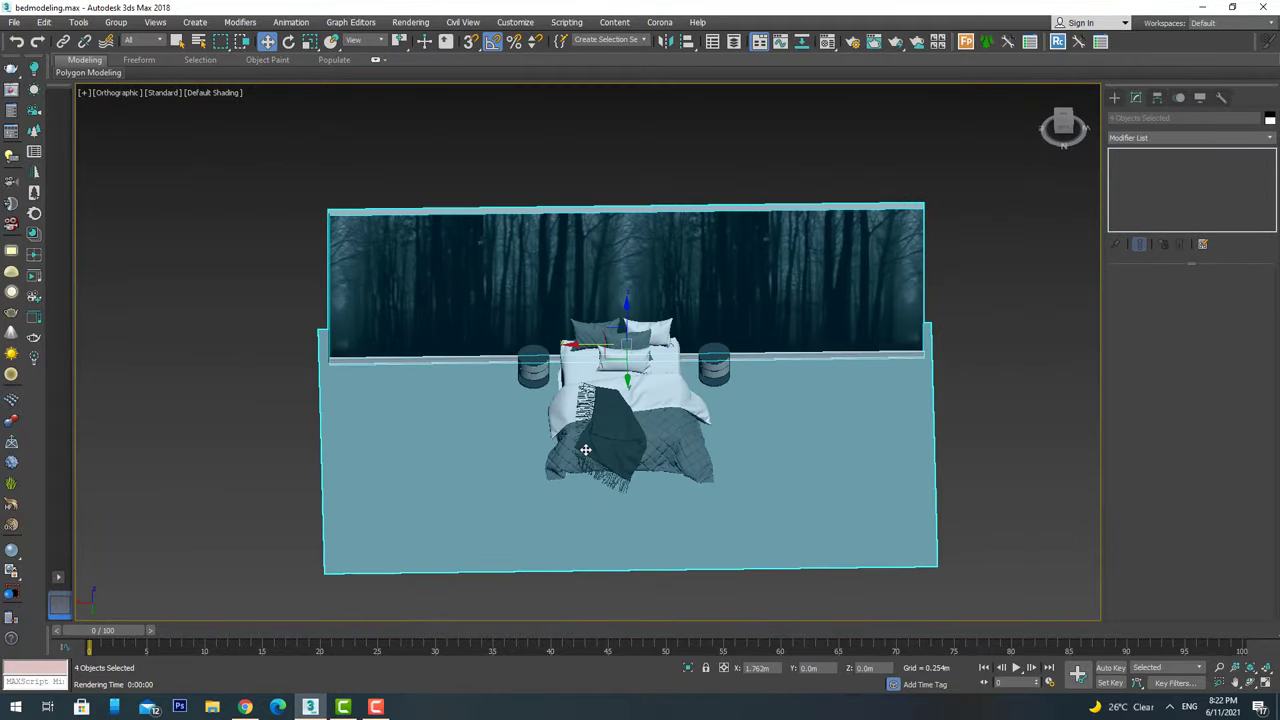
left_click(586, 443)
scroll(586, 443, "up", 5)
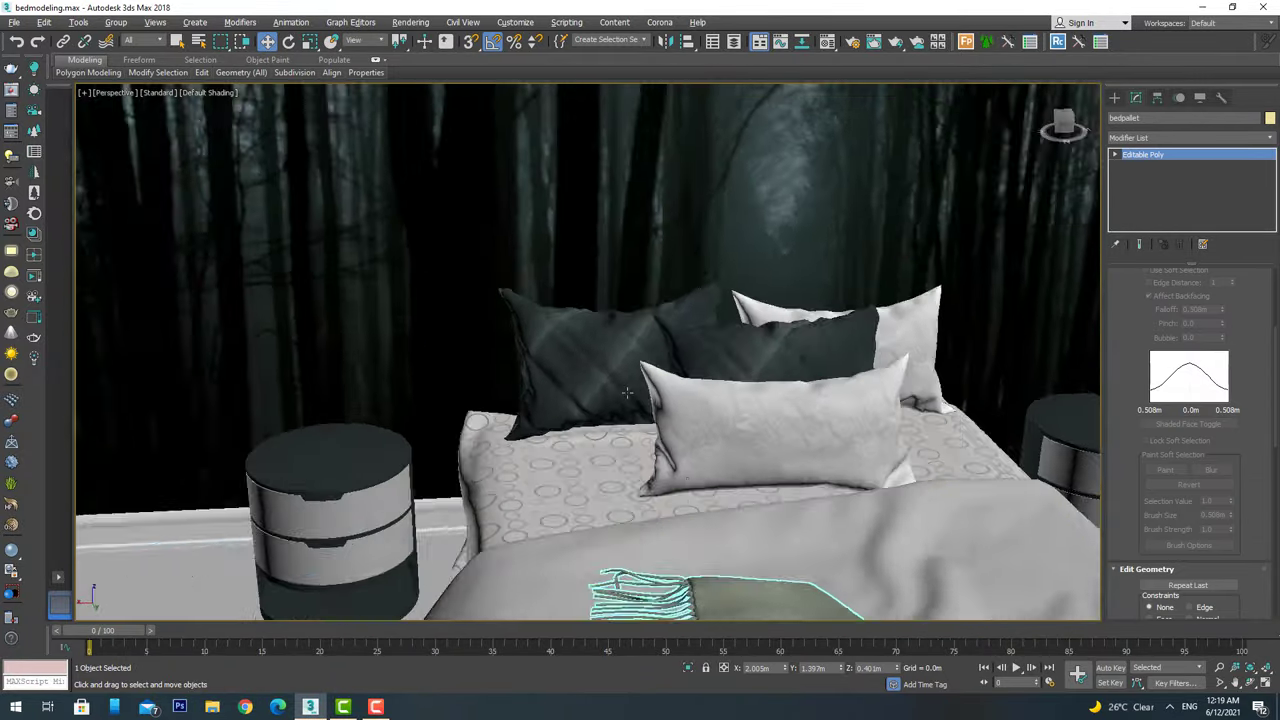
Render the pillow close-up in Corona and zoom around the frame buffer to inspect the fabrics.
key("shift+q")
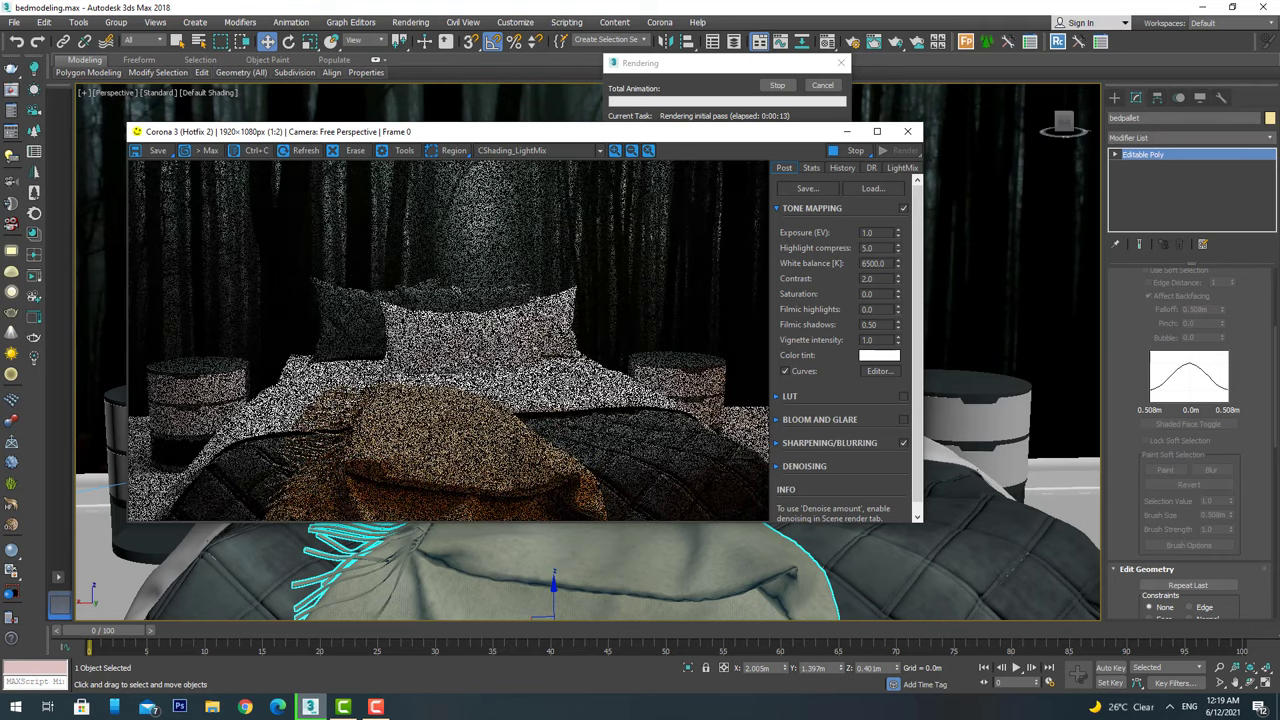
scroll(336, 386, "up", 1)
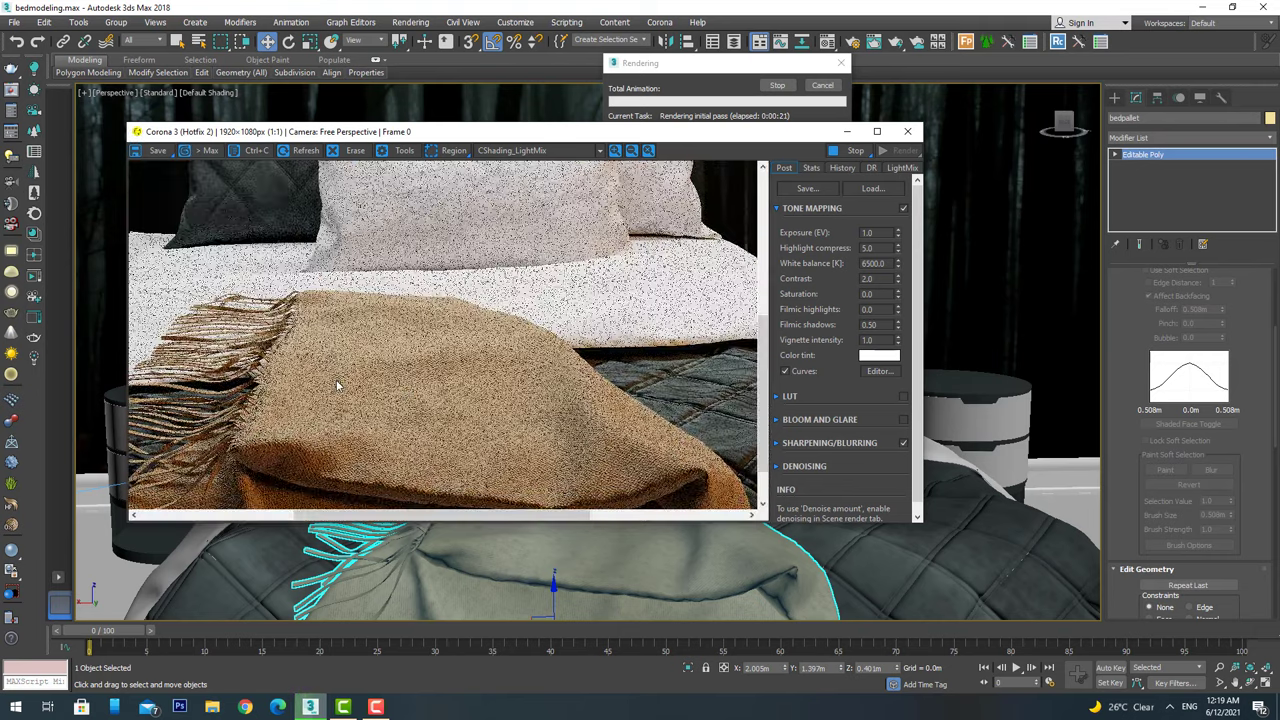
scroll(336, 386, "down", 1)
scroll(481, 452, "up", 1)
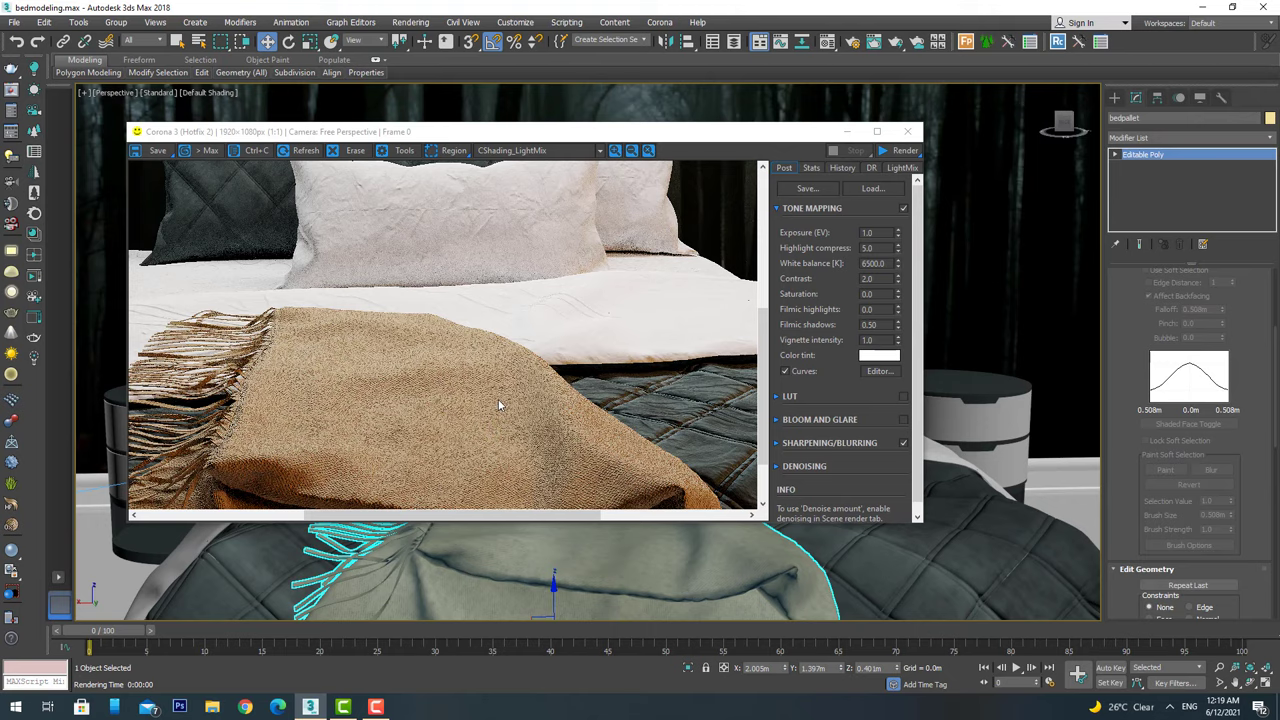
scroll(500, 410, "down", 1)
scroll(530, 297, "up", 1)
scroll(530, 297, "up", 1)
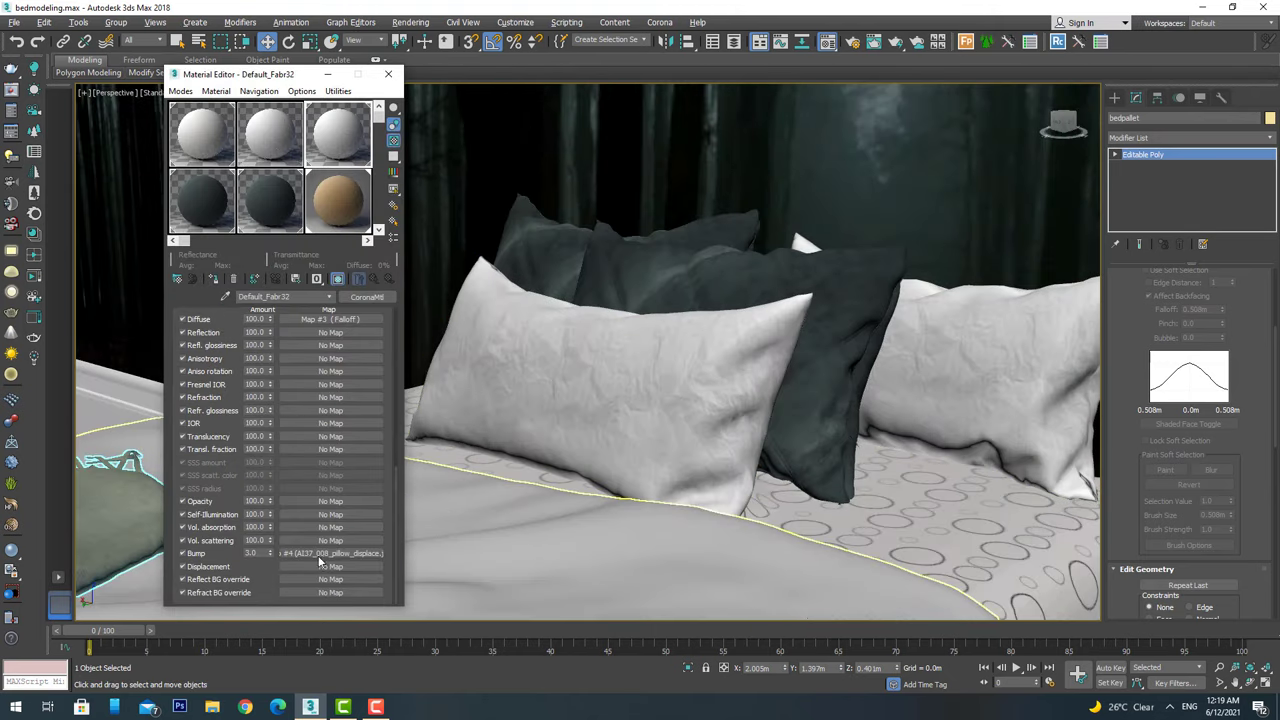
Preview the pillow's crumpled bump bitmap, then close the Material Editor.
left_click(318, 557)
left_click(345, 452)
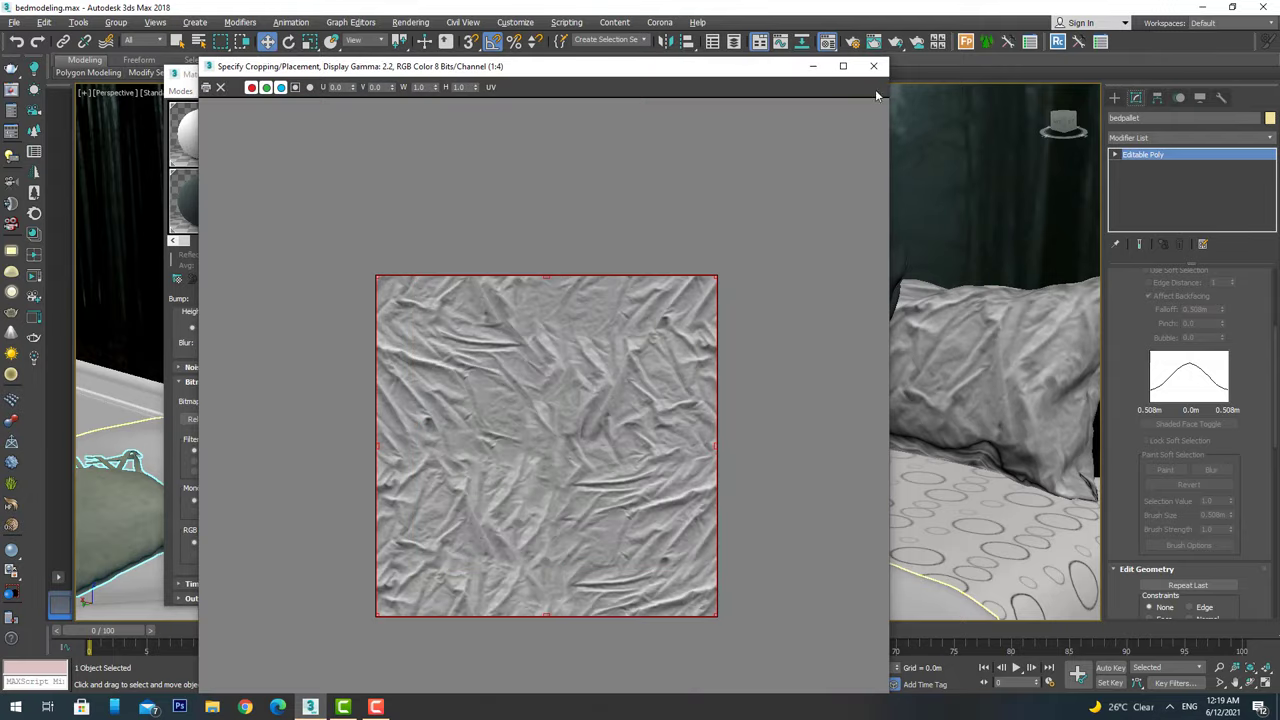
left_click(873, 66)
left_click(388, 74)
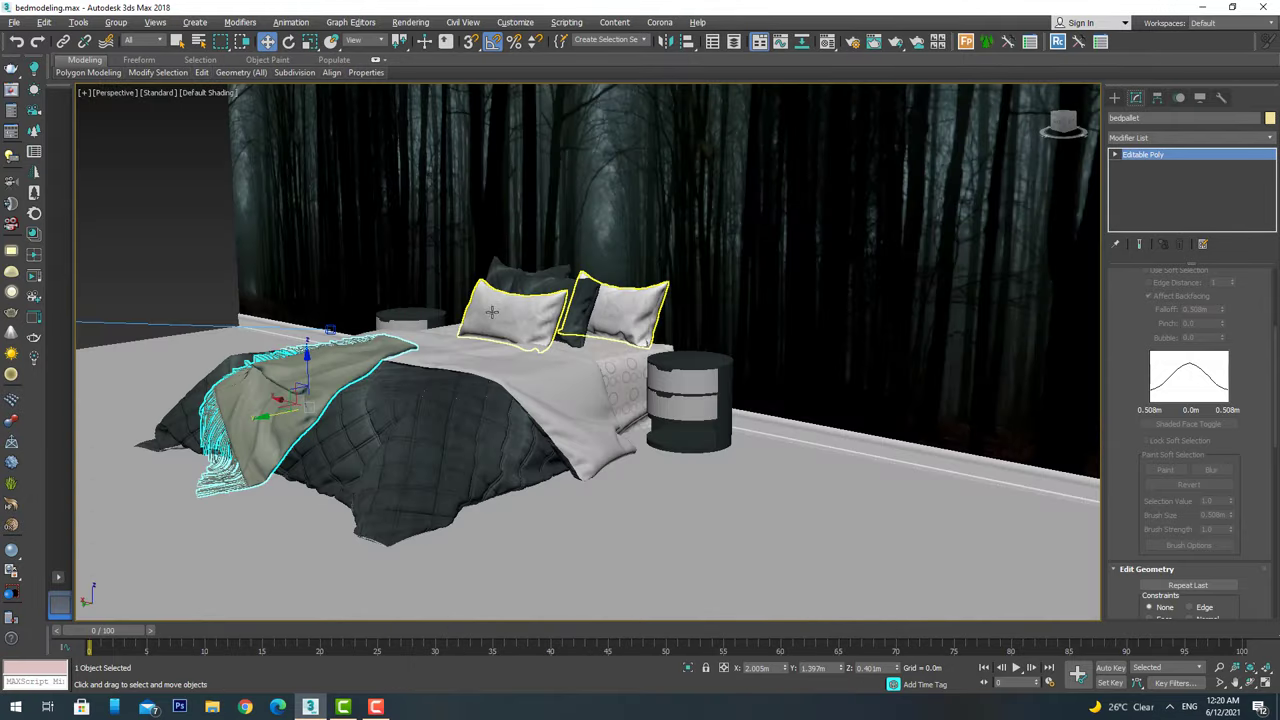
Orbit around the bed and select the forest wall, floor and left bedside table.
mouse_move(640, 460)
middle_mouse_down("alt")
mouse_move(563, 466)
mouse_move(608, 500)
mouse_move(614, 457)
mouse_move(492, 353)
mouse_move(556, 461)
mouse_move(500, 446)
mouse_move(834, 453)
middle_mouse_up("alt")
left_click(1013, 305)
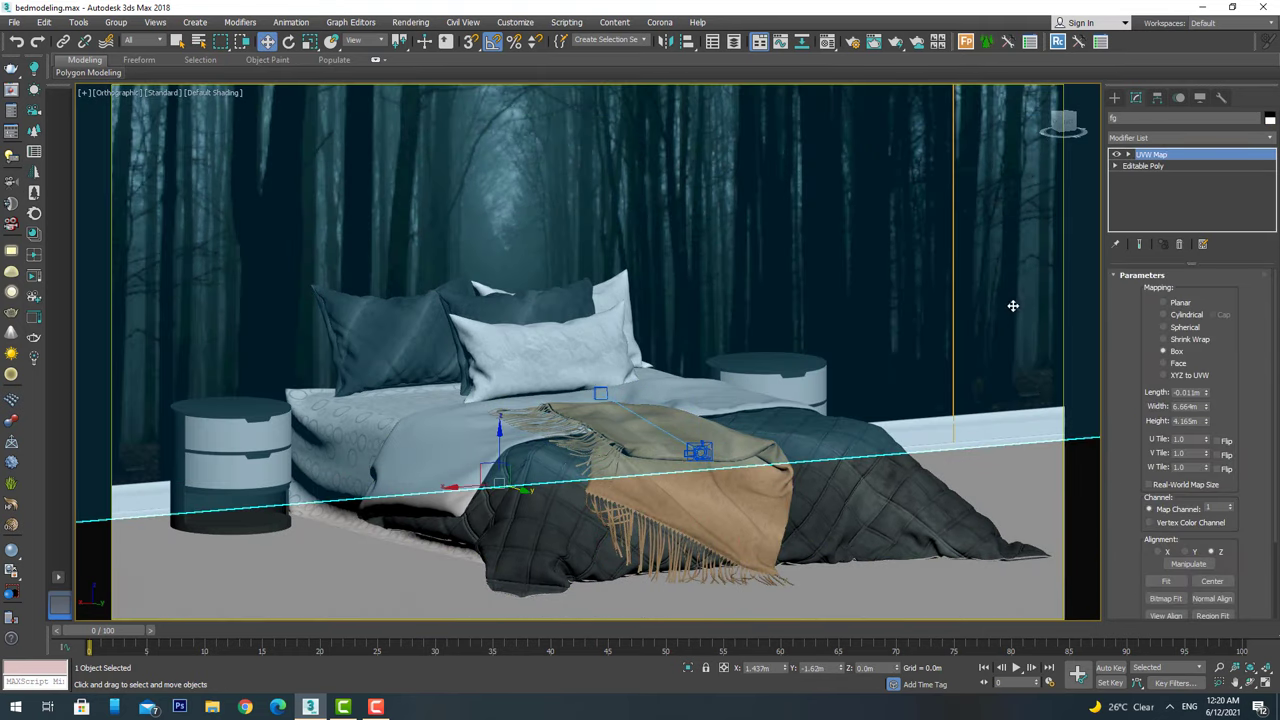
left_click(432, 584)
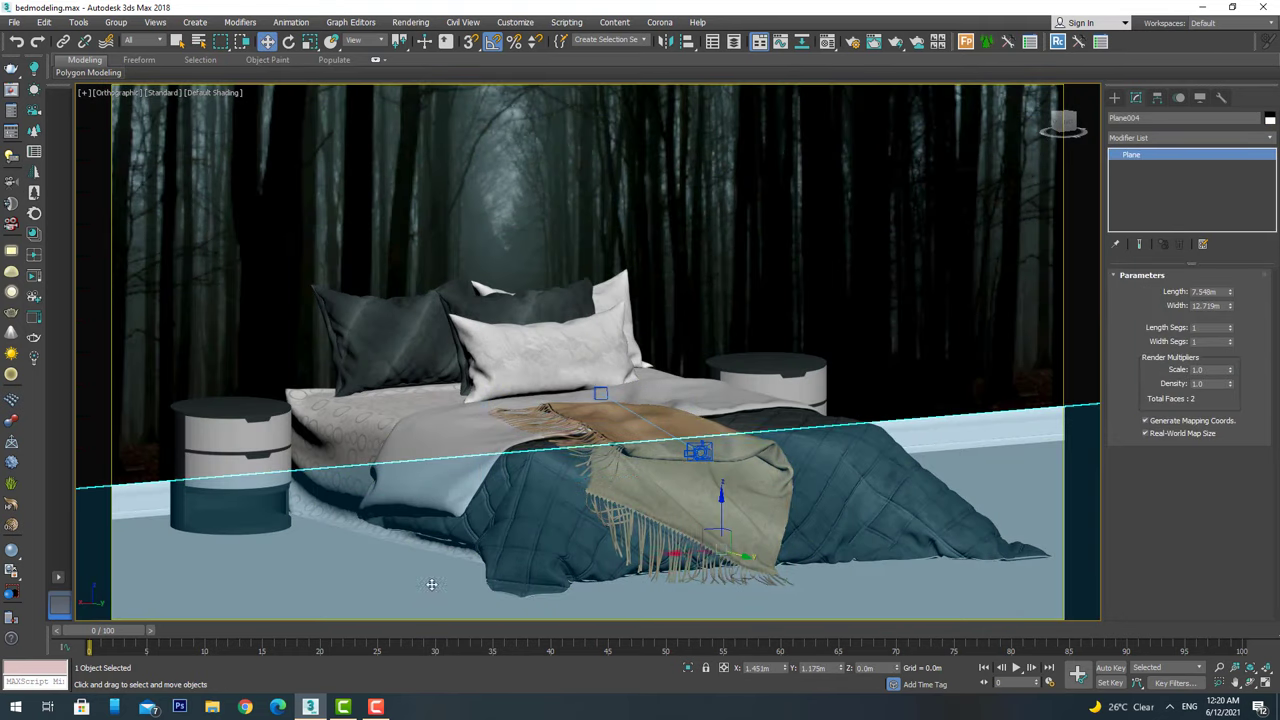
left_click(260, 510)
Render the full bed scene in Corona, inspect it by zooming and panning, then close the frame buffer.
key("shift+q")
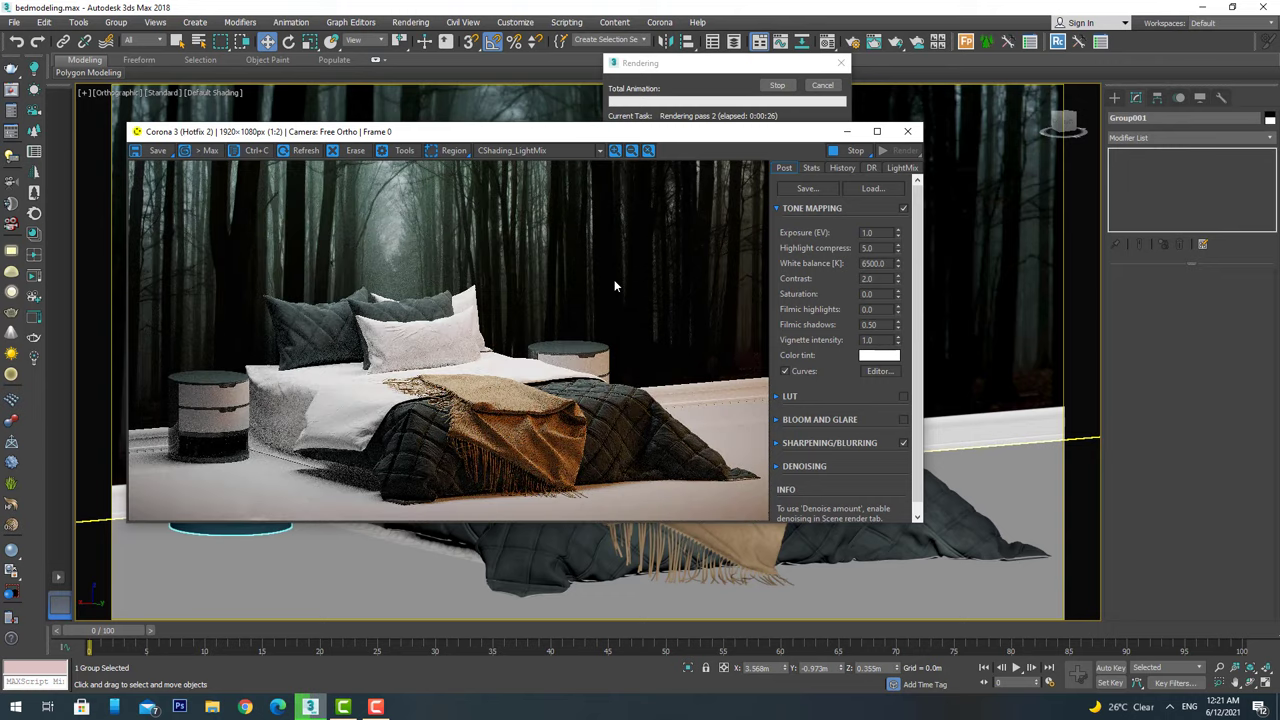
scroll(614, 279, "up", 5)
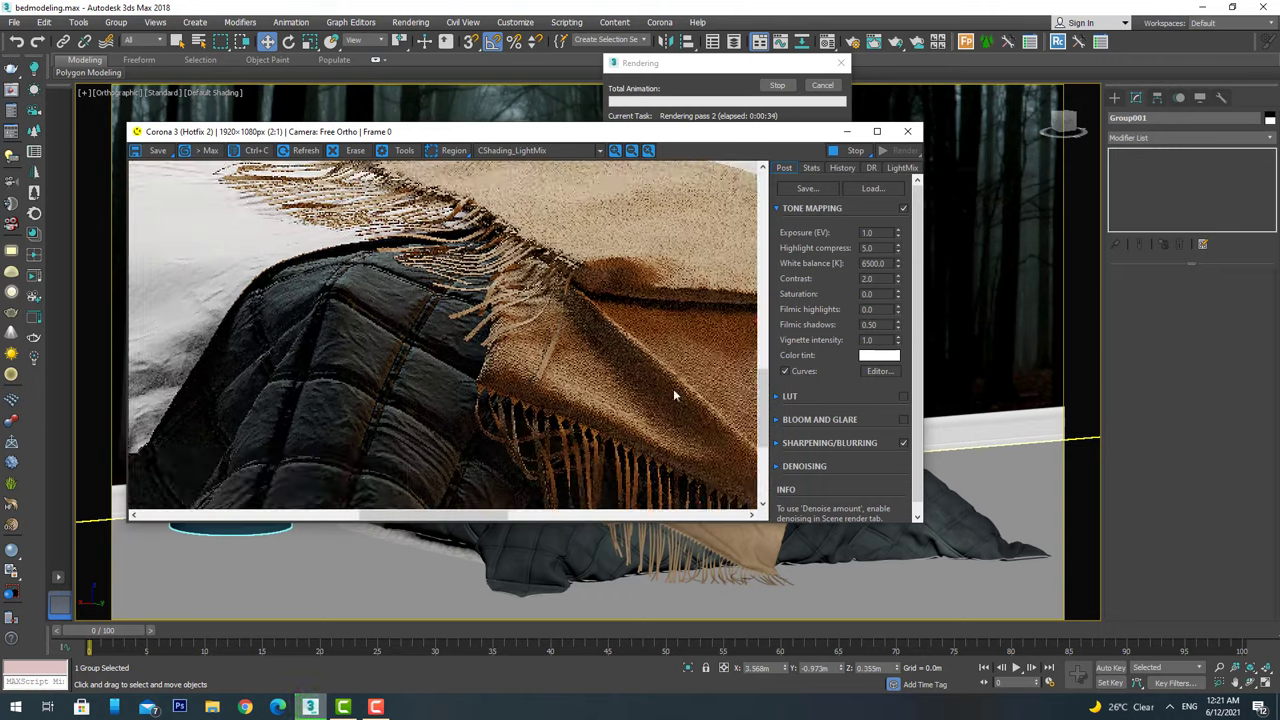
left_click_drag(673, 388, 265, 357)
scroll(508, 300, "down", 2)
scroll(508, 310, "down", 2)
scroll(510, 336, "up", 3)
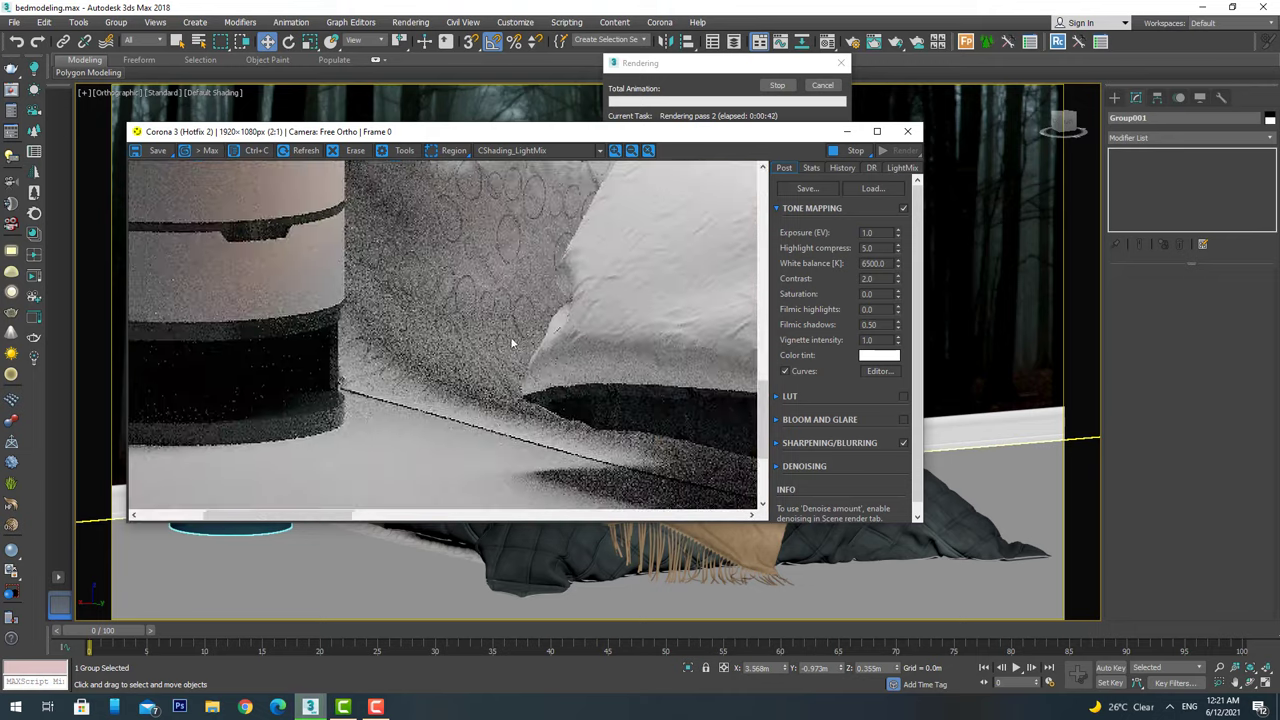
scroll(487, 325, "down", 2)
scroll(586, 306, "up", 3)
scroll(494, 332, "down", 2)
scroll(468, 332, "up", 2)
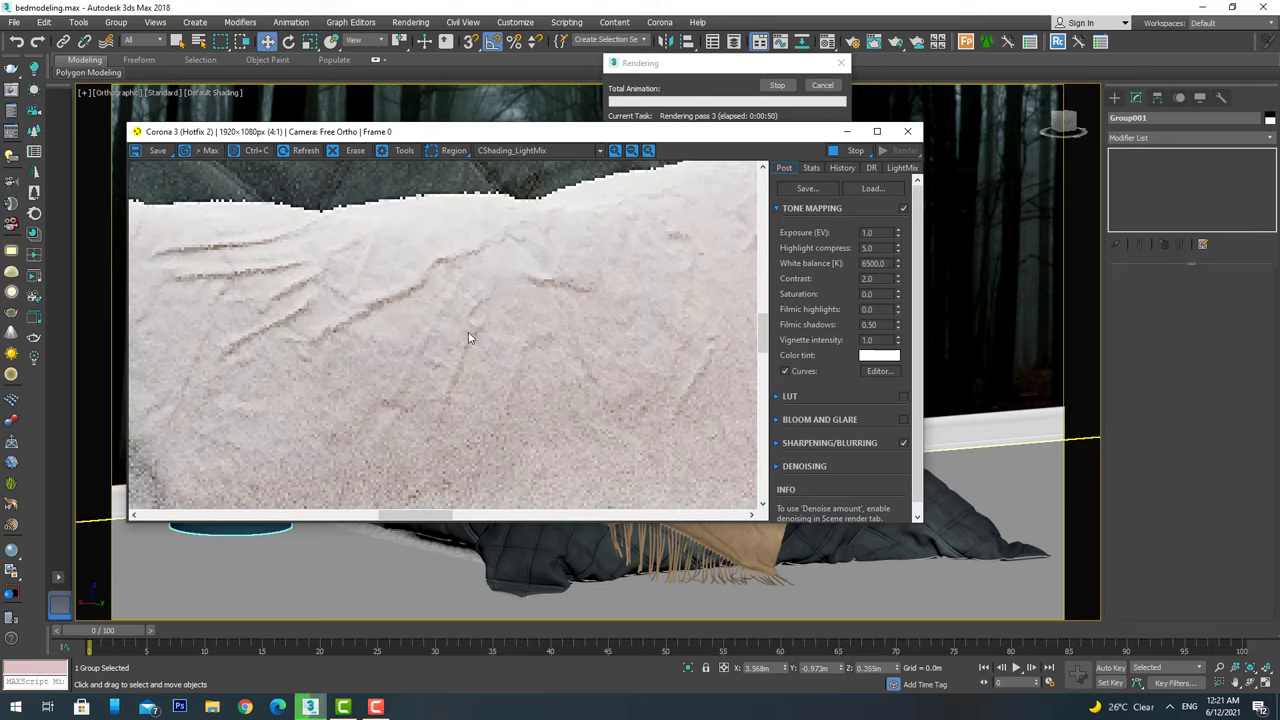
scroll(454, 333, "down", 2)
scroll(454, 330, "down", 2)
scroll(445, 329, "up", 2)
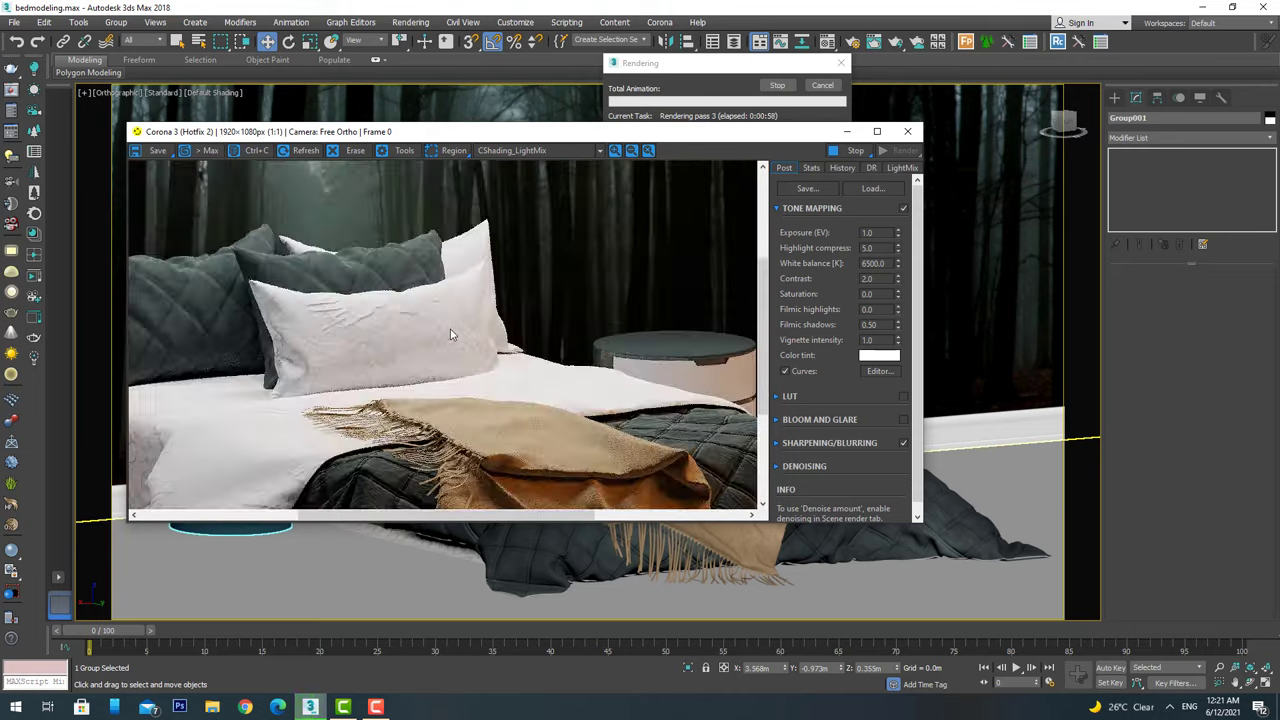
scroll(420, 315, "down", 2)
scroll(401, 302, "up", 1)
scroll(366, 292, "down", 2)
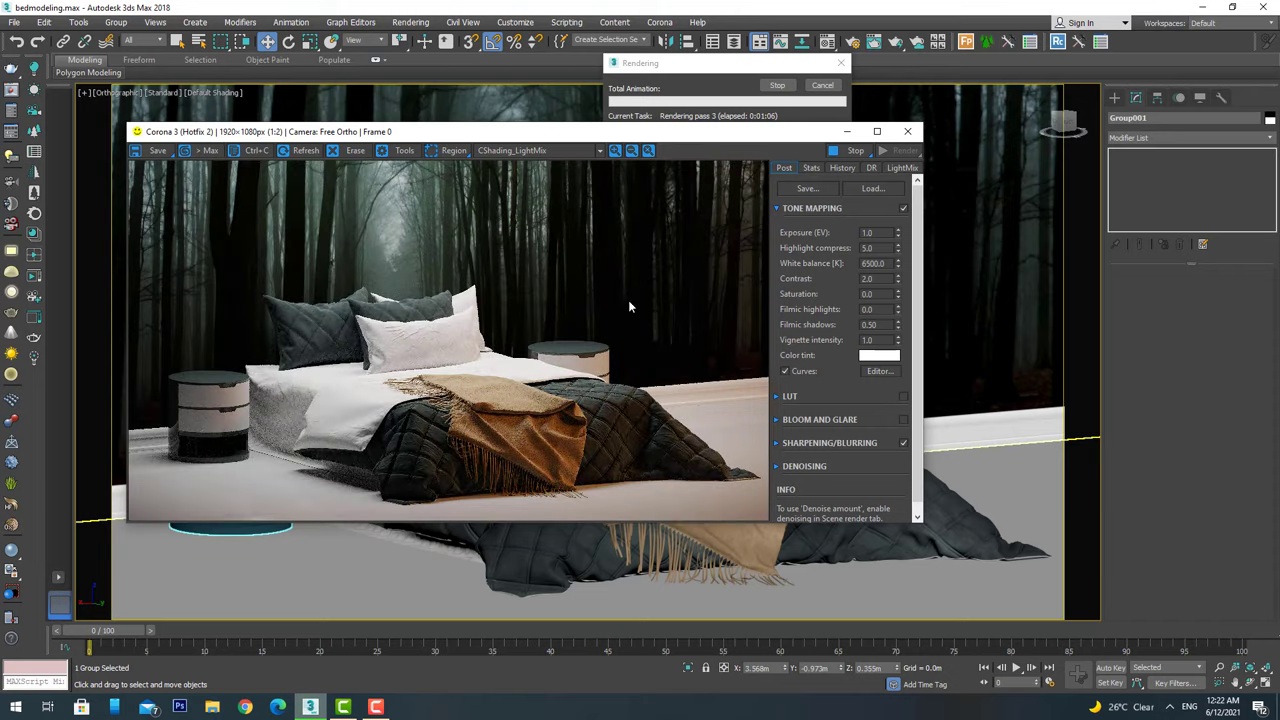
left_click(908, 133)
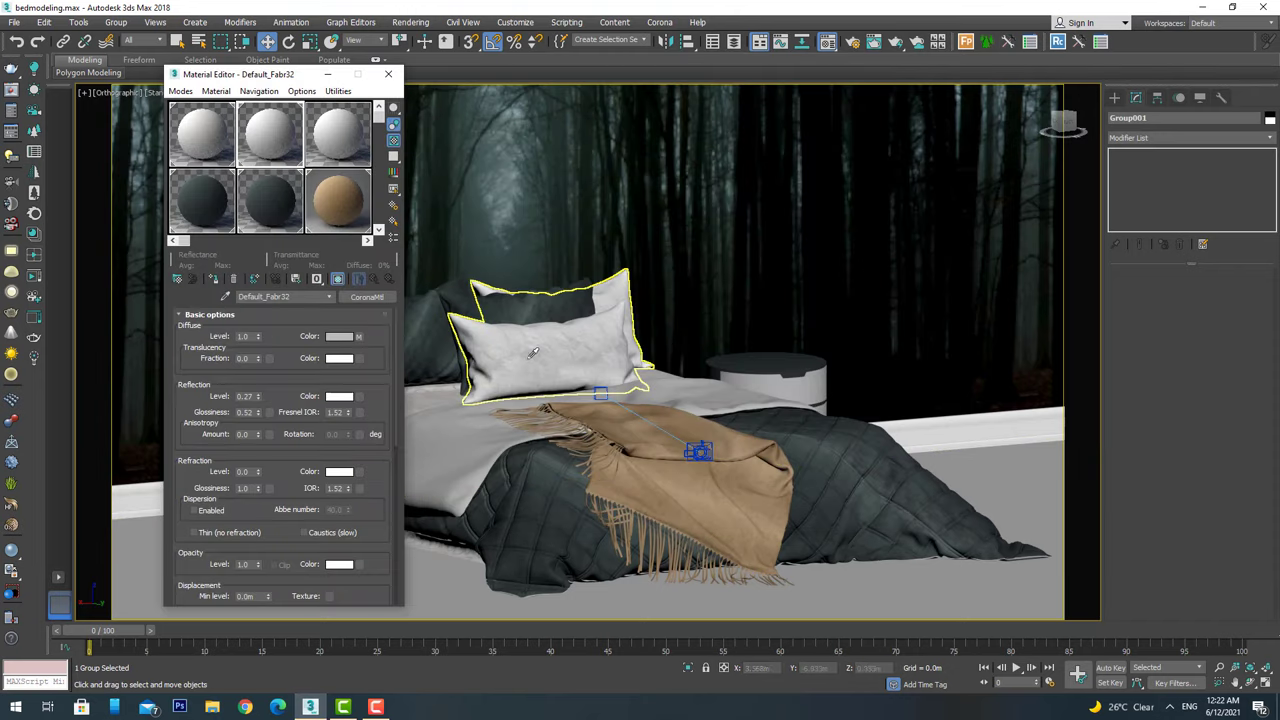
Inspect the pillow material's crumple Falloff diffuse map, then return to the pillow material.
left_click(357, 337)
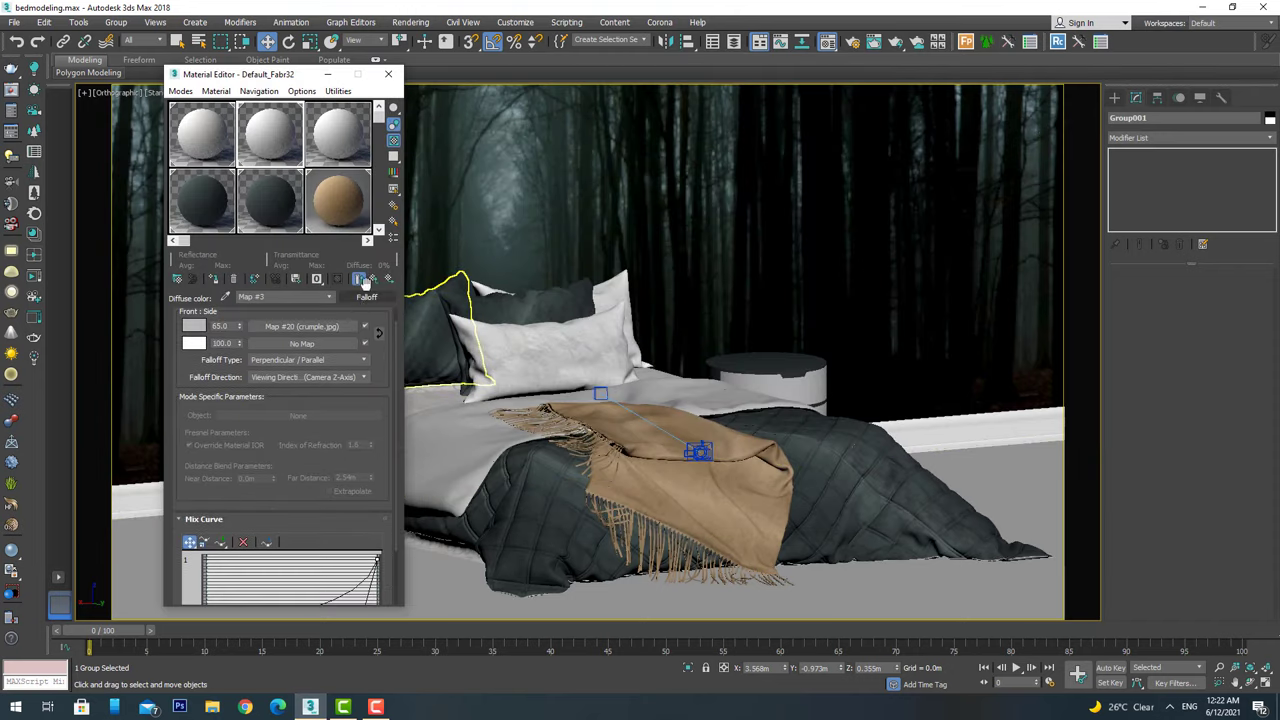
left_click(359, 279)
scroll(250, 560, "down", 5)
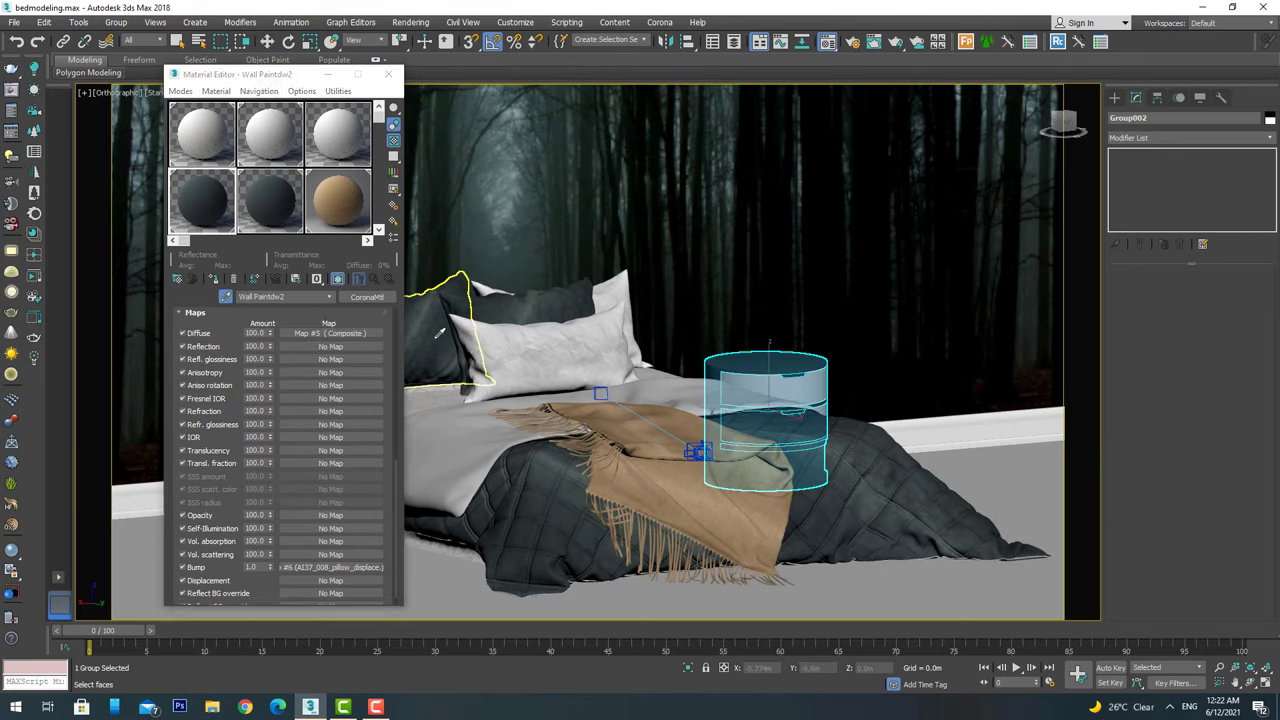
Review Wall Paintdw2's Composite layers and preview the second layer's mask bitmap, then close the Material Editor.
left_click(330, 335)
left_click(359, 279)
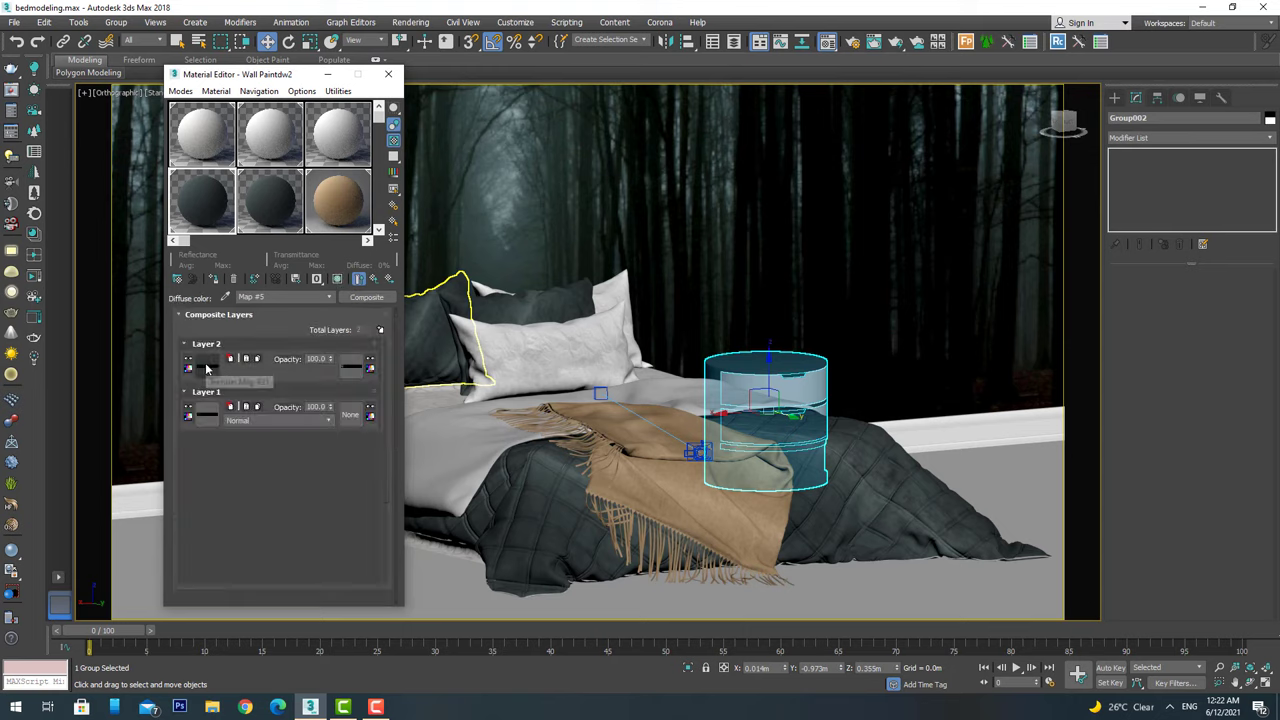
left_click(365, 394)
left_click(355, 520)
left_click(726, 67)
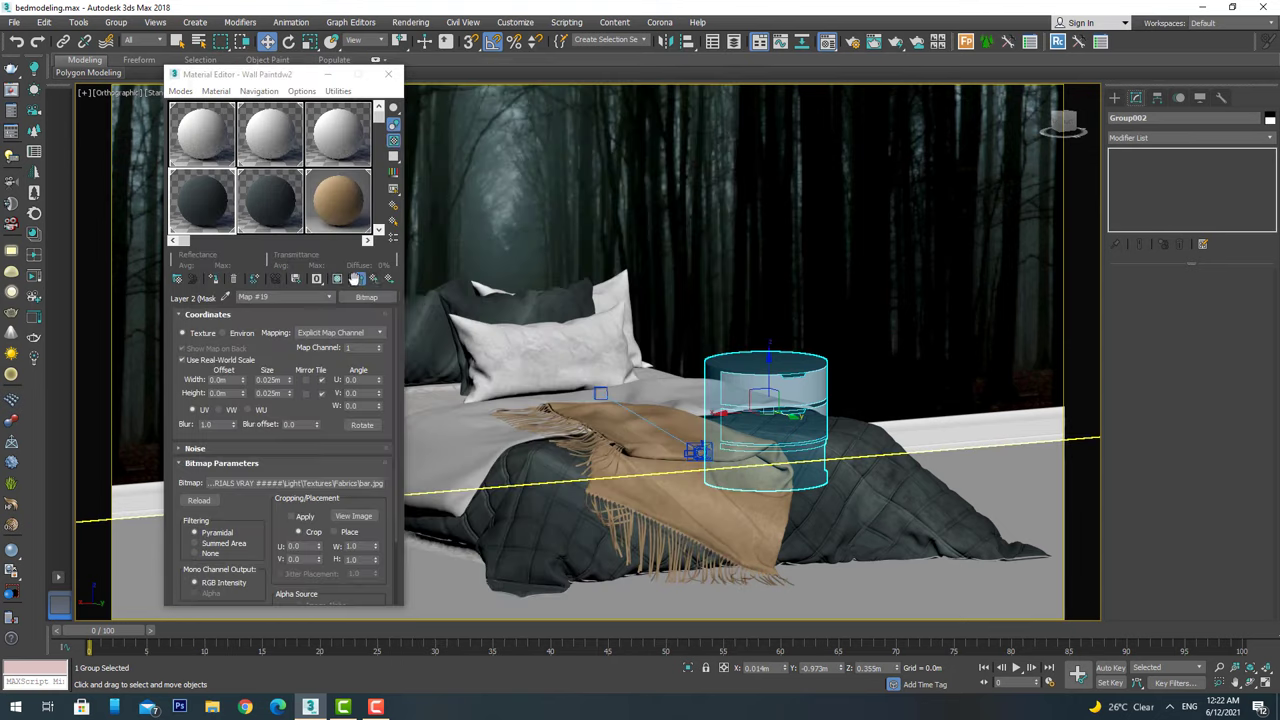
left_click(359, 279)
left_click(390, 74)
left_click(995, 418)
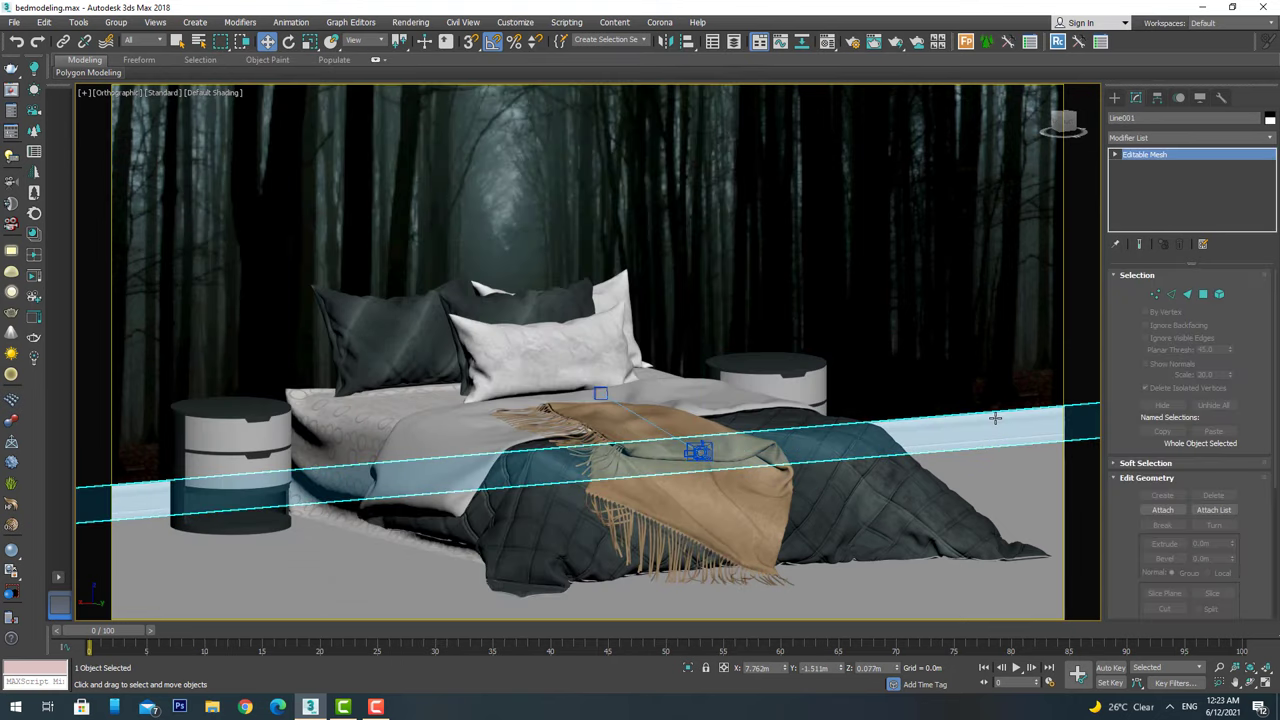
Render the bed scene with Corona (Shift+Q) and zoom the frame buffer to check pillows and blanket.
key("shift+q")
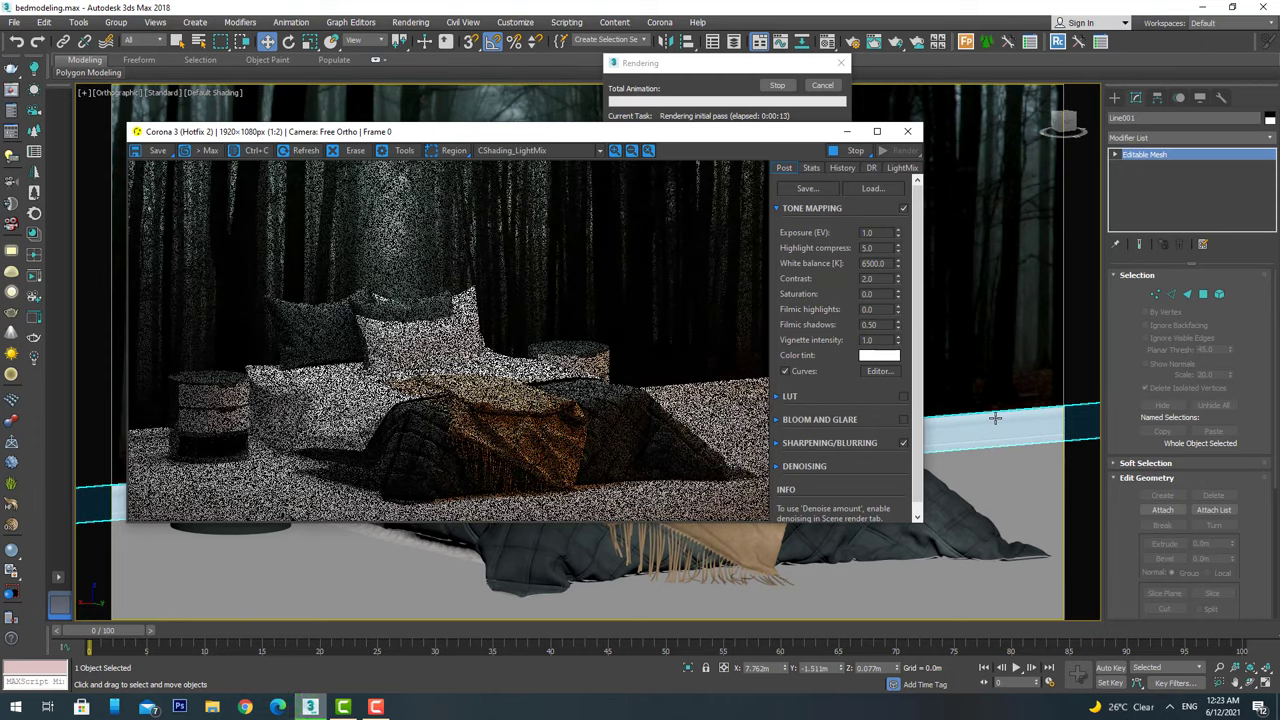
scroll(543, 286, "down", 1)
scroll(450, 340, "up", 3)
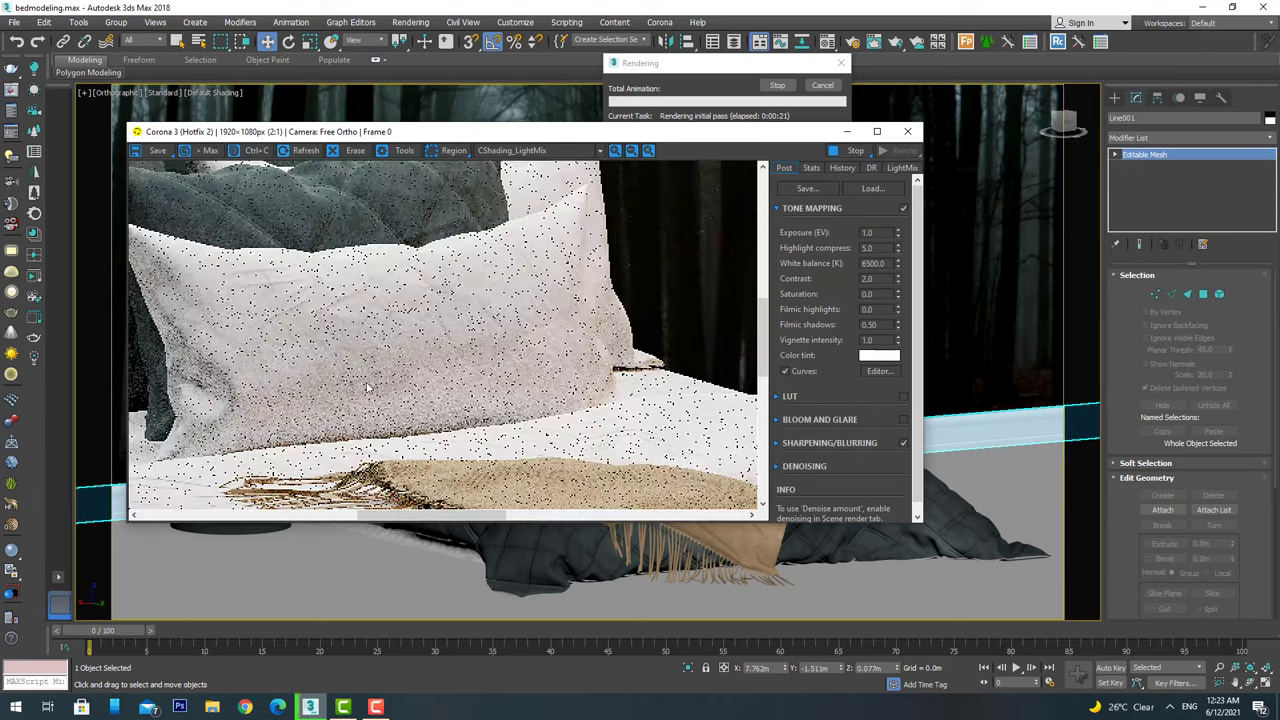
scroll(365, 375, "up", 1)
scroll(363, 364, "down", 2)
scroll(436, 229, "up", 2)
scroll(495, 403, "down", 2)
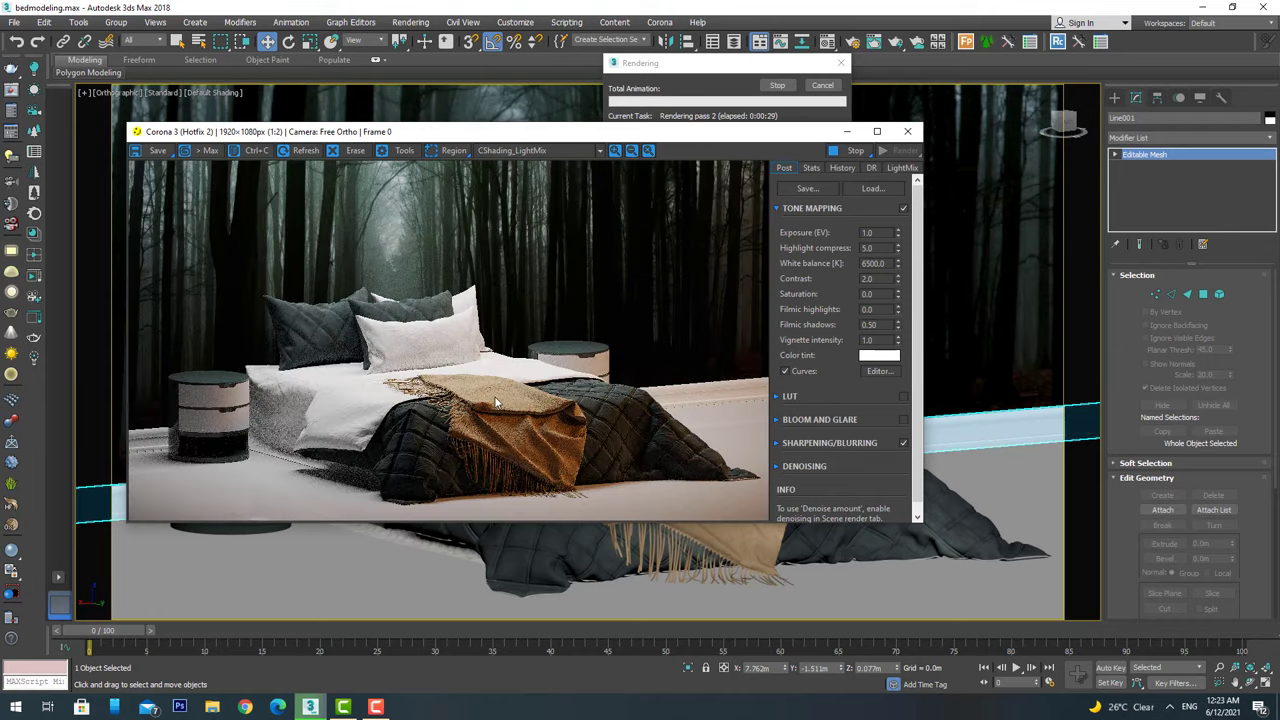
scroll(497, 402, "up", 2)
scroll(310, 365, "down", 1)
scroll(310, 365, "down", 1)
scroll(509, 384, "down", 3)
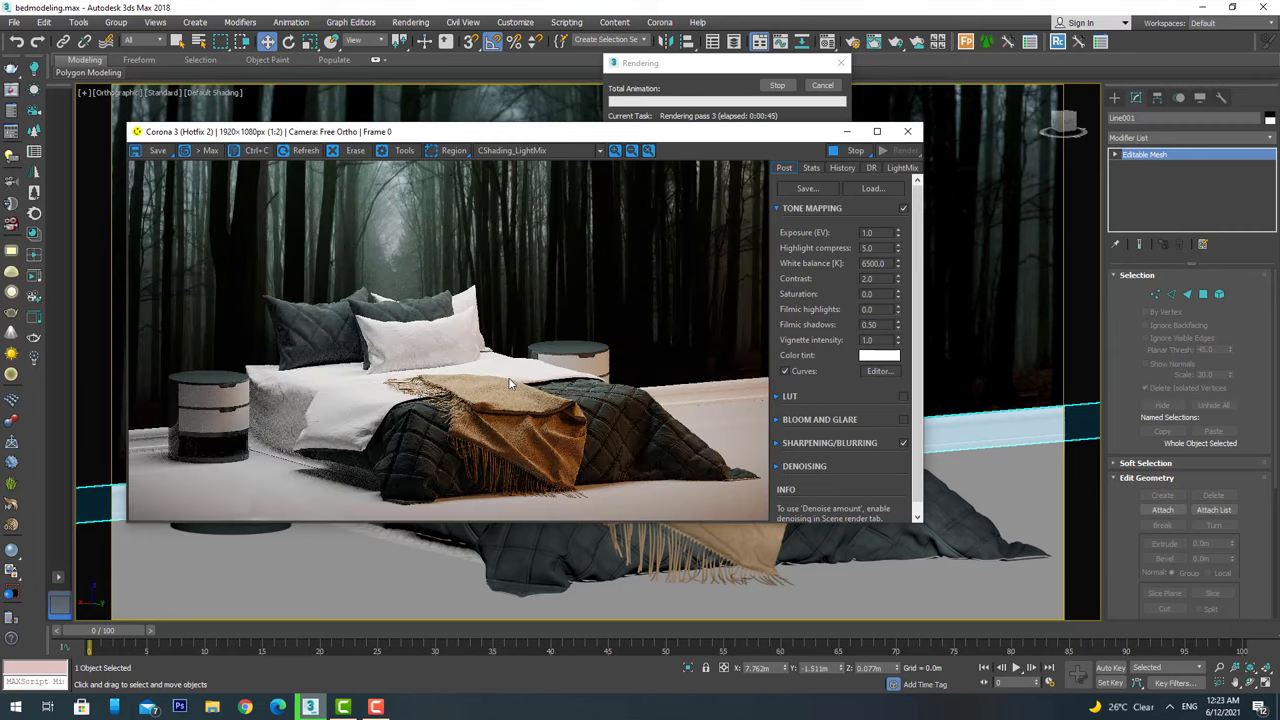
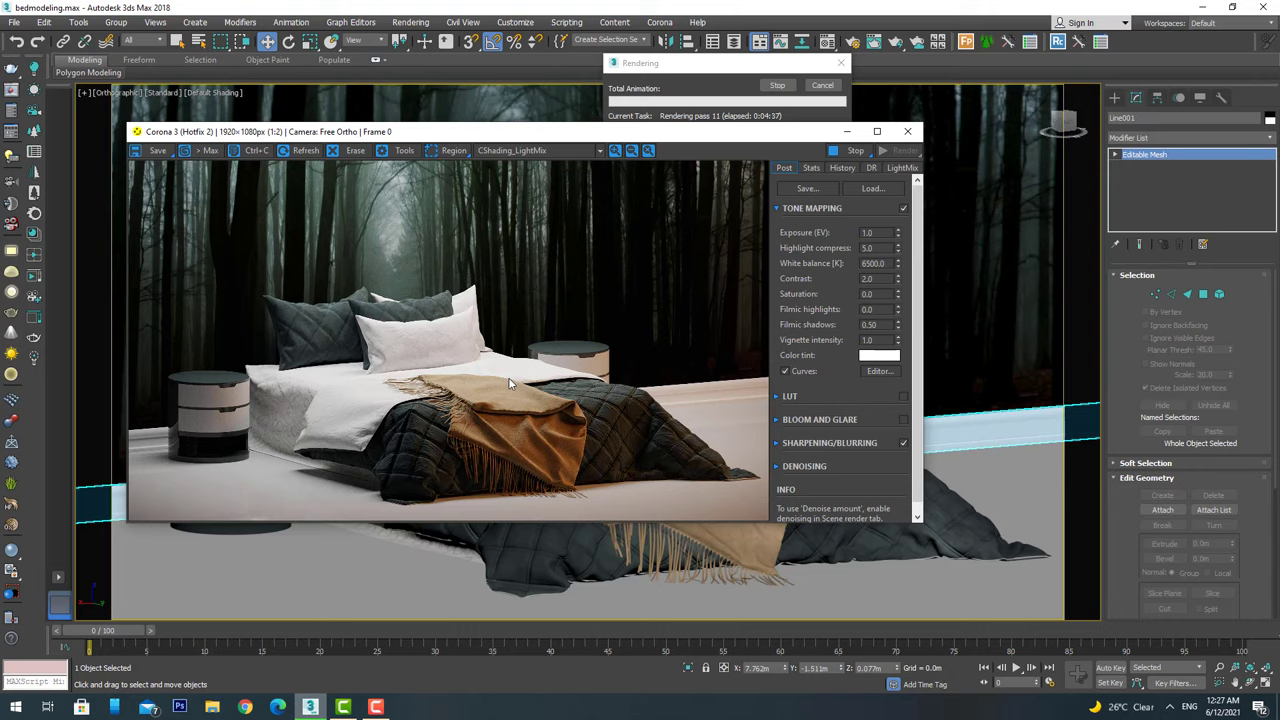
Move the render progress window aside and zoom into the throw's fringe on the render.
left_click_drag(695, 63, 875, 41)
scroll(538, 387, "up", 2)
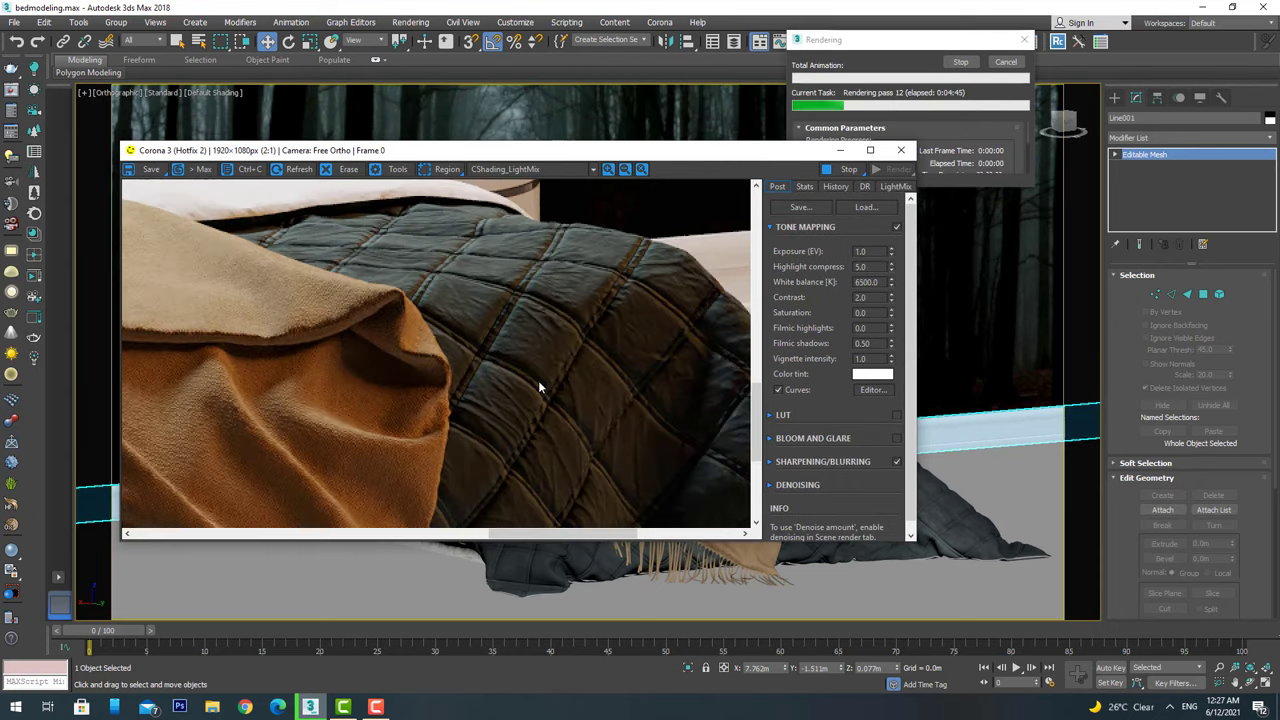
left_click_drag(538, 387, 694, 348)
scroll(546, 245, "up", 1)
scroll(497, 369, "down", 1)
scroll(615, 375, "up", 1)
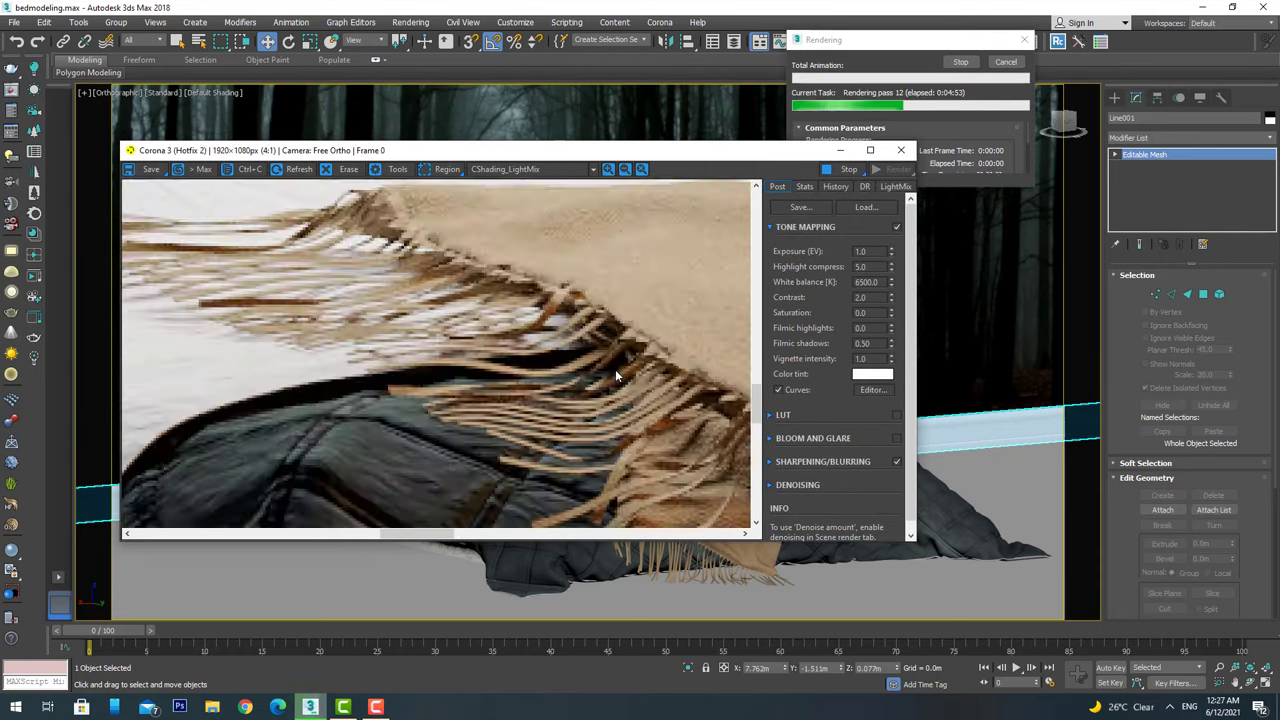
scroll(615, 375, "down", 1)
scroll(574, 311, "down", 1)
scroll(530, 379, "down", 1)
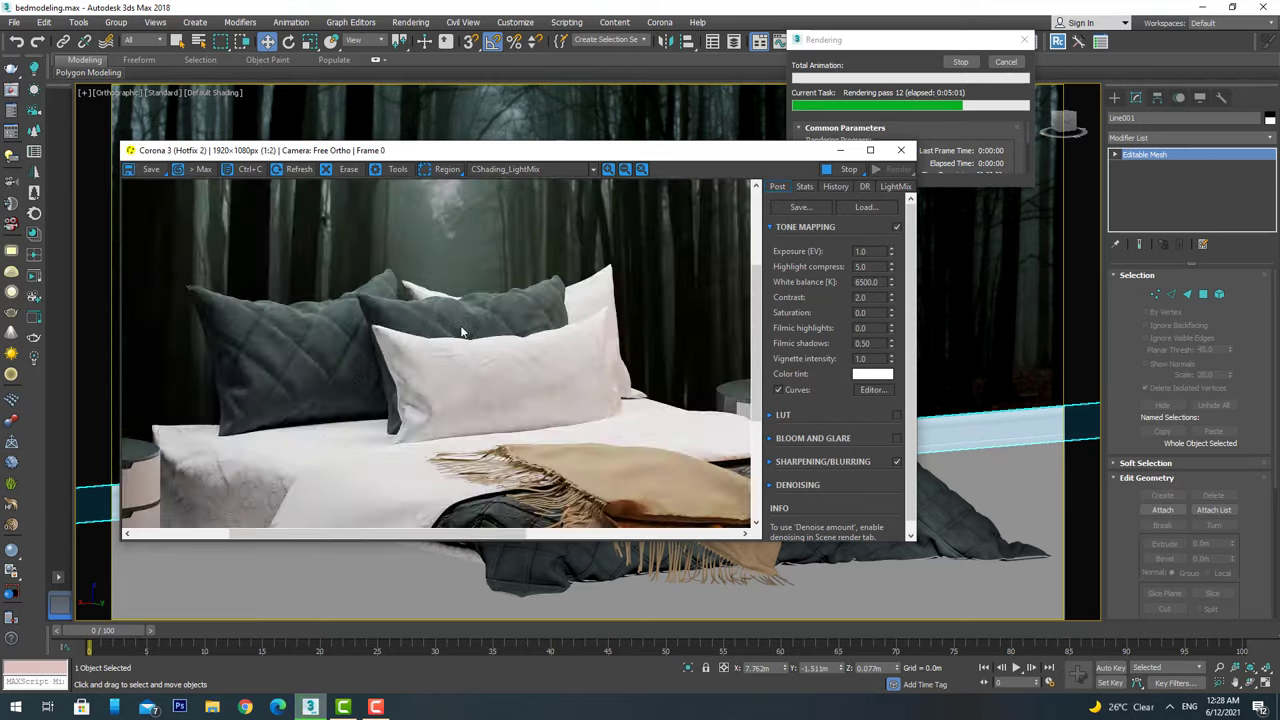
scroll(462, 332, "up", 2)
scroll(505, 304, "down", 3)
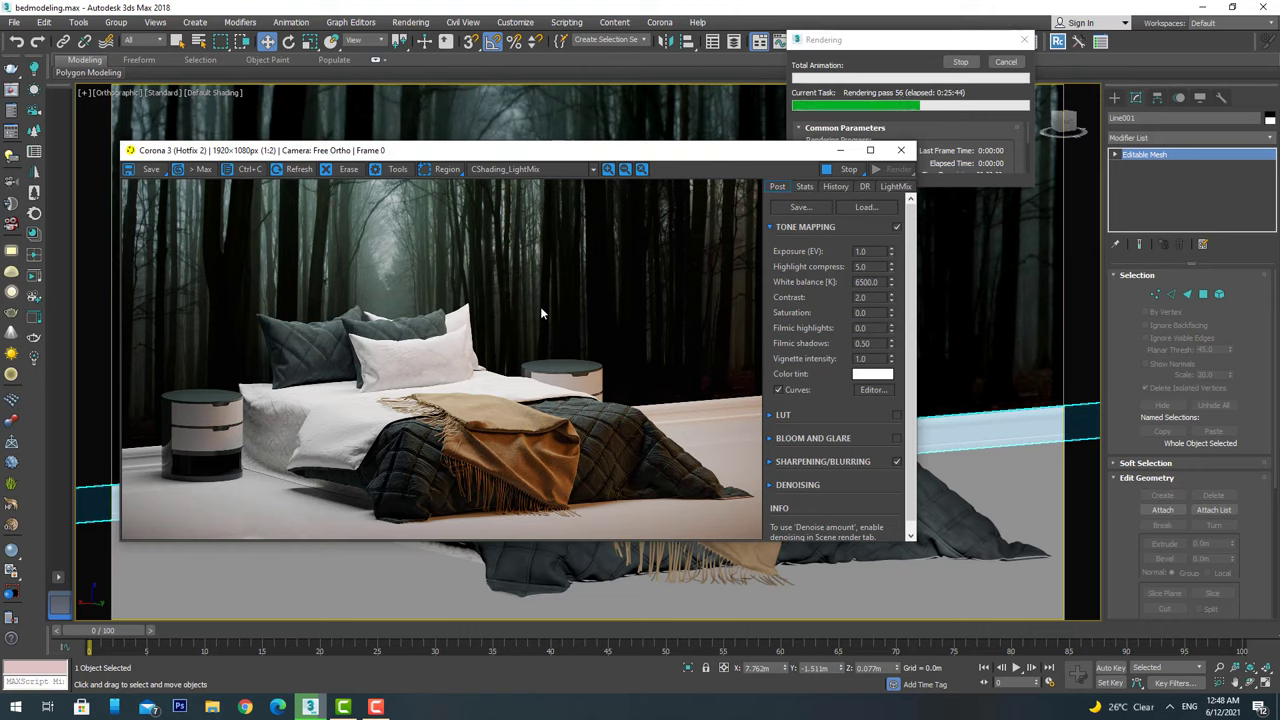
Zoom the progressing render to check the pillows, then bring up the LightMix settings.
scroll(540, 308, "up", 1)
scroll(509, 327, "up", 3)
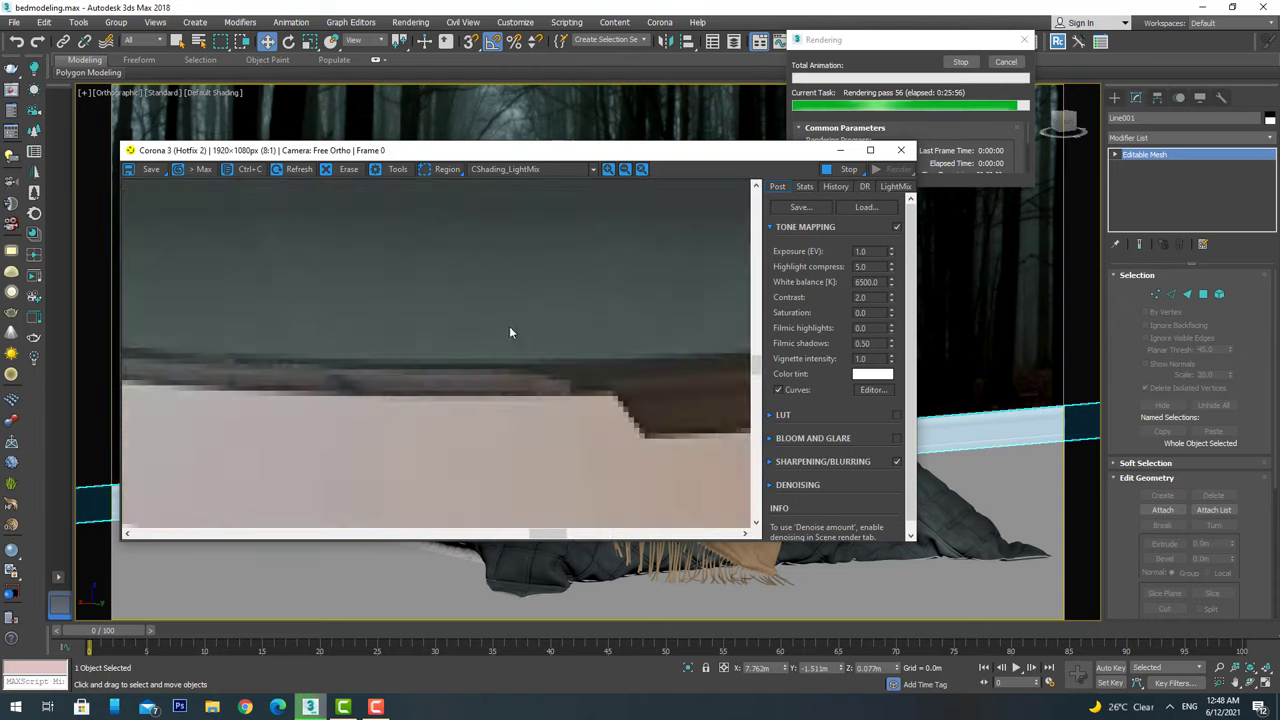
scroll(480, 327, "down", 1)
scroll(400, 325, "down", 2)
scroll(441, 349, "up", 1)
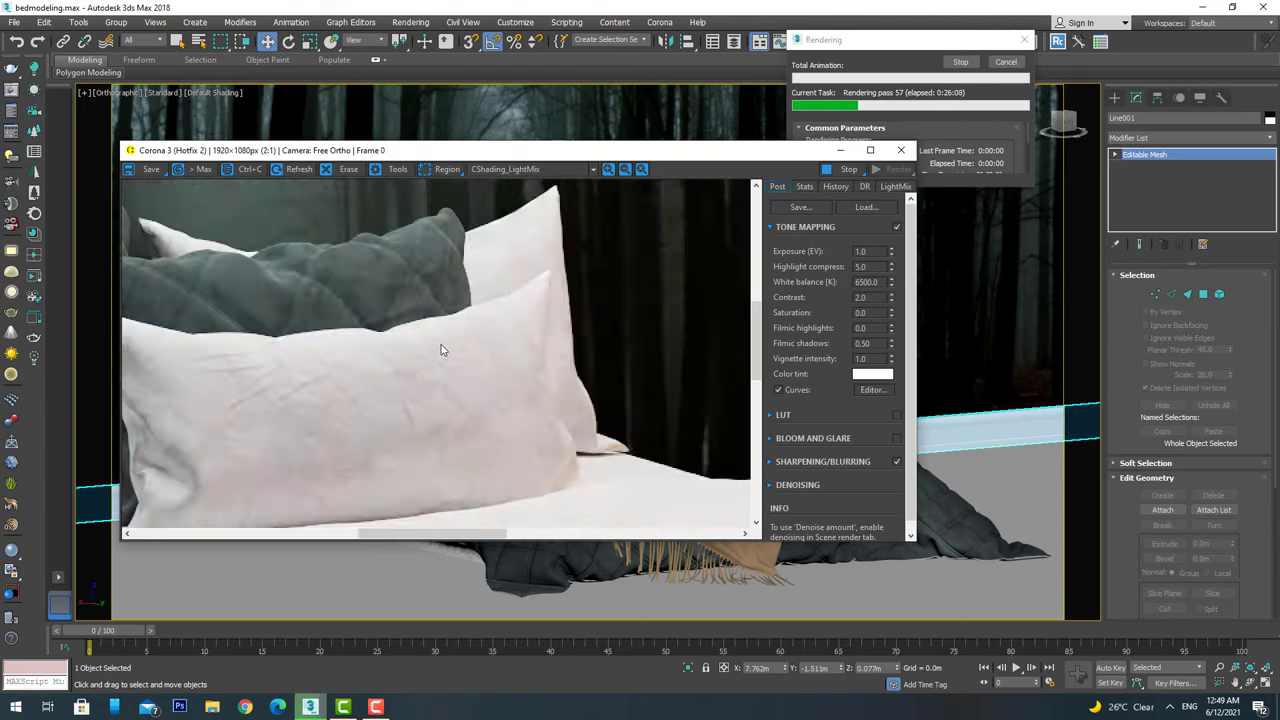
scroll(441, 349, "down", 2)
left_click(882, 187)
Re-enable the second CShading_LightSelect and zoom into the pillow and throw to inspect the full-brightness render.
left_click(775, 219)
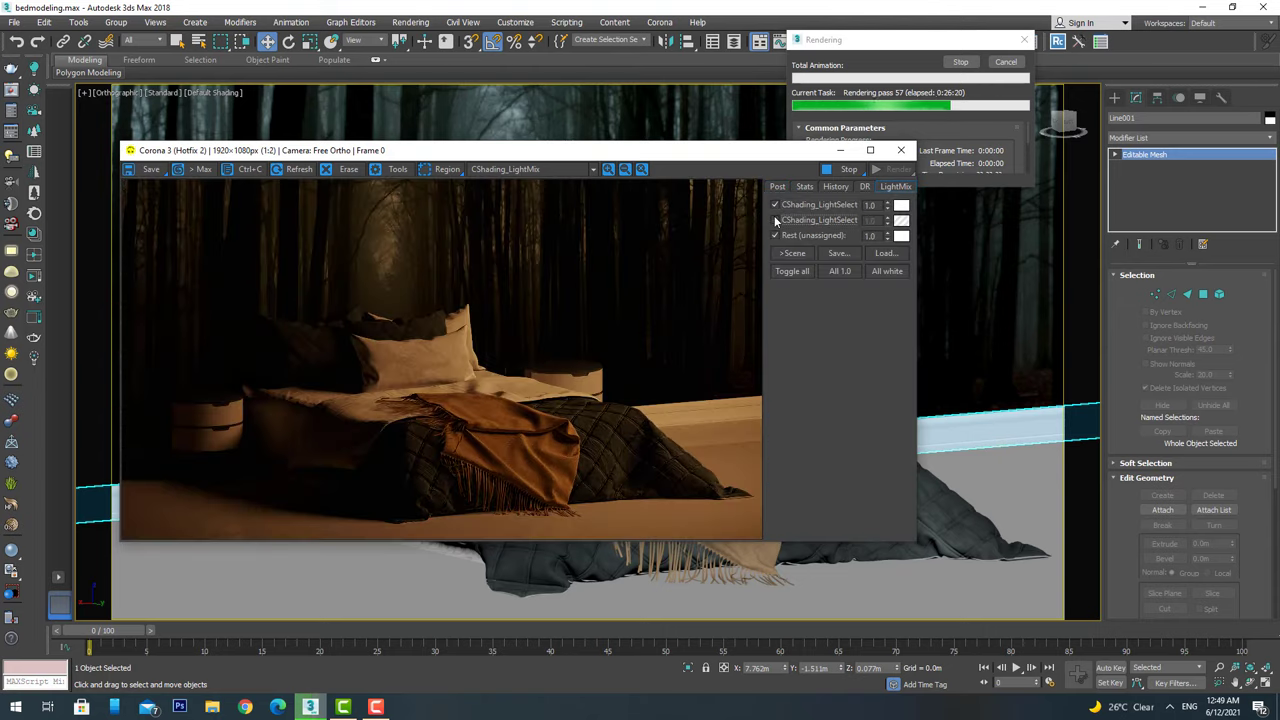
left_click(775, 219)
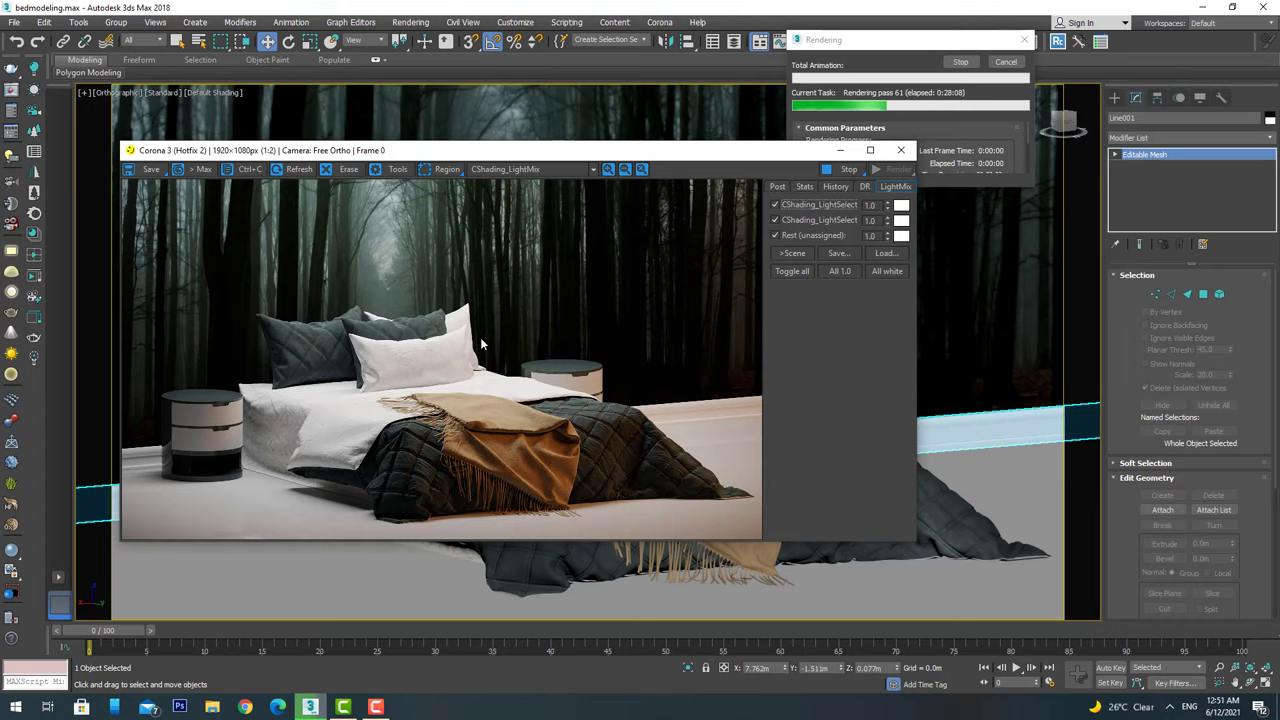
scroll(423, 397, "up", 3)
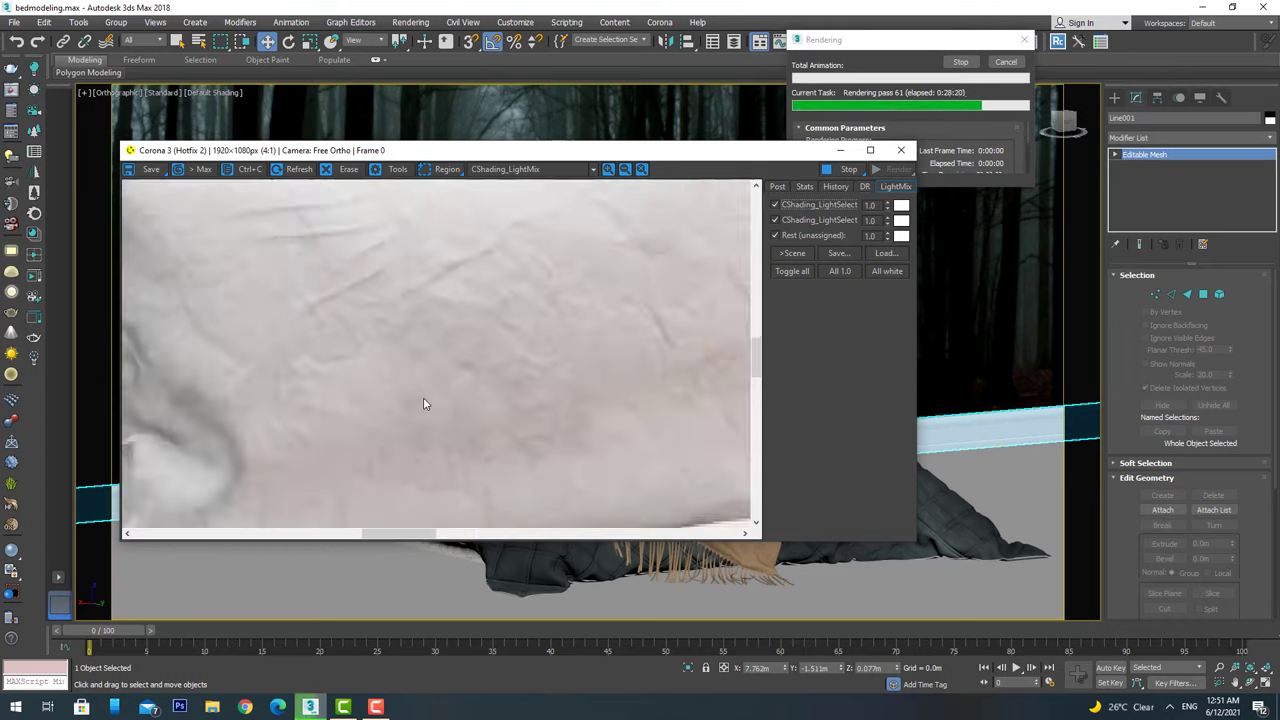
scroll(423, 397, "down", 3)
scroll(456, 358, "up", 3)
scroll(456, 362, "down", 2)
scroll(541, 457, "down", 1)
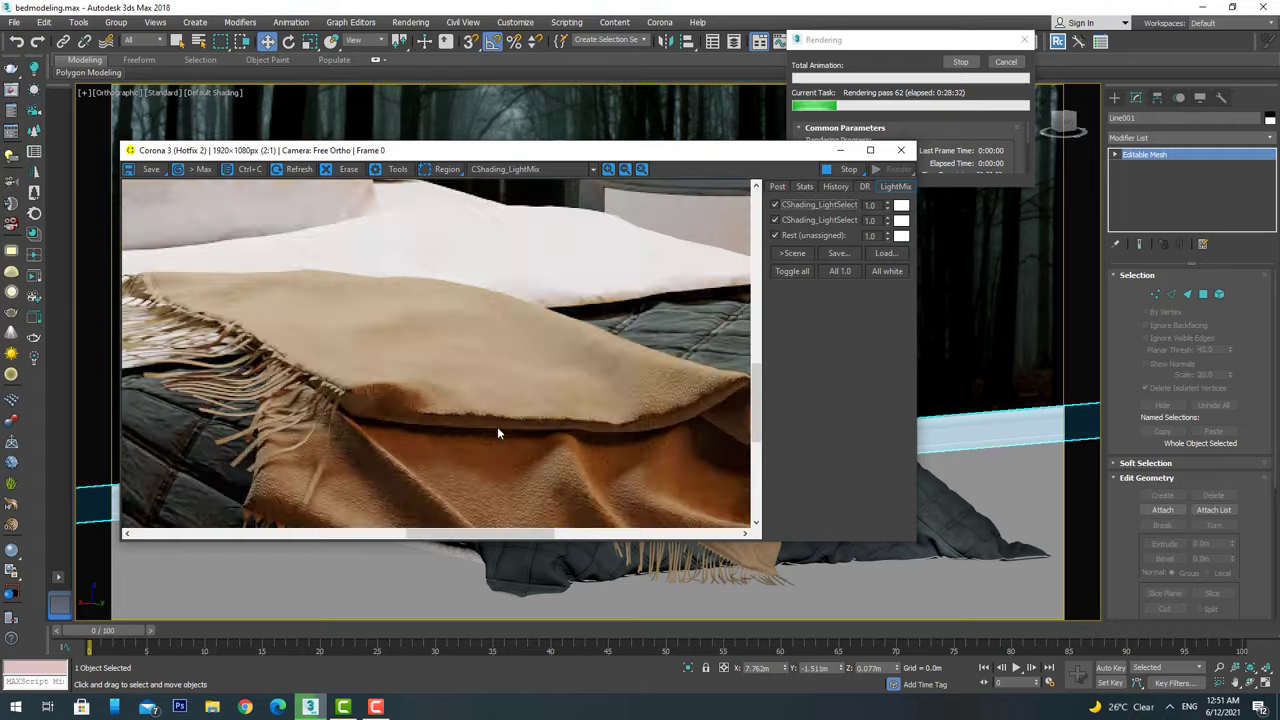
scroll(497, 428, "down", 1)
scroll(612, 300, "down", 1)
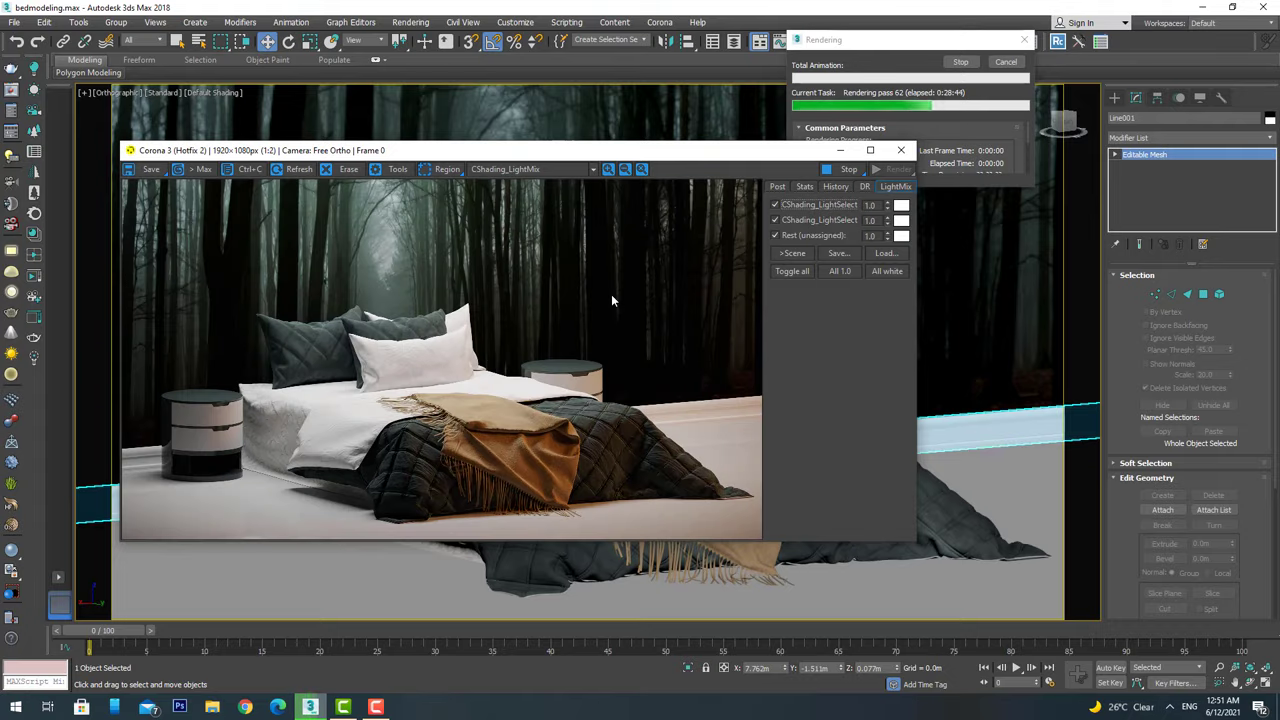